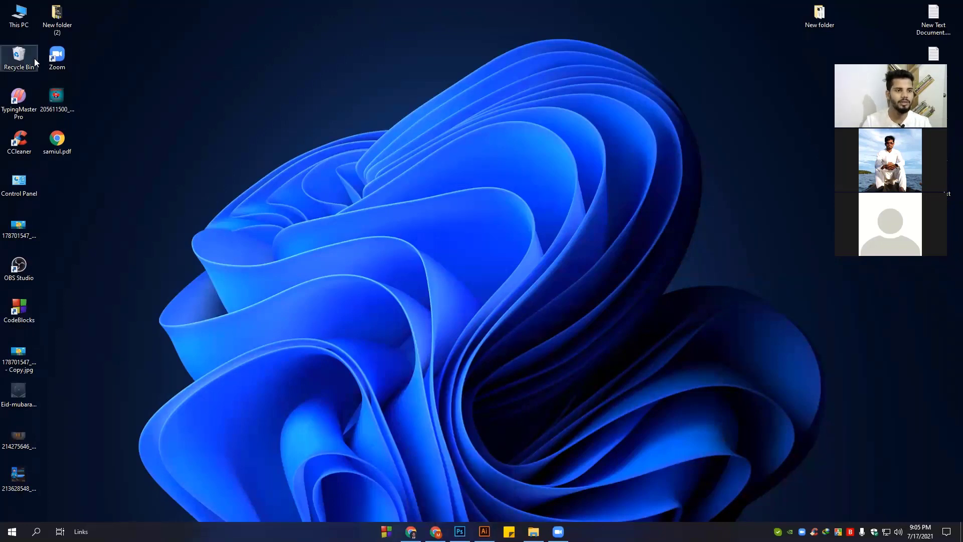
# Delete 1077.psd from Downloads\Compressed, leaving 1077.eps selected
pyautogui.doubleClick(25, 19)
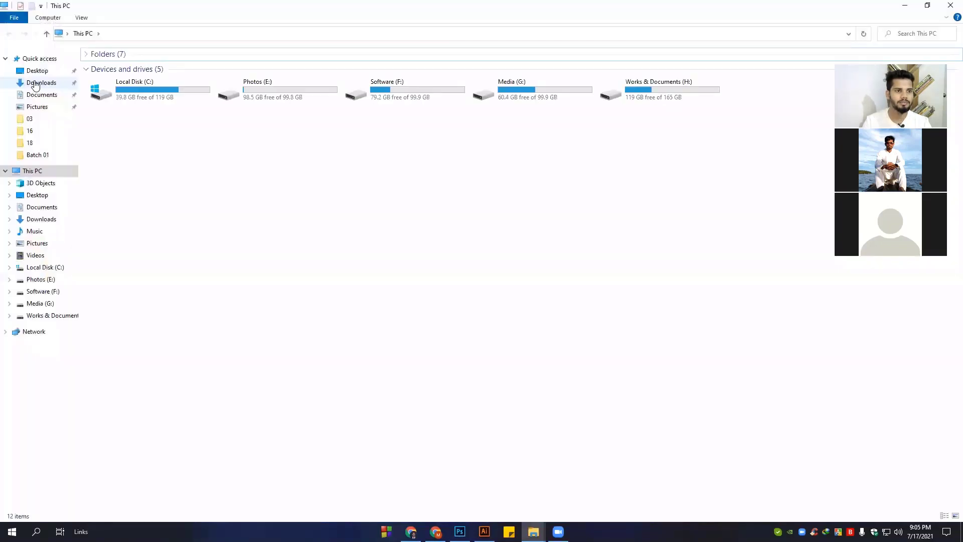
pyautogui.click(35, 83)
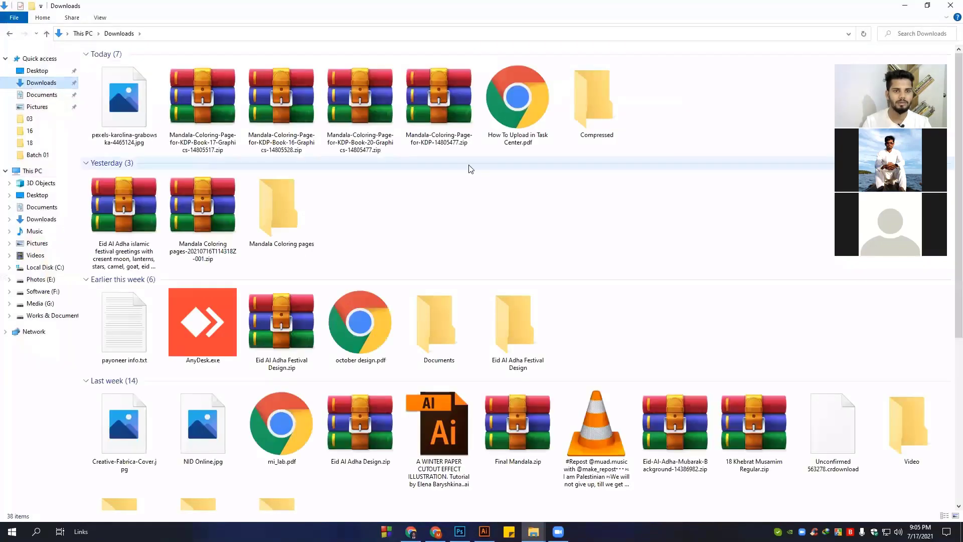
pyautogui.doubleClick(579, 108)
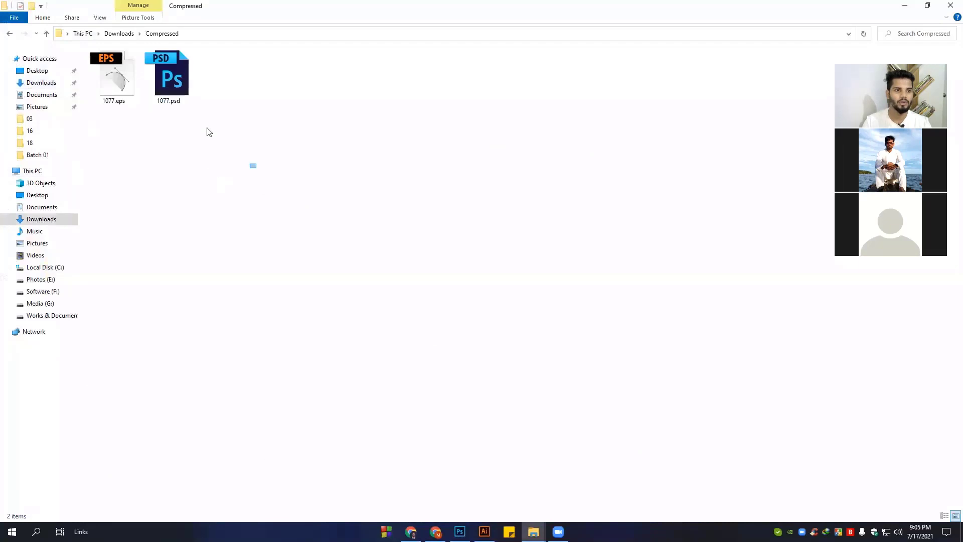
pyautogui.click(172, 71)
pyautogui.press('Delete')
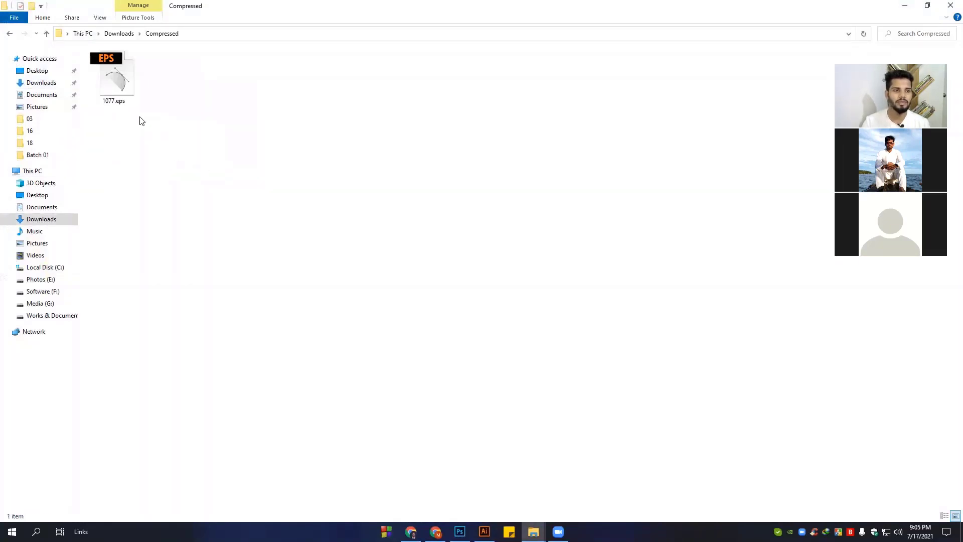
pyautogui.click(120, 84)
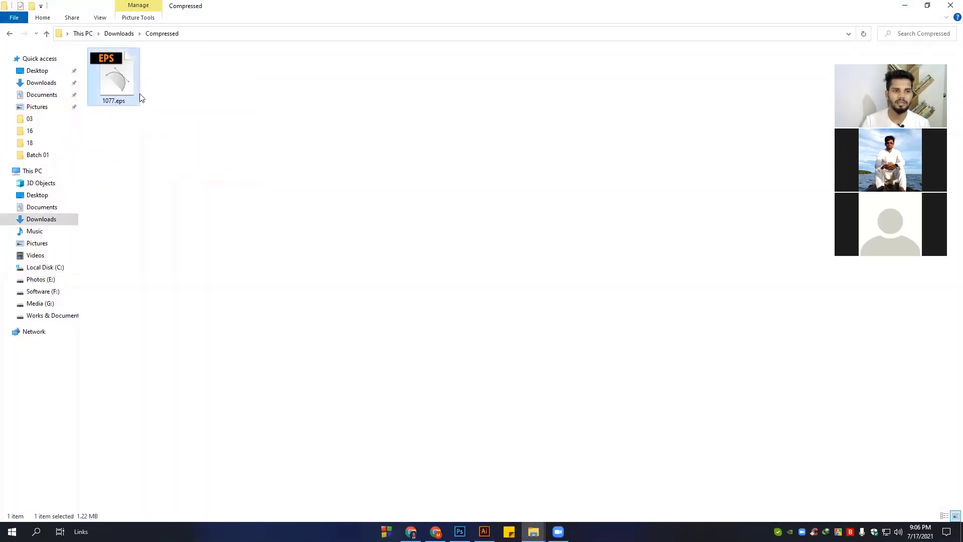
# Open 1077.eps in a maximized Illustrator window, zoom in, and select all artwork
pyautogui.doubleClick(116, 89)
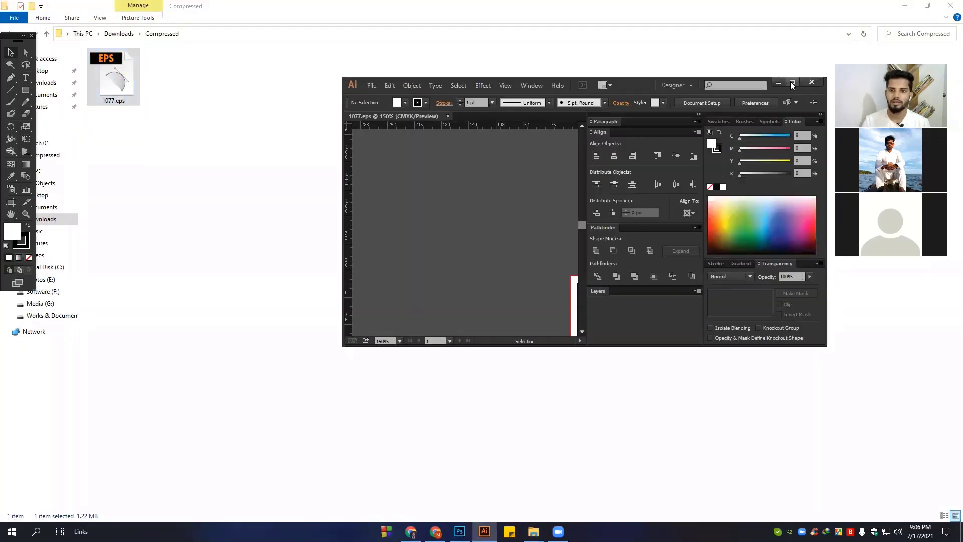
pyautogui.click(791, 81)
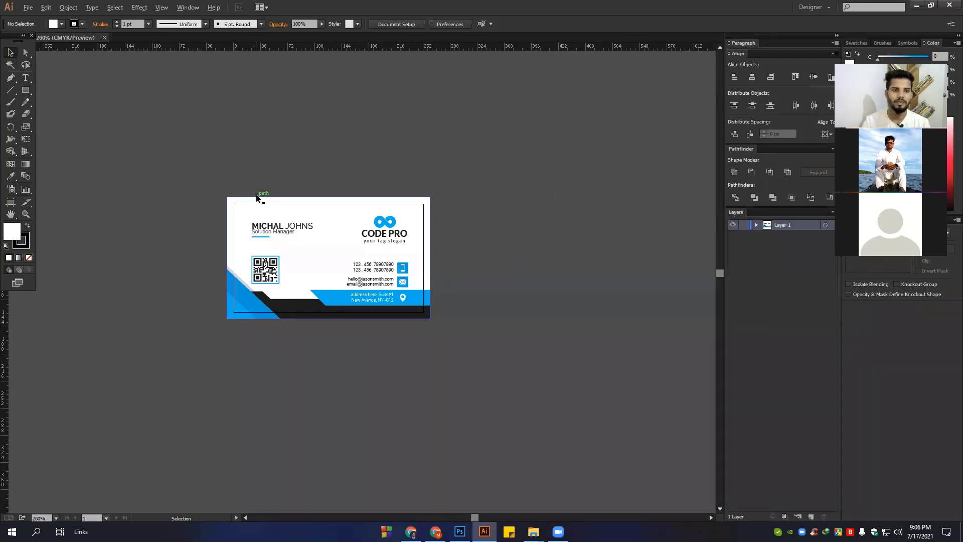
pyautogui.scroll(2, 257, 197)
pyautogui.scroll(1, 353, 258)
pyautogui.click(296, 246)
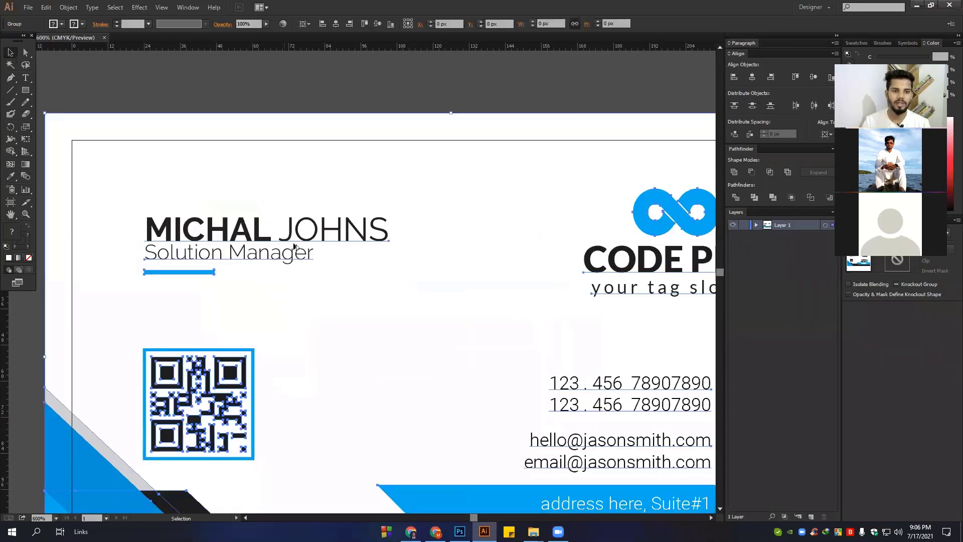
pyautogui.scroll(-1, 565, 275)
pyautogui.scroll(-1, 580, 286)
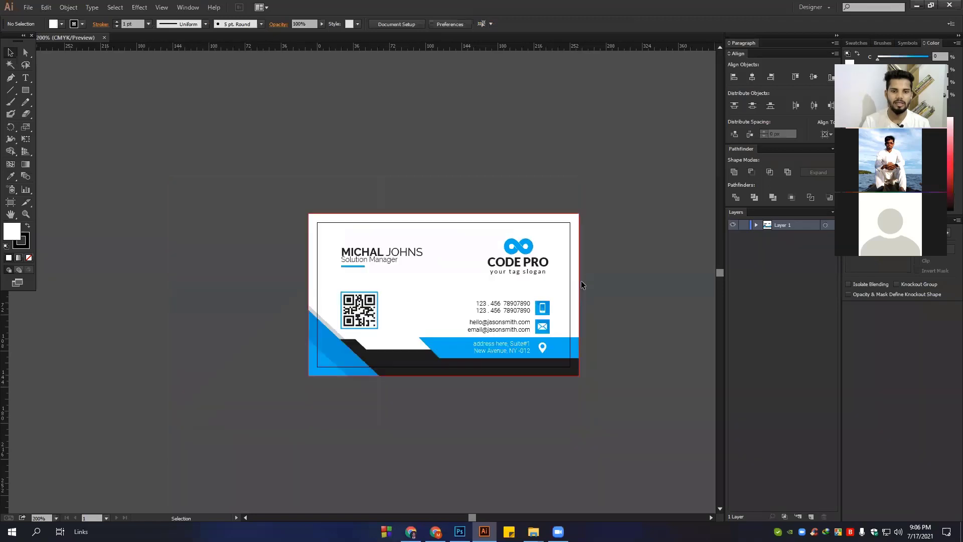
pyautogui.moveTo(497, 285); pyautogui.dragTo(497, 288)
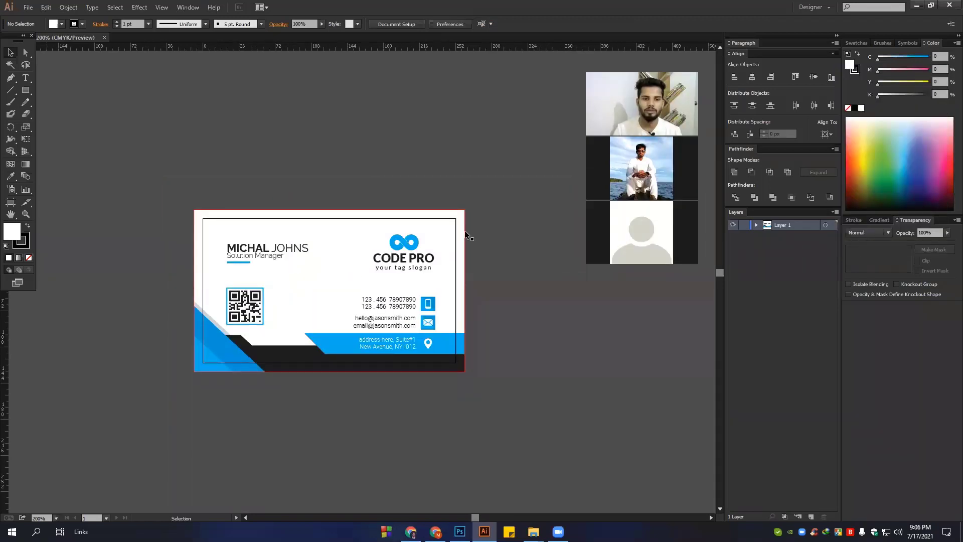
pyautogui.hotkey('ctrl', '+')
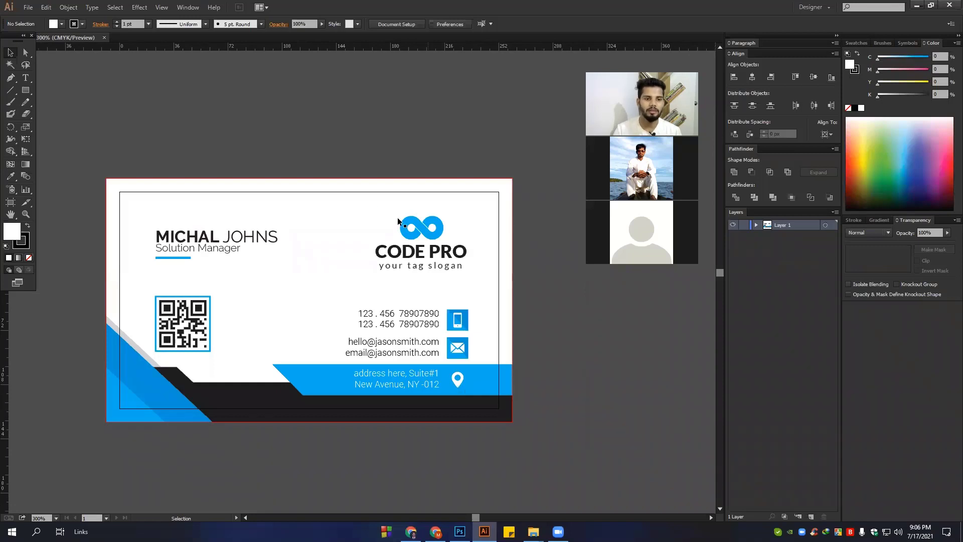
pyautogui.hotkey('ctrl', 'a')
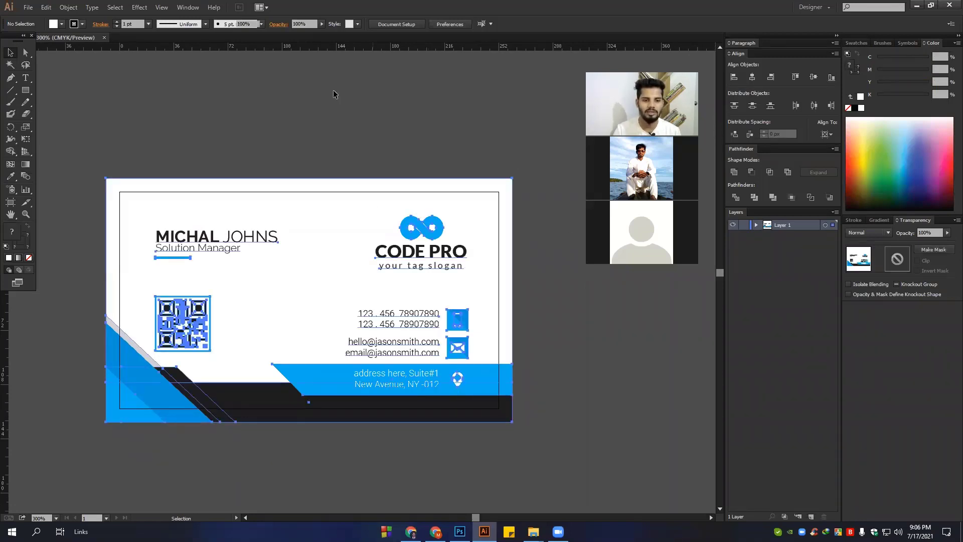
# Group all the card artwork and inspect the group inside Layer 1
pyautogui.hotkey('ctrl', 'g')
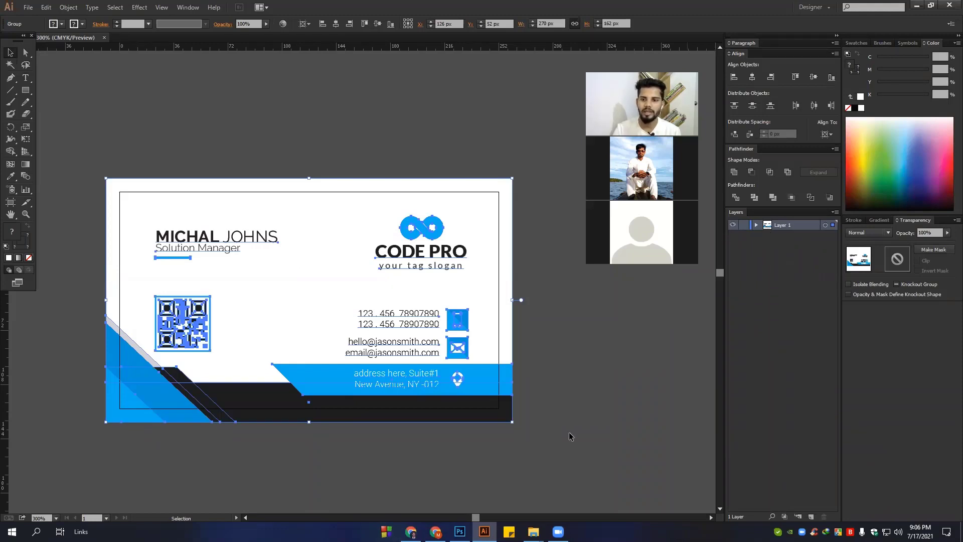
pyautogui.click(757, 225)
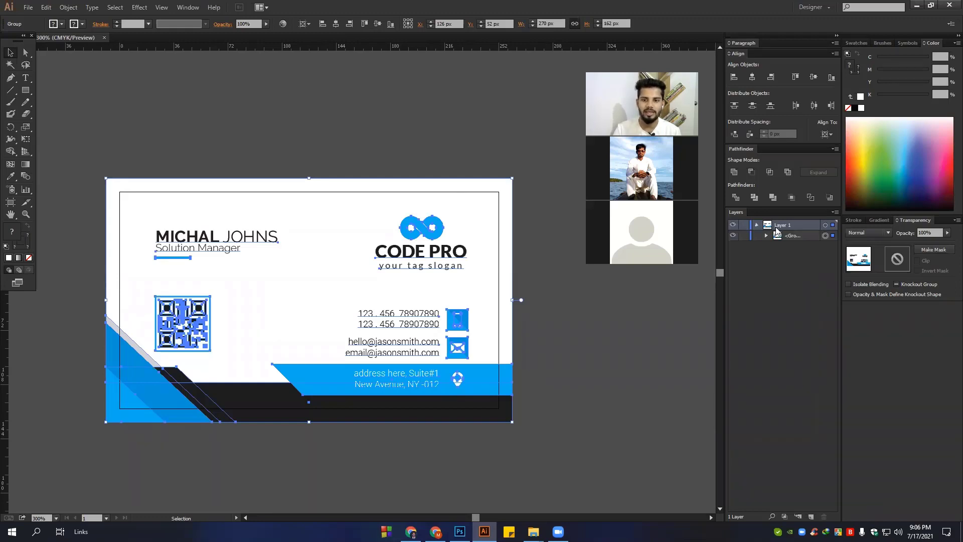
pyautogui.click(756, 226)
pyautogui.click(756, 225)
pyautogui.click(766, 236)
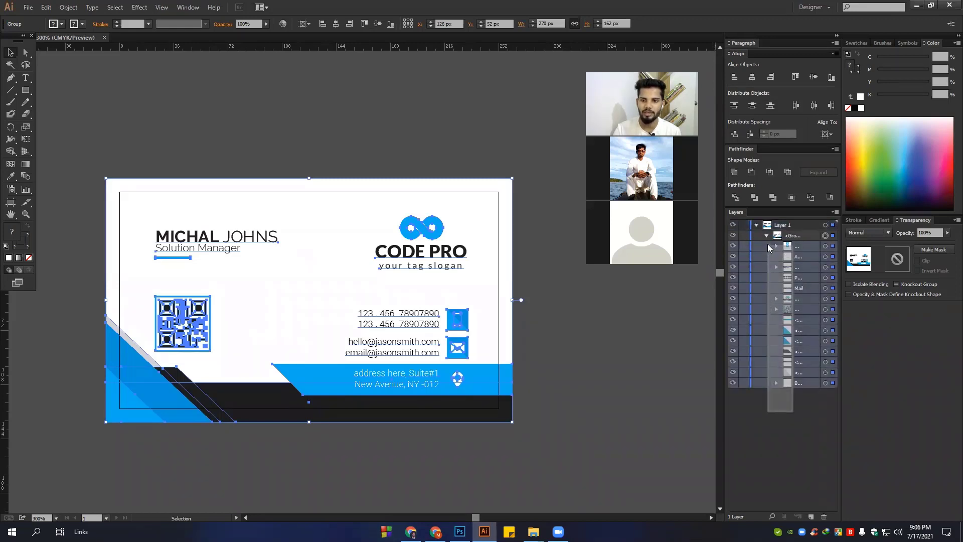
pyautogui.click(756, 225)
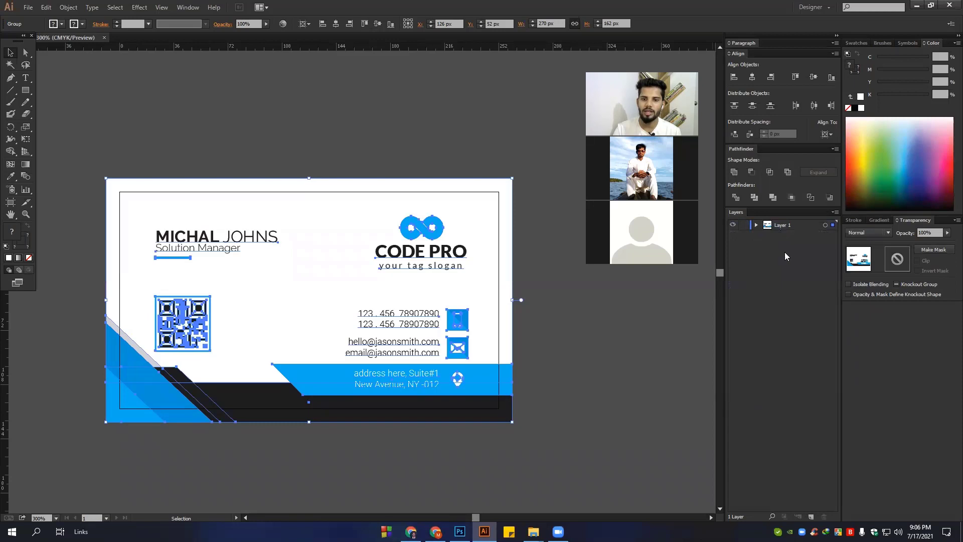
# Apply Release to Layers (Sequence) to Layer 1 from the Layers panel menu
pyautogui.click(782, 226)
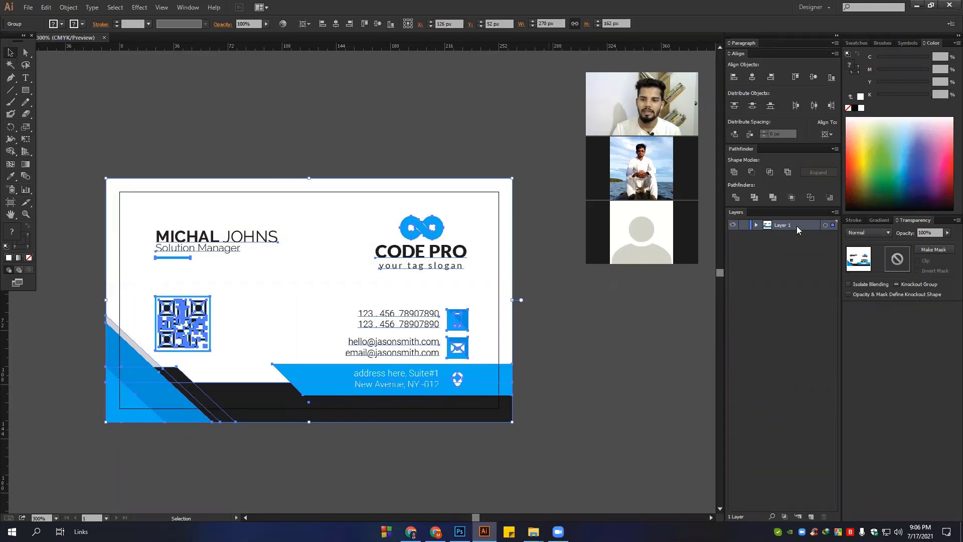
pyautogui.click(835, 212)
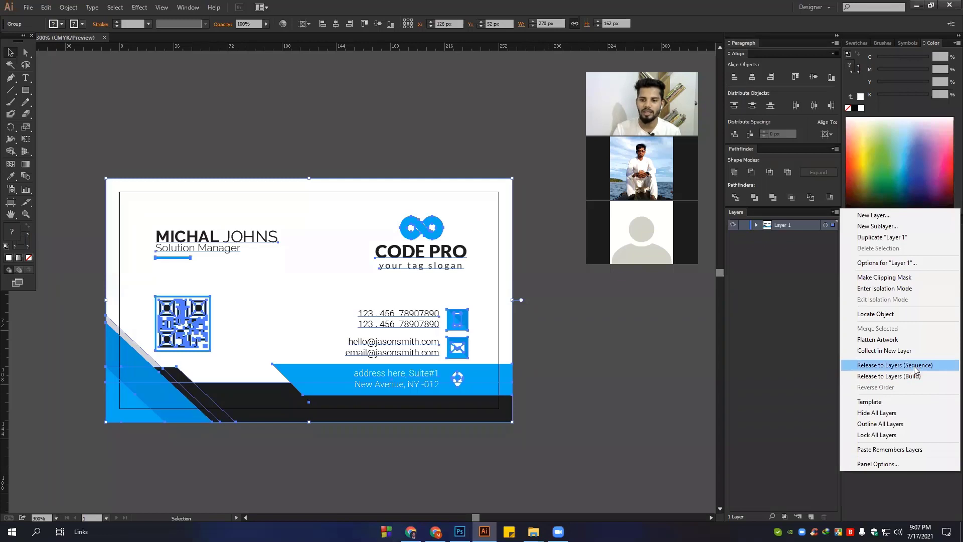
pyautogui.click(897, 370)
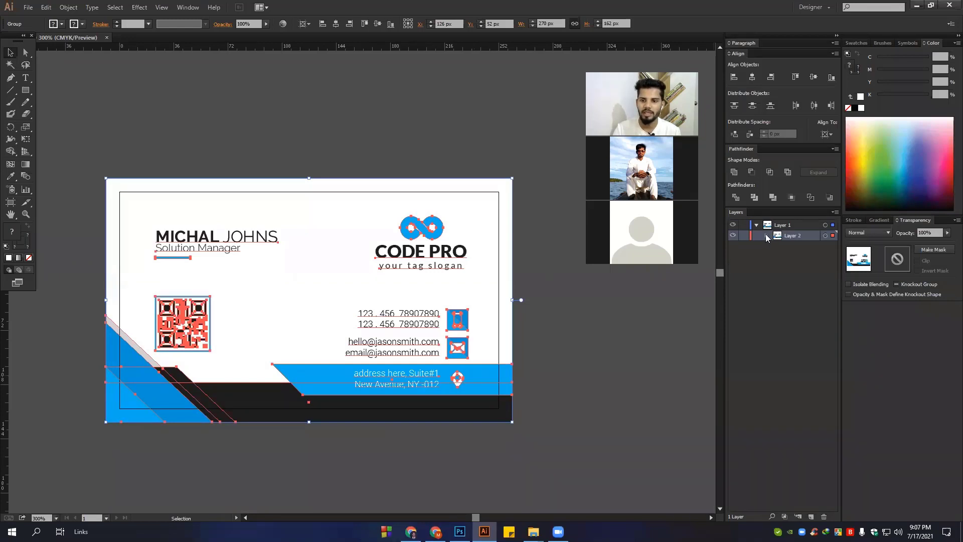
# Expand Layer 2 and shift-select all of its released sublayers
pyautogui.click(766, 235)
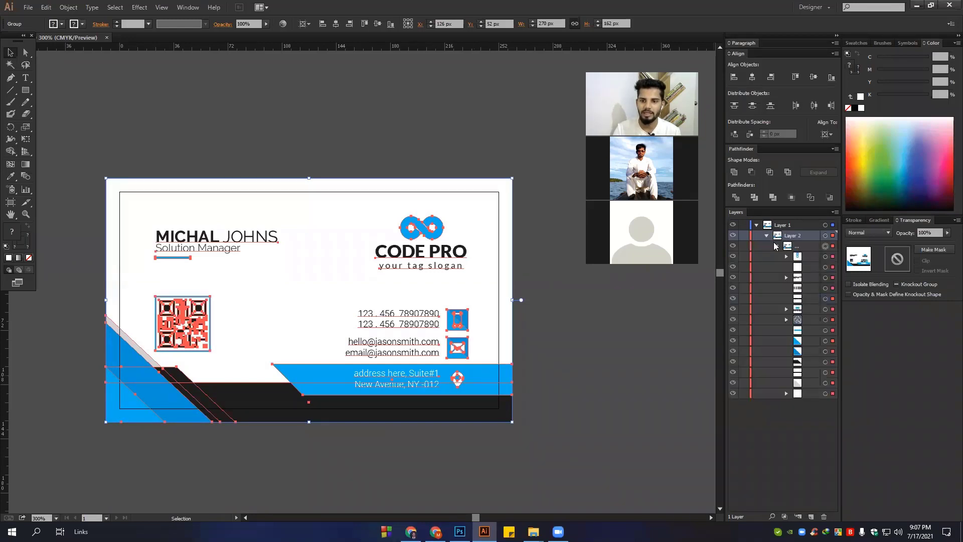
pyautogui.click(792, 257)
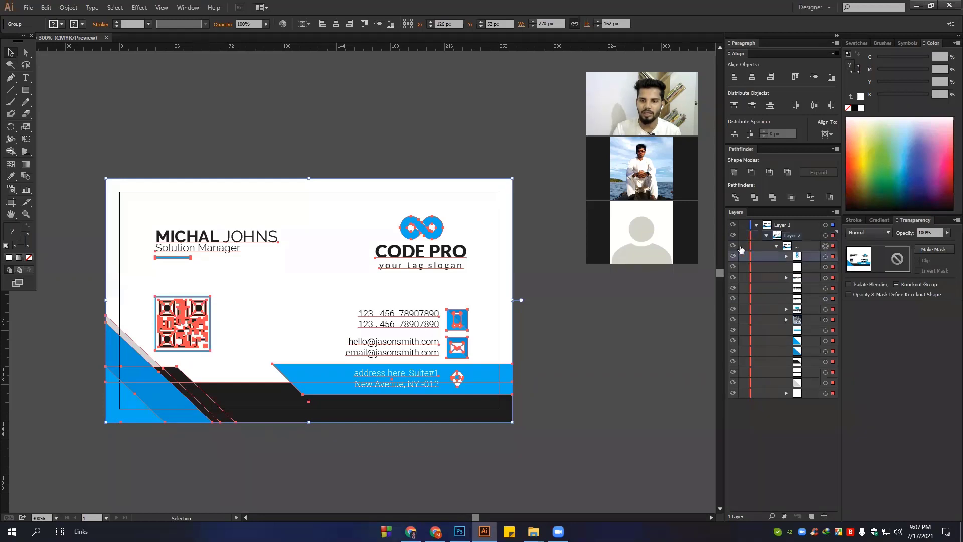
pyautogui.click(733, 246)
pyautogui.click(732, 246)
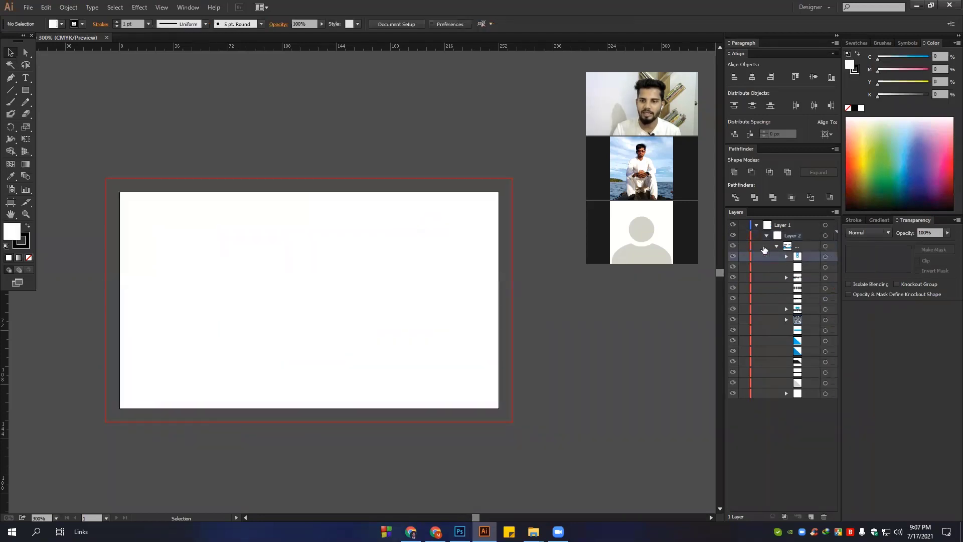
pyautogui.click(800, 396)
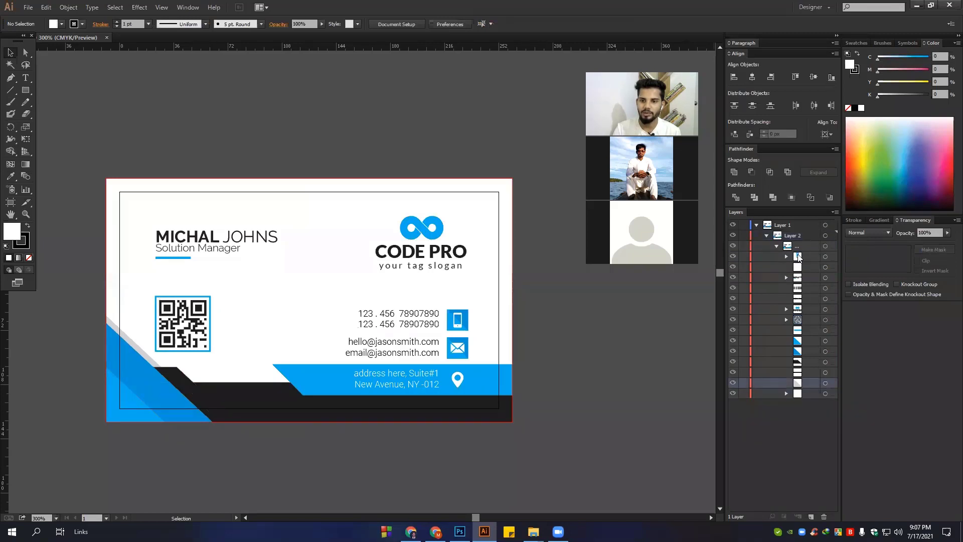
pyautogui.click(799, 257)
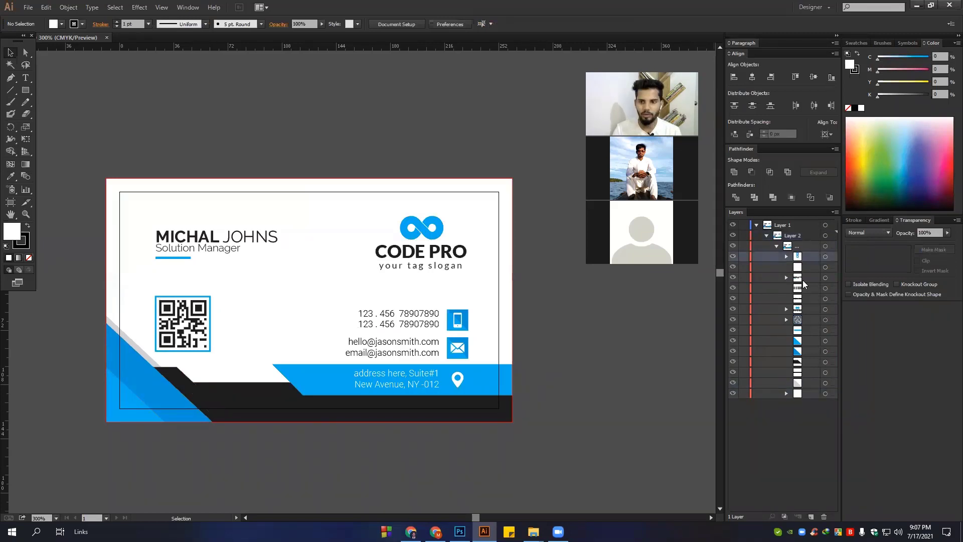
pyautogui.keyDown('shift'); pyautogui.click(806, 395); pyautogui.keyUp('shift')
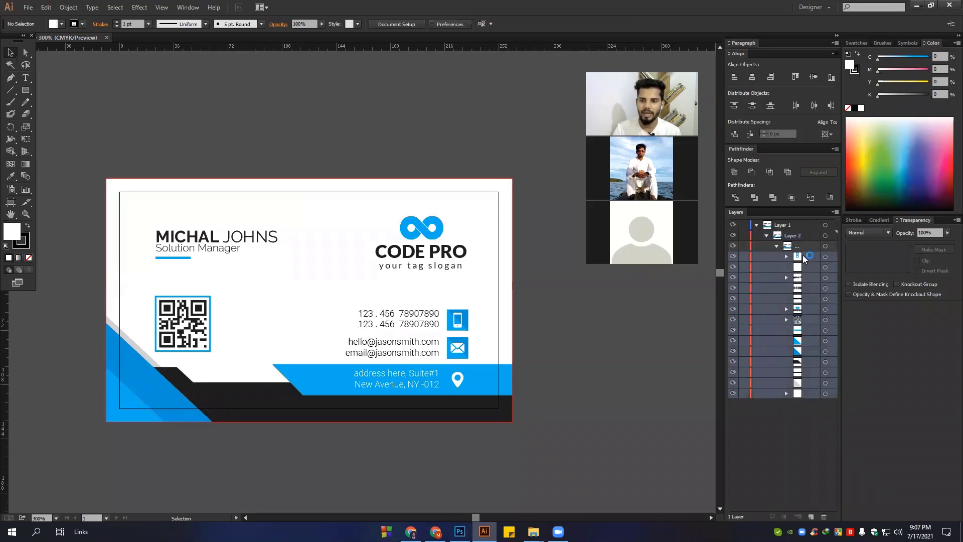
# Drag the selected sublayers into Layer 1 and target the leftover Layer 2
pyautogui.moveTo(803, 258); pyautogui.dragTo(786, 224)
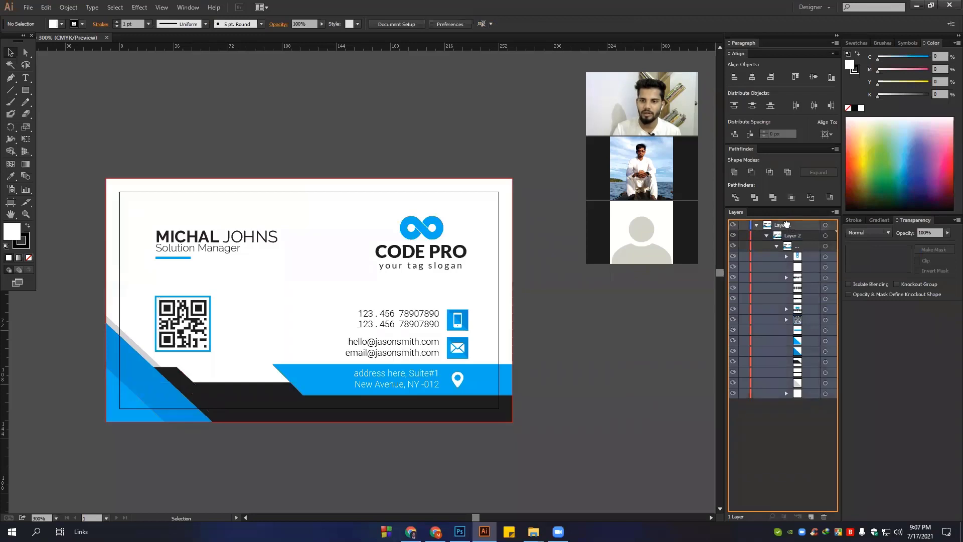
pyautogui.moveTo(786, 224); pyautogui.dragTo(794, 226)
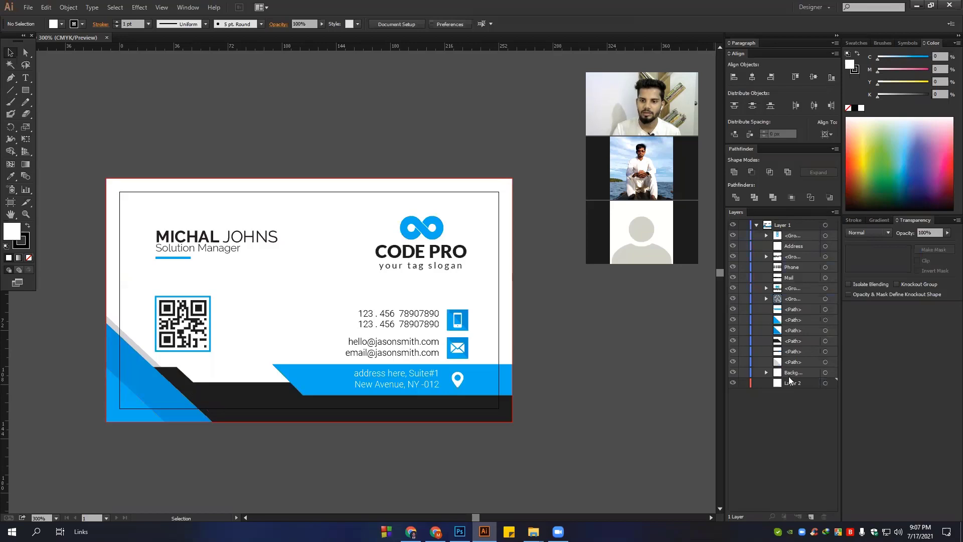
pyautogui.moveTo(812, 436)
pyautogui.mouseDown()
pyautogui.moveTo(788, 260)
pyautogui.moveTo(813, 226)
pyautogui.mouseUp()
pyautogui.moveTo(811, 424); pyautogui.dragTo(792, 221)
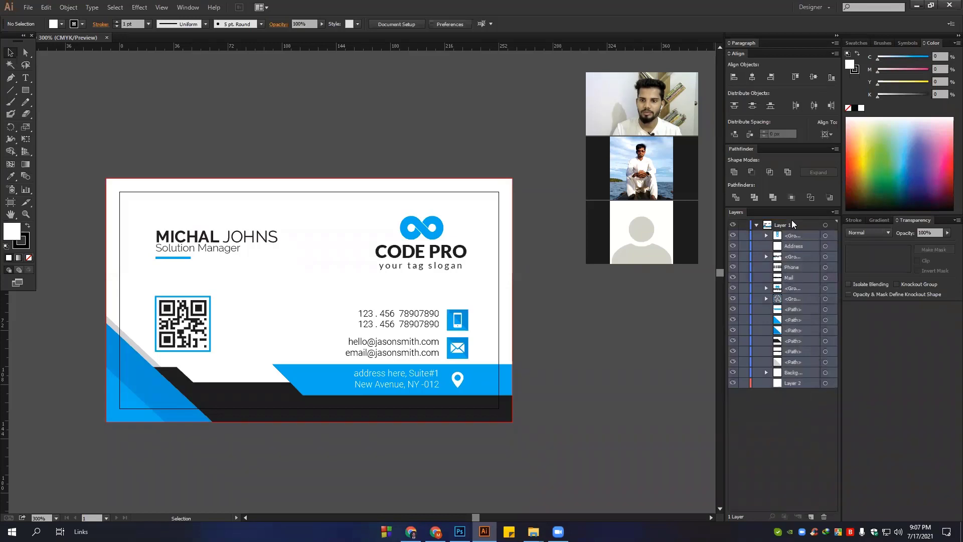
pyautogui.click(794, 384)
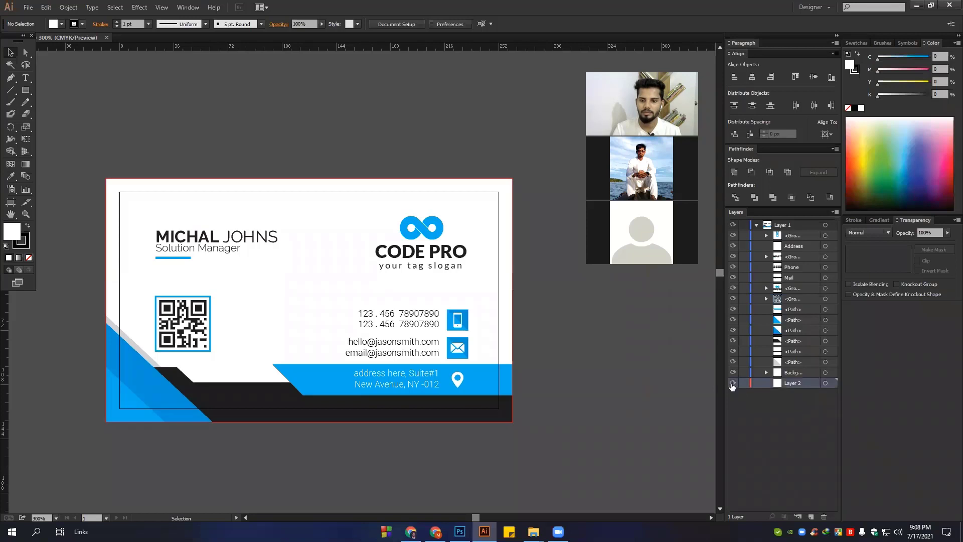
pyautogui.click(824, 383)
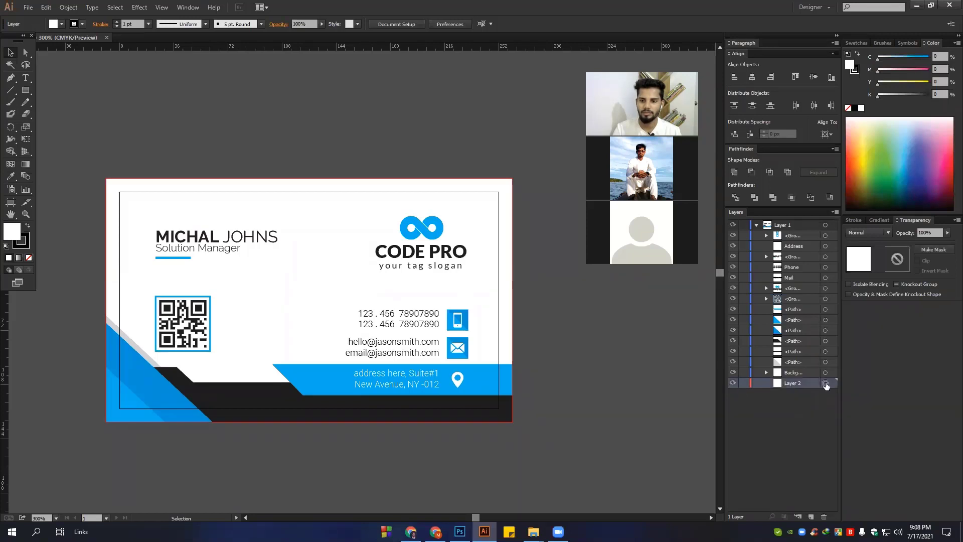
# Delete the empty Layer 2 and try dragging the card sublayers out of Layer 1
pyautogui.click(824, 517)
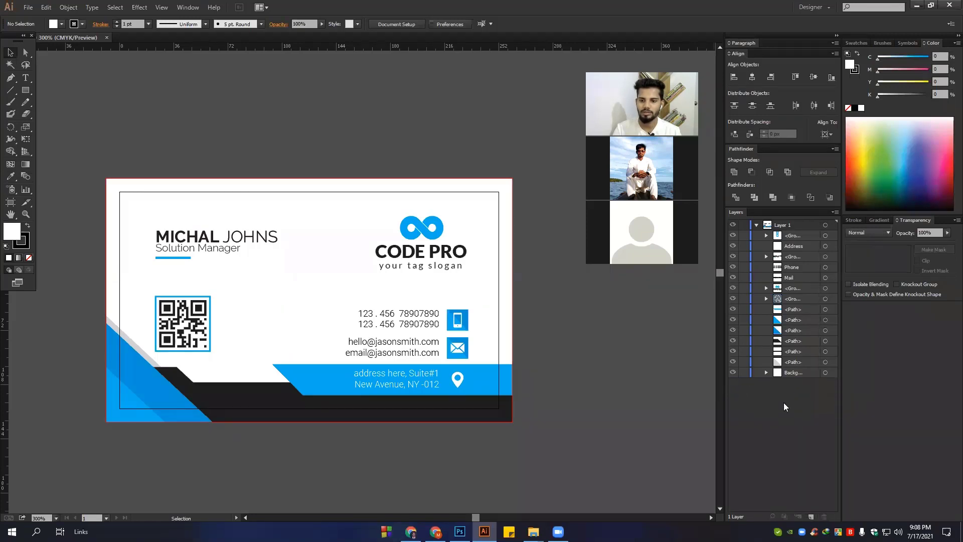
pyautogui.click(794, 374)
pyautogui.keyDown('shift'); pyautogui.click(793, 236); pyautogui.keyUp('shift')
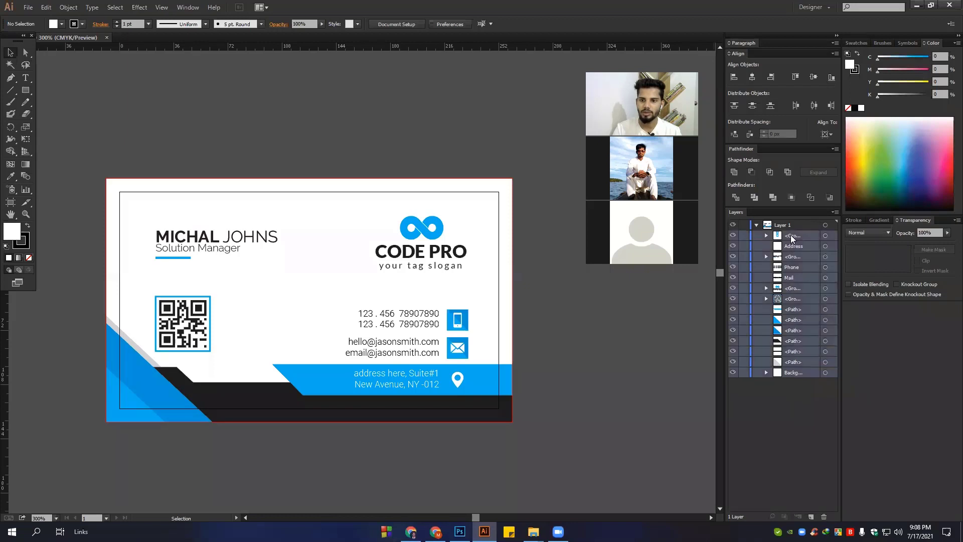
pyautogui.moveTo(793, 236); pyautogui.dragTo(788, 223)
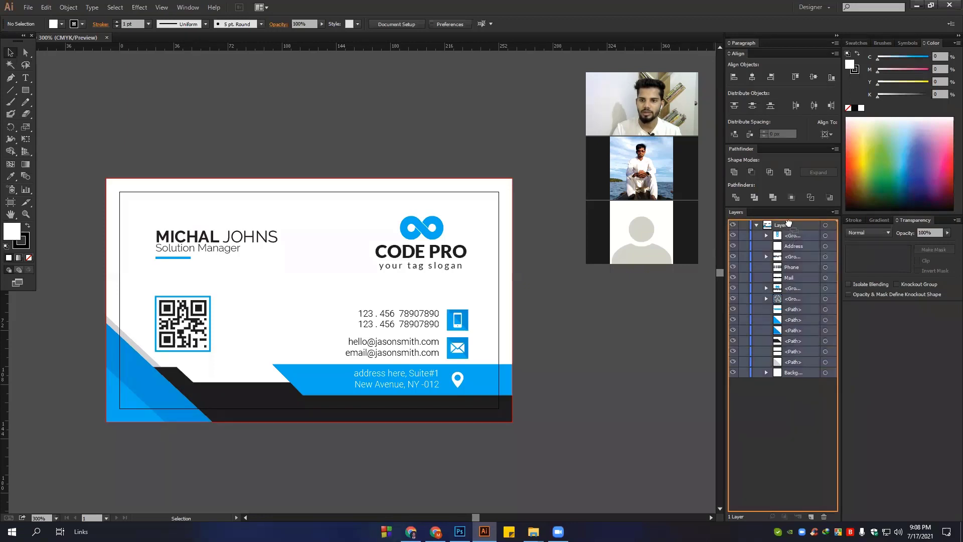
pyautogui.moveTo(788, 223); pyautogui.dragTo(808, 416)
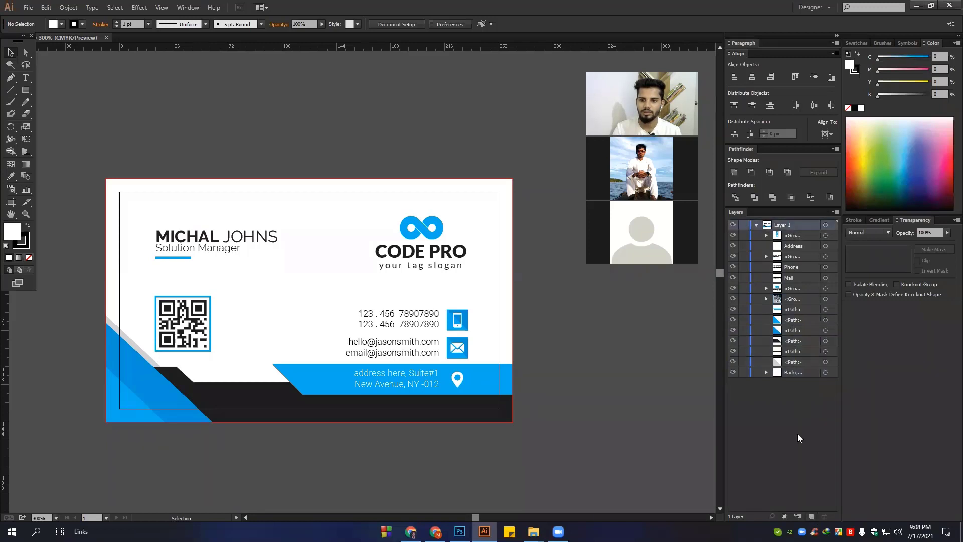
# Add a new Layer 2, try moving the sublayers into it, then delete it
pyautogui.click(811, 516)
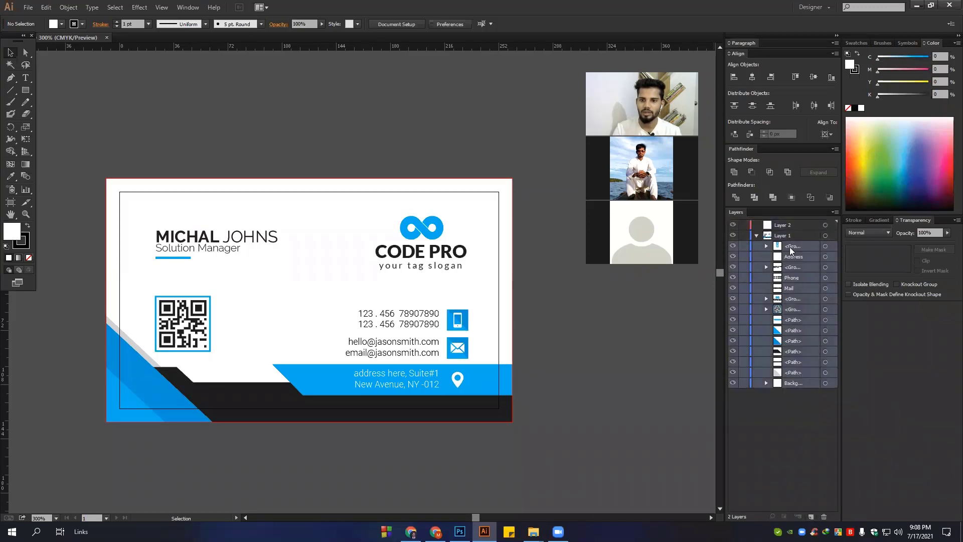
pyautogui.moveTo(791, 224); pyautogui.dragTo(792, 228)
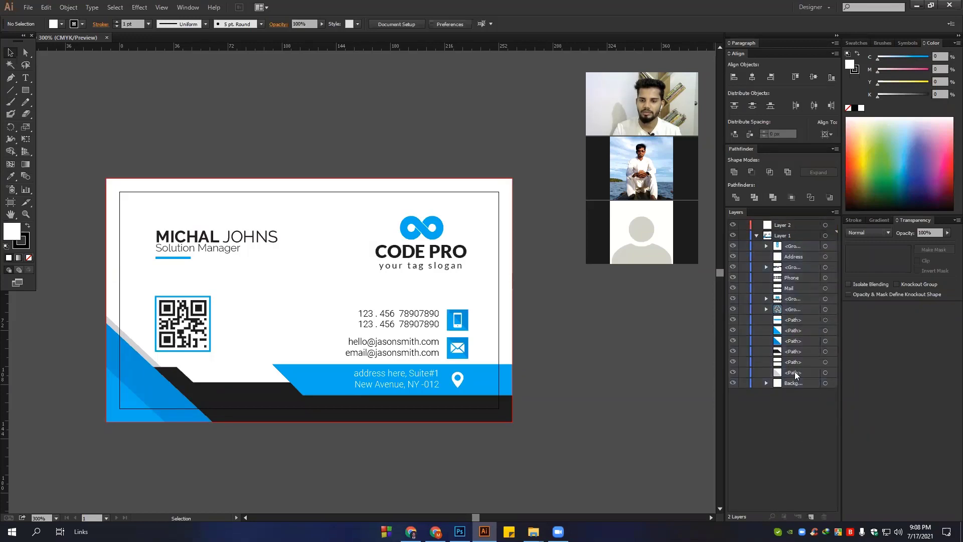
pyautogui.moveTo(795, 374); pyautogui.dragTo(787, 457)
pyautogui.click(784, 225)
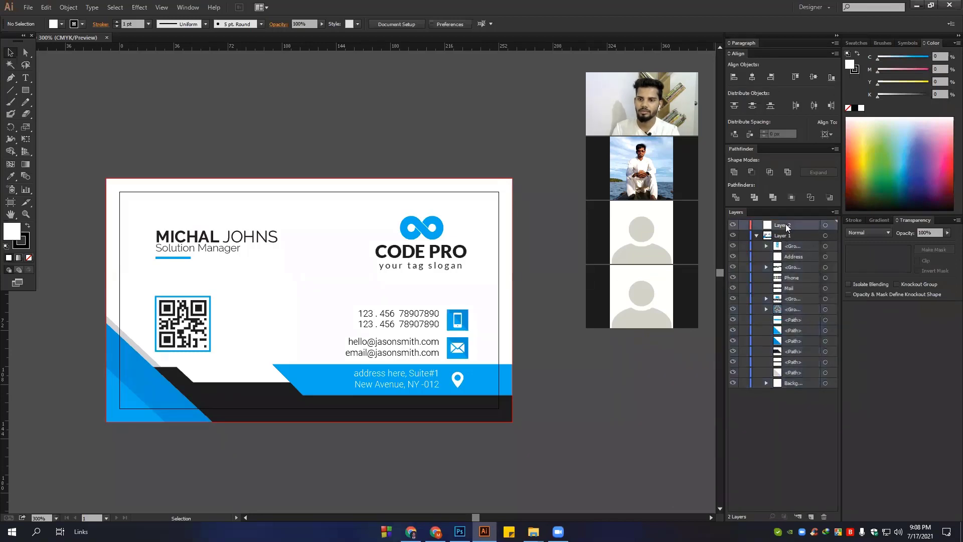
pyautogui.click(824, 517)
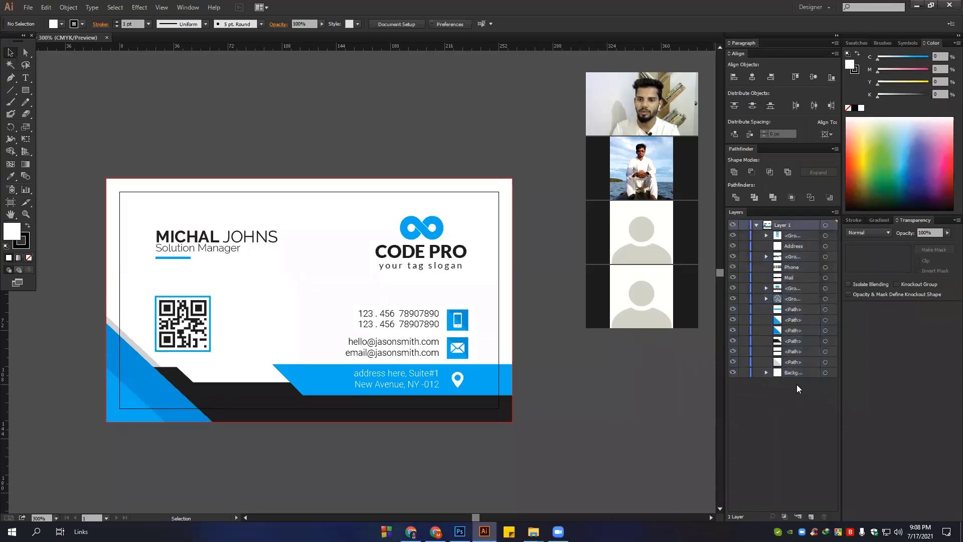
# Release Layer 1 to layers (Sequence) and select the resulting Layers 2–15
pyautogui.click(804, 223)
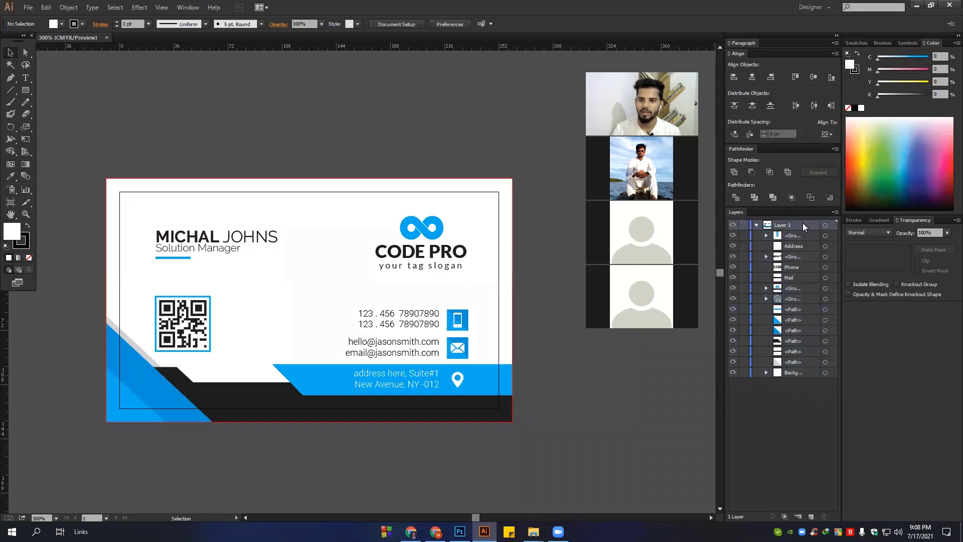
pyautogui.click(835, 212)
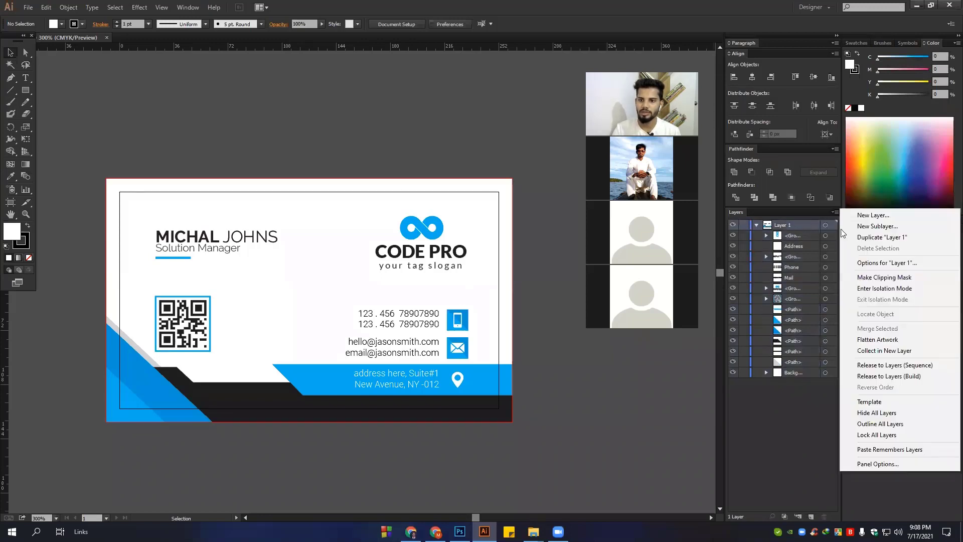
pyautogui.click(862, 366)
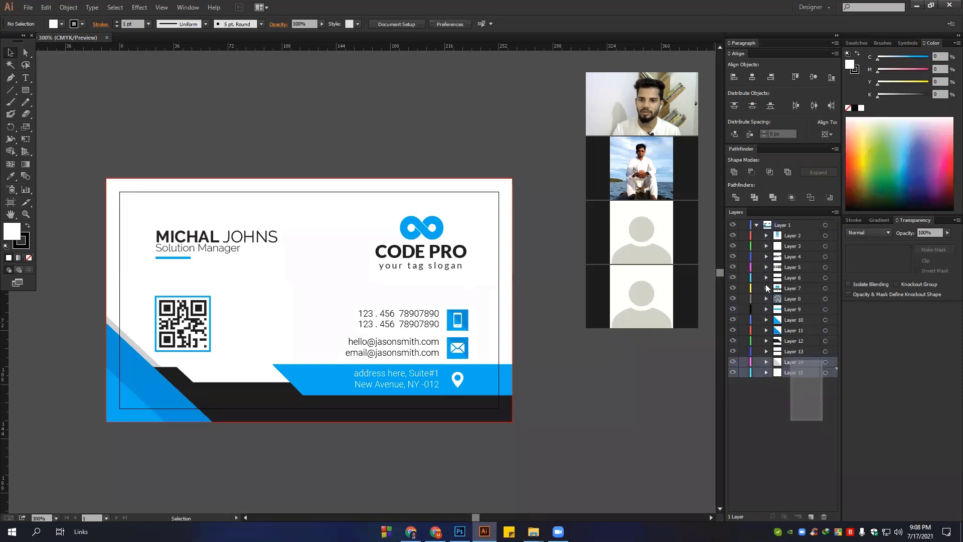
pyautogui.keyDown('shift'); pyautogui.click(785, 236); pyautogui.keyUp('shift')
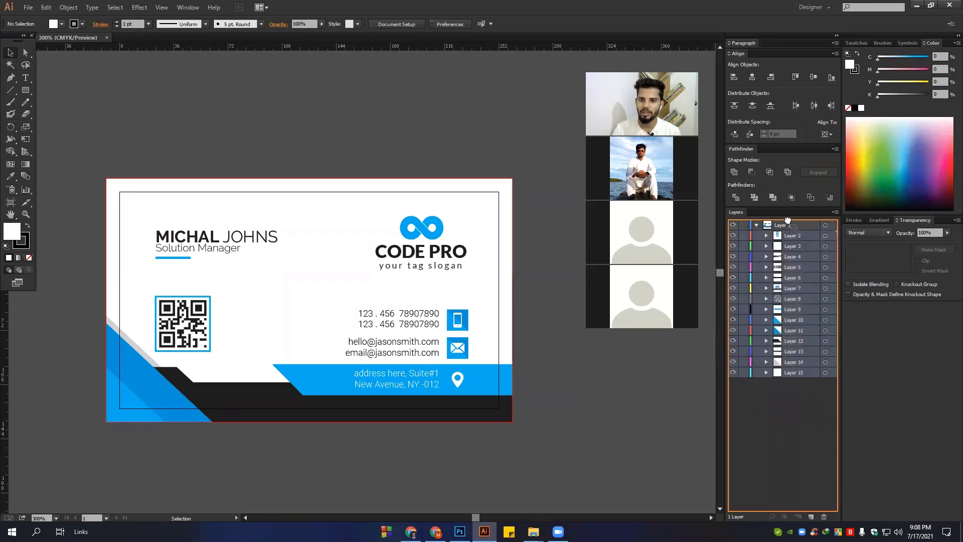
# Drag Layers 2–15 above Layer 1, delete Layer 1, and select all remaining layers
pyautogui.moveTo(785, 235); pyautogui.dragTo(788, 225)
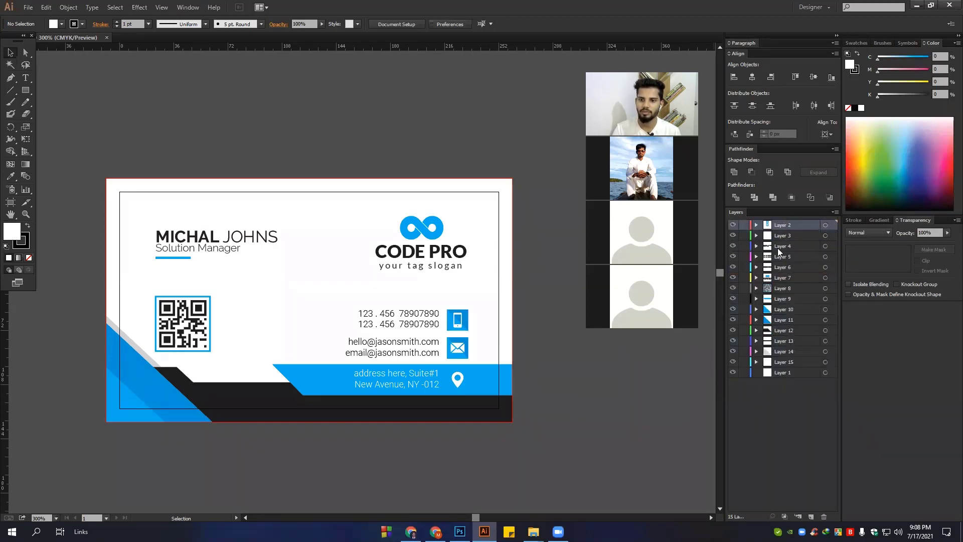
pyautogui.click(786, 372)
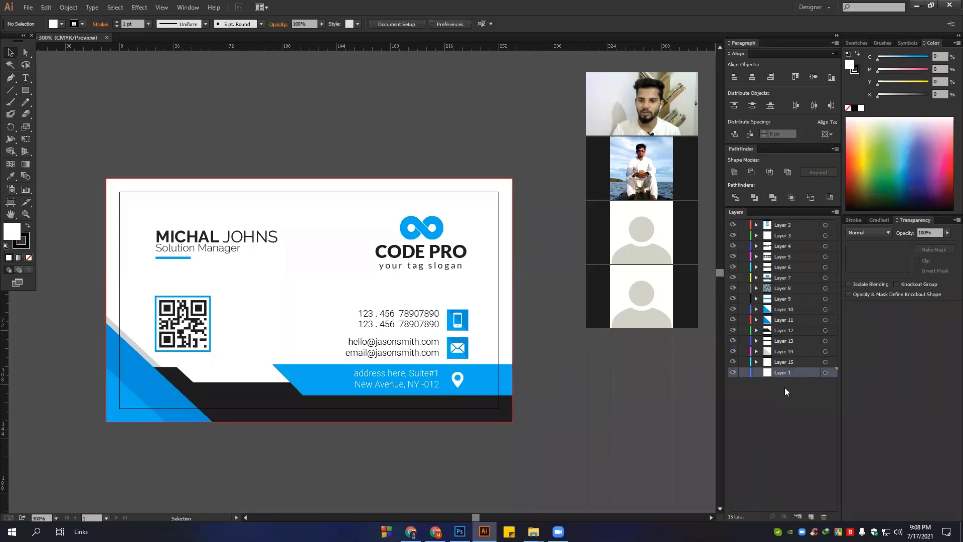
pyautogui.click(822, 516)
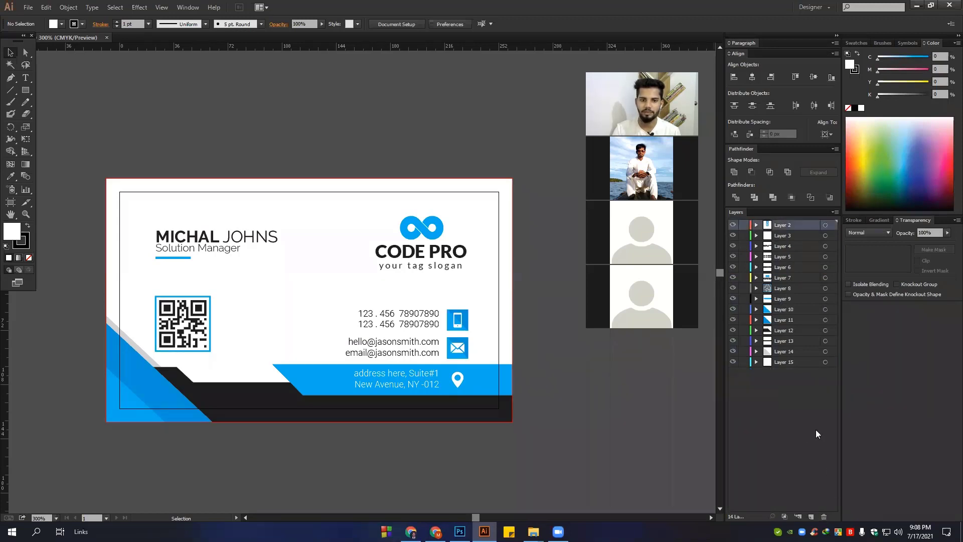
pyautogui.moveTo(815, 429); pyautogui.dragTo(782, 223)
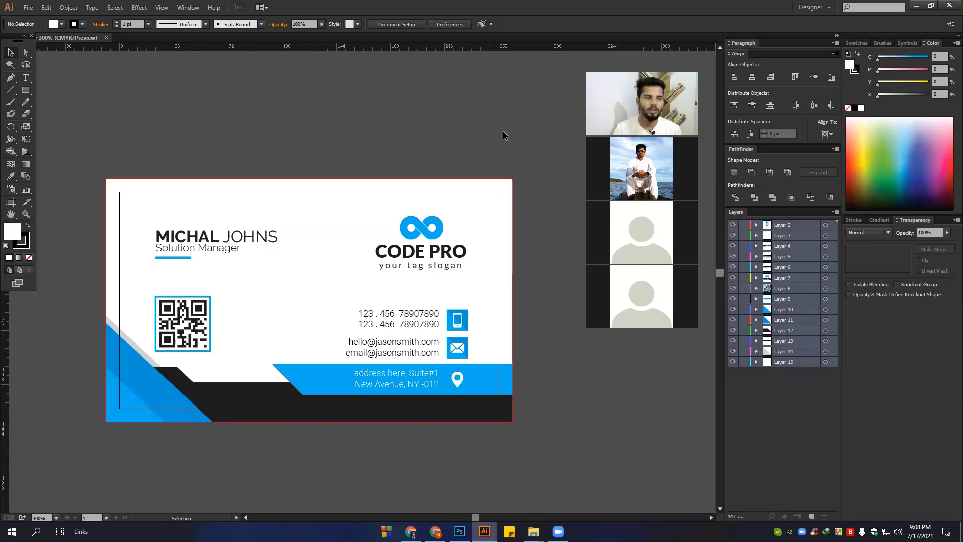
# Export the card to the Desktop as Photoshop (*.PSD) file 1077.psd
pyautogui.click(28, 8)
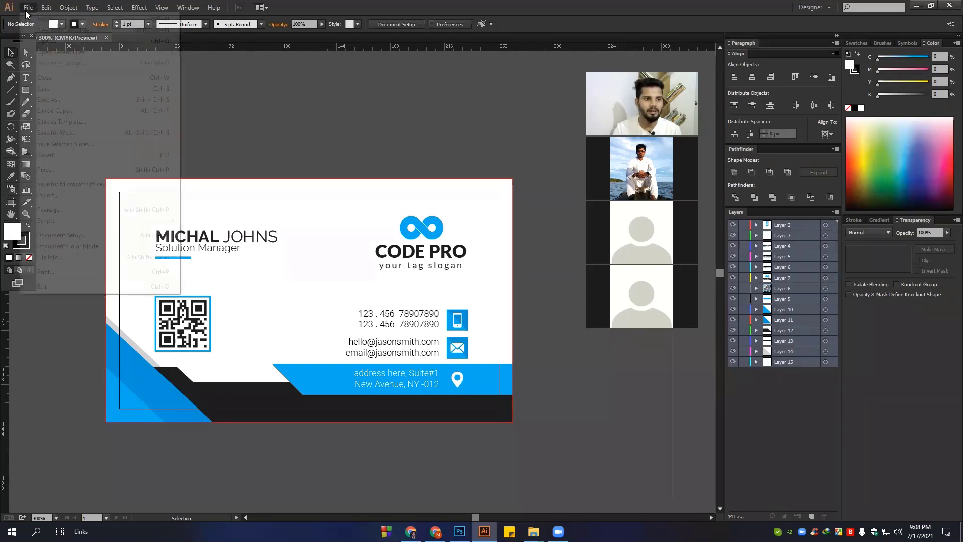
pyautogui.click(52, 197)
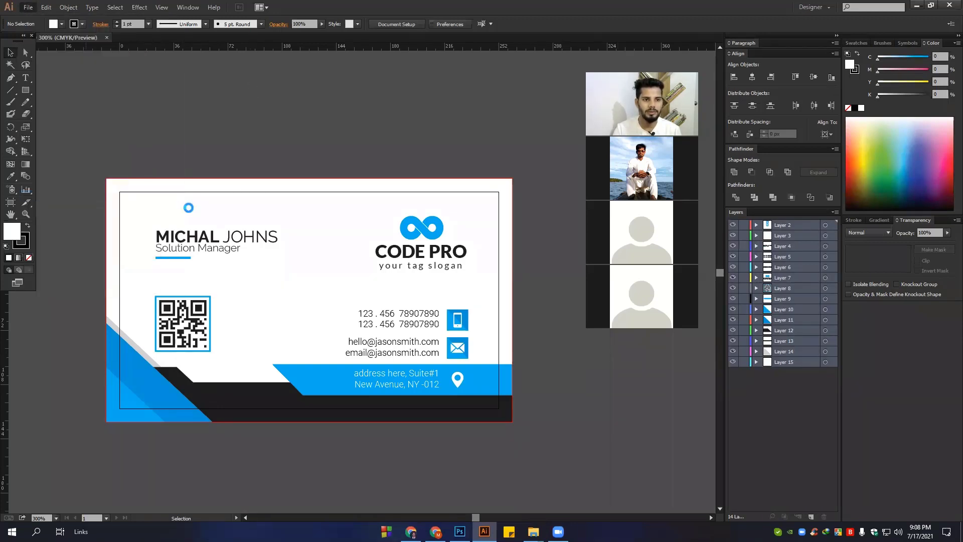
pyautogui.moveTo(41, 78)
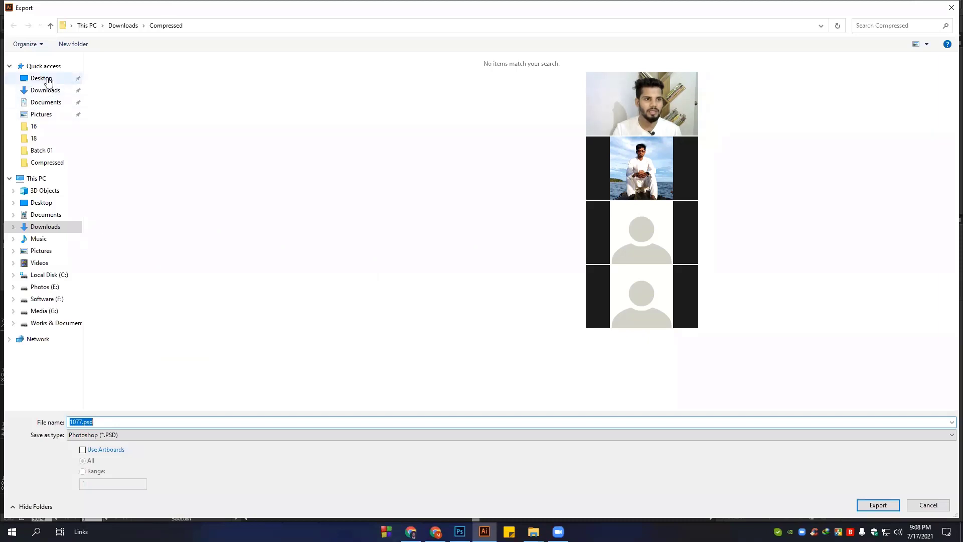
pyautogui.click(47, 82)
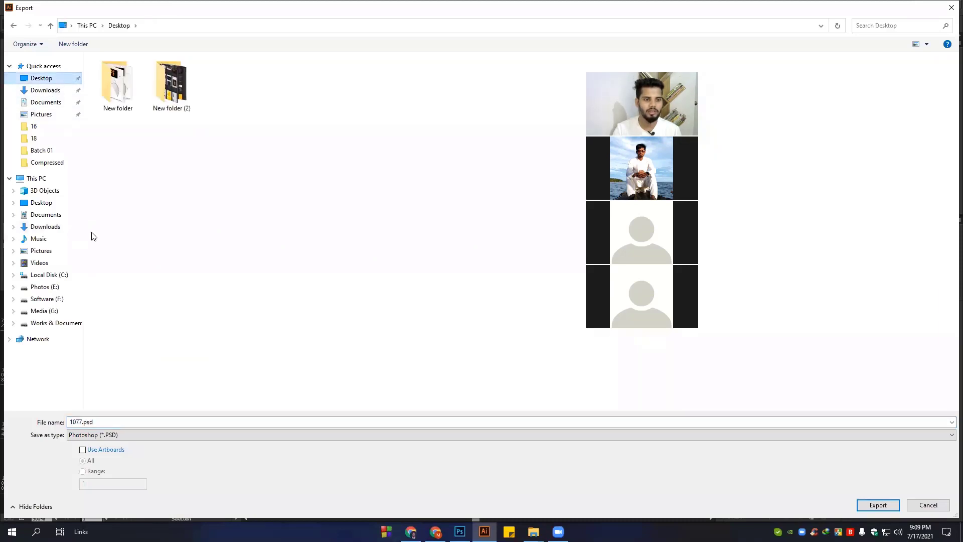
pyautogui.click(119, 436)
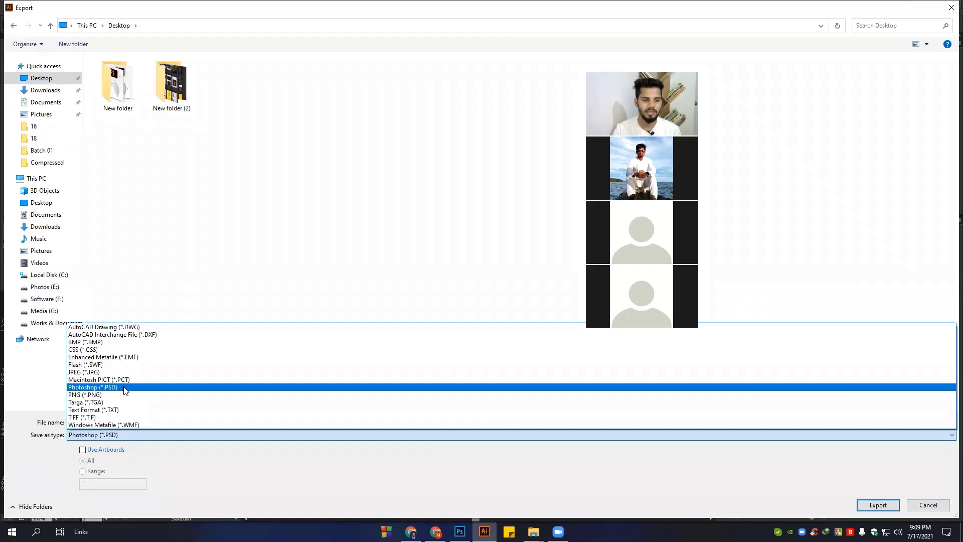
pyautogui.click(125, 387)
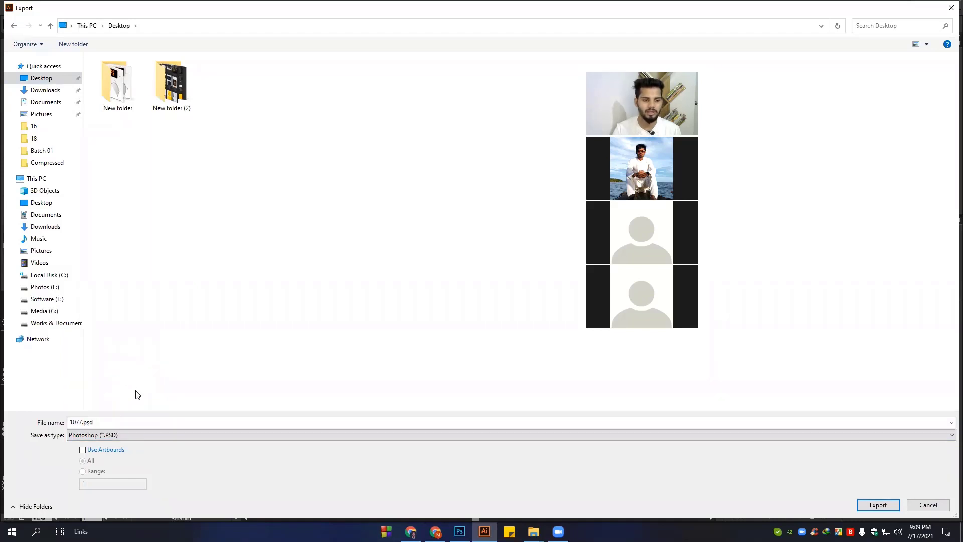
pyautogui.click(877, 506)
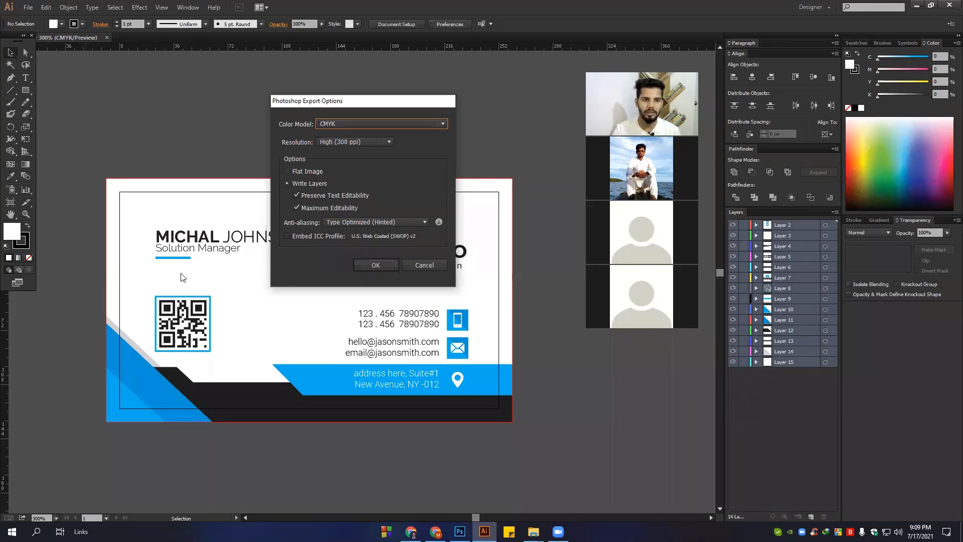
# Confirm PSD export options with CMYK, High (300 ppi) and Write Layers enabled
pyautogui.click(339, 121)
pyautogui.click(347, 133)
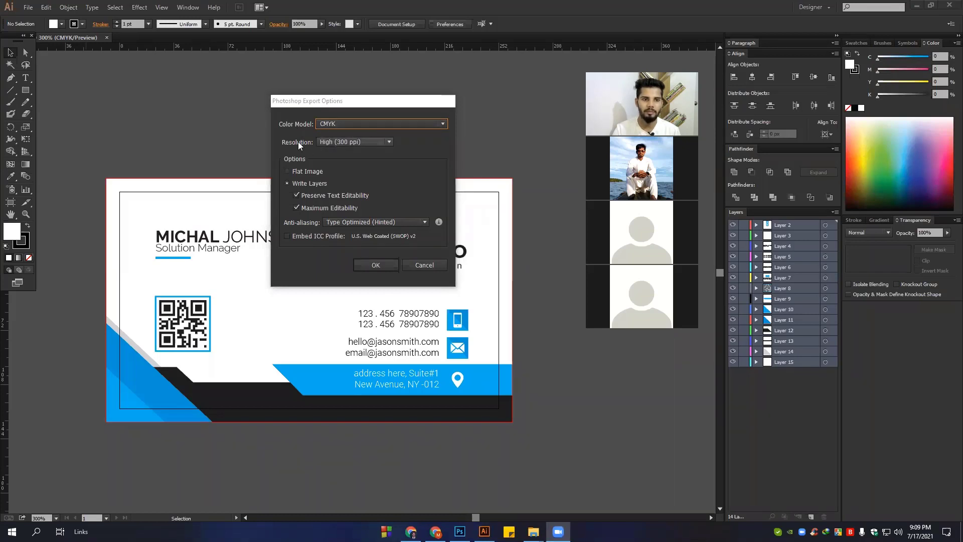
pyautogui.click(343, 141)
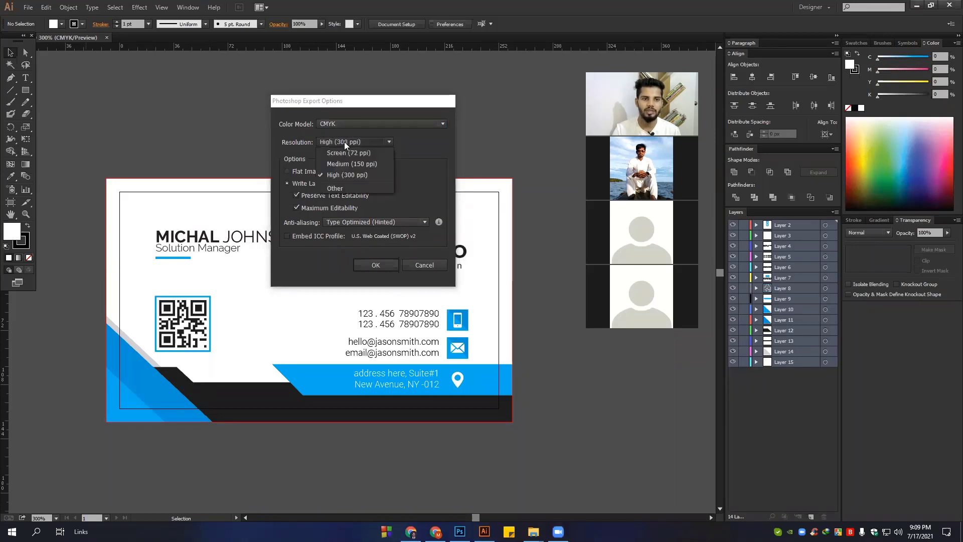
pyautogui.click(364, 177)
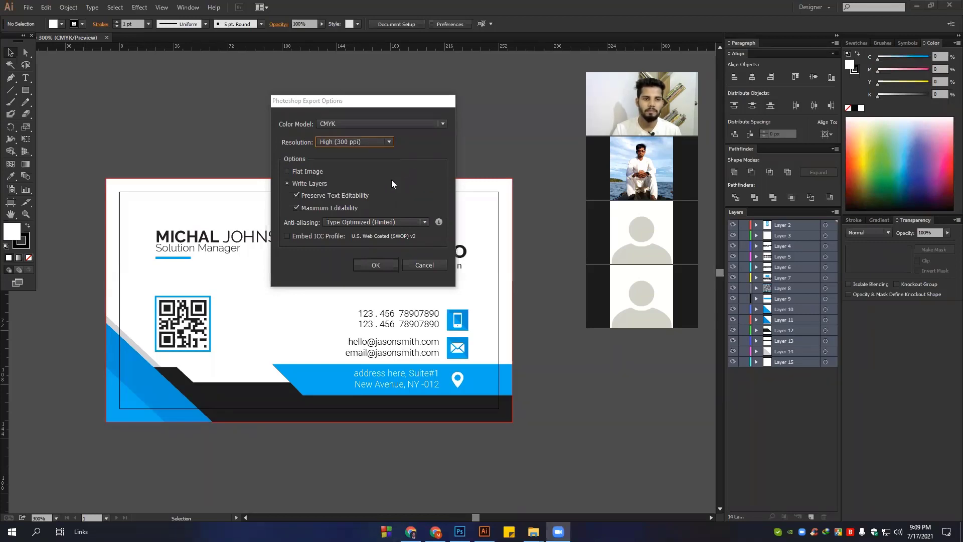
pyautogui.click(300, 172)
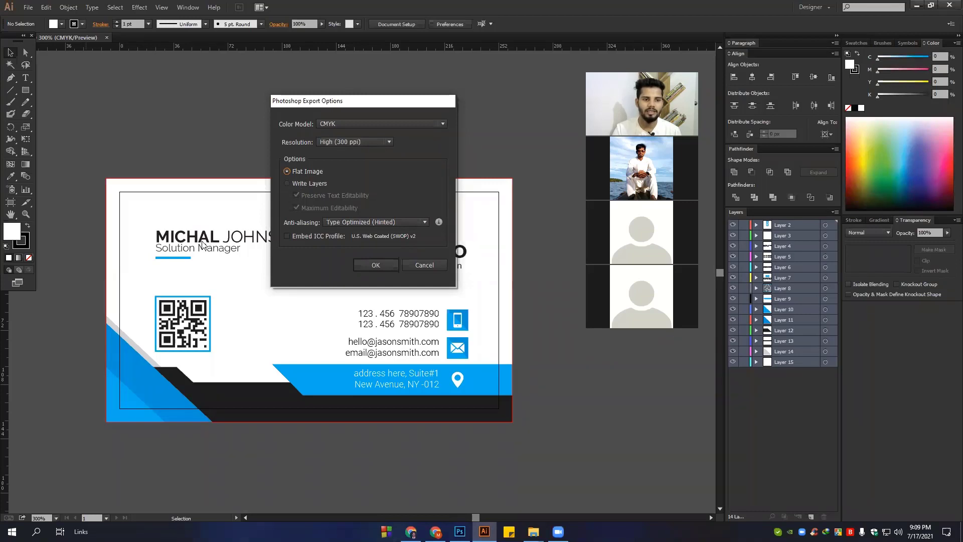
pyautogui.click(288, 183)
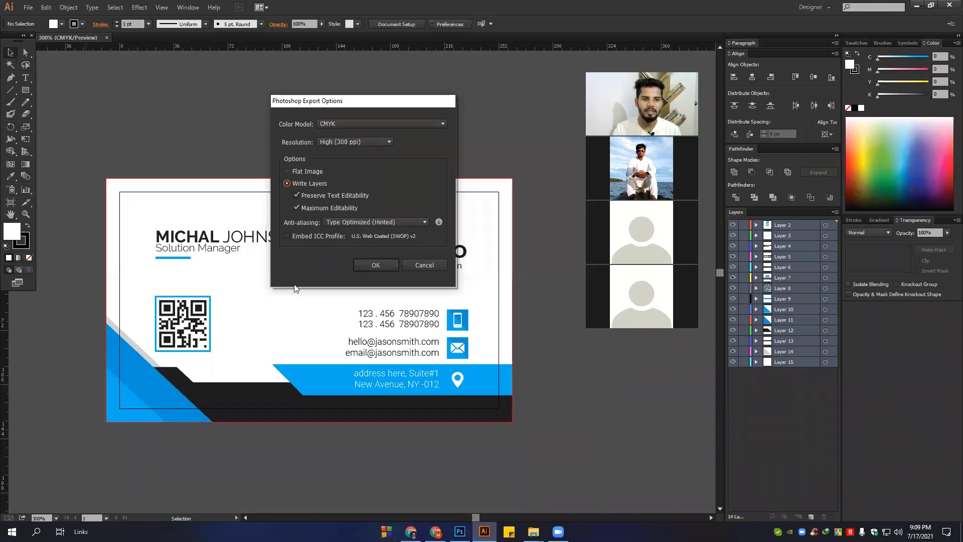
pyautogui.click(375, 265)
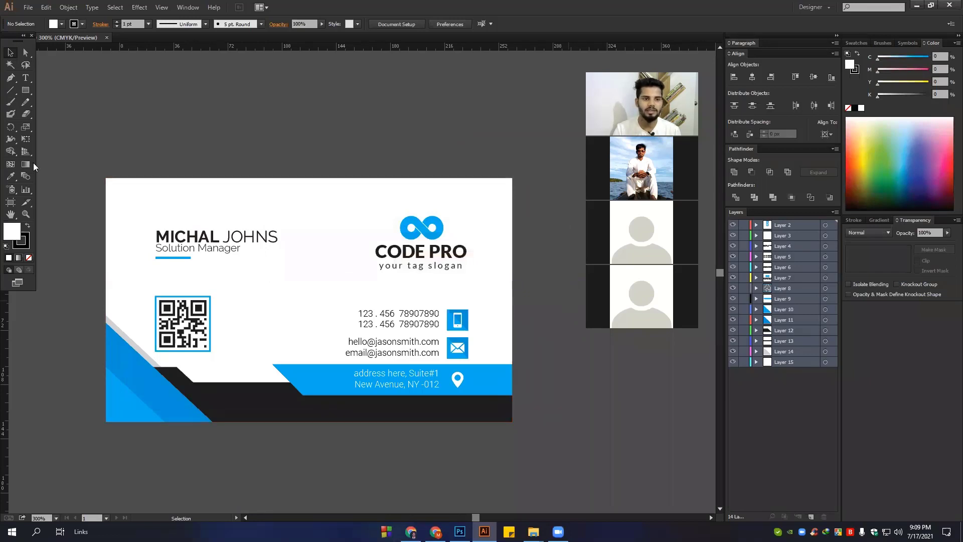
# Show the desktop, move 1077.psd beside Control Panel, and open it in Photoshop
pyautogui.press('super+d')
pyautogui.moveTo(284, 58); pyautogui.dragTo(82, 199)
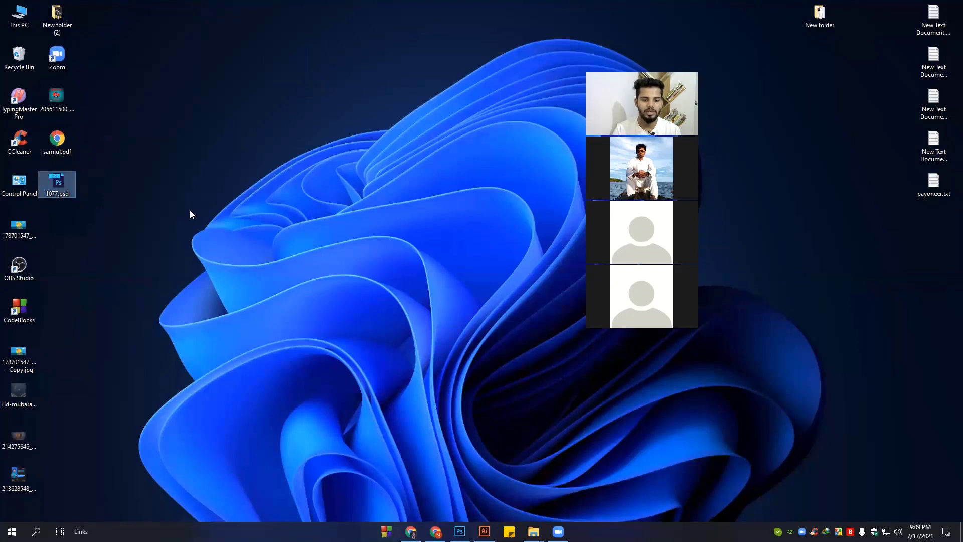
pyautogui.doubleClick(55, 182)
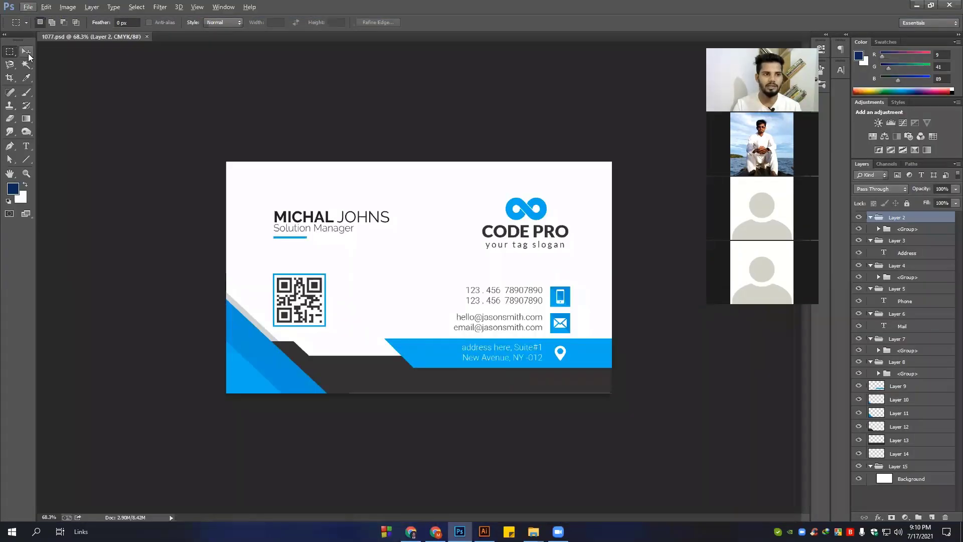
# Select the Move tool and toggle the Background layer's visibility to check transparency
pyautogui.press('v')
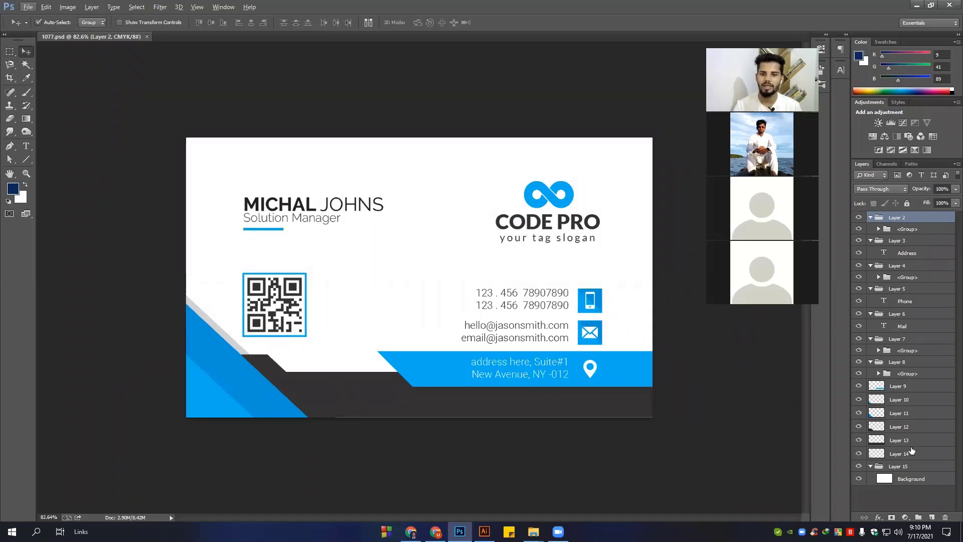
pyautogui.click(858, 479)
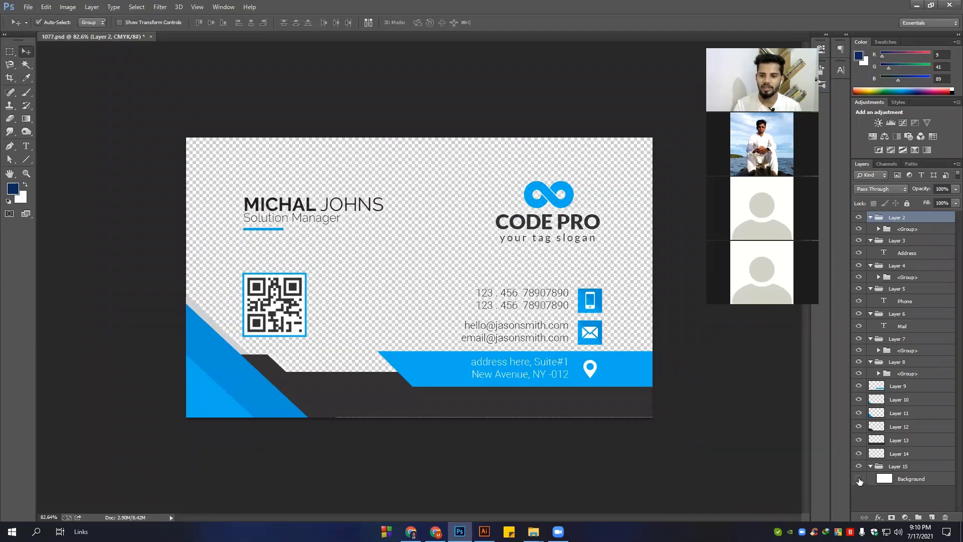
pyautogui.click(858, 479)
# Ungroup Layer 15, then toggle Layer 14's visibility to see its shape
pyautogui.click(900, 466)
pyautogui.rightClick(901, 468)
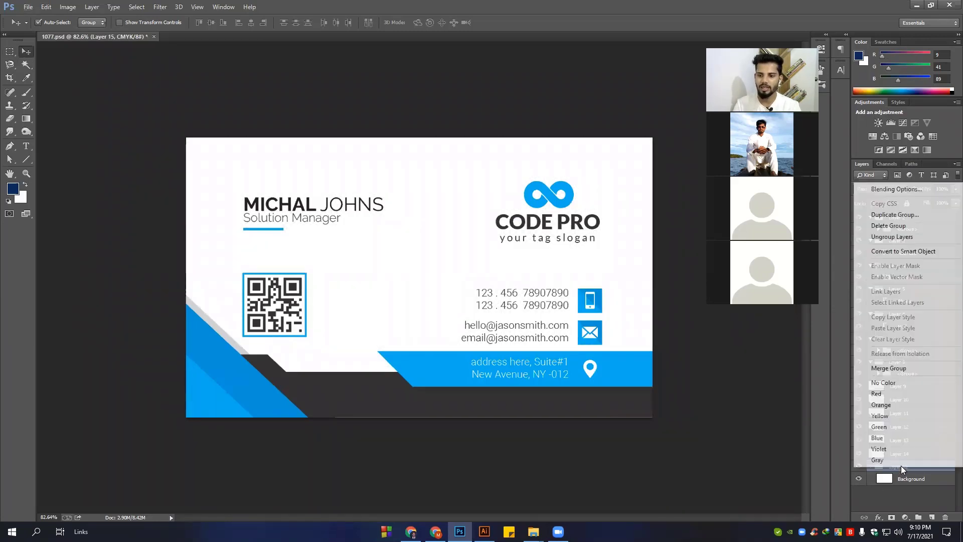
pyautogui.click(896, 237)
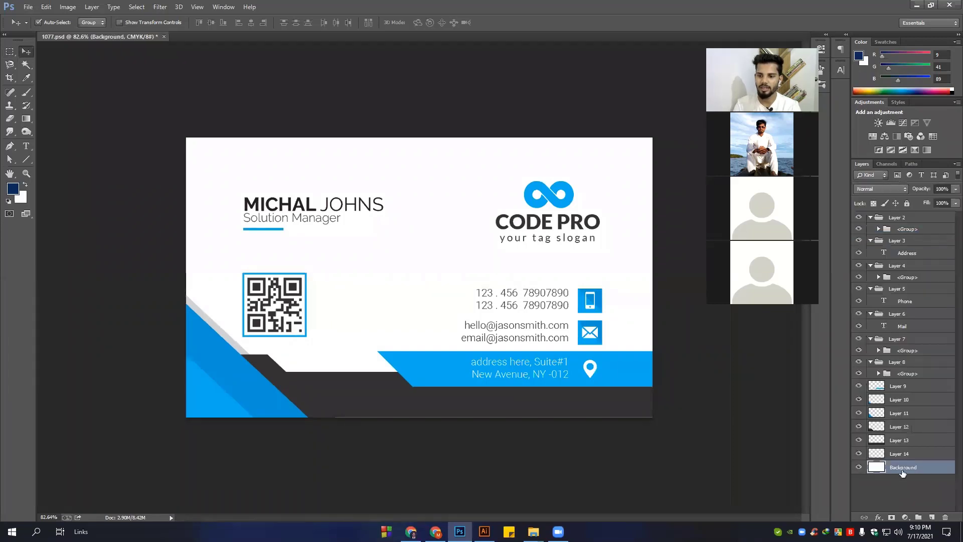
pyautogui.click(858, 454)
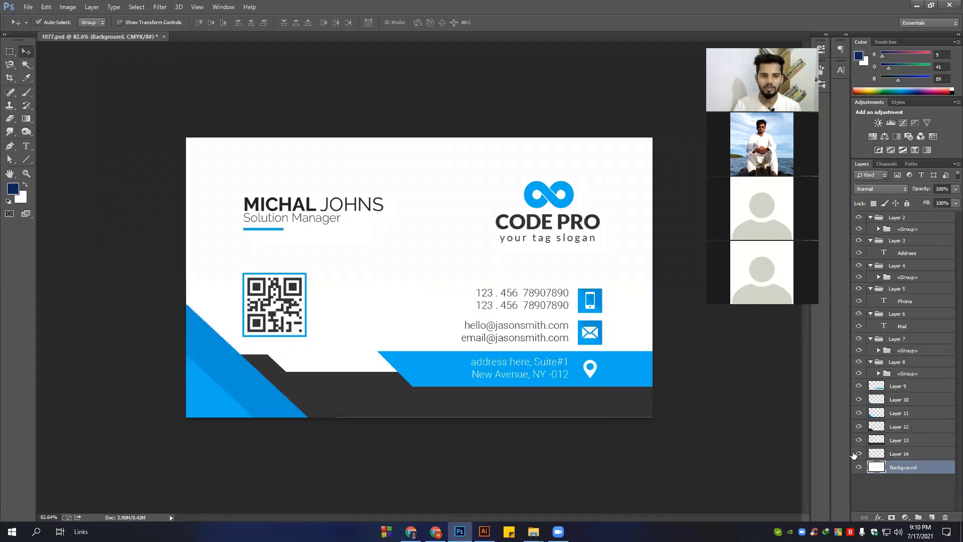
pyautogui.click(858, 453)
# Rename Layer 14 to 'Shap Shadow'
pyautogui.doubleClick(899, 453)
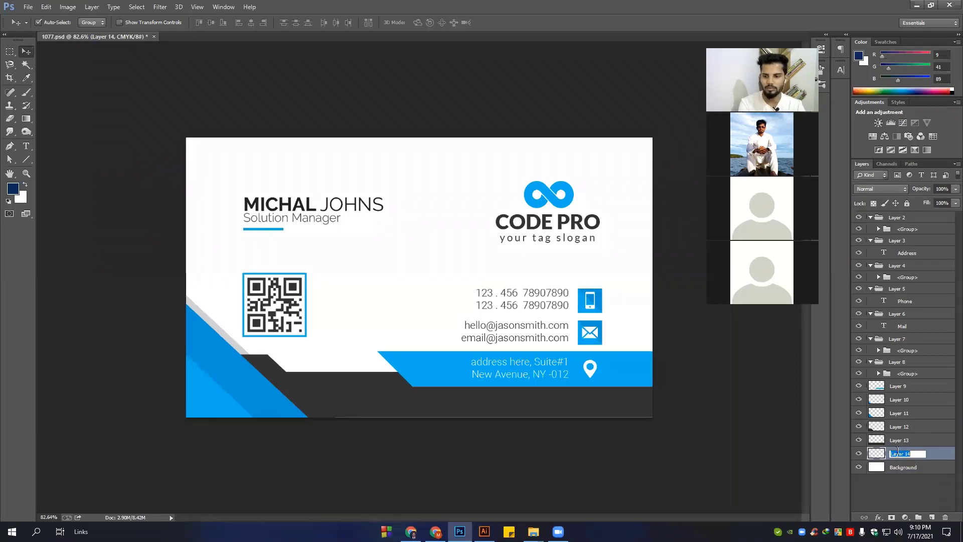
pyautogui.write('Shap Shadow')
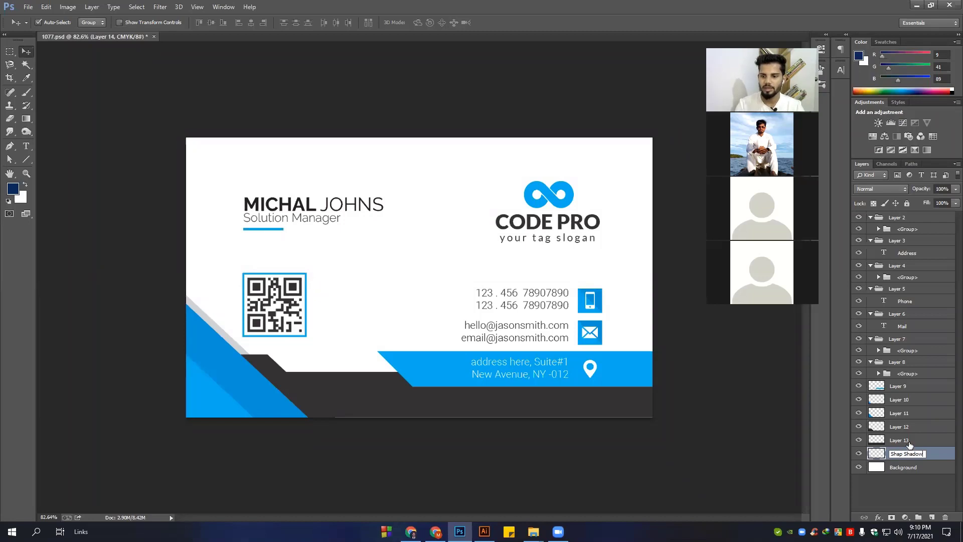
pyautogui.click(909, 441)
# Toggle Layers 9–13 on and off to identify their shapes, then hide the Layer 8 QR code group
pyautogui.click(860, 440)
pyautogui.click(859, 440)
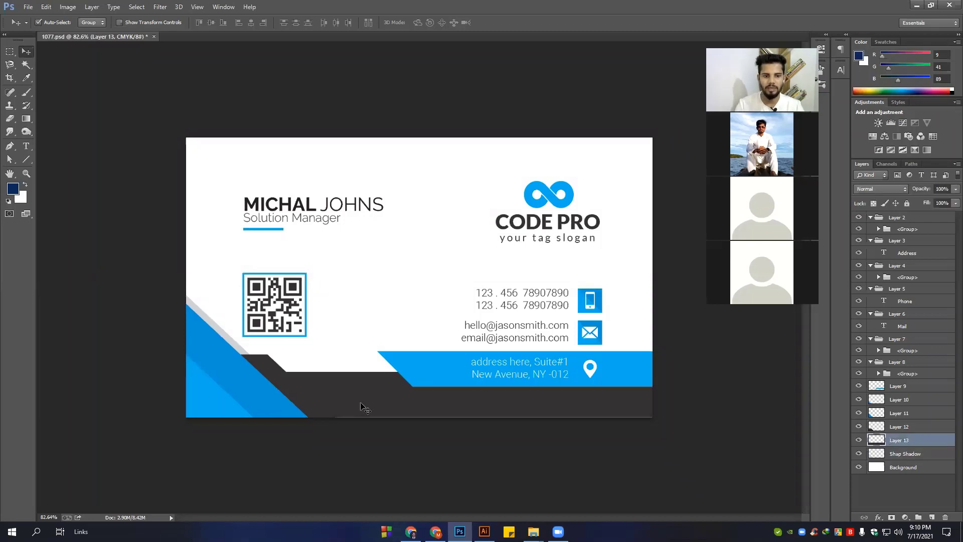
pyautogui.click(899, 426)
pyautogui.click(859, 427)
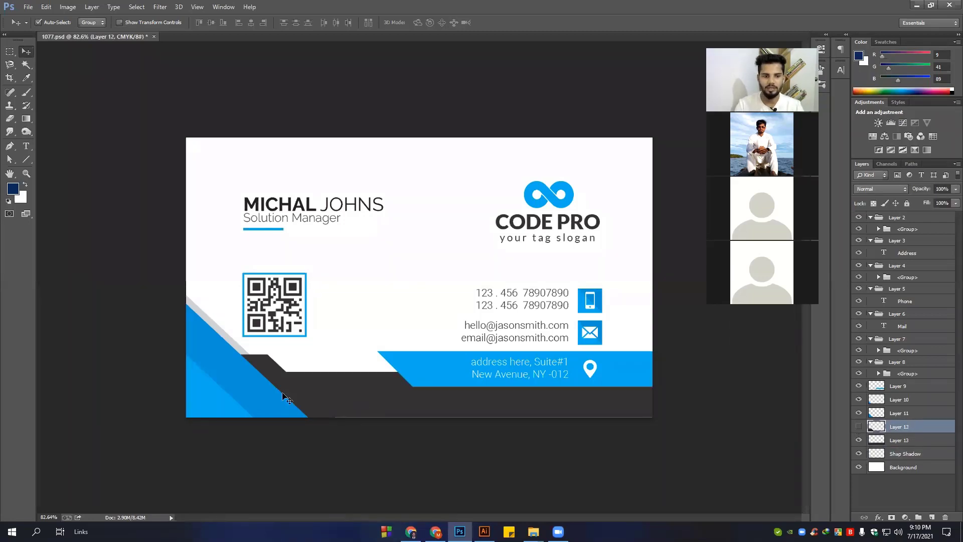
pyautogui.click(858, 426)
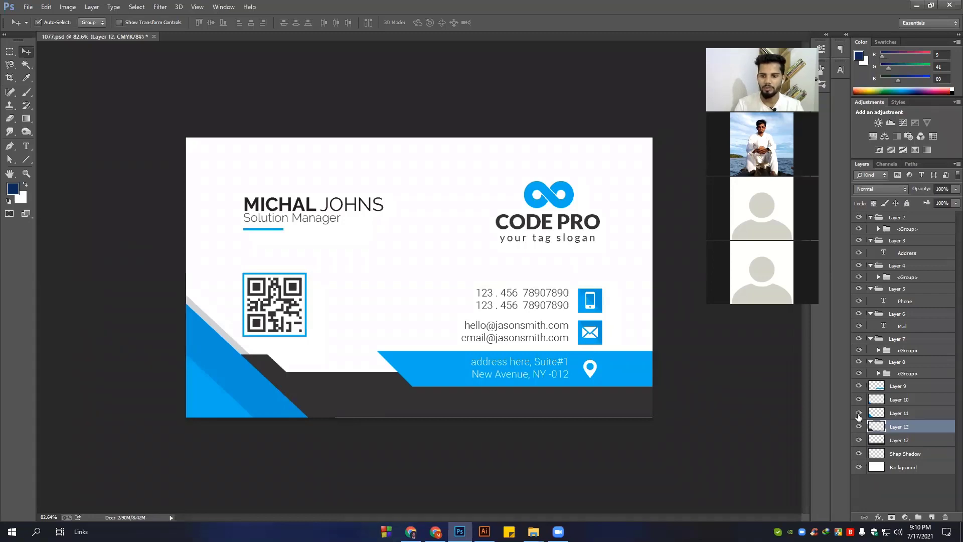
pyautogui.click(859, 413)
pyautogui.click(859, 399)
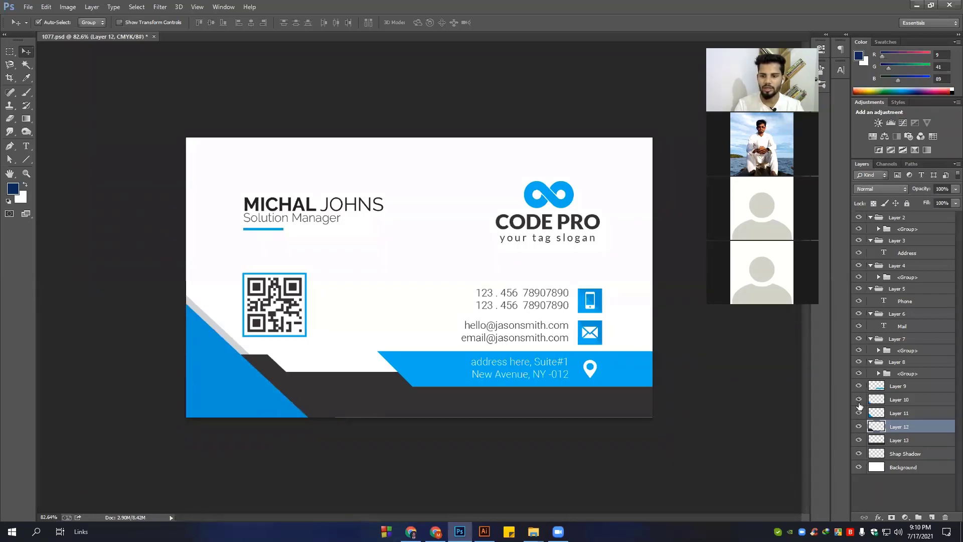
pyautogui.click(858, 386)
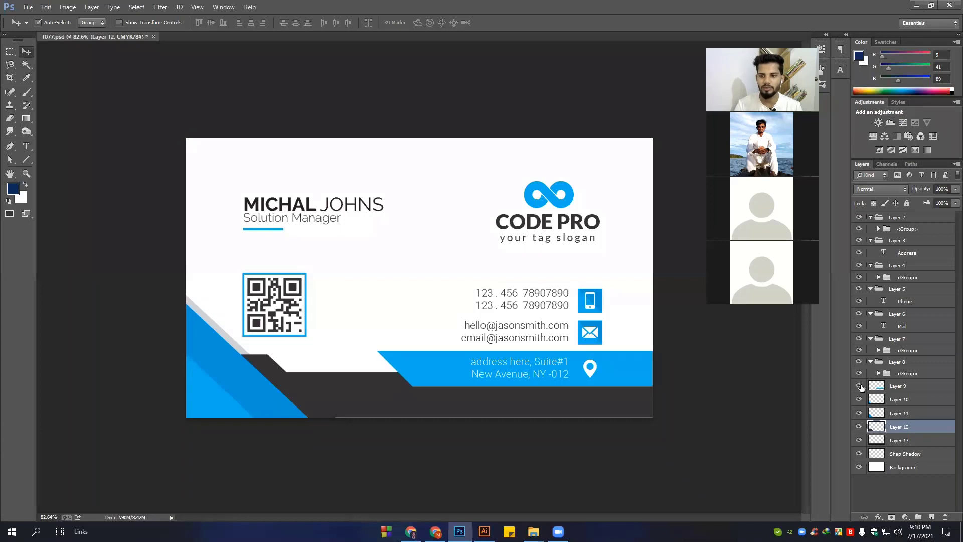
pyautogui.click(858, 374)
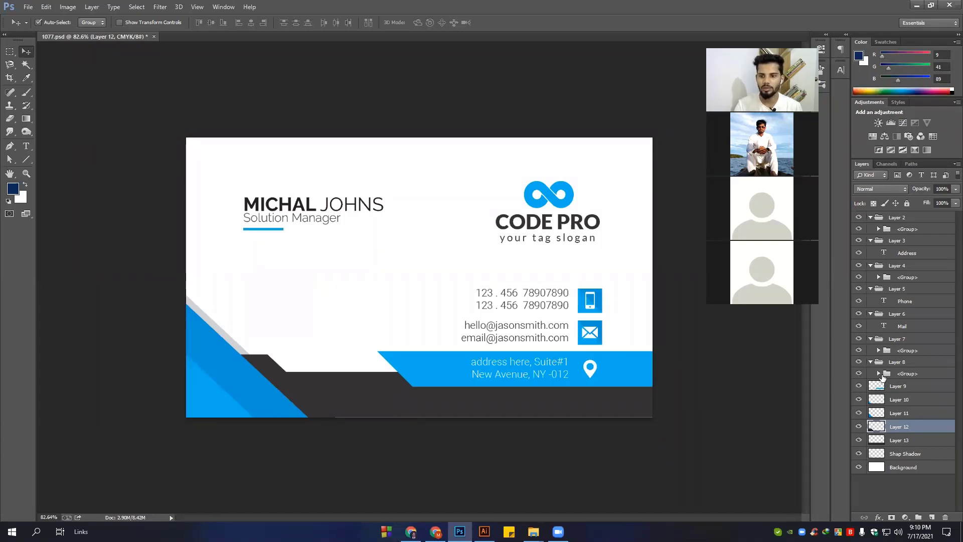
# Expand and re-show the Layer 8 group, check its Qr Code and <Path> layers, then select Layer 4
pyautogui.click(878, 373)
pyautogui.click(912, 389)
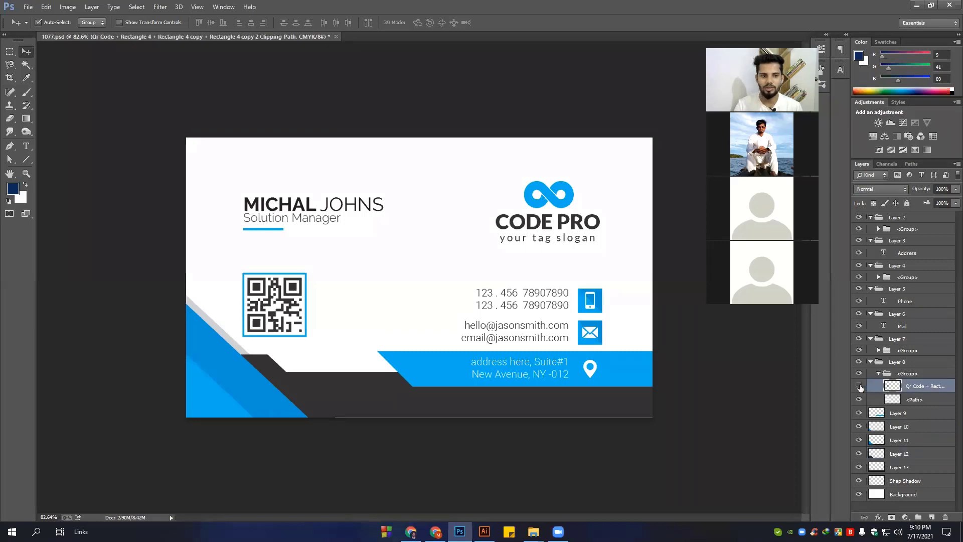
pyautogui.click(859, 385)
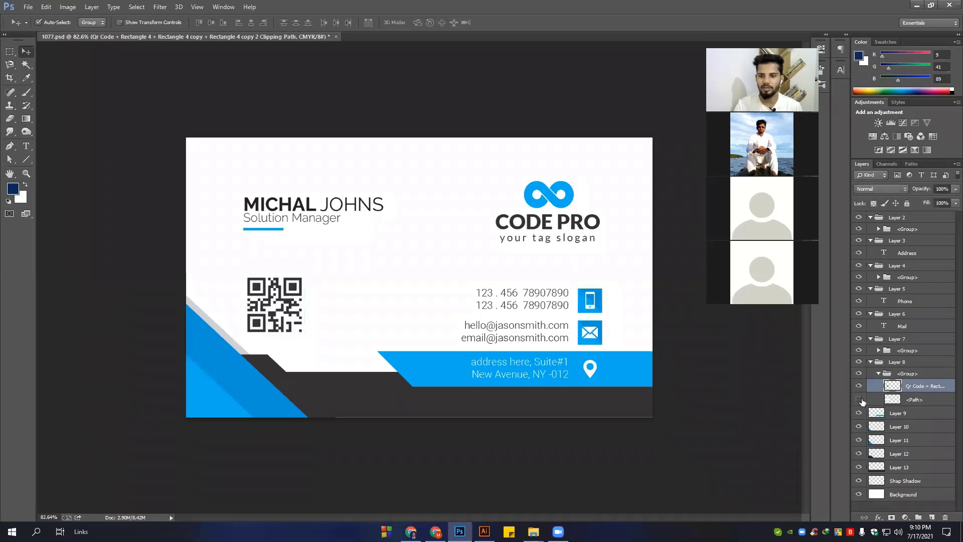
pyautogui.click(858, 399)
pyautogui.click(914, 400)
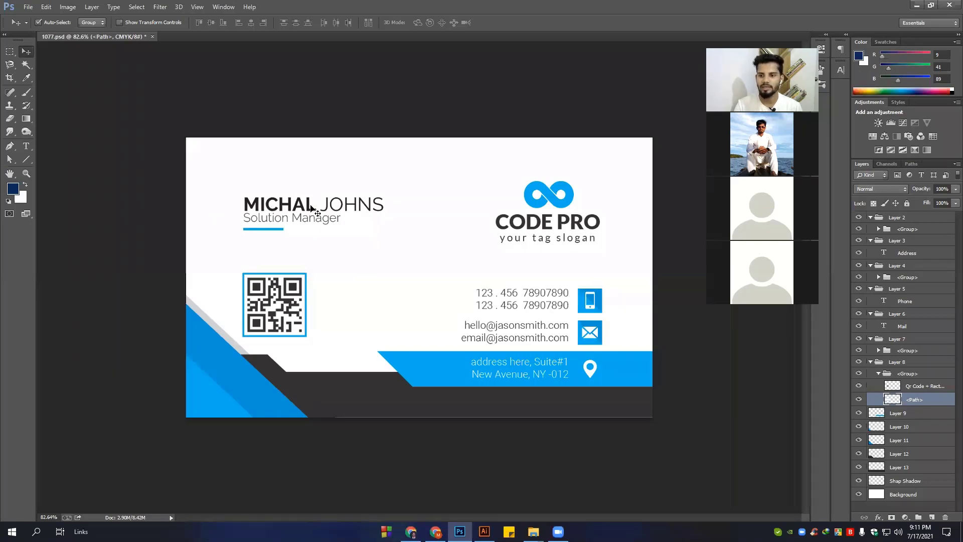
pyautogui.click(311, 206)
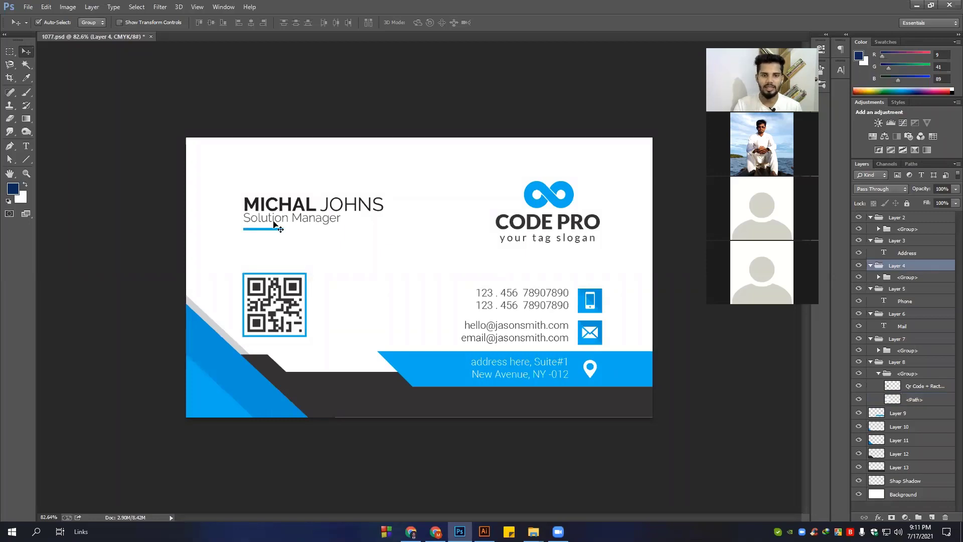
pyautogui.click(879, 277)
pyautogui.click(927, 302)
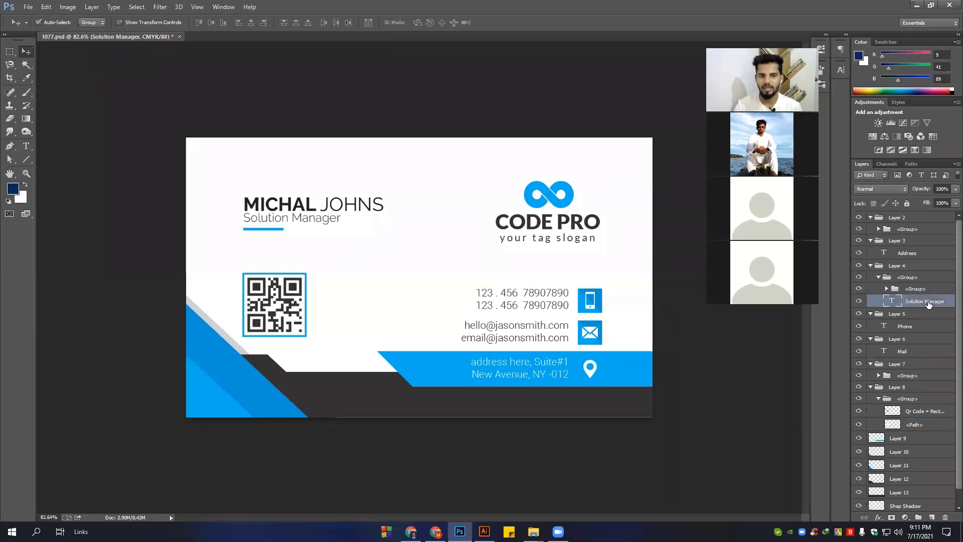
pyautogui.click(886, 288)
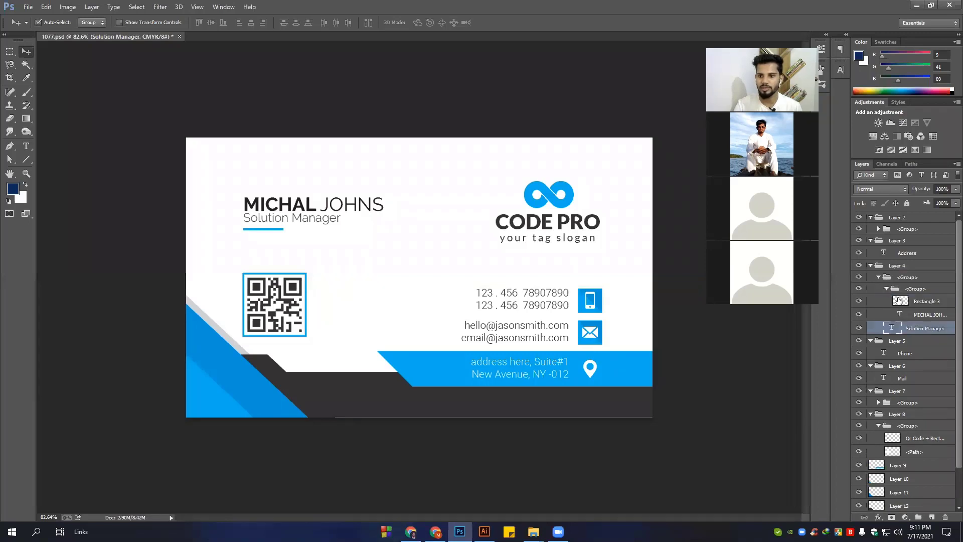
pyautogui.click(925, 316)
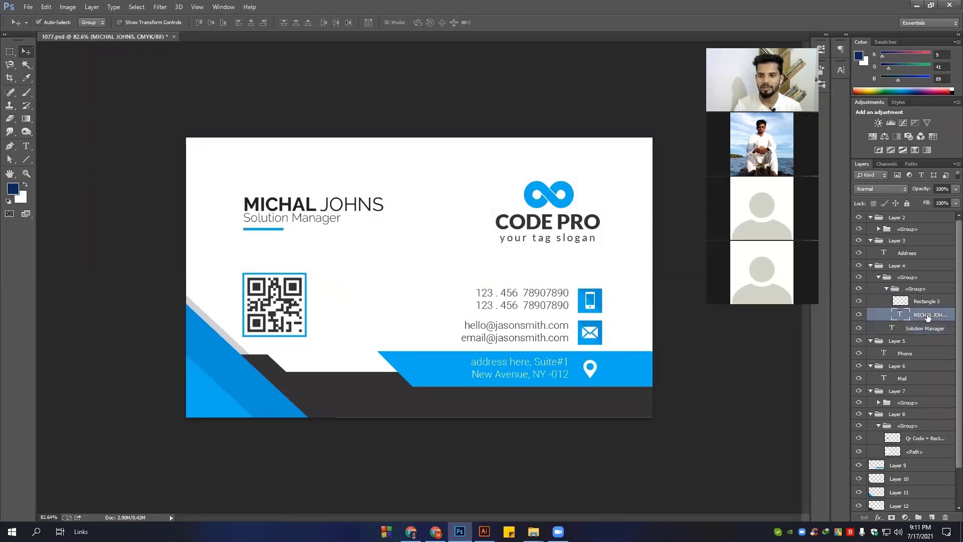
# Replace the first name MICHAL with MAHID in the name text
pyautogui.click(26, 146)
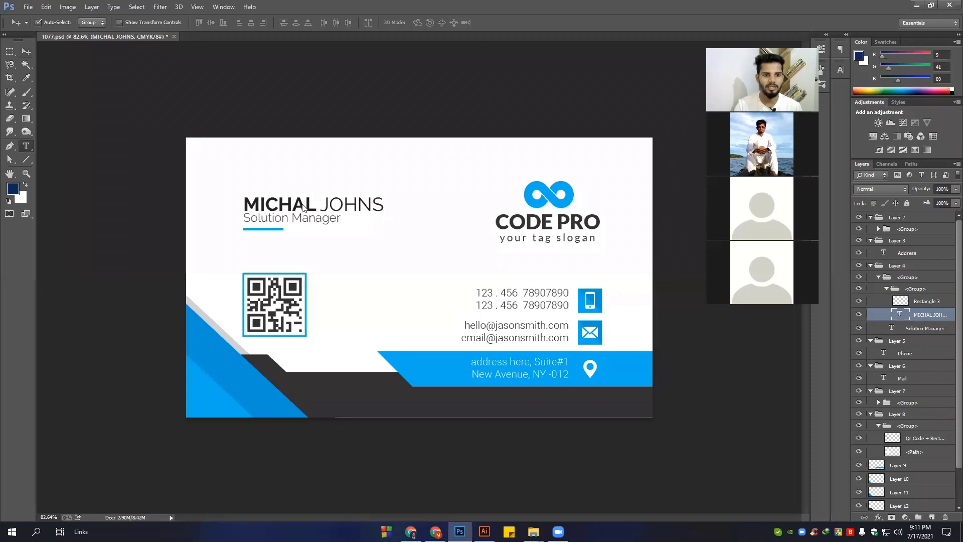
pyautogui.click(302, 201)
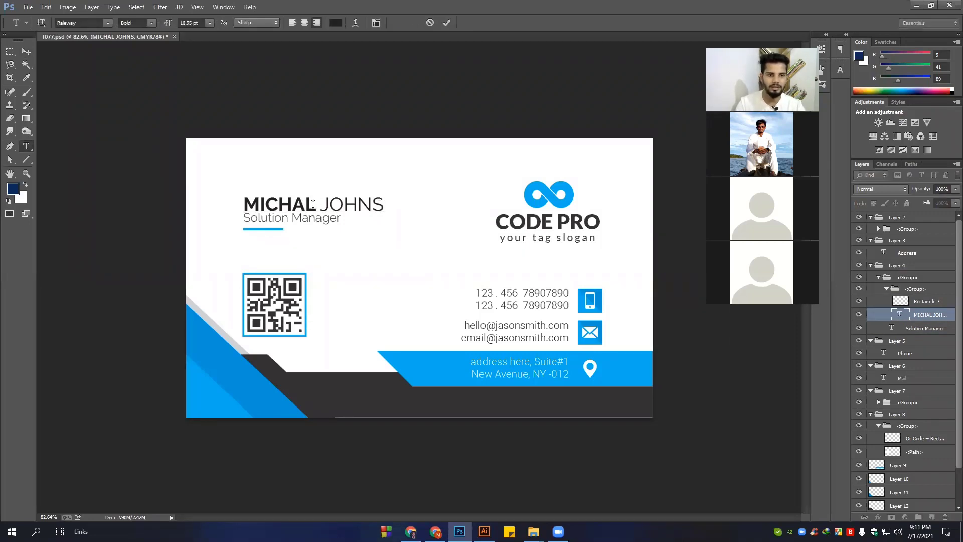
pyautogui.hotkey('shift', 'End')
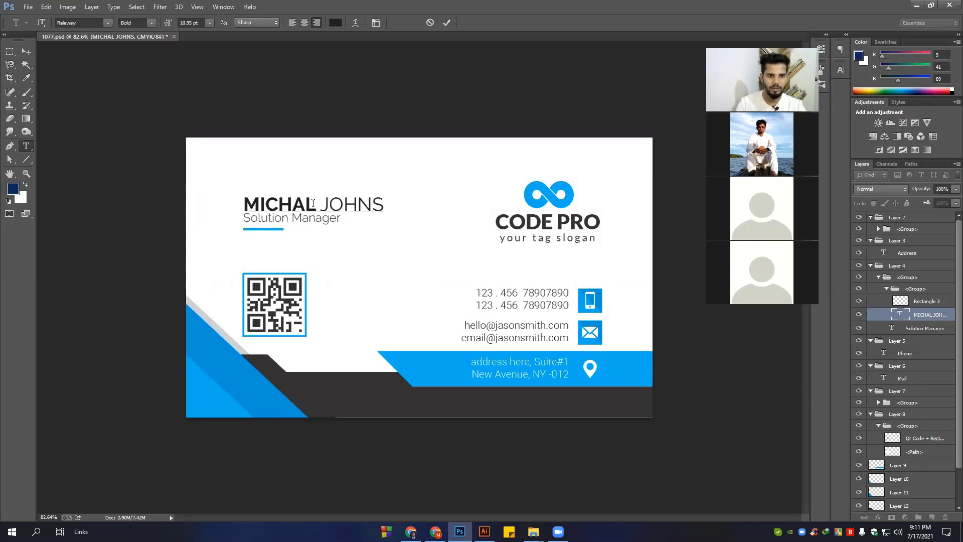
pyautogui.moveTo(316, 203); pyautogui.dragTo(244, 203)
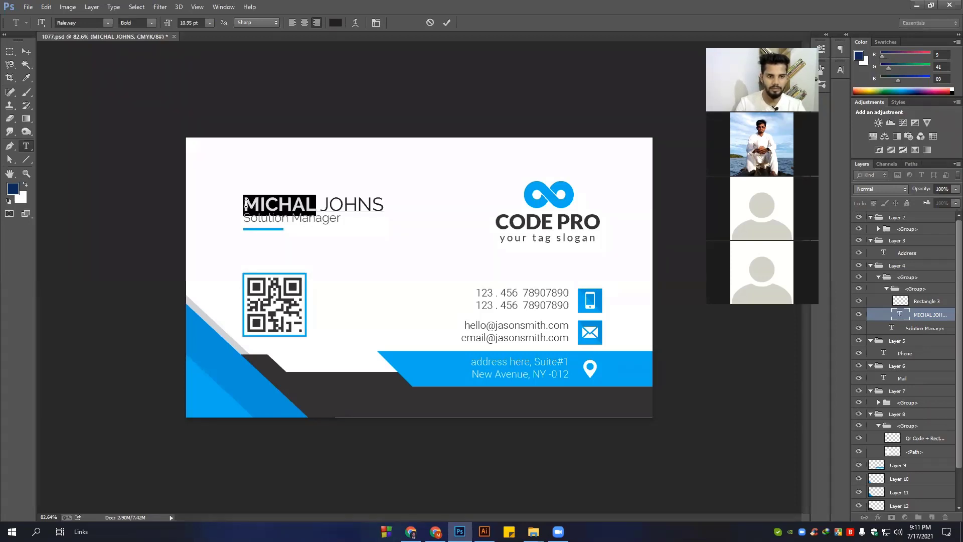
pyautogui.write('Ma')
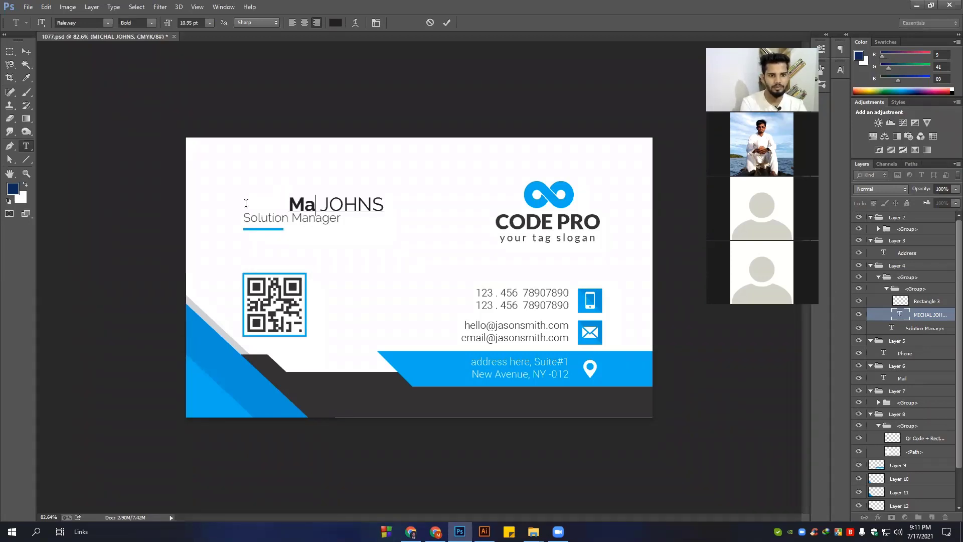
pyautogui.press('BackSpace')
pyautogui.write('HI')
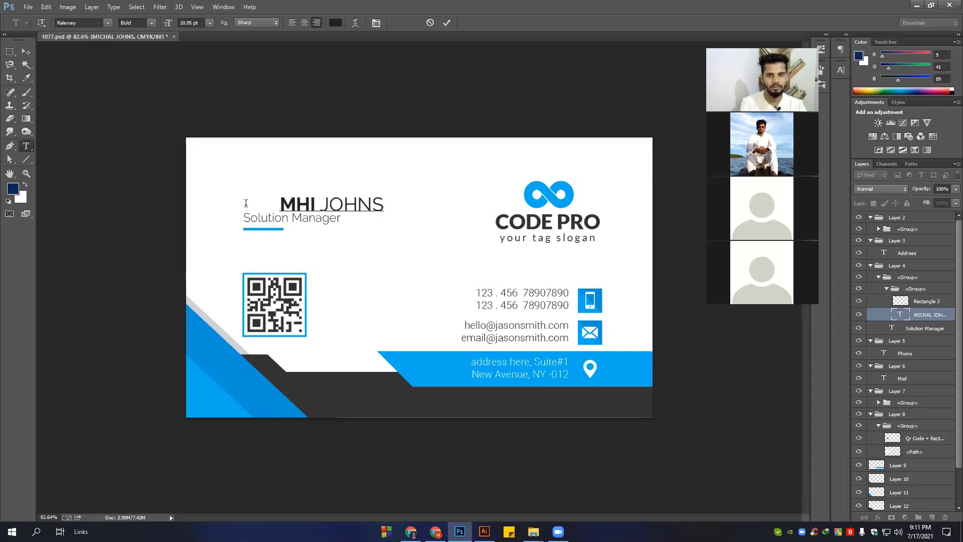
pyautogui.press('BackSpace')
pyautogui.press('BackSpace')
pyautogui.write('AHIS')
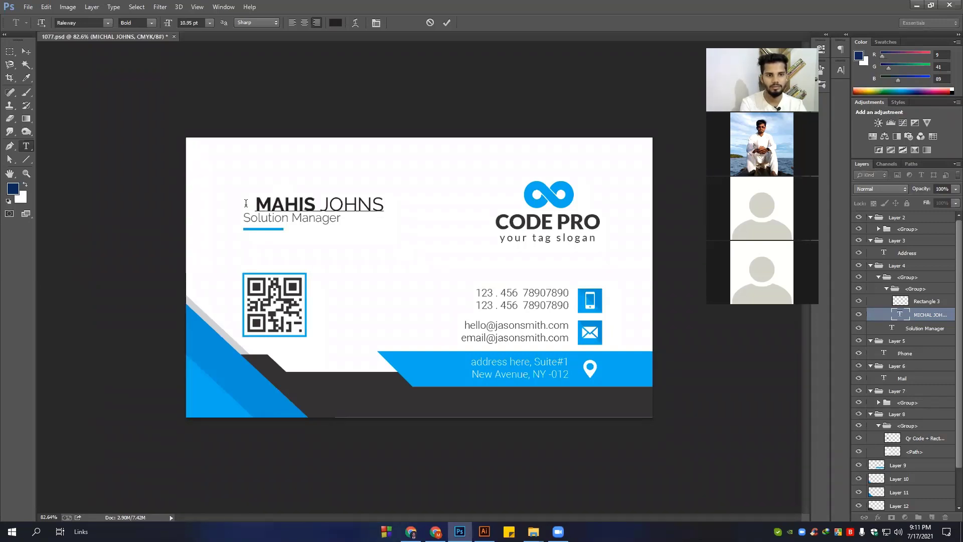
pyautogui.press('BackSpace')
pyautogui.write('D')
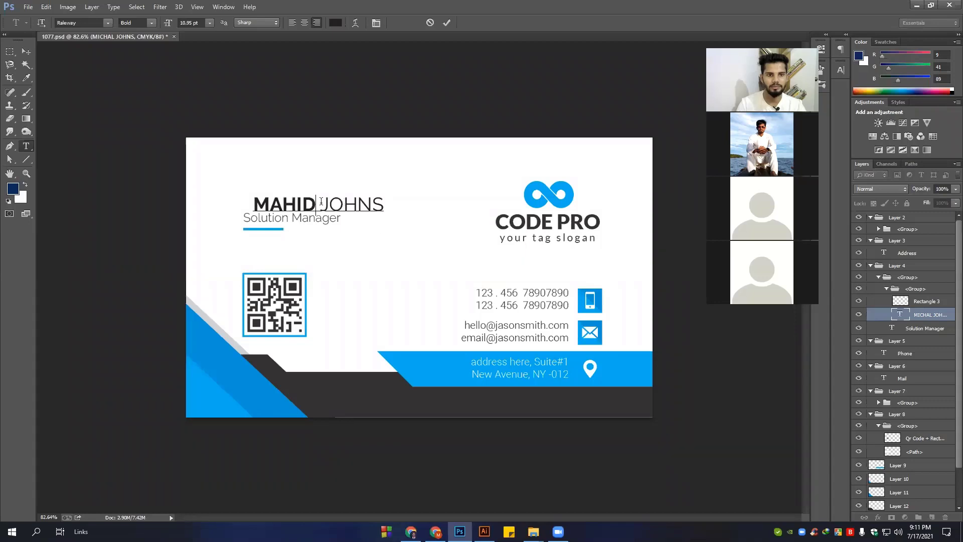
# Replace the surname JOHNS with HASAN
pyautogui.doubleClick(323, 201)
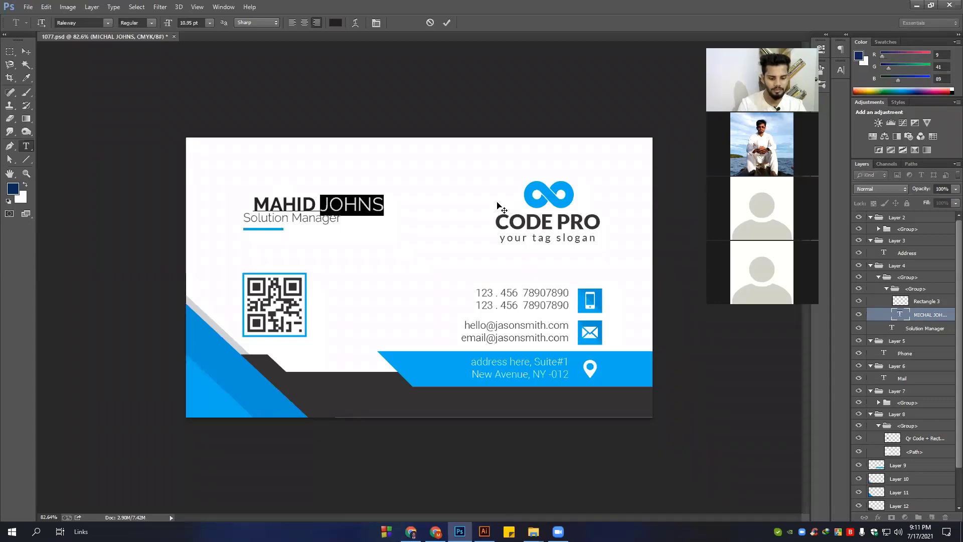
pyautogui.write('hASA')
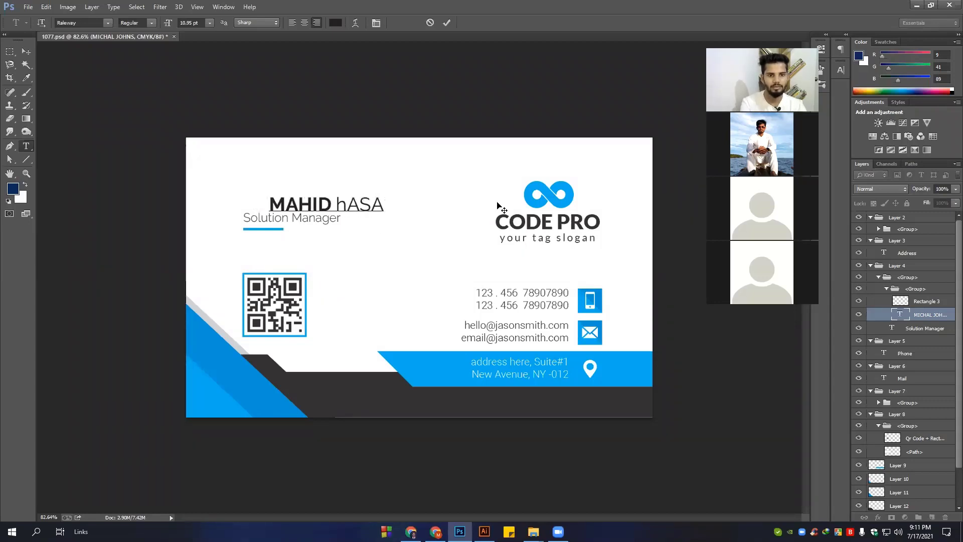
pyautogui.press('BackSpace')
pyautogui.press('BackSpace')
pyautogui.press('BackSpace')
pyautogui.press('BackSpace')
pyautogui.write('HAS')
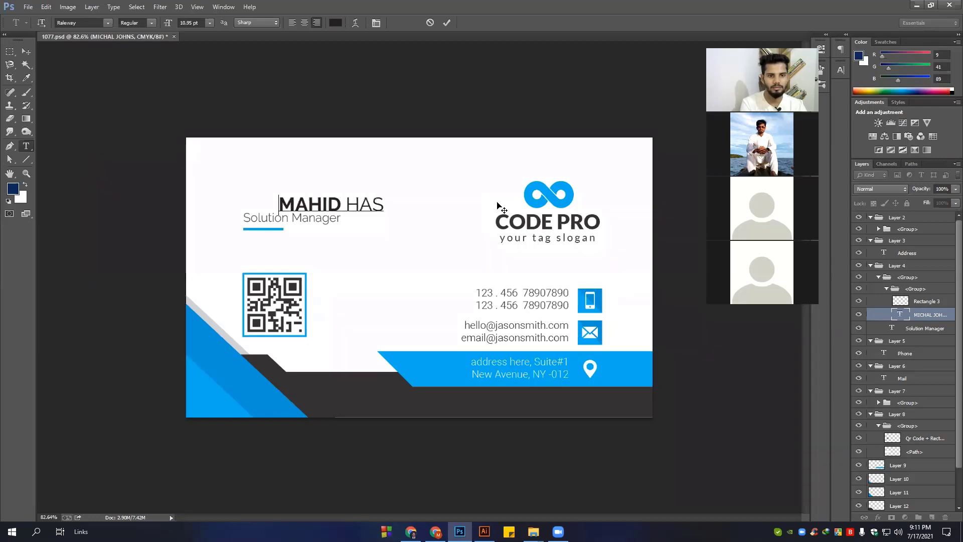
pyautogui.write('AN')
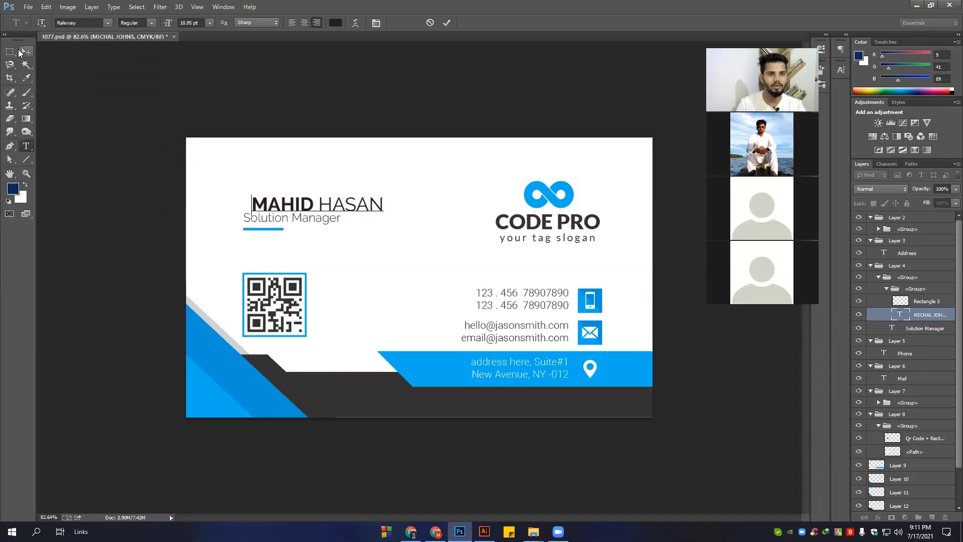
pyautogui.click(293, 22)
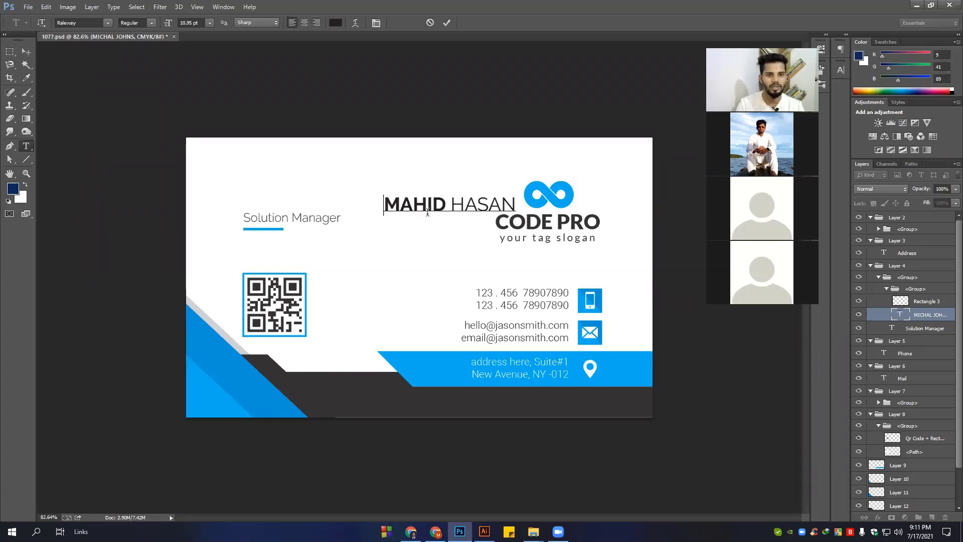
pyautogui.click(26, 51)
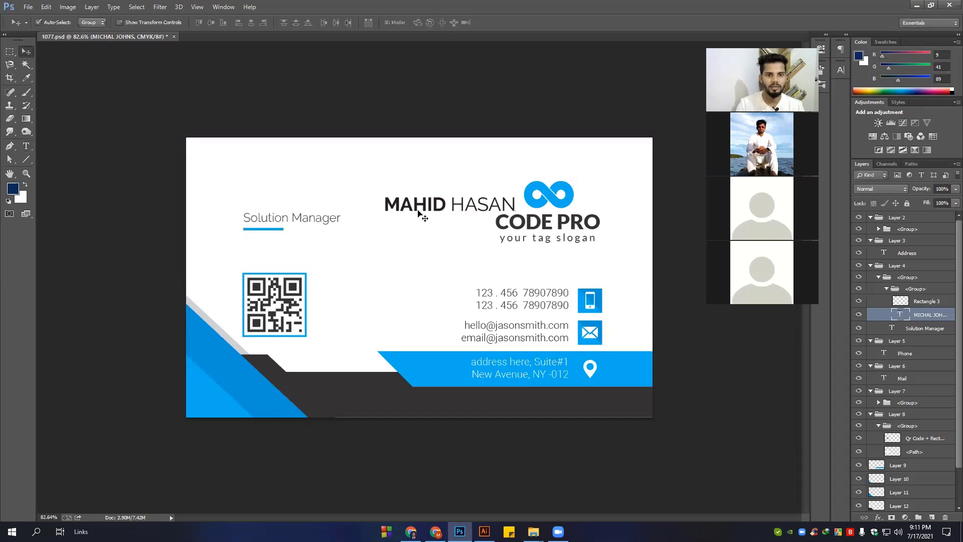
pyautogui.moveTo(418, 212); pyautogui.dragTo(307, 212)
pyautogui.hotkey('ctrl', 'z')
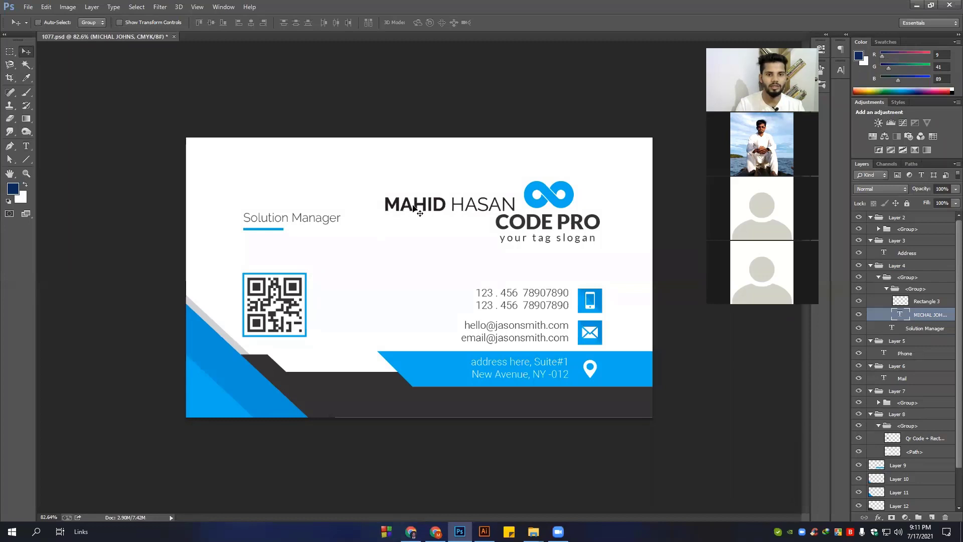
pyautogui.moveTo(384, 208); pyautogui.dragTo(240, 208)
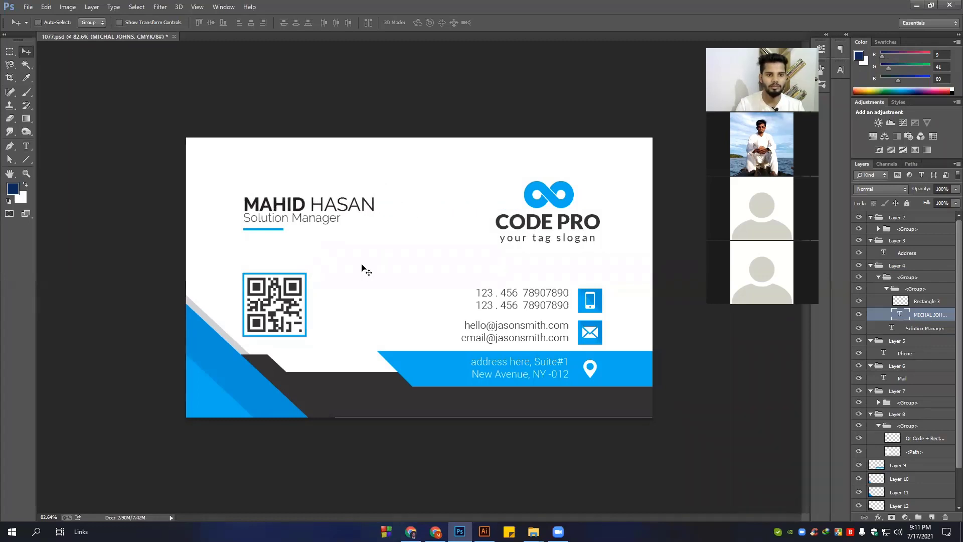
pyautogui.hotkey('ctrl', '-')
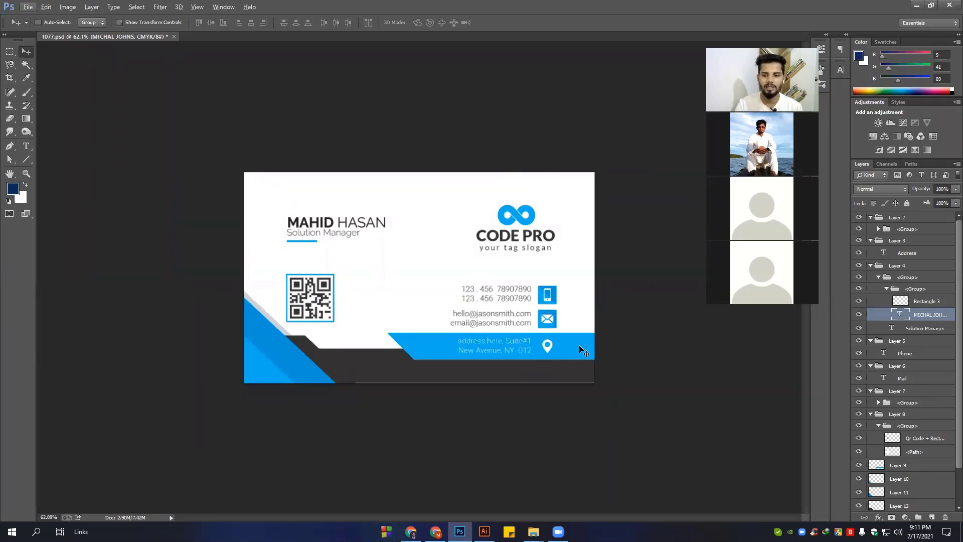
# Enable Move tool Auto-Select and toggle Layer 9 to confirm it holds the blue address band
pyautogui.click(48, 22)
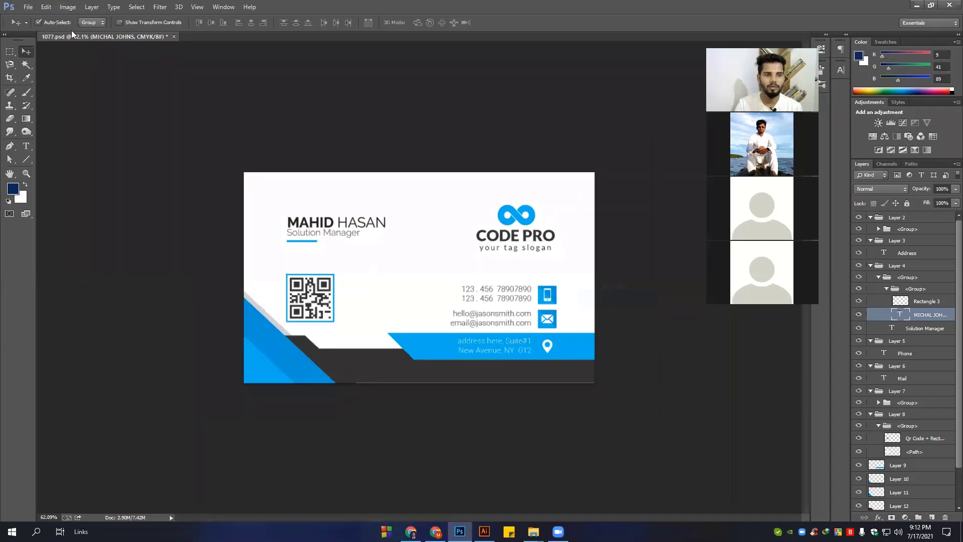
pyautogui.click(580, 347)
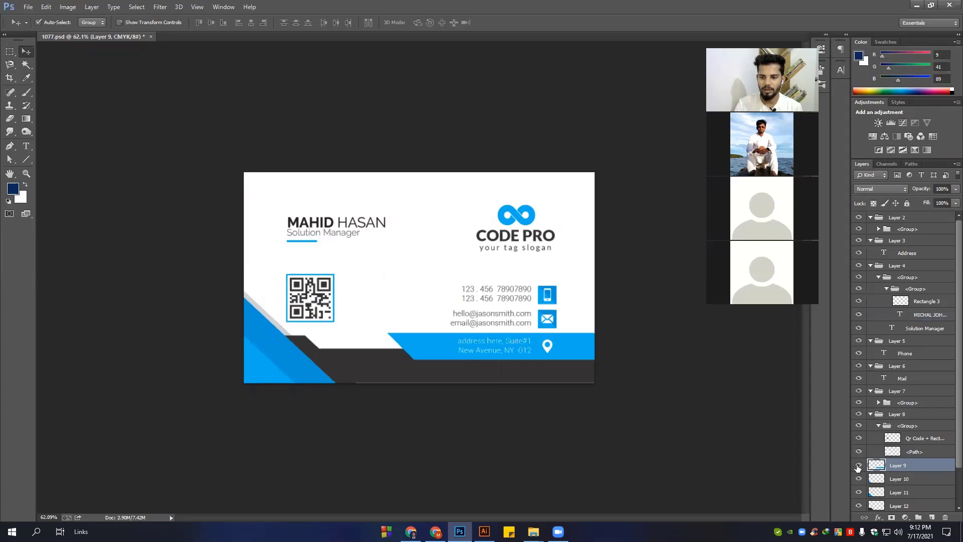
pyautogui.click(859, 466)
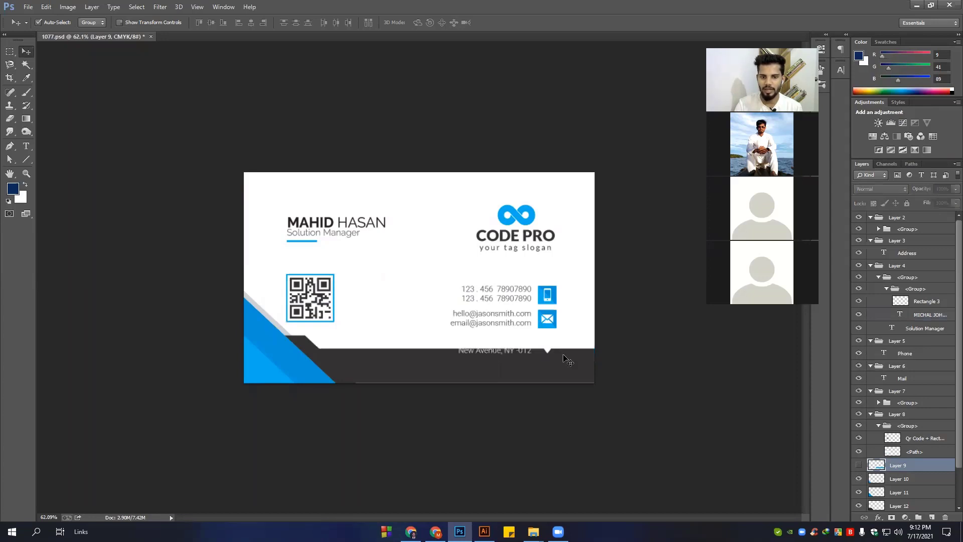
pyautogui.click(859, 465)
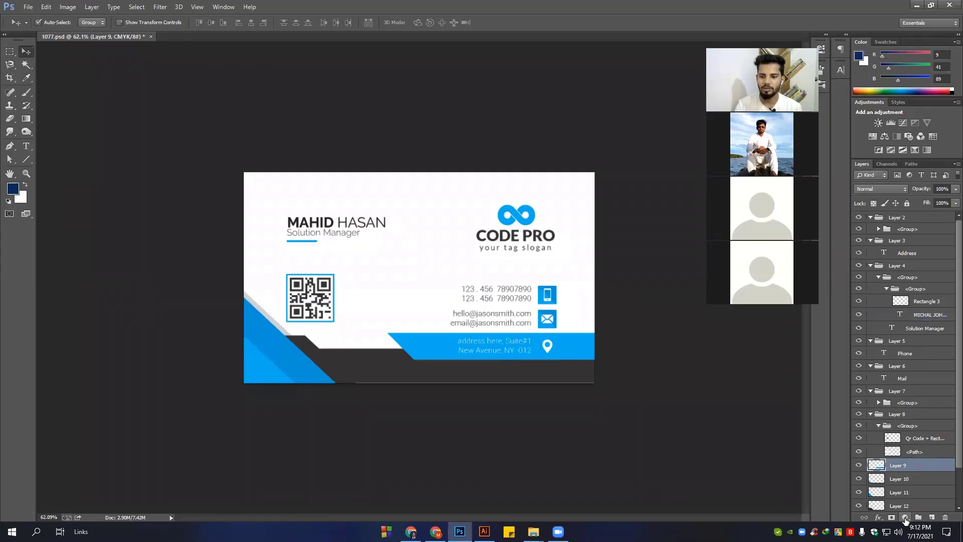
# Add a deep blue Solid Color fill layer and clip it to the Layer 9 address band
pyautogui.click(905, 518)
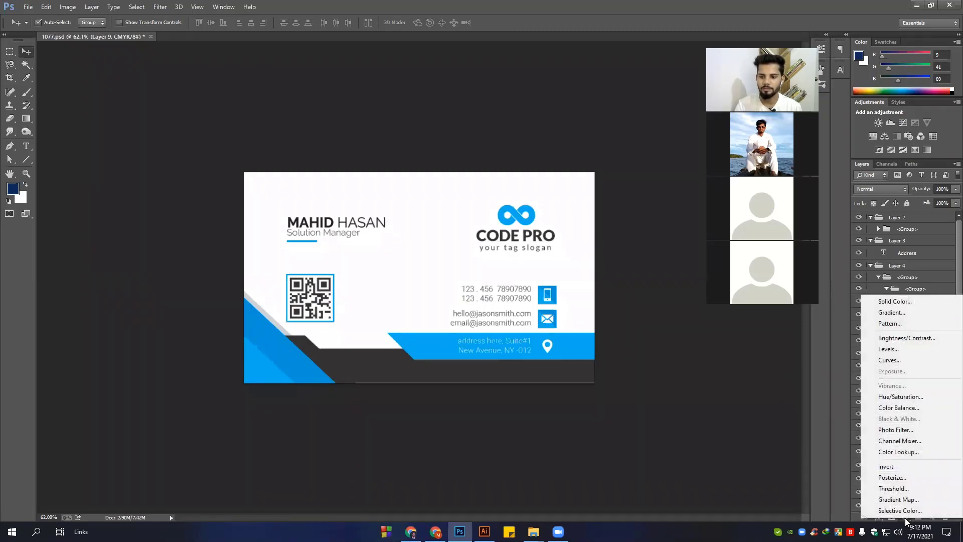
pyautogui.click(898, 301)
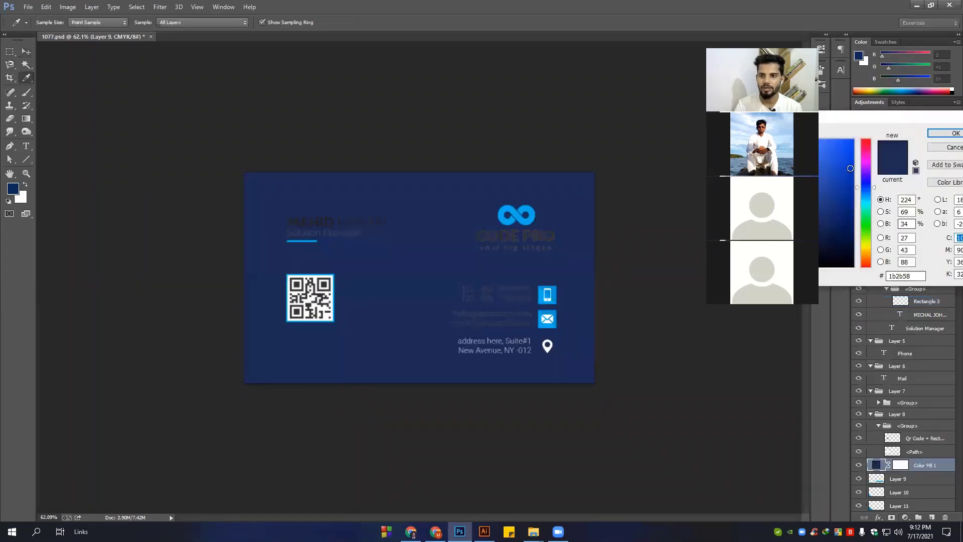
pyautogui.moveTo(850, 168); pyautogui.dragTo(856, 138)
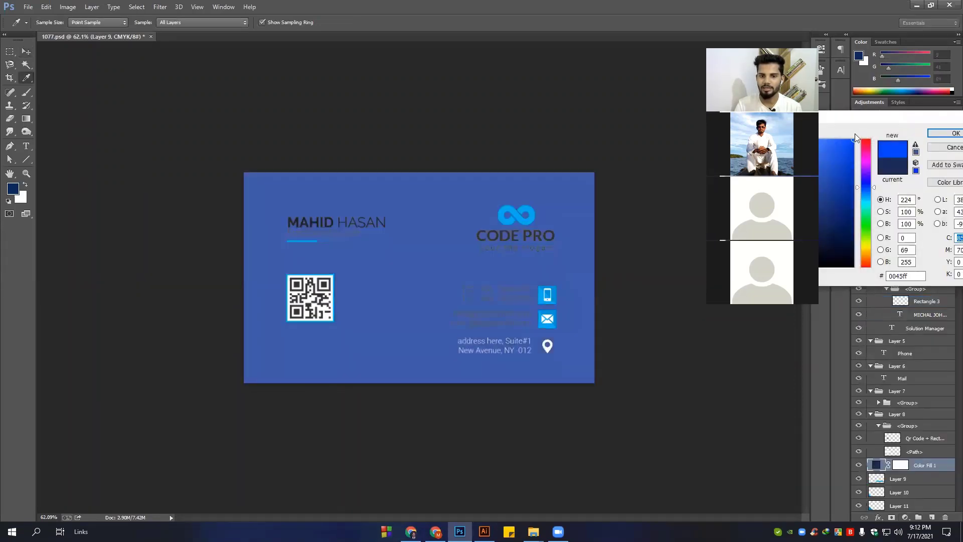
pyautogui.moveTo(855, 138); pyautogui.dragTo(850, 170)
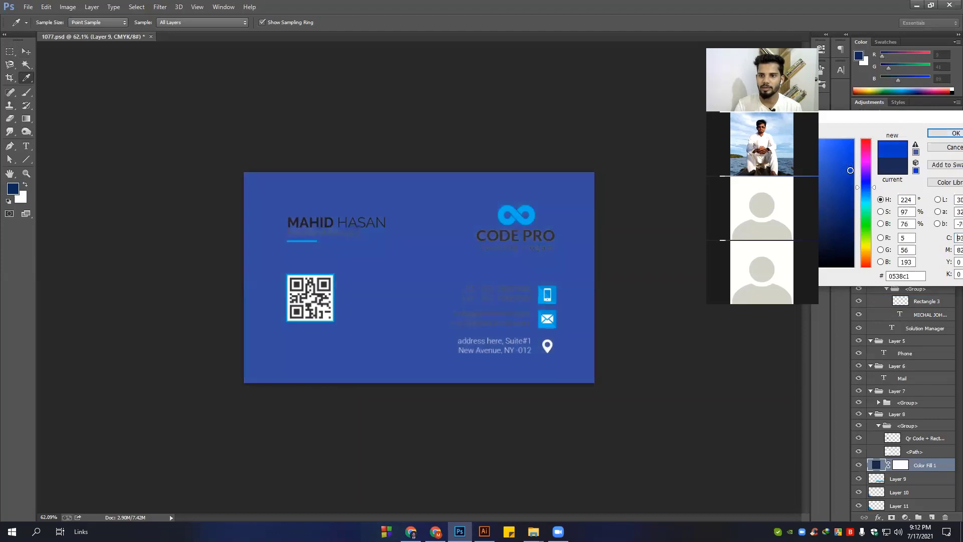
pyautogui.click(950, 133)
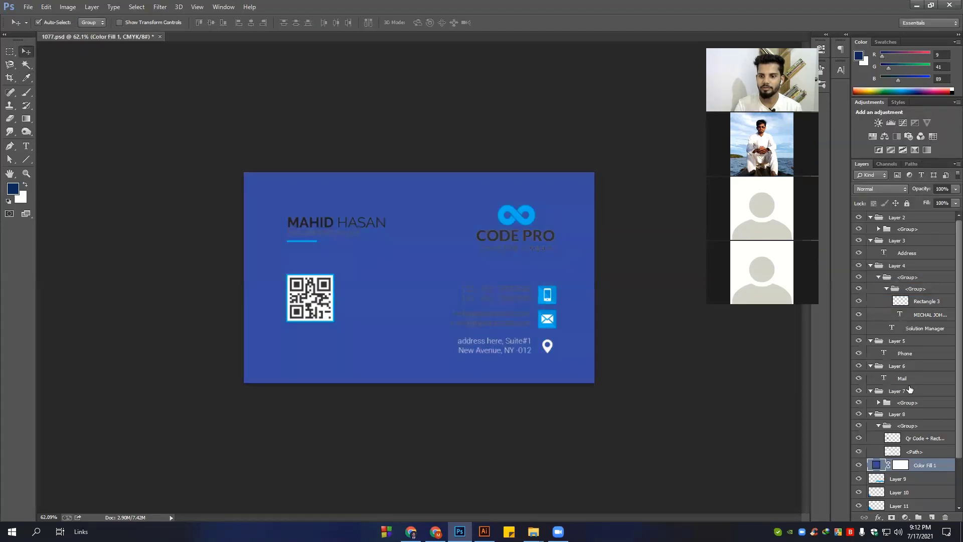
pyautogui.rightClick(927, 465)
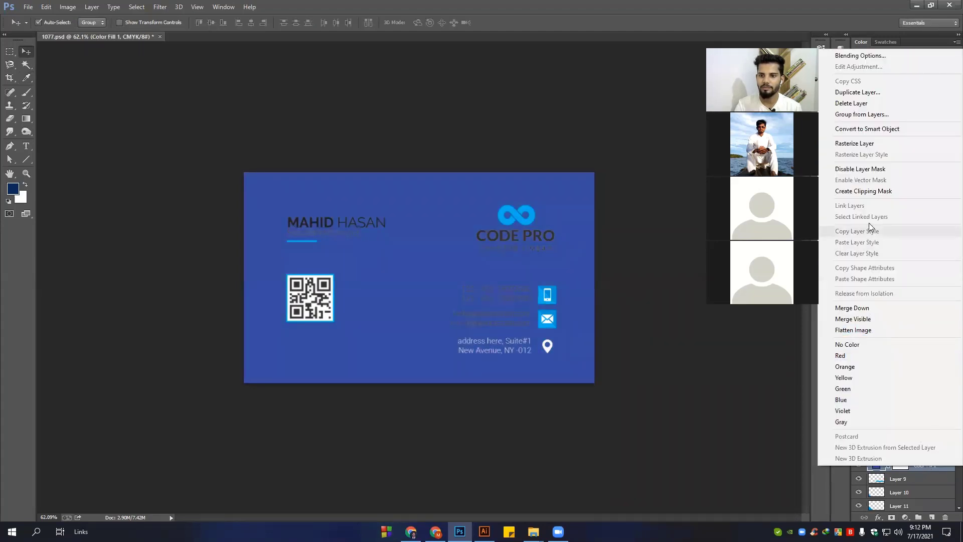
pyautogui.click(869, 192)
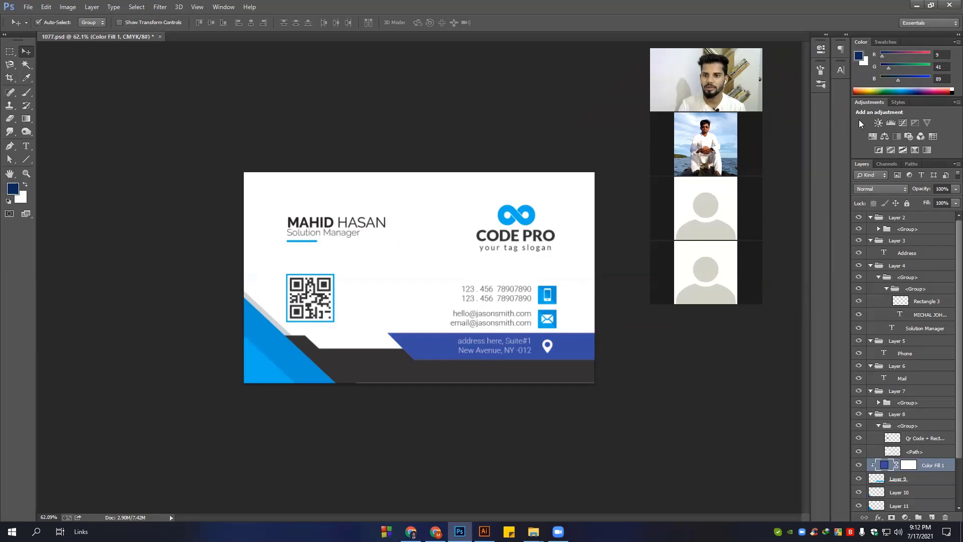
# Change the band's Color Fill 1 to red, then delete the Color Fill 1 layer
pyautogui.doubleClick(884, 465)
pyautogui.moveTo(866, 187); pyautogui.dragTo(873, 162)
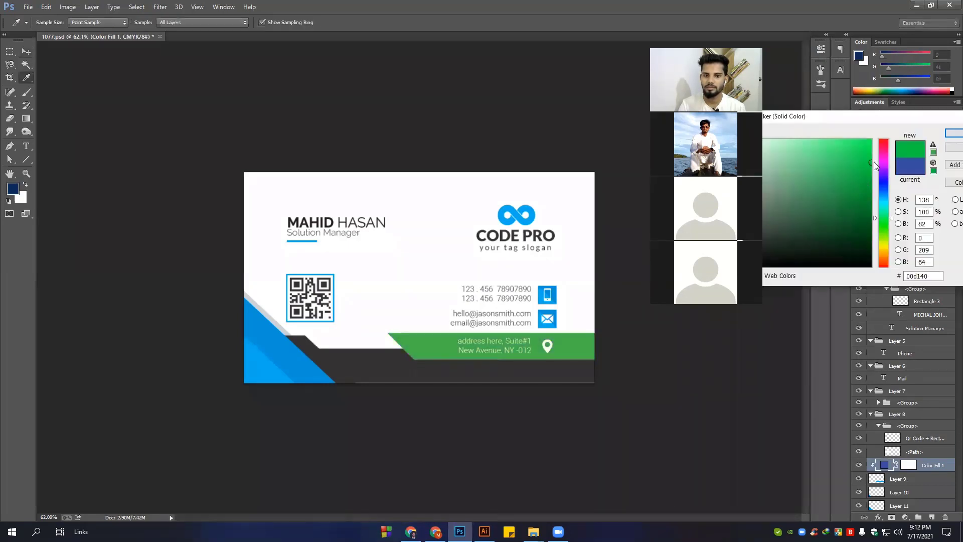
pyautogui.moveTo(884, 215)
pyautogui.mouseDown()
pyautogui.moveTo(884, 160)
pyautogui.moveTo(873, 155)
pyautogui.moveTo(883, 139)
pyautogui.moveTo(851, 166)
pyautogui.mouseUp()
pyautogui.click(857, 150)
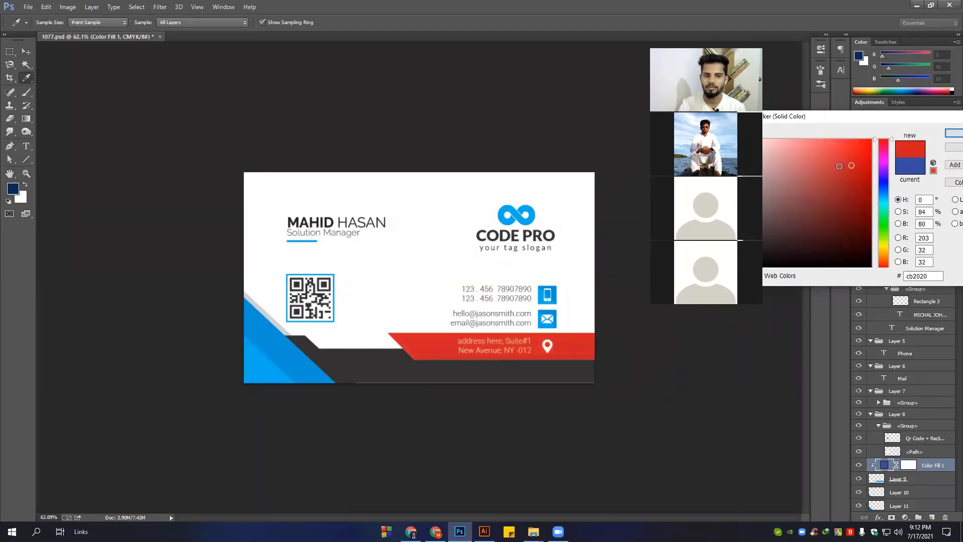
pyautogui.click(952, 133)
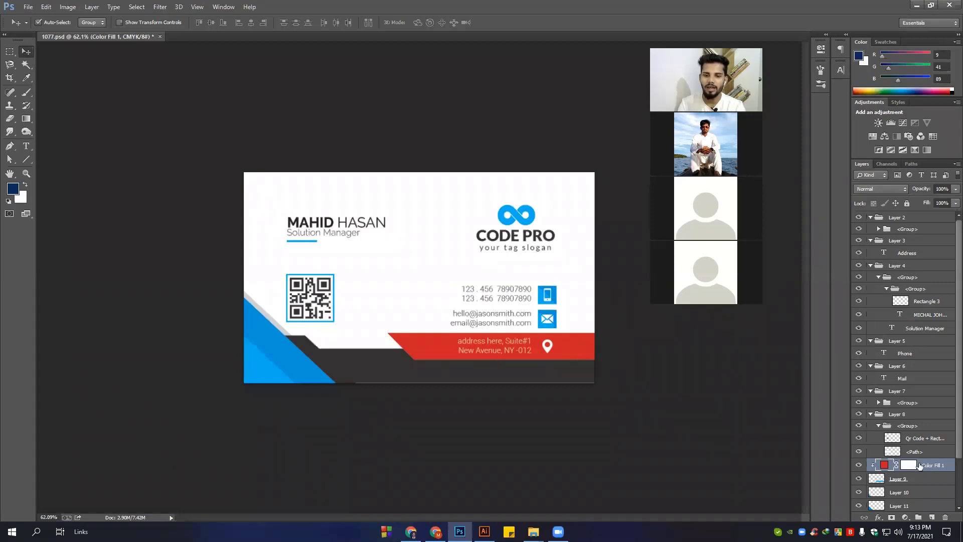
pyautogui.press('Delete')
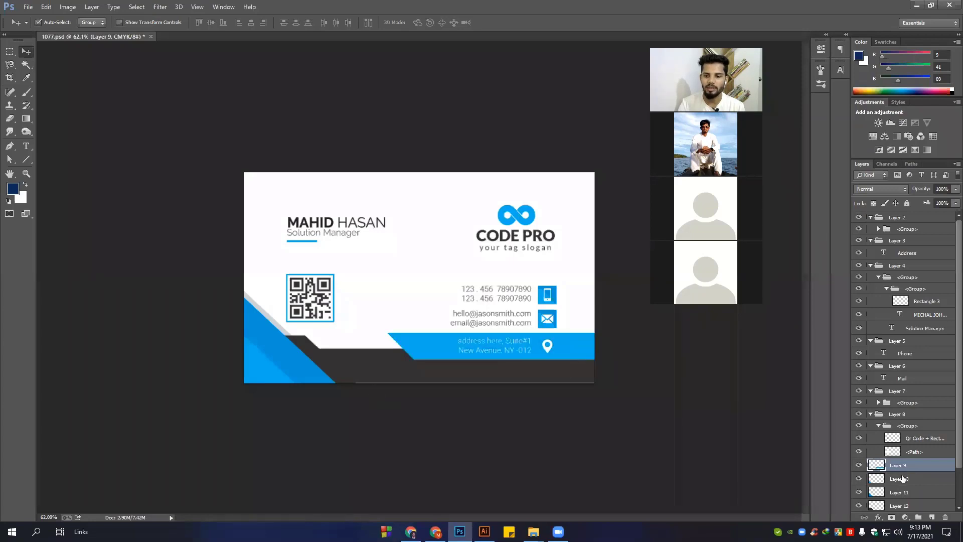
# Open and dismiss the new fill/adjustment layer list without choosing a type
pyautogui.click(905, 517)
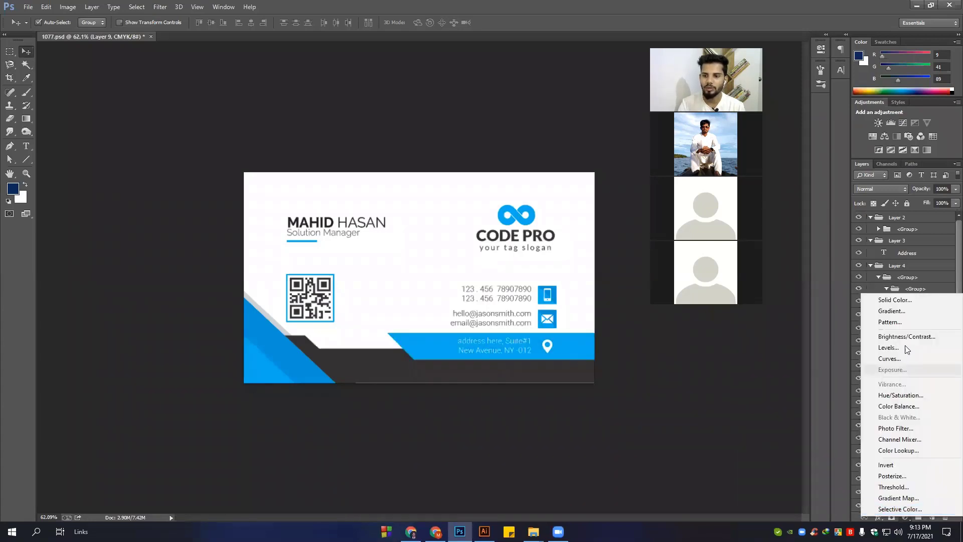
pyautogui.click(888, 300)
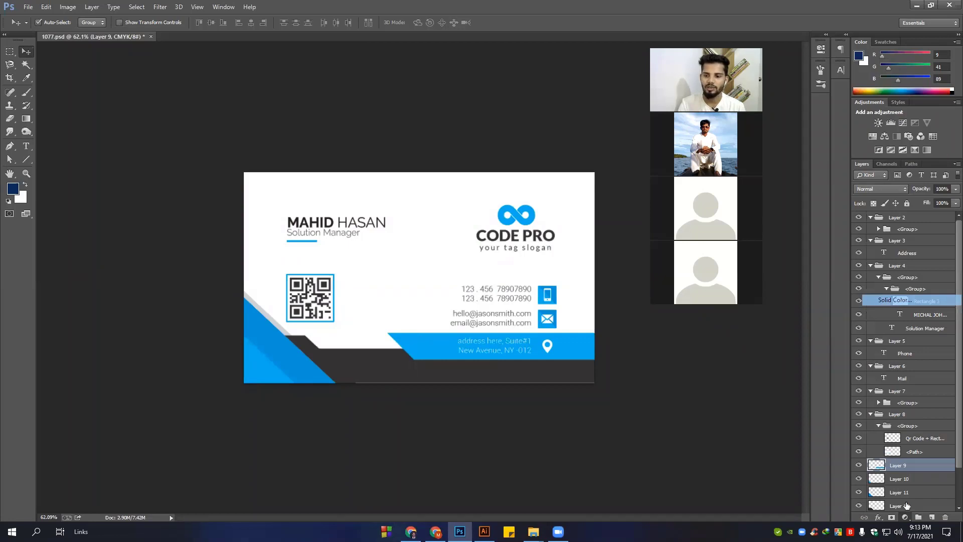
pyautogui.click(906, 518)
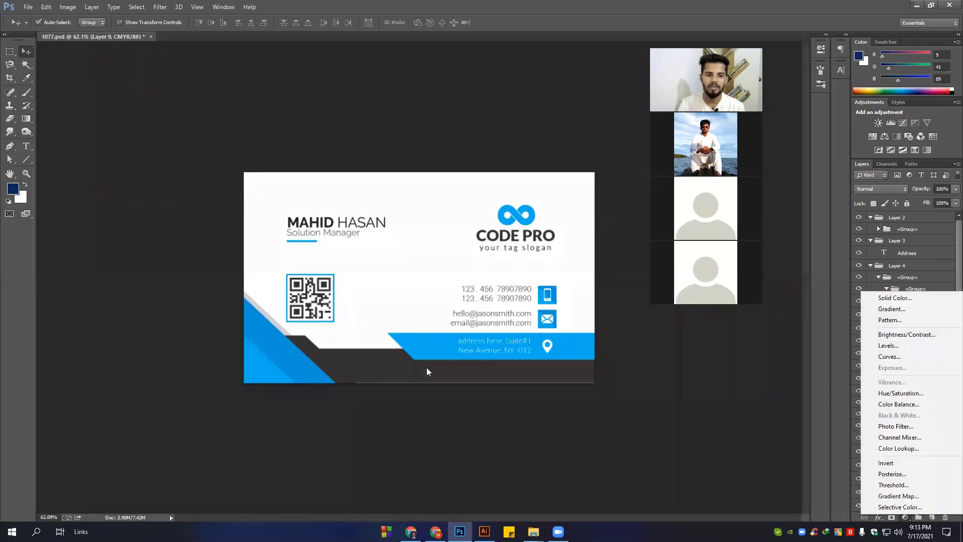
pyautogui.click(294, 382)
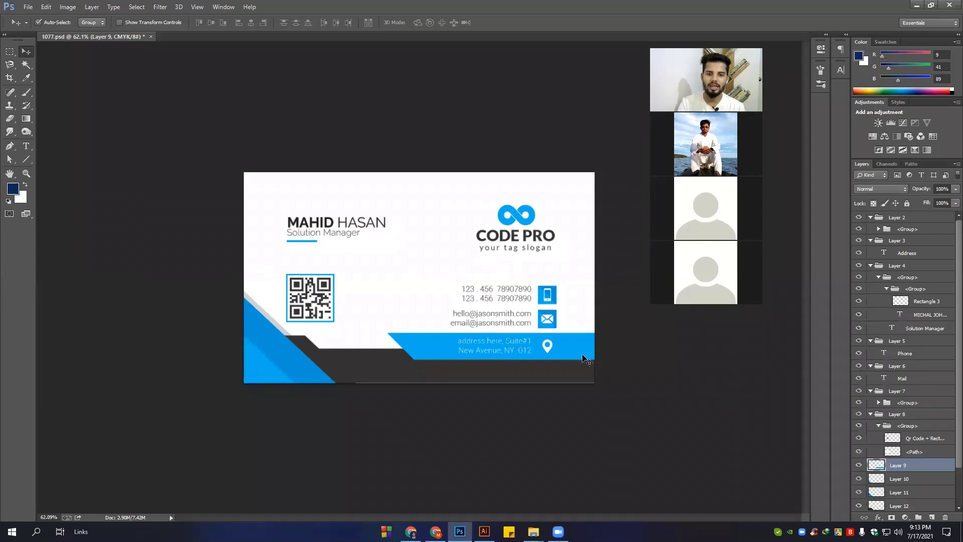
# Load Layer 9's address band as a selection, zoom to inspect, deselect, and reopen the fill/adjustment list
pyautogui.keyDown('ctrl'); pyautogui.click(877, 465); pyautogui.keyUp('ctrl')
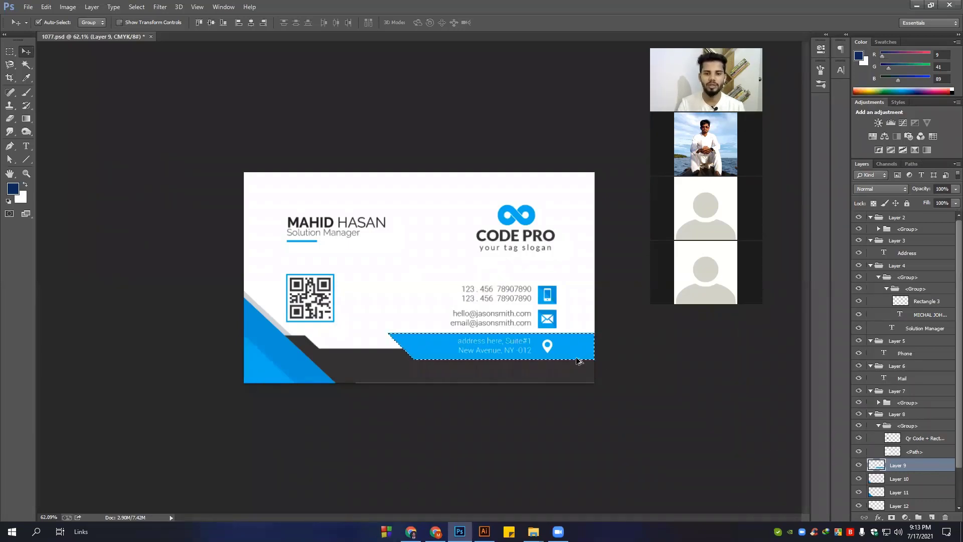
pyautogui.scroll(2, 579, 361)
pyautogui.scroll(-1, 576, 361)
pyautogui.scroll(1, 591, 356)
pyautogui.scroll(-1, 607, 351)
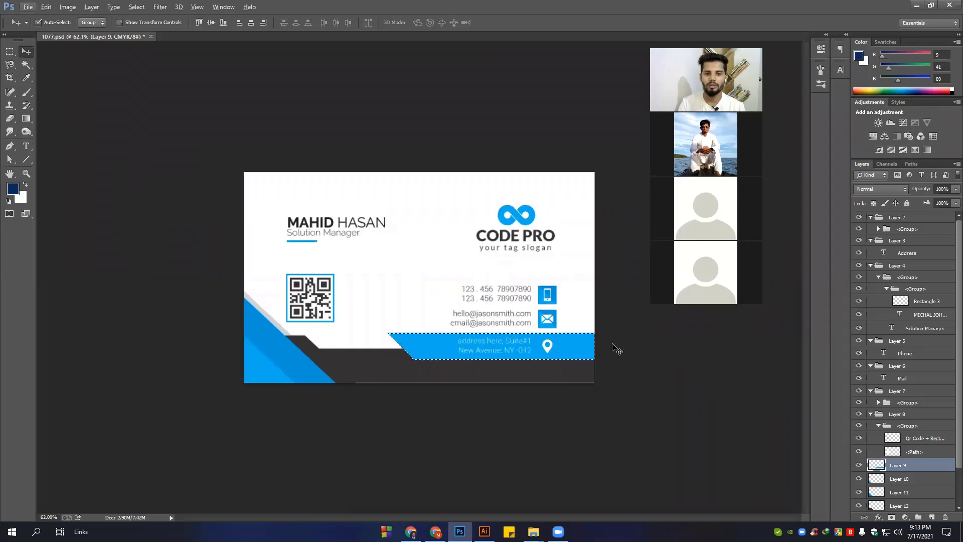
pyautogui.scroll(3, 612, 346)
pyautogui.scroll(1, 336, 426)
pyautogui.scroll(1, 300, 426)
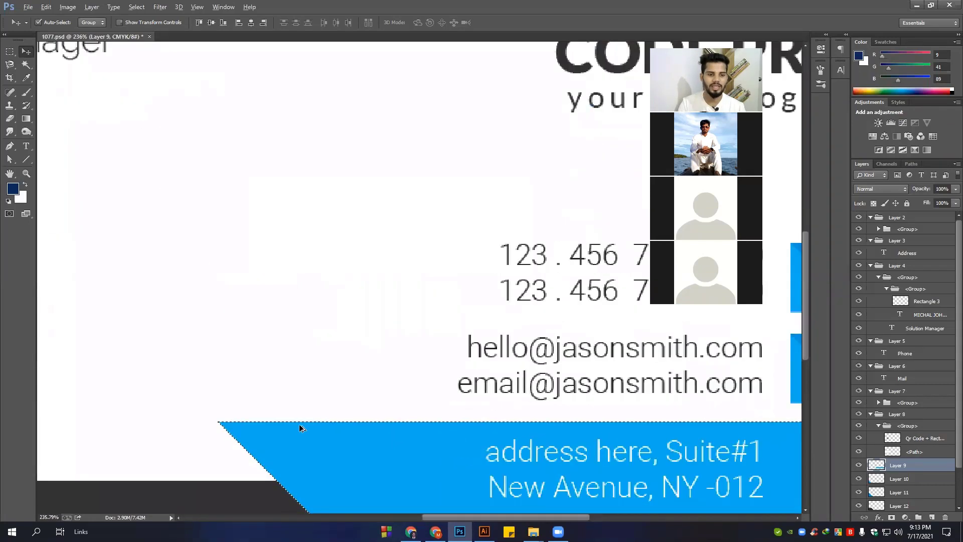
pyautogui.scroll(-3, 300, 426)
pyautogui.scroll(-2, 299, 427)
pyautogui.hotkey('ctrl', 'd')
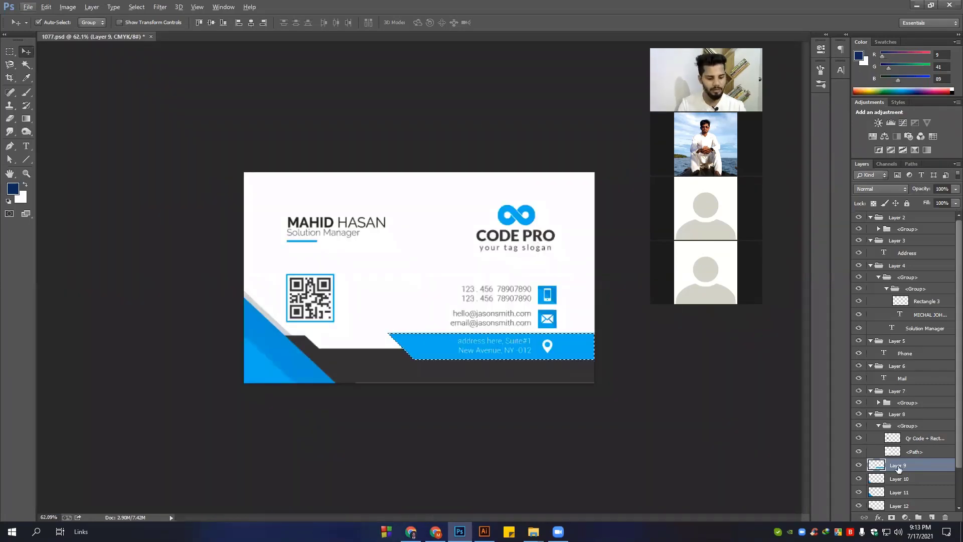
pyautogui.click(905, 517)
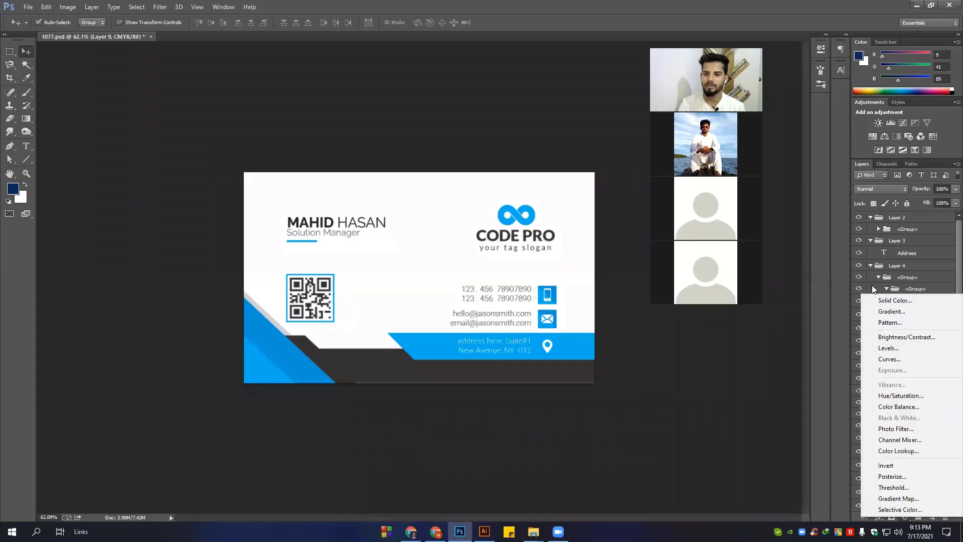
# Inspect the Layer 2 group, Background, Layer 13 and Layer 12, toggling Layers 13 and 12
pyautogui.click(836, 294)
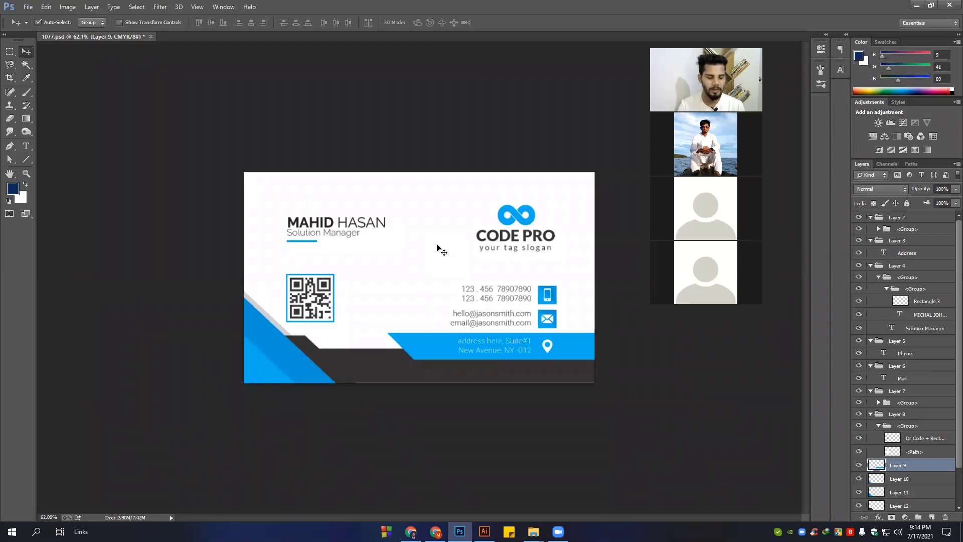
pyautogui.scroll(3, 438, 245)
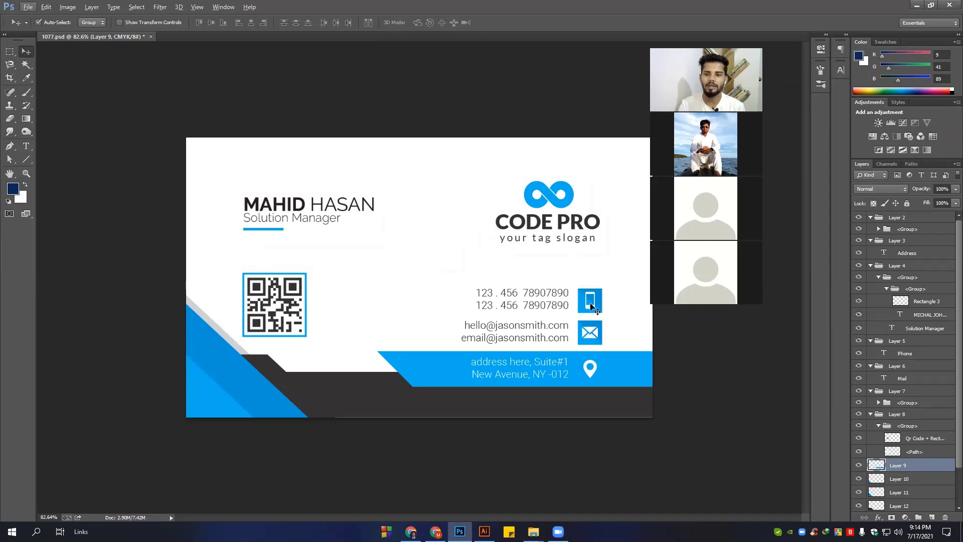
pyautogui.click(888, 232)
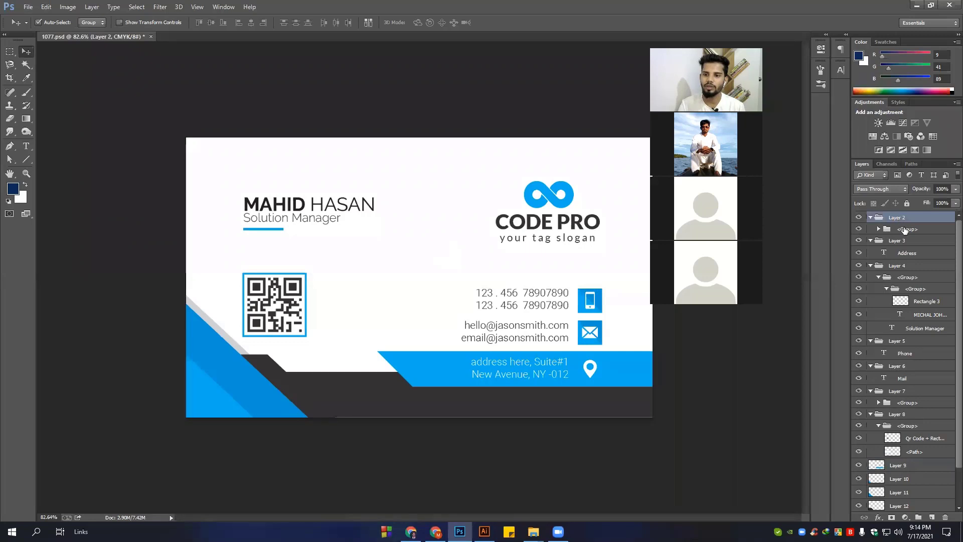
pyautogui.scroll(-2, 902, 443)
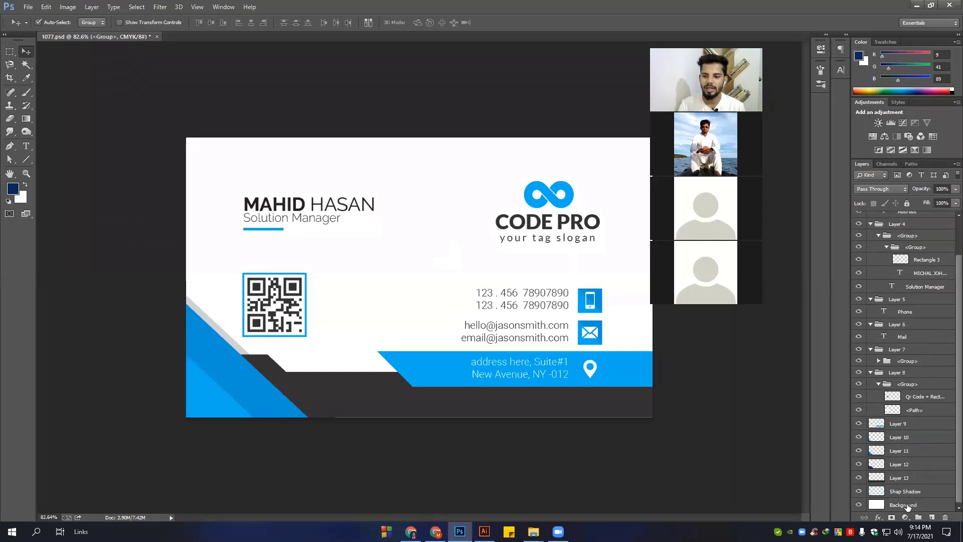
pyautogui.click(907, 504)
pyautogui.click(905, 491)
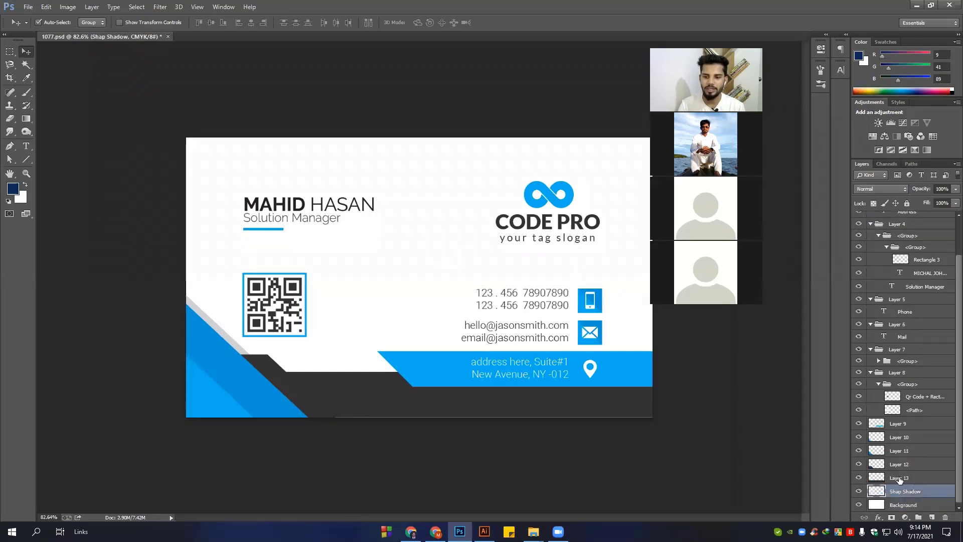
pyautogui.click(858, 477)
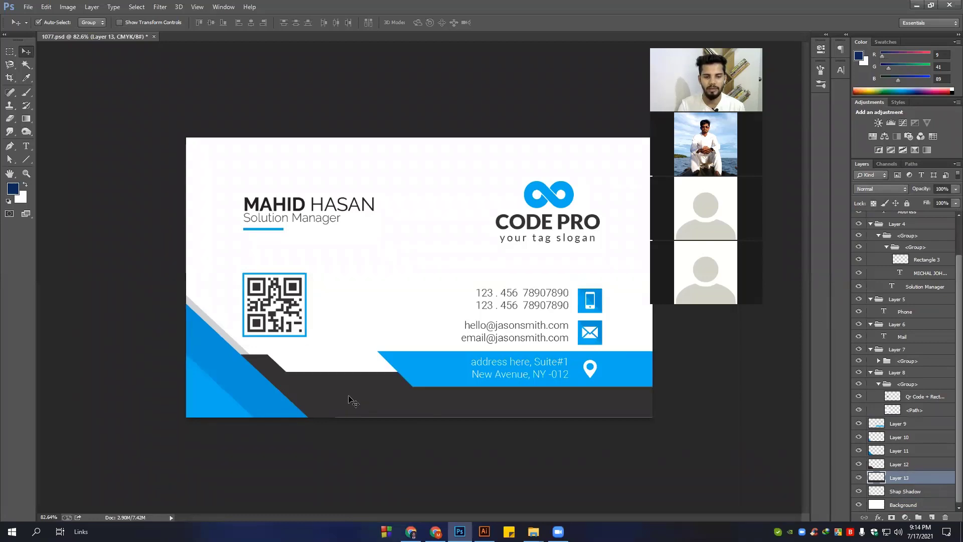
pyautogui.click(859, 465)
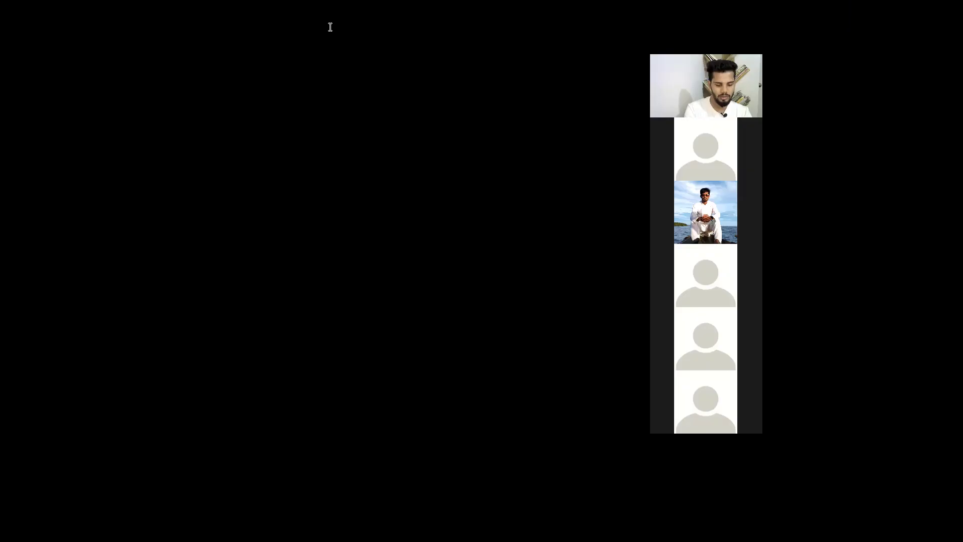
# Search Google Images for 'CAMERA' and scroll through the results
pyautogui.write('CAMERA')
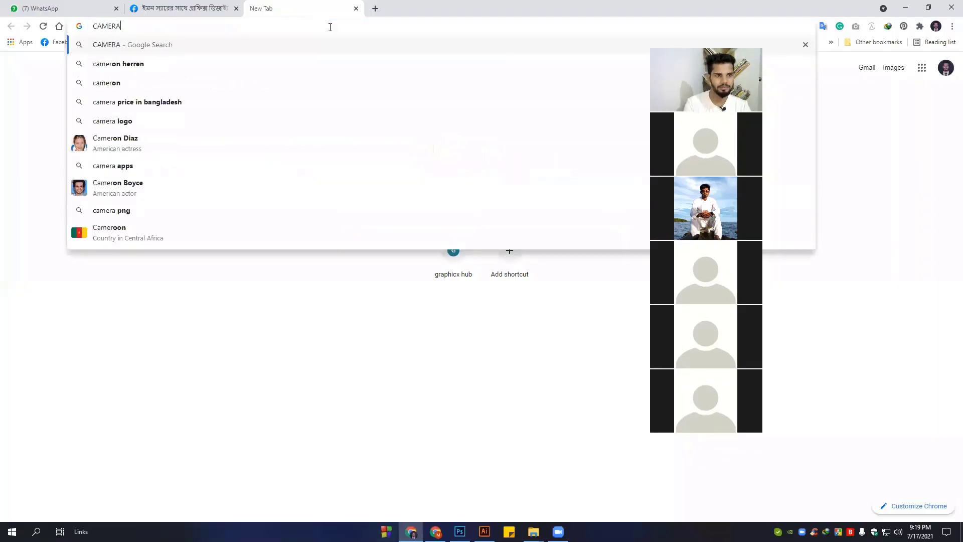
pyautogui.press('Return')
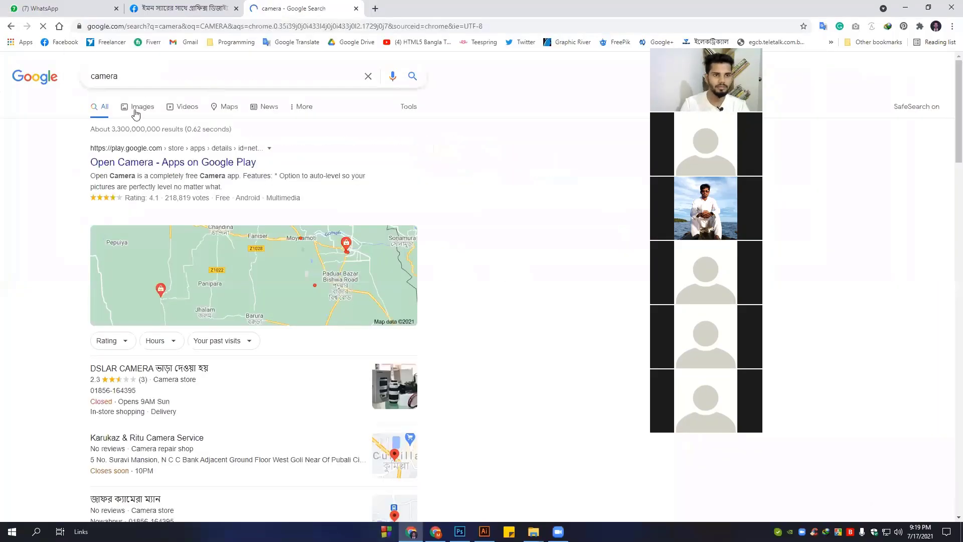
pyautogui.click(136, 106)
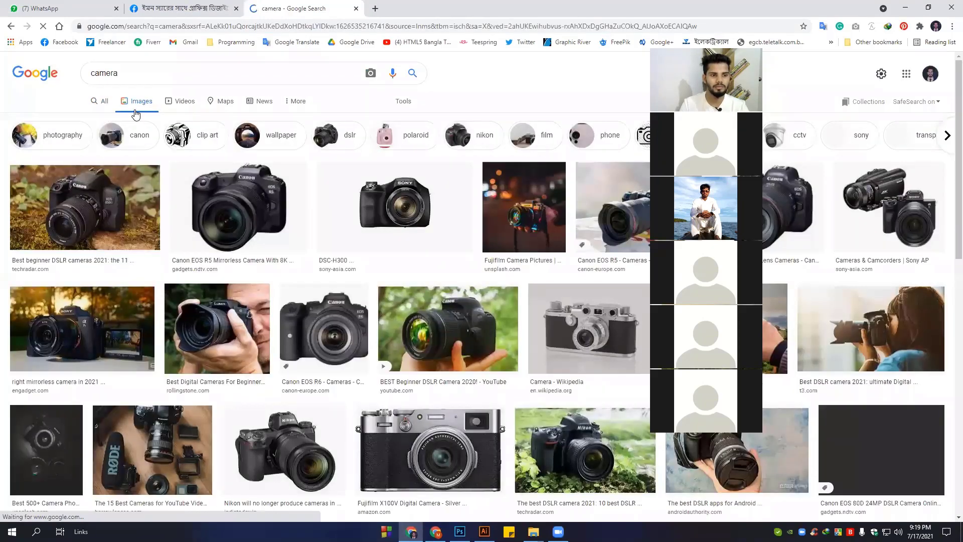
pyautogui.scroll(-3, 358, 276)
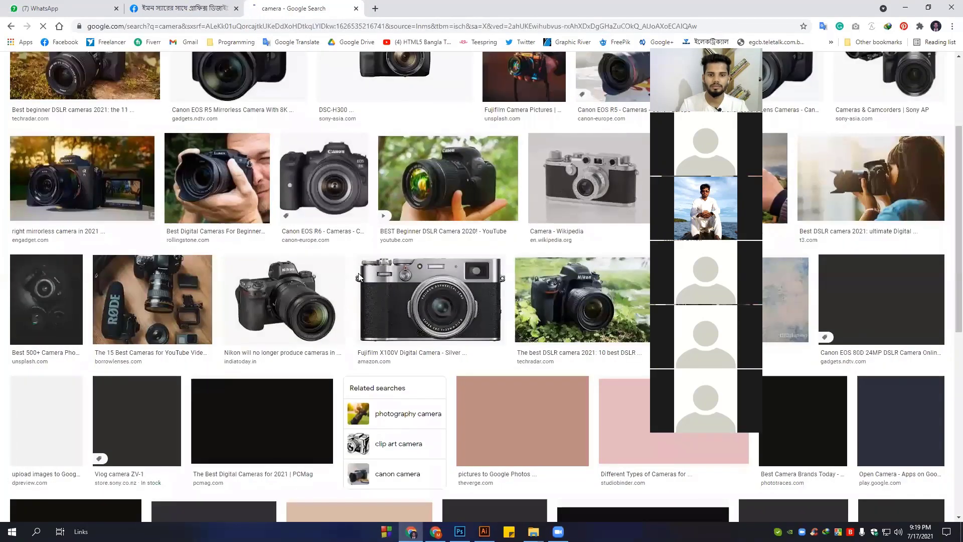
pyautogui.scroll(-3, 359, 277)
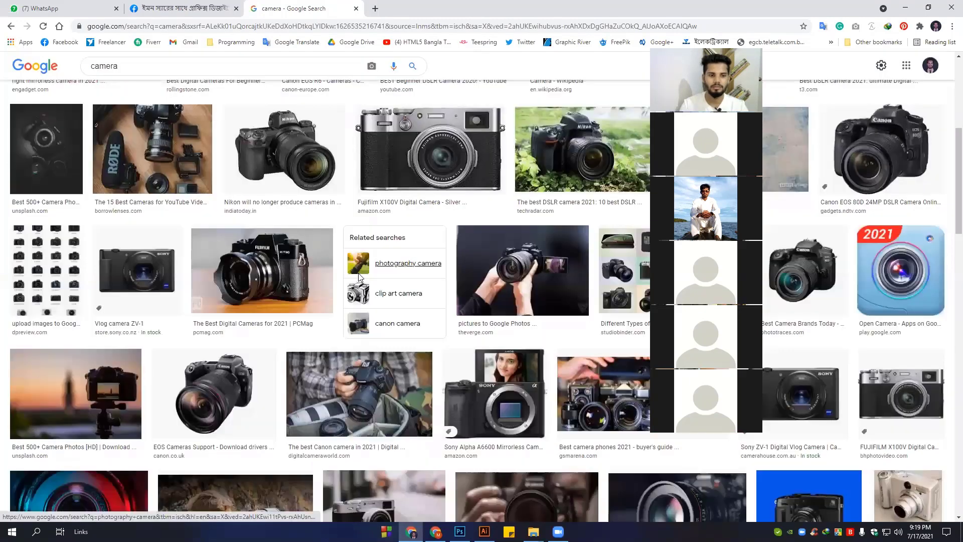
pyautogui.scroll(-4, 358, 276)
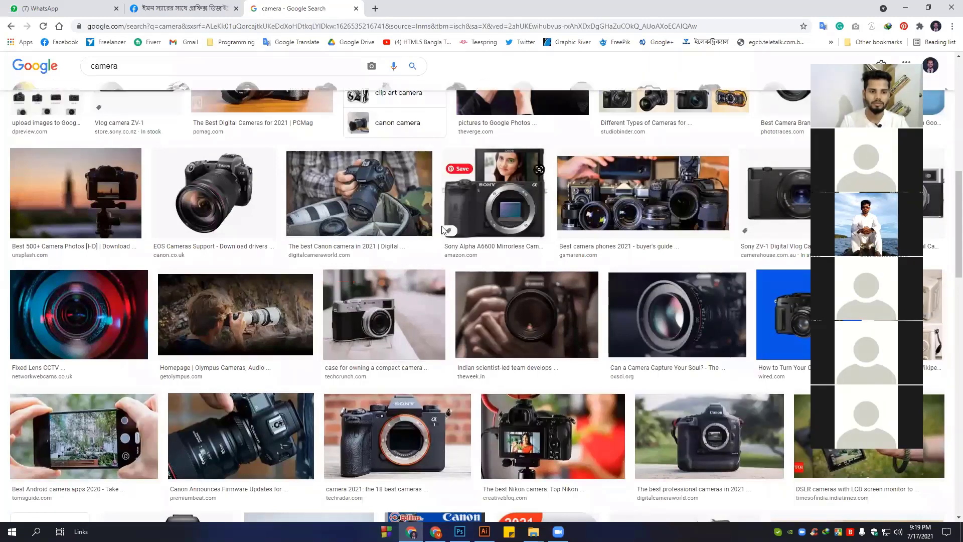
pyautogui.scroll(-1, 437, 232)
pyautogui.scroll(-5, 437, 231)
pyautogui.scroll(-2, 437, 231)
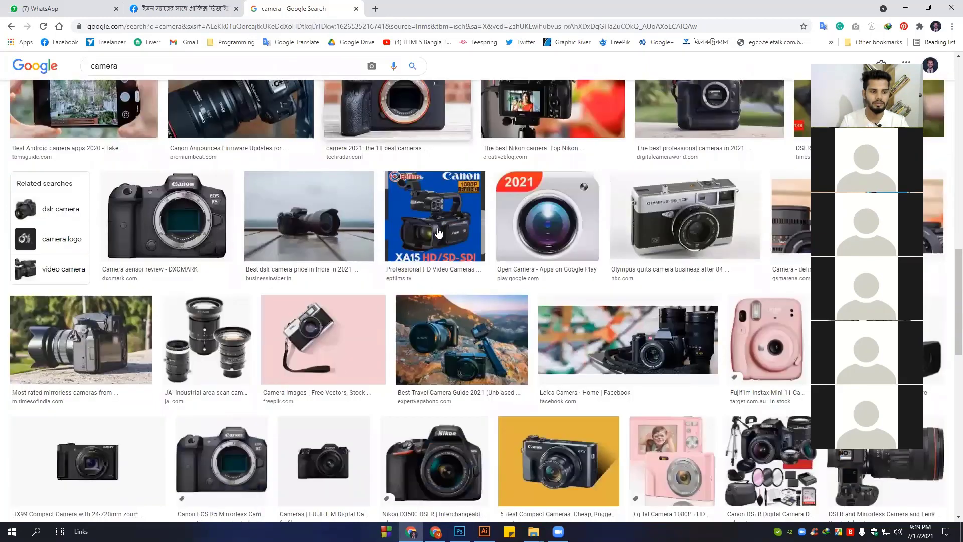
pyautogui.scroll(-5, 438, 232)
pyautogui.scroll(-1, 437, 232)
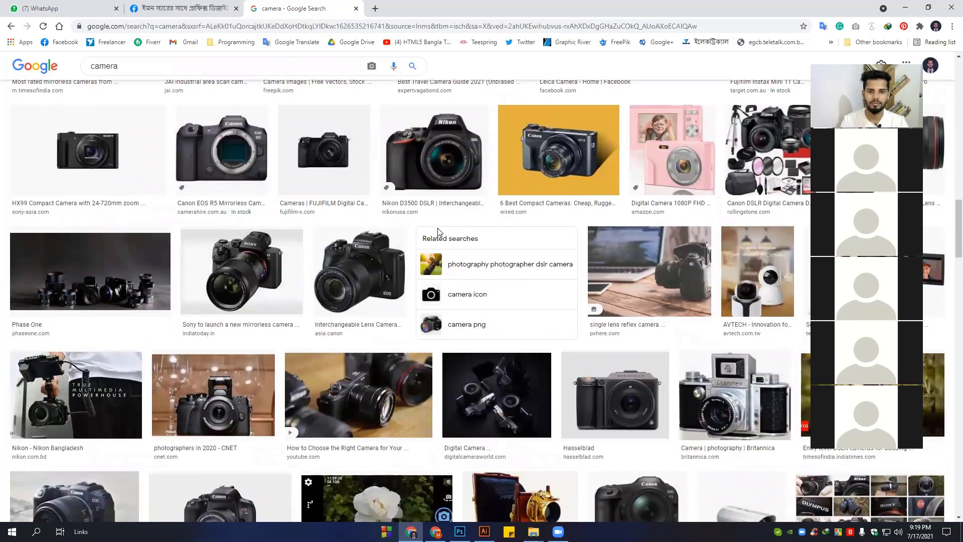
pyautogui.scroll(-3, 438, 231)
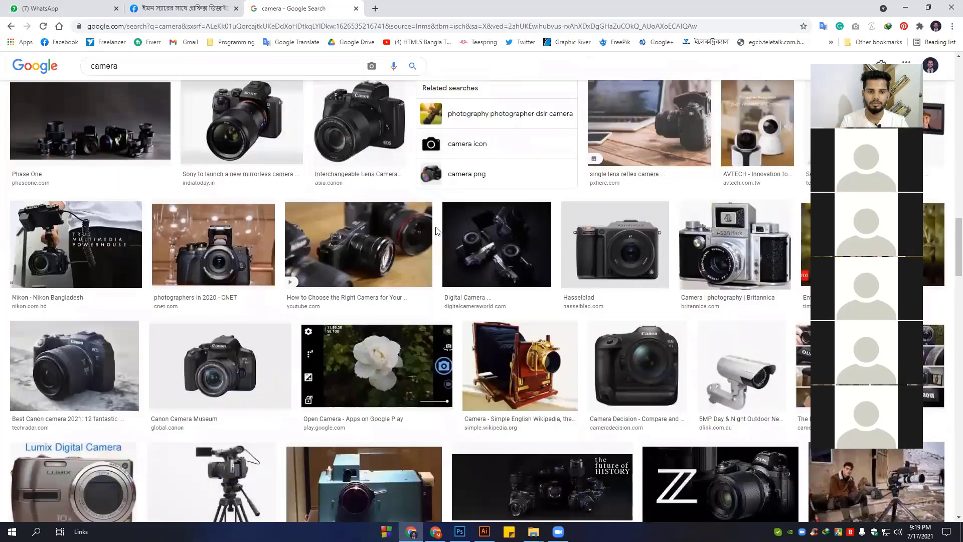
# Open the Sony A9 photo from The Verge and copy the image
pyautogui.click(237, 126)
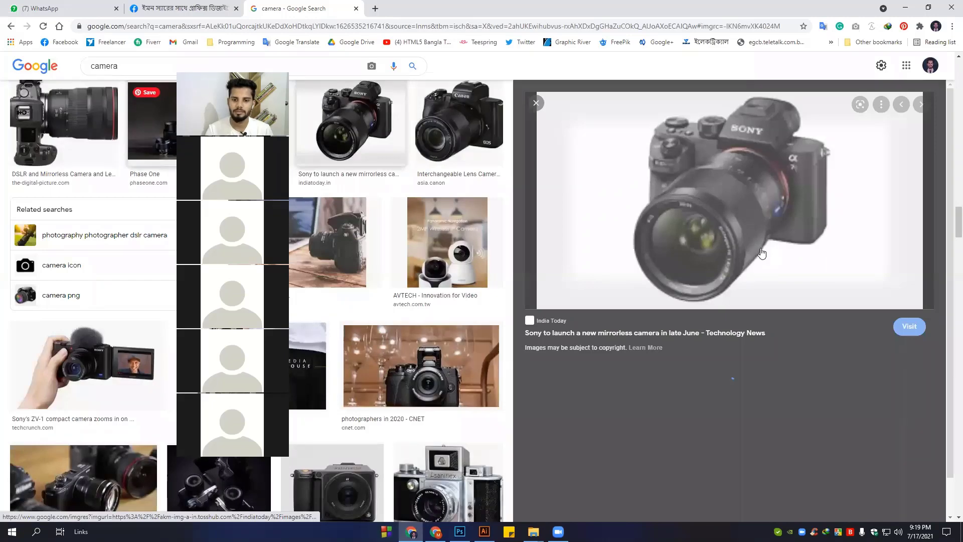
pyautogui.scroll(-5, 768, 275)
pyautogui.scroll(4, 767, 276)
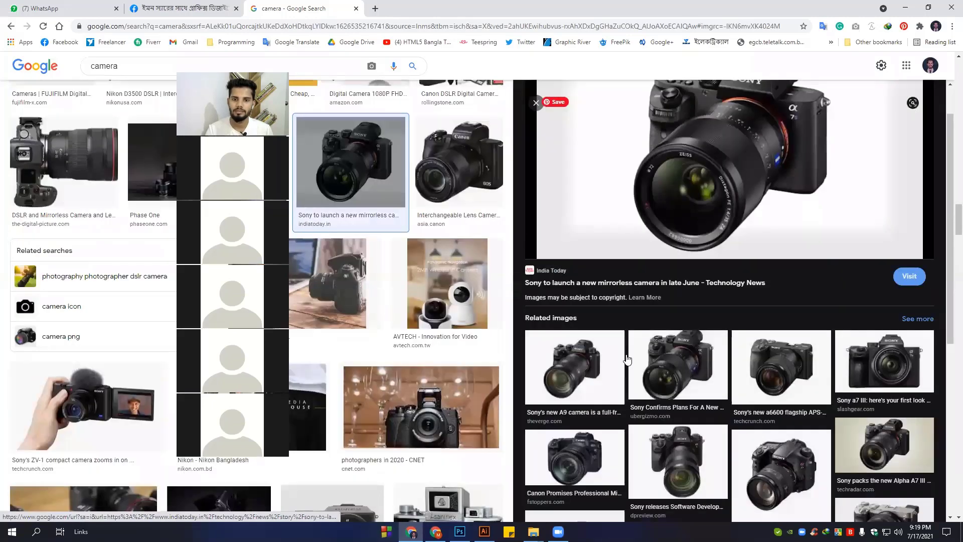
pyautogui.click(590, 370)
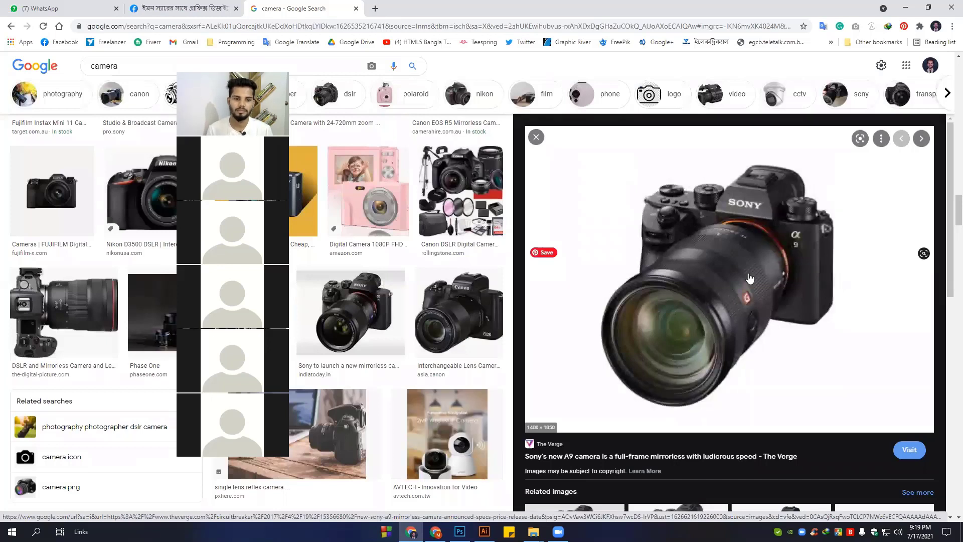
pyautogui.rightClick(675, 240)
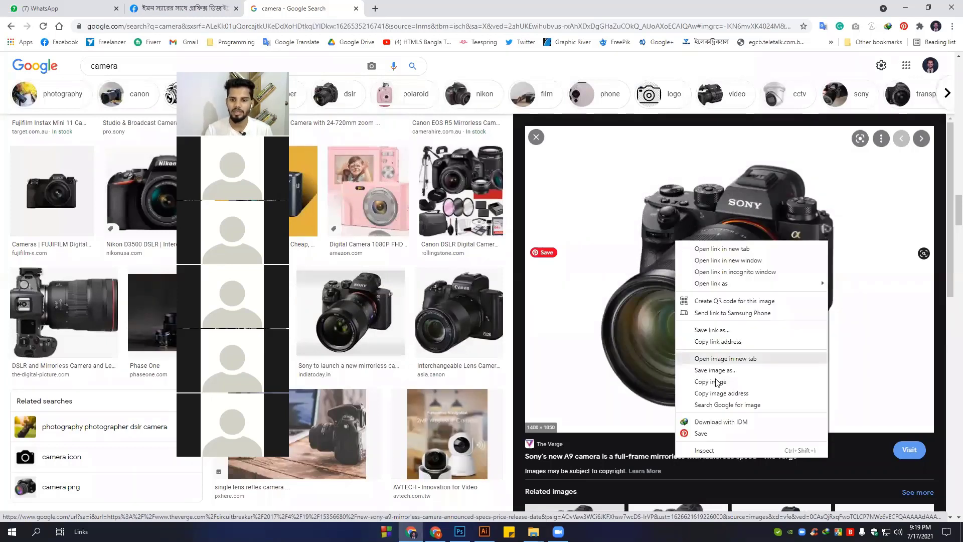
pyautogui.click(716, 382)
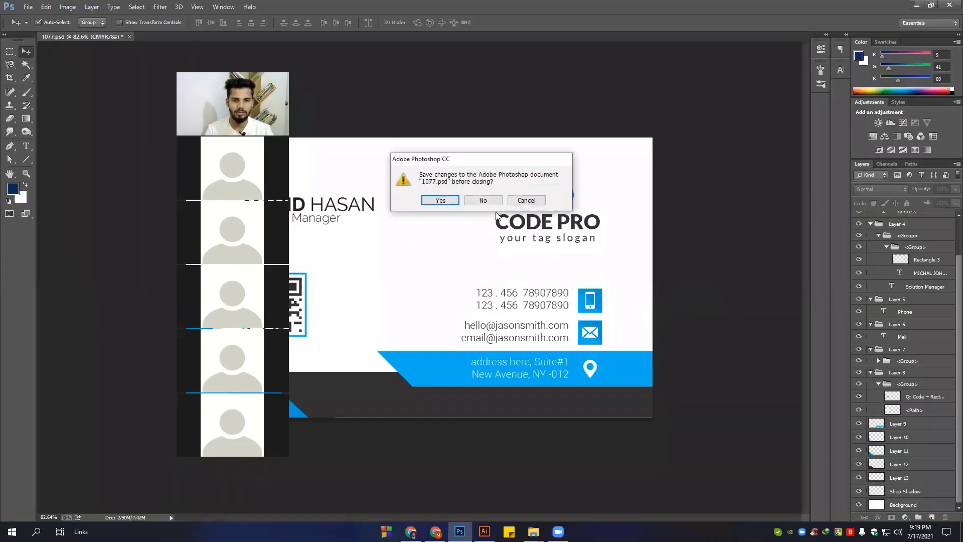
# Close 1077.psd without saving and paste the camera photo into a new default document
pyautogui.click(483, 200)
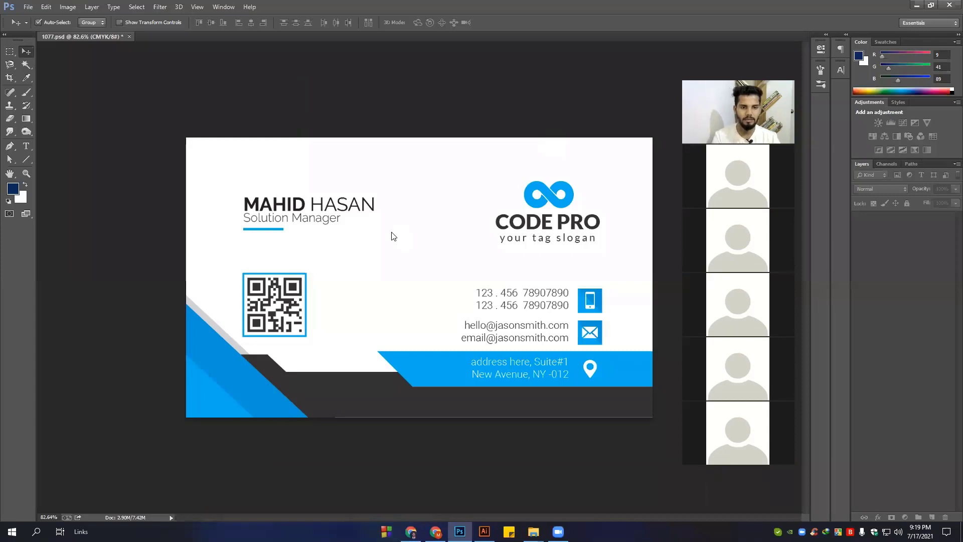
pyautogui.hotkey('ctrl', 'n')
pyautogui.press('Return')
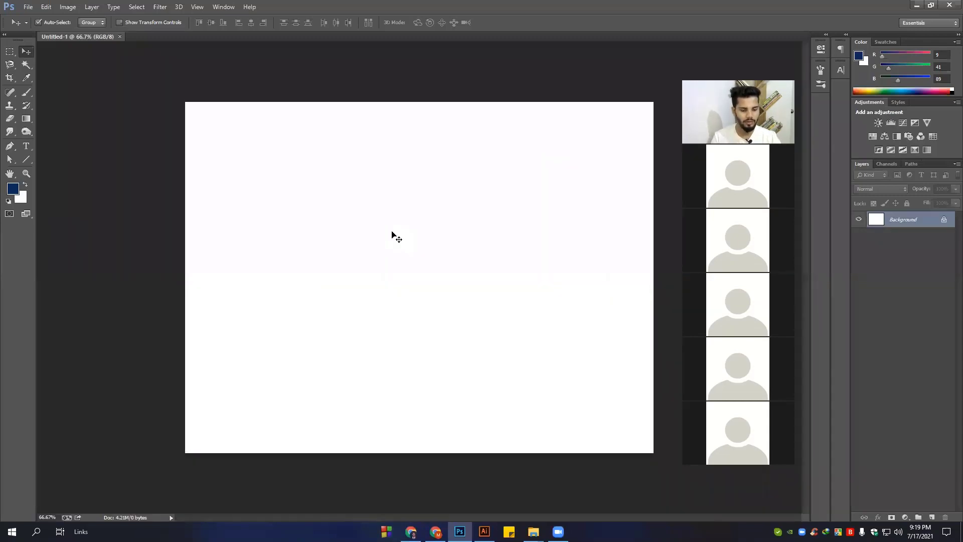
pyautogui.hotkey('ctrl', 'v')
pyautogui.hotkey('ctrl', '-')
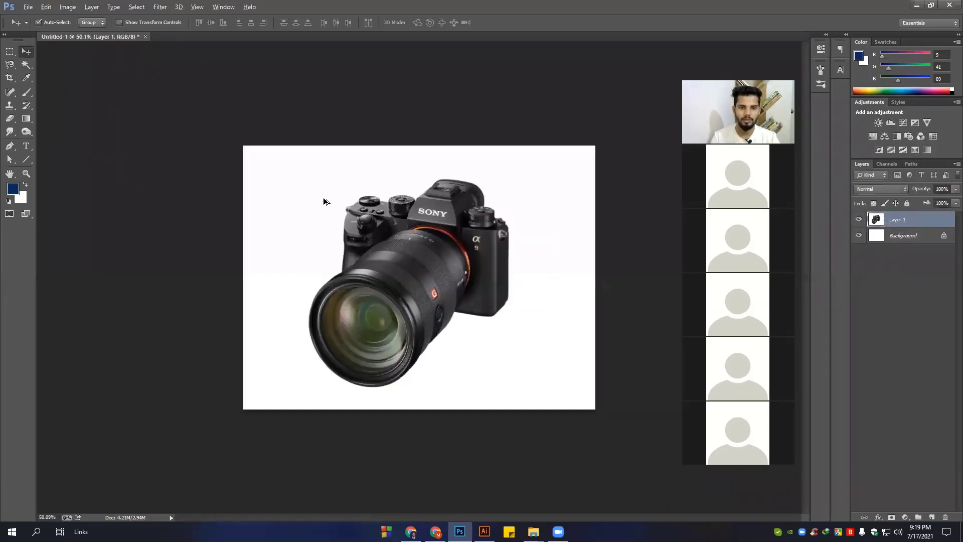
pyautogui.press('alt')
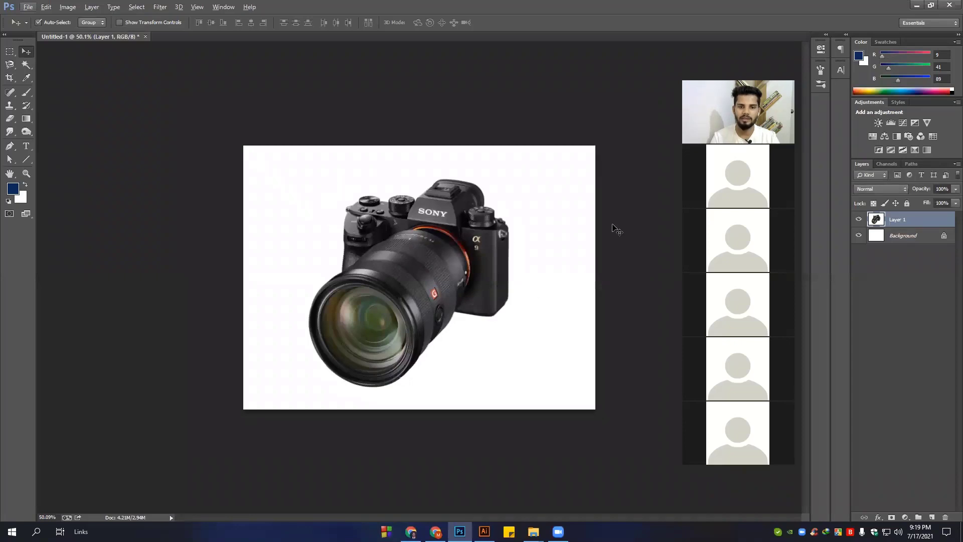
# Select the white area around the camera with the Magic Wand and delete it
pyautogui.click(28, 66)
pyautogui.click(301, 206)
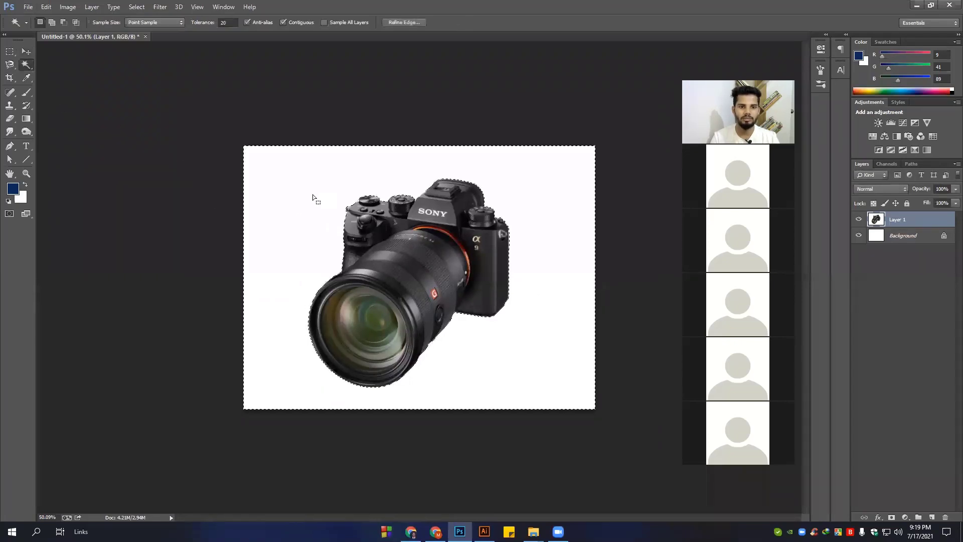
pyautogui.press('Delete')
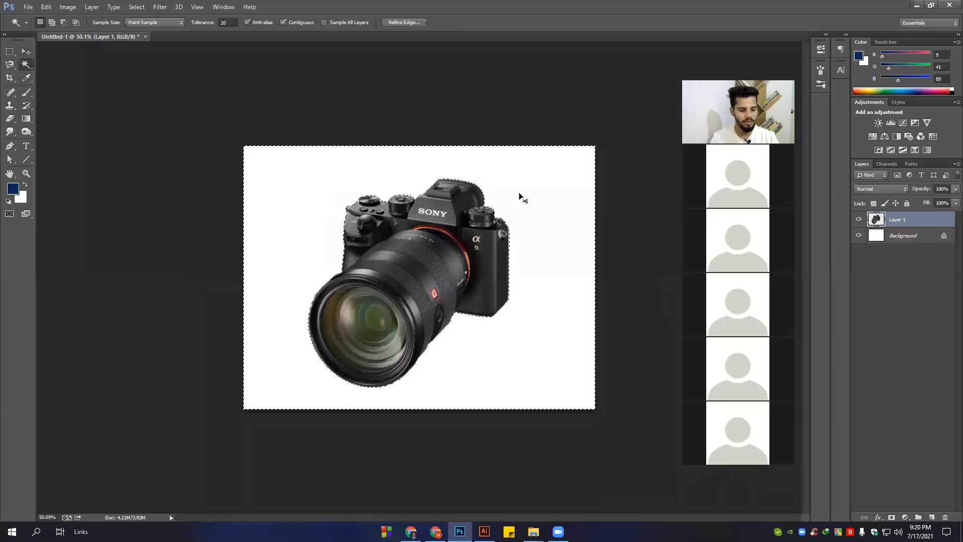
pyautogui.hotkey('ctrl', 'd')
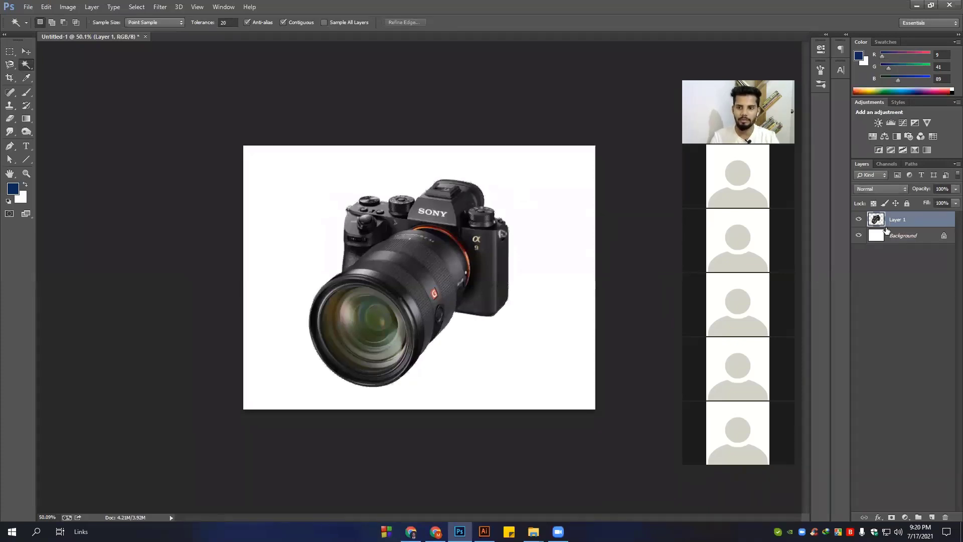
# Hide the white Background layer and reposition the camera on the canvas
pyautogui.click(859, 236)
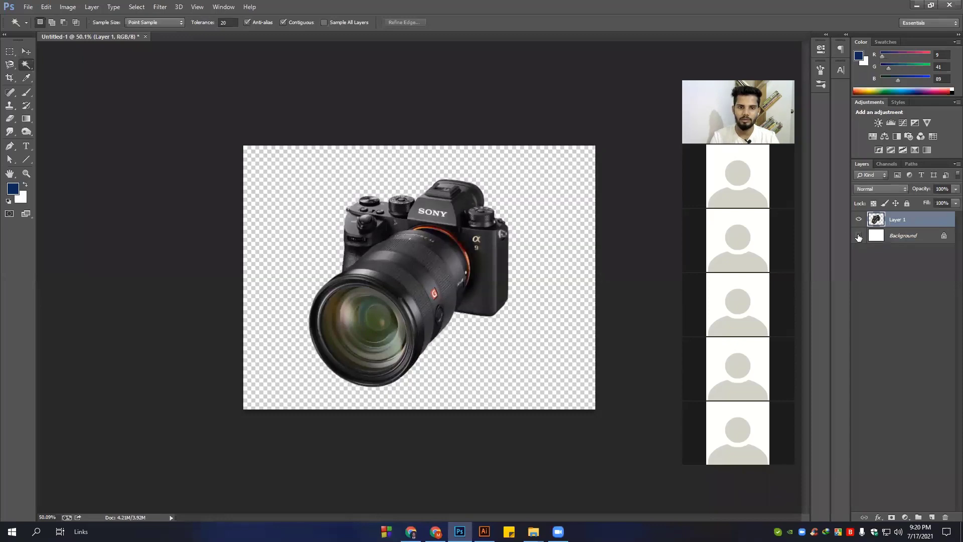
pyautogui.click(26, 52)
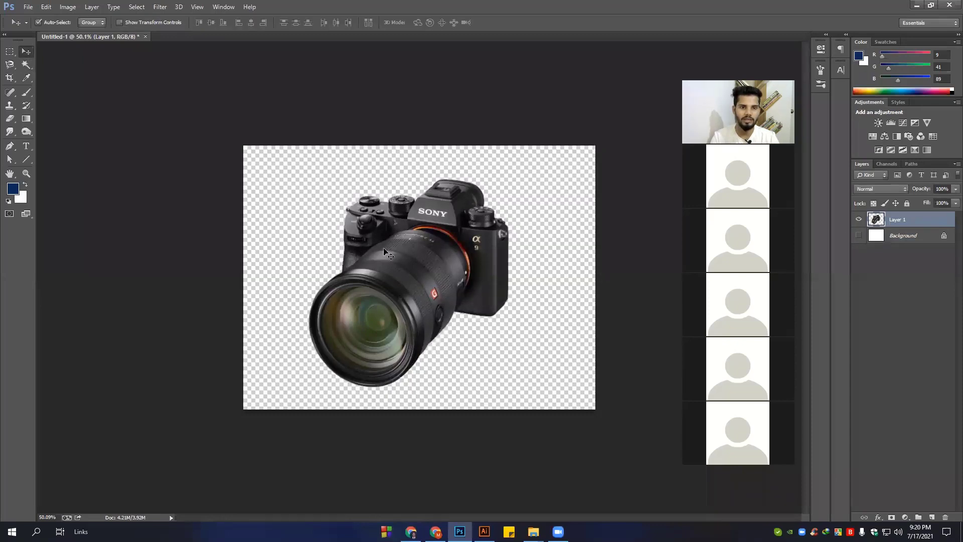
pyautogui.moveTo(399, 247)
pyautogui.mouseDown()
pyautogui.moveTo(429, 242)
pyautogui.moveTo(411, 223)
pyautogui.mouseUp()
pyautogui.scroll(-2, 441, 258)
pyautogui.scroll(4, 440, 257)
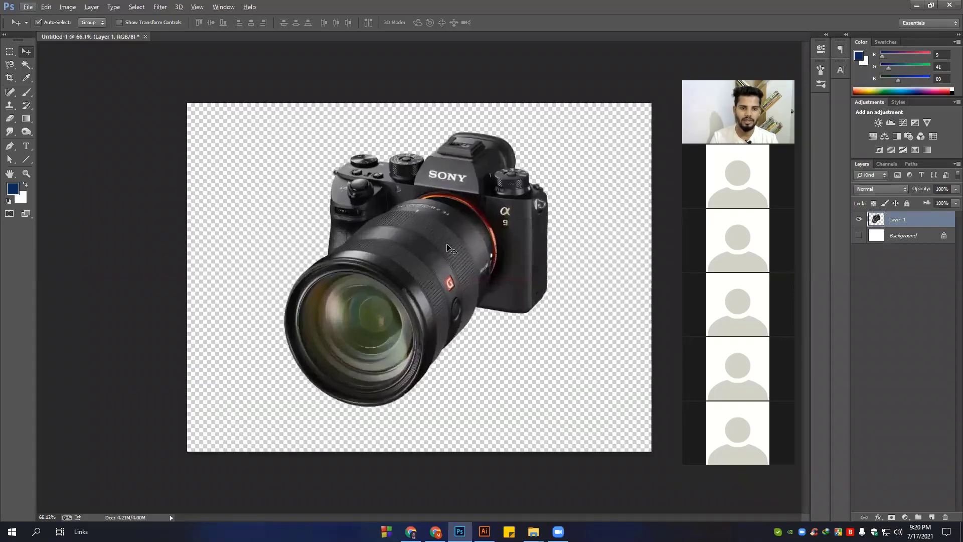
# Free-transform the camera down to about 70% size and commit
pyautogui.hotkey('ctrl', 't')
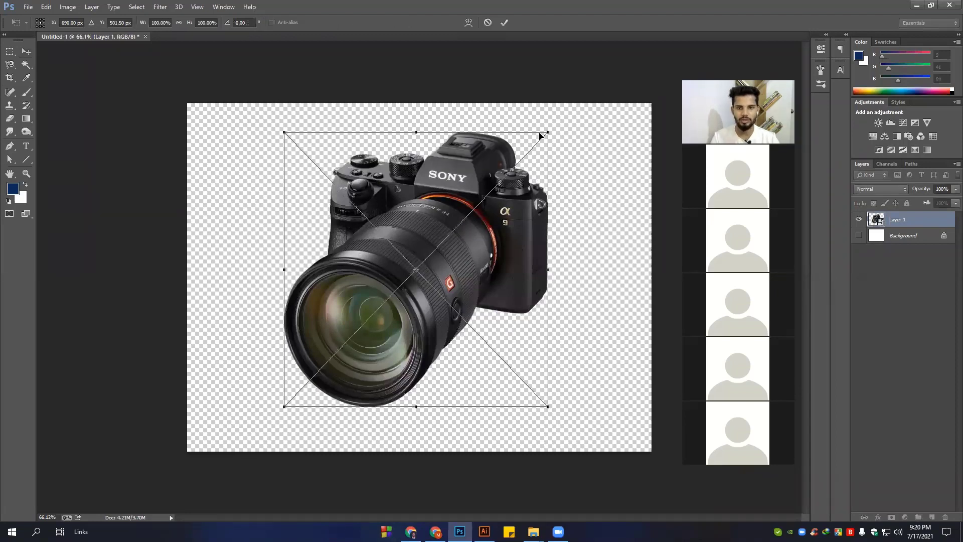
pyautogui.moveTo(549, 129); pyautogui.dragTo(471, 169)
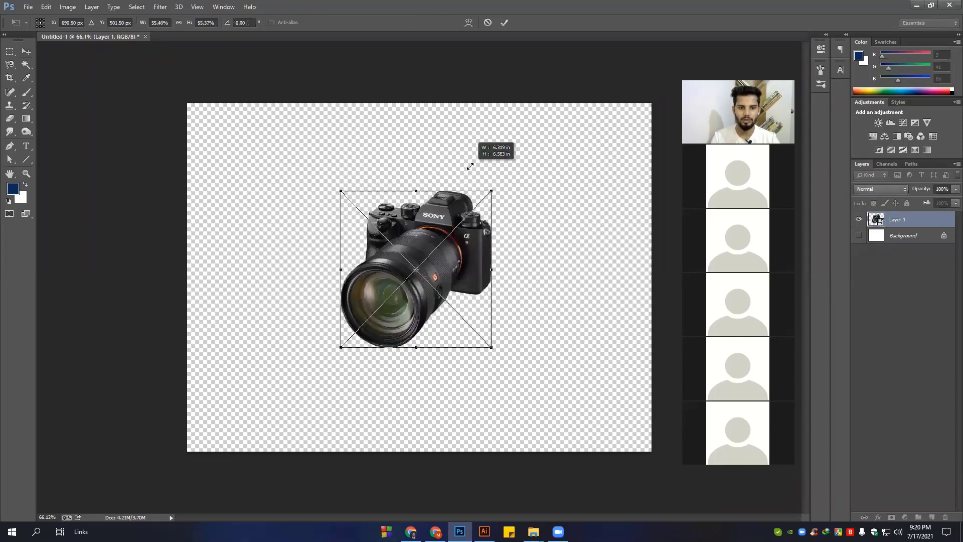
pyautogui.moveTo(518, 178); pyautogui.dragTo(506, 174)
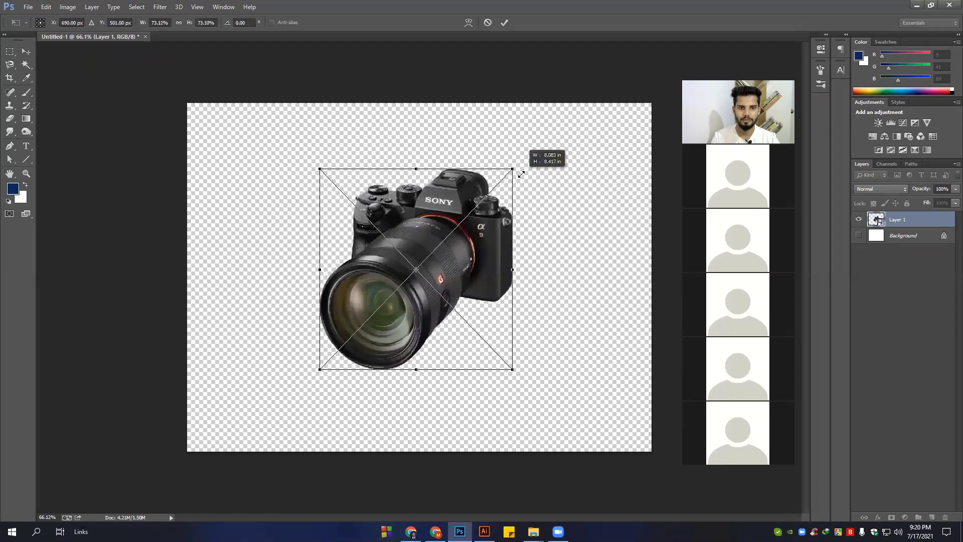
pyautogui.press('Return')
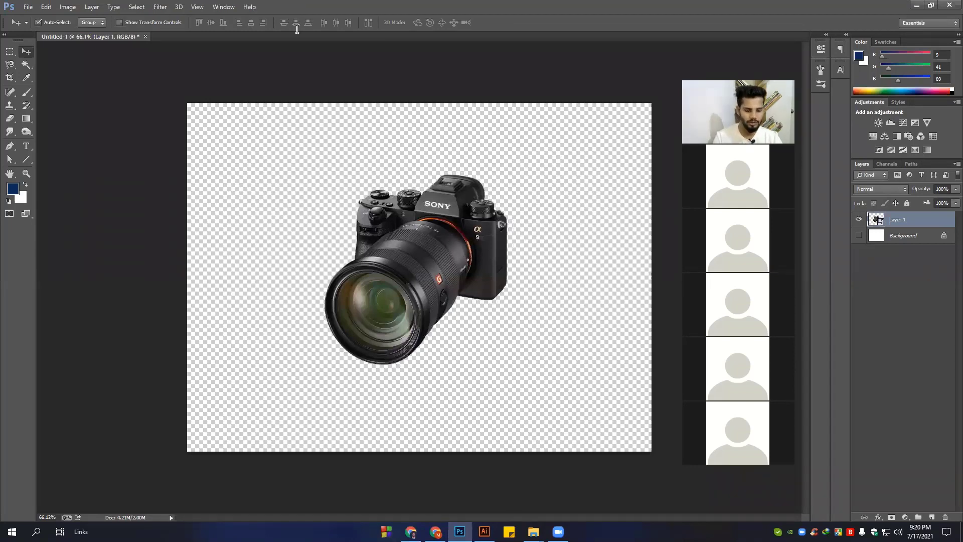
# Search Google for 'water splash png' and browse the Images results
pyautogui.hotkey('alt', 'Tab')
pyautogui.write('water ')
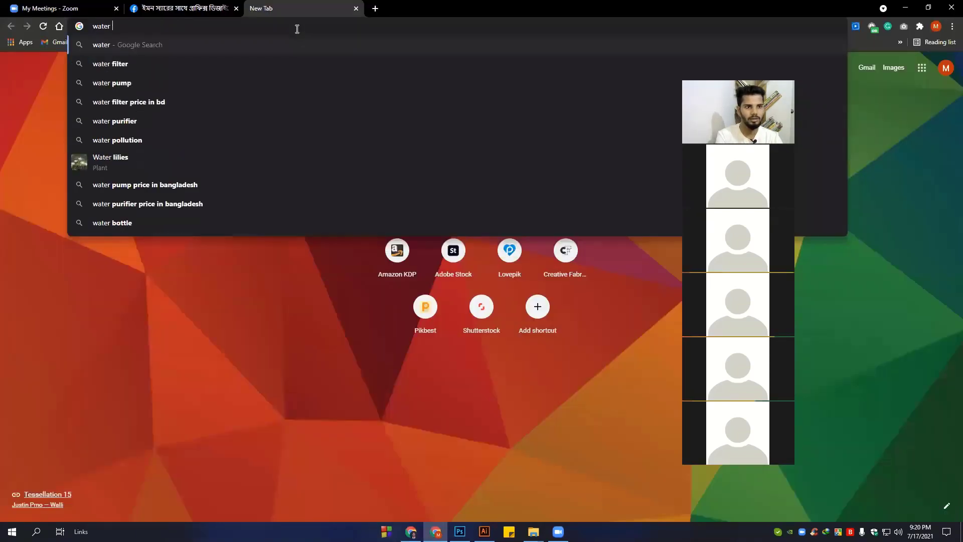
pyautogui.write('splash ')
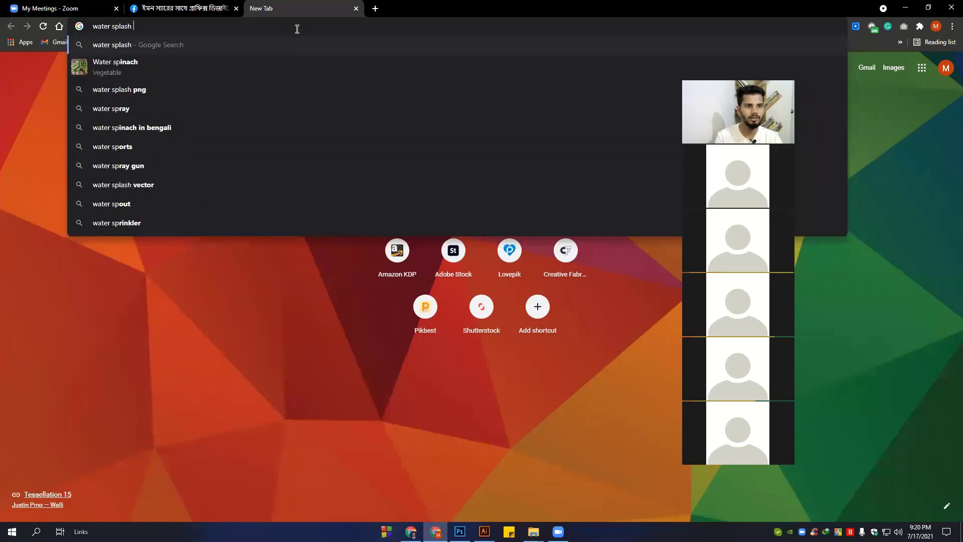
pyautogui.write('p')
pyautogui.press('Return')
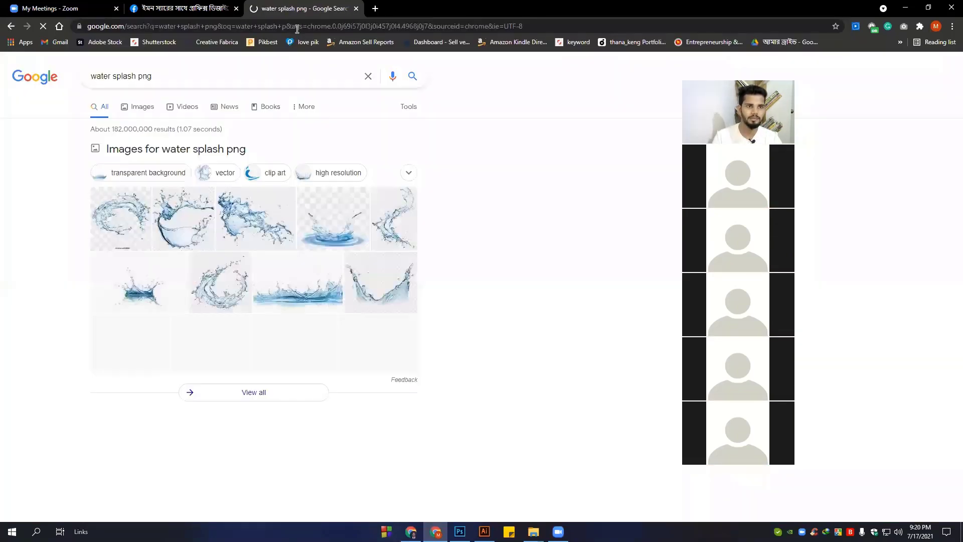
pyautogui.click(135, 109)
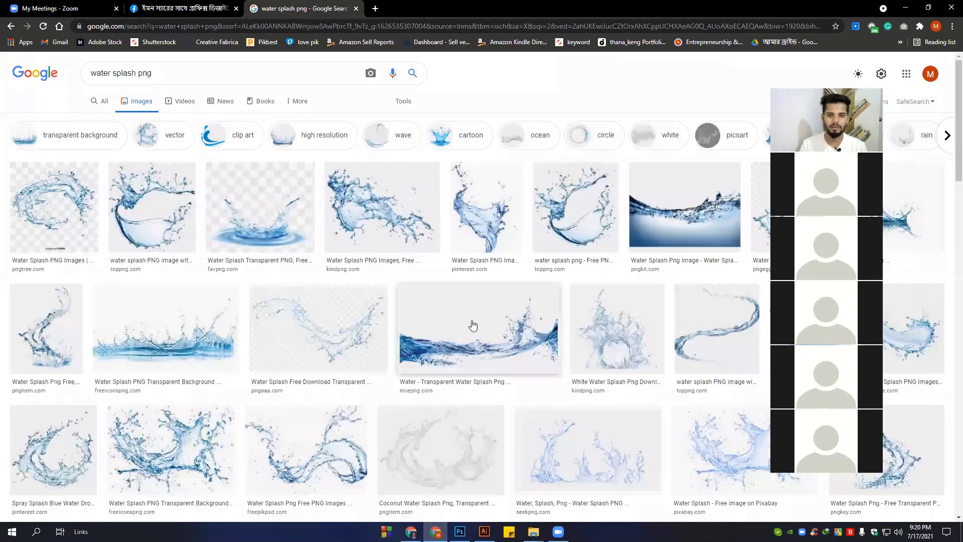
pyautogui.scroll(-2, 586, 275)
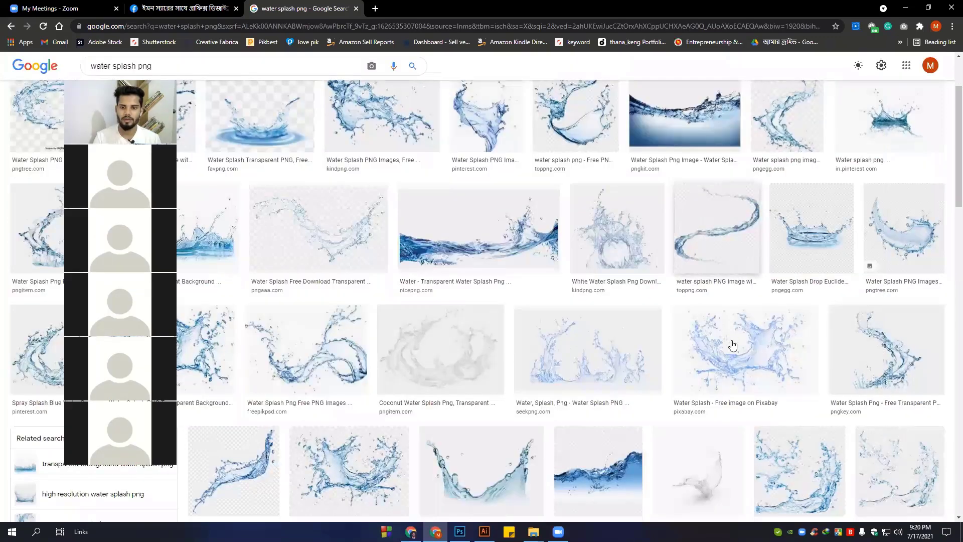
# Save the Pixabay water splash PNG to the Desktop
pyautogui.click(731, 344)
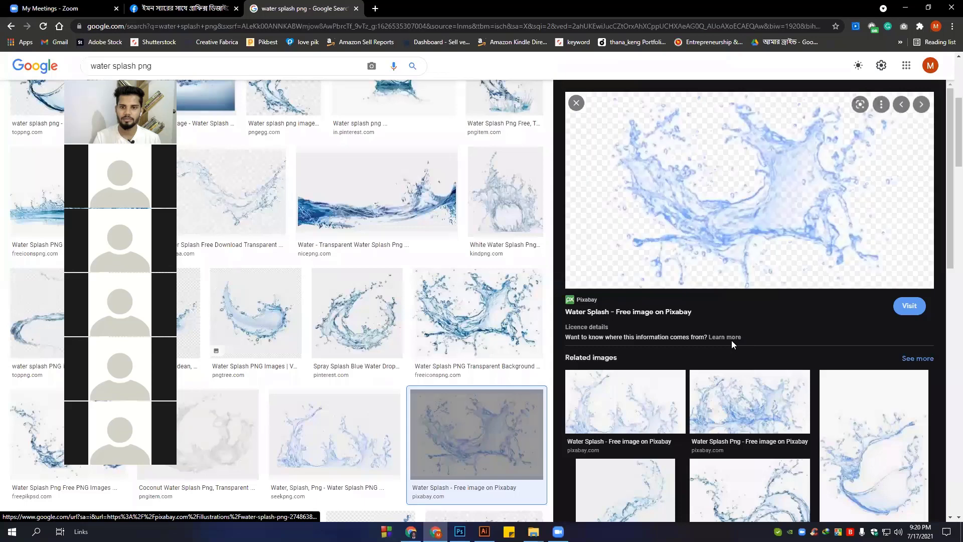
pyautogui.rightClick(690, 210)
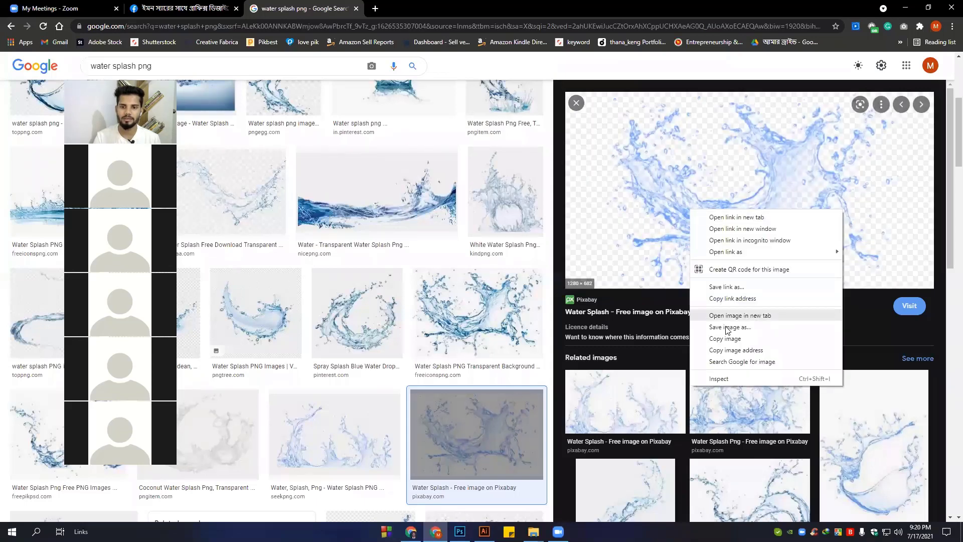
pyautogui.click(728, 330)
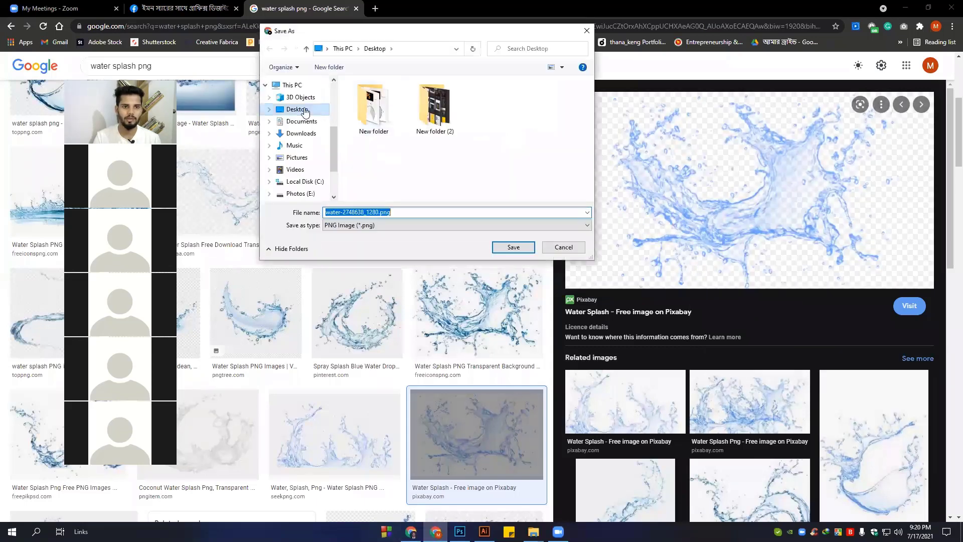
pyautogui.click(504, 245)
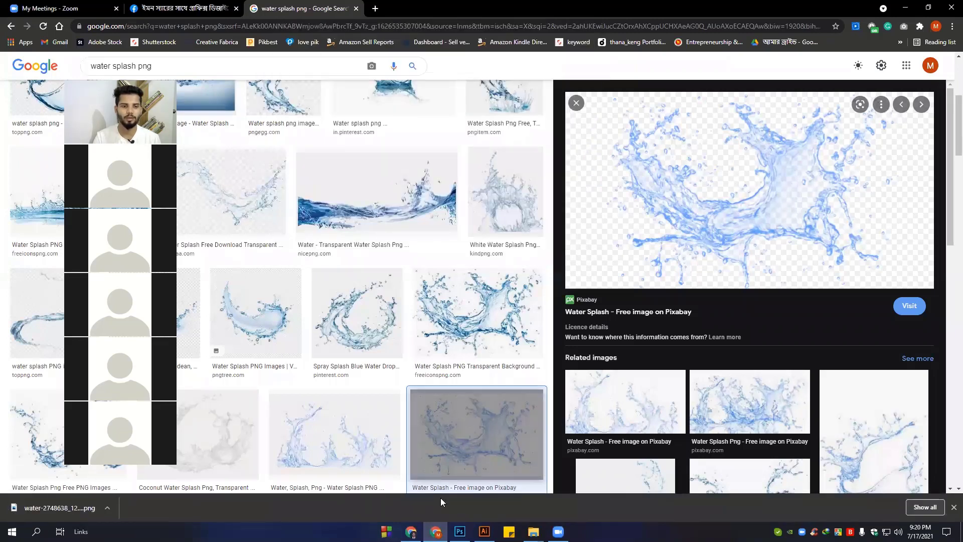
# Browse other splashes and save the Freepikpsd water splash PNG to the Desktop
pyautogui.click(354, 318)
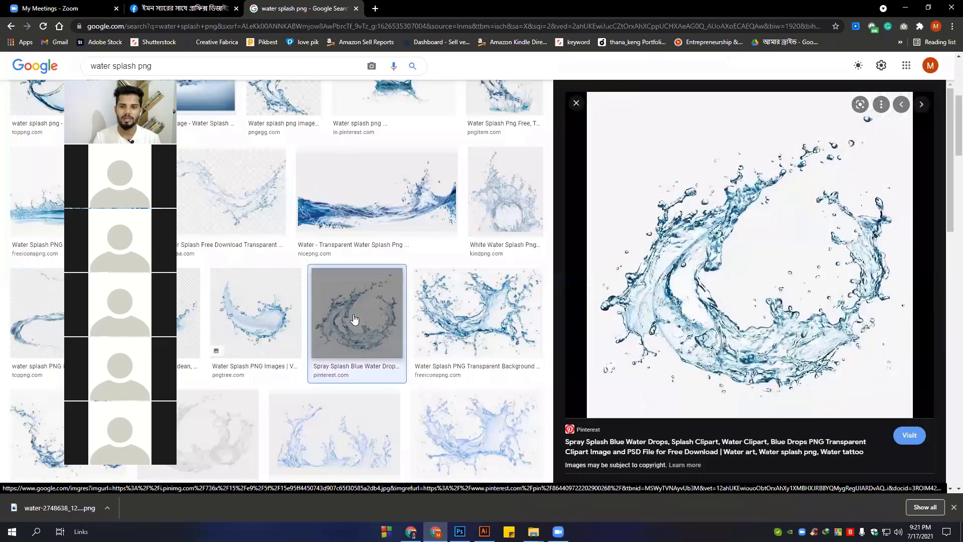
pyautogui.click(493, 319)
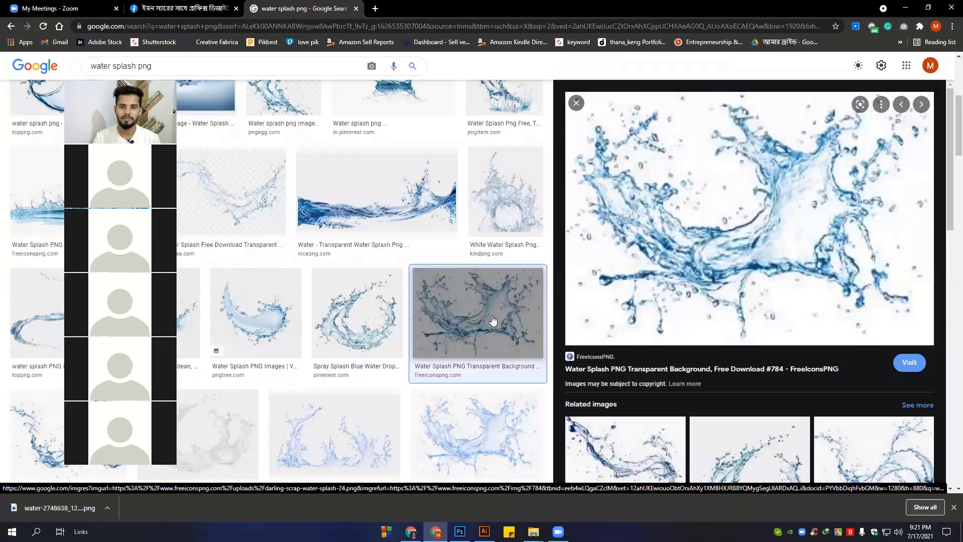
pyautogui.scroll(-1, 443, 328)
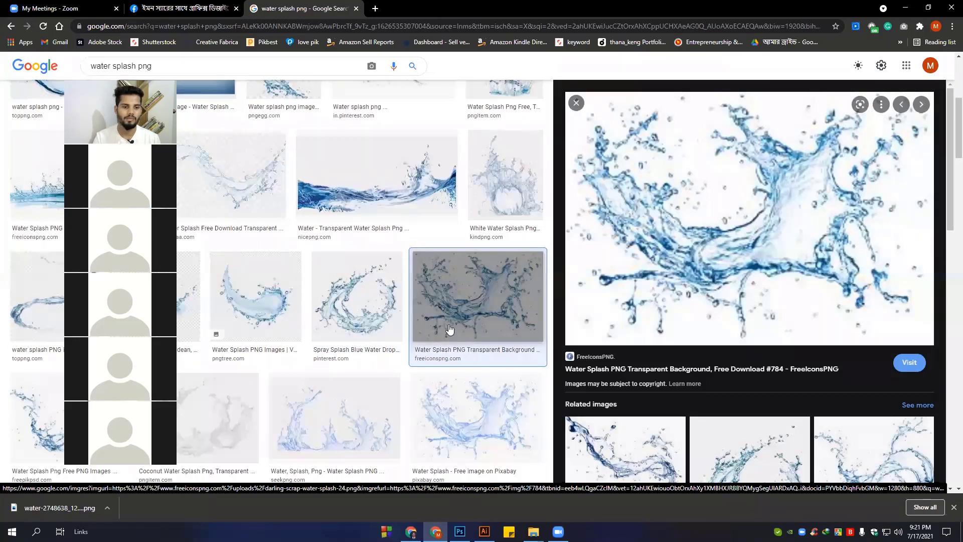
pyautogui.scroll(-2, 466, 334)
pyautogui.scroll(1, 245, 217)
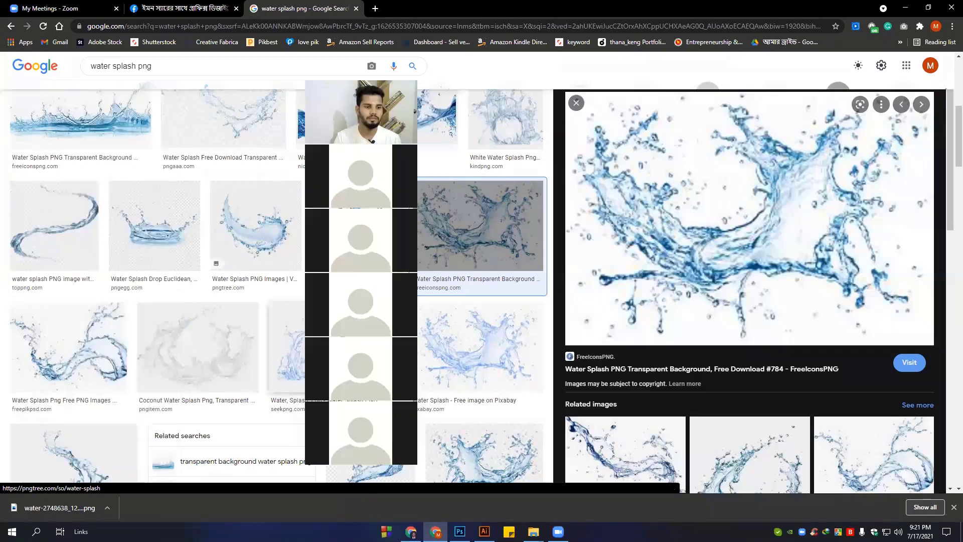
pyautogui.click(88, 426)
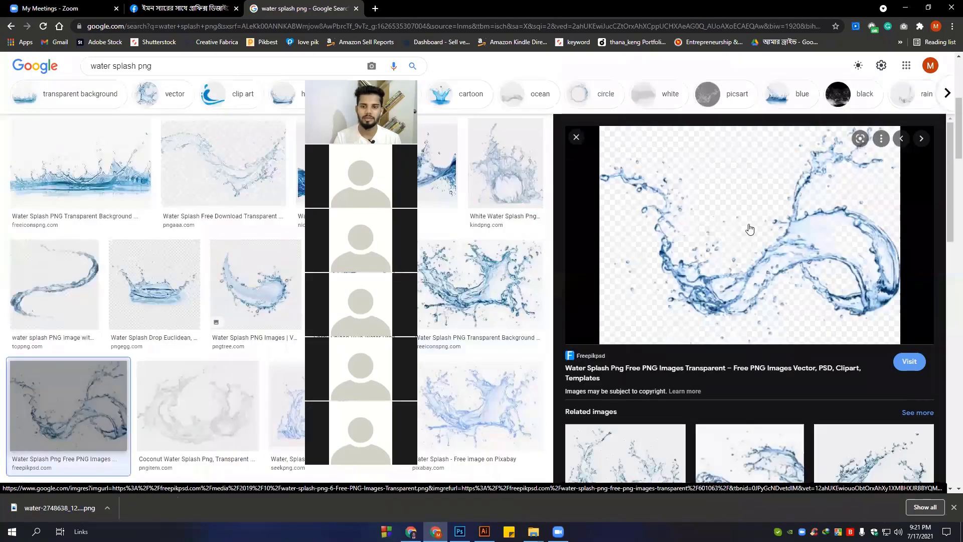
pyautogui.rightClick(653, 286)
pyautogui.click(692, 314)
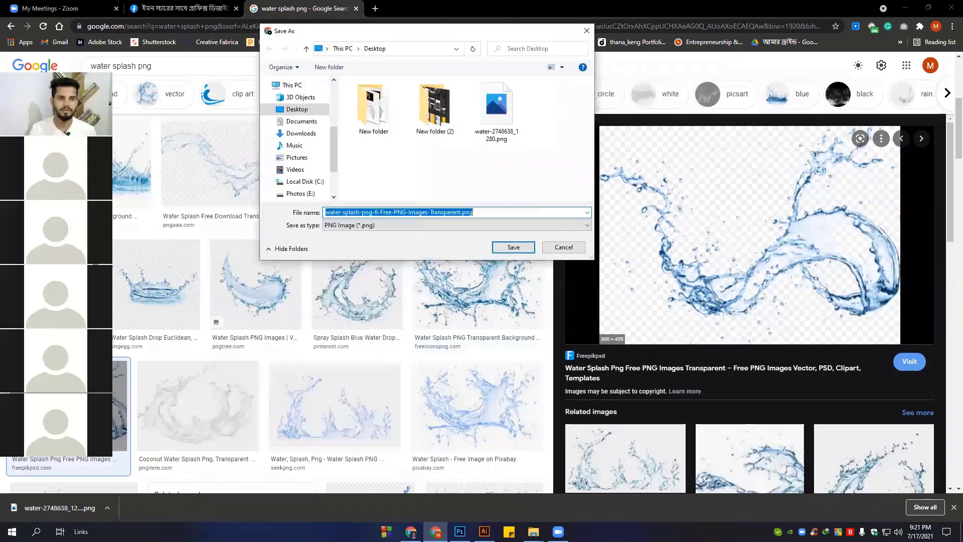
pyautogui.click(512, 247)
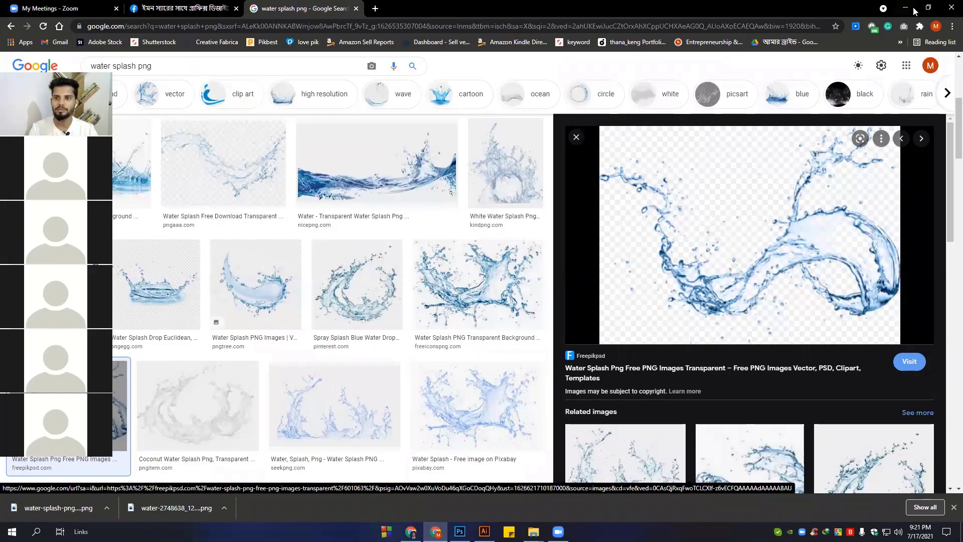
# Back in Photoshop, place the Freepikpsd water-splash-png file as a new layer
pyautogui.hotkey('alt', 'Tab')
pyautogui.click(509, 236)
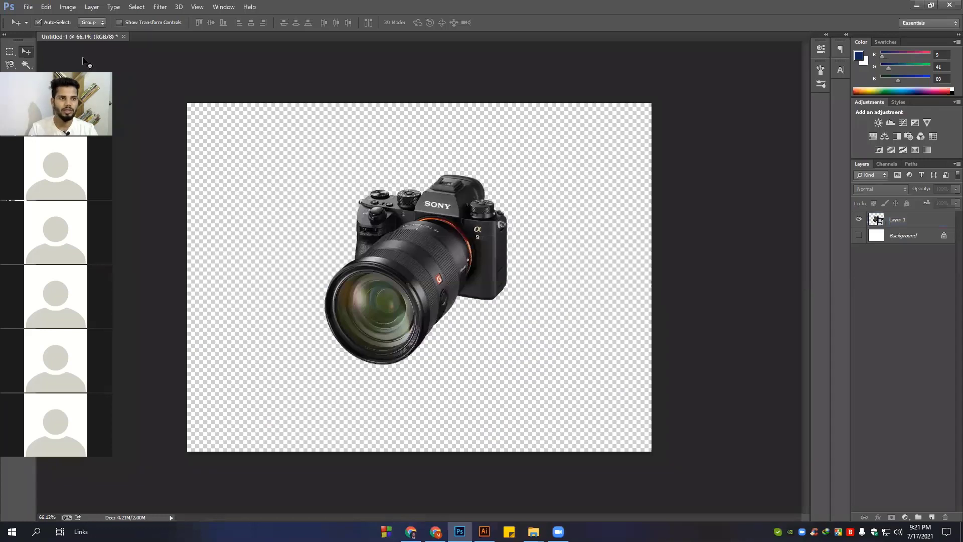
pyautogui.click(28, 7)
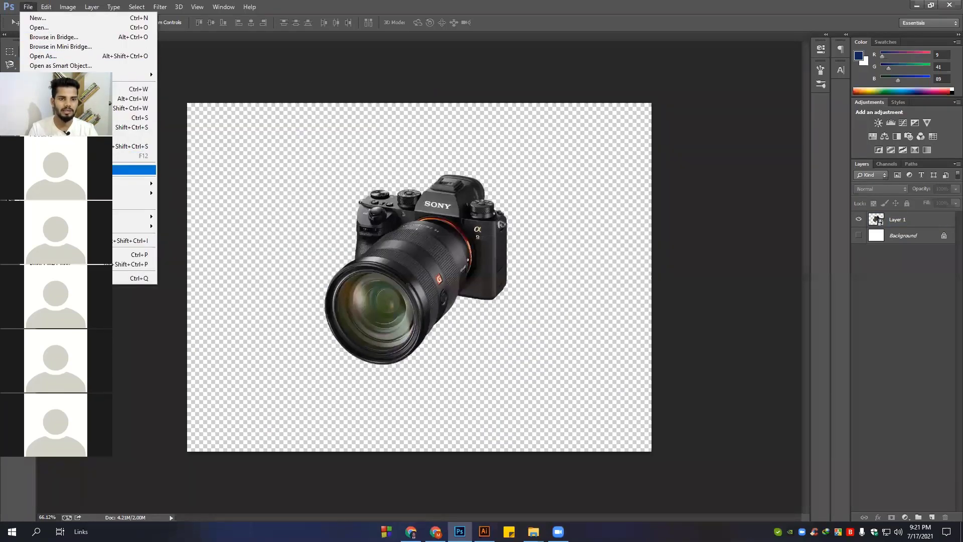
pyautogui.press('Return')
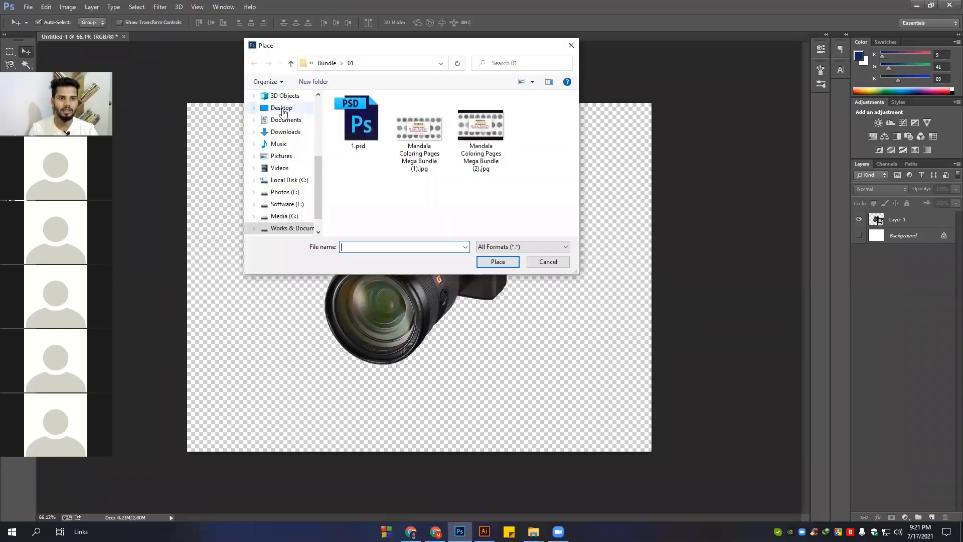
pyautogui.scroll(-5, 479, 203)
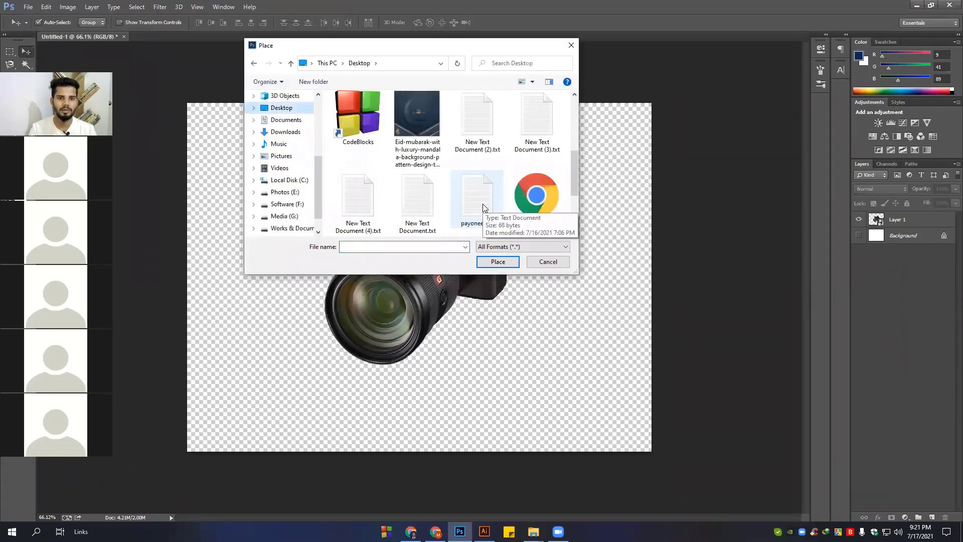
pyautogui.scroll(-2, 483, 204)
pyautogui.click(417, 195)
pyautogui.click(345, 194)
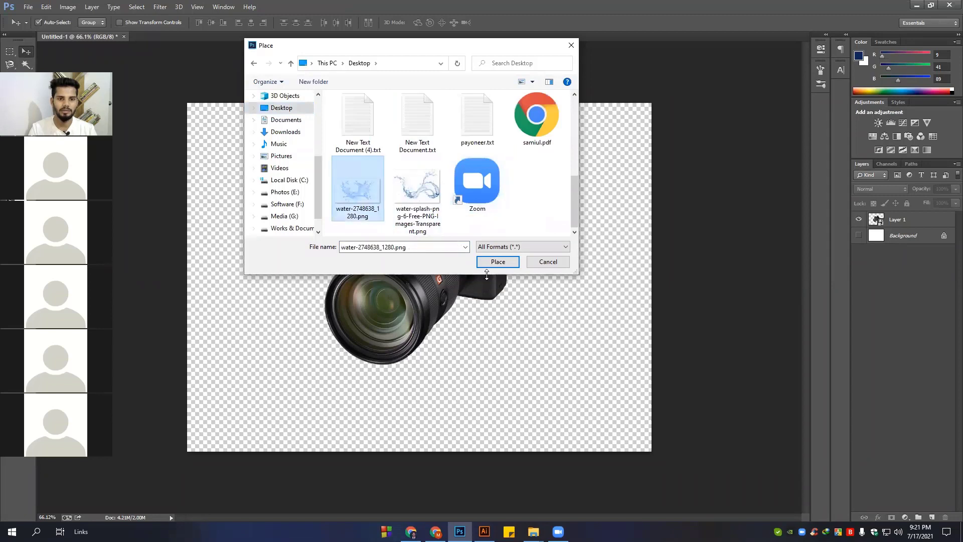
pyautogui.click(428, 200)
pyautogui.click(358, 191)
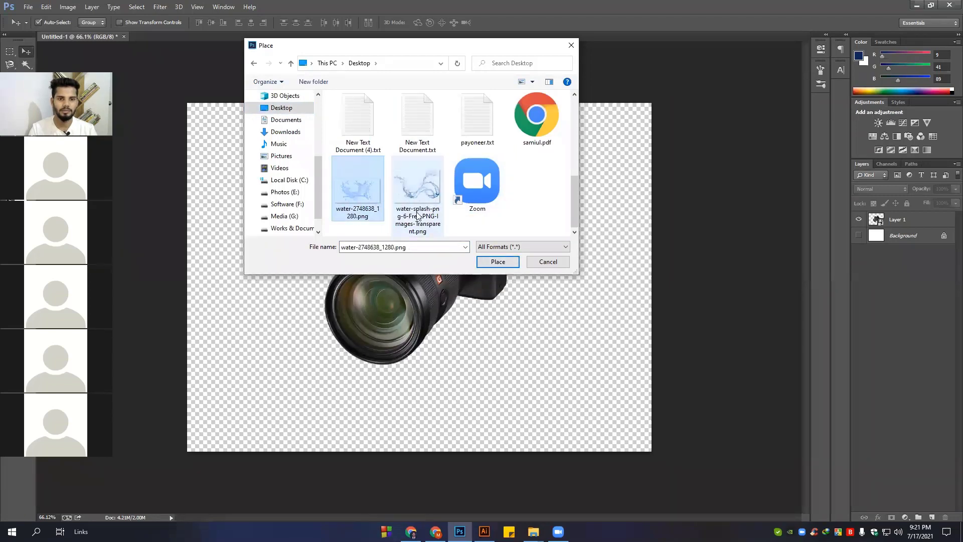
pyautogui.click(420, 202)
pyautogui.click(501, 265)
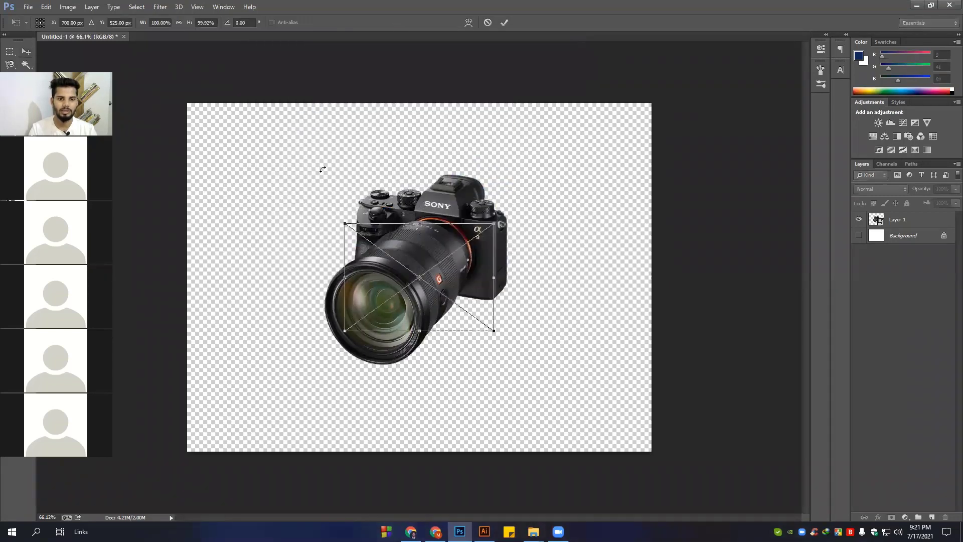
pyautogui.press('Return')
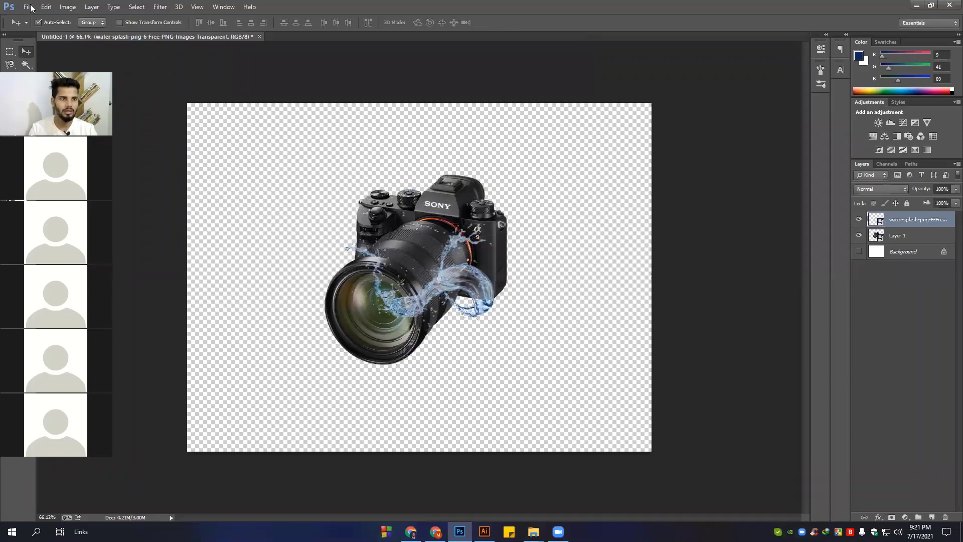
# Place water-2748638_1280.png as a second splash layer
pyautogui.click(28, 7)
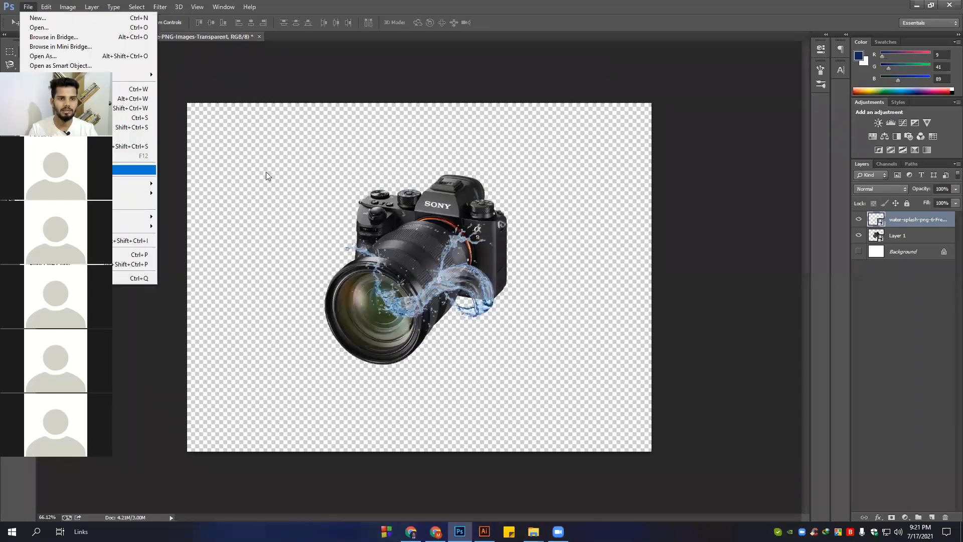
pyautogui.press('Return')
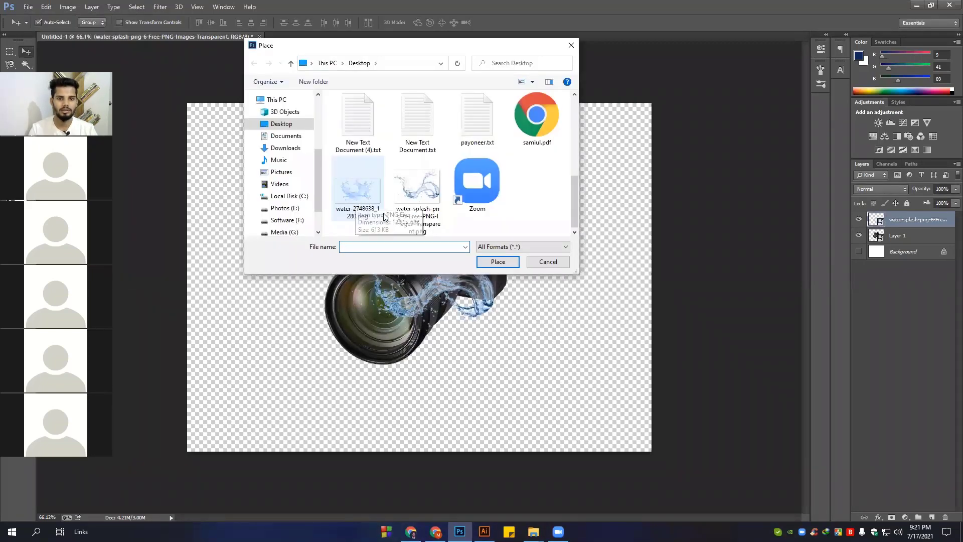
pyautogui.click(357, 190)
pyautogui.click(498, 261)
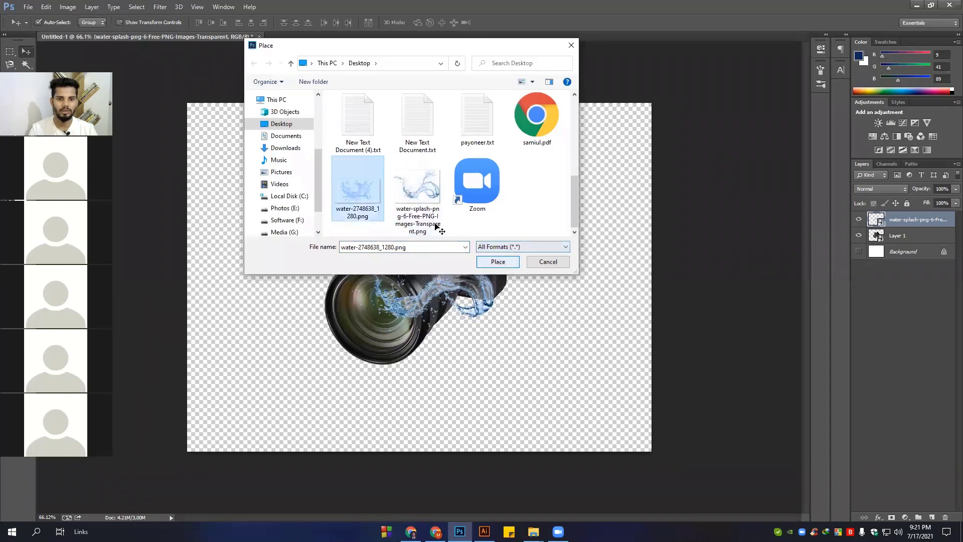
# Commit the second placed splash and make the white Background visible again
pyautogui.press('Return')
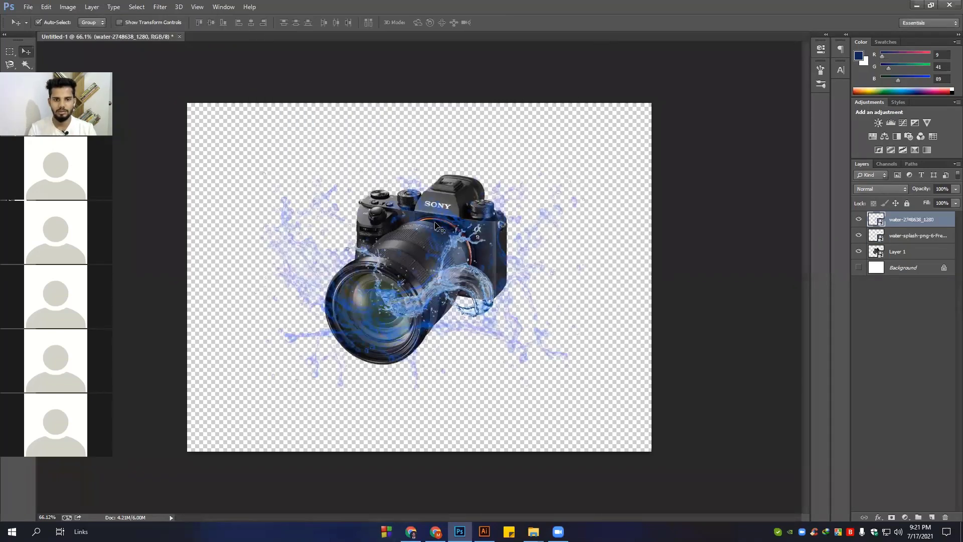
pyautogui.scroll(2, 475, 295)
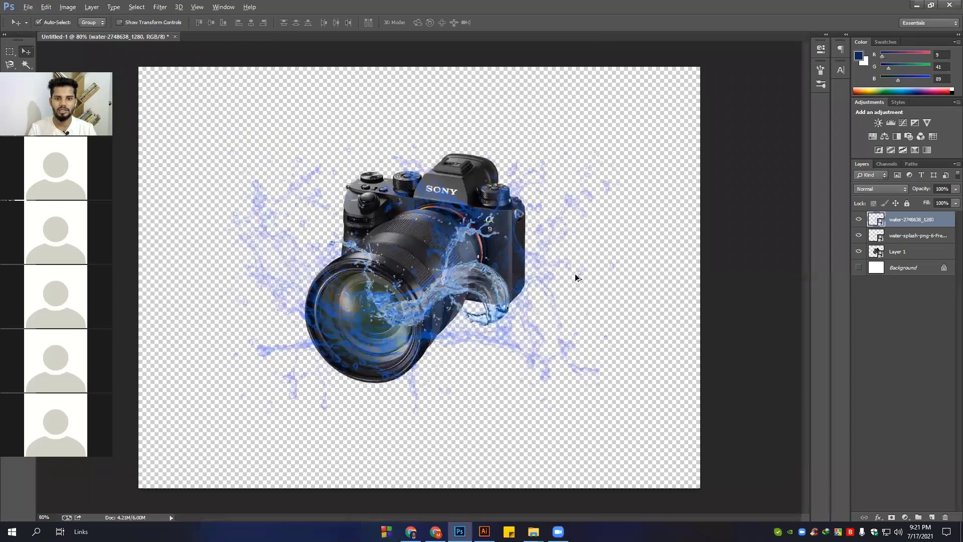
pyautogui.scroll(-4, 575, 276)
pyautogui.click(858, 268)
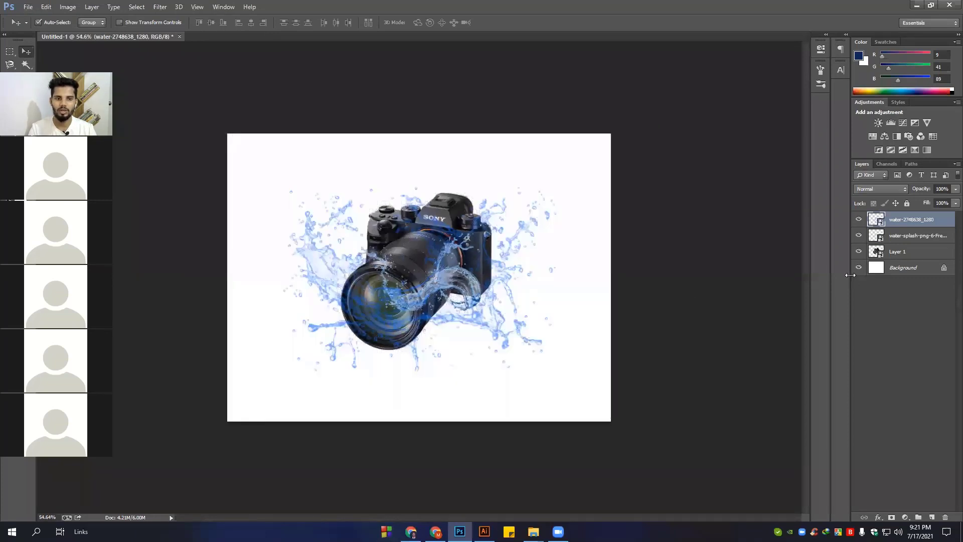
# Drag the curling splash to the camera's lower right and reposition the large splash
pyautogui.scroll(1, 498, 300)
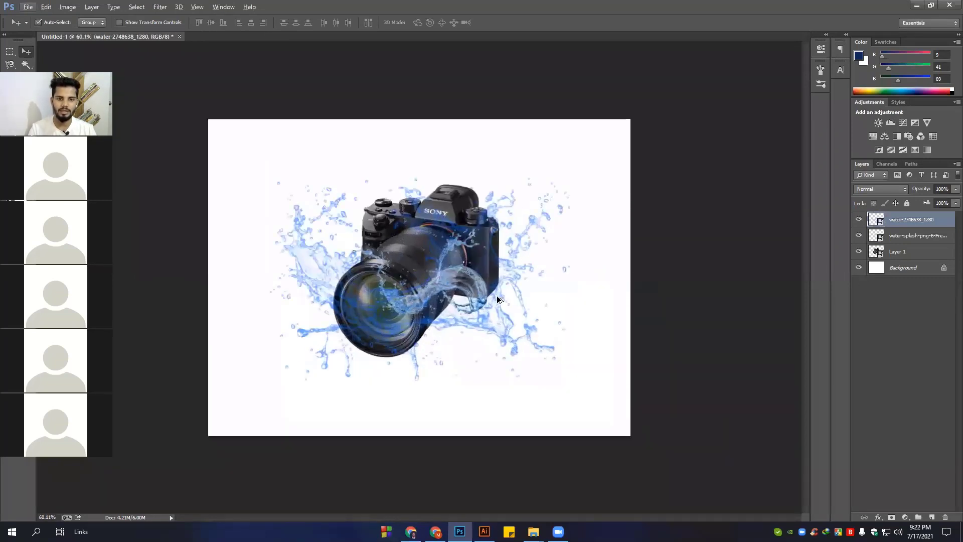
pyautogui.scroll(3, 446, 271)
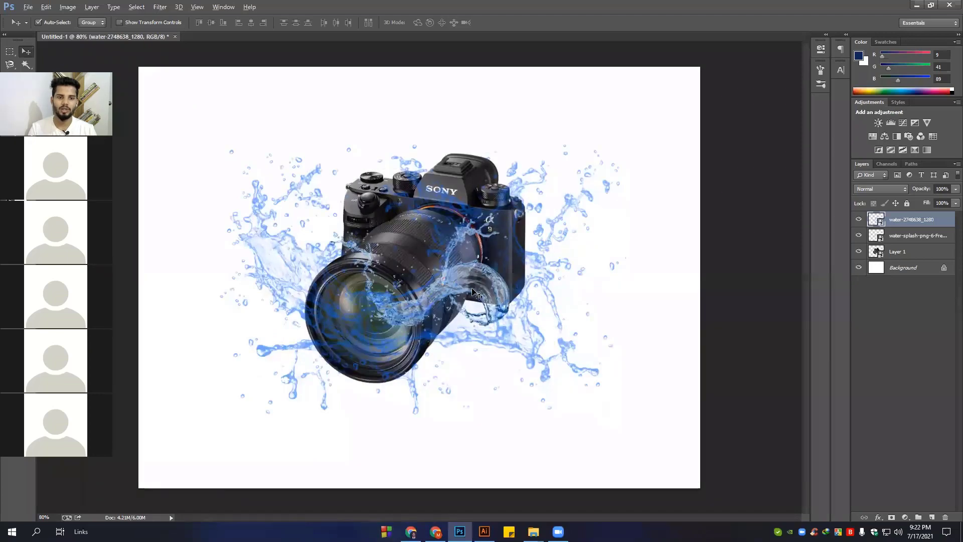
pyautogui.scroll(1, 475, 289)
pyautogui.scroll(-2, 502, 251)
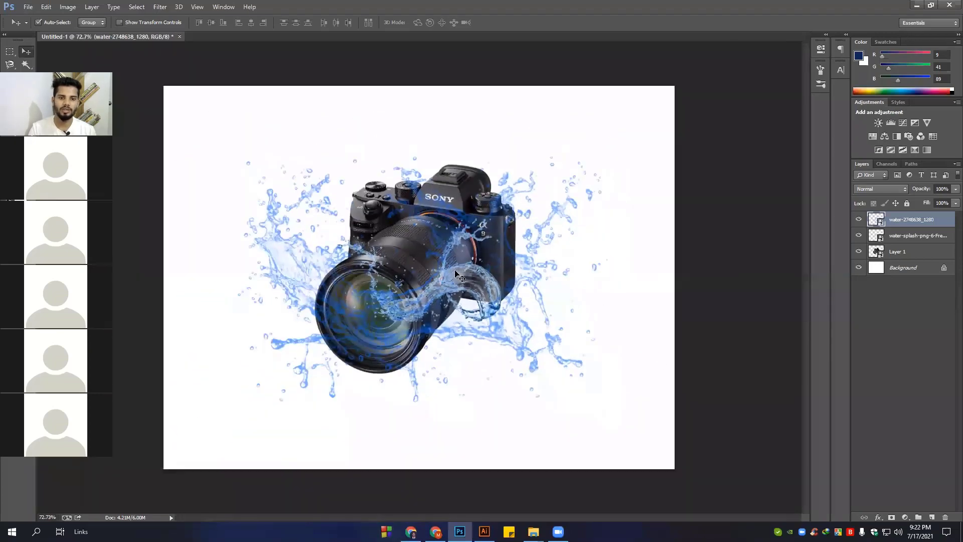
pyautogui.moveTo(455, 271); pyautogui.dragTo(587, 362)
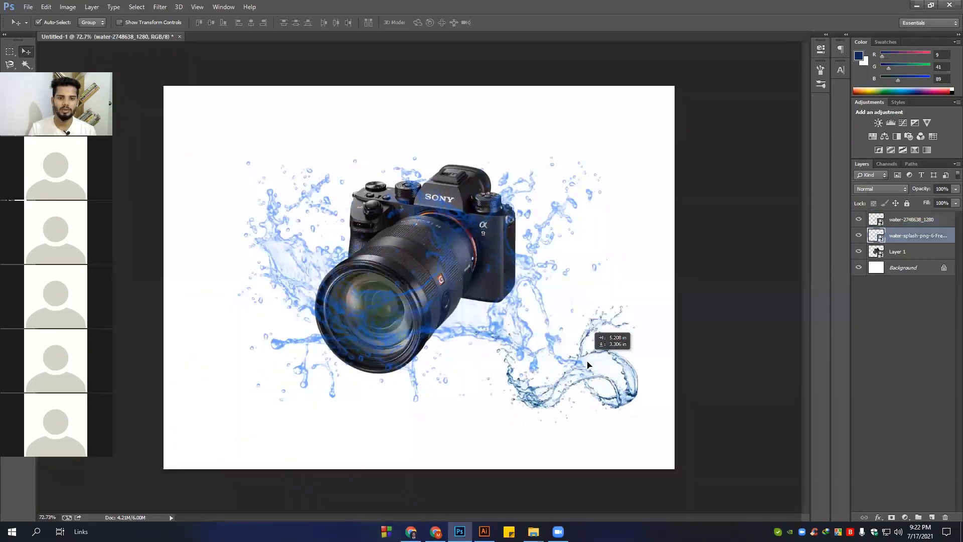
pyautogui.moveTo(588, 362); pyautogui.dragTo(577, 372)
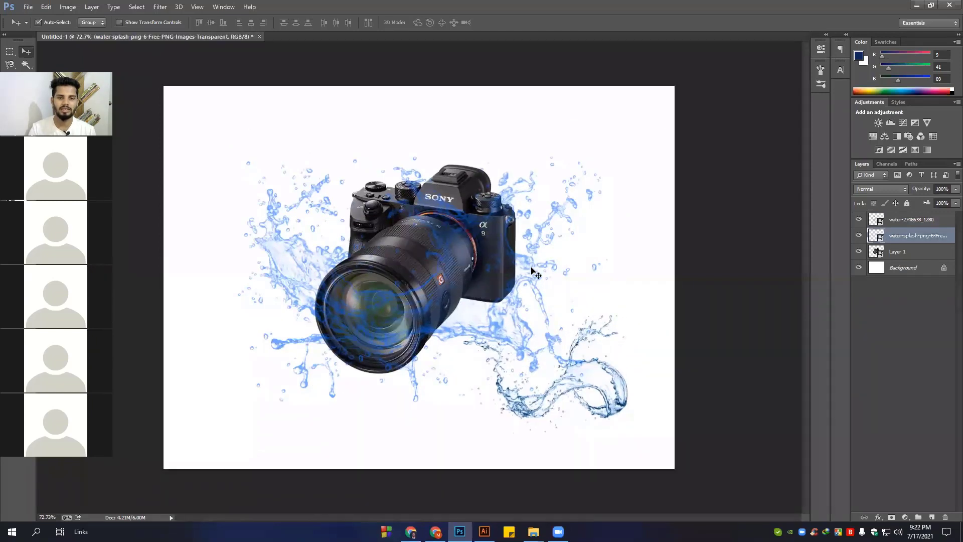
pyautogui.moveTo(533, 271); pyautogui.dragTo(560, 305)
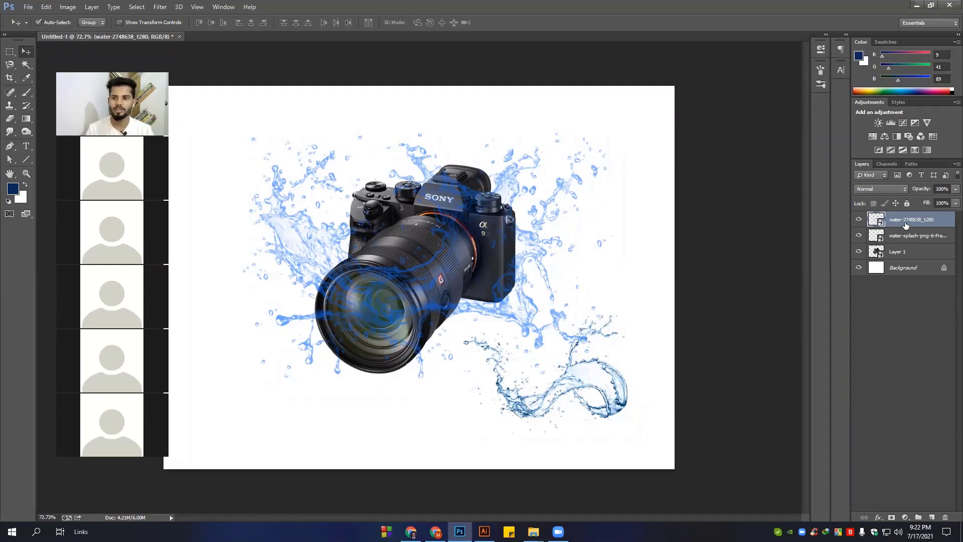
# Rasterize both water splash layers
pyautogui.rightClick(905, 225)
pyautogui.click(812, 226)
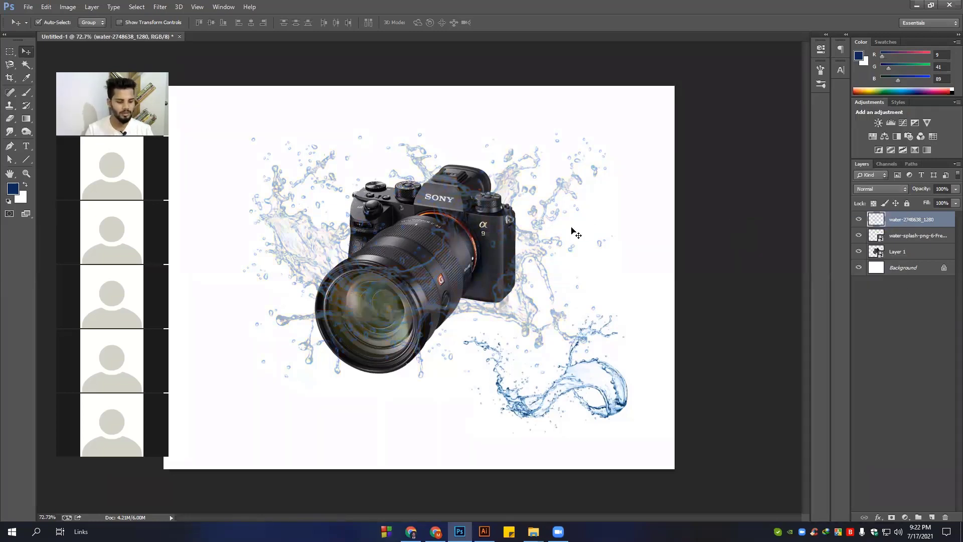
pyautogui.click(913, 237)
pyautogui.rightClick(912, 235)
pyautogui.click(802, 223)
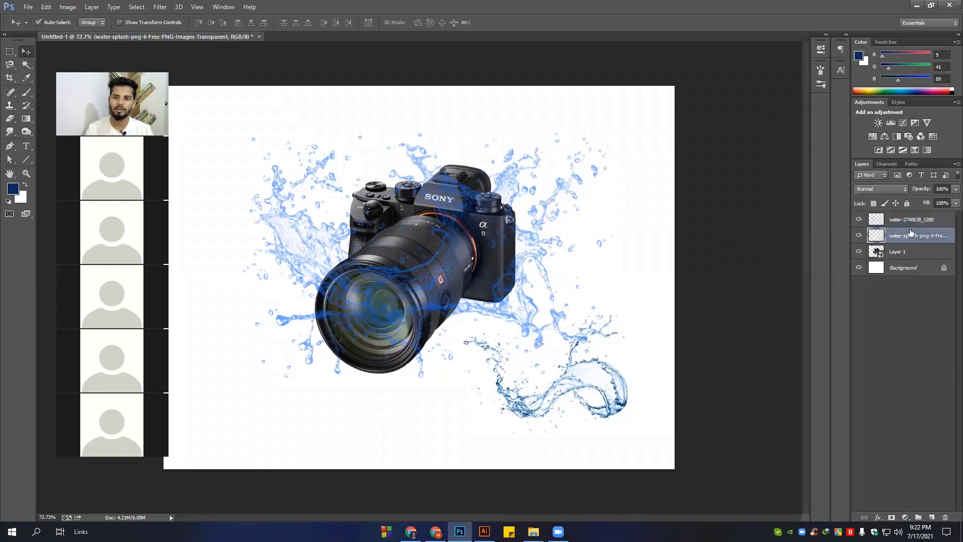
# Desaturate each water layer to grey with Image > Adjustments > Desaturate
pyautogui.keyDown('shift'); pyautogui.click(905, 223); pyautogui.keyUp('shift')
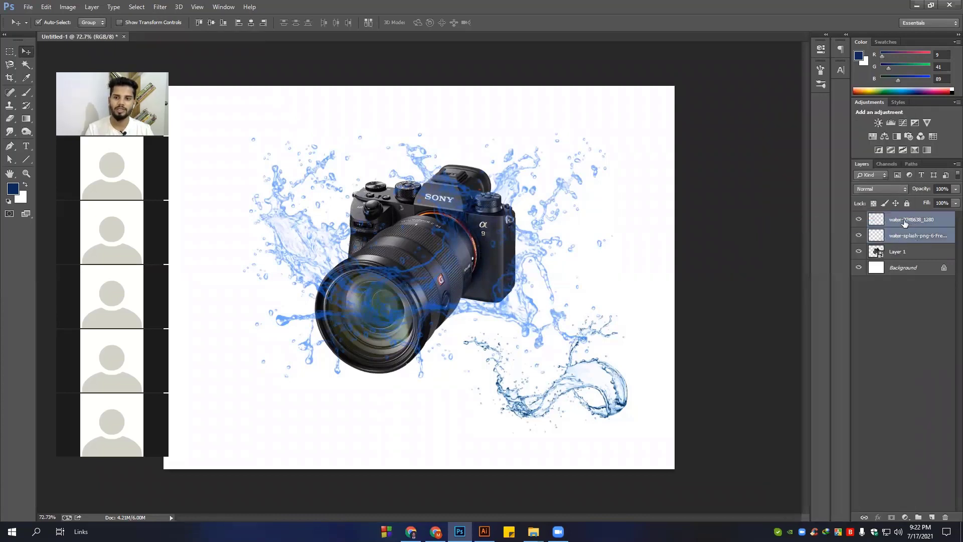
pyautogui.click(68, 7)
pyautogui.click(908, 236)
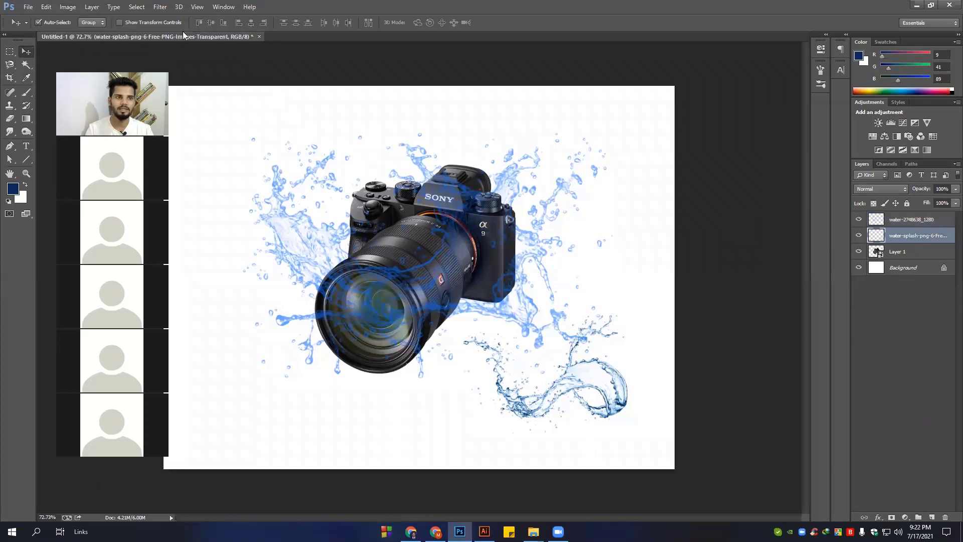
pyautogui.click(69, 8)
pyautogui.moveTo(82, 32)
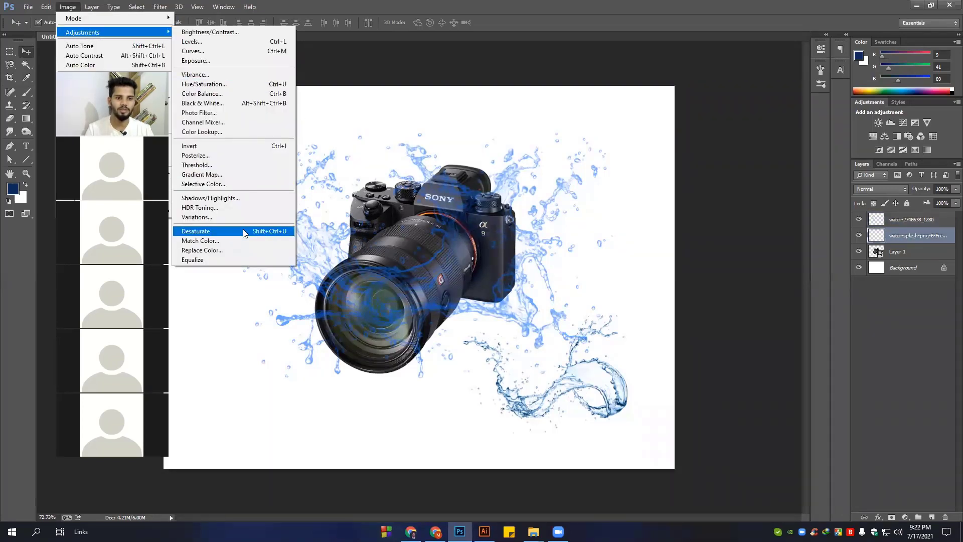
pyautogui.click(246, 231)
pyautogui.click(925, 219)
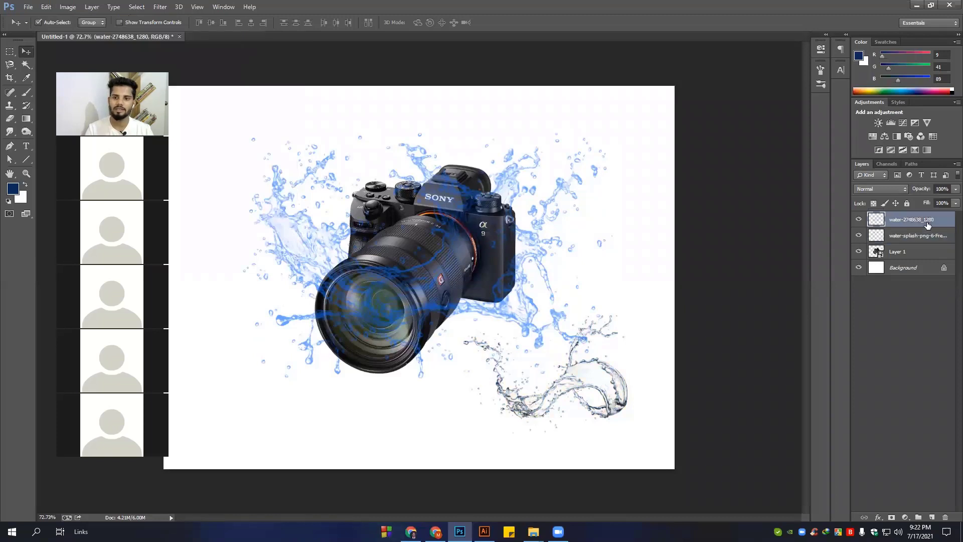
pyautogui.click(68, 7)
pyautogui.moveTo(83, 32)
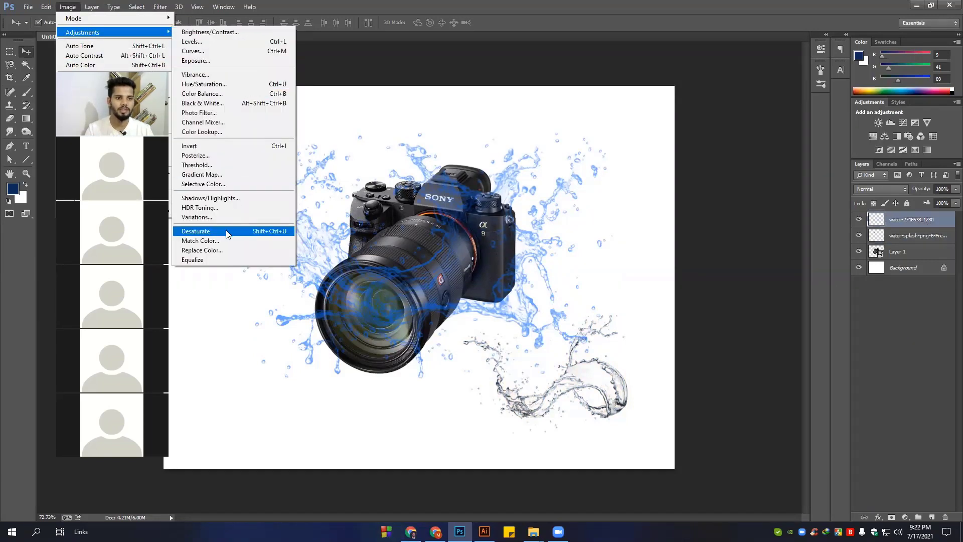
pyautogui.click(195, 231)
# Zoom out and shift the splash slightly left and up
pyautogui.hotkey('ctrl', '-')
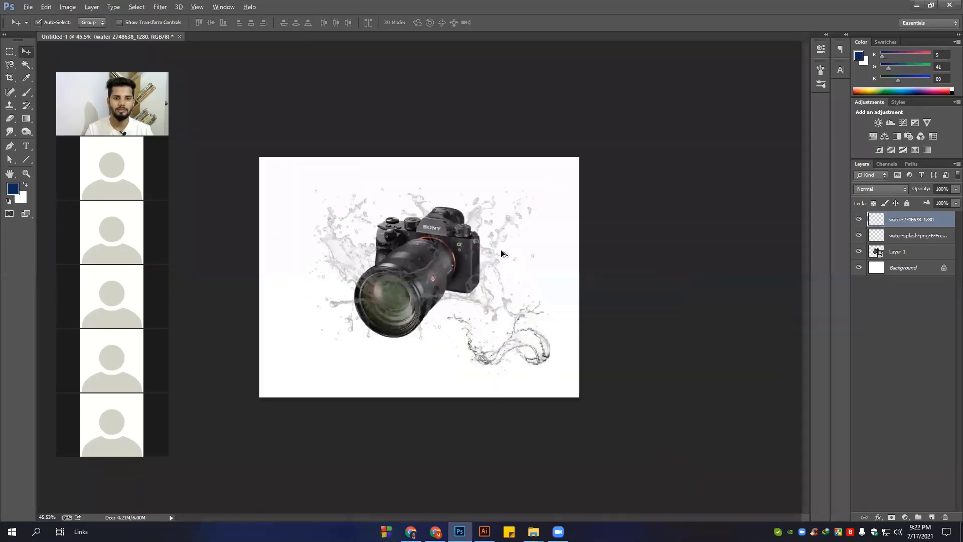
pyautogui.press('alt')
pyautogui.scroll(-4, 567, 301)
pyautogui.scroll(2, 426, 329)
pyautogui.press('alt')
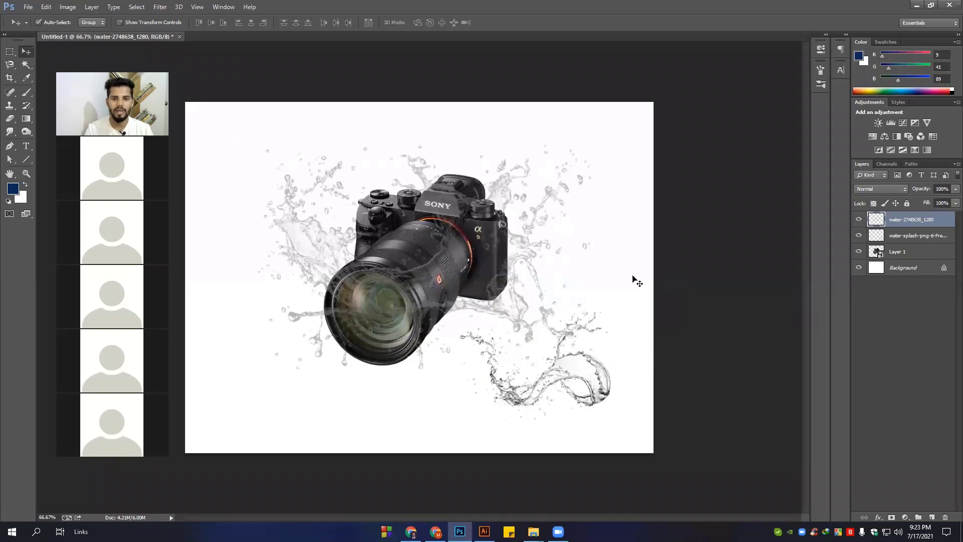
pyautogui.scroll(-2, 529, 318)
pyautogui.scroll(3, 528, 315)
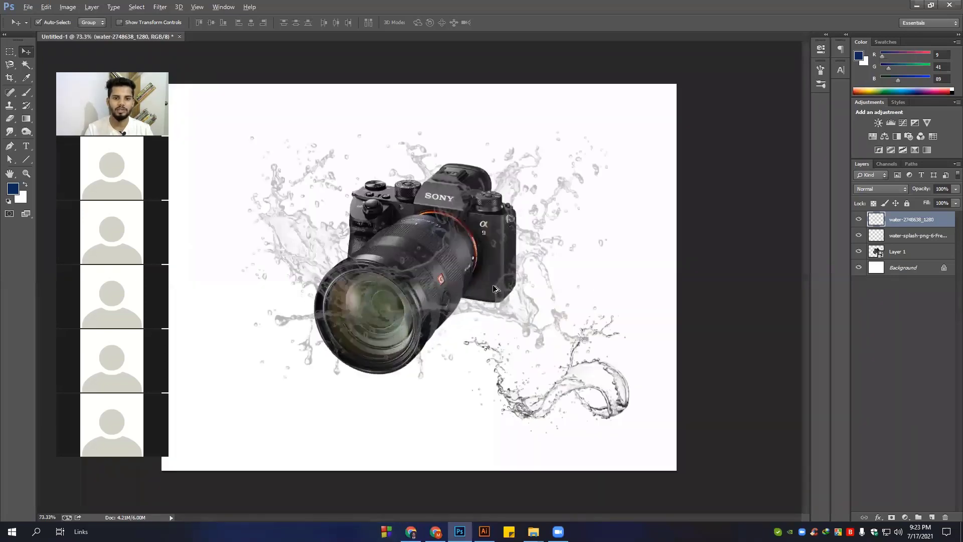
pyautogui.moveTo(545, 205); pyautogui.dragTo(536, 200)
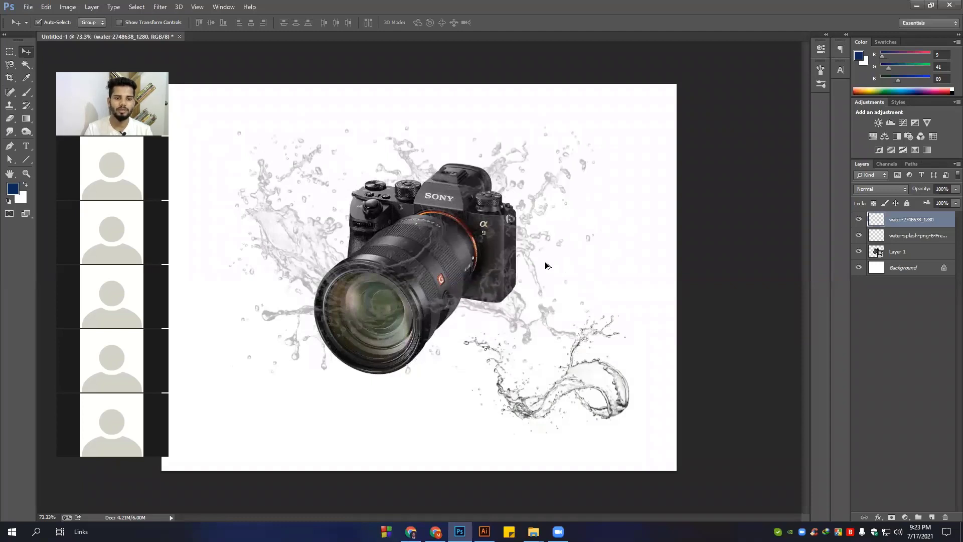
pyautogui.scroll(-3, 546, 295)
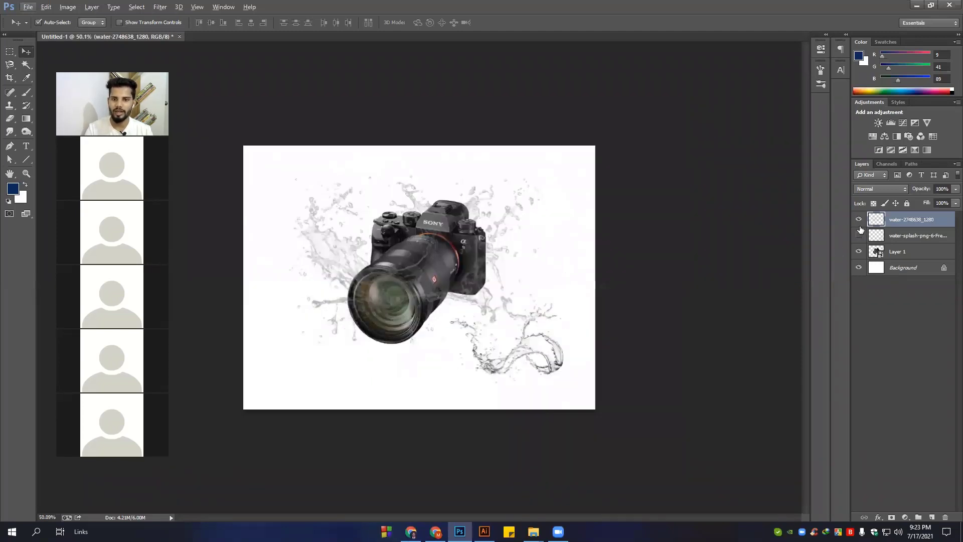
# Hide both water layers and move the camera slightly down
pyautogui.click(858, 235)
pyautogui.click(859, 219)
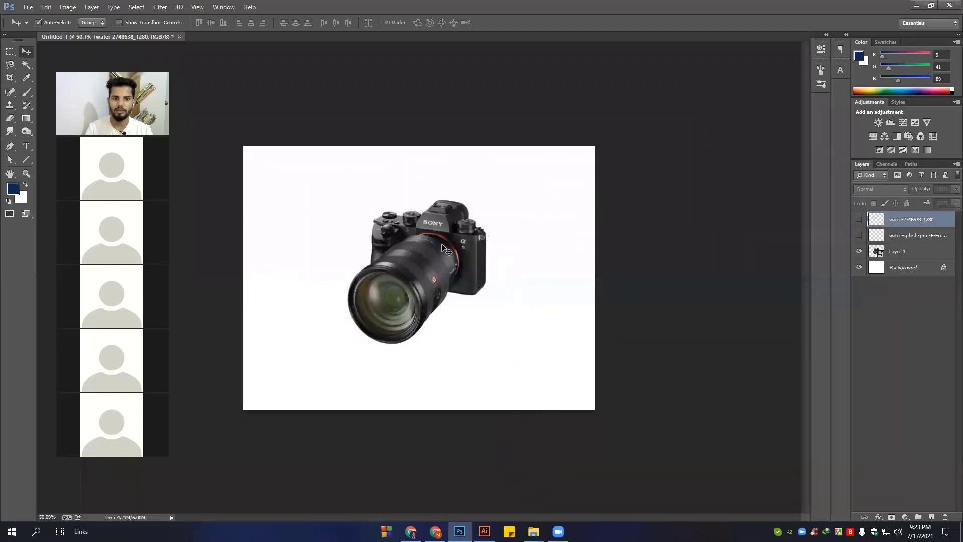
pyautogui.moveTo(446, 249); pyautogui.dragTo(445, 263)
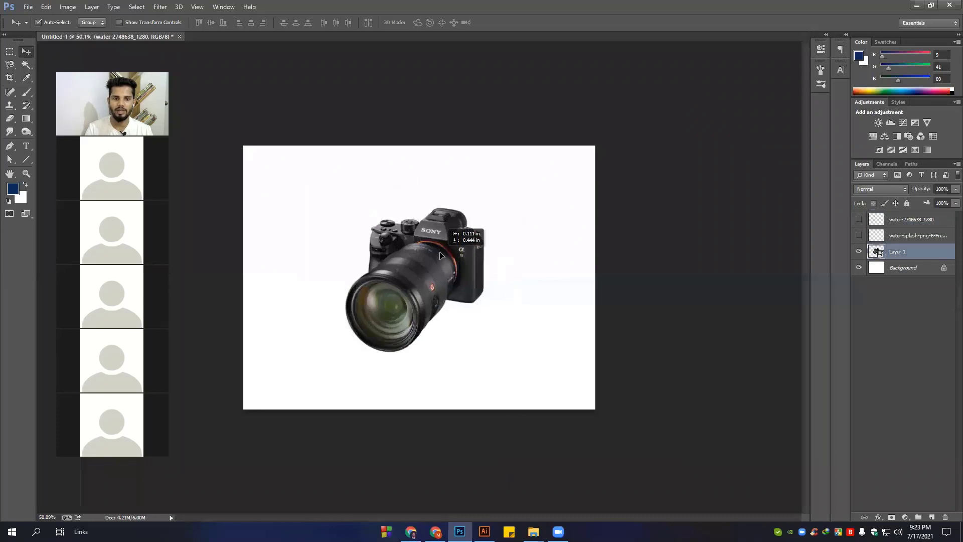
# Convert the Background to Layer 0, fill it black, and add a new empty layer
pyautogui.click(913, 270)
pyautogui.click(8, 201)
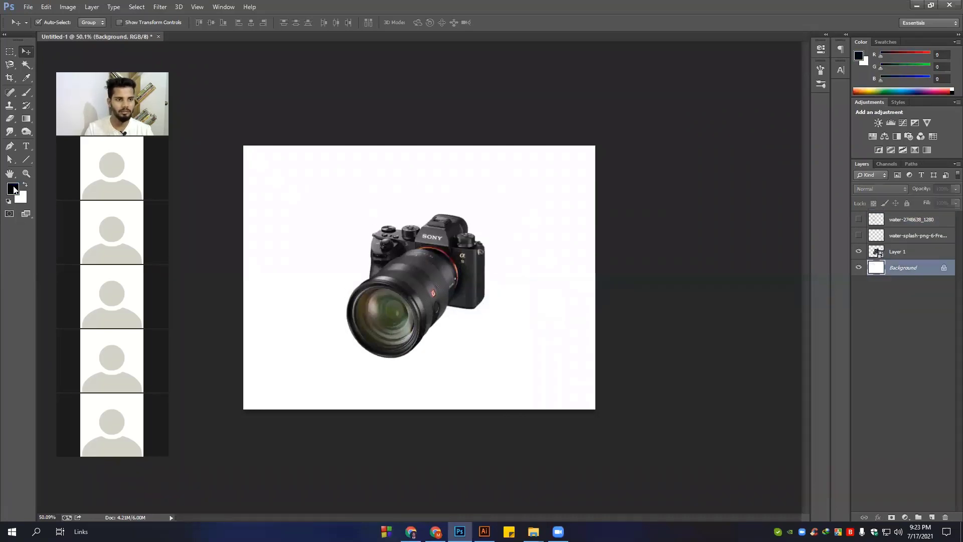
pyautogui.doubleClick(913, 267)
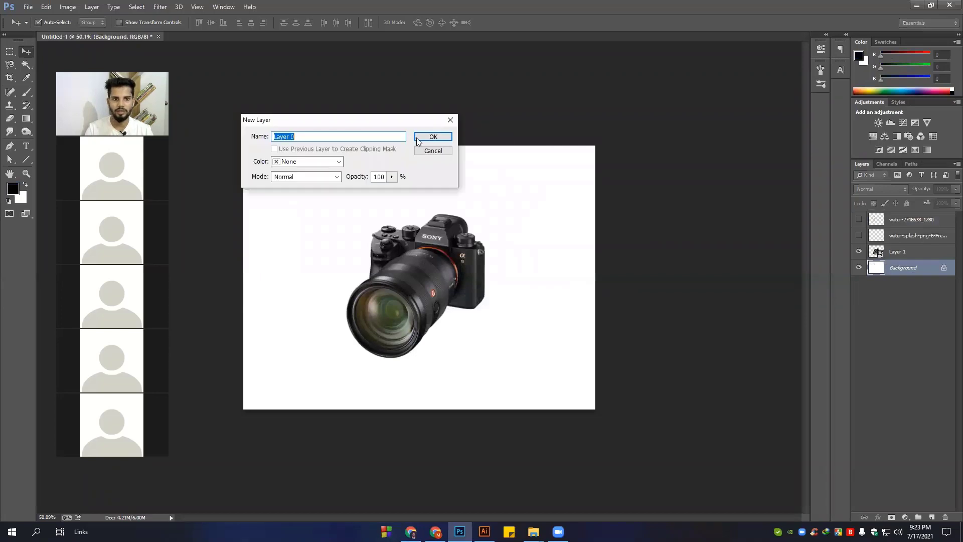
pyautogui.click(426, 137)
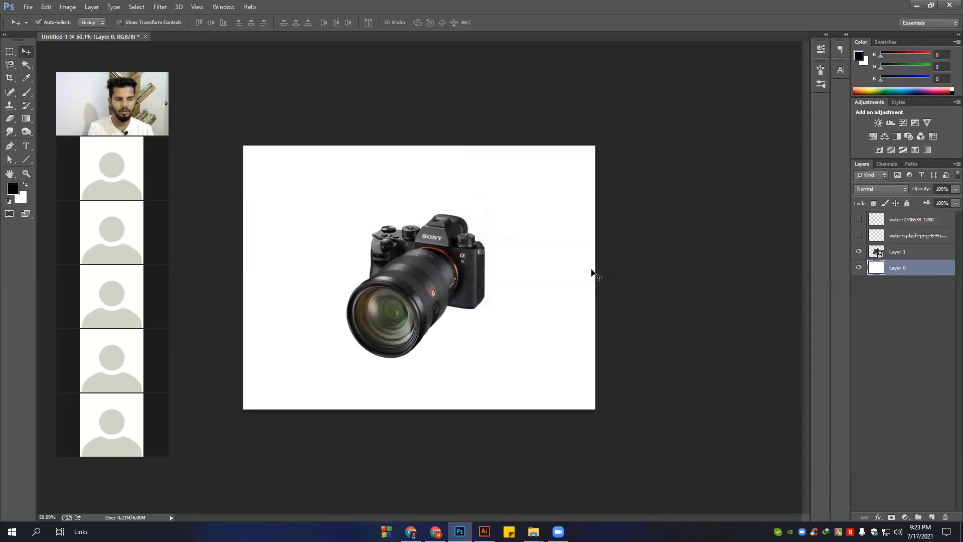
pyautogui.hotkey('alt', 'BackSpace')
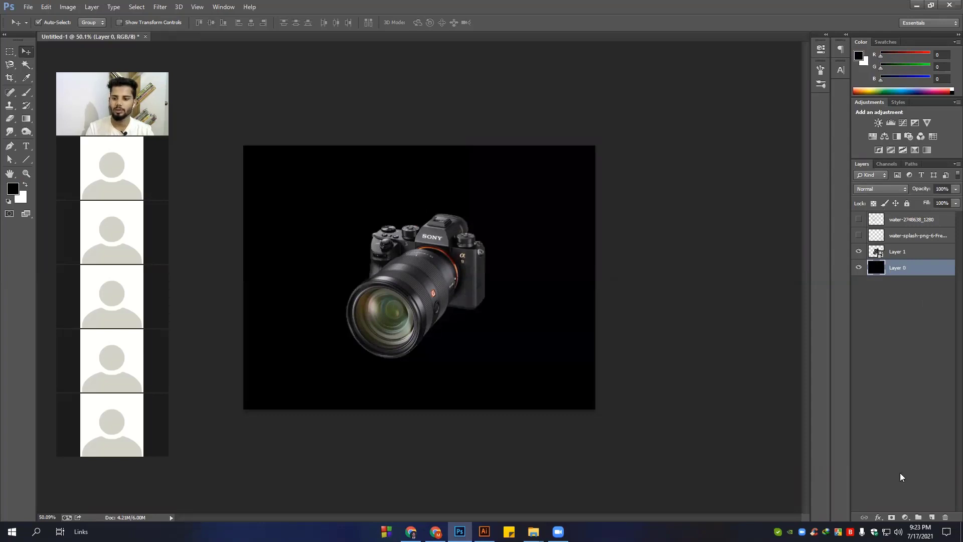
pyautogui.click(930, 517)
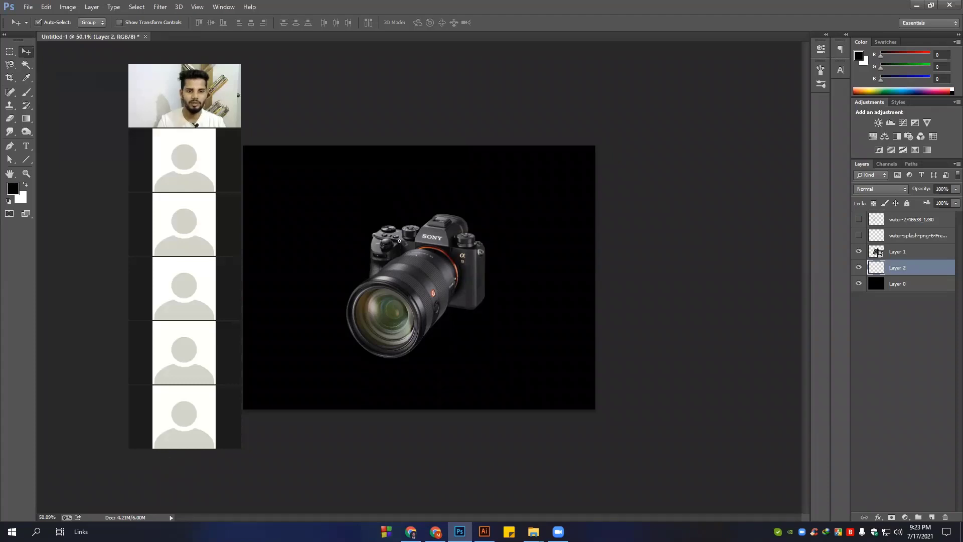
# Paint a soft white brush glow behind the camera
pyautogui.press('b')
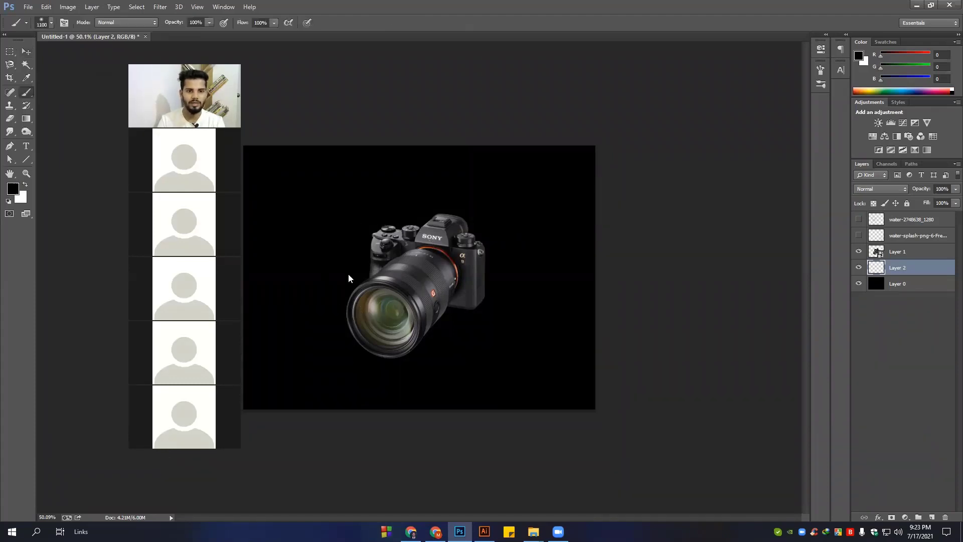
pyautogui.press('x')
pyautogui.press('[')
pyautogui.press('[')
pyautogui.press('[')
pyautogui.rightClick(385, 275)
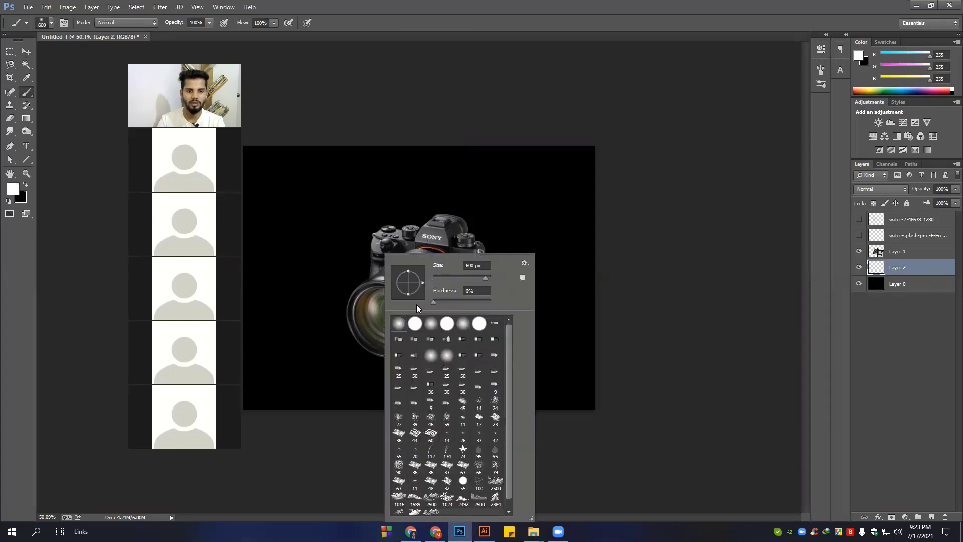
pyautogui.press('Escape')
pyautogui.click(341, 245)
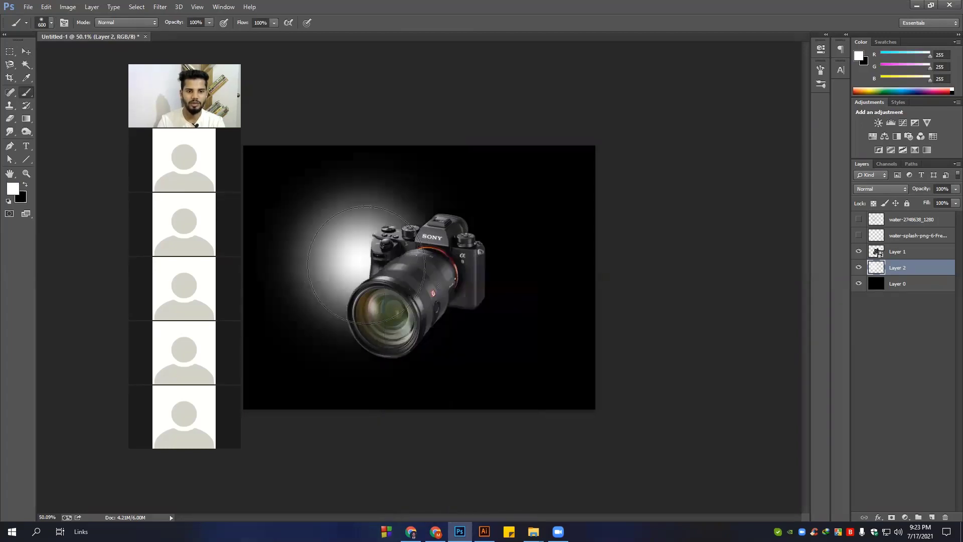
pyautogui.hotkey('ctrl', 'z')
pyautogui.click(396, 286)
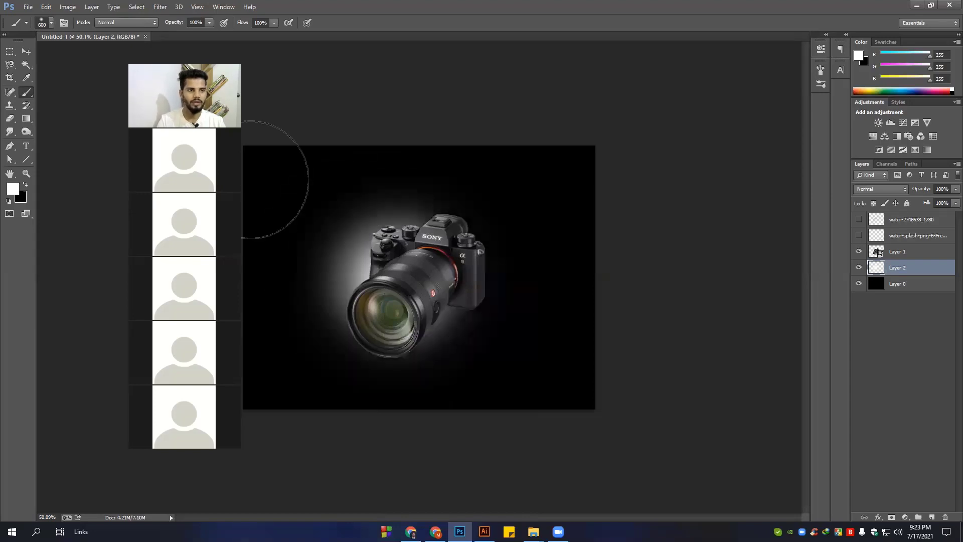
# Scale the glow over three times larger and lower the layer opacity to 77%
pyautogui.hotkey('ctrl', '-')
pyautogui.hotkey('ctrl', '-')
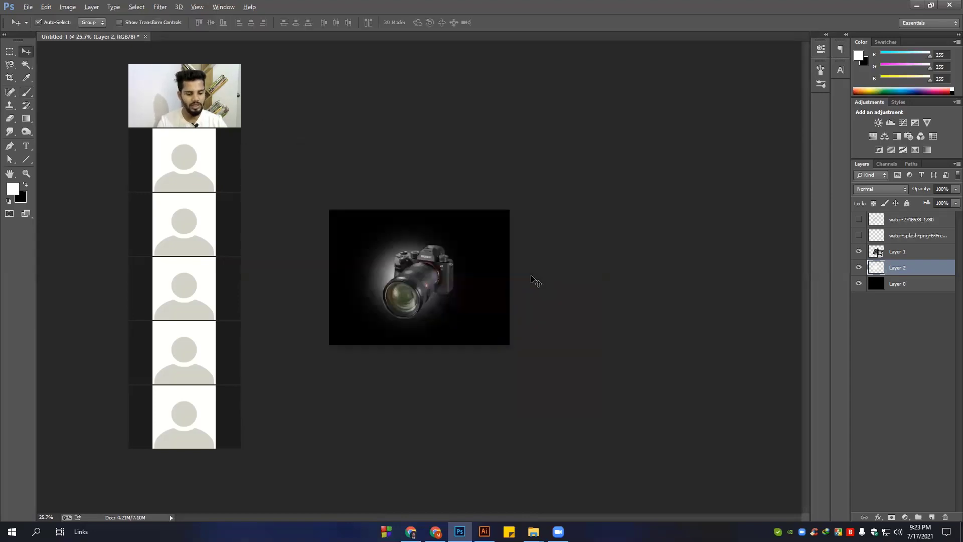
pyautogui.hotkey('ctrl', 't')
pyautogui.moveTo(473, 215); pyautogui.dragTo(625, 64)
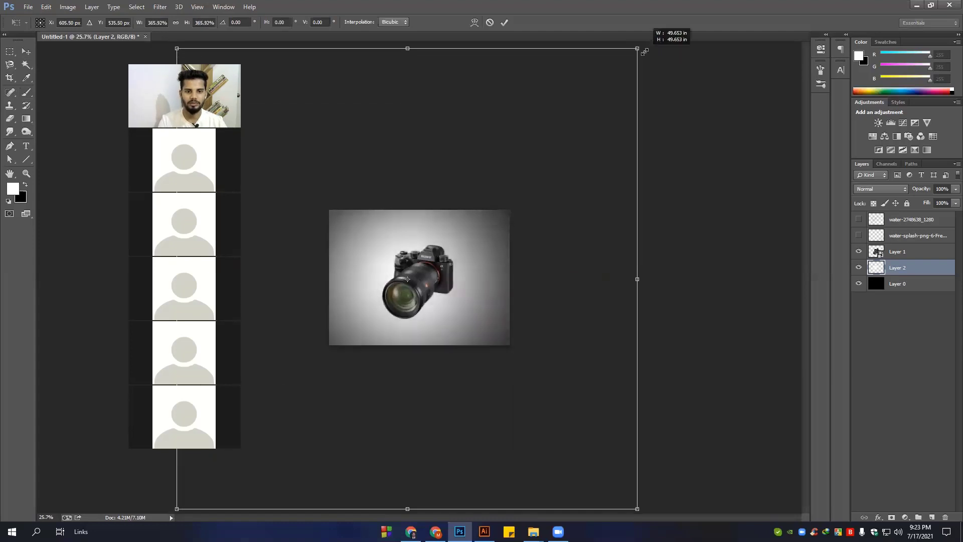
pyautogui.moveTo(625, 64); pyautogui.dragTo(635, 54)
pyautogui.moveTo(527, 216); pyautogui.dragTo(538, 219)
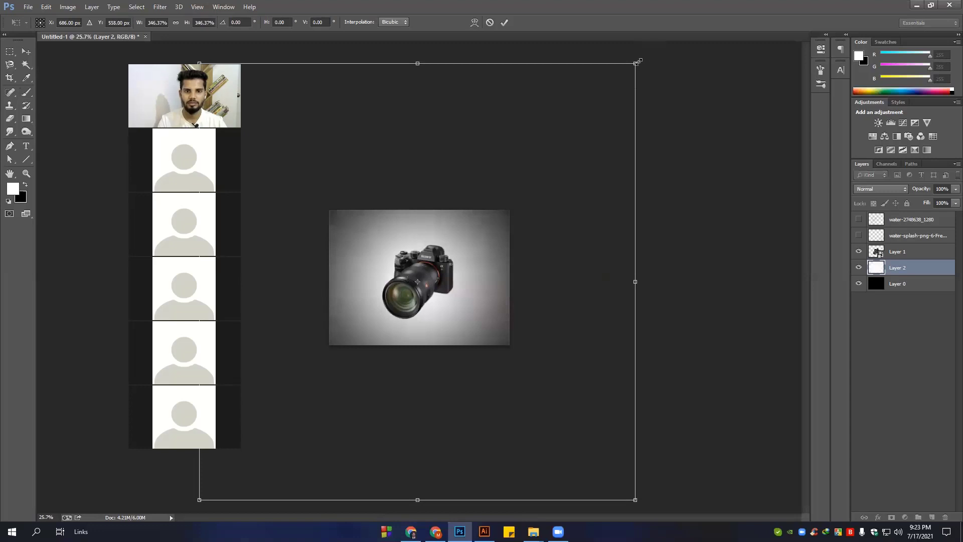
pyautogui.moveTo(635, 63); pyautogui.dragTo(649, 50)
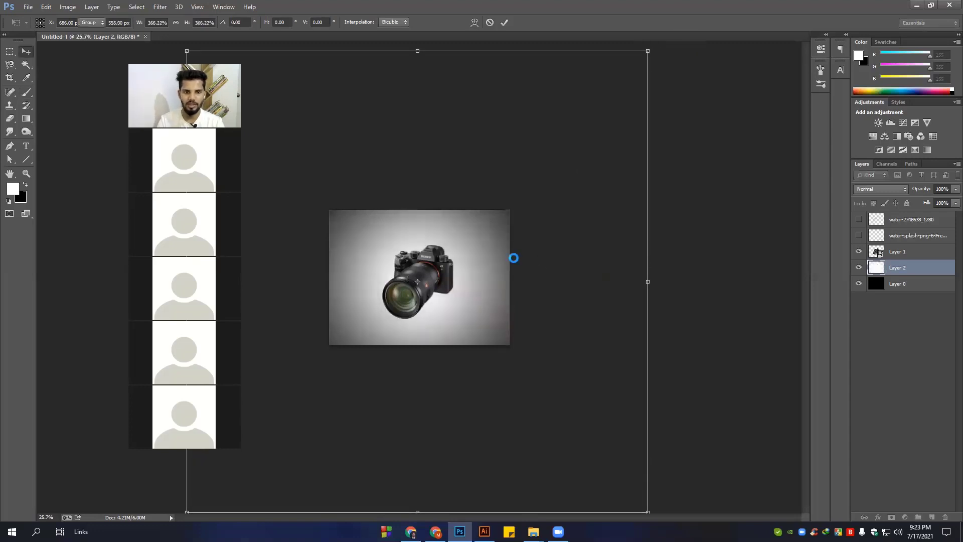
pyautogui.press('Return')
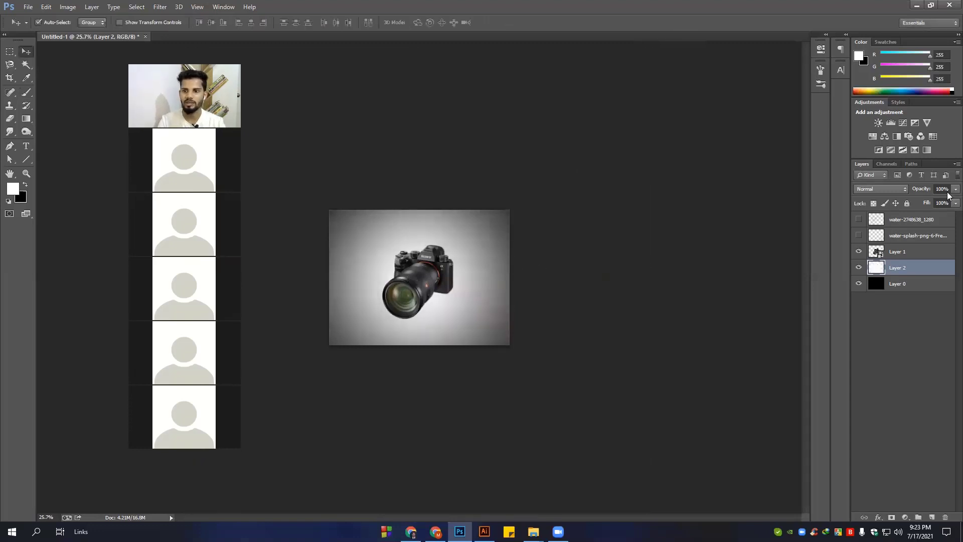
pyautogui.moveTo(955, 189); pyautogui.dragTo(944, 199)
pyautogui.scroll(2, 407, 314)
pyautogui.scroll(1, 408, 314)
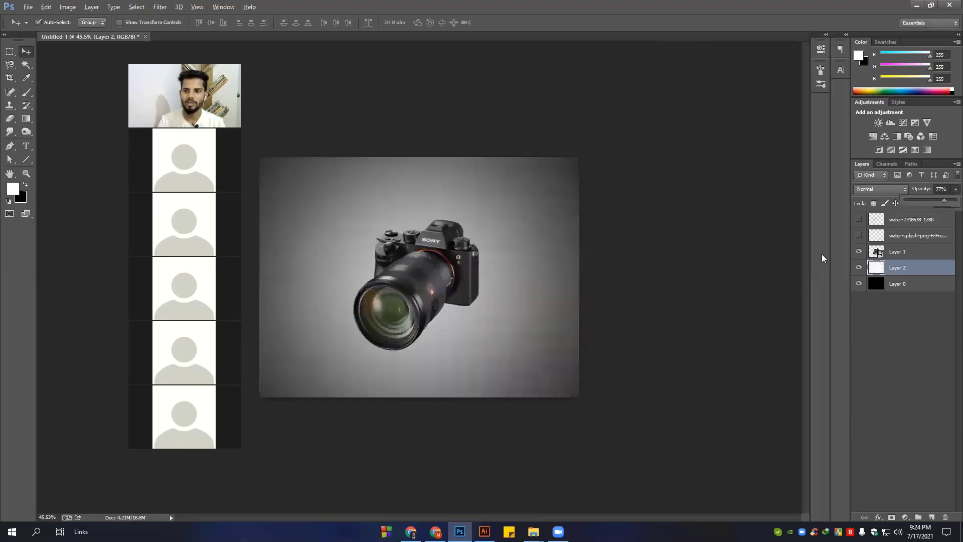
# Show the water layers, hide water-2748638, and move the splash onto the lens
pyautogui.click(858, 235)
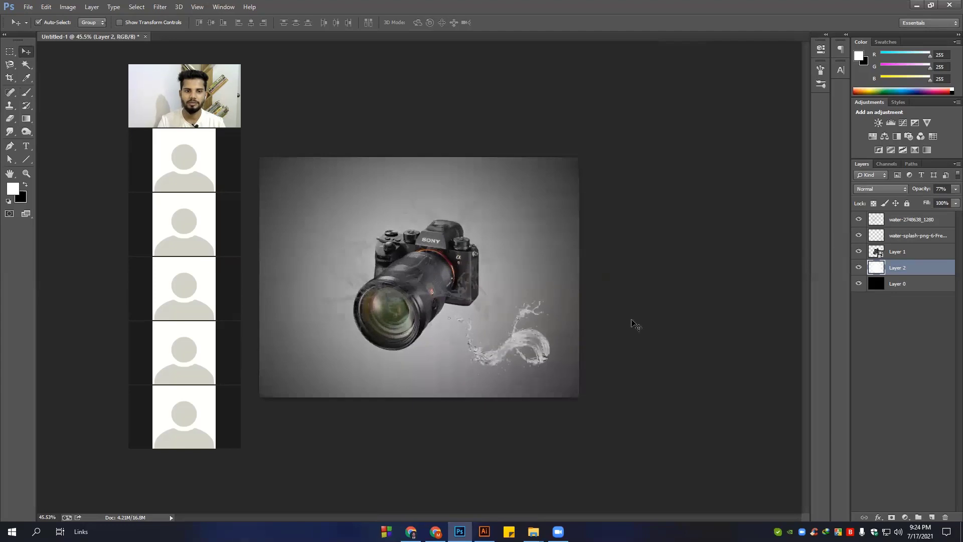
pyautogui.scroll(1, 635, 321)
pyautogui.scroll(1, 533, 281)
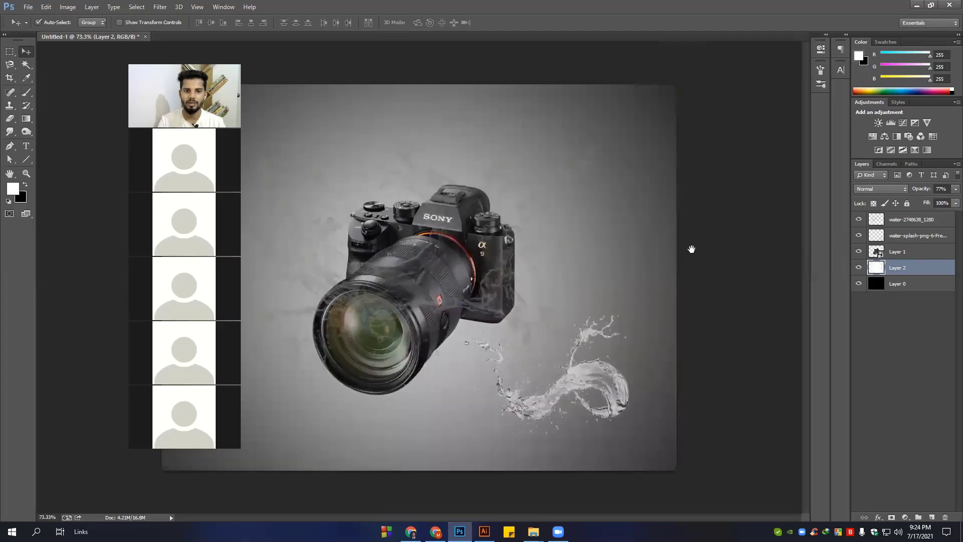
pyautogui.scroll(-1, 691, 249)
pyautogui.scroll(-1, 526, 288)
pyautogui.click(526, 287)
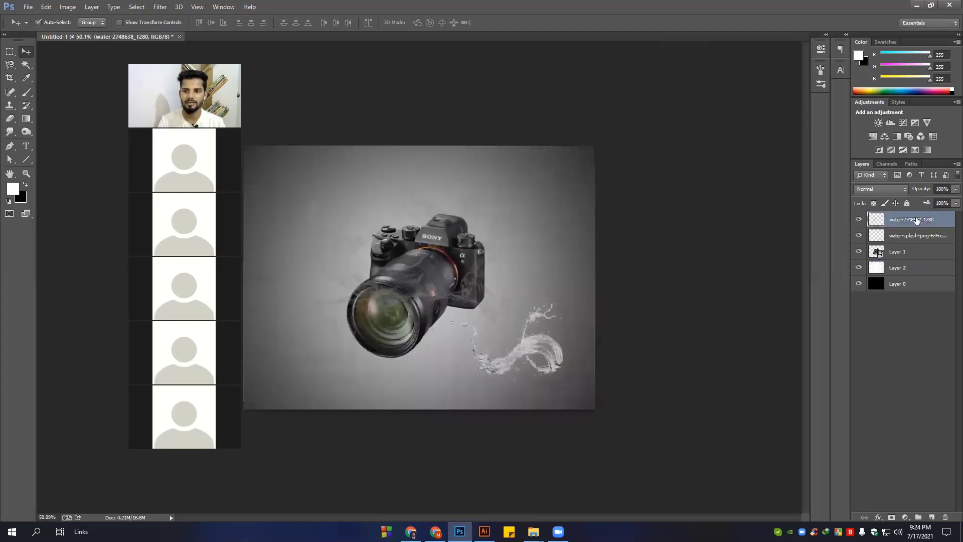
pyautogui.click(858, 219)
pyautogui.click(544, 351)
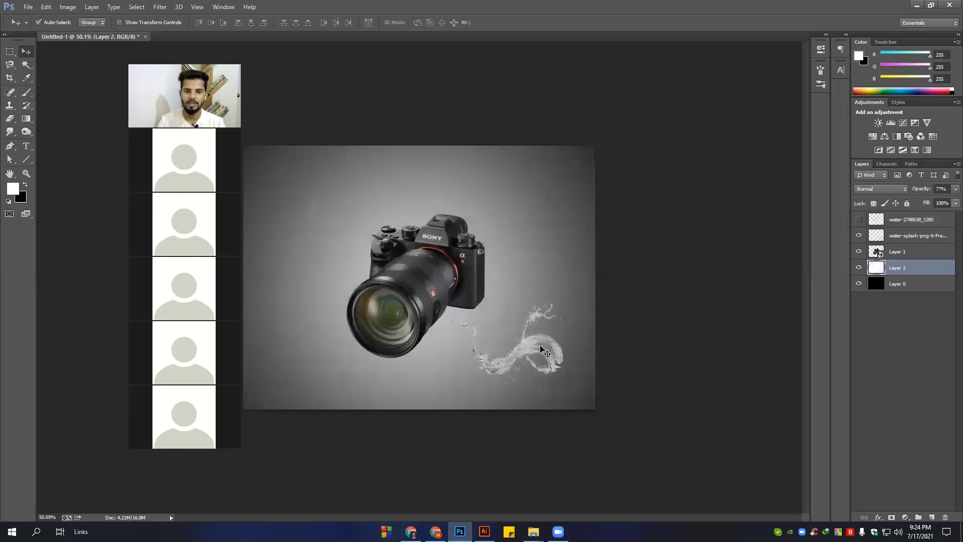
pyautogui.moveTo(522, 327)
pyautogui.mouseDown()
pyautogui.moveTo(462, 267)
pyautogui.moveTo(425, 319)
pyautogui.mouseUp()
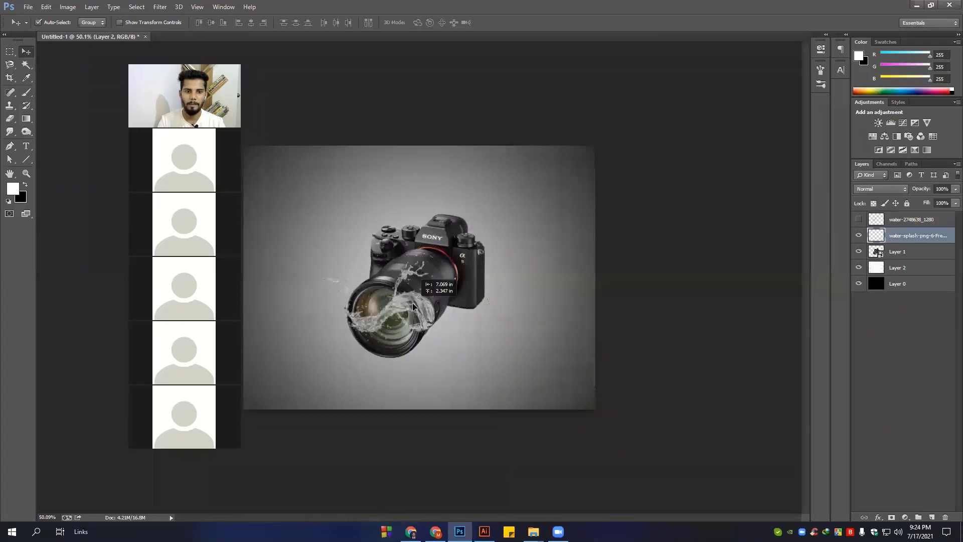
# Enlarge the splash about double, flip it, and position it around the camera
pyautogui.hotkey('ctrl', 't')
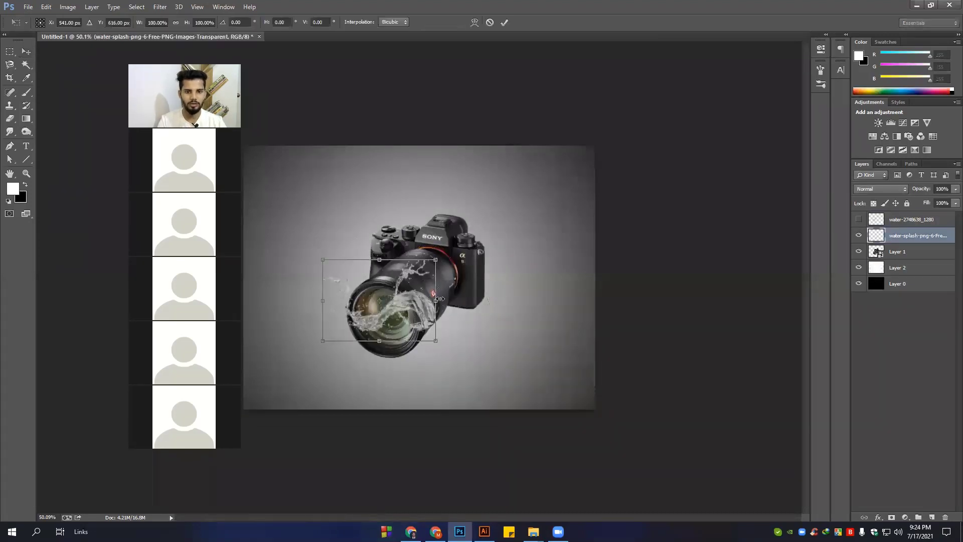
pyautogui.moveTo(434, 257); pyautogui.dragTo(501, 210)
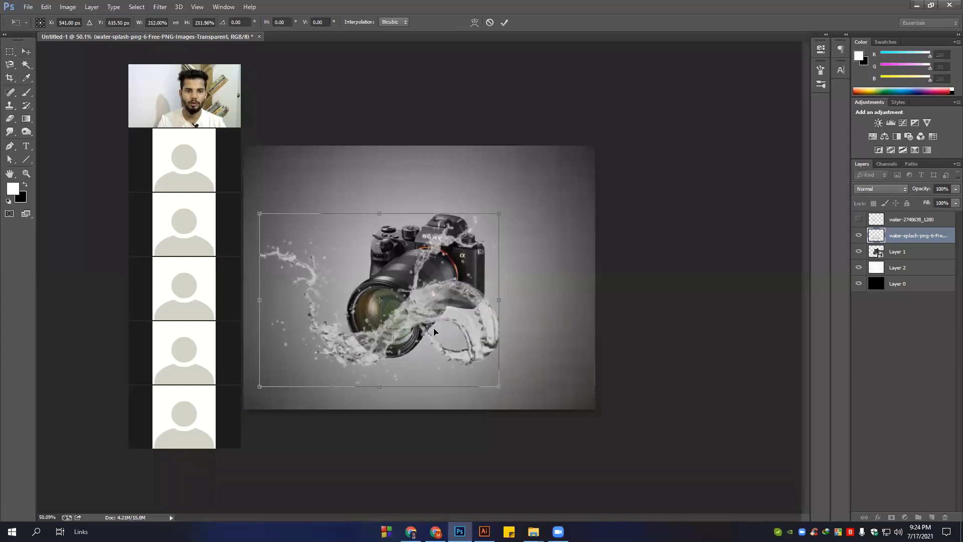
pyautogui.moveTo(434, 327)
pyautogui.mouseDown()
pyautogui.moveTo(454, 308)
pyautogui.moveTo(447, 270)
pyautogui.mouseUp()
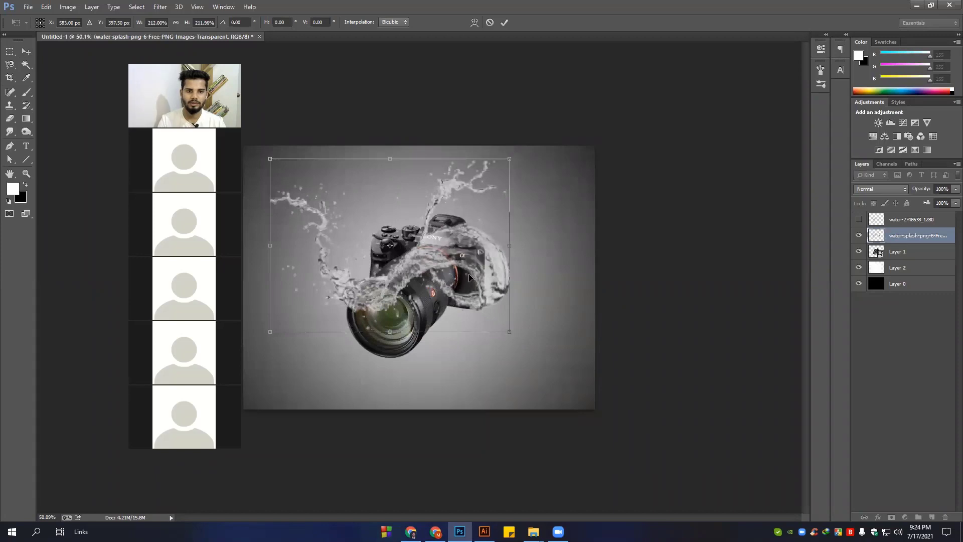
pyautogui.moveTo(465, 257); pyautogui.dragTo(481, 255)
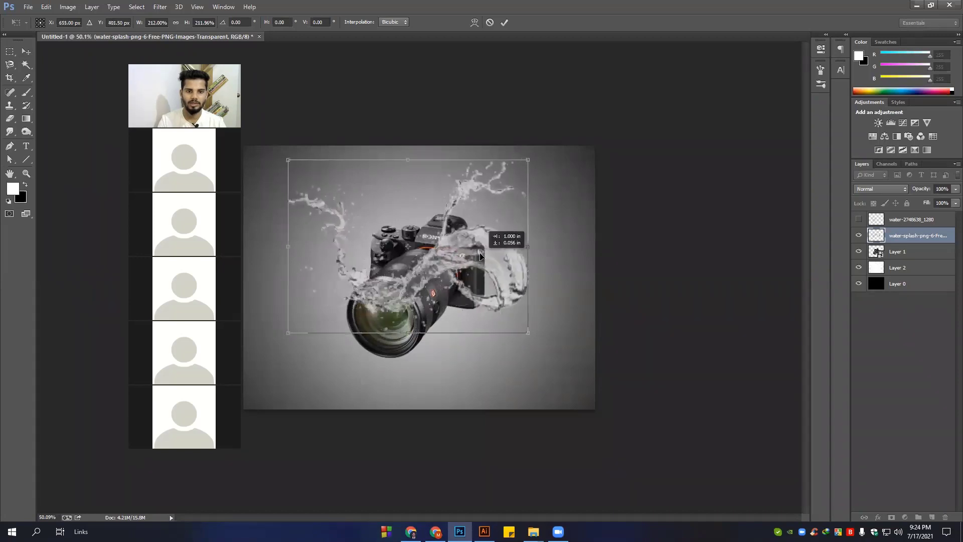
pyautogui.rightClick(481, 255)
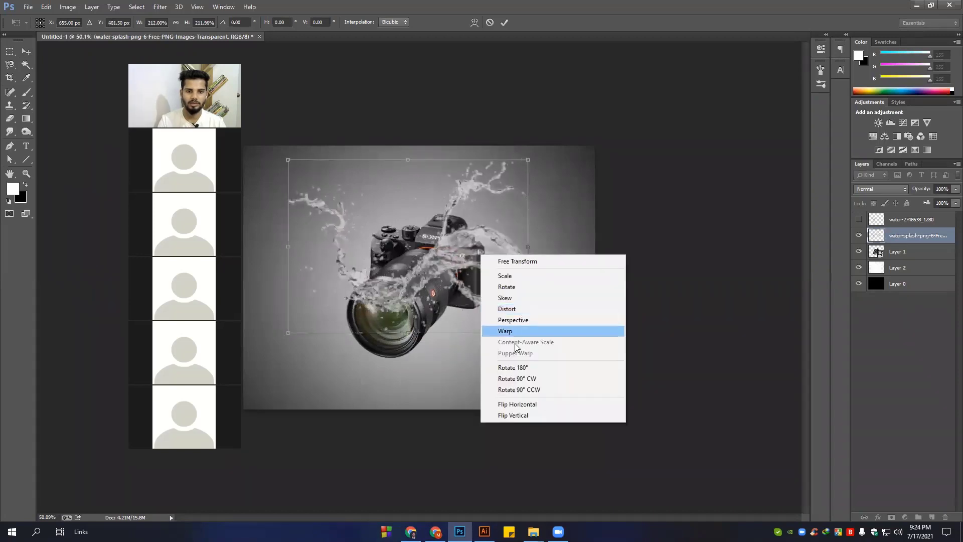
pyautogui.click(521, 405)
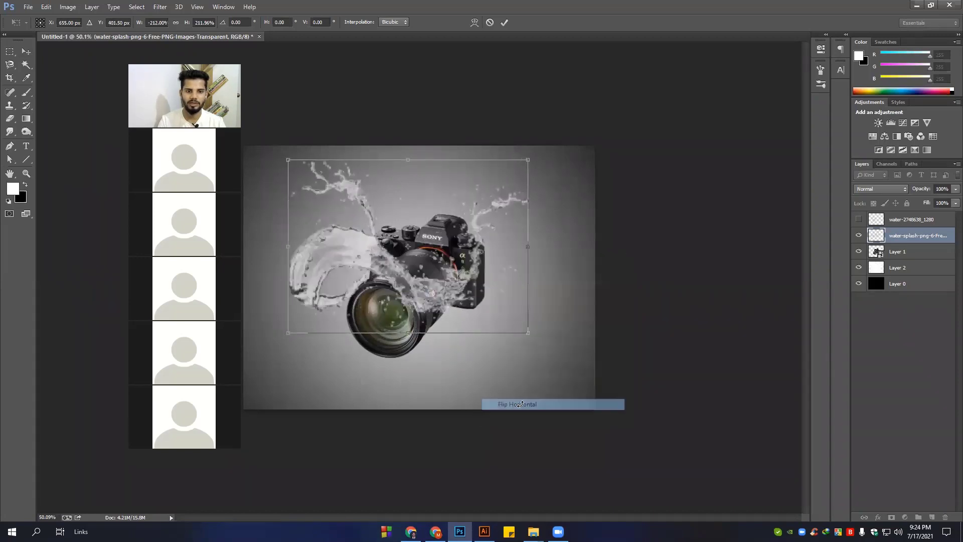
pyautogui.rightClick(469, 270)
pyautogui.click(508, 426)
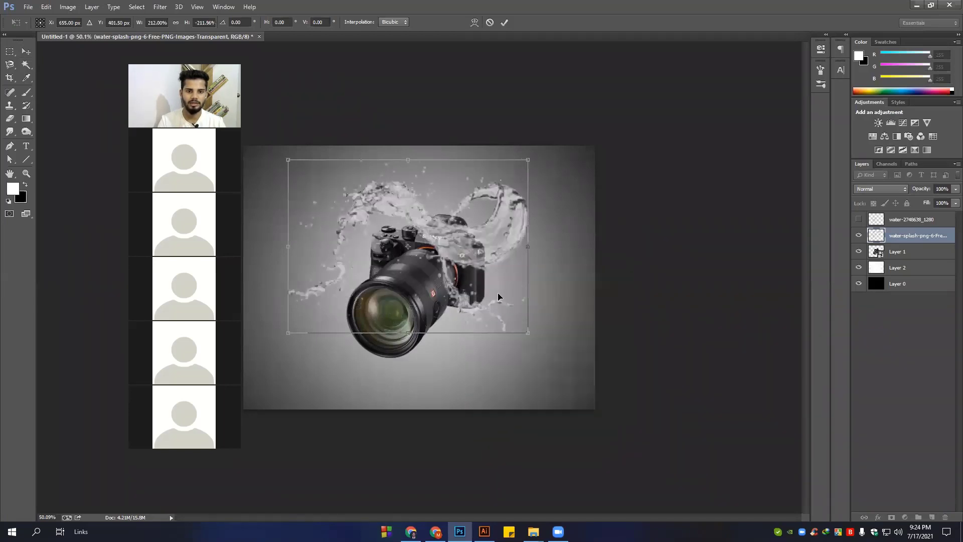
pyautogui.moveTo(490, 257); pyautogui.dragTo(492, 275)
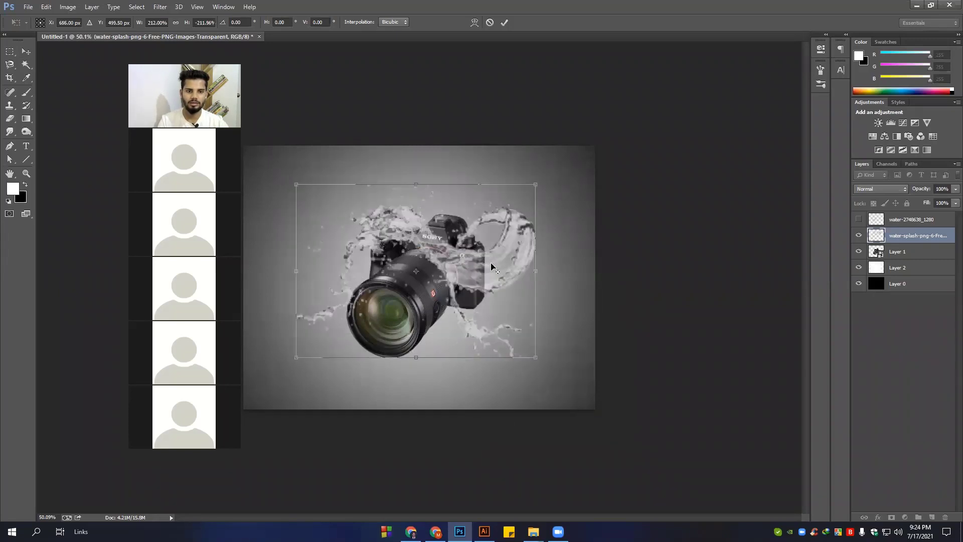
pyautogui.press('Return')
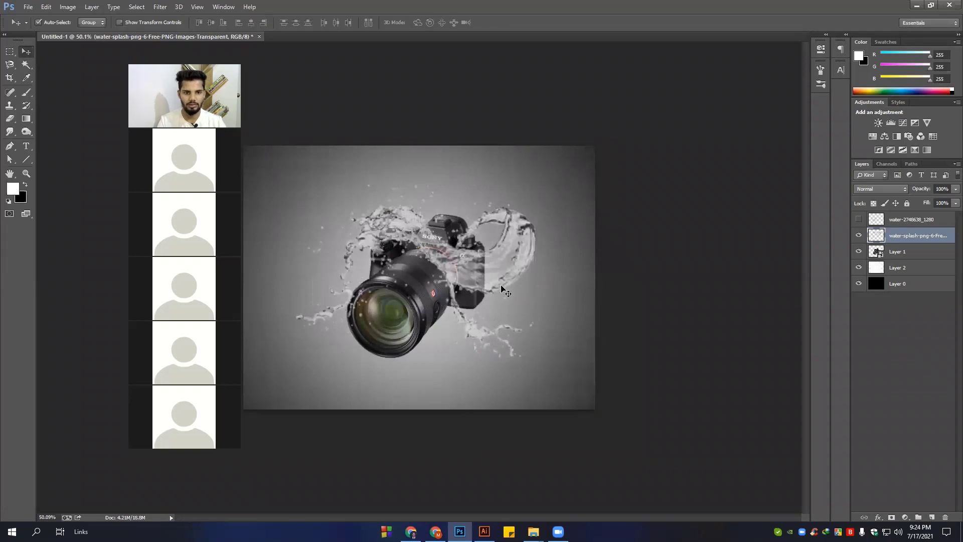
# Undo the previous splash transform, then enlarge the splash to about 200% and tilt it about 13°
pyautogui.hotkey('ctrl', 'z')
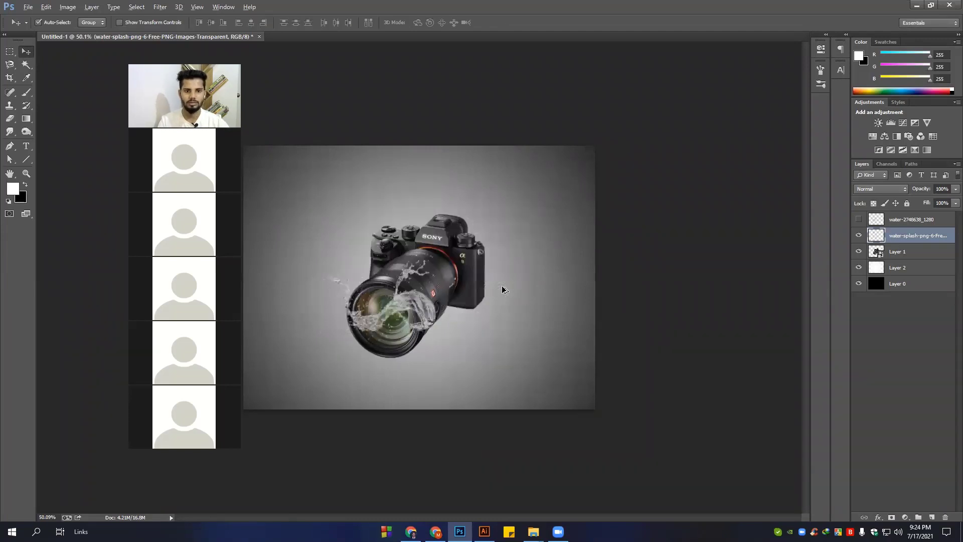
pyautogui.hotkey('ctrl', 't')
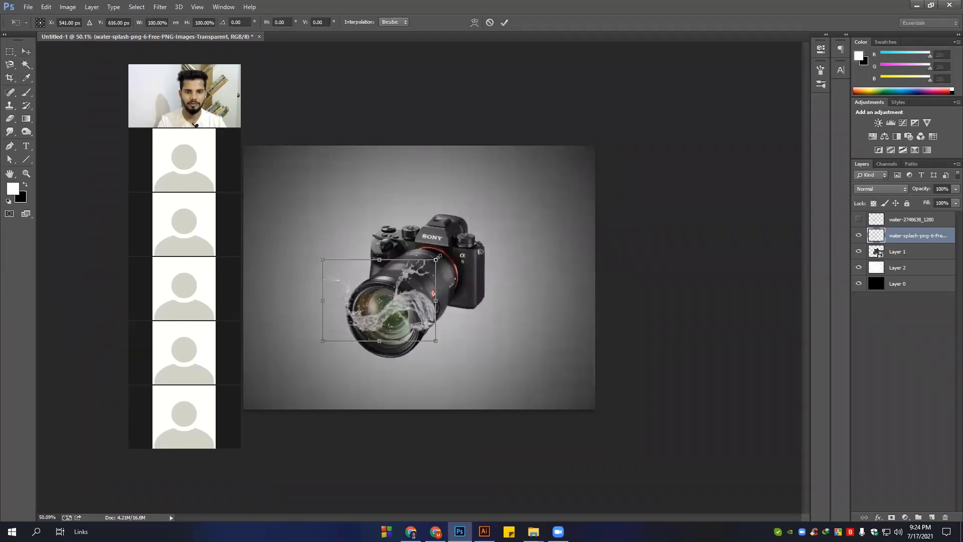
pyautogui.moveTo(438, 258); pyautogui.dragTo(570, 150)
pyautogui.moveTo(495, 260)
pyautogui.mouseDown()
pyautogui.moveTo(490, 210)
pyautogui.moveTo(467, 269)
pyautogui.mouseUp()
pyautogui.moveTo(522, 157); pyautogui.dragTo(518, 148)
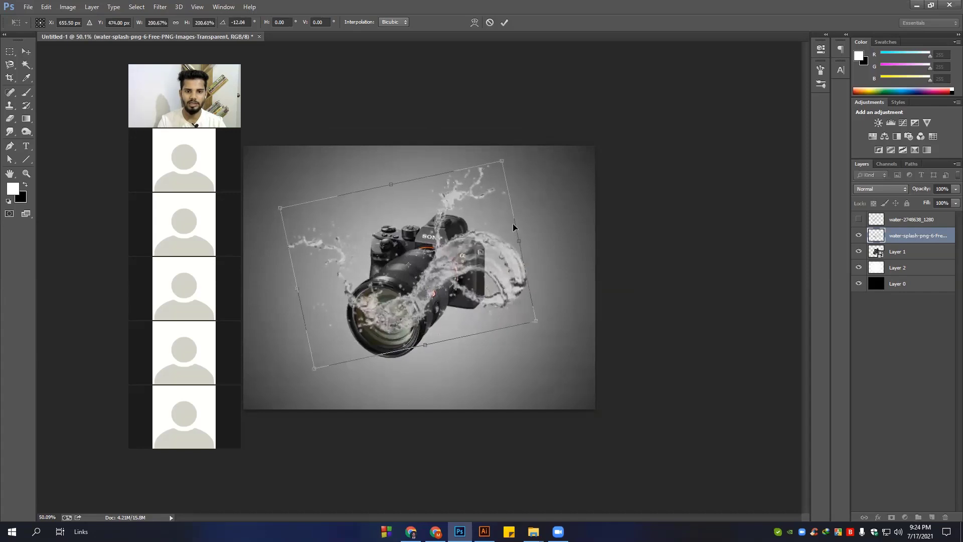
# Flip the splash vertically, move it over the lens, and rotate it 90° counterclockwise
pyautogui.rightClick(483, 231)
pyautogui.click(515, 390)
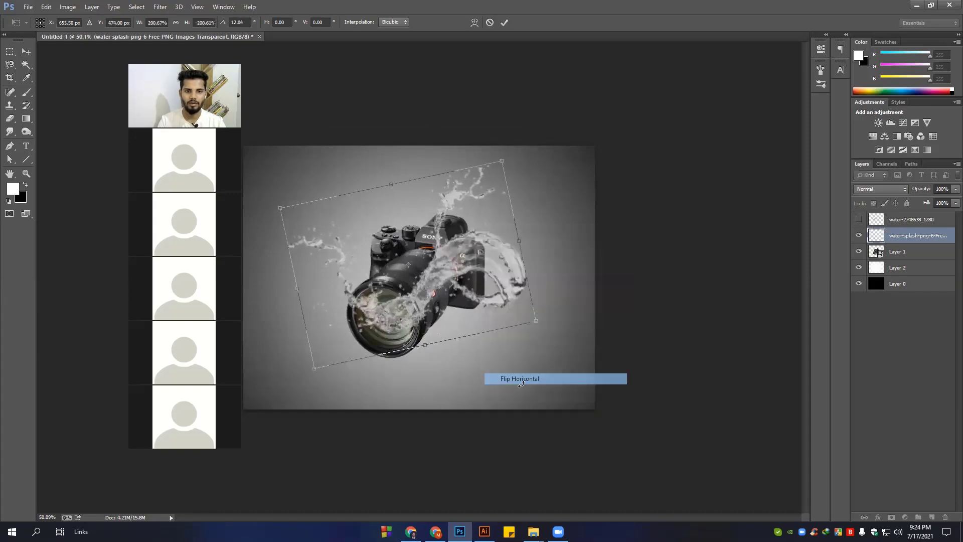
pyautogui.moveTo(432, 262); pyautogui.dragTo(434, 262)
pyautogui.moveTo(430, 257); pyautogui.dragTo(415, 290)
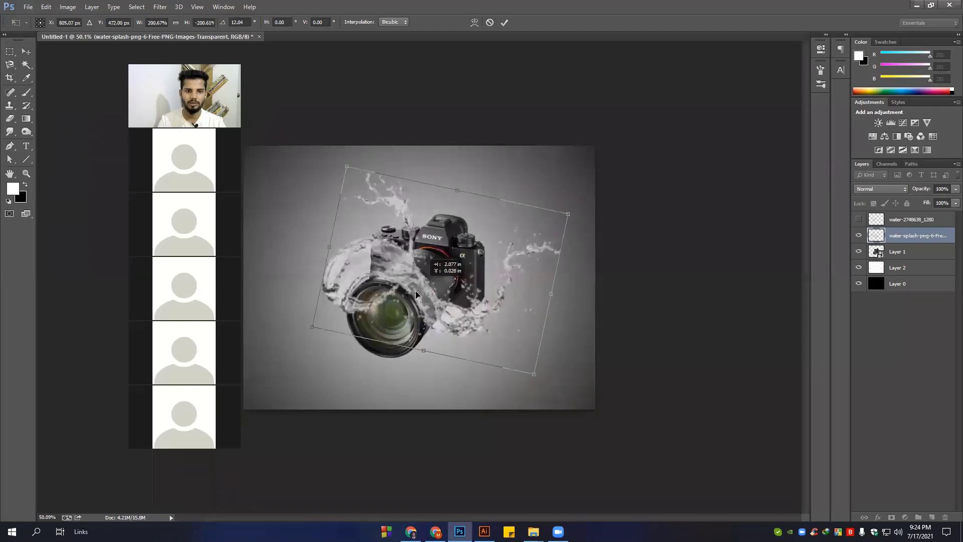
pyautogui.rightClick(415, 290)
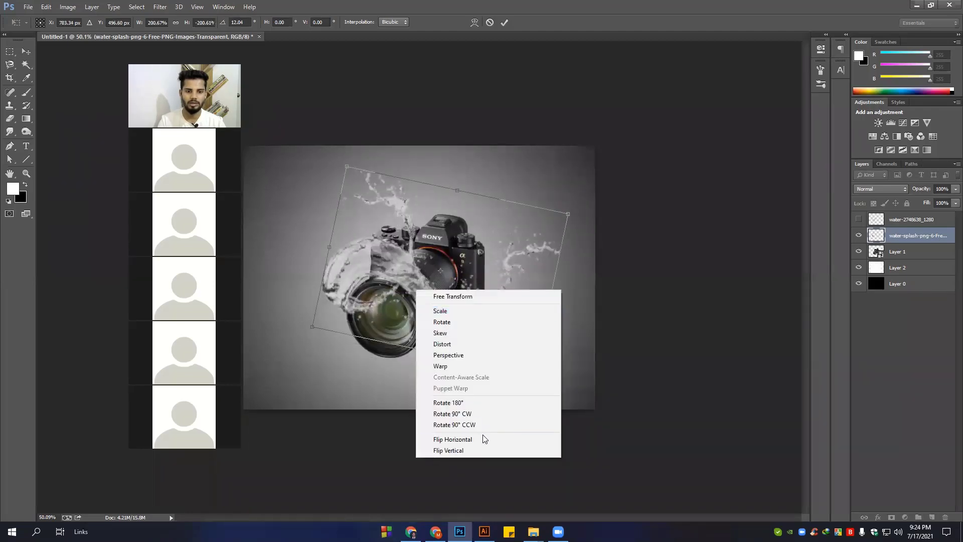
pyautogui.click(465, 424)
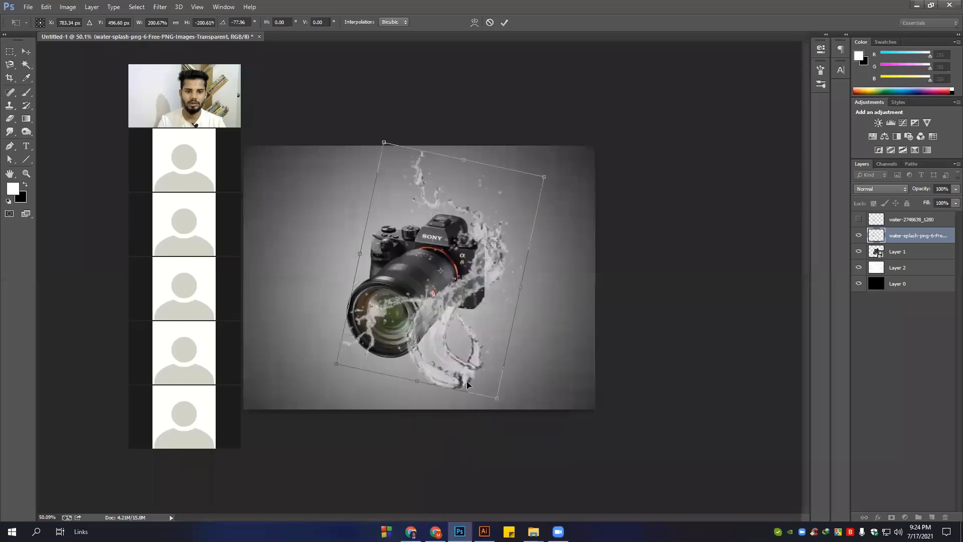
# Stretch and rotate the splash about 40° diagonally across the camera, then apply the transform
pyautogui.moveTo(472, 291); pyautogui.dragTo(447, 269)
pyautogui.moveTo(561, 150)
pyautogui.mouseDown()
pyautogui.moveTo(625, 351)
pyautogui.moveTo(612, 404)
pyautogui.mouseUp()
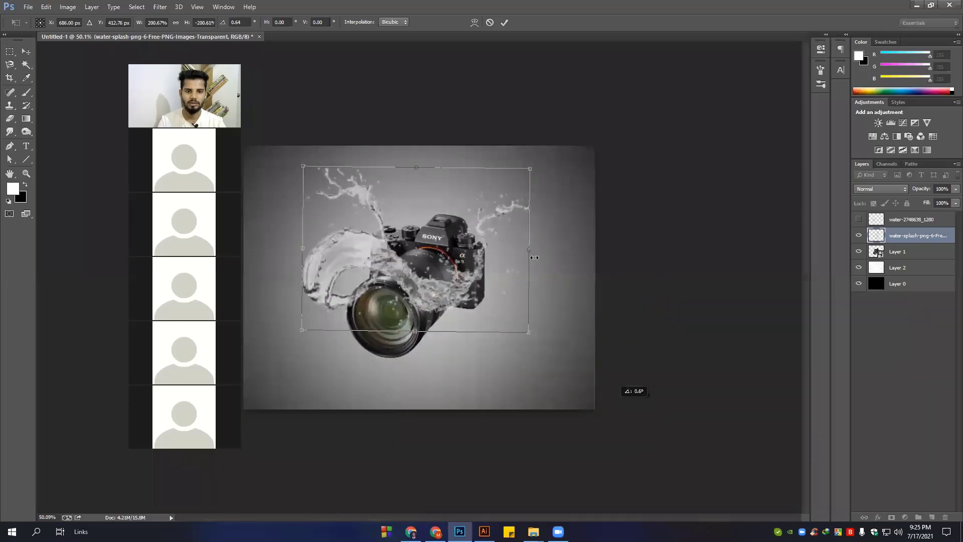
pyautogui.moveTo(601, 260)
pyautogui.mouseDown()
pyautogui.moveTo(645, 253)
pyautogui.moveTo(342, 255)
pyautogui.moveTo(425, 245)
pyautogui.mouseUp()
pyautogui.moveTo(499, 245)
pyautogui.mouseDown()
pyautogui.moveTo(580, 246)
pyautogui.moveTo(491, 264)
pyautogui.moveTo(494, 248)
pyautogui.mouseUp()
pyautogui.moveTo(567, 168); pyautogui.dragTo(419, 311)
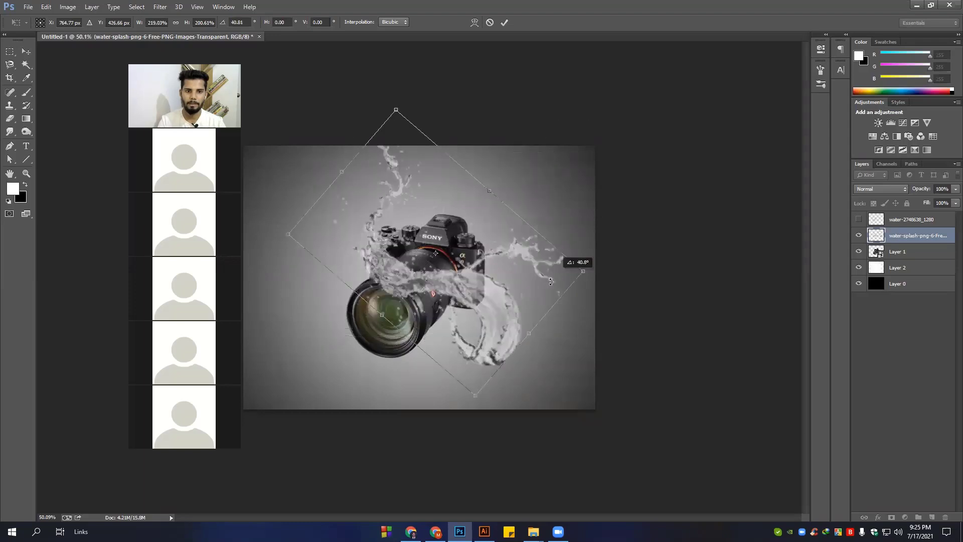
pyautogui.moveTo(397, 256)
pyautogui.mouseDown()
pyautogui.moveTo(410, 253)
pyautogui.moveTo(409, 274)
pyautogui.mouseUp()
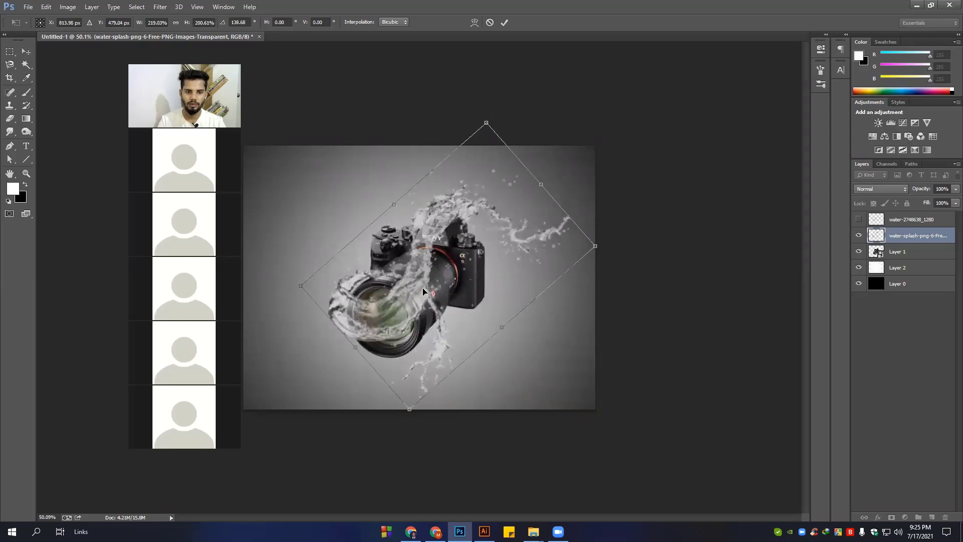
pyautogui.press('Return')
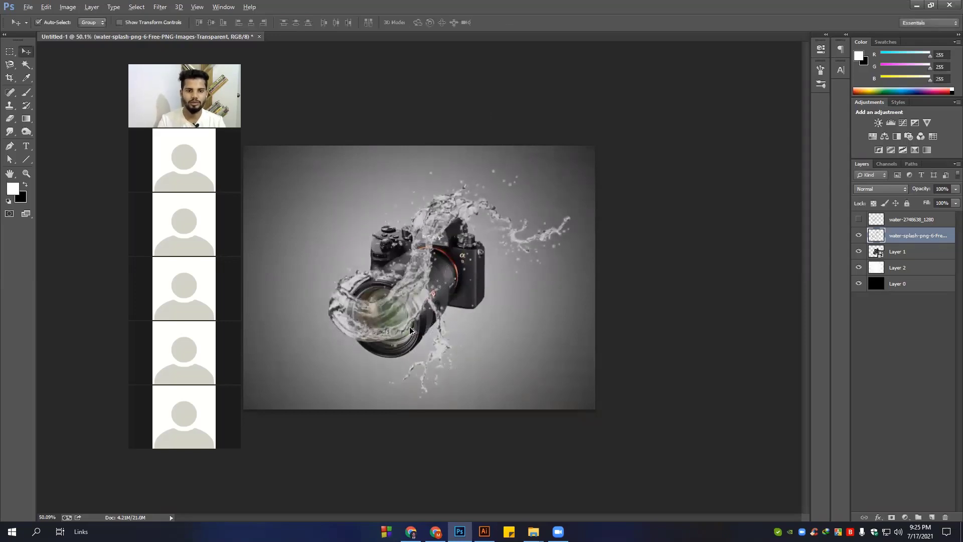
pyautogui.hotkey('ctrl', '+')
pyautogui.press('alt')
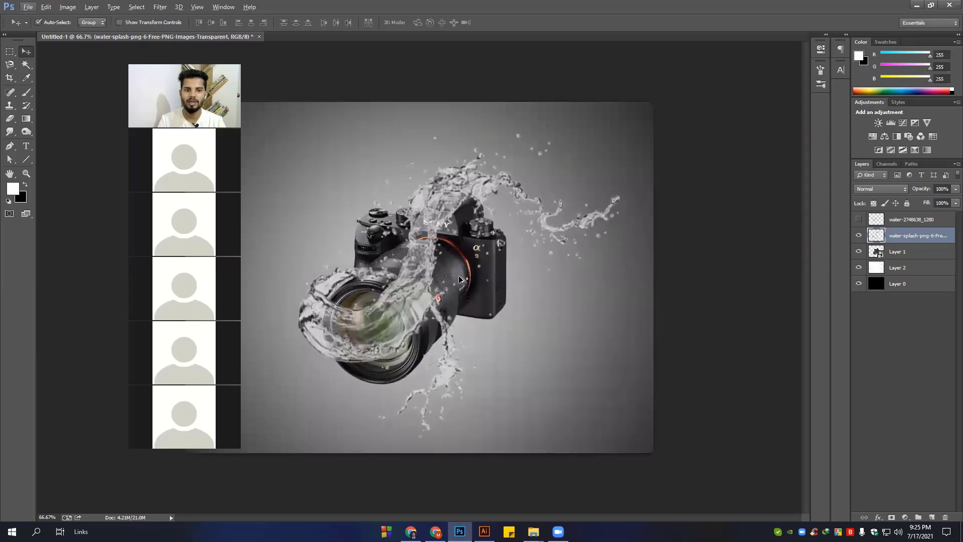
pyautogui.hotkey('ctrl', '-')
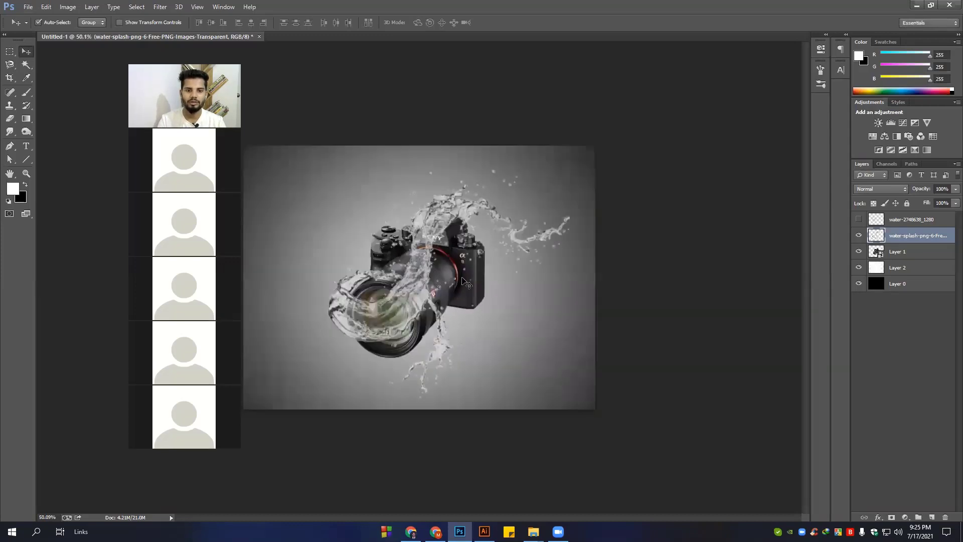
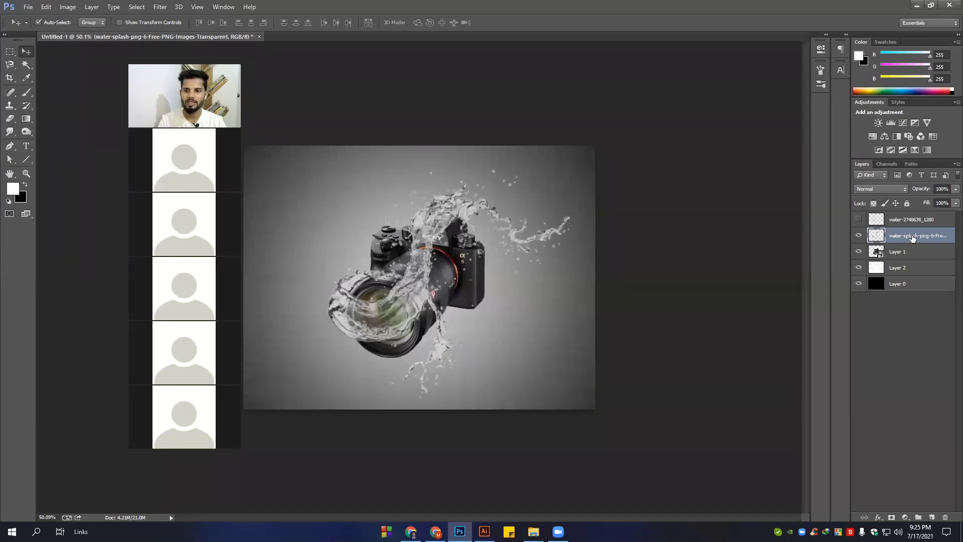
# Add a layer mask to the water-splash layer and load Layer 1's camera outline as a selection
pyautogui.click(858, 235)
pyautogui.click(892, 518)
pyautogui.click(876, 252)
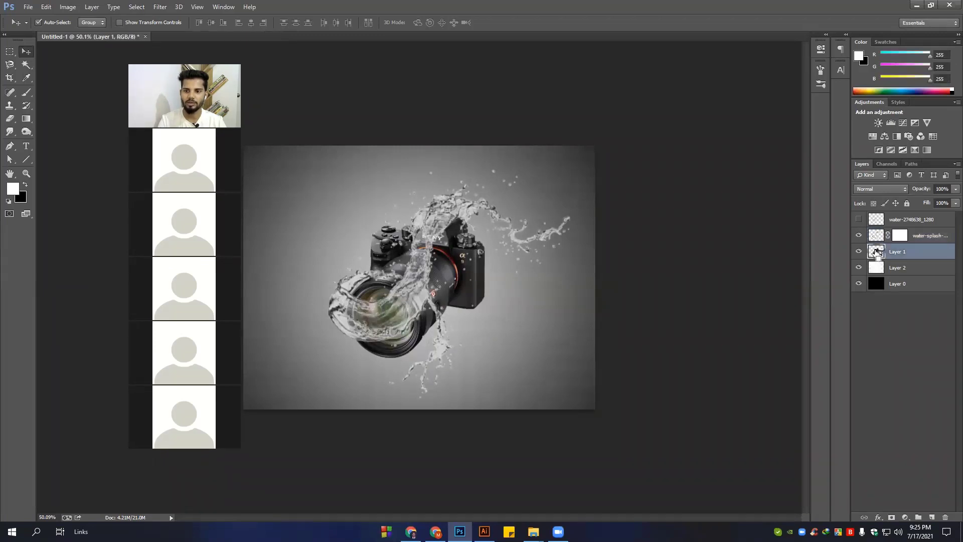
pyautogui.keyDown('ctrl'); pyautogui.click(874, 251); pyautogui.keyUp('ctrl')
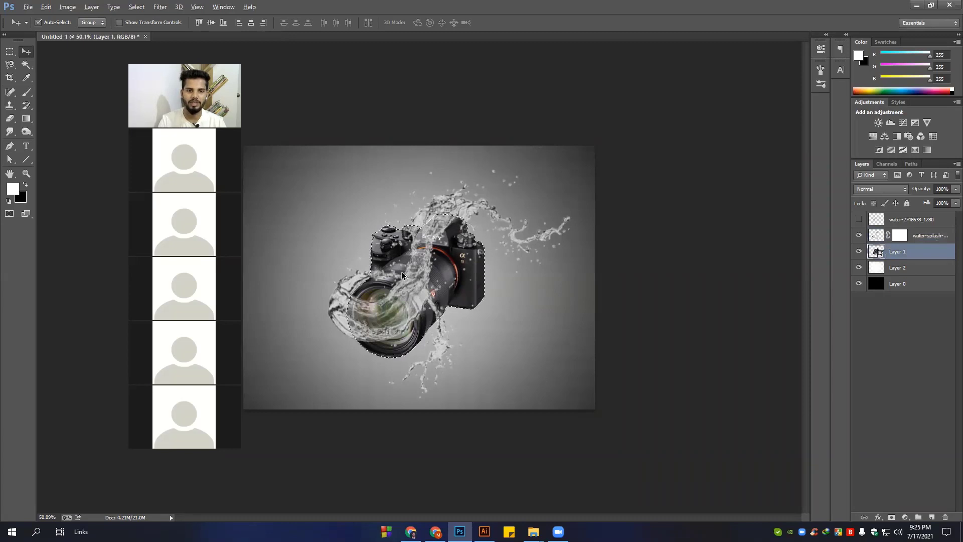
# Fit the image on screen, pick the Brush tool and target the splash layer's mask
pyautogui.hotkey('ctrl', '0')
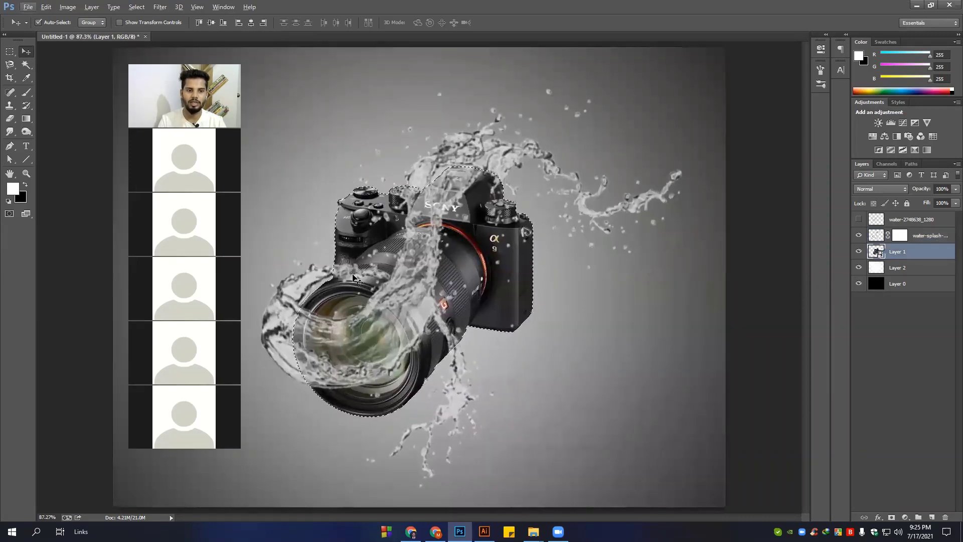
pyautogui.scroll(-2, 404, 326)
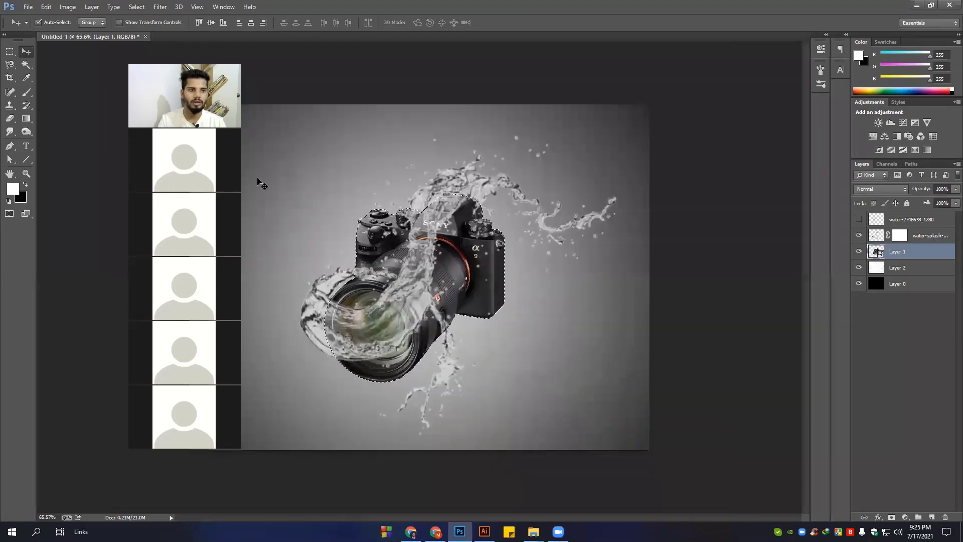
pyautogui.click(26, 92)
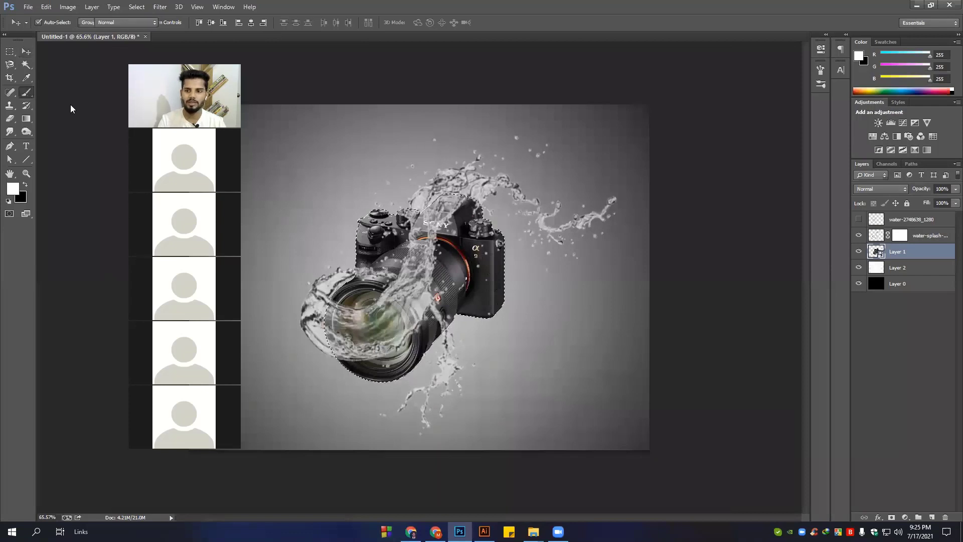
pyautogui.click(900, 235)
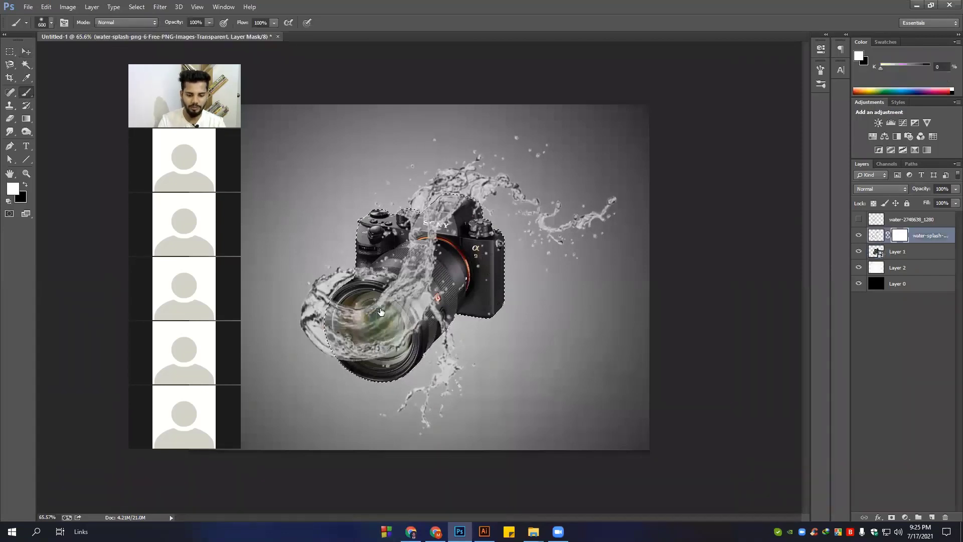
# Paint black on the mask with an enlarged brush to hide splash over the camera lens and body
pyautogui.press(']')
pyautogui.press(']')
pyautogui.press(']')
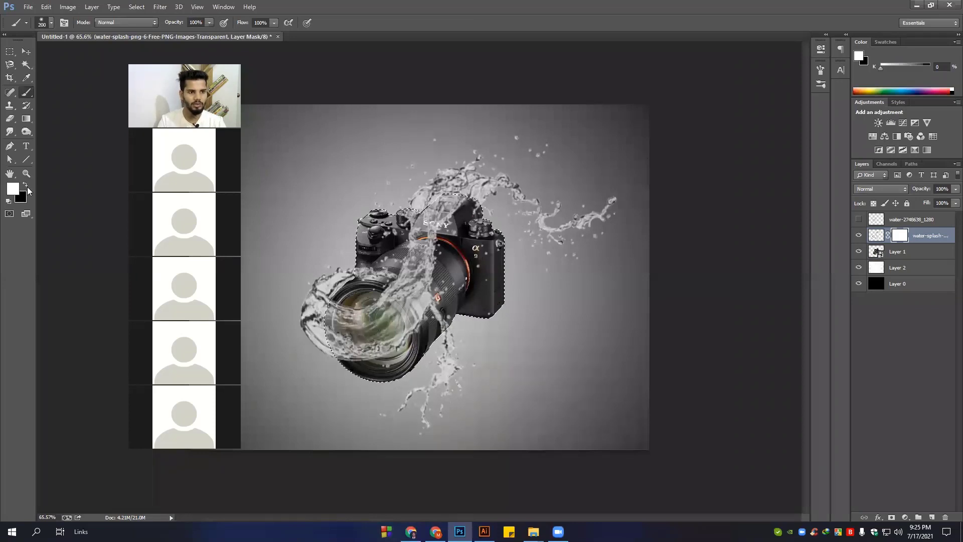
pyautogui.press('x')
pyautogui.moveTo(349, 317)
pyautogui.mouseDown()
pyautogui.moveTo(418, 243)
pyautogui.moveTo(442, 244)
pyautogui.moveTo(478, 223)
pyautogui.moveTo(406, 233)
pyautogui.moveTo(471, 233)
pyautogui.moveTo(404, 290)
pyautogui.moveTo(387, 234)
pyautogui.moveTo(466, 246)
pyautogui.moveTo(423, 280)
pyautogui.moveTo(386, 341)
pyautogui.moveTo(421, 306)
pyautogui.mouseUp()
pyautogui.scroll(2, 413, 260)
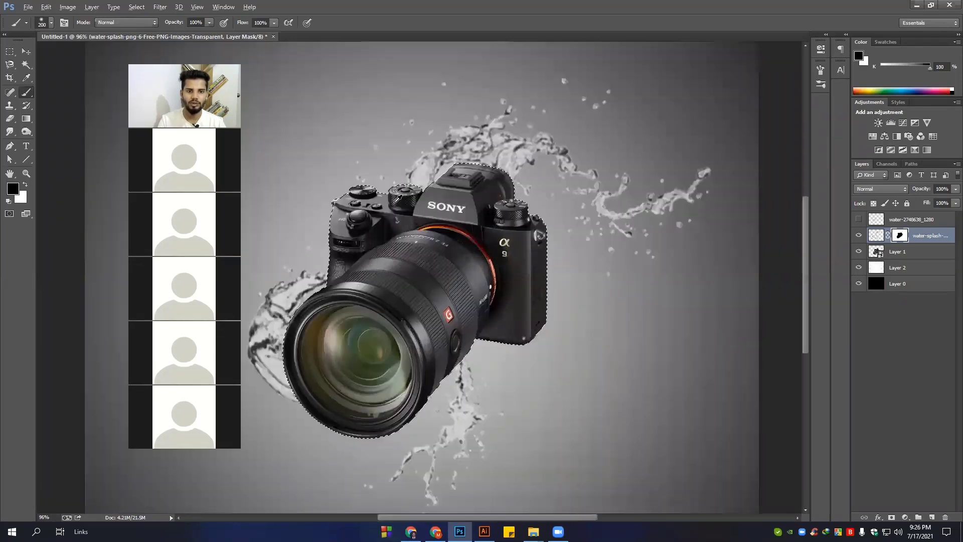
pyautogui.scroll(-1, 432, 255)
pyautogui.scroll(2, 434, 253)
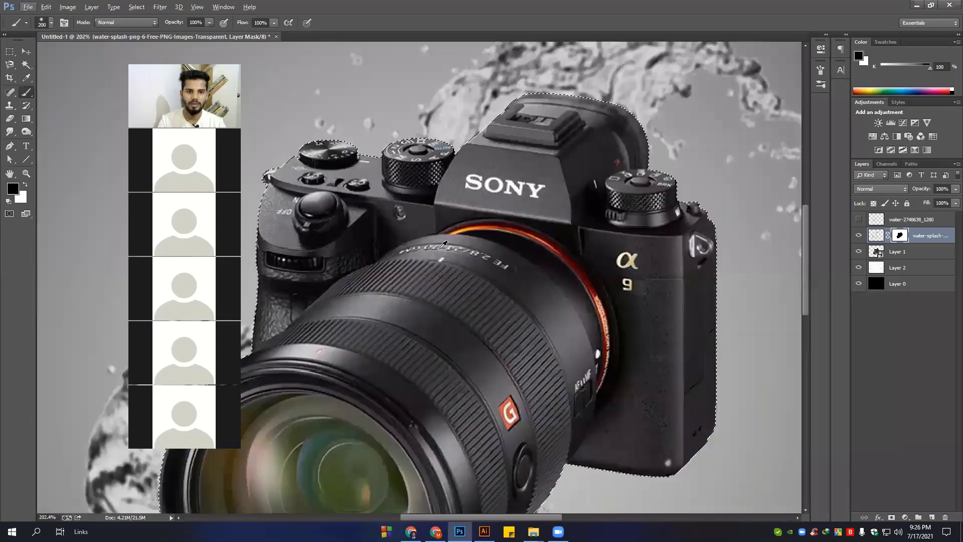
pyautogui.scroll(-3, 439, 250)
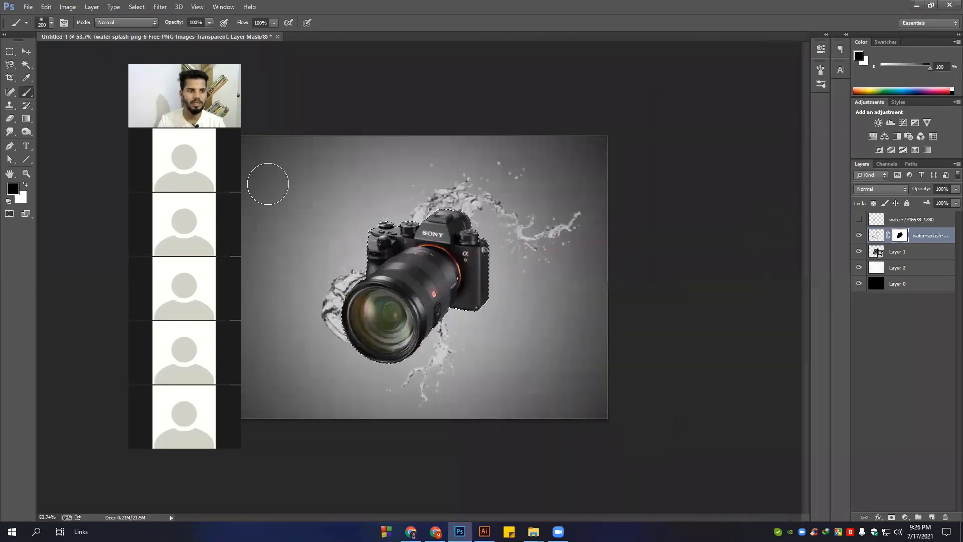
# Paint white with a much smaller brush to restore some splash over the upper lens
pyautogui.rightClick(31, 95)
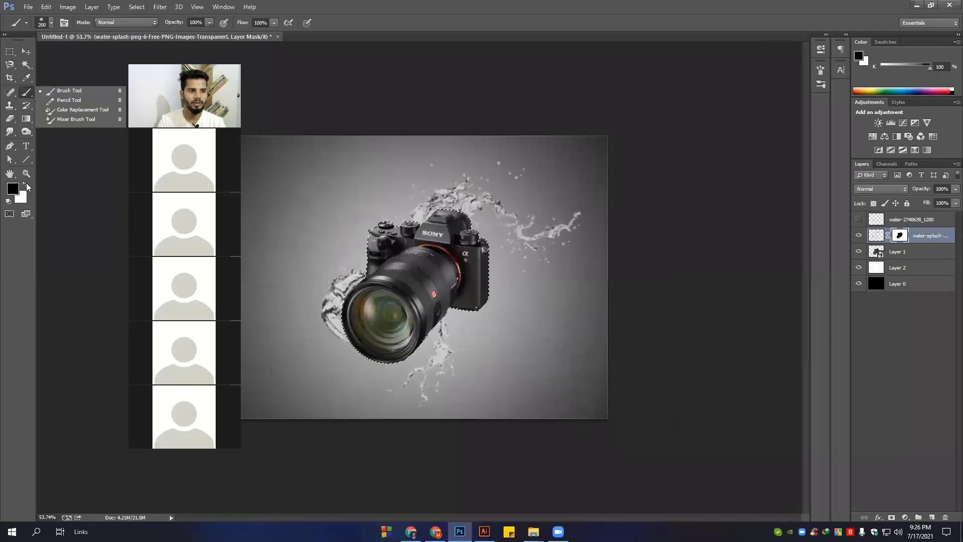
pyautogui.click(25, 184)
pyautogui.press('[')
pyautogui.press('[')
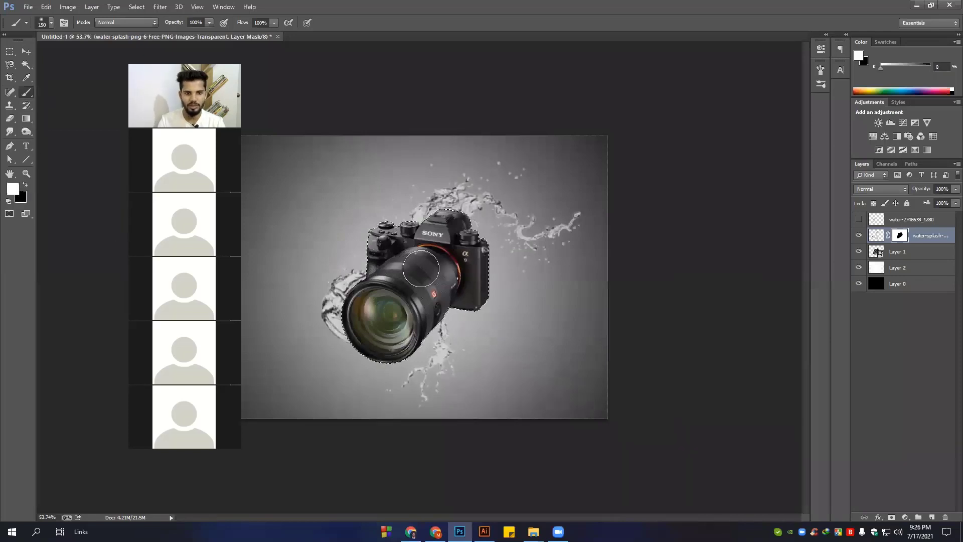
pyautogui.moveTo(417, 268); pyautogui.dragTo(419, 265)
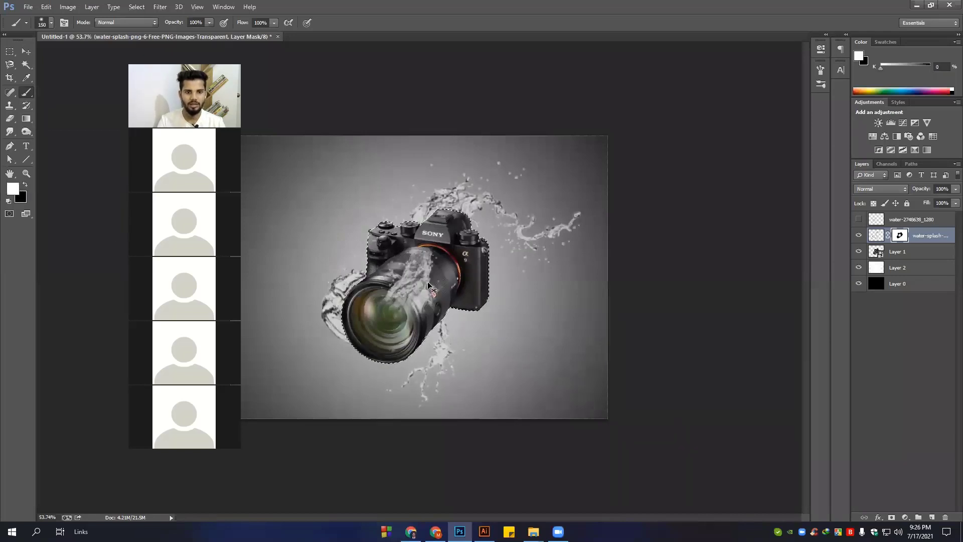
pyautogui.scroll(2, 427, 282)
pyautogui.scroll(1, 386, 273)
pyautogui.hotkey('ctrl', 'z')
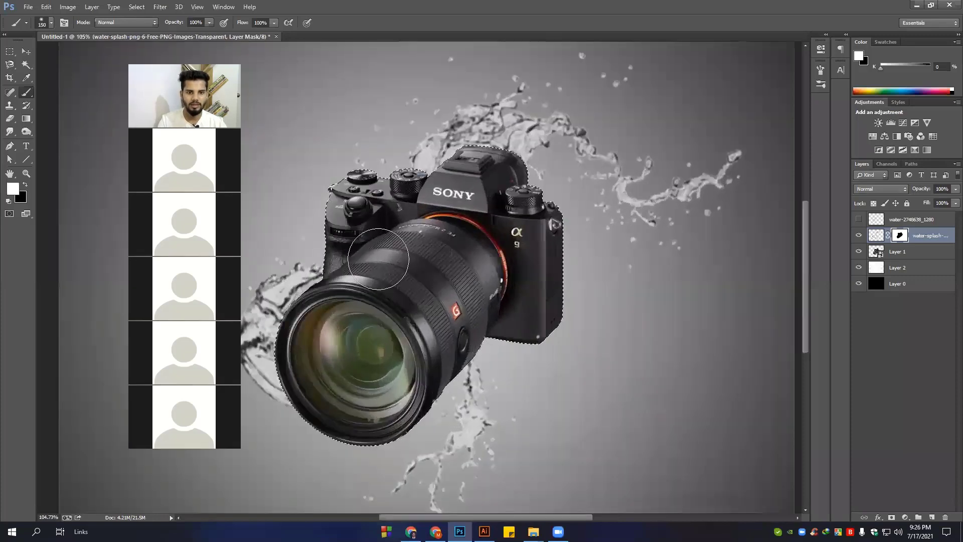
pyautogui.scroll(1, 377, 248)
pyautogui.press('[')
pyautogui.press('[')
pyautogui.press('[')
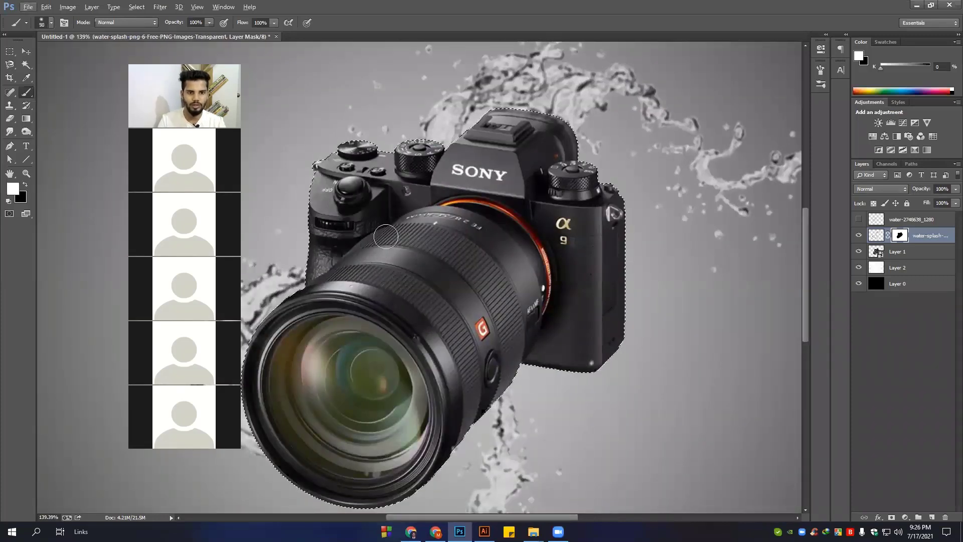
pyautogui.moveTo(372, 275); pyautogui.dragTo(377, 230)
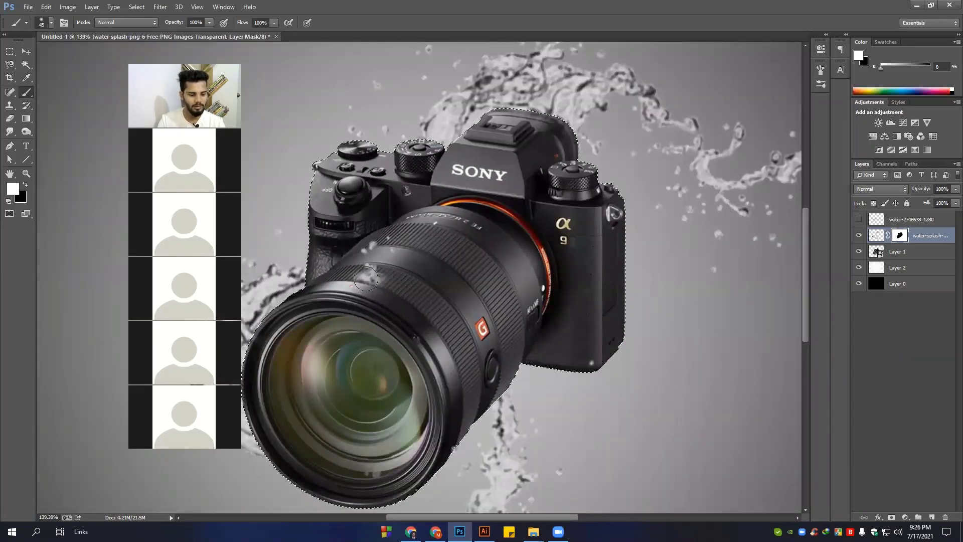
# Refine the mask, removing splash from the upper lens in black and undoing a lens-top restore
pyautogui.press('x')
pyautogui.moveTo(356, 274); pyautogui.dragTo(389, 271)
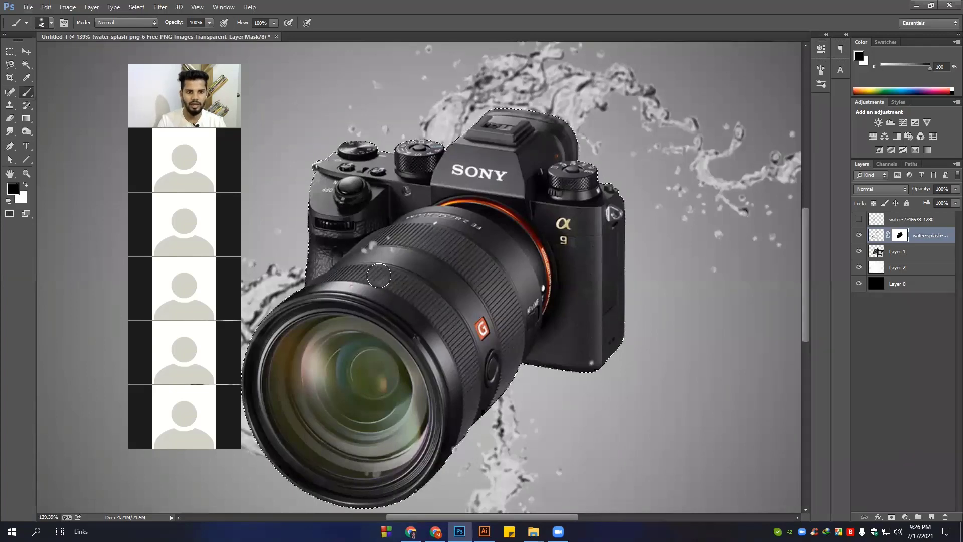
pyautogui.scroll(-1, 390, 243)
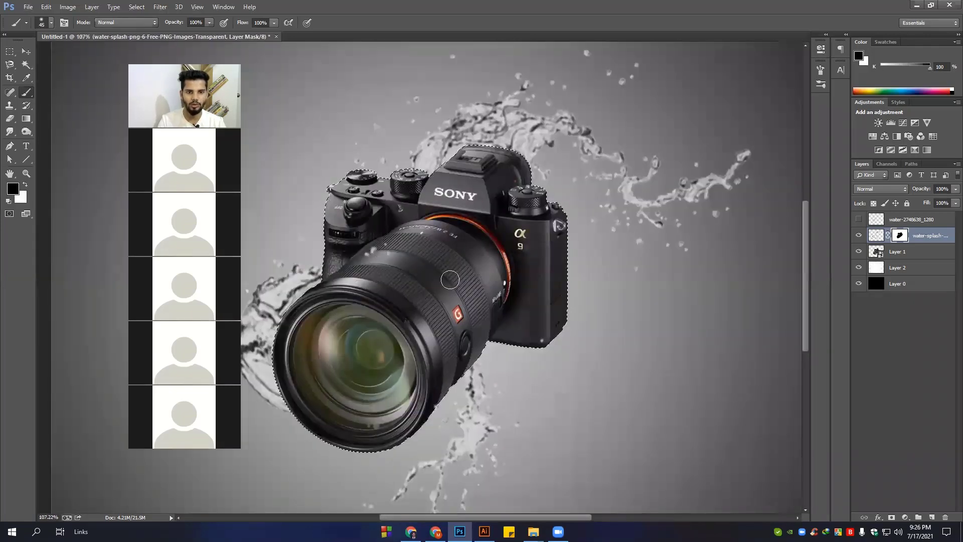
pyautogui.scroll(1, 466, 269)
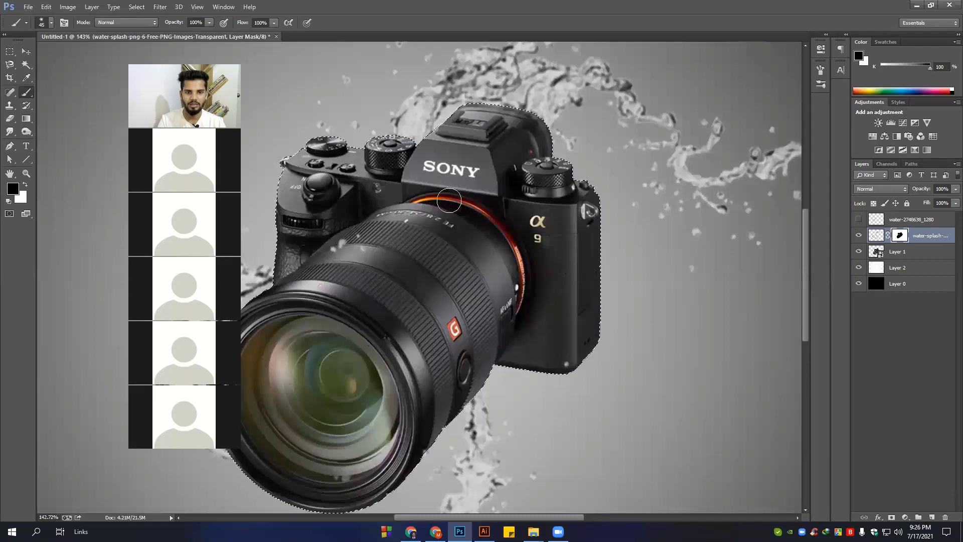
pyautogui.press('x')
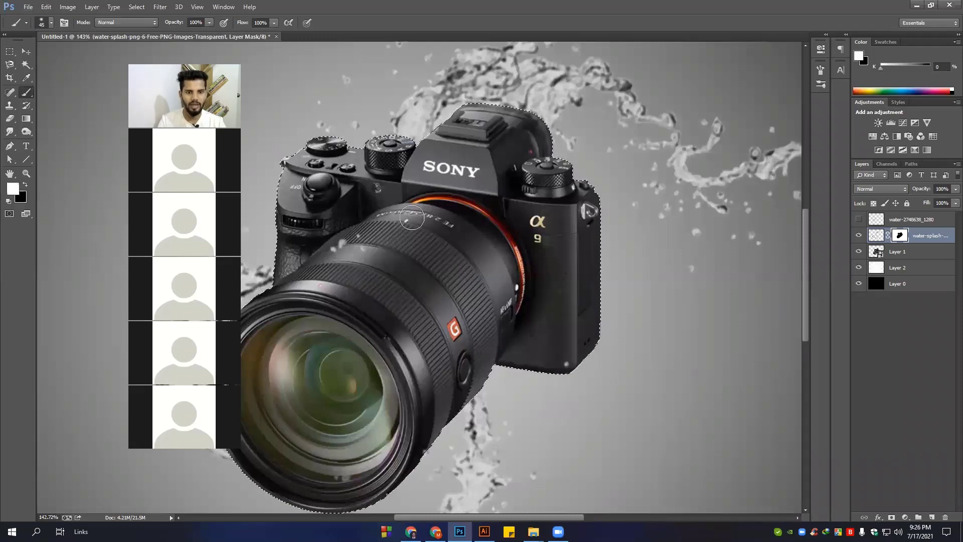
pyautogui.moveTo(402, 213)
pyautogui.mouseDown()
pyautogui.moveTo(435, 228)
pyautogui.moveTo(454, 211)
pyautogui.mouseUp()
pyautogui.hotkey('ctrl', 'z')
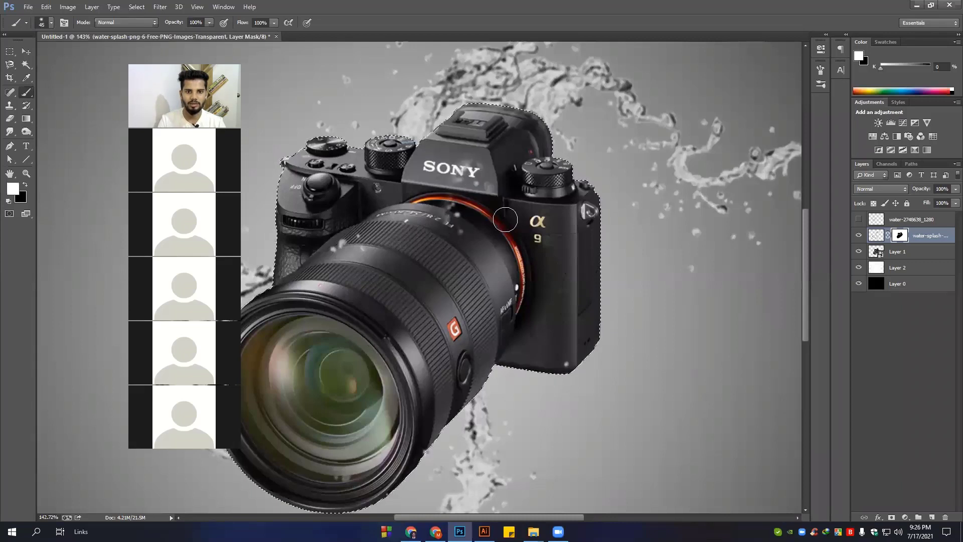
pyautogui.scroll(-1, 502, 218)
pyautogui.scroll(-1, 426, 248)
pyautogui.scroll(-1, 422, 249)
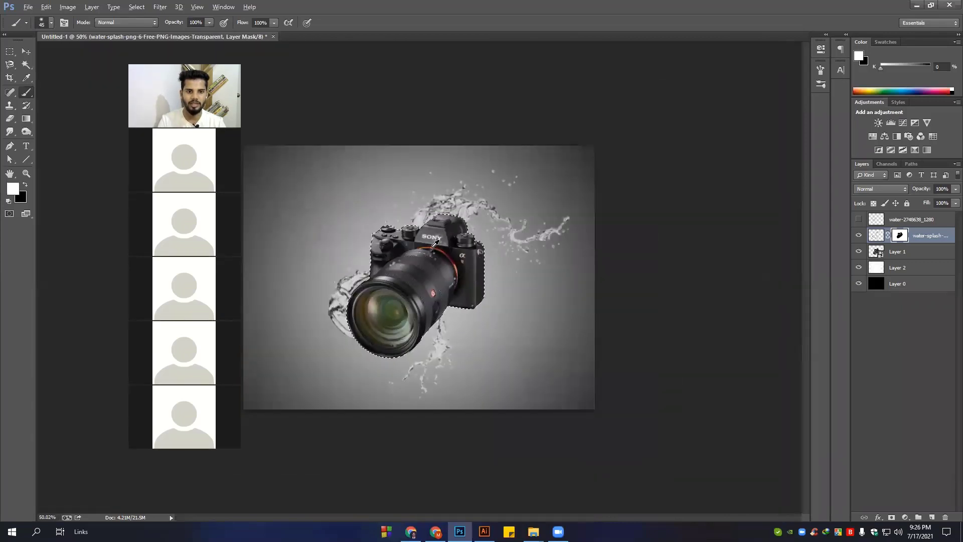
pyautogui.scroll(-1, 424, 250)
pyautogui.scroll(-1, 441, 255)
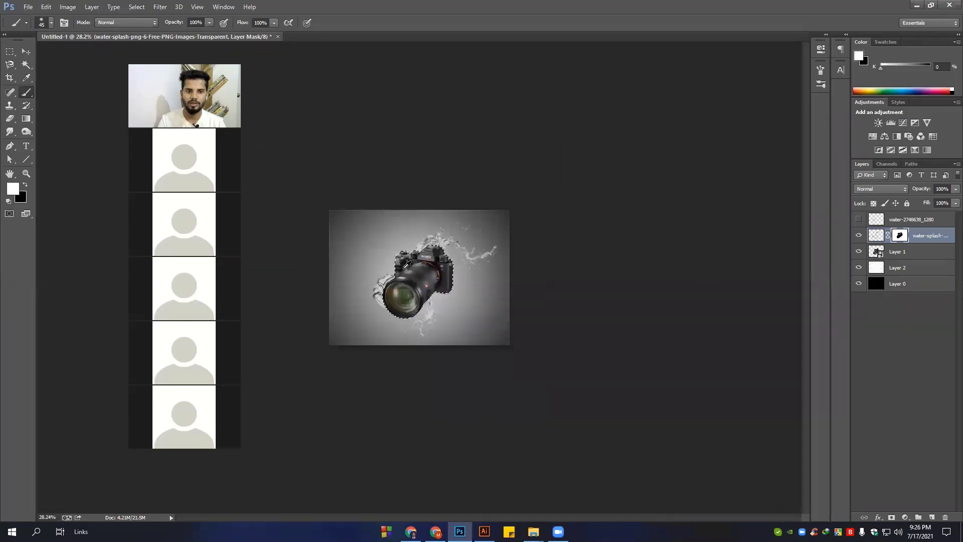
pyautogui.scroll(1, 369, 231)
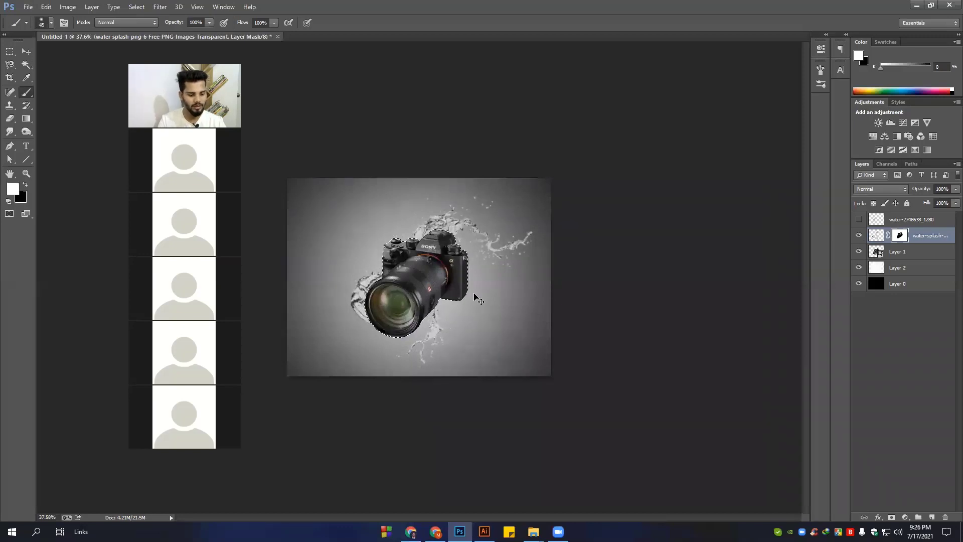
# Show the water-2748638_1280 texture layer and nudge it slightly right and down
pyautogui.press('v')
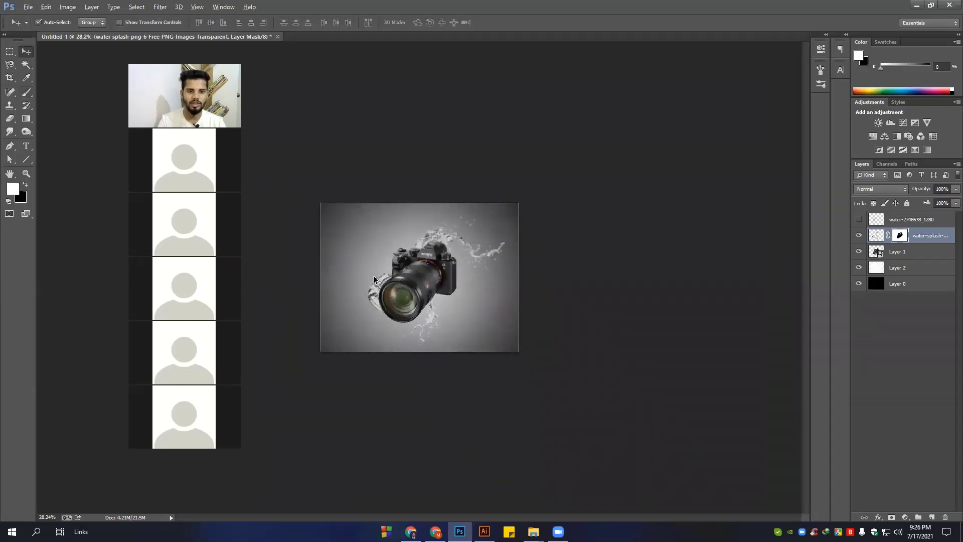
pyautogui.scroll(3, 460, 247)
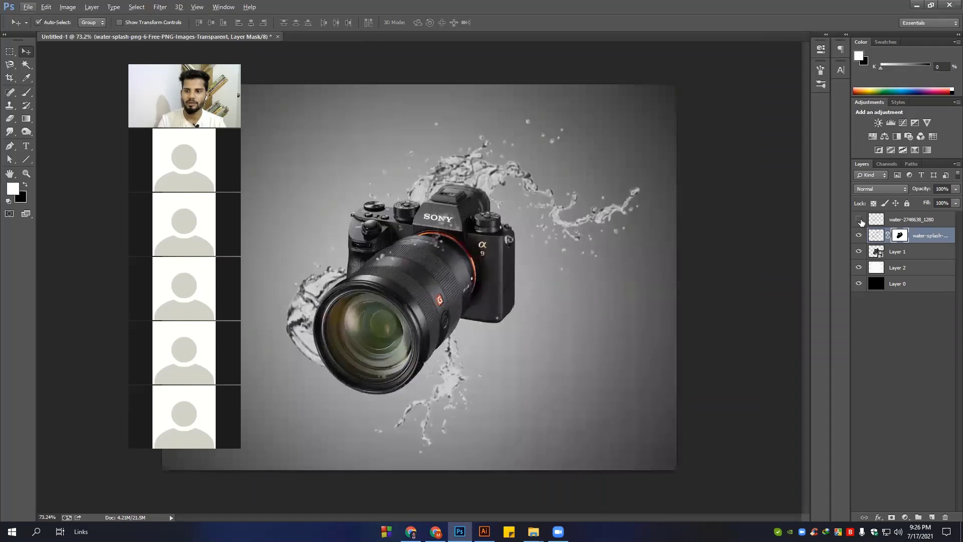
pyautogui.click(859, 220)
pyautogui.click(912, 221)
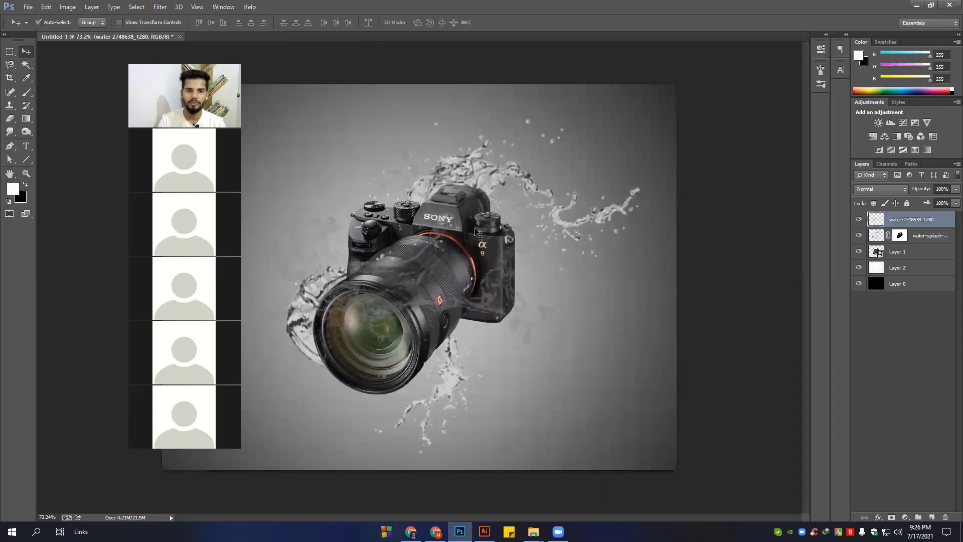
pyautogui.moveTo(418, 283); pyautogui.dragTo(439, 292)
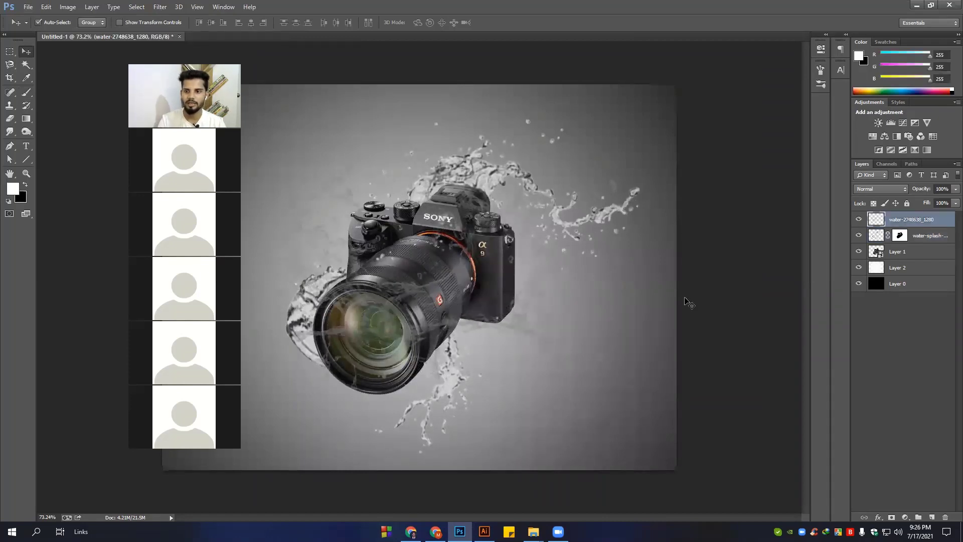
pyautogui.scroll(-2, 696, 387)
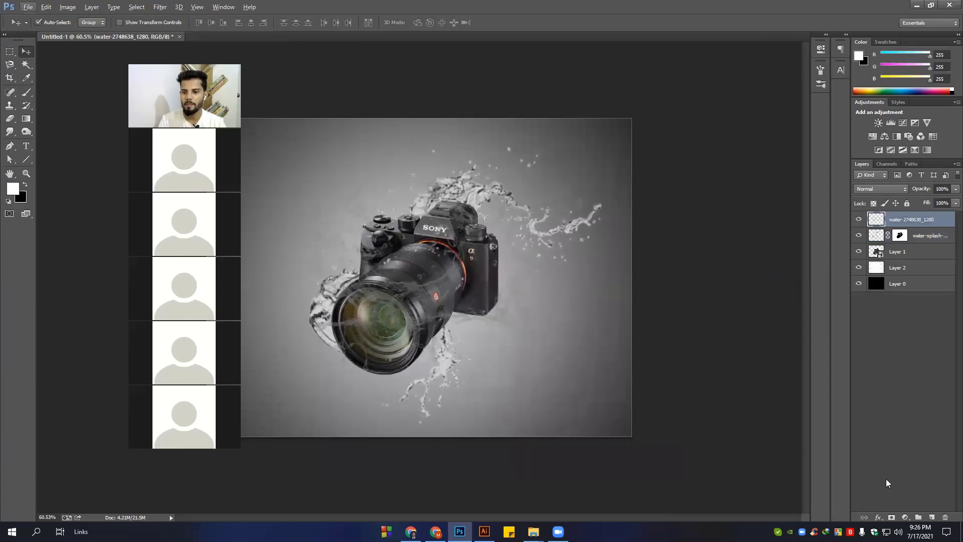
# Try a Brightness/Contrast adjustment at contrast 60, then delete the adjustment layer
pyautogui.click(904, 518)
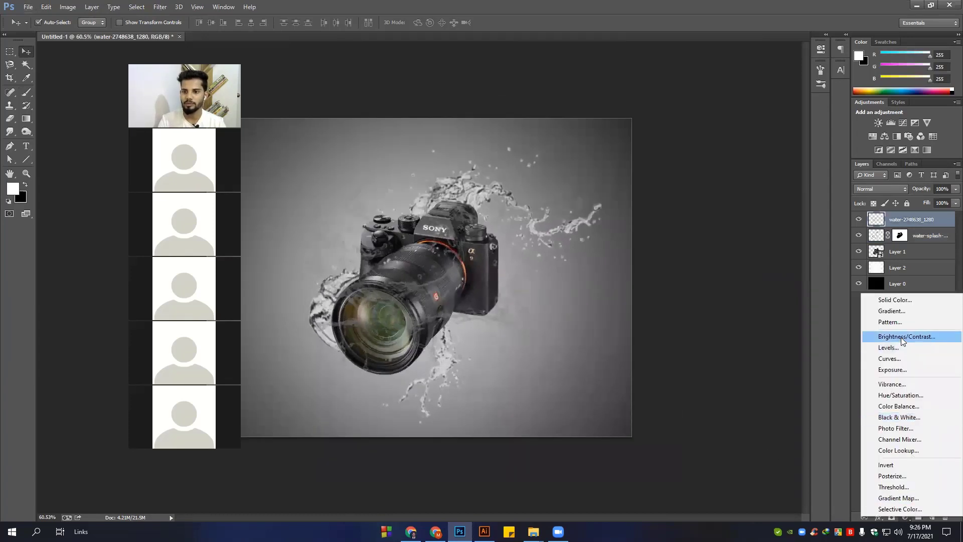
pyautogui.click(901, 336)
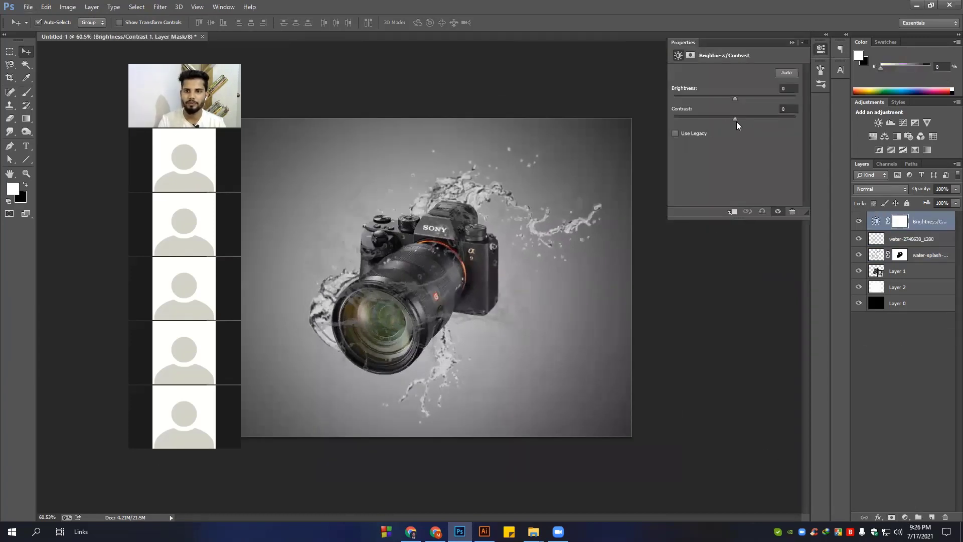
pyautogui.moveTo(735, 119); pyautogui.dragTo(765, 118)
pyautogui.click(790, 43)
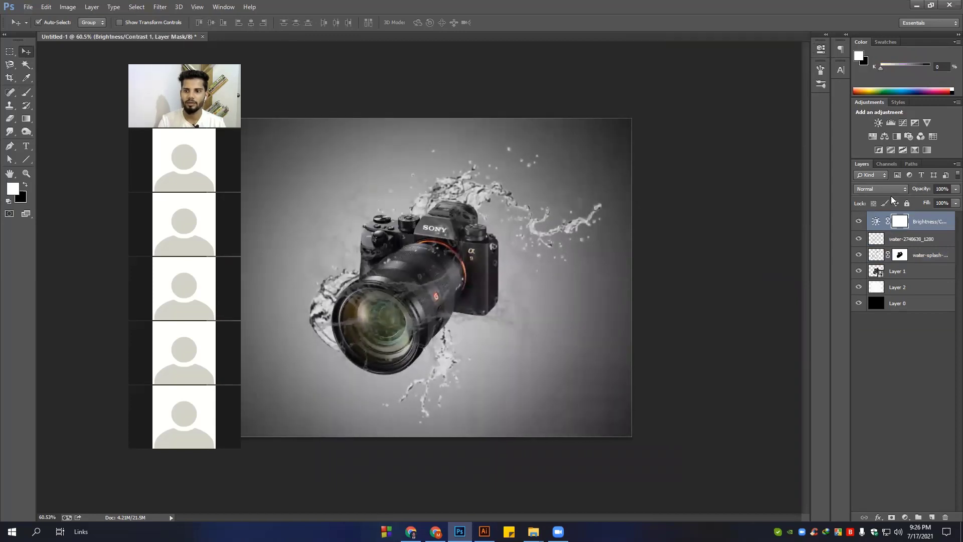
pyautogui.press('Delete')
pyautogui.press('Delete')
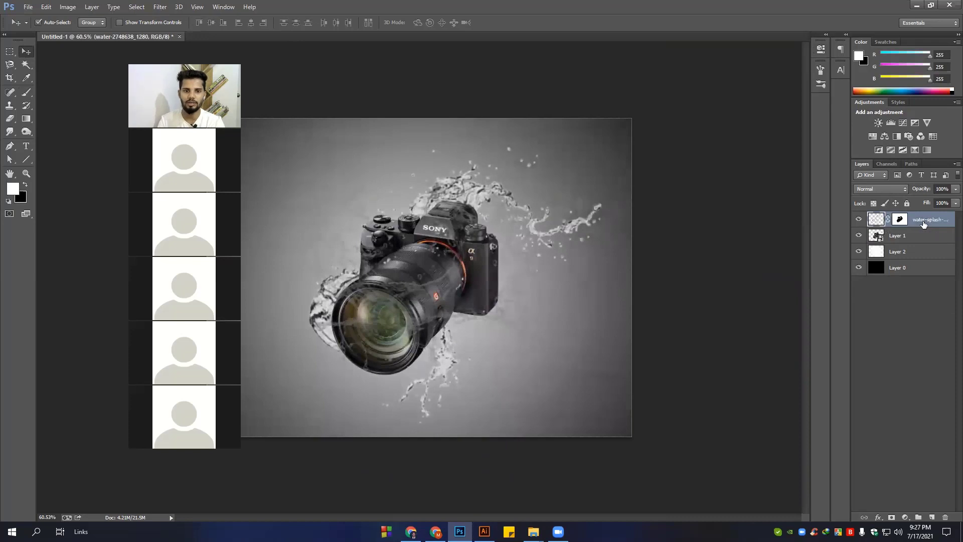
# Delete the water texture layer, strip the splash copy's mask and shift the copy right and down
pyautogui.hotkey('ctrl', '-')
pyautogui.hotkey('ctrl', '+')
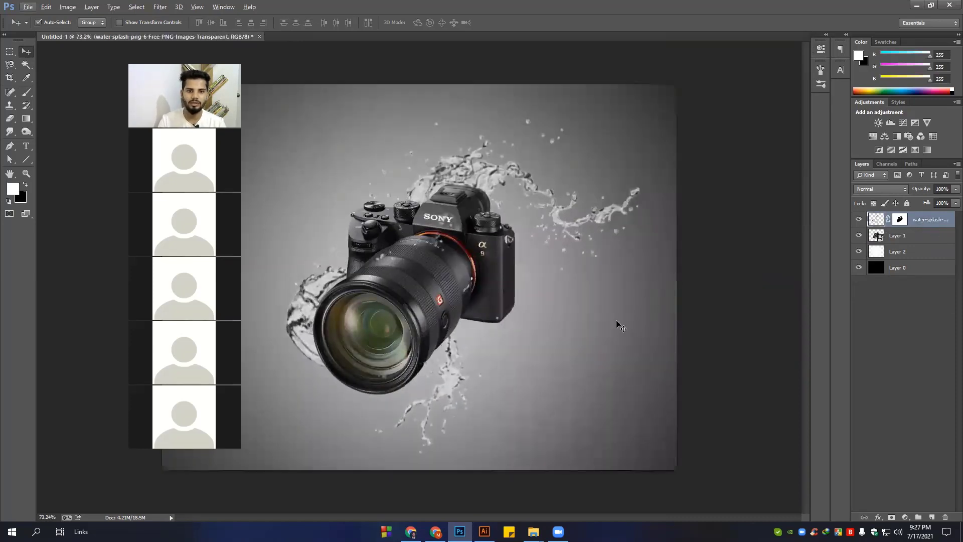
pyautogui.click(899, 219)
pyautogui.rightClick(899, 219)
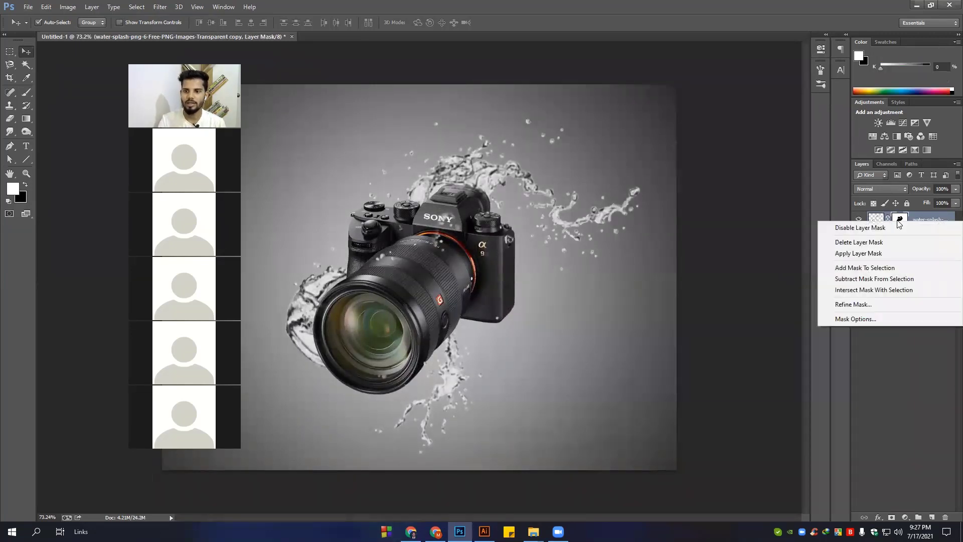
pyautogui.click(859, 241)
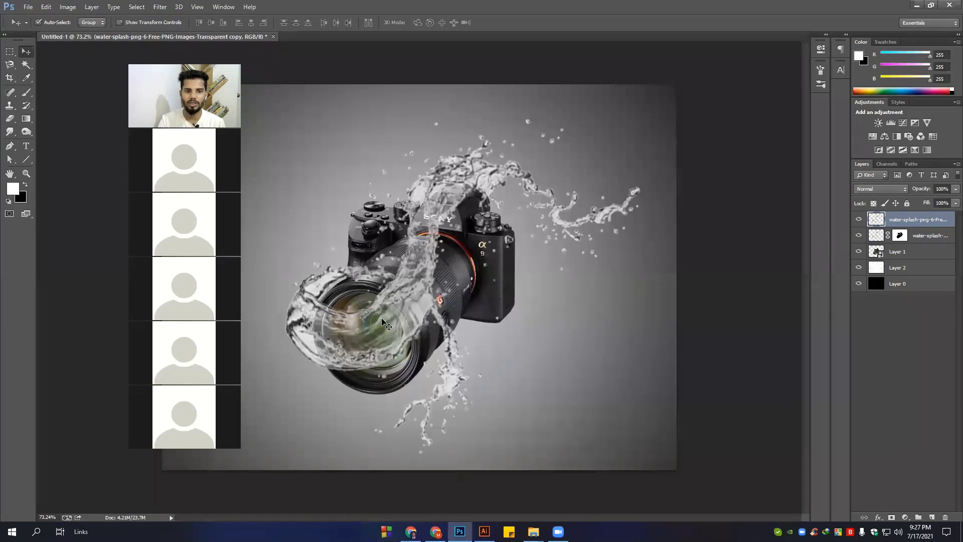
pyautogui.moveTo(381, 317); pyautogui.dragTo(562, 341)
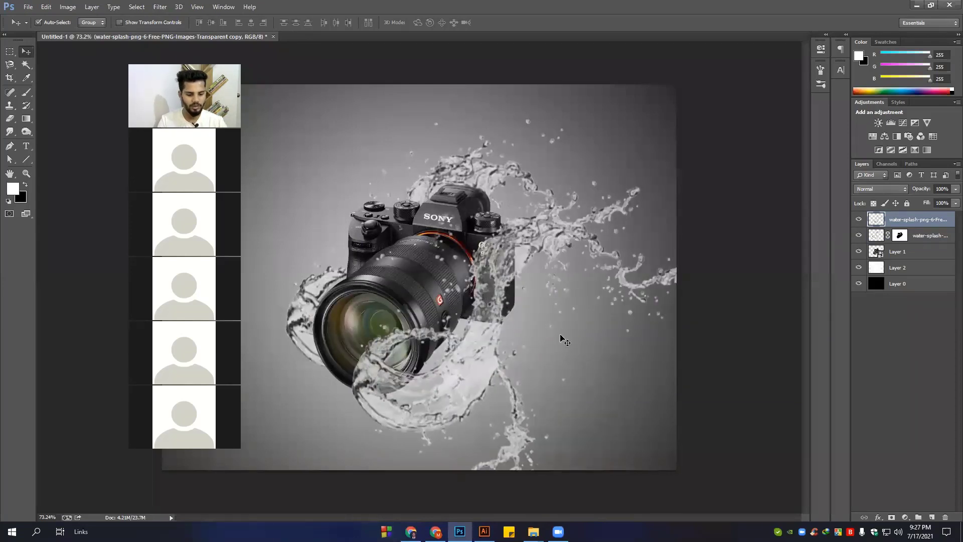
pyautogui.hotkey('ctrl', 't')
# Rotate the splash copy to about -125° and move it down and right
pyautogui.moveTo(749, 108); pyautogui.dragTo(296, 266)
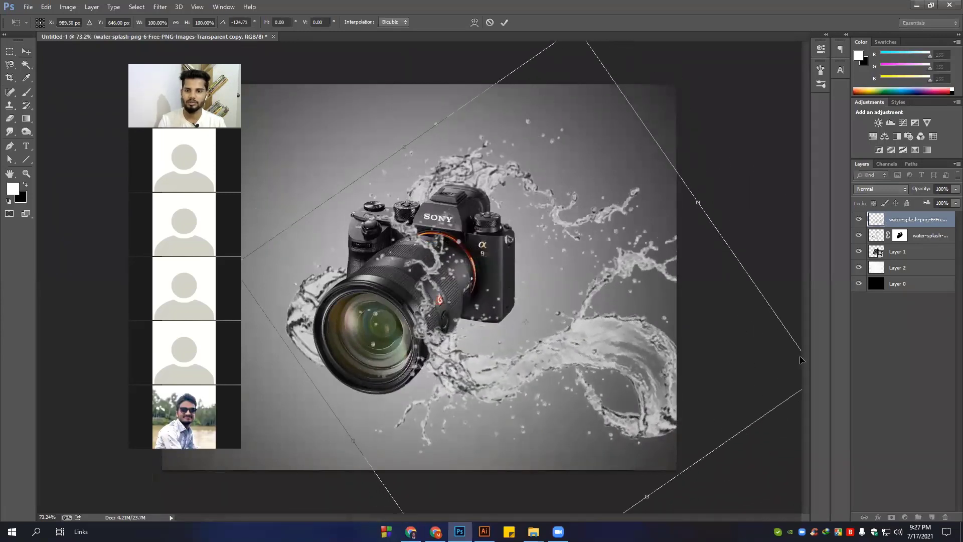
pyautogui.moveTo(689, 337); pyautogui.dragTo(628, 355)
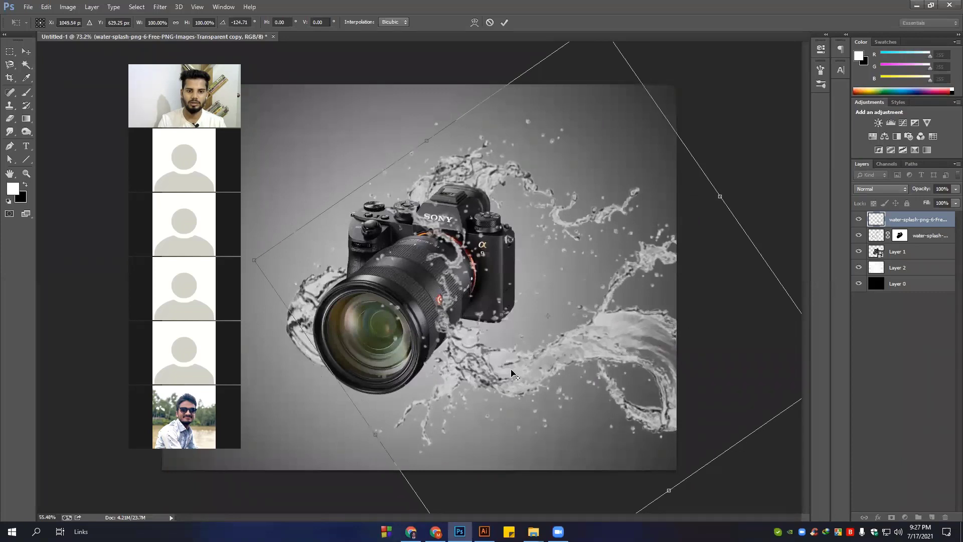
pyautogui.keyDown('alt'); pyautogui.scroll(-2, 475, 367); pyautogui.keyUp('alt')
pyautogui.keyDown('alt'); pyautogui.scroll(2, 453, 343); pyautogui.keyUp('alt')
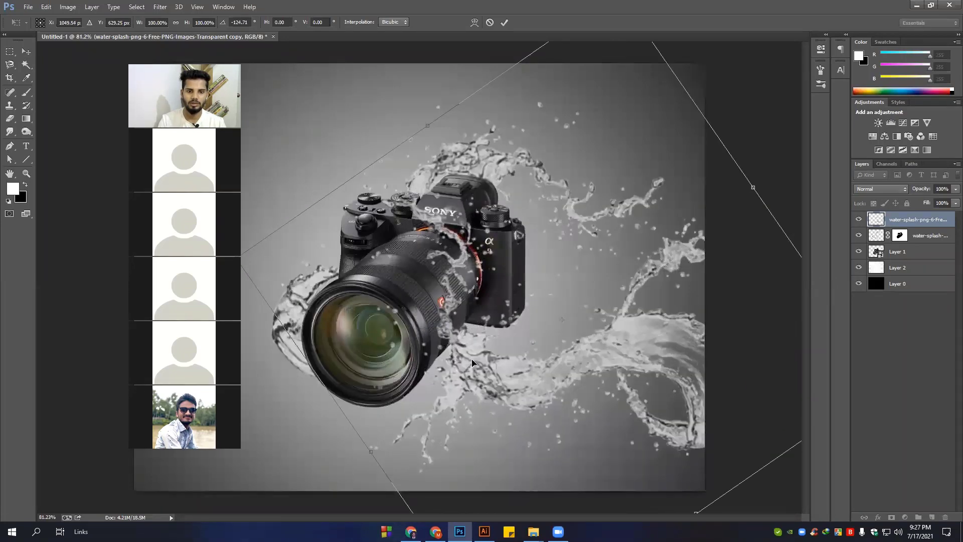
pyautogui.moveTo(472, 359)
pyautogui.mouseDown()
pyautogui.moveTo(475, 372)
pyautogui.moveTo(464, 376)
pyautogui.mouseUp()
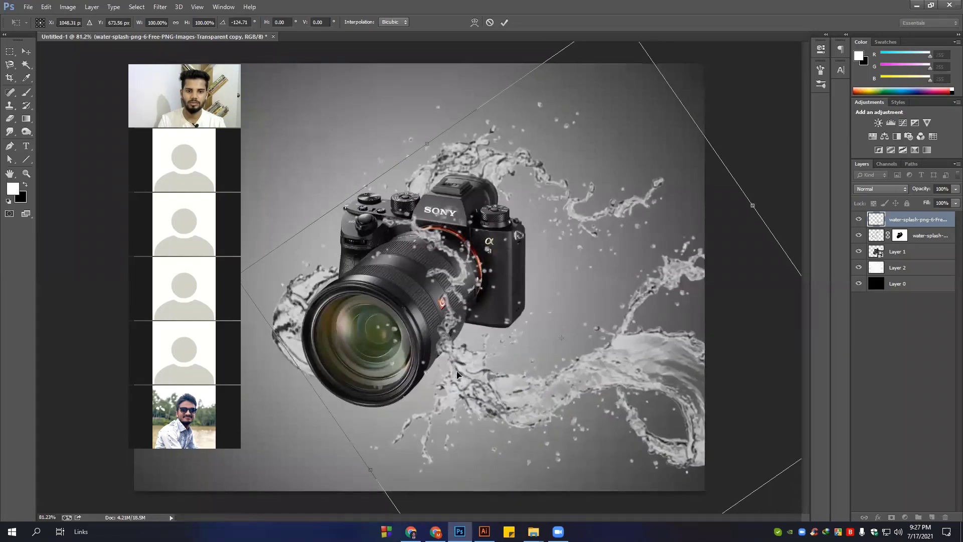
pyautogui.scroll(-2, 764, 367)
# Rotate the splash to about 112°, place it at the canvas top and commit the transform
pyautogui.moveTo(750, 365); pyautogui.dragTo(760, 314)
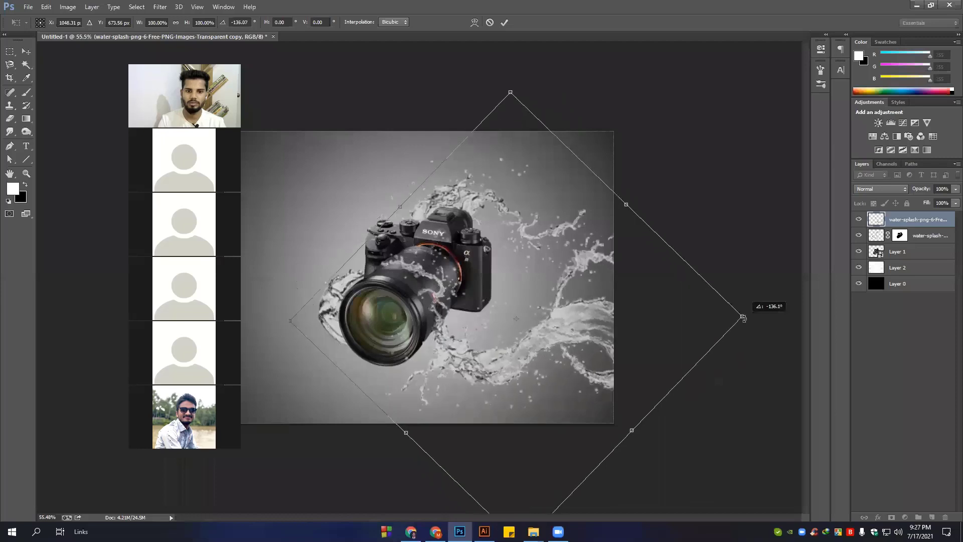
pyautogui.moveTo(565, 313); pyautogui.dragTo(592, 264)
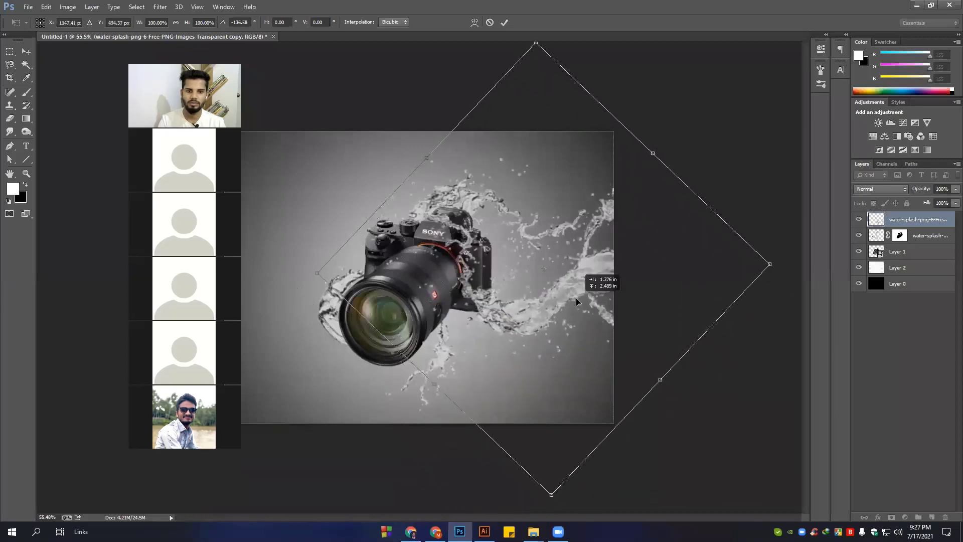
pyautogui.moveTo(778, 260); pyautogui.dragTo(499, 116)
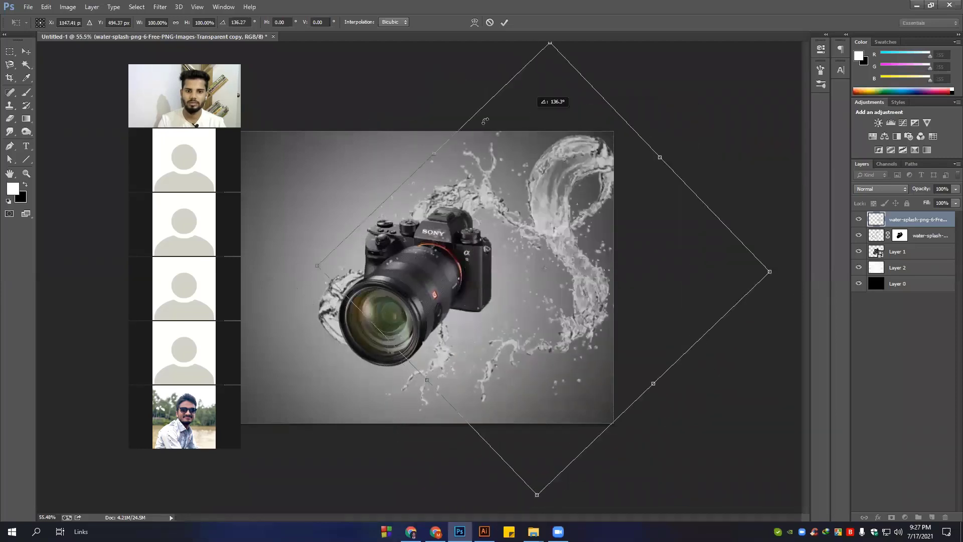
pyautogui.moveTo(502, 170); pyautogui.dragTo(509, 168)
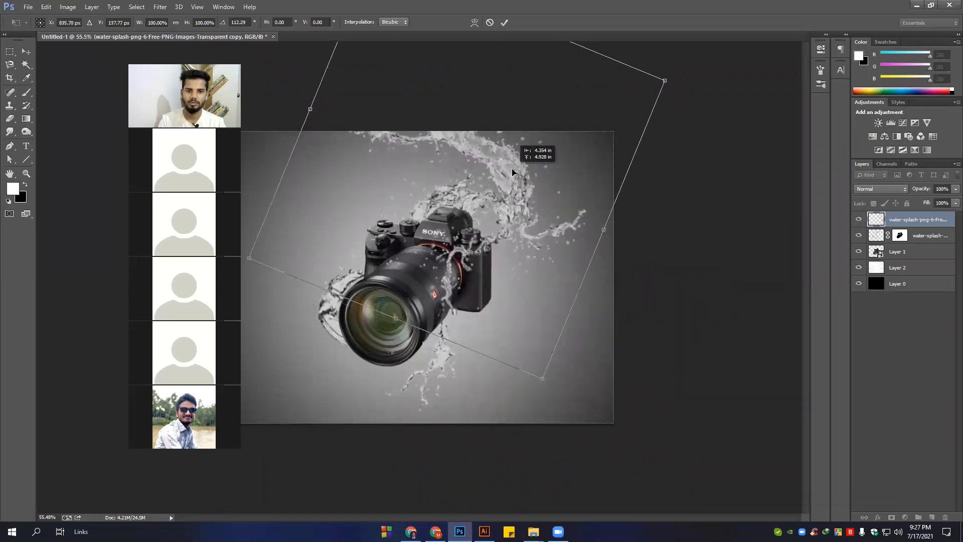
pyautogui.moveTo(509, 171); pyautogui.dragTo(506, 176)
pyautogui.hotkey('ctrl', '0')
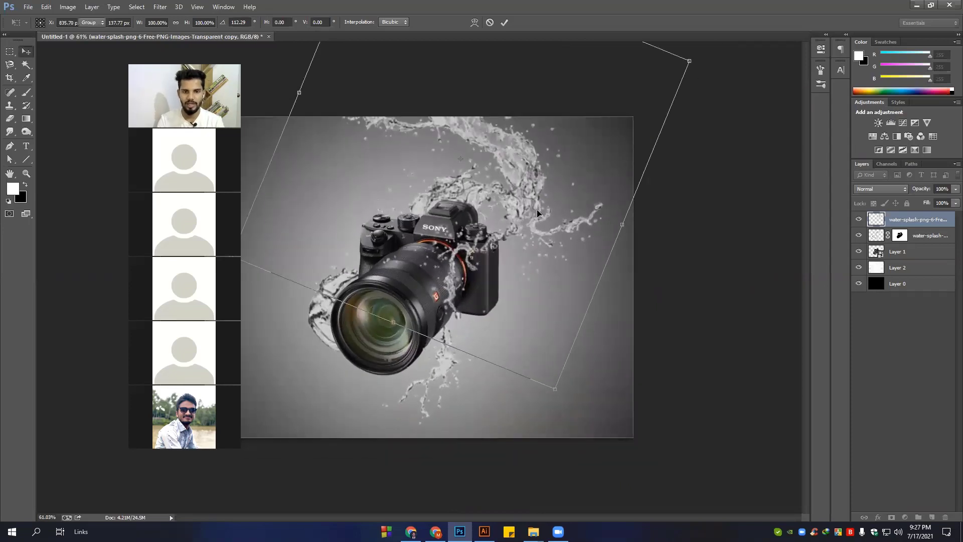
pyautogui.press('Return')
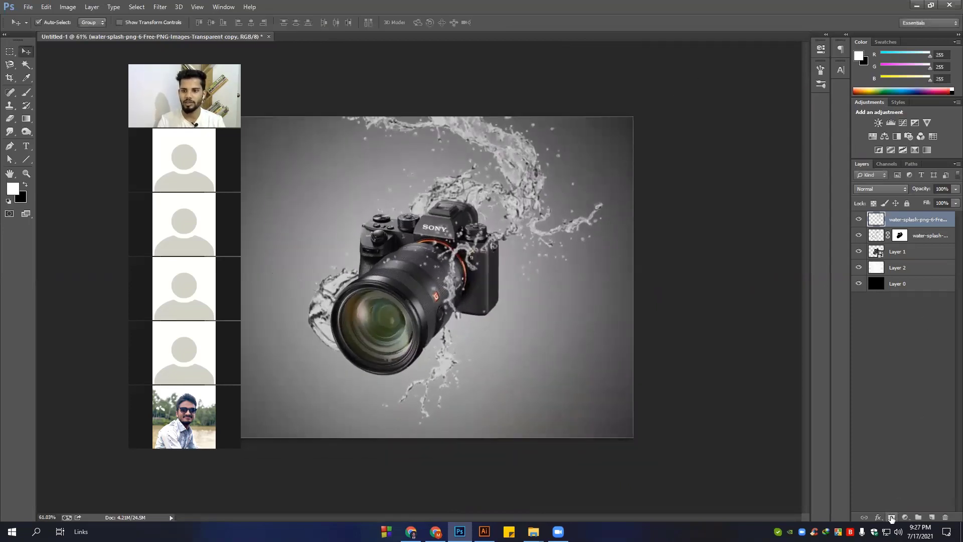
# Add a white mask to the top splash and load the camera outline as a selection
pyautogui.click(891, 517)
pyautogui.hotkey('ctrl', '0')
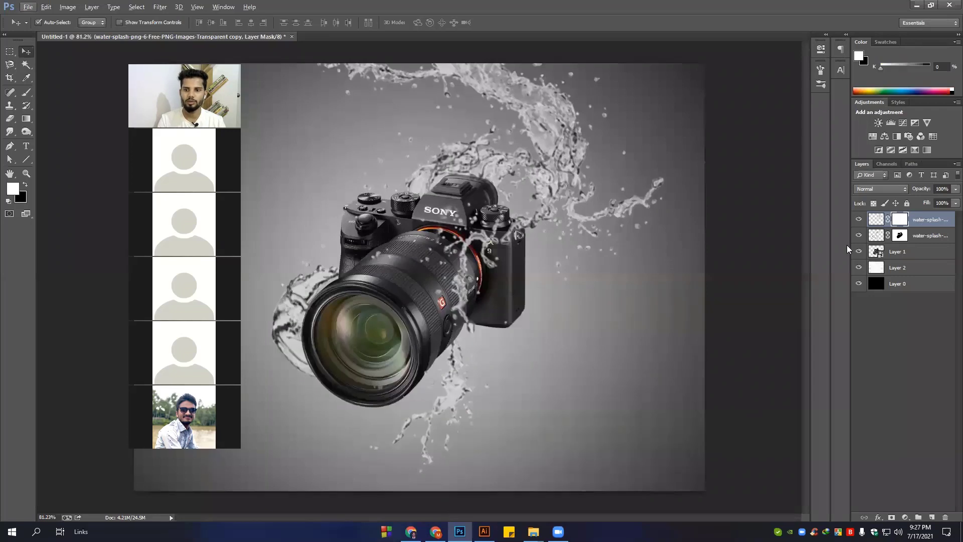
pyautogui.keyDown('ctrl'); pyautogui.click(875, 253); pyautogui.keyUp('ctrl')
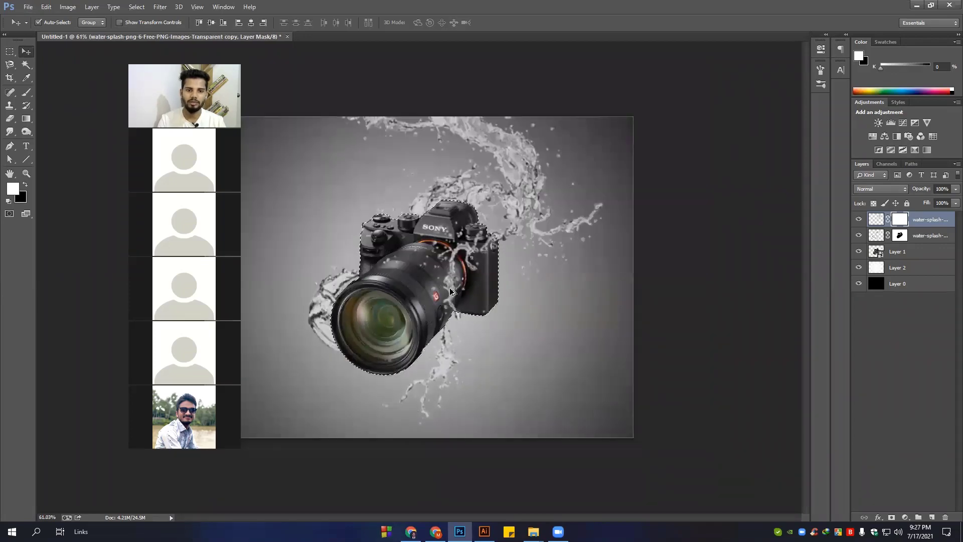
pyautogui.scroll(2, 457, 284)
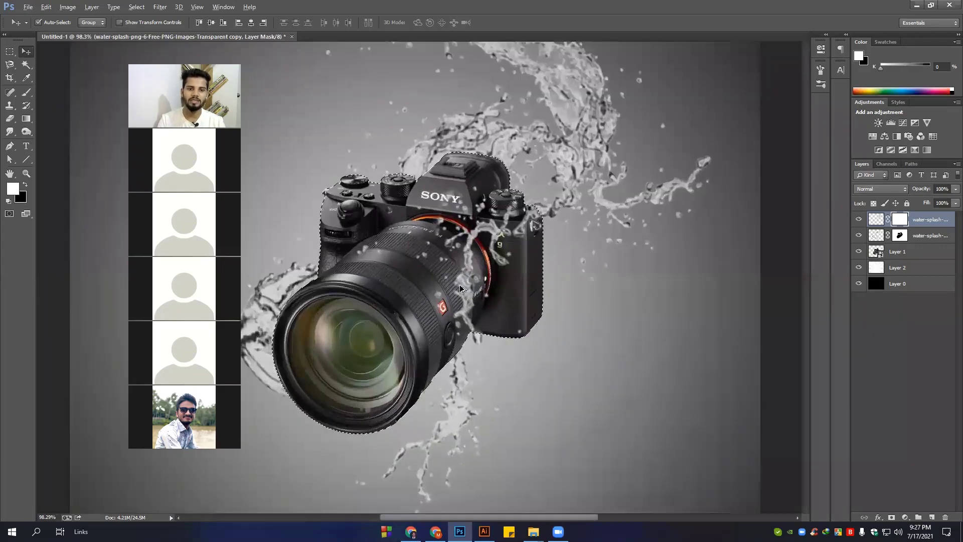
pyautogui.scroll(1, 466, 273)
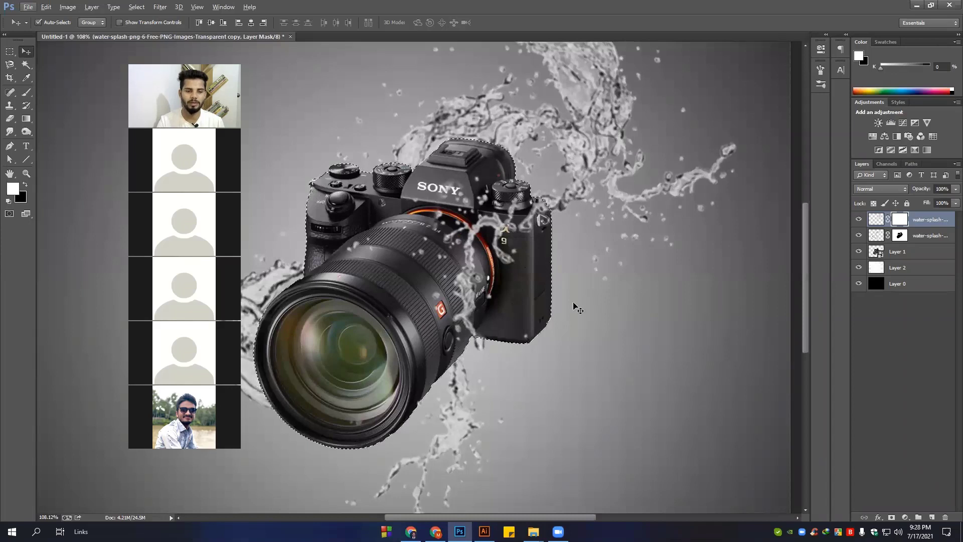
pyautogui.scroll(2, 571, 317)
pyautogui.scroll(1, 571, 317)
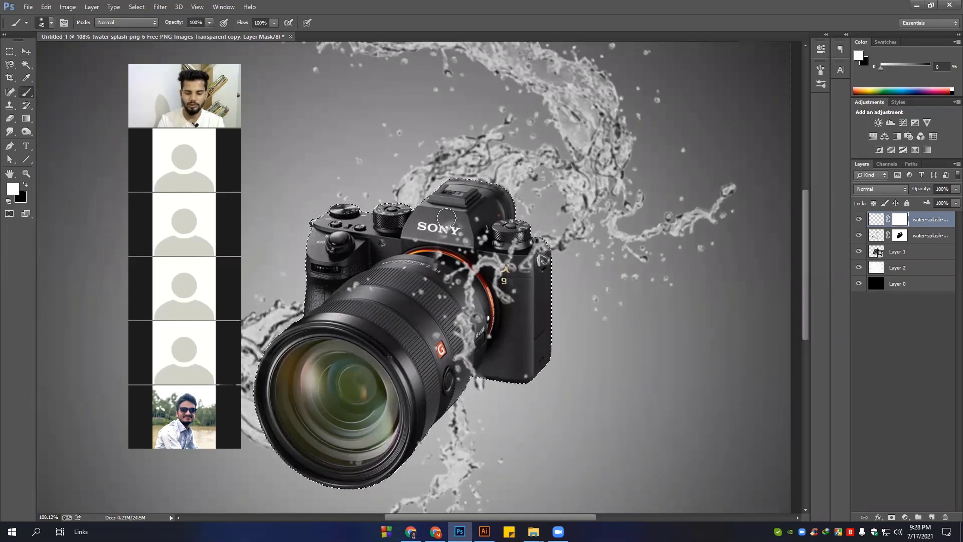
# Paint black with a size-70 brush to hide the splash where it covers the camera
pyautogui.press(']')
pyautogui.press(']')
pyautogui.press(']')
pyautogui.press(']')
pyautogui.press(']')
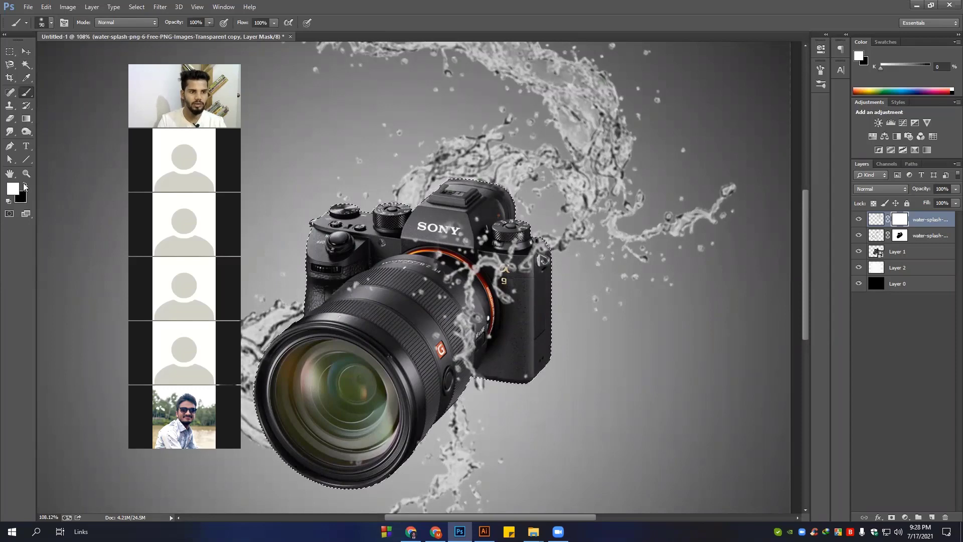
pyautogui.press('x')
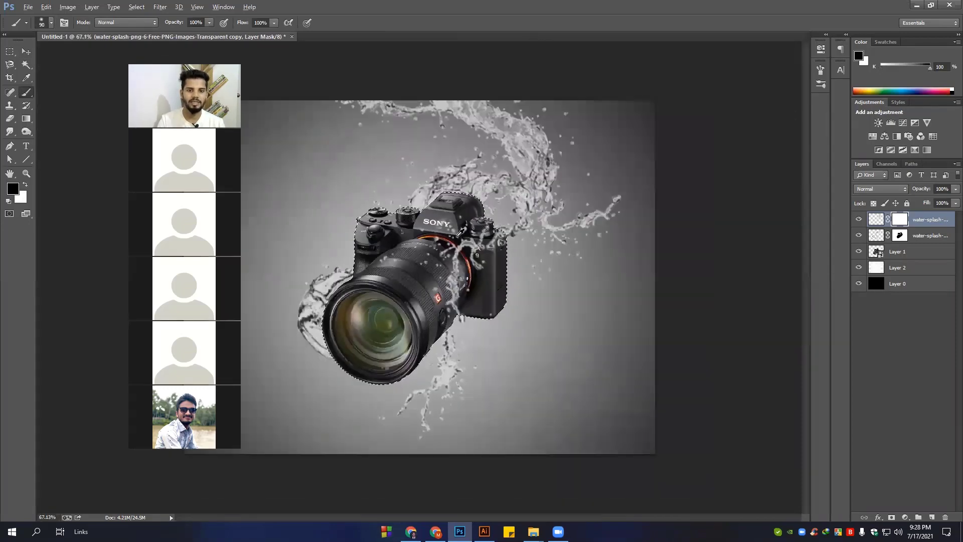
pyautogui.moveTo(417, 310)
pyautogui.mouseDown()
pyautogui.moveTo(437, 250)
pyautogui.moveTo(448, 265)
pyautogui.mouseUp()
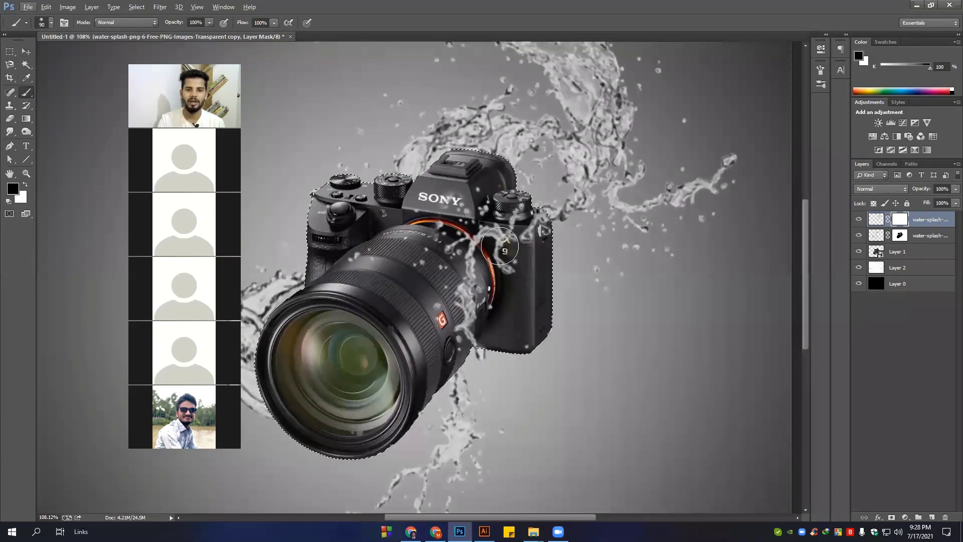
pyautogui.scroll(2, 525, 196)
pyautogui.scroll(-3, 526, 197)
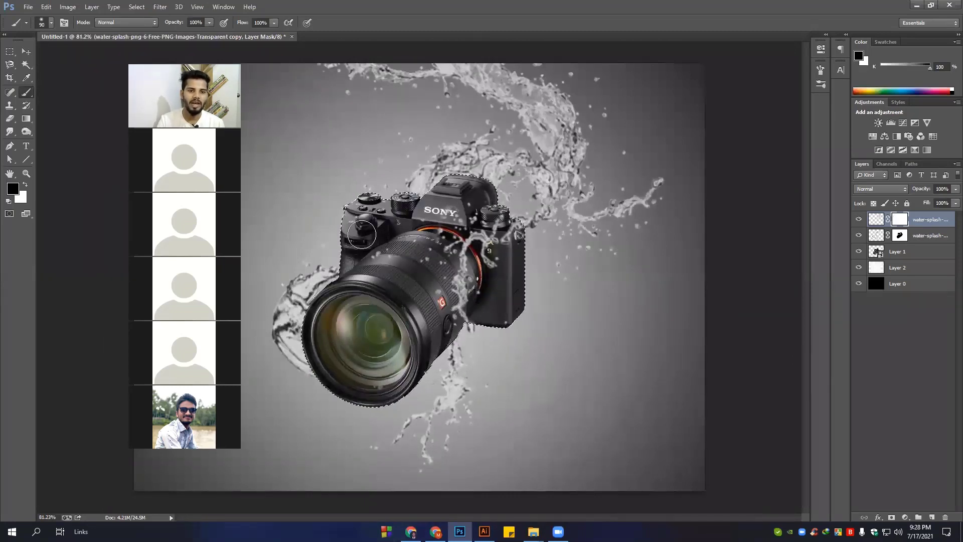
pyautogui.scroll(-1, 420, 250)
pyautogui.scroll(-1, 416, 256)
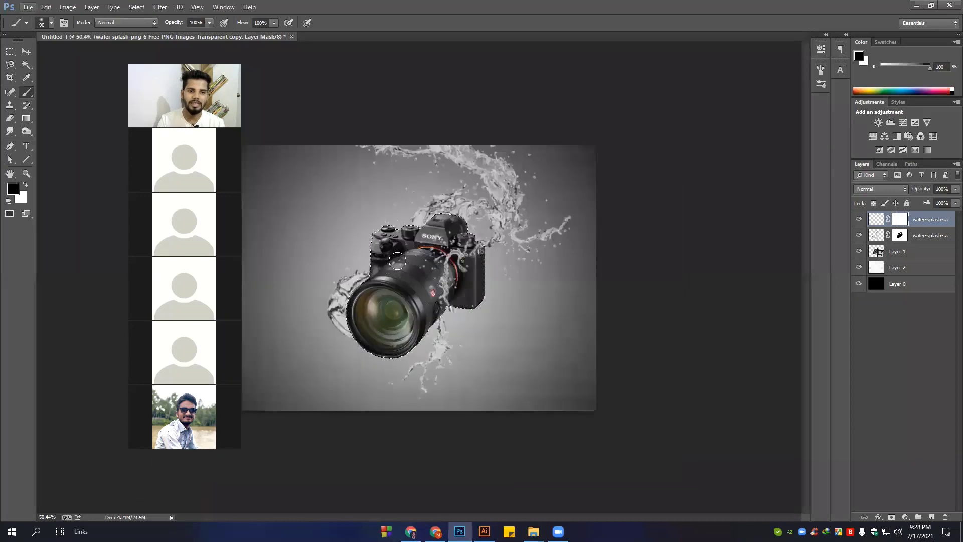
pyautogui.scroll(-1, 411, 263)
pyautogui.scroll(-1, 408, 268)
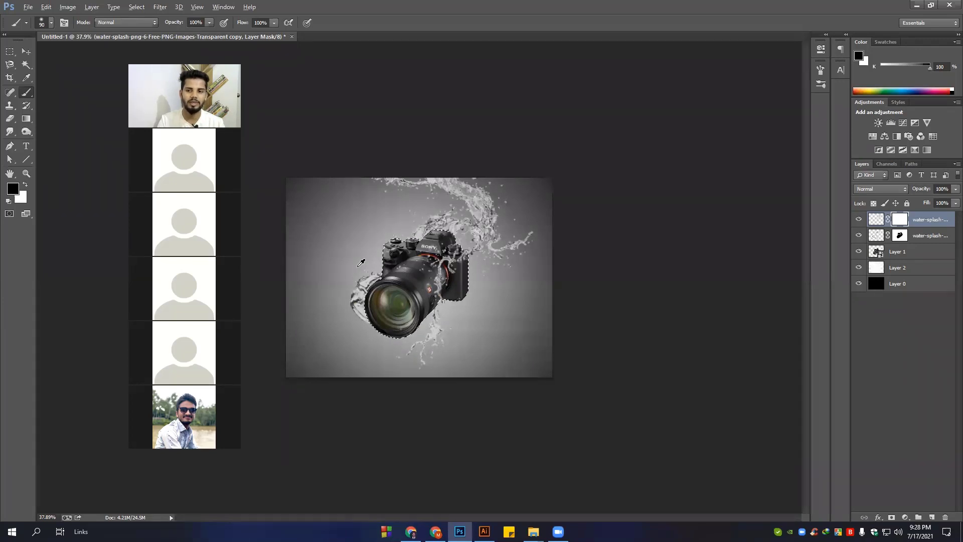
pyautogui.scroll(2, 383, 277)
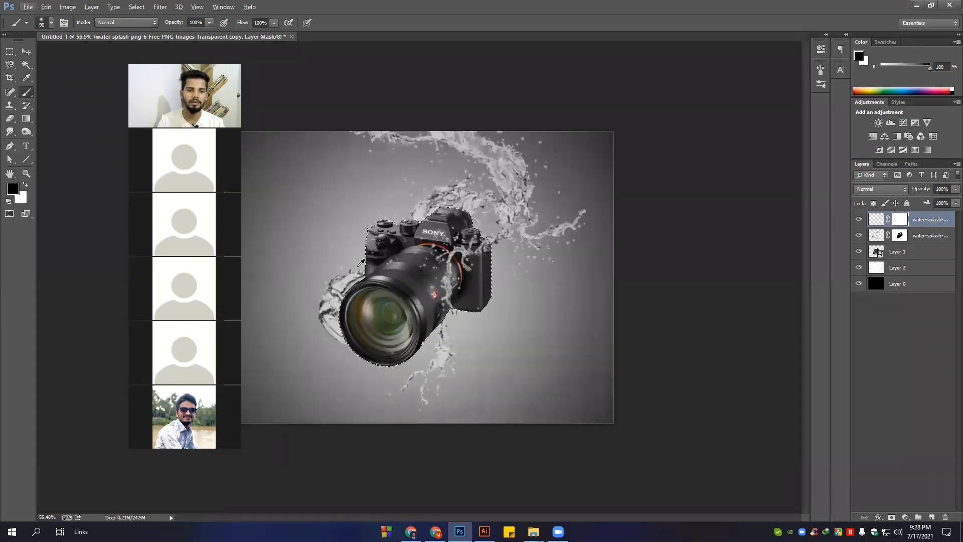
# Select the whole canvas and paint out the upper-left splash with a larger black brush
pyautogui.click(140, 7)
pyautogui.click(138, 18)
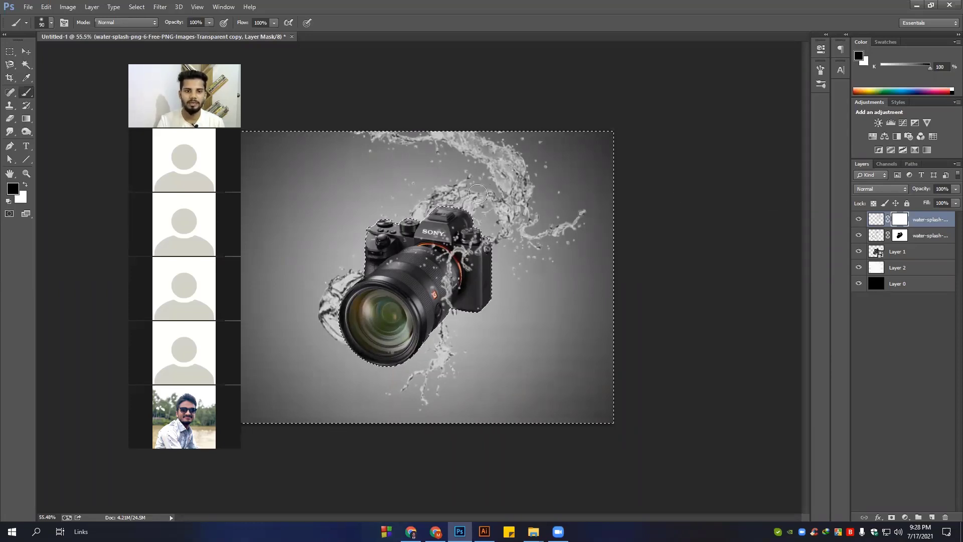
pyautogui.press(']')
pyautogui.press(']')
pyautogui.press(']')
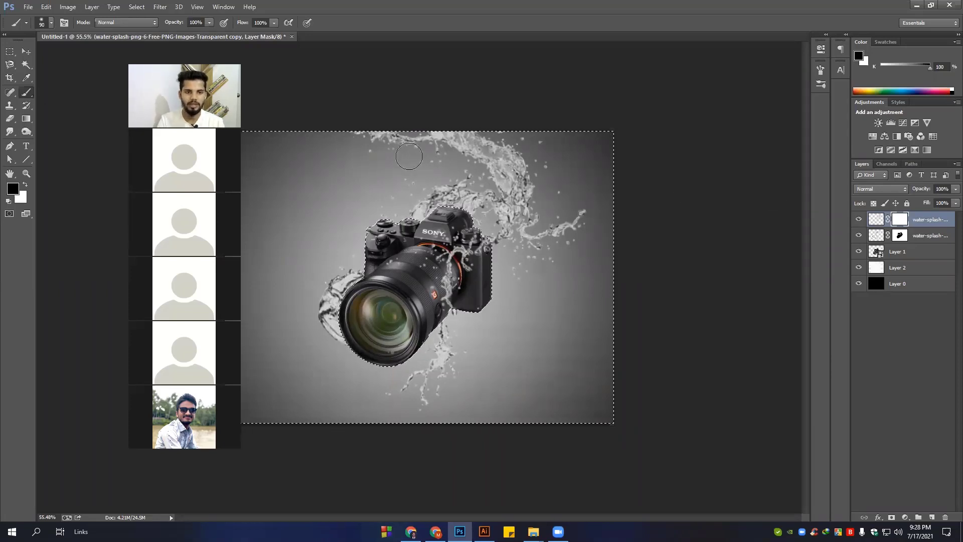
pyautogui.moveTo(441, 145)
pyautogui.mouseDown()
pyautogui.moveTo(365, 139)
pyautogui.moveTo(519, 169)
pyautogui.moveTo(574, 199)
pyautogui.mouseUp()
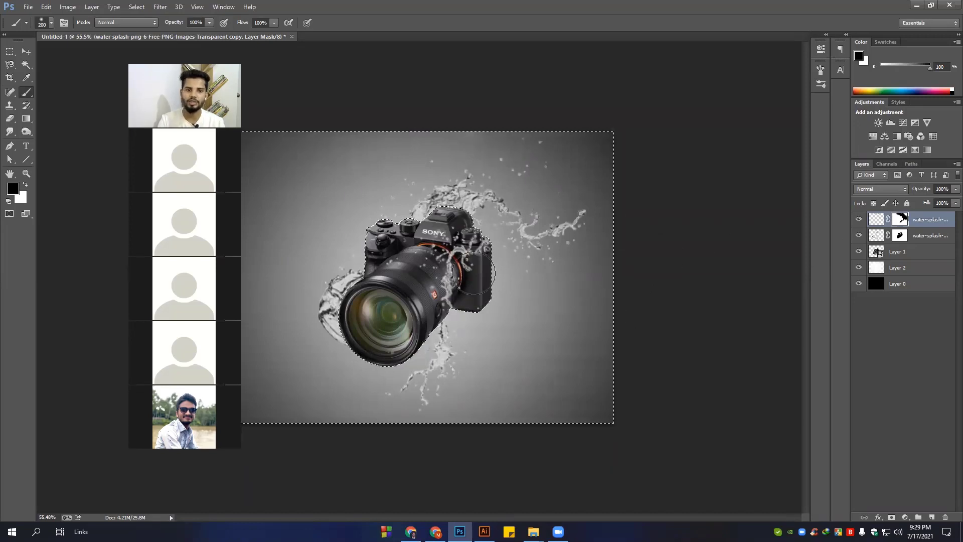
# Deselect, switch to the Move tool and review the two splashes around the camera
pyautogui.scroll(-4, 412, 275)
pyautogui.scroll(3, 413, 275)
pyautogui.scroll(1, 412, 276)
pyautogui.hotkey('ctrl', 'd')
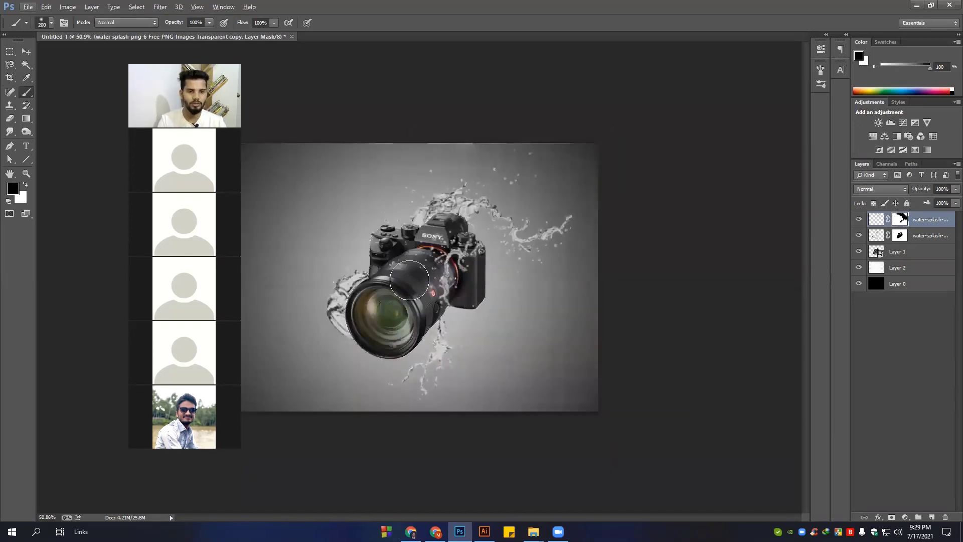
pyautogui.scroll(-1, 351, 241)
pyautogui.scroll(-2, 256, 197)
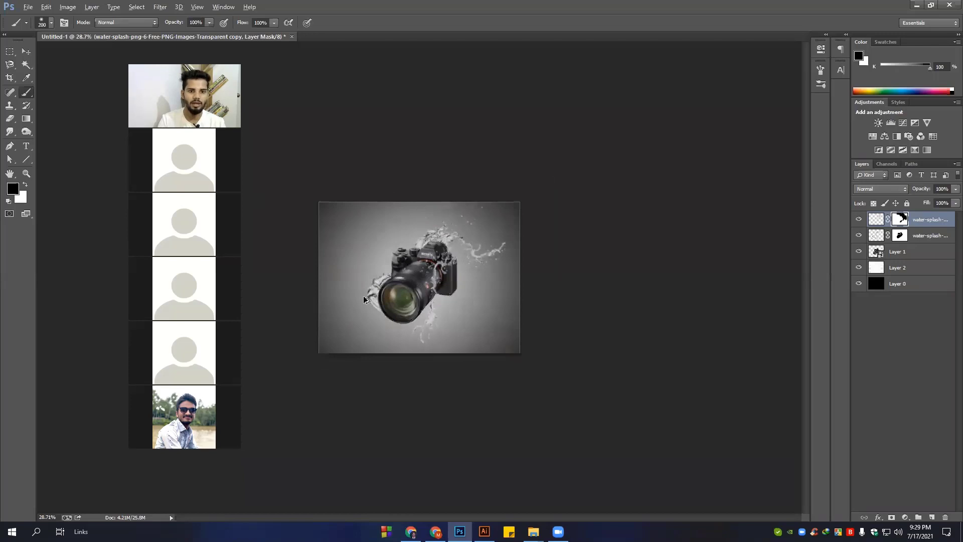
pyautogui.press('v')
pyautogui.scroll(1, 361, 294)
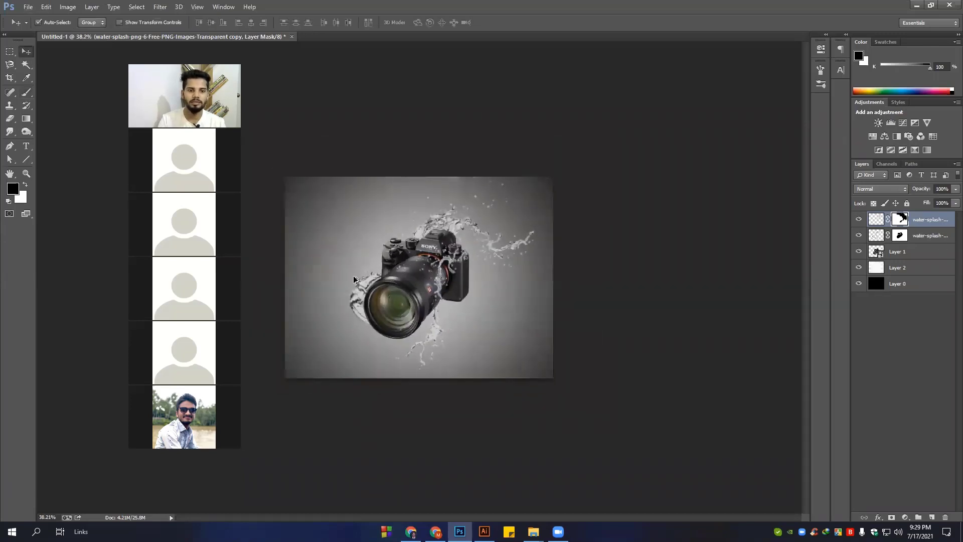
pyautogui.scroll(1, 353, 279)
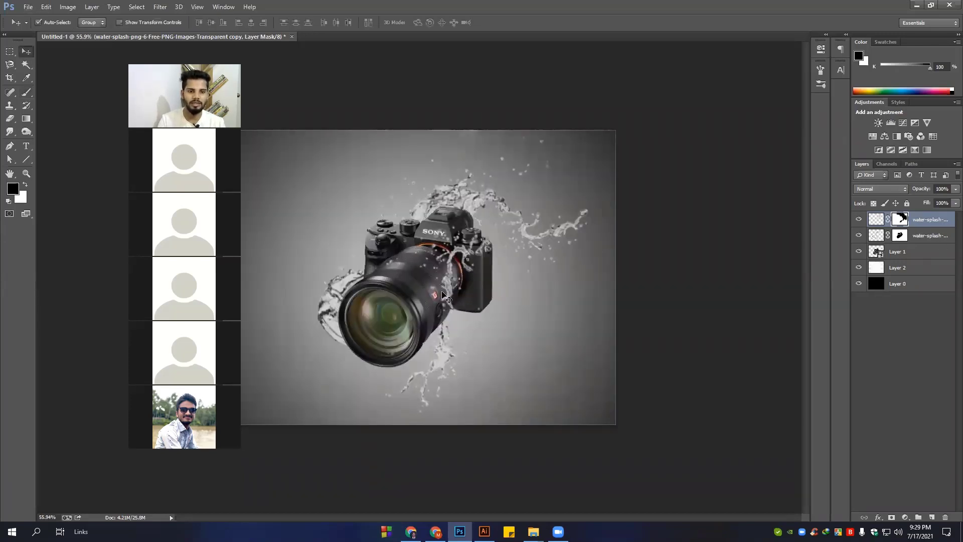
pyautogui.scroll(1, 446, 299)
pyautogui.scroll(2, 526, 211)
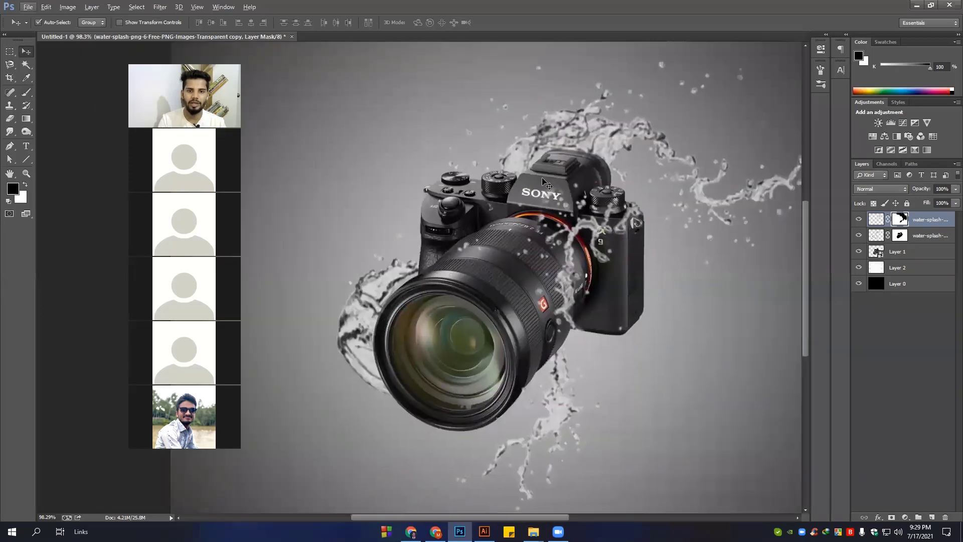
pyautogui.scroll(-1, 590, 155)
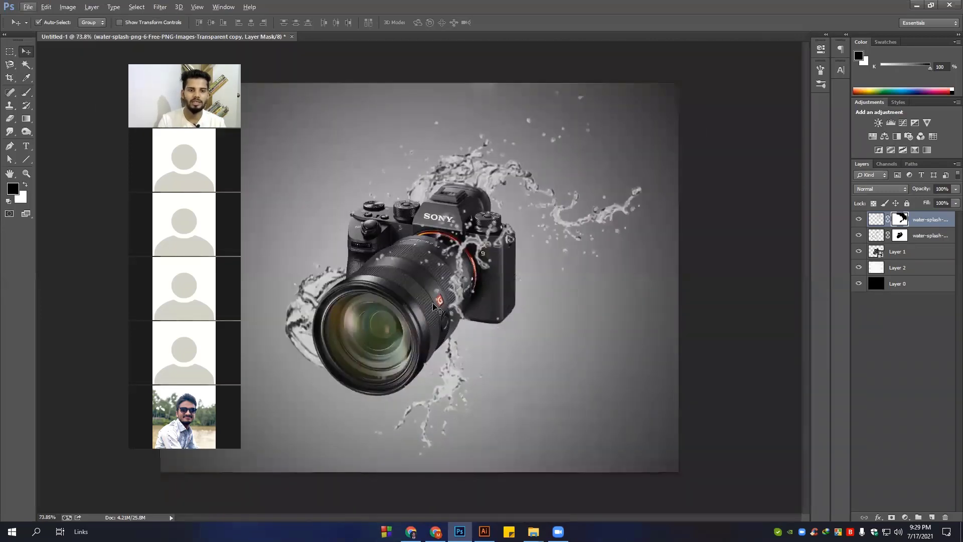
# Select both water-splash layers and group them into Group 1
pyautogui.click(923, 221)
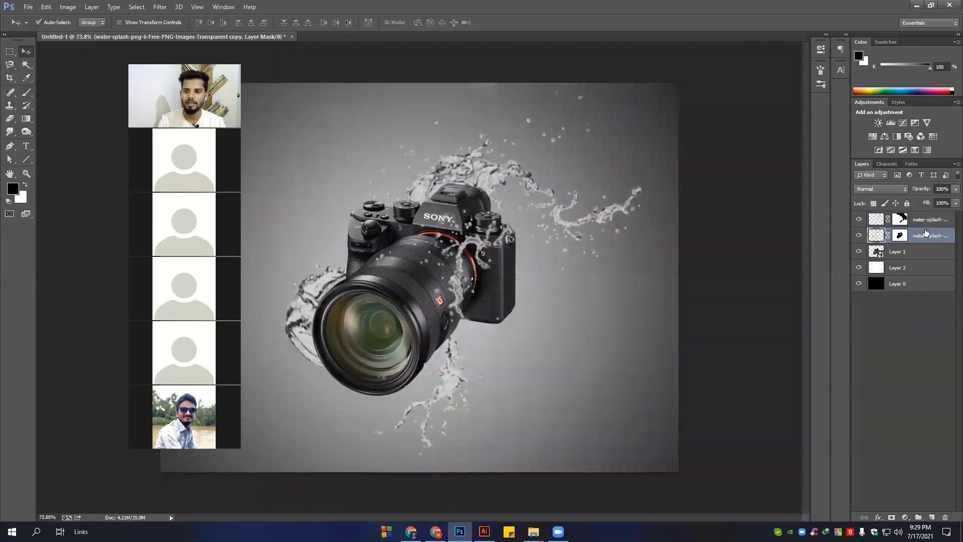
pyautogui.keyDown('shift'); pyautogui.click(917, 235); pyautogui.keyUp('shift')
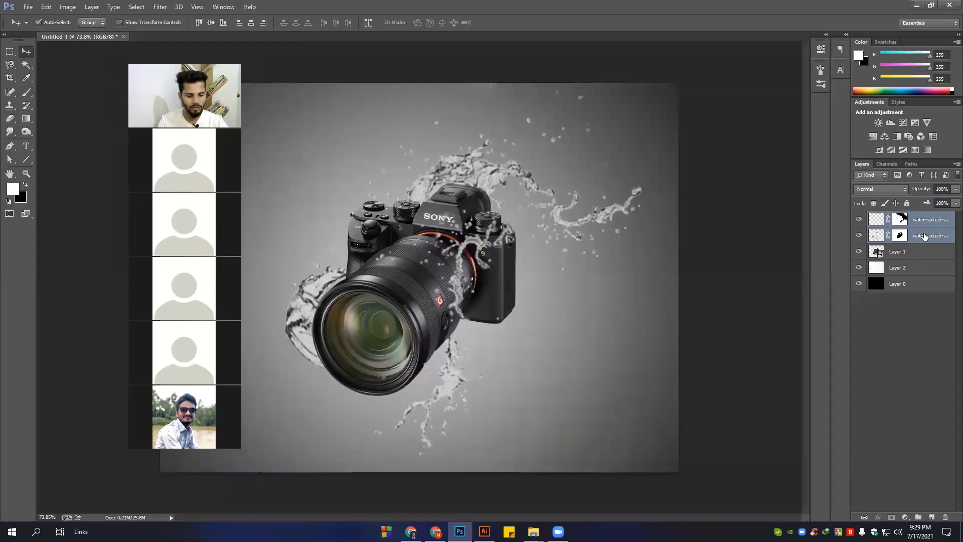
pyautogui.hotkey('ctrl', 'g')
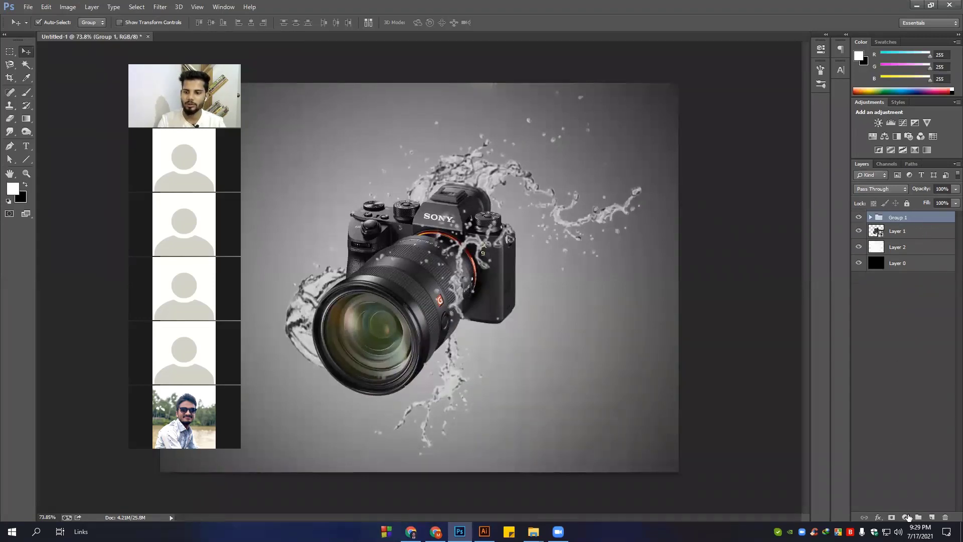
# Add a Brightness/Contrast adjustment clipped to Group 1 with brightness 0 and contrast 7
pyautogui.click(906, 517)
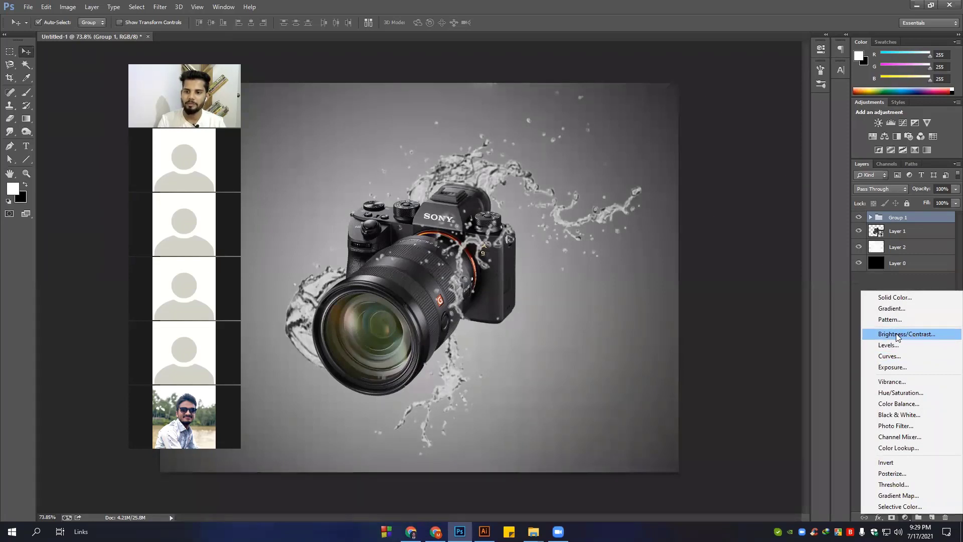
pyautogui.click(914, 333)
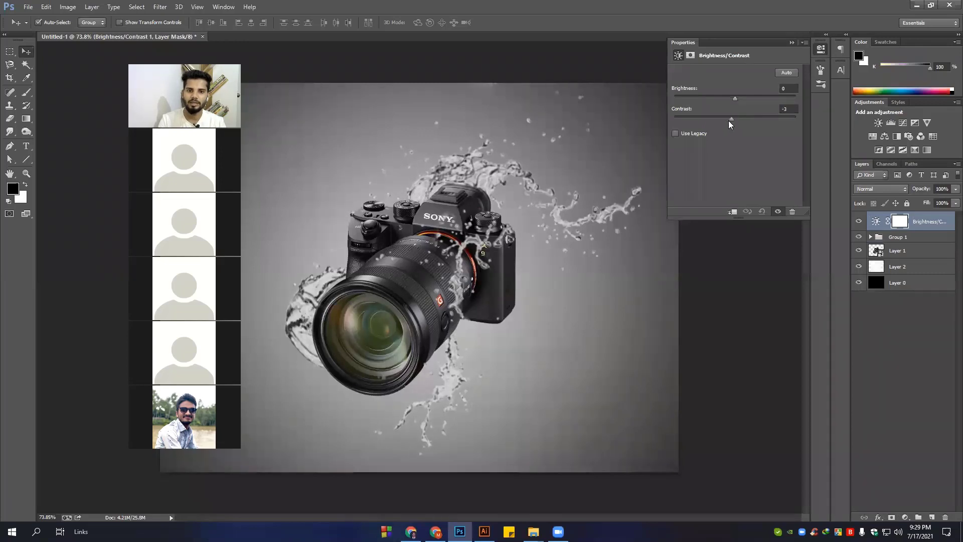
pyautogui.moveTo(739, 119)
pyautogui.mouseDown()
pyautogui.moveTo(710, 124)
pyautogui.moveTo(740, 119)
pyautogui.moveTo(743, 97)
pyautogui.mouseUp()
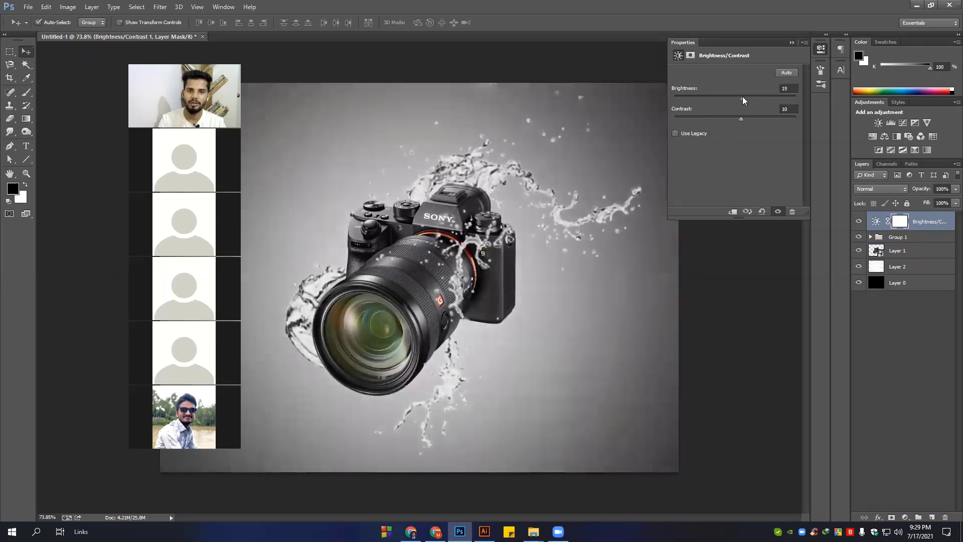
pyautogui.click(732, 212)
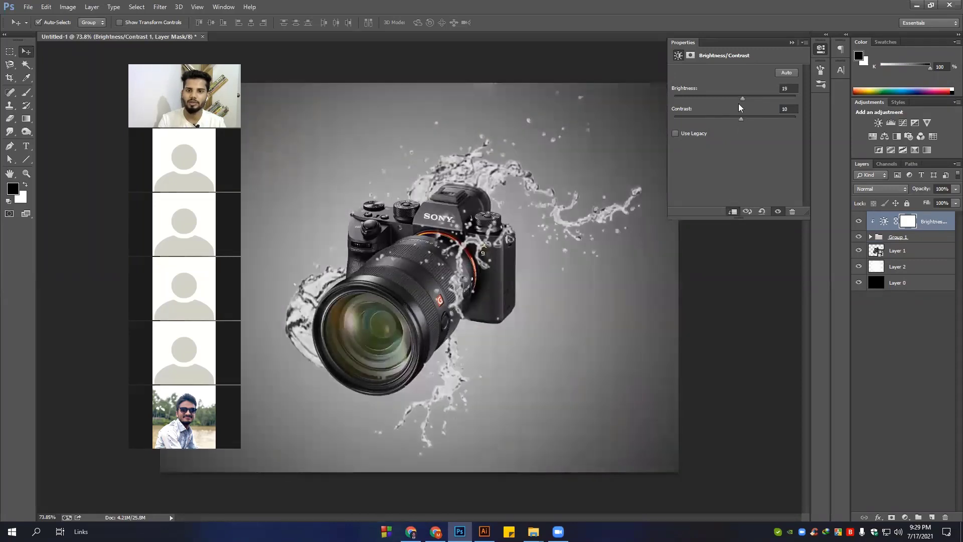
pyautogui.moveTo(743, 98); pyautogui.dragTo(727, 96)
pyautogui.click(786, 88)
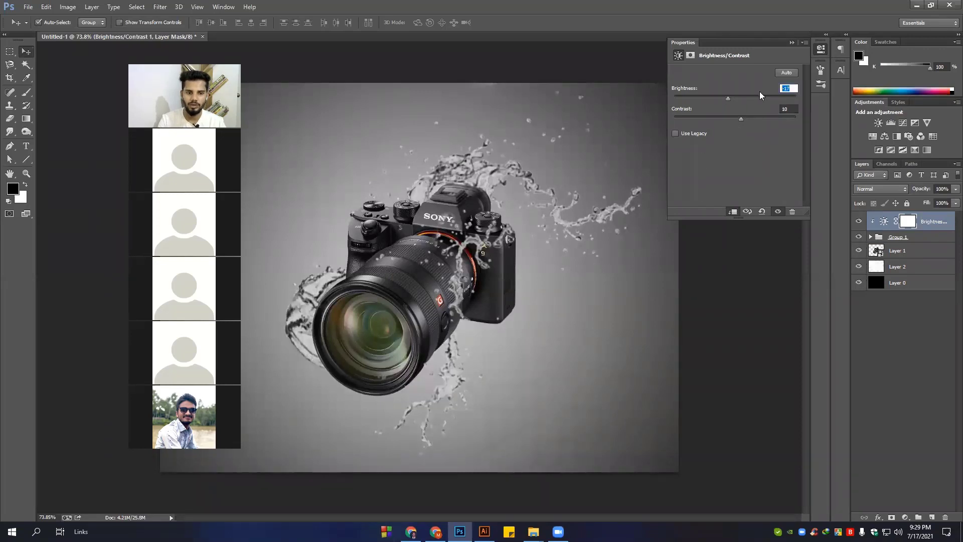
pyautogui.write('0')
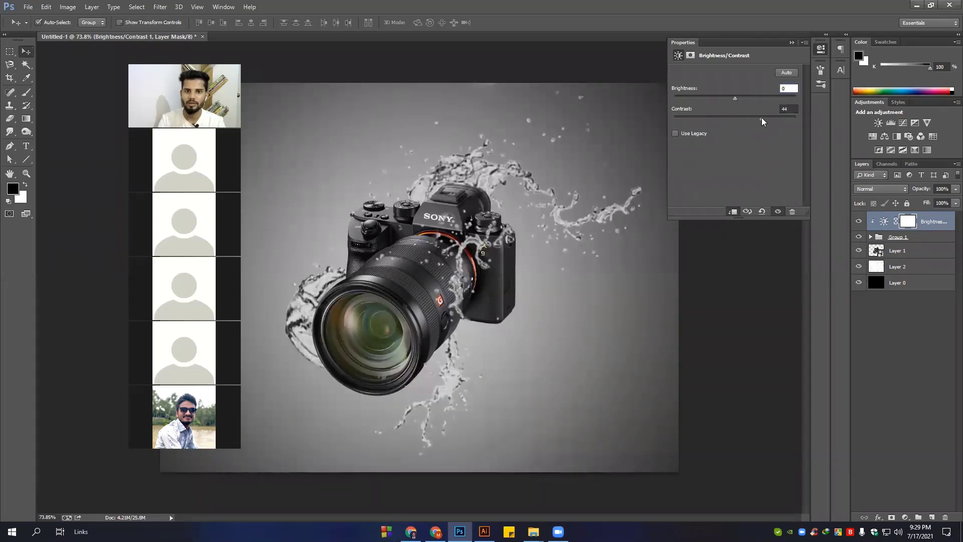
pyautogui.moveTo(762, 121); pyautogui.dragTo(767, 119)
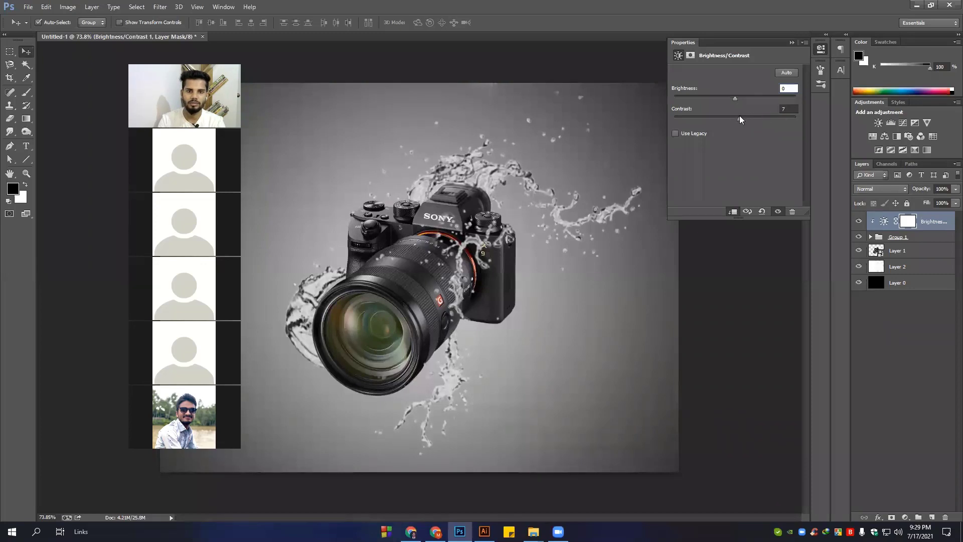
# Close the Properties panel and select Layer 2, the gradient background layer
pyautogui.click(820, 49)
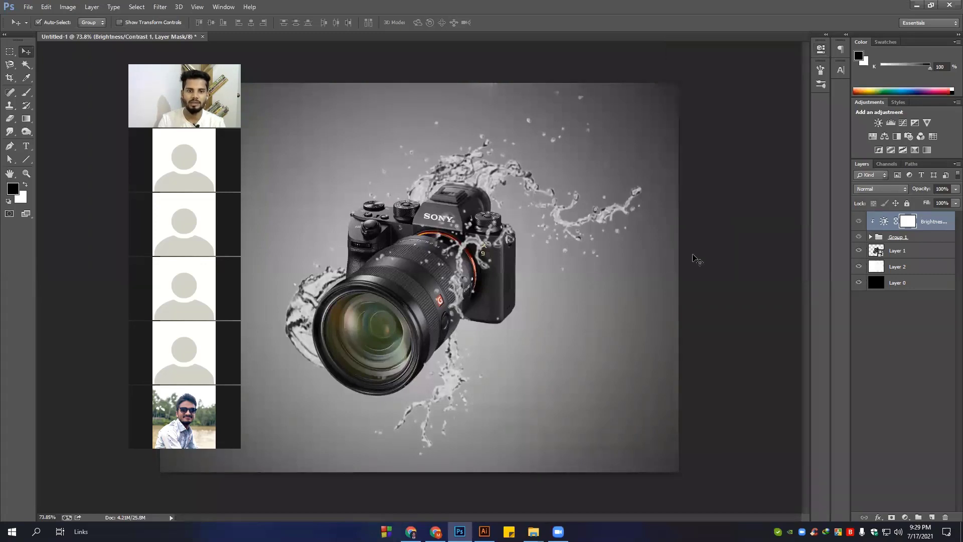
pyautogui.click(549, 313)
pyautogui.scroll(-1, 549, 312)
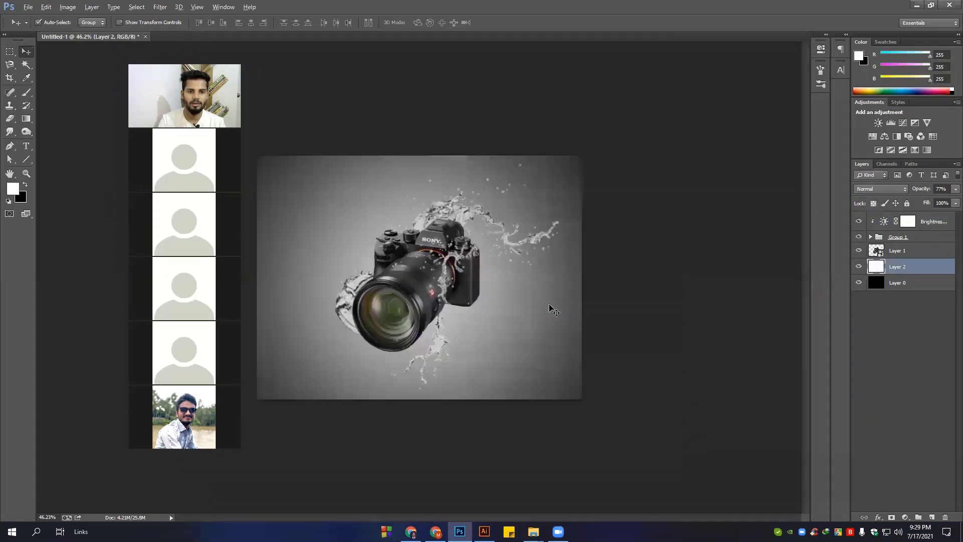
pyautogui.scroll(-1, 547, 311)
pyautogui.scroll(1, 429, 299)
pyautogui.scroll(1, 429, 298)
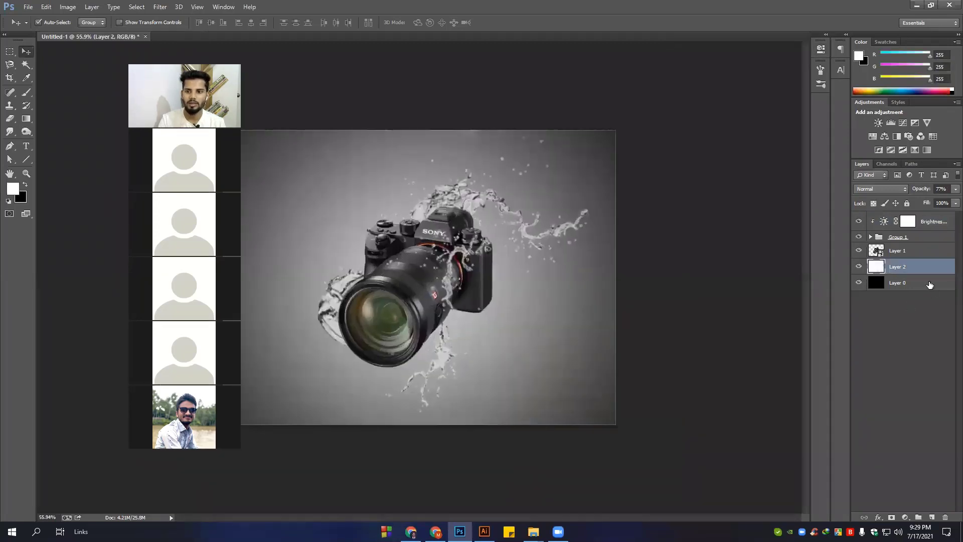
pyautogui.click(915, 239)
pyautogui.click(914, 249)
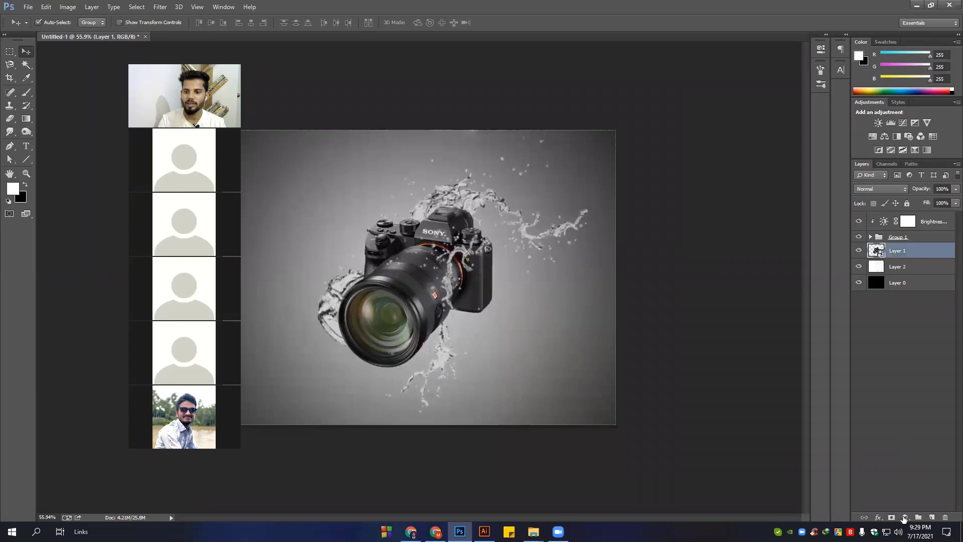
pyautogui.click(907, 267)
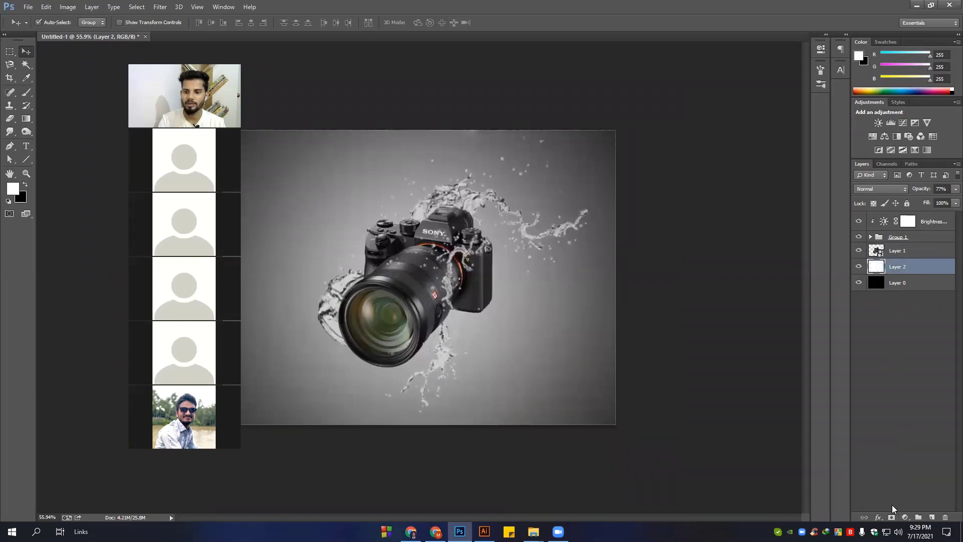
# Add a Brightness/Contrast adjustment above Layer 2 with brightness -31 and contrast 25
pyautogui.click(905, 517)
pyautogui.click(883, 332)
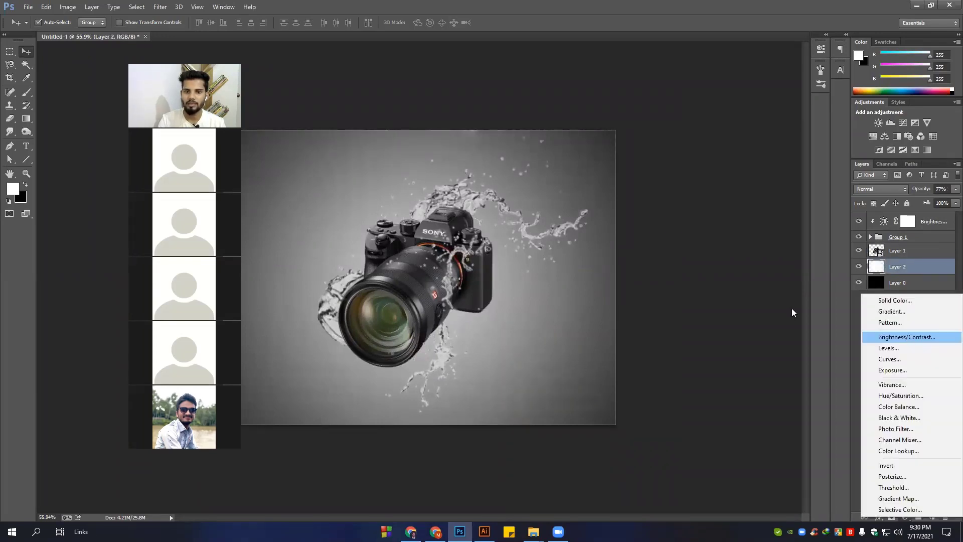
pyautogui.moveTo(742, 99); pyautogui.dragTo(721, 99)
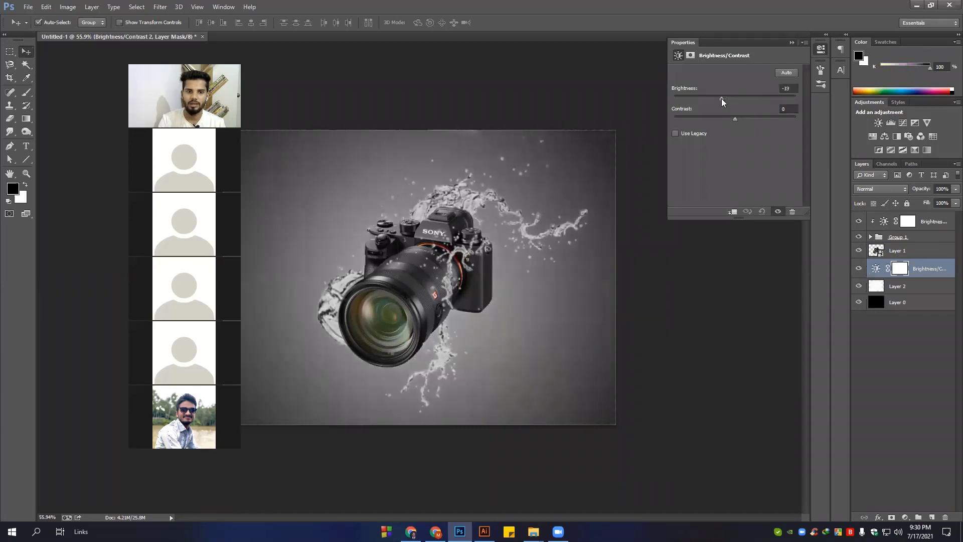
pyautogui.click(759, 118)
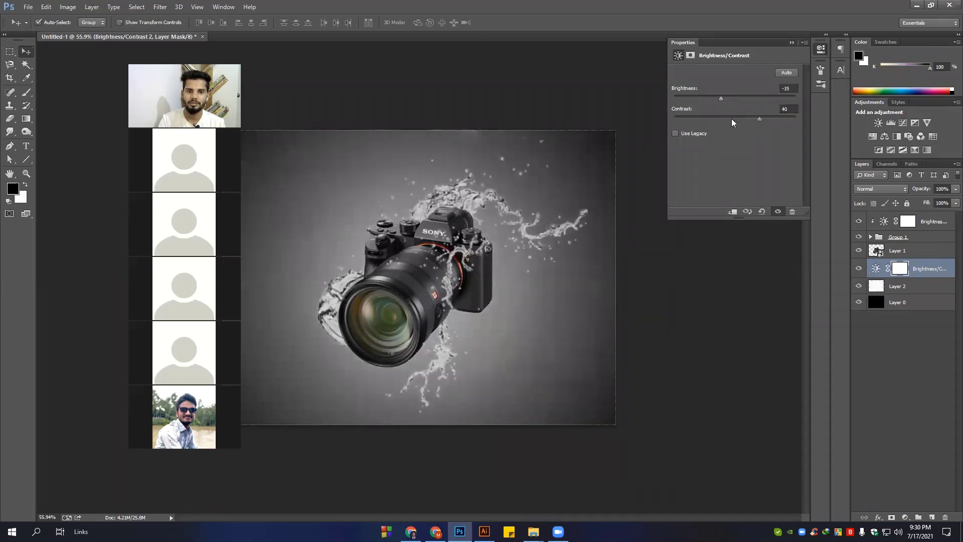
pyautogui.moveTo(758, 119); pyautogui.dragTo(749, 118)
pyautogui.click(741, 98)
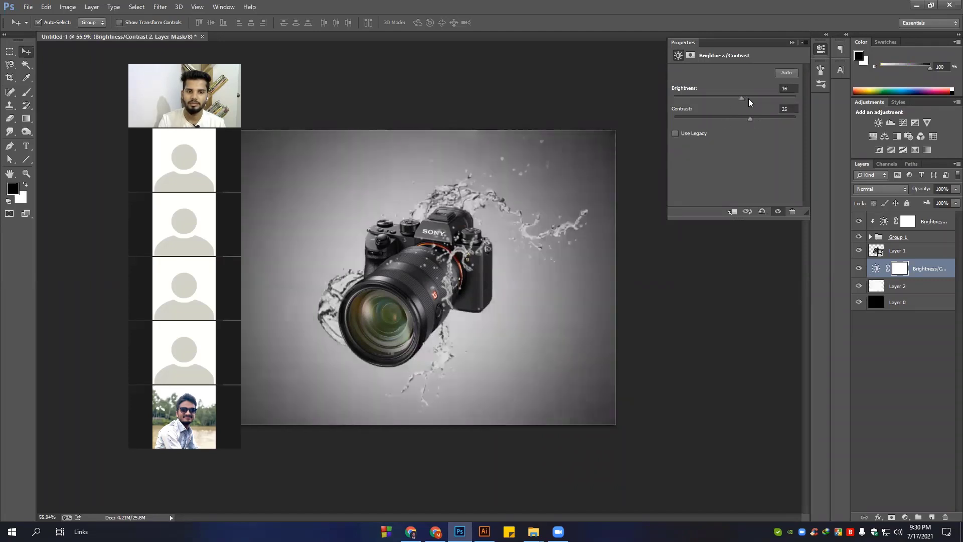
pyautogui.click(749, 98)
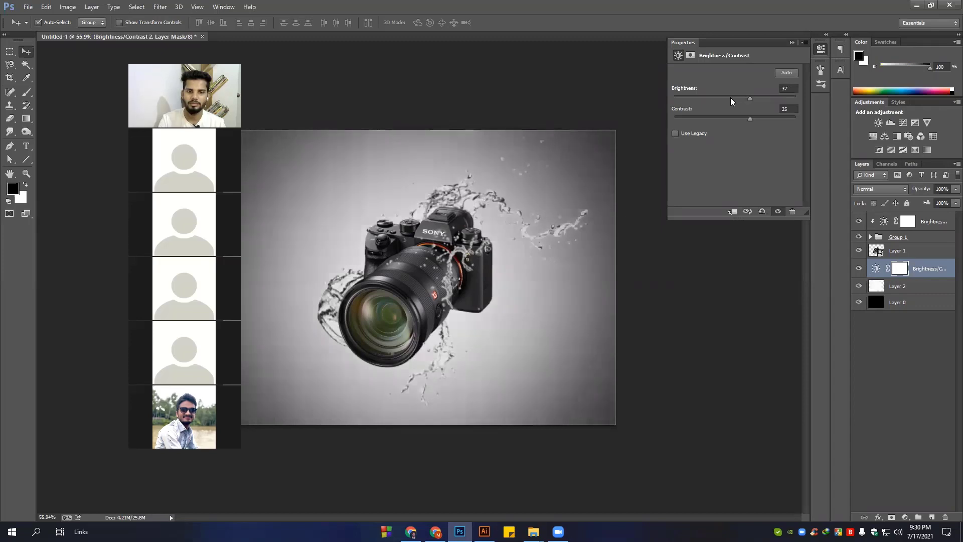
pyautogui.moveTo(724, 98)
pyautogui.mouseDown()
pyautogui.moveTo(710, 98)
pyautogui.moveTo(722, 97)
pyautogui.mouseUp()
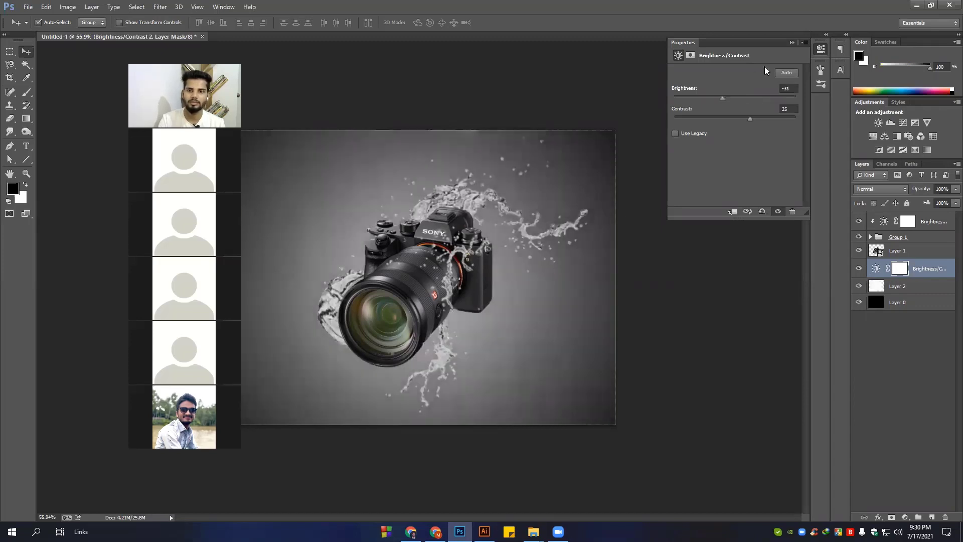
pyautogui.scroll(-3, 604, 258)
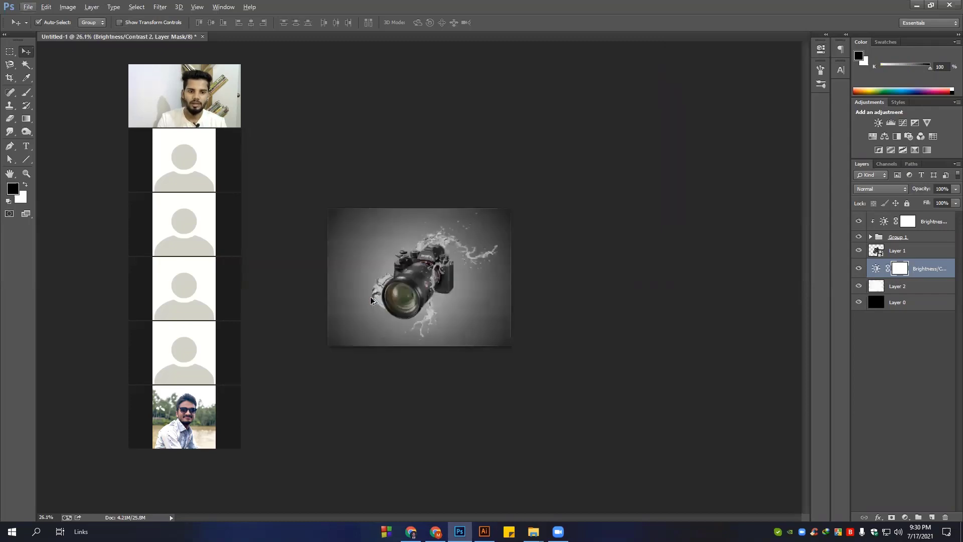
pyautogui.scroll(3, 451, 283)
pyautogui.scroll(2, 474, 284)
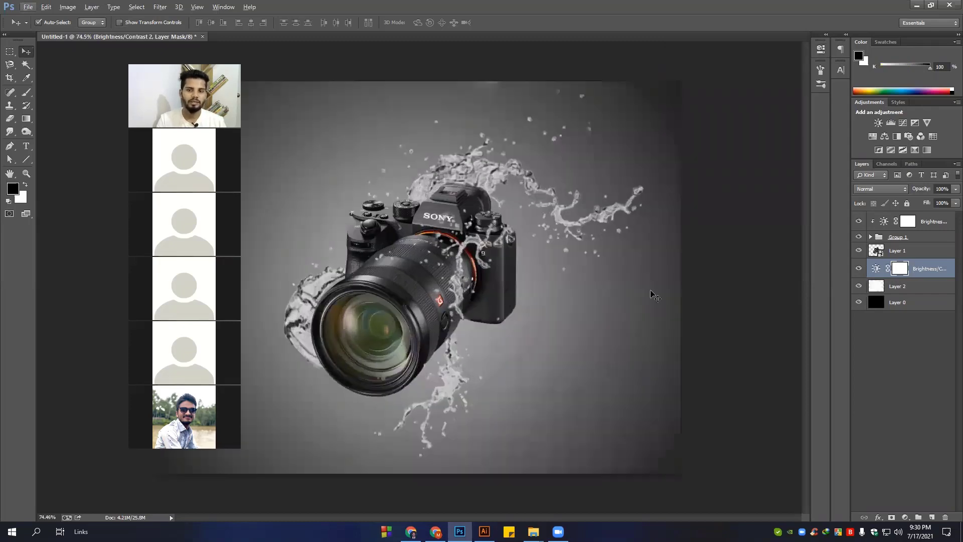
pyautogui.scroll(-2, 446, 271)
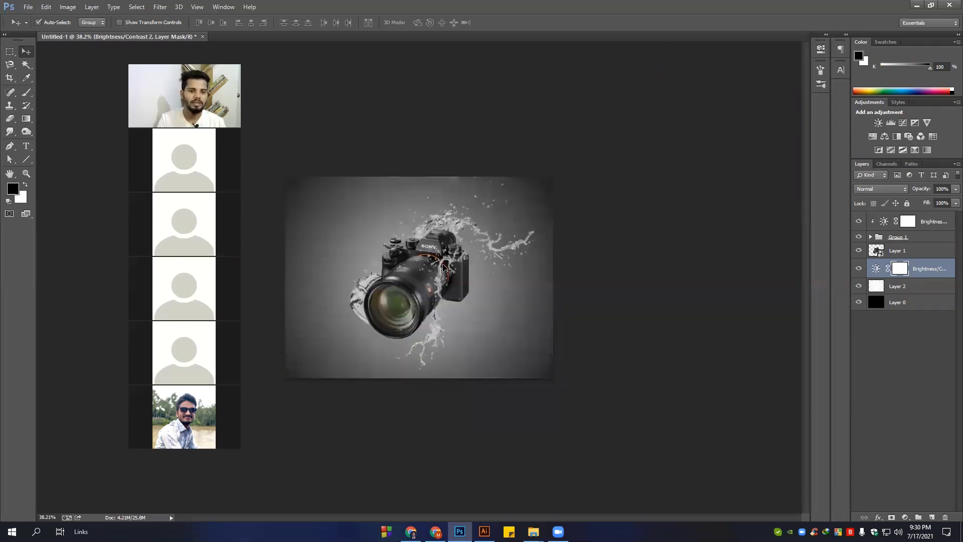
pyautogui.scroll(-1, 440, 271)
pyautogui.scroll(1, 438, 268)
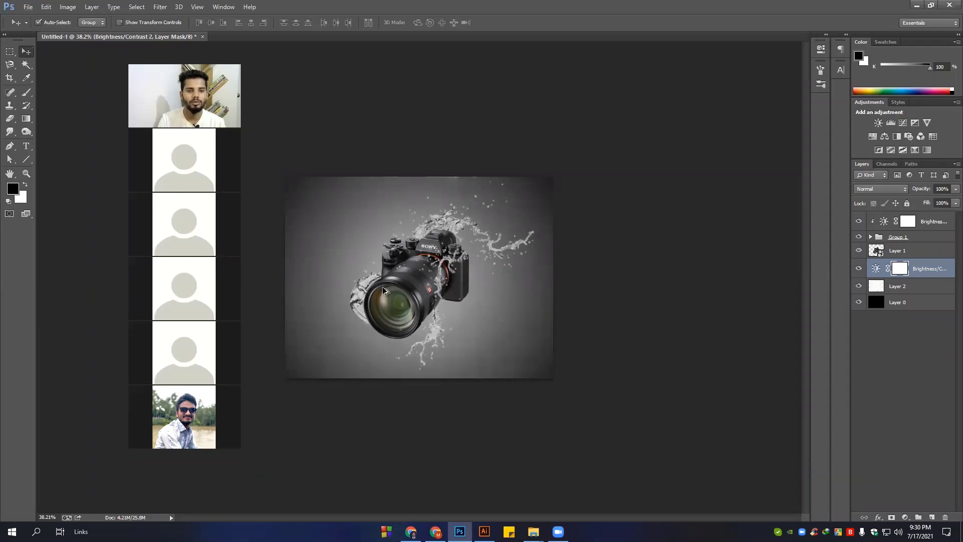
pyautogui.scroll(1, 391, 279)
pyautogui.scroll(1, 396, 286)
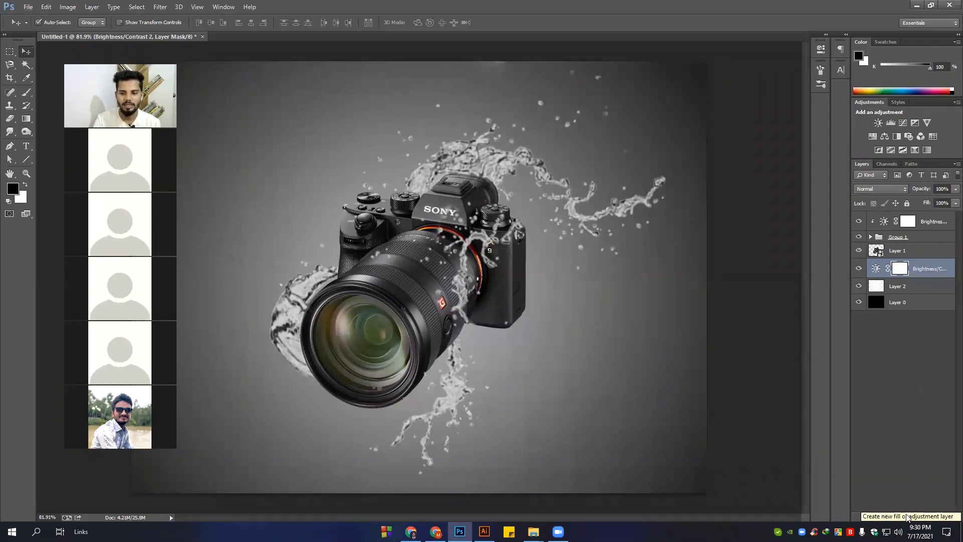
pyautogui.click(905, 517)
pyautogui.press('Escape')
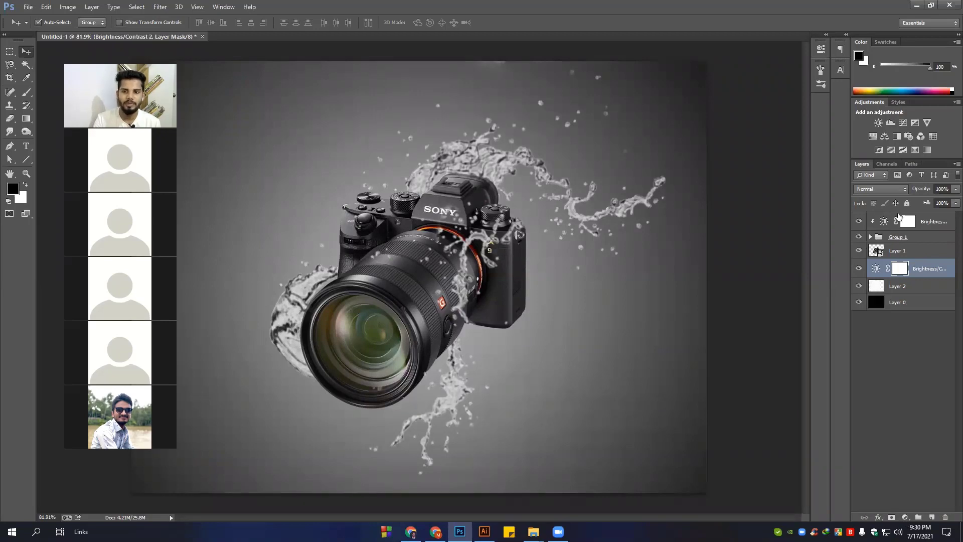
pyautogui.click(920, 223)
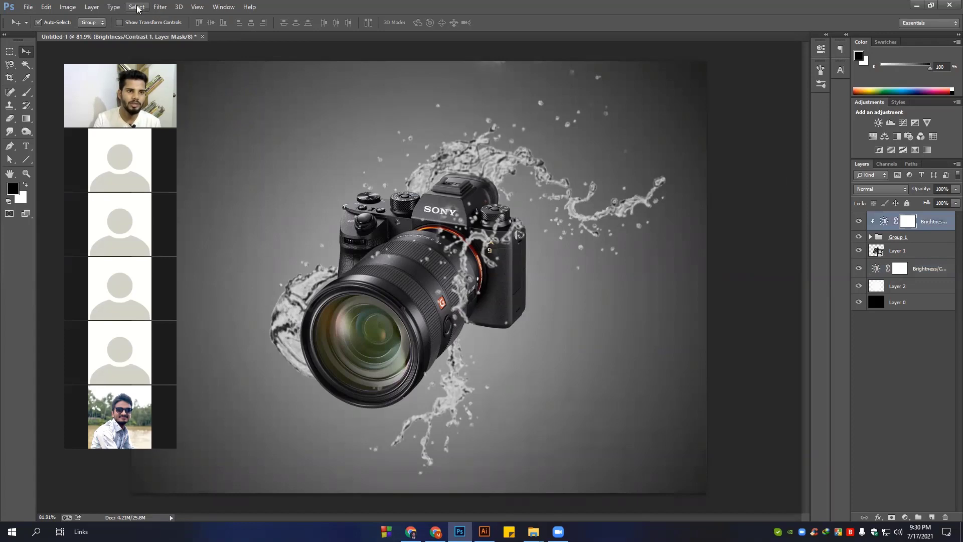
pyautogui.click(136, 7)
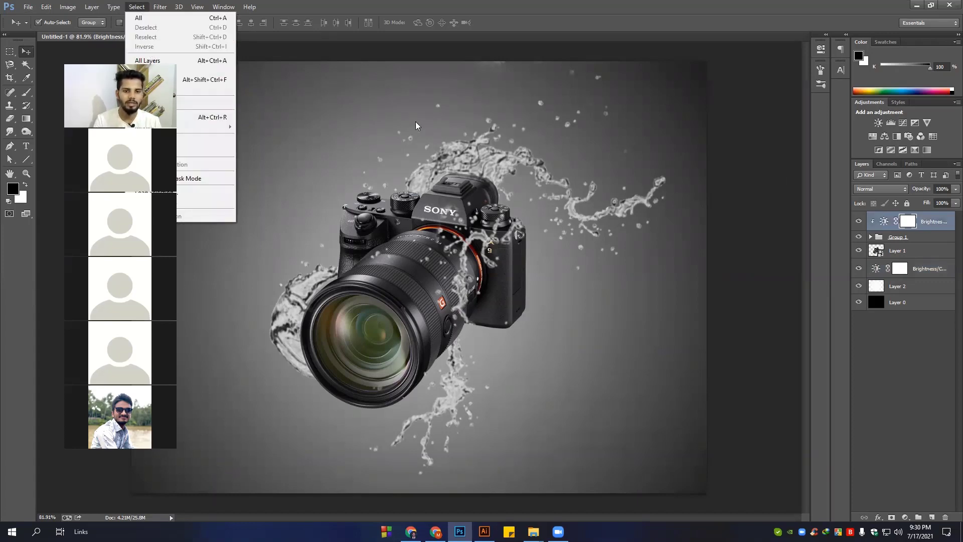
pyautogui.click(452, 121)
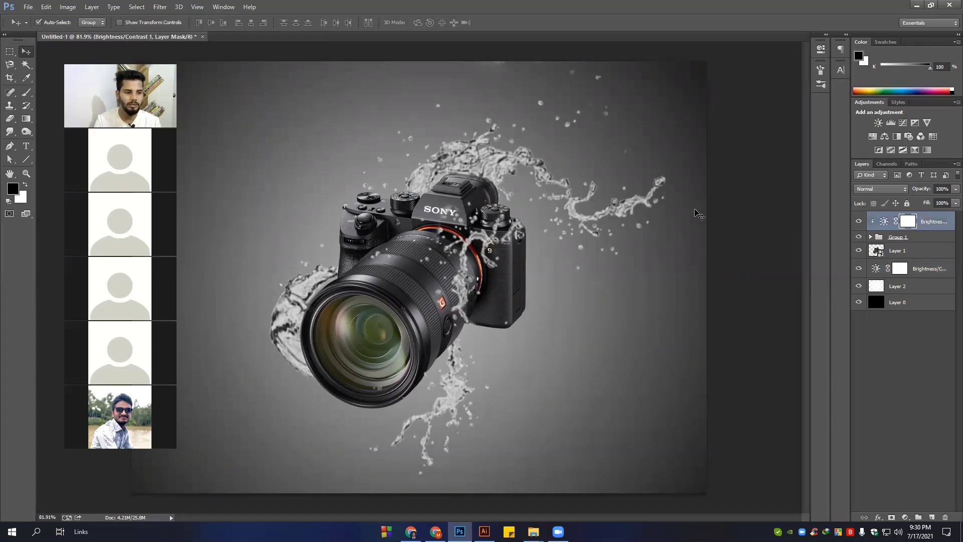
pyautogui.scroll(-5, 325, 265)
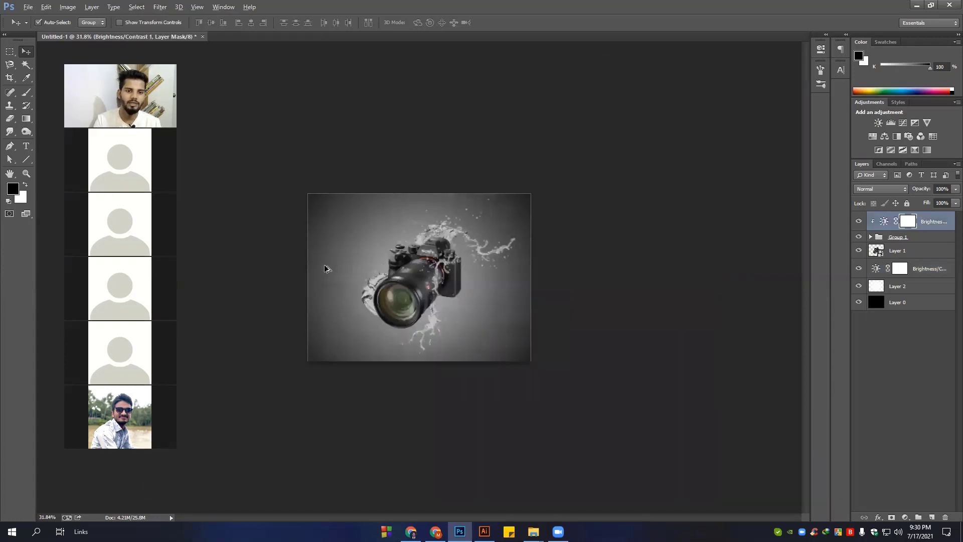
pyautogui.scroll(6, 323, 264)
pyautogui.scroll(-3, 584, 276)
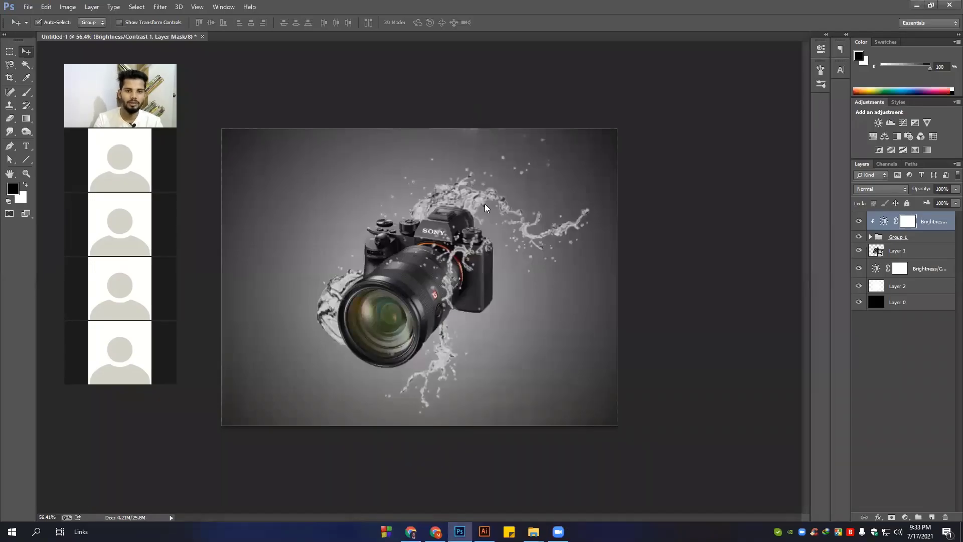
# Close the camera-and-splash composite, leaving an empty Photoshop workspace
pyautogui.hotkey('ctrl', 'w')
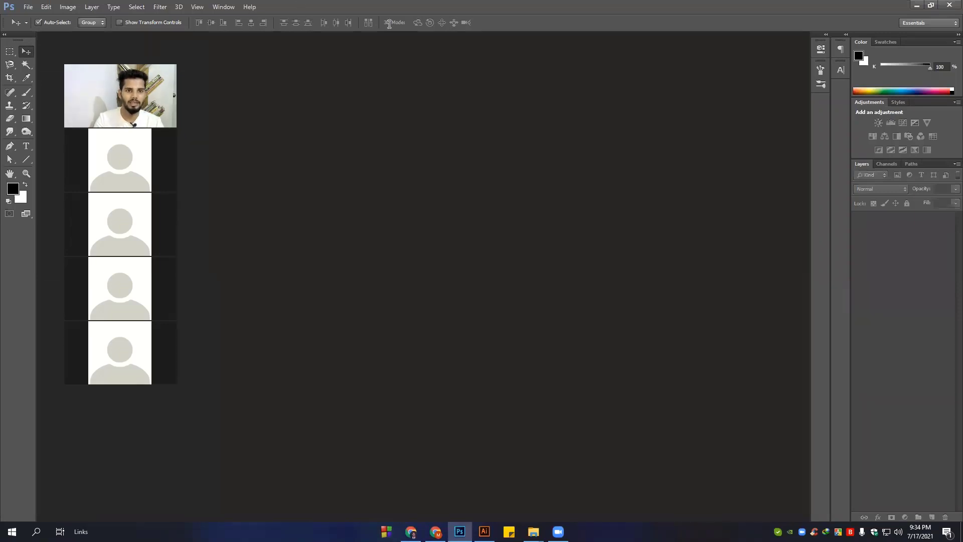
# In Chrome, run the suggested strawberry search from 'strobe' and show image results
pyautogui.hotkey('alt', 'Tab')
pyautogui.write('st')
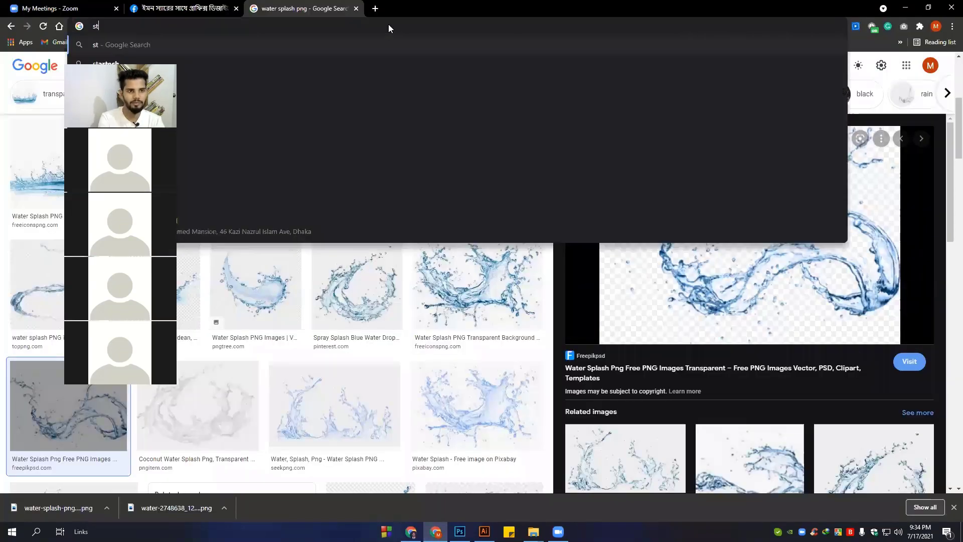
pyautogui.write('ro')
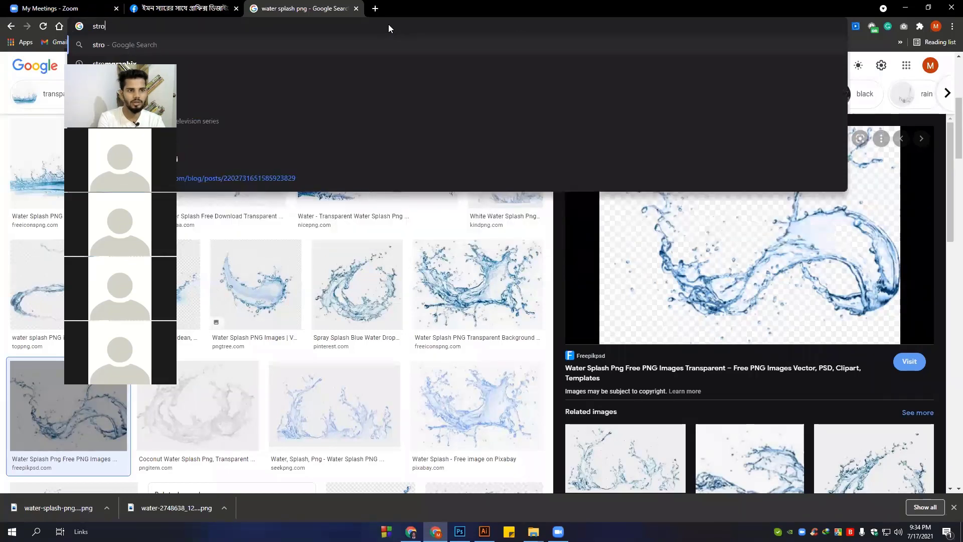
pyautogui.write('be')
pyautogui.press('Down')
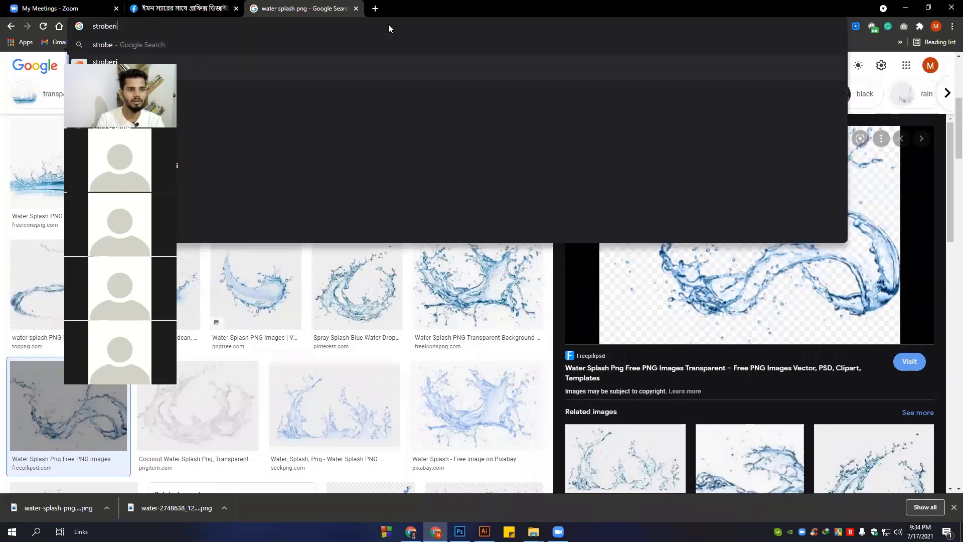
pyautogui.press('Return')
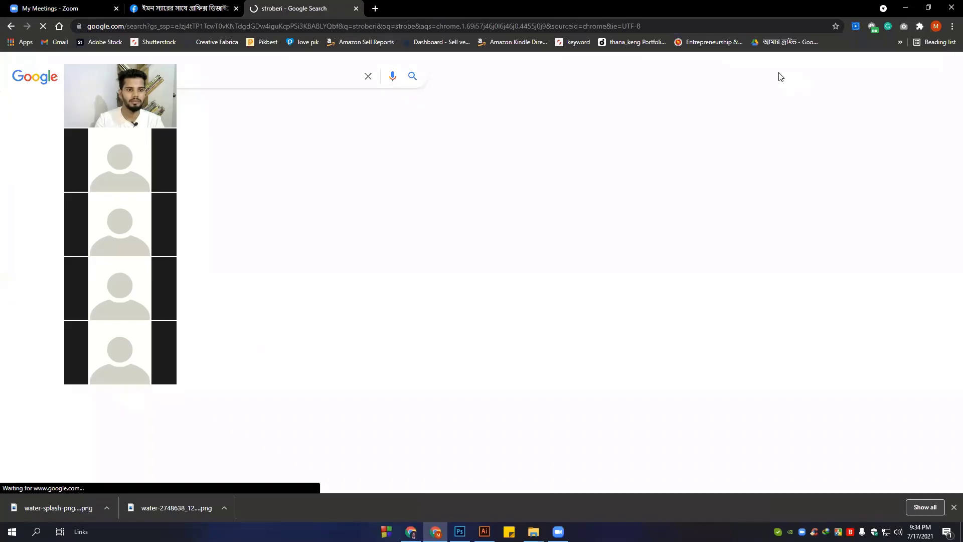
pyautogui.click(129, 109)
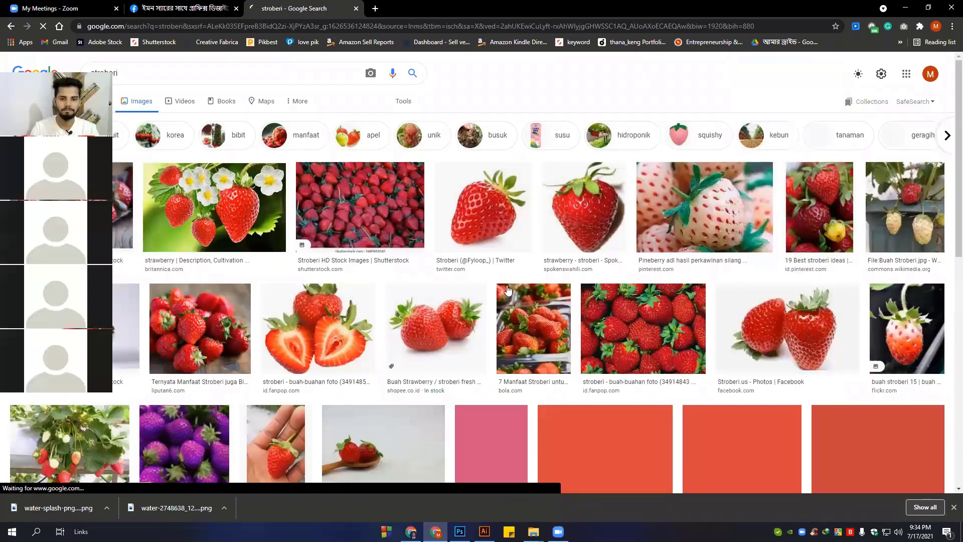
# Copy a photo of a whole strawberry on white, then return to Photoshop
pyautogui.scroll(-10, 508, 296)
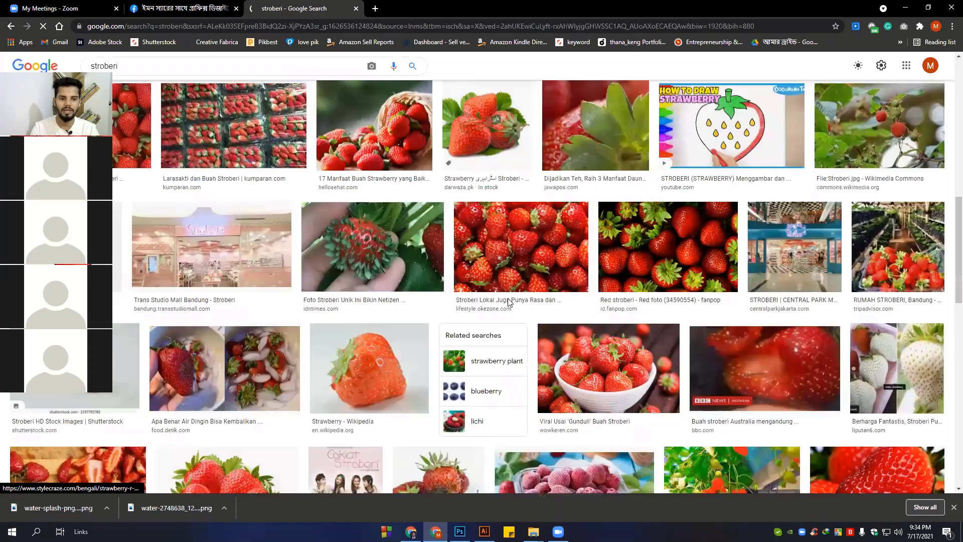
pyautogui.scroll(-5, 508, 301)
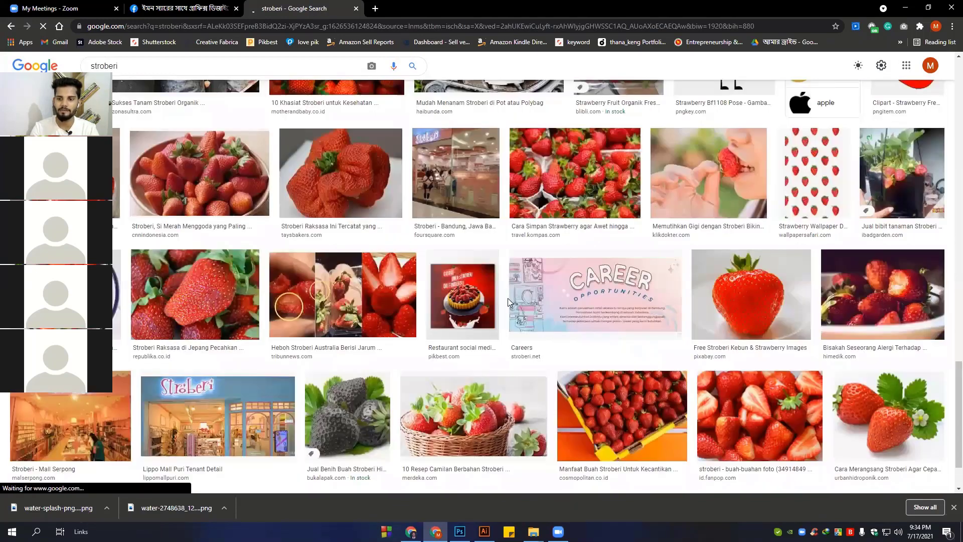
pyautogui.scroll(-5, 507, 298)
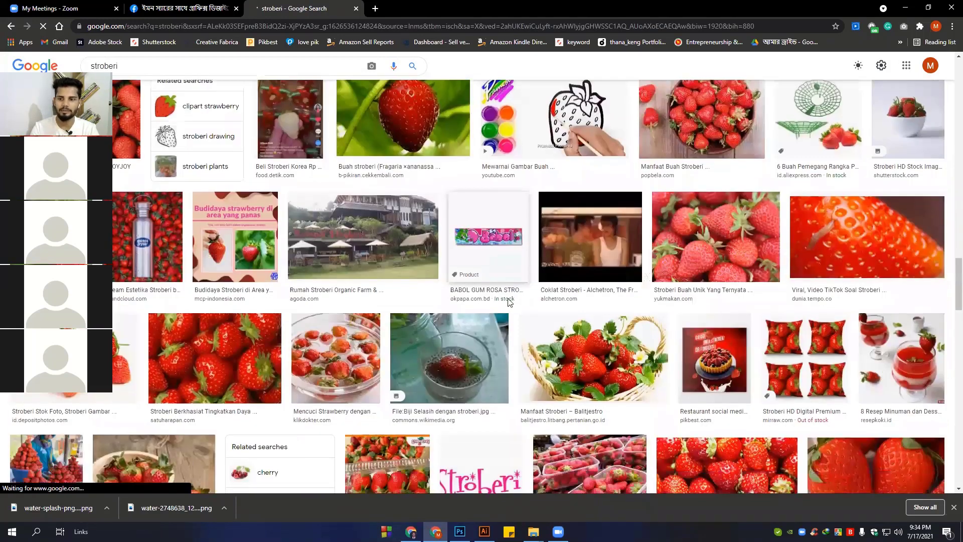
pyautogui.scroll(-5, 507, 298)
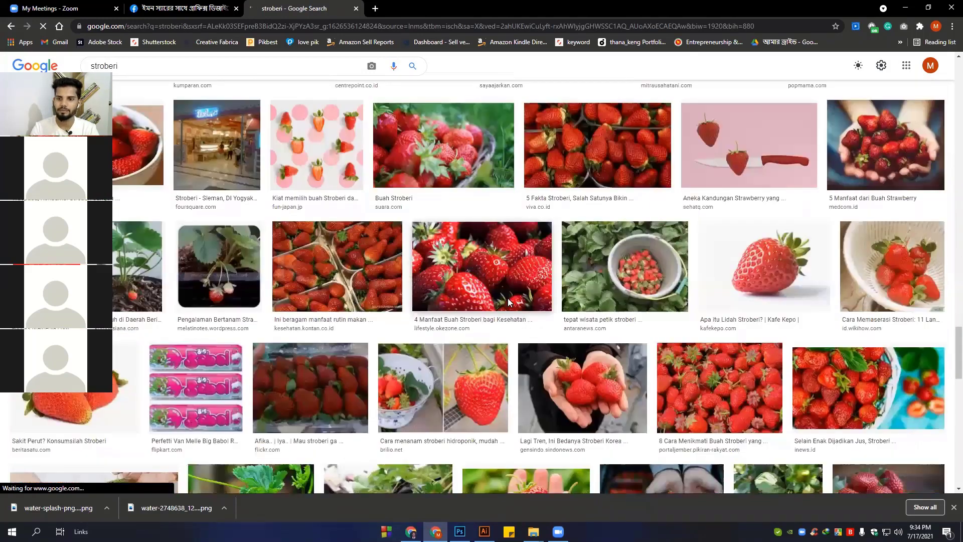
pyautogui.click(768, 269)
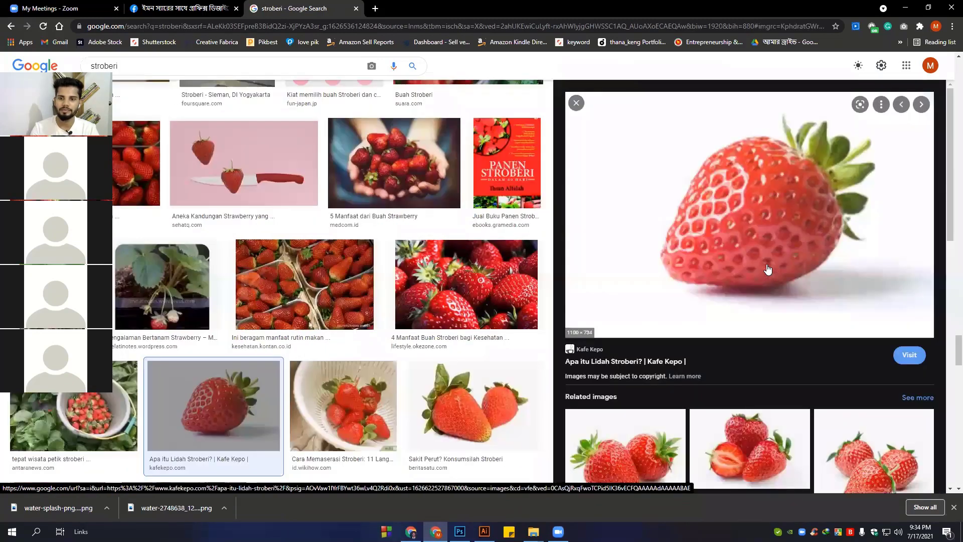
pyautogui.rightClick(742, 193)
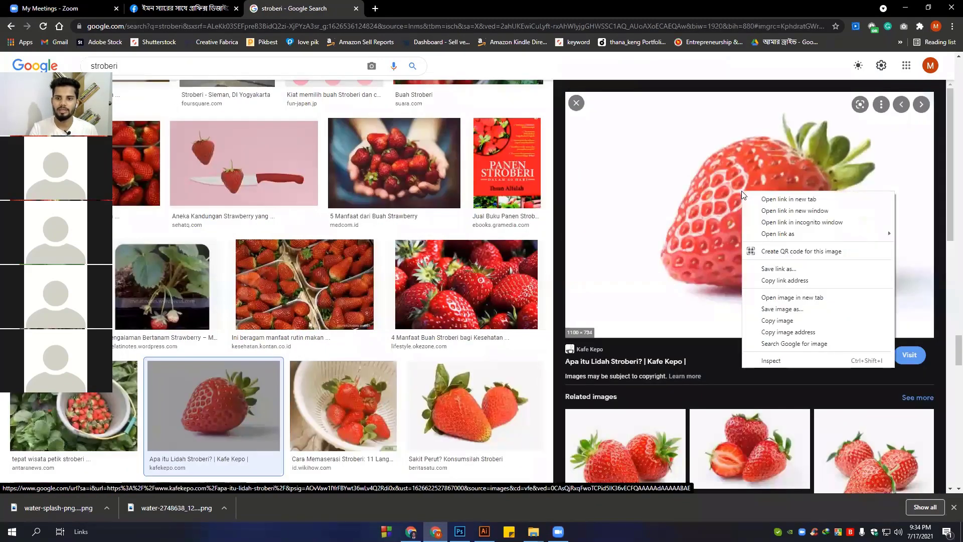
pyautogui.click(778, 320)
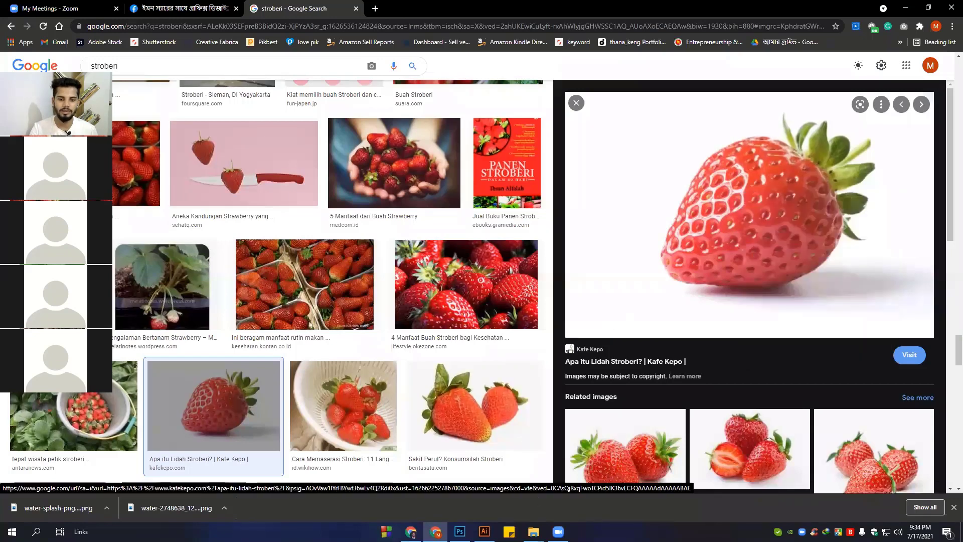
pyautogui.click(459, 531)
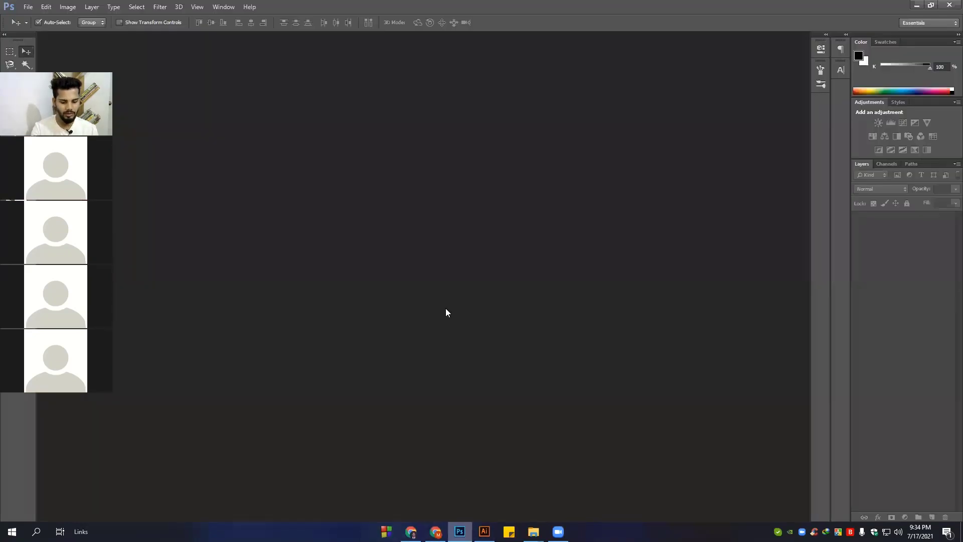
# Create a new default document and paste the strawberry photo in as Layer 1
pyautogui.hotkey('ctrl', 'n')
pyautogui.press('Return')
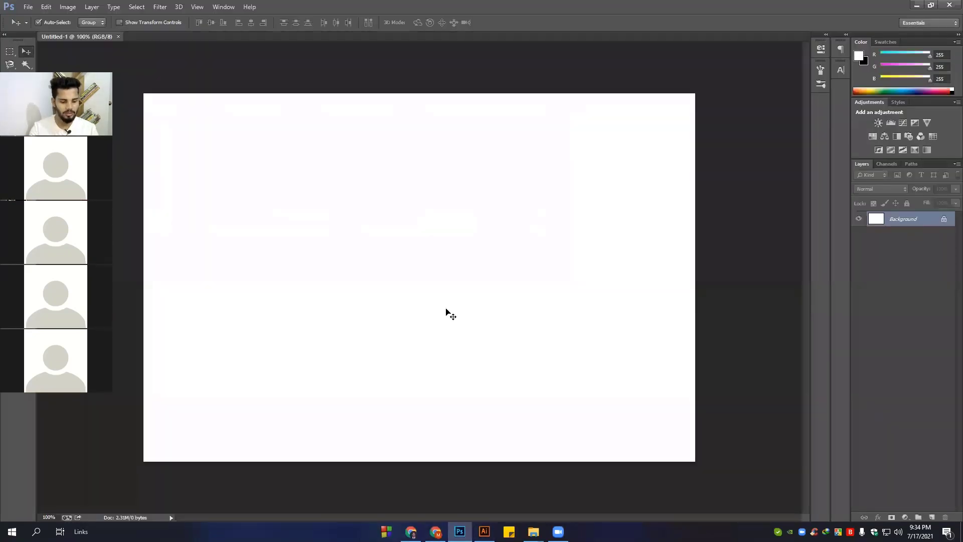
pyautogui.hotkey('ctrl', 'v')
pyautogui.hotkey('ctrl', '0')
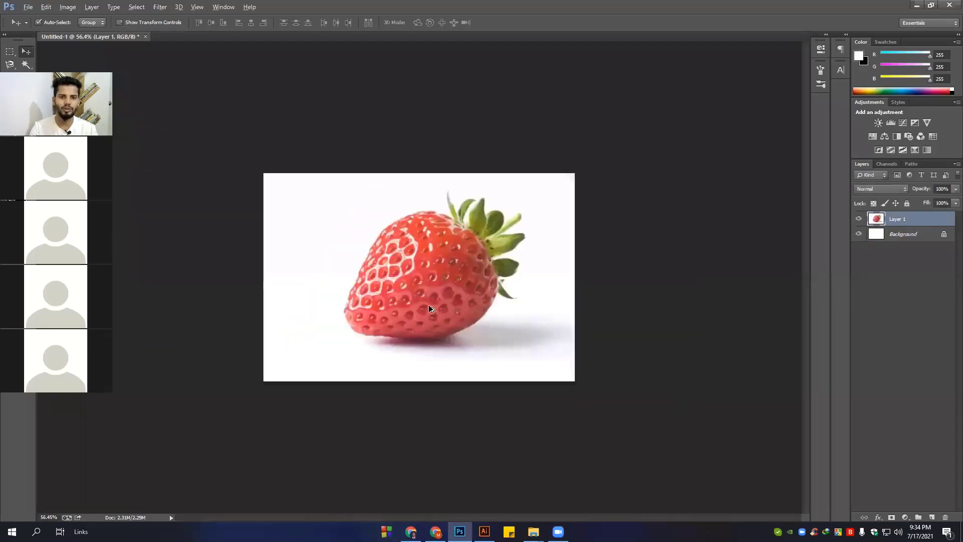
pyautogui.scroll(1, 411, 291)
pyautogui.scroll(1, 393, 276)
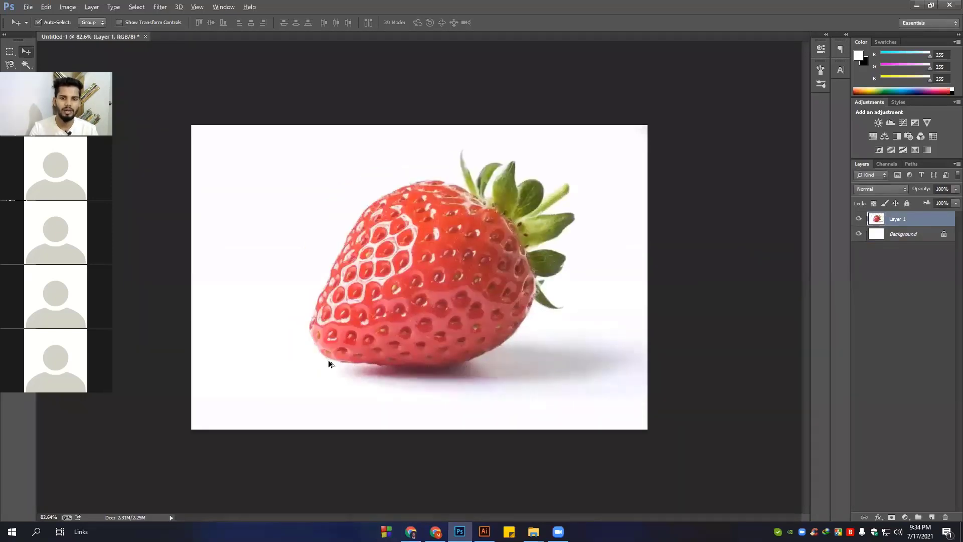
pyautogui.scroll(2, 328, 359)
pyautogui.scroll(-2, 128, 85)
pyautogui.scroll(-1, 128, 85)
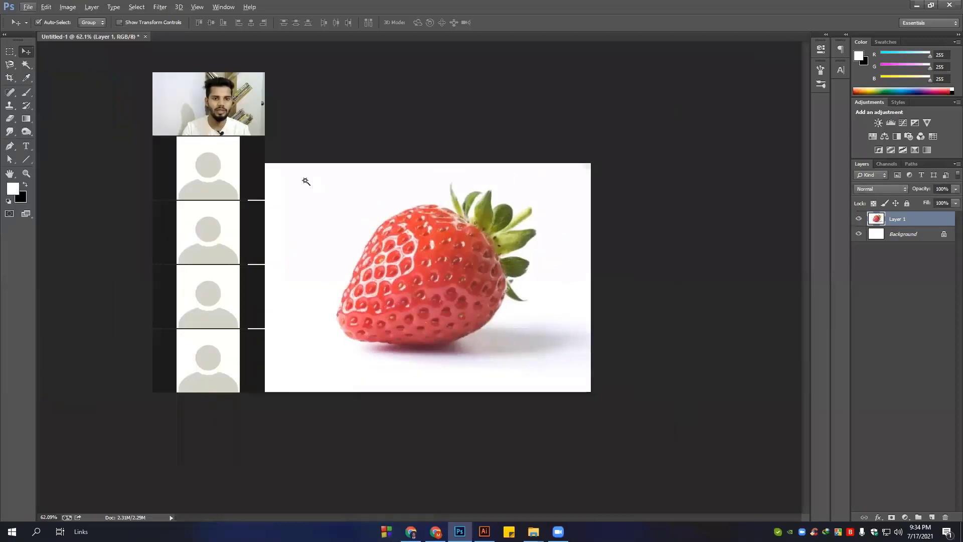
# Delete the white surroundings with the Magic Wand and fill the Background layer black
pyautogui.press('w')
pyautogui.click(570, 286)
pyautogui.scroll(2, 569, 286)
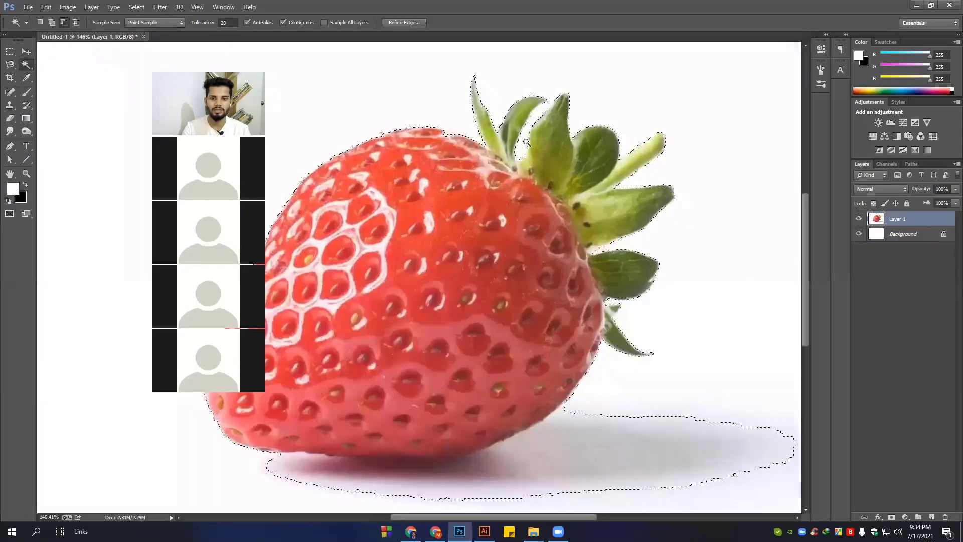
pyautogui.scroll(-1, 569, 286)
pyautogui.press('Delete')
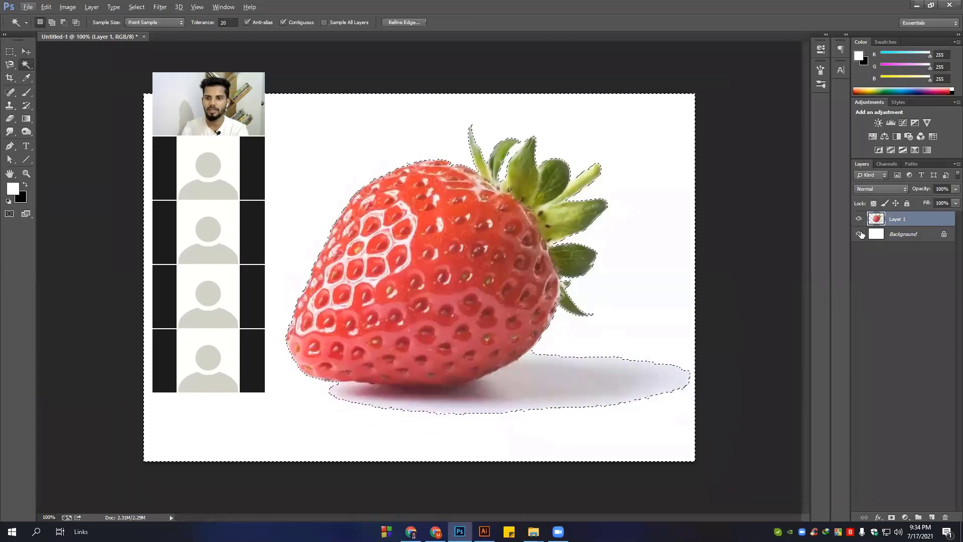
pyautogui.click(858, 234)
pyautogui.hotkey('ctrl', 'd')
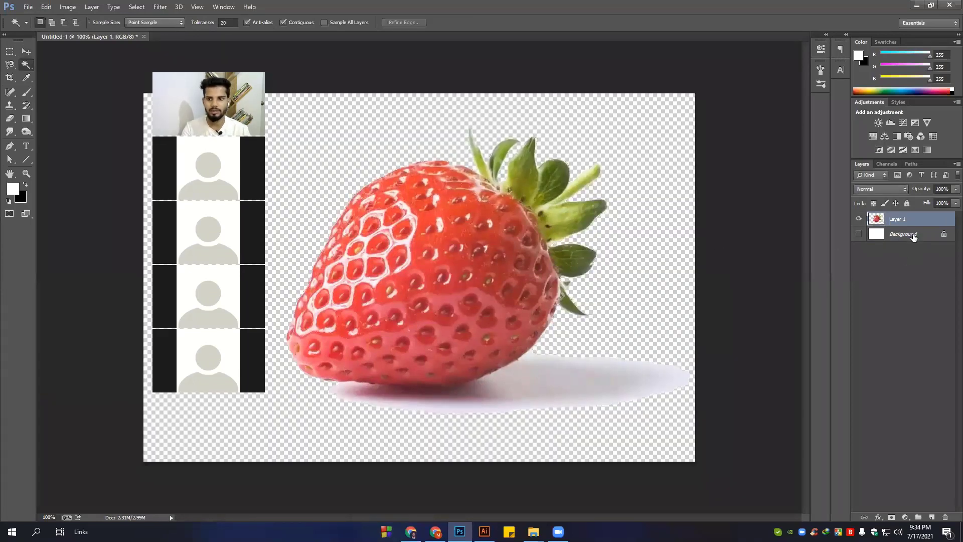
pyautogui.click(905, 234)
pyautogui.click(858, 234)
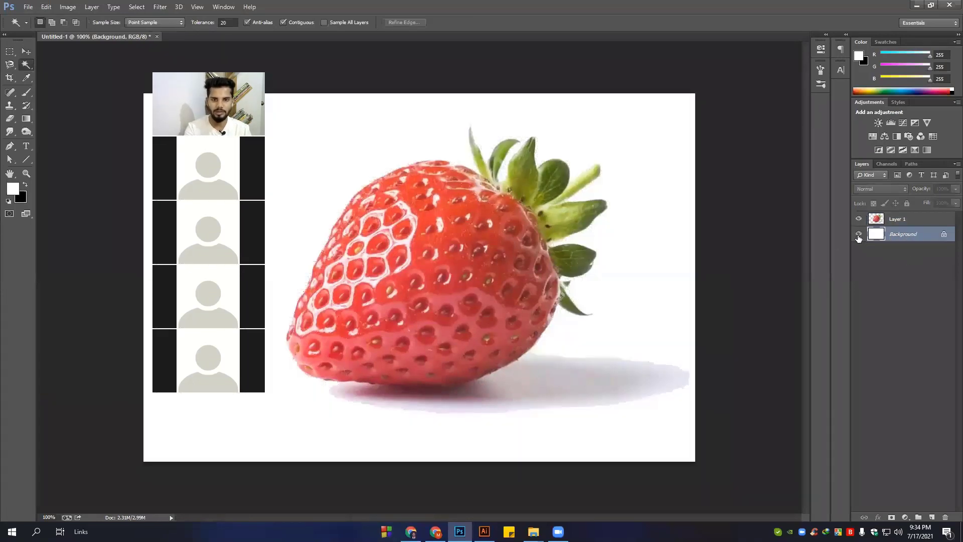
pyautogui.hotkey('ctrl', 'BackSpace')
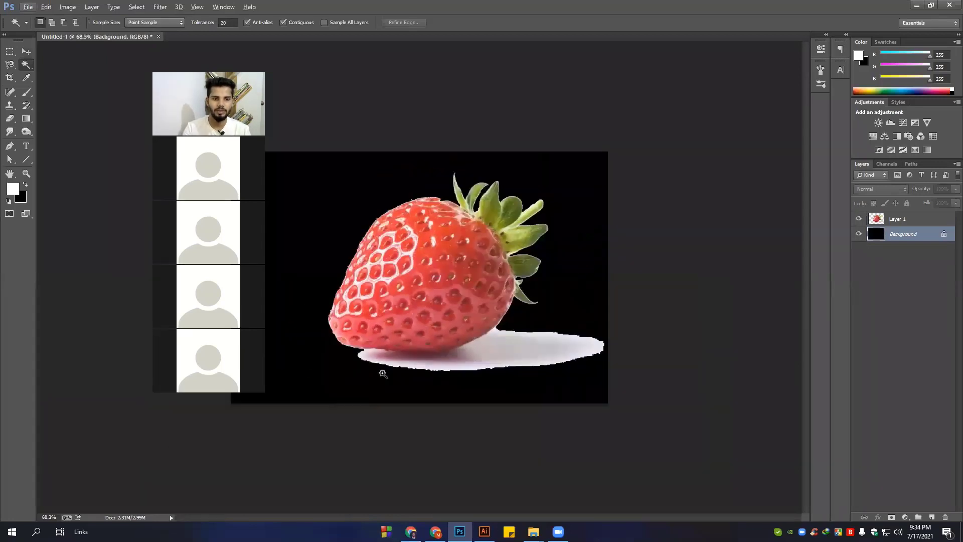
# Zoom in on the strawberry's lower edge and its white shadow
pyautogui.moveTo(546, 338); pyautogui.dragTo(398, 293)
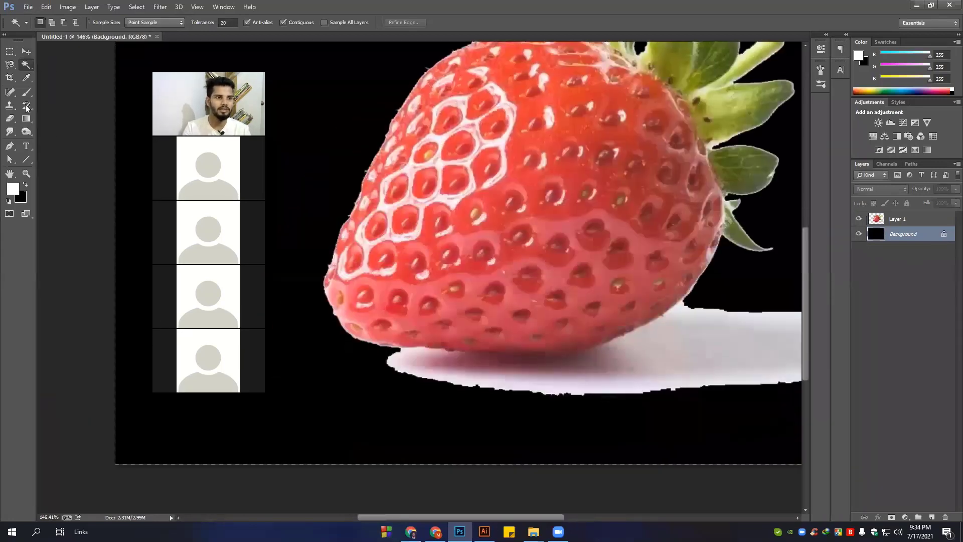
pyautogui.click(7, 147)
pyautogui.scroll(3, 497, 393)
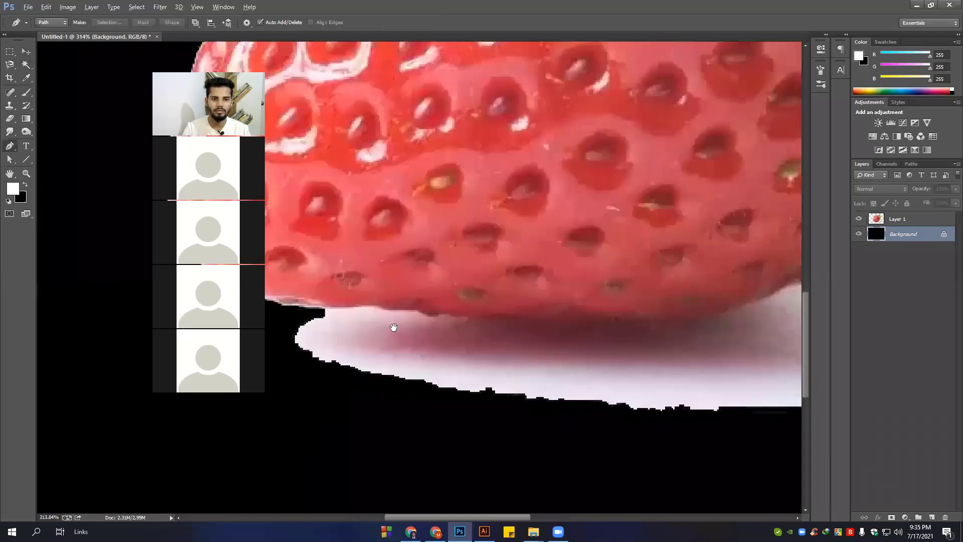
pyautogui.moveTo(351, 303); pyautogui.dragTo(274, 114)
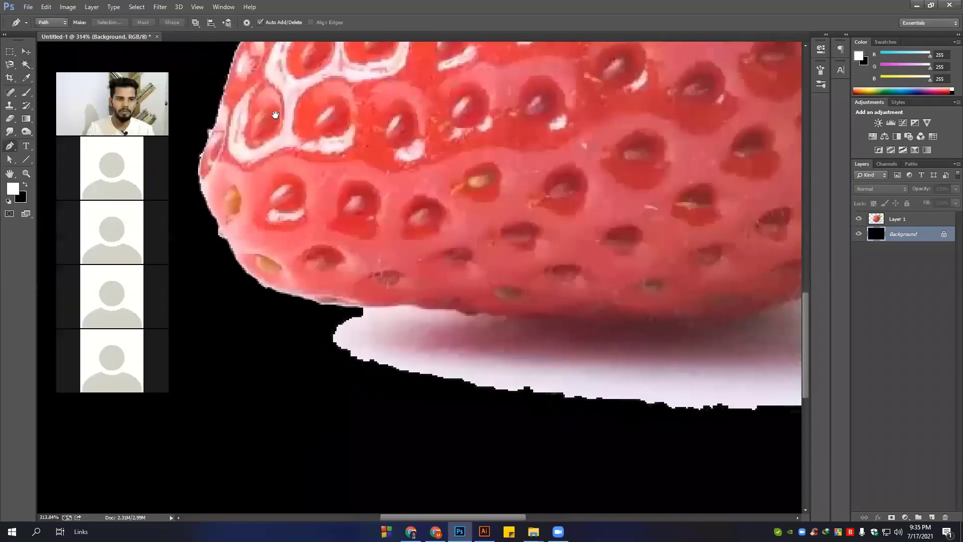
# Place Pen anchors along the strawberry's bottom edge and lower-right side
pyautogui.scroll(2, 588, 298)
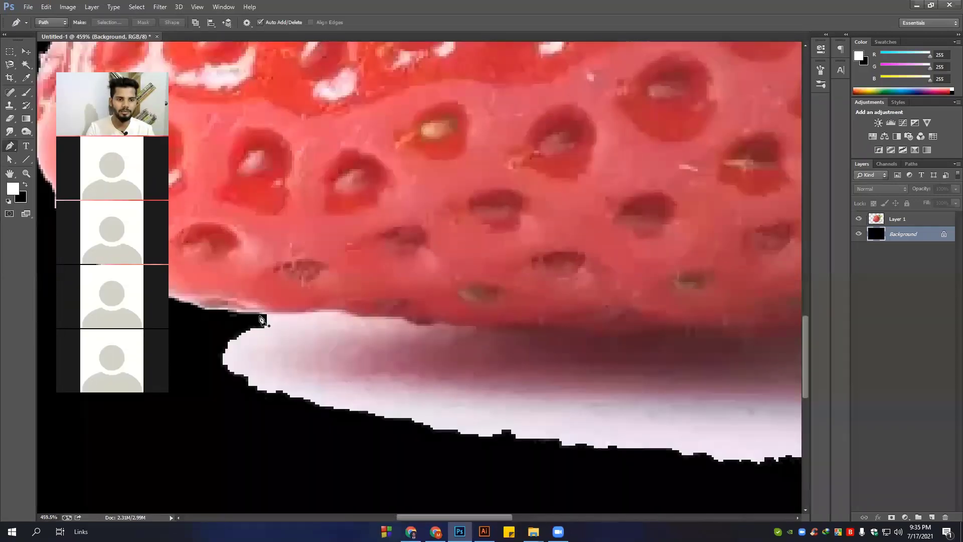
pyautogui.scroll(-2, 255, 318)
pyautogui.scroll(-2, 289, 259)
pyautogui.scroll(-2, 290, 258)
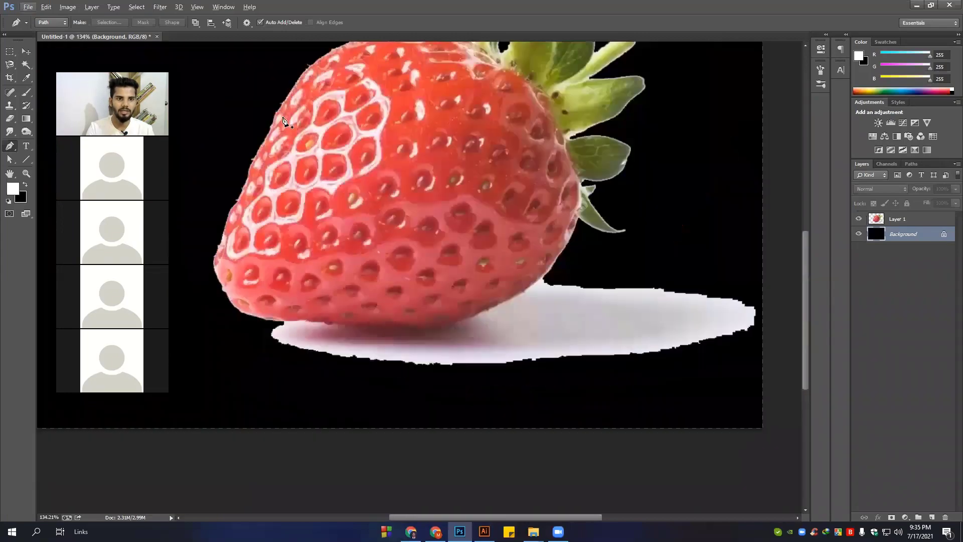
pyautogui.scroll(-1, 289, 97)
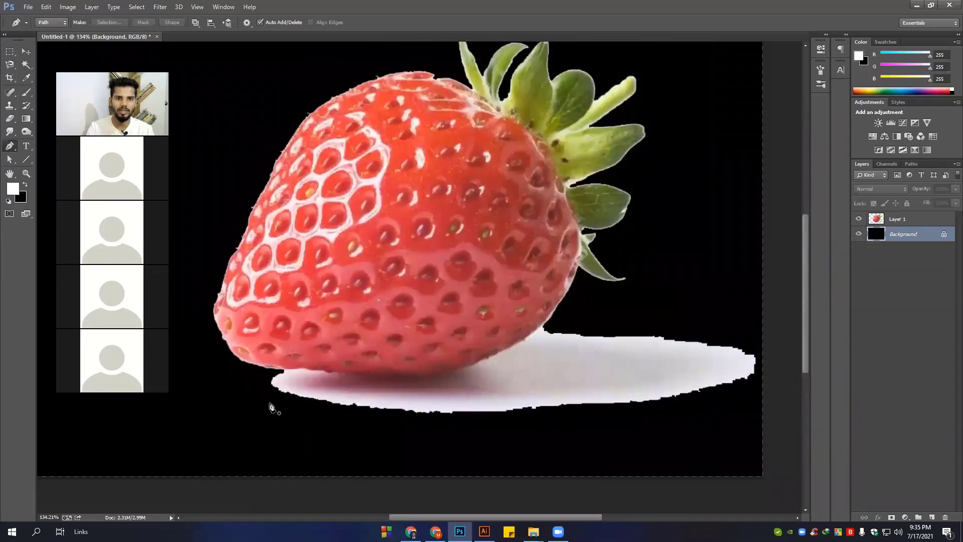
pyautogui.scroll(2, 254, 408)
pyautogui.scroll(2, 310, 371)
pyautogui.scroll(1, 305, 329)
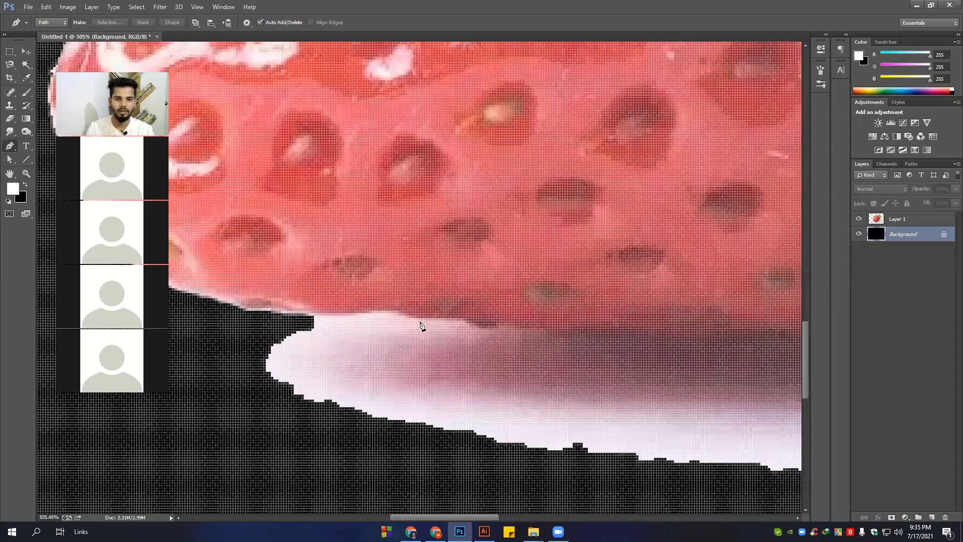
pyautogui.scroll(-1, 419, 321)
pyautogui.moveTo(418, 320); pyautogui.dragTo(468, 342)
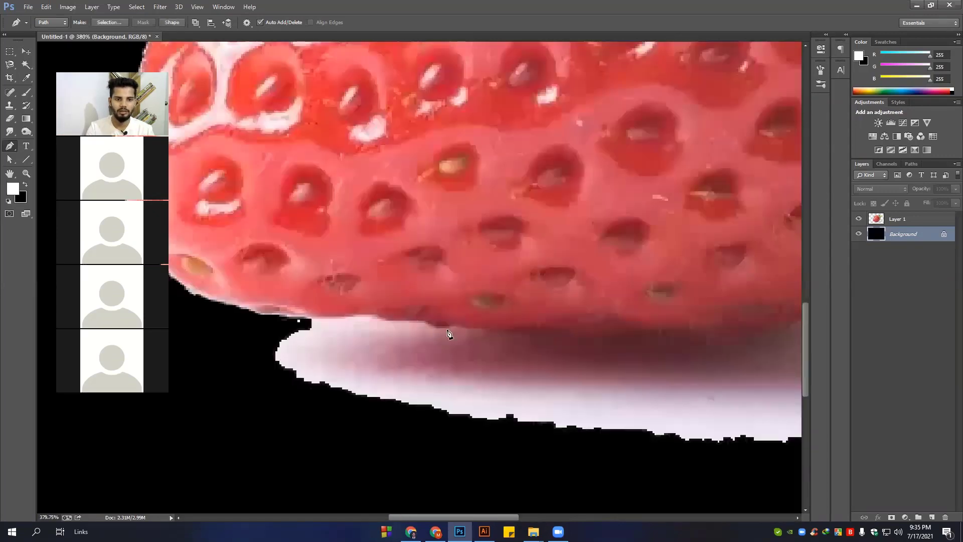
pyautogui.click(483, 330)
pyautogui.moveTo(544, 348)
pyautogui.mouseDown()
pyautogui.moveTo(494, 343)
pyautogui.moveTo(417, 360)
pyautogui.mouseUp()
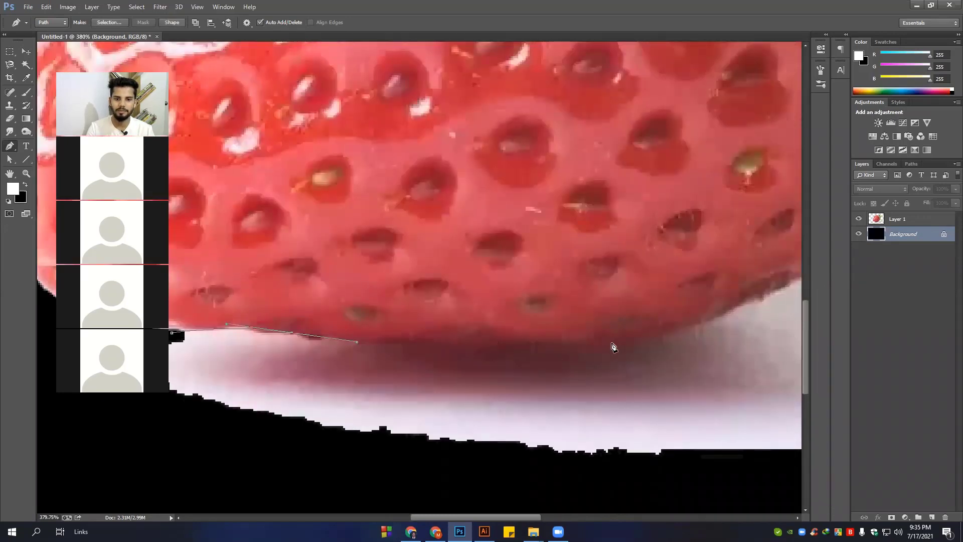
pyautogui.moveTo(611, 344)
pyautogui.mouseDown()
pyautogui.moveTo(696, 332)
pyautogui.moveTo(313, 389)
pyautogui.mouseUp()
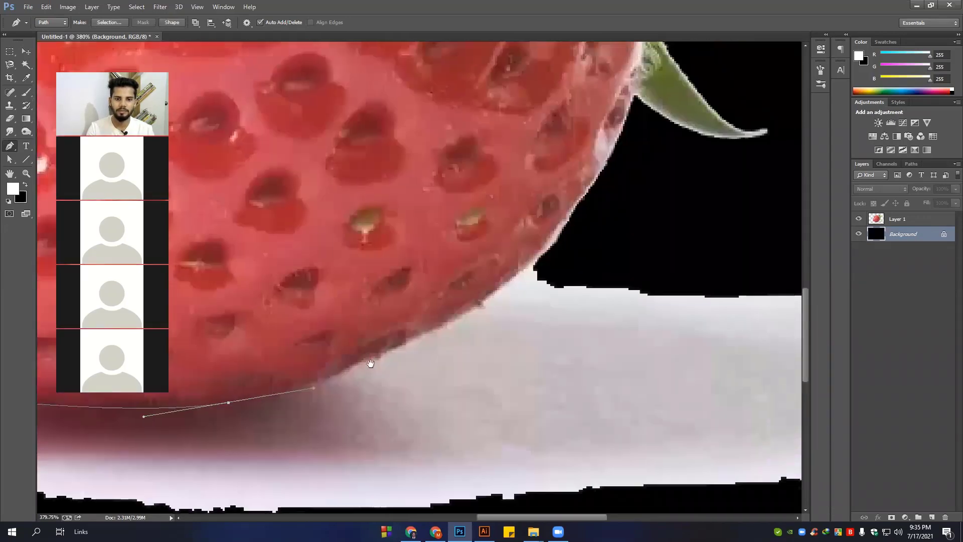
pyautogui.moveTo(538, 262); pyautogui.dragTo(587, 196)
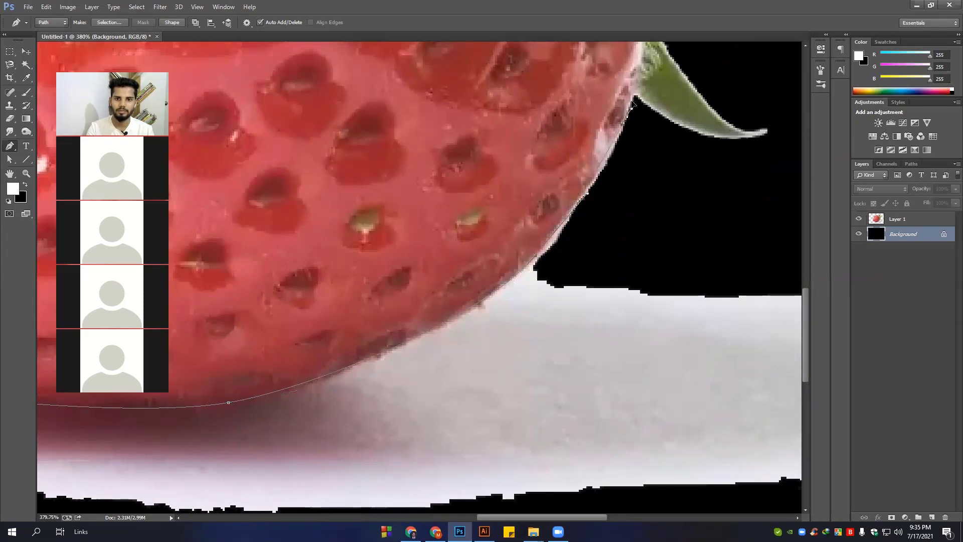
# Extend the path around the shadow's right, bottom and left, closing it at the start anchor
pyautogui.keyDown('alt'); pyautogui.scroll(-4, 666, 213); pyautogui.keyUp('alt')
pyautogui.scroll(-2, 666, 215)
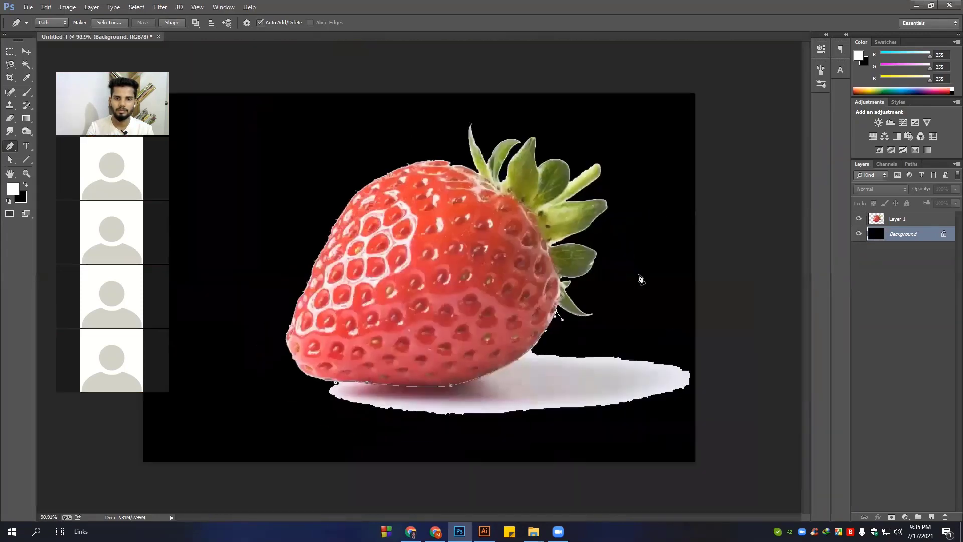
pyautogui.click(664, 317)
pyautogui.click(718, 395)
pyautogui.moveTo(645, 454); pyautogui.dragTo(616, 457)
pyautogui.moveTo(347, 458); pyautogui.dragTo(327, 456)
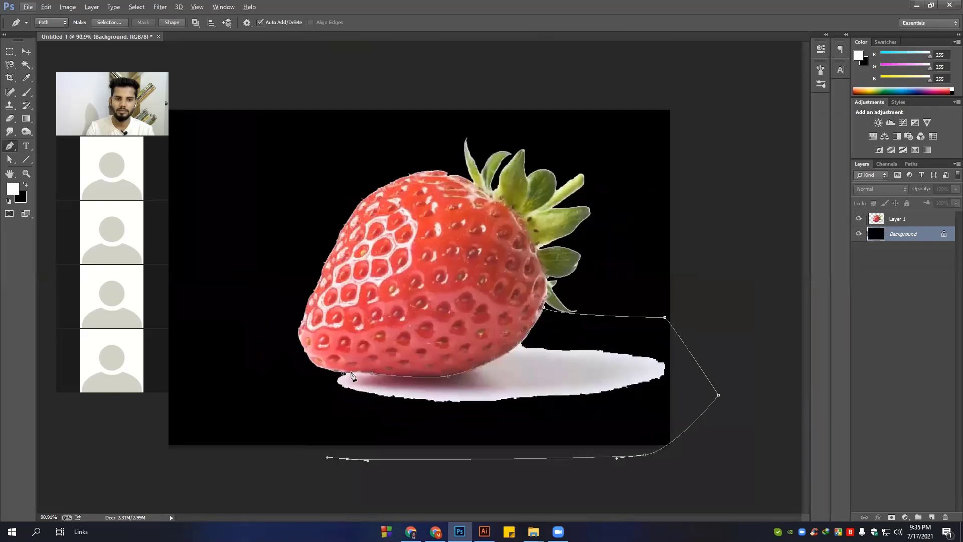
pyautogui.moveTo(271, 409); pyautogui.dragTo(271, 401)
pyautogui.moveTo(344, 374); pyautogui.dragTo(419, 384)
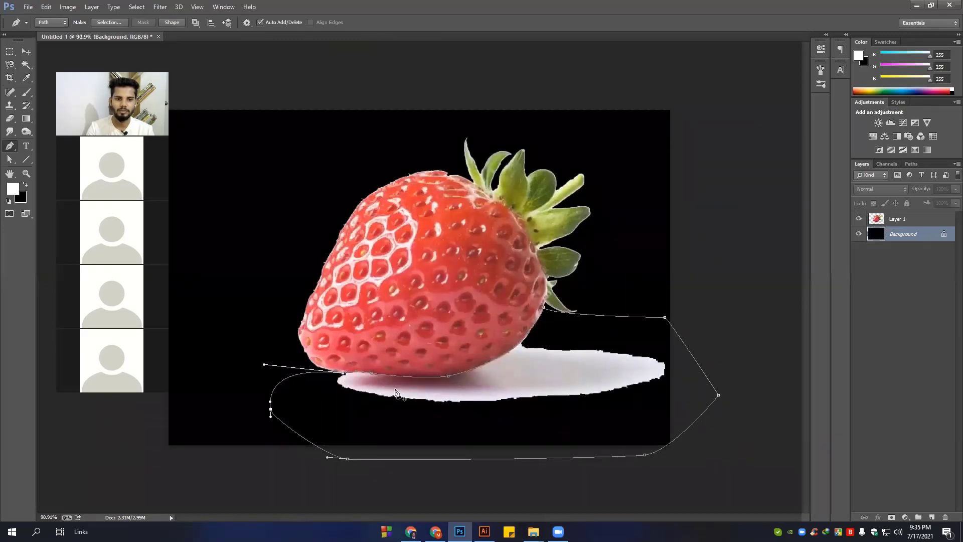
# Turn the shadow path into a selection, delete it from Layer 1, and deselect
pyautogui.rightClick(541, 372)
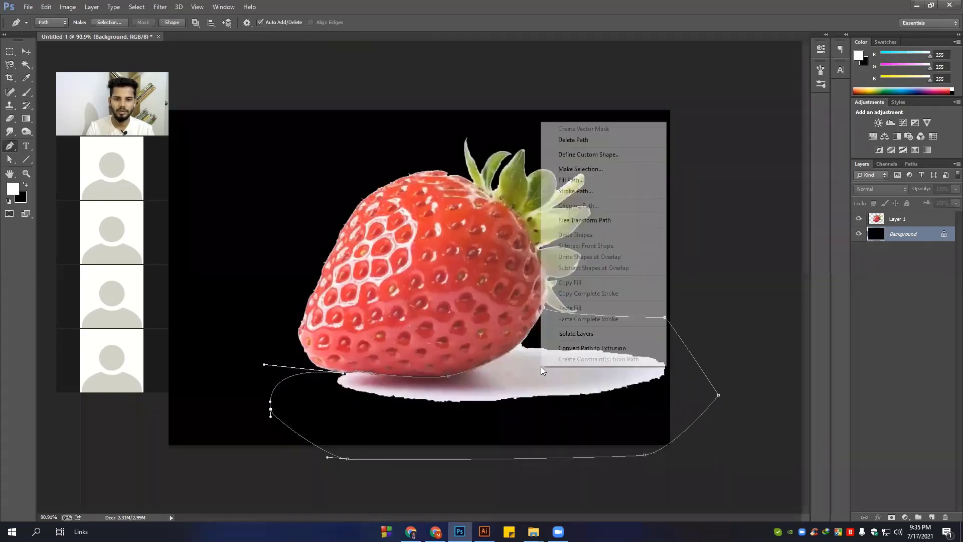
pyautogui.click(96, 24)
pyautogui.click(96, 24)
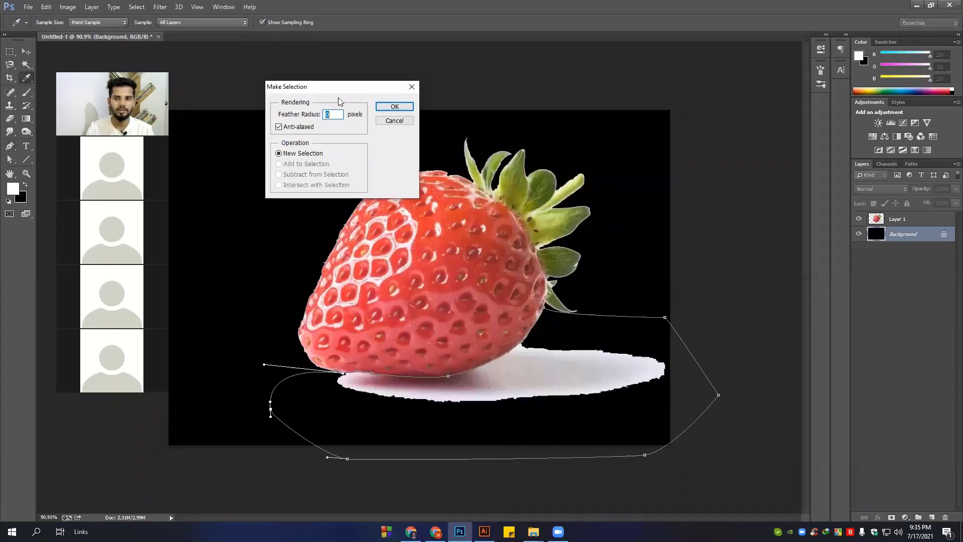
pyautogui.press('Return')
pyautogui.click(897, 218)
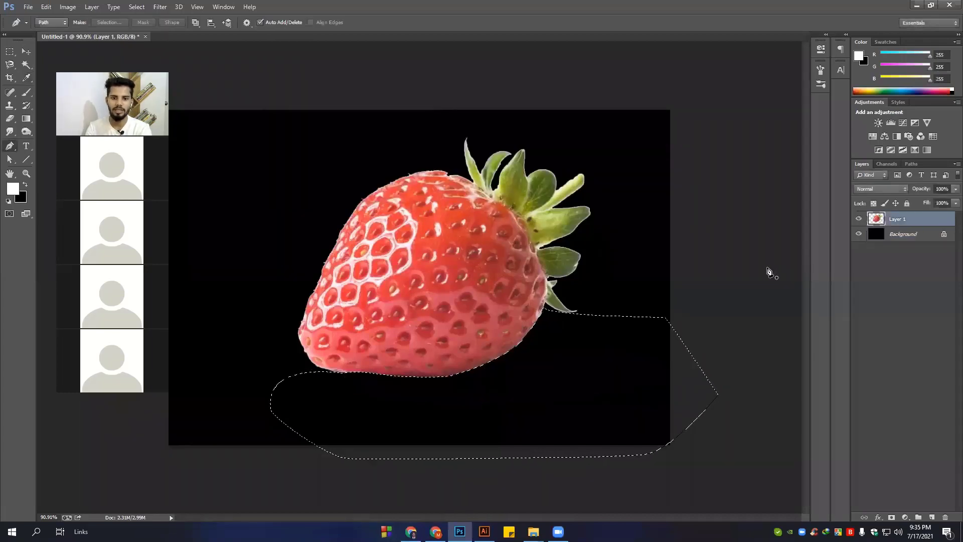
pyautogui.hotkey('ctrl', 'd')
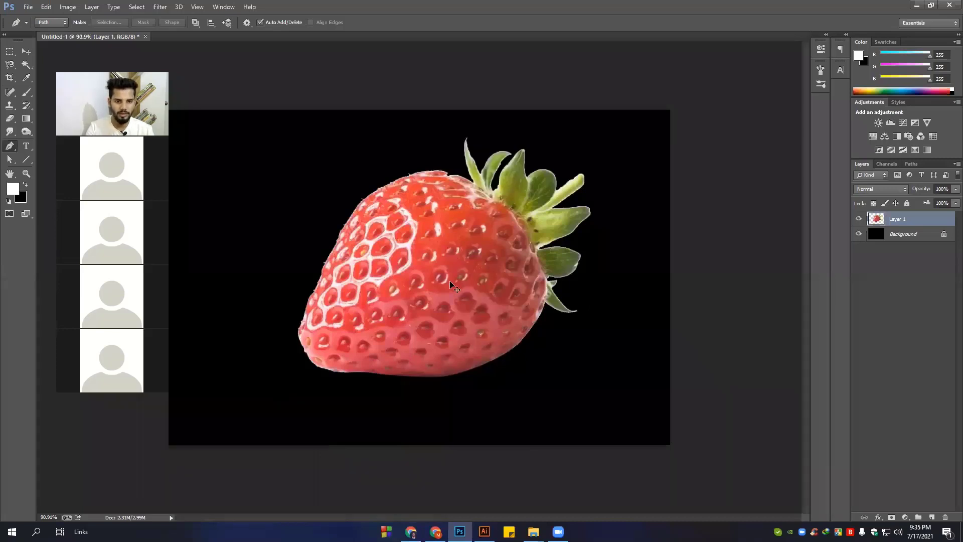
pyautogui.scroll(-3, 449, 281)
# Free-transform the strawberry, rotating it upright, rescaling it and skewing its corners
pyautogui.hotkey('ctrl', 't')
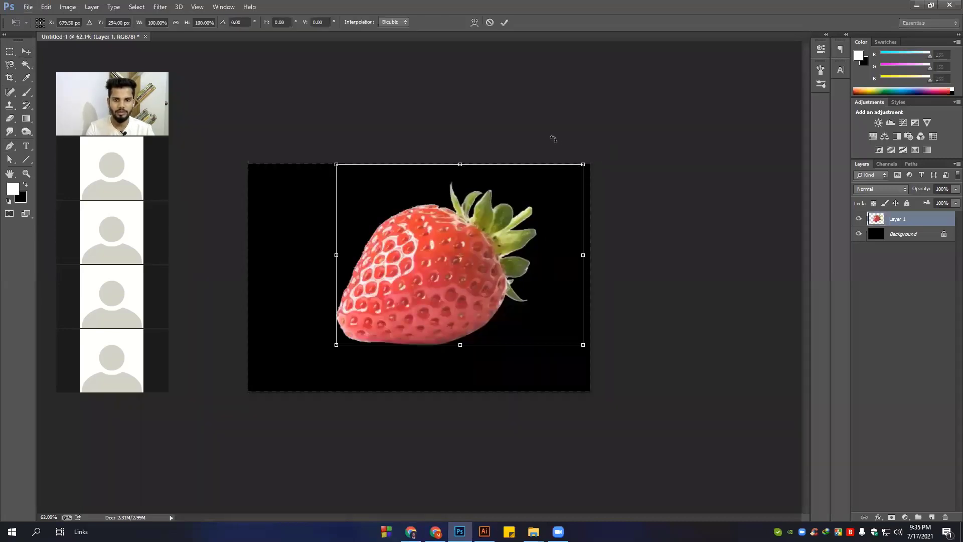
pyautogui.moveTo(553, 139); pyautogui.dragTo(457, 112)
pyautogui.scroll(-3, 447, 293)
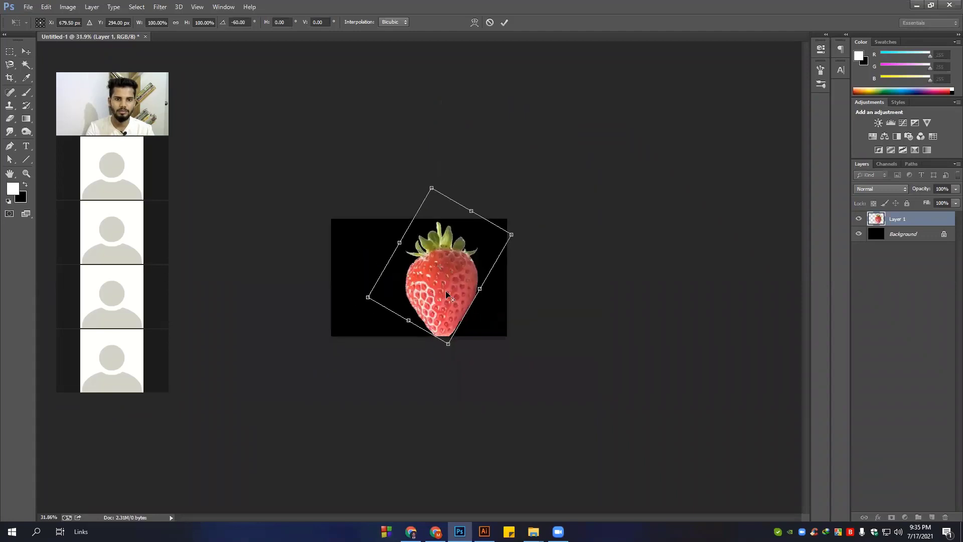
pyautogui.scroll(2, 446, 291)
pyautogui.scroll(2, 450, 307)
pyautogui.scroll(1, 476, 342)
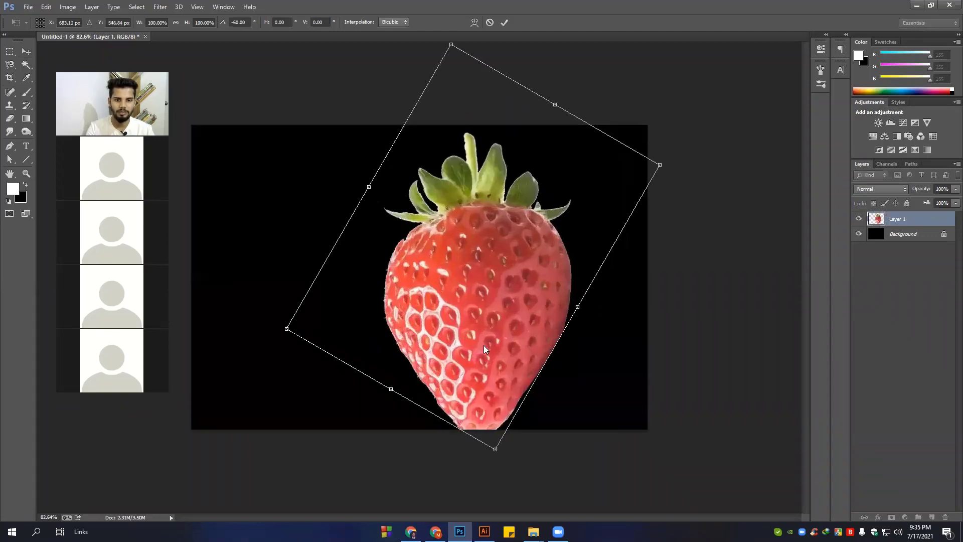
pyautogui.moveTo(631, 169); pyautogui.dragTo(569, 193)
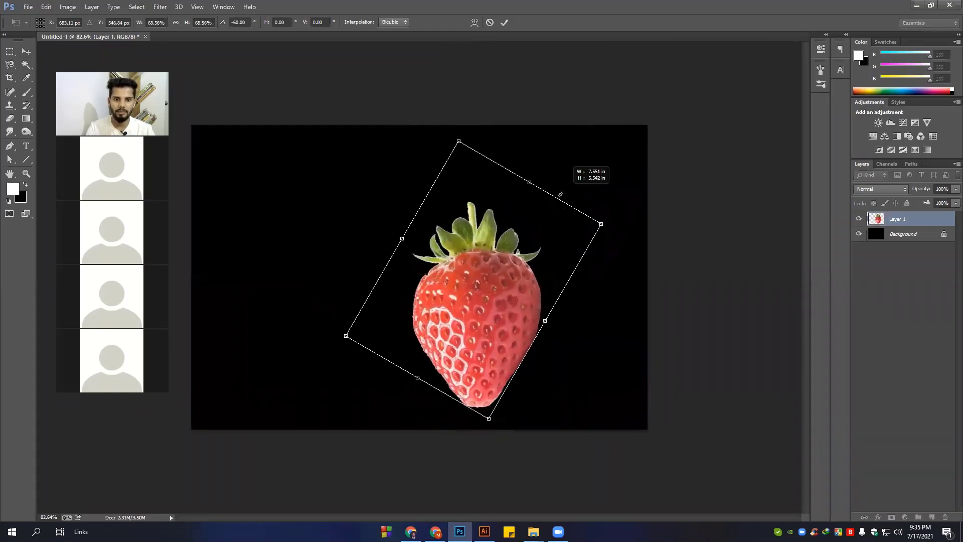
pyautogui.scroll(2, 469, 455)
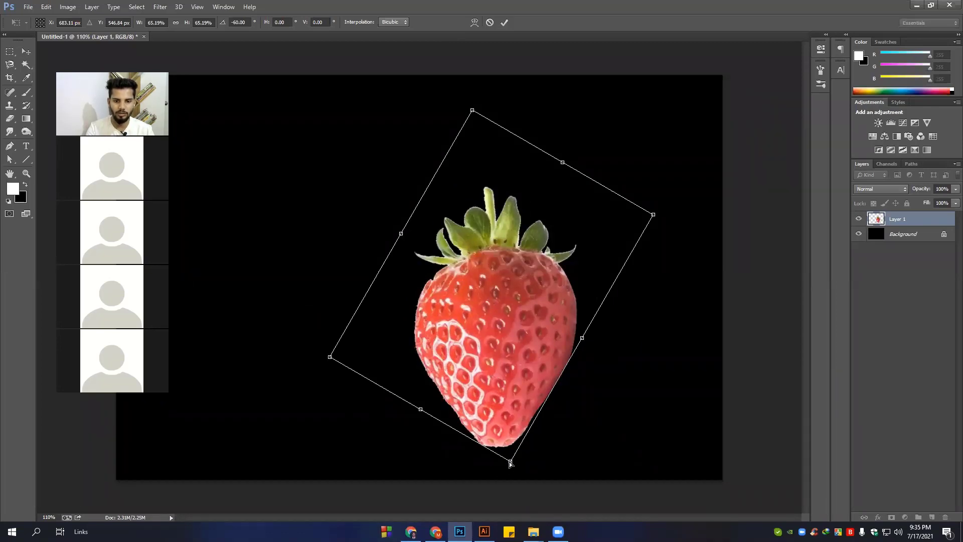
pyautogui.moveTo(514, 460); pyautogui.dragTo(524, 452)
pyautogui.moveTo(655, 217); pyautogui.dragTo(656, 236)
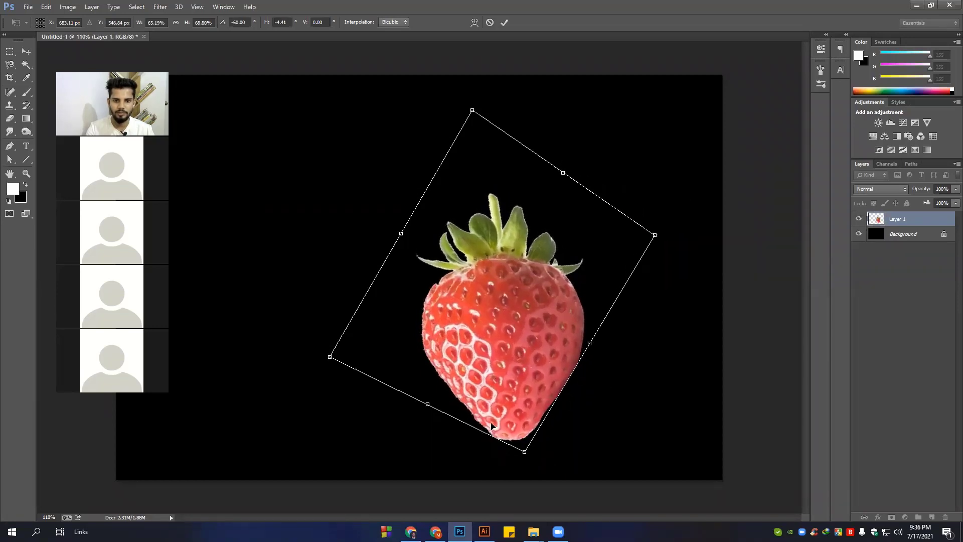
pyautogui.moveTo(330, 357)
pyautogui.mouseDown()
pyautogui.moveTo(337, 343)
pyautogui.moveTo(327, 355)
pyautogui.mouseUp()
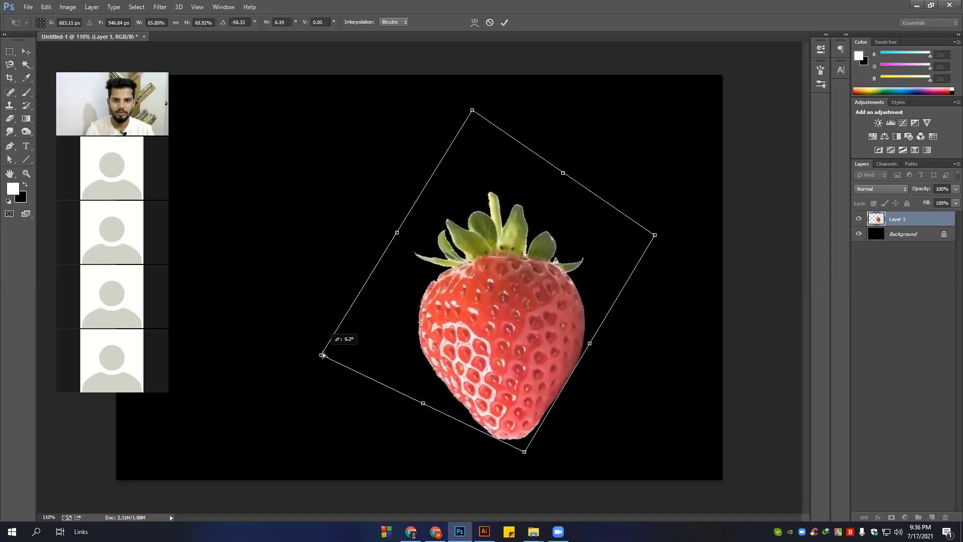
pyautogui.moveTo(527, 455)
pyautogui.mouseDown()
pyautogui.moveTo(509, 457)
pyautogui.moveTo(532, 455)
pyautogui.moveTo(519, 451)
pyautogui.mouseUp()
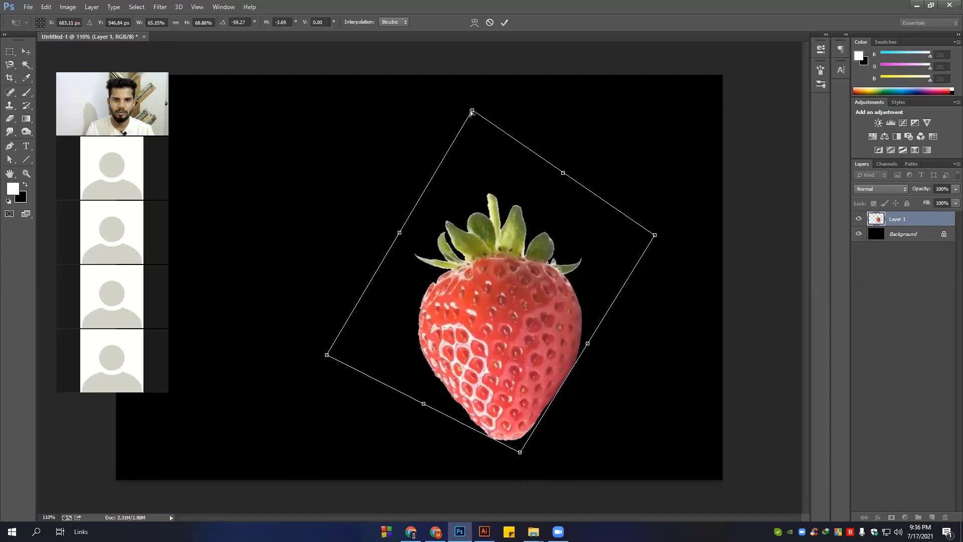
pyautogui.moveTo(470, 109); pyautogui.dragTo(463, 111)
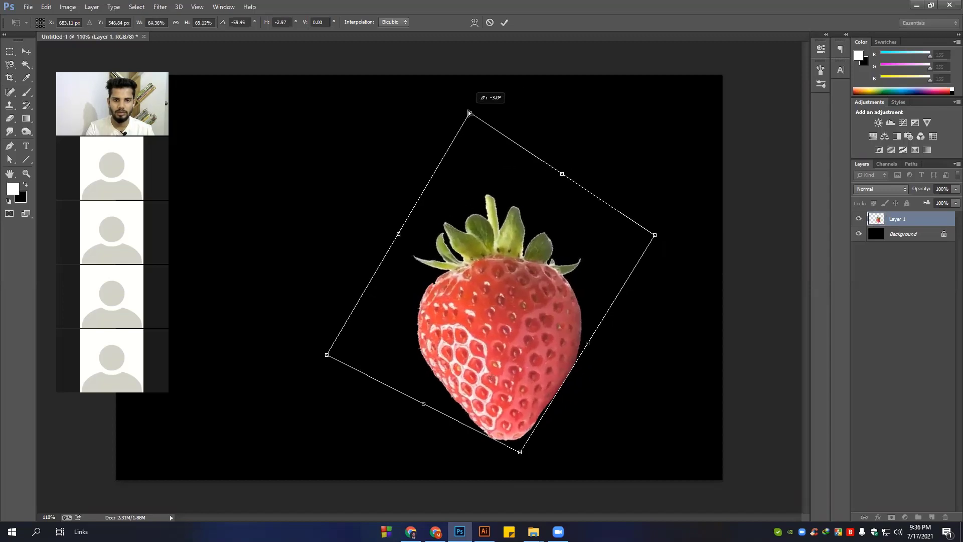
pyautogui.moveTo(679, 233)
pyautogui.mouseDown()
pyautogui.moveTo(683, 246)
pyautogui.moveTo(660, 250)
pyautogui.mouseUp()
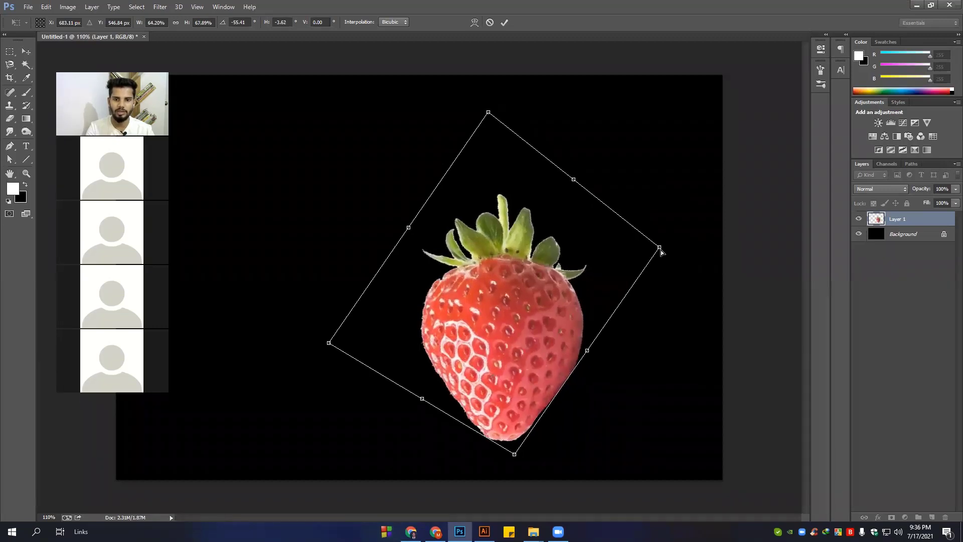
pyautogui.moveTo(660, 248); pyautogui.dragTo(660, 246)
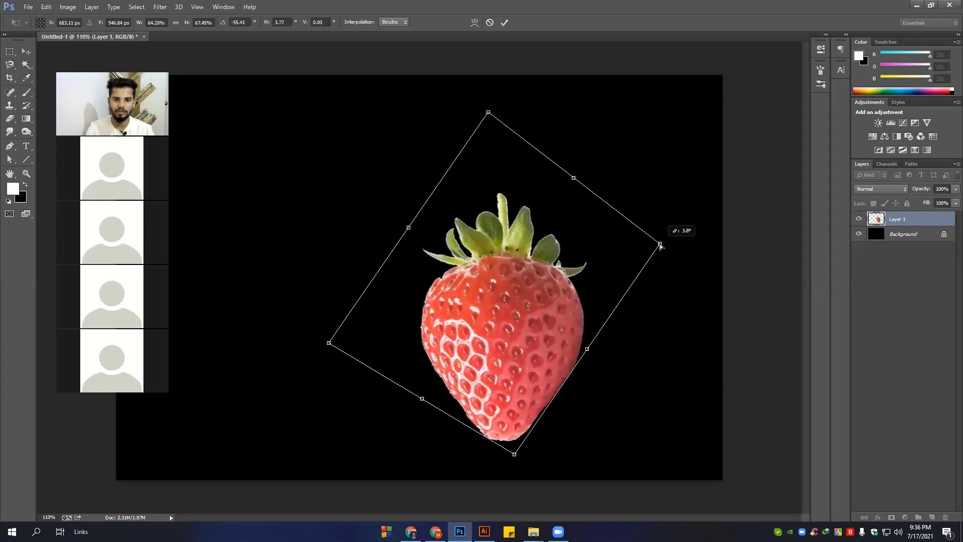
# Refine the skew on the strawberry's top and sides, stretch it slightly wider, and commit
pyautogui.scroll(-3, 557, 344)
pyautogui.scroll(-2, 556, 344)
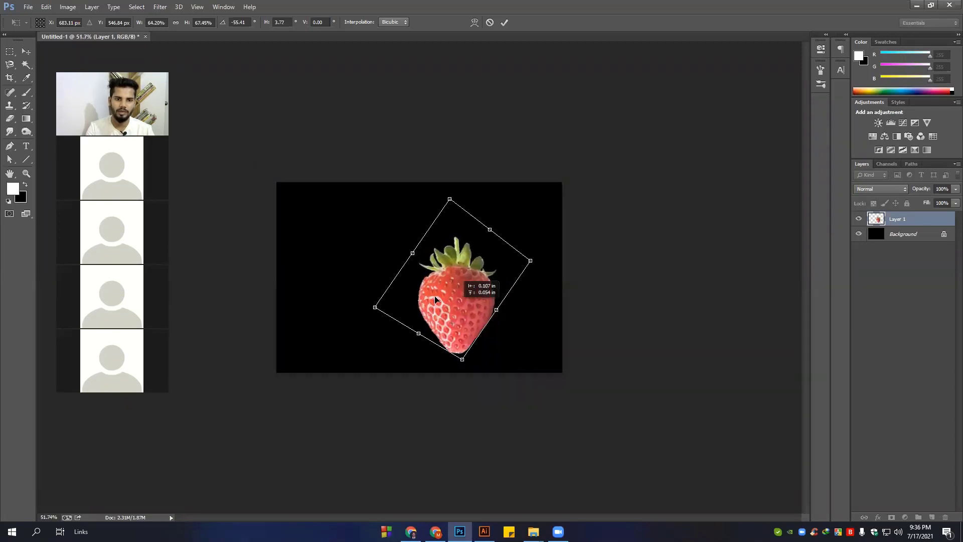
pyautogui.scroll(2, 436, 294)
pyautogui.scroll(1, 451, 276)
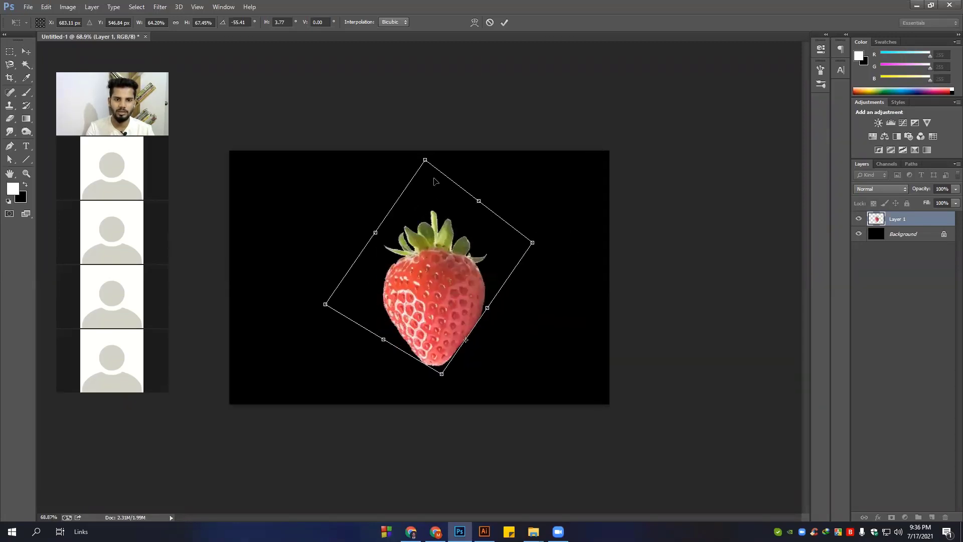
pyautogui.moveTo(425, 160); pyautogui.dragTo(423, 156)
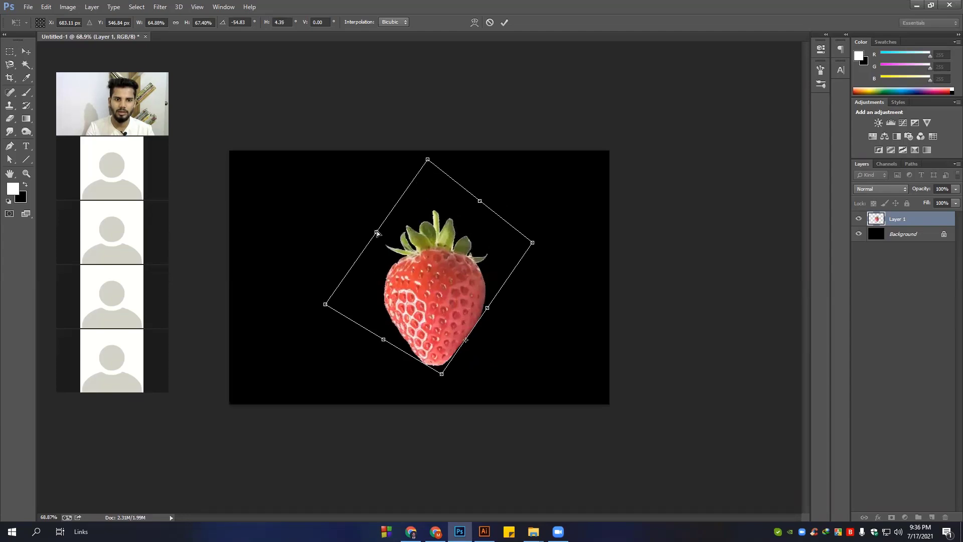
pyautogui.moveTo(376, 232); pyautogui.dragTo(373, 221)
pyautogui.moveTo(535, 244); pyautogui.dragTo(541, 239)
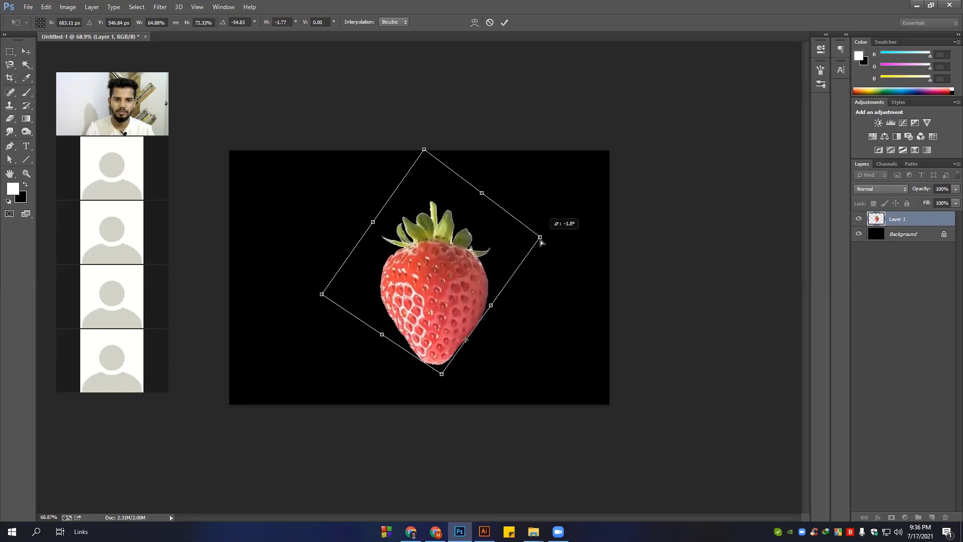
pyautogui.moveTo(552, 236); pyautogui.dragTo(555, 242)
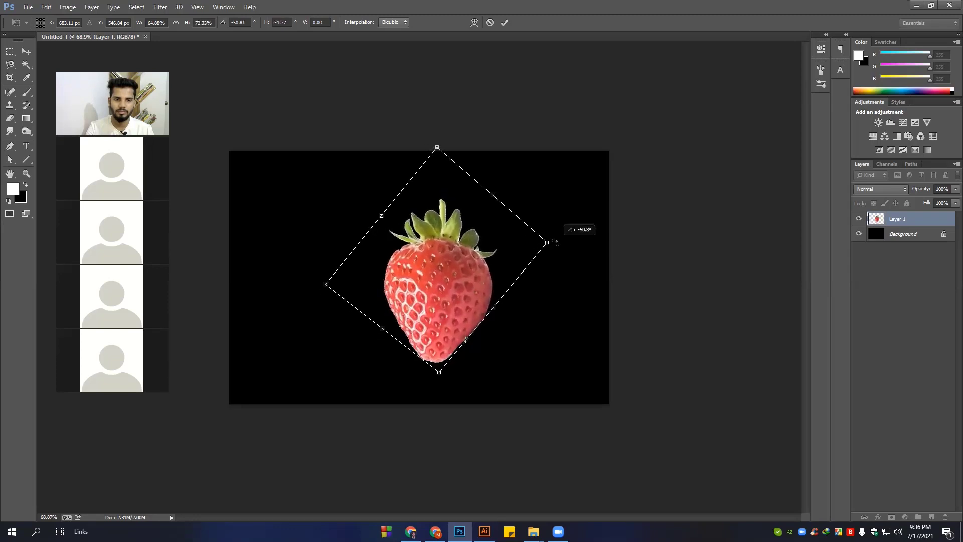
pyautogui.hotkey('ctrl', '+')
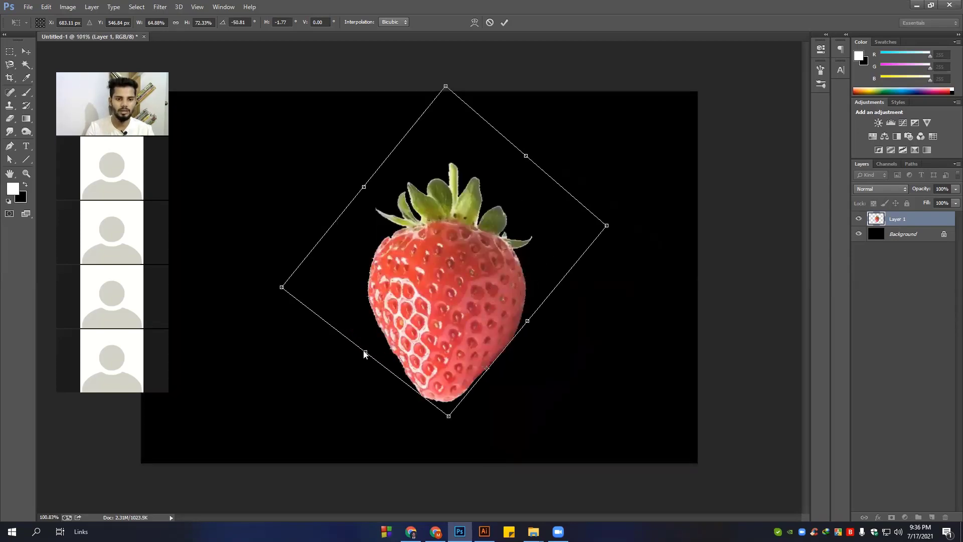
pyautogui.moveTo(365, 352); pyautogui.dragTo(365, 355)
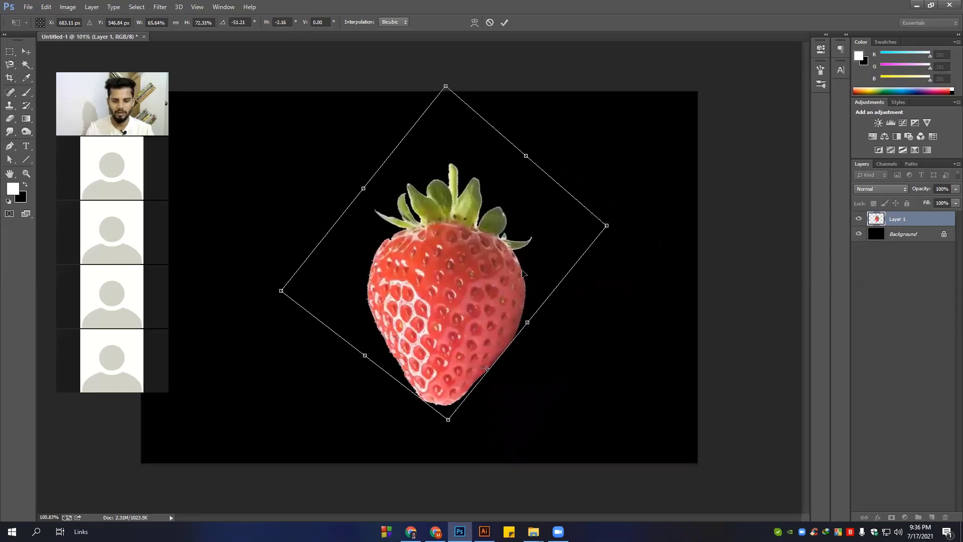
pyautogui.press('Return')
# Move the strawberry lower on the canvas, then nudge it slightly back up
pyautogui.moveTo(464, 283); pyautogui.dragTo(443, 339)
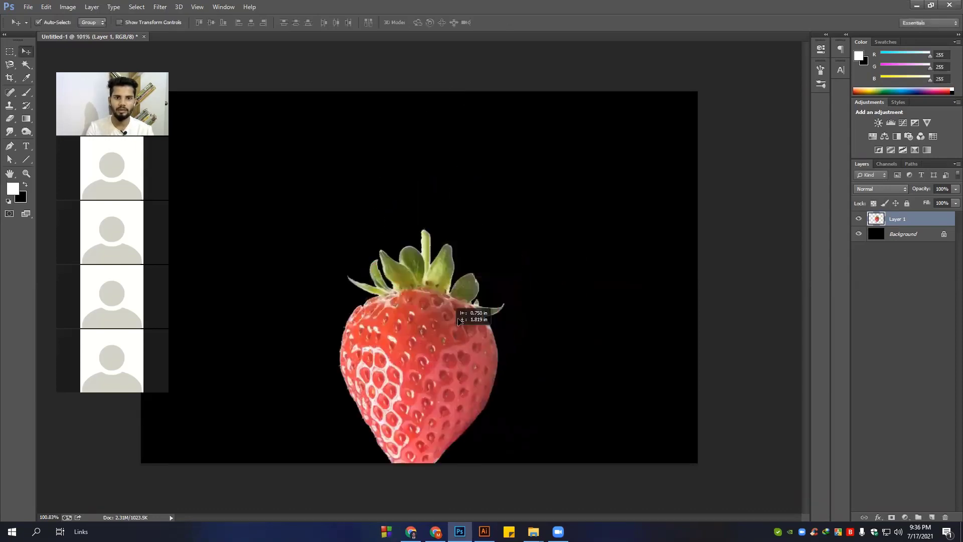
pyautogui.hotkey('ctrl', '-')
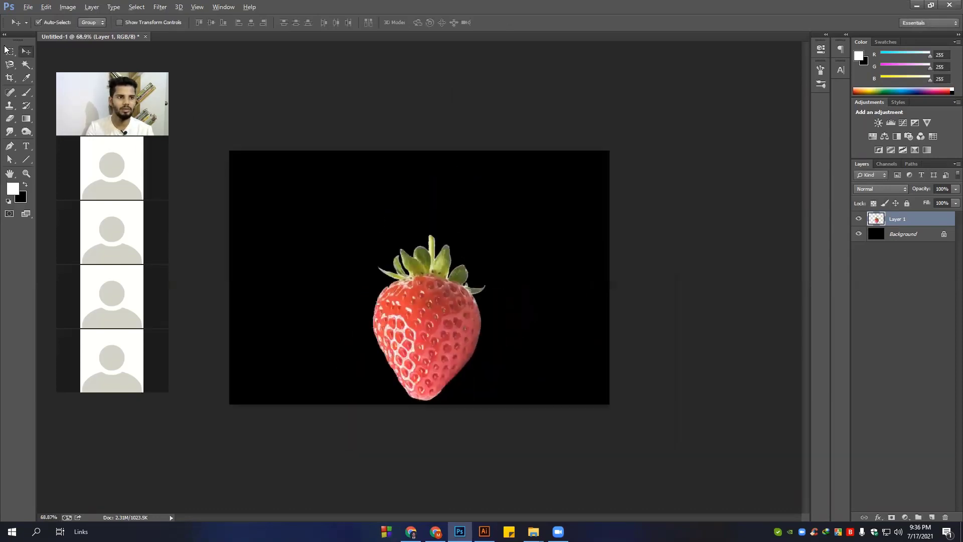
pyautogui.press('m')
pyautogui.moveTo(336, 149); pyautogui.dragTo(616, 209)
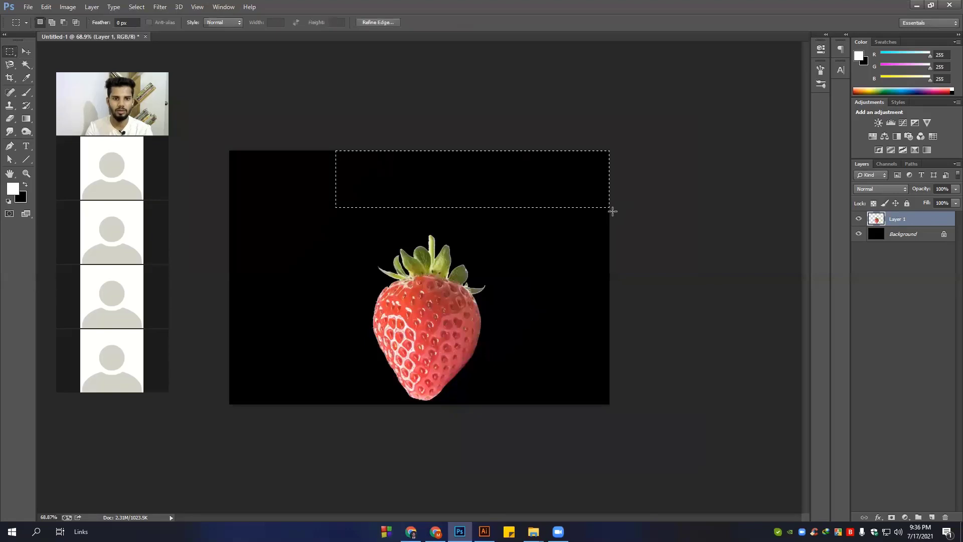
pyautogui.click(493, 200)
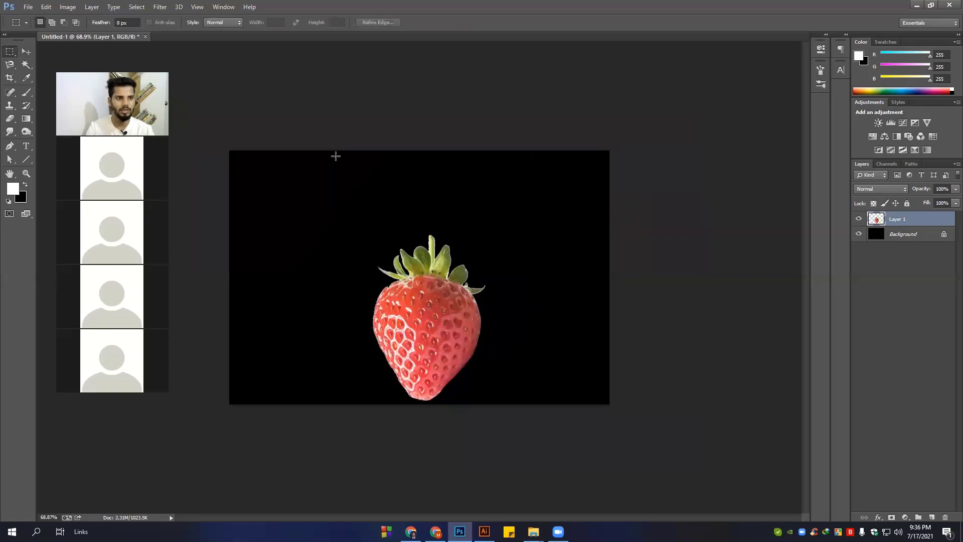
pyautogui.moveTo(402, 307); pyautogui.dragTo(399, 289)
# Free-transform the strawberry up and left to the canvas centre and commit it
pyautogui.hotkey('ctrl', 't')
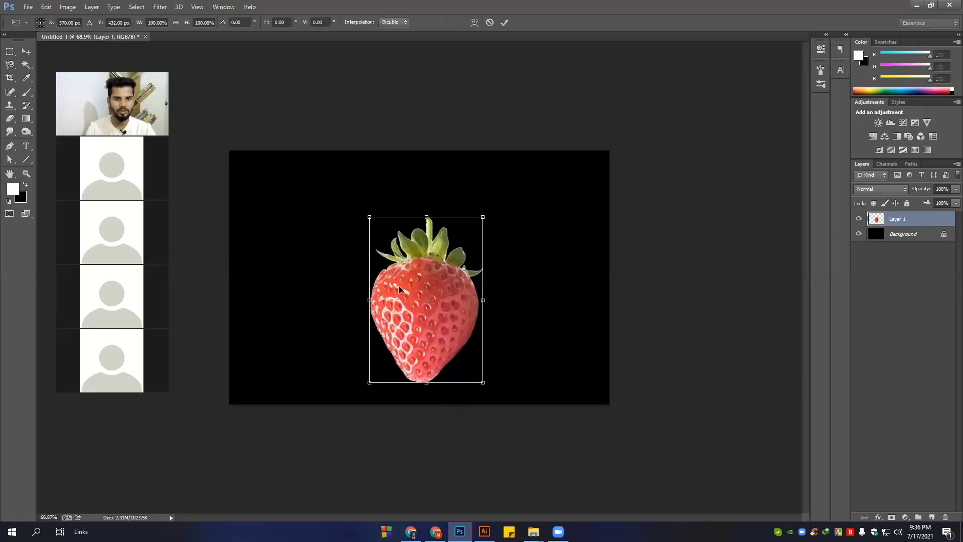
pyautogui.scroll(1, 413, 196)
pyautogui.scroll(1, 413, 197)
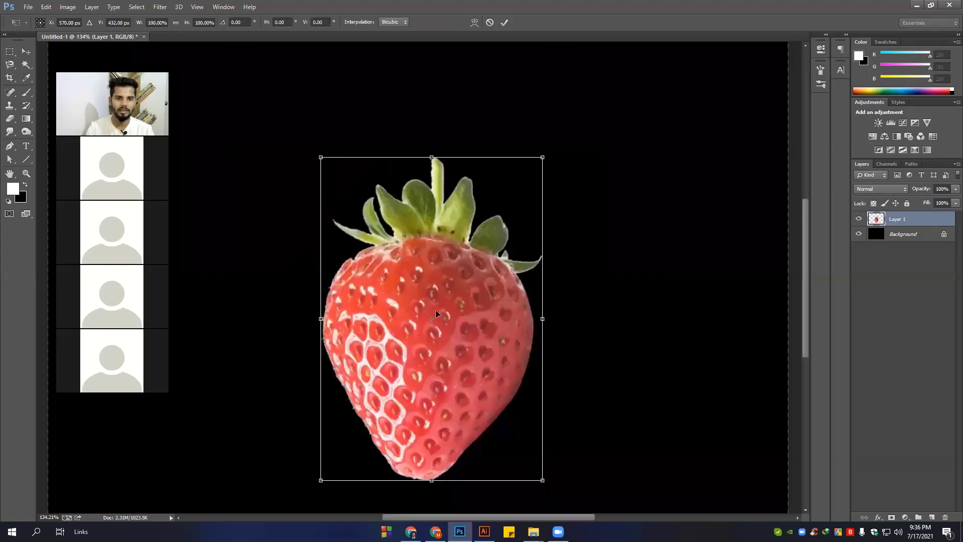
pyautogui.moveTo(442, 308)
pyautogui.mouseDown()
pyautogui.moveTo(418, 285)
pyautogui.moveTo(444, 277)
pyautogui.mouseUp()
pyautogui.scroll(-2, 419, 287)
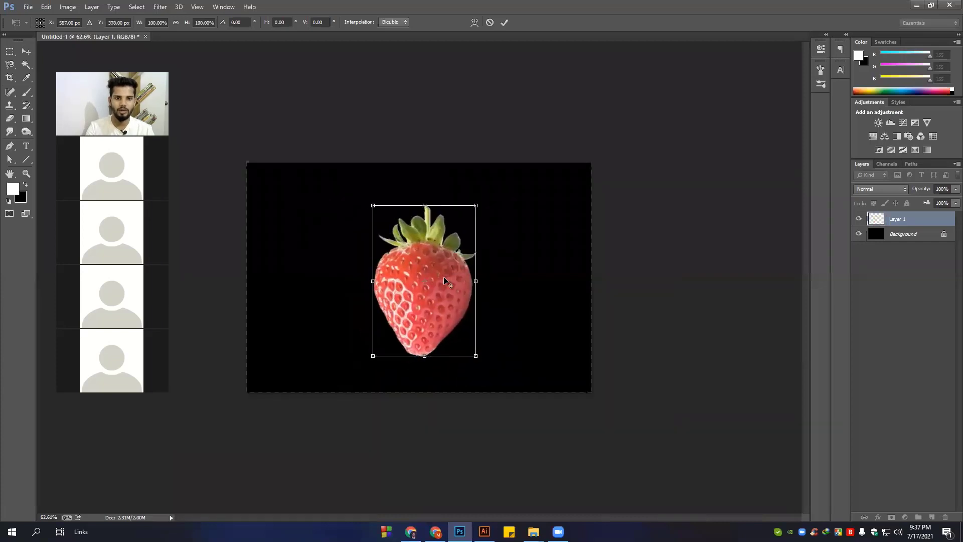
pyautogui.scroll(2, 443, 275)
pyautogui.press('Return')
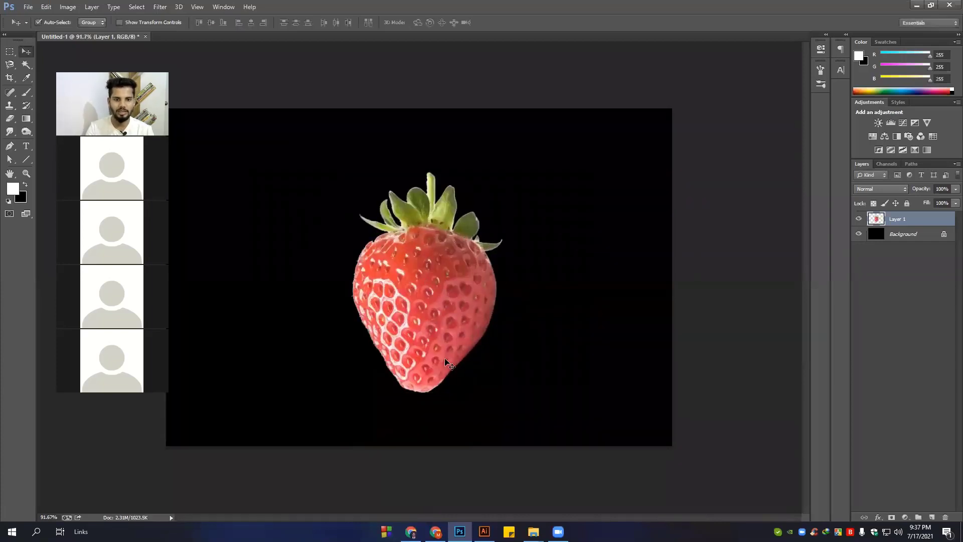
pyautogui.scroll(2, 426, 296)
pyautogui.scroll(-2, 427, 357)
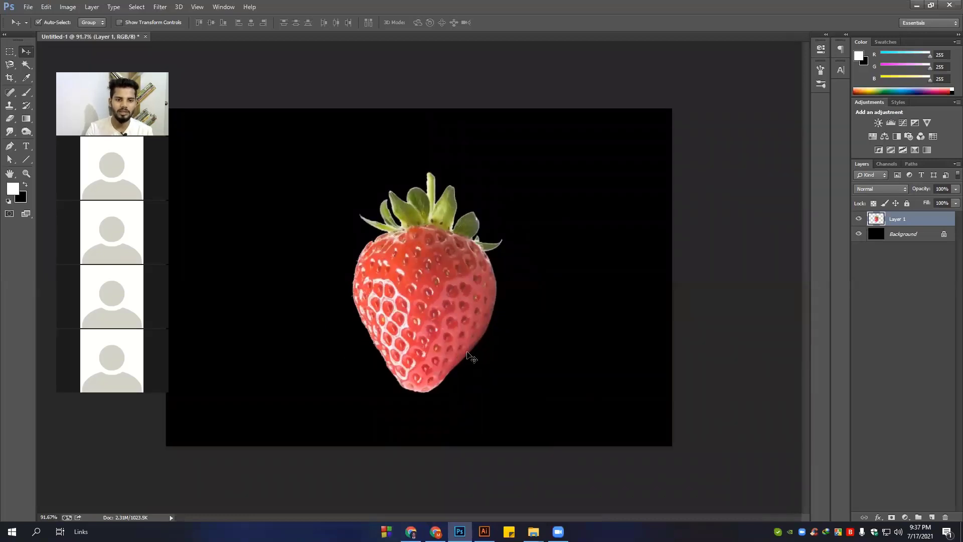
pyautogui.scroll(2, 421, 277)
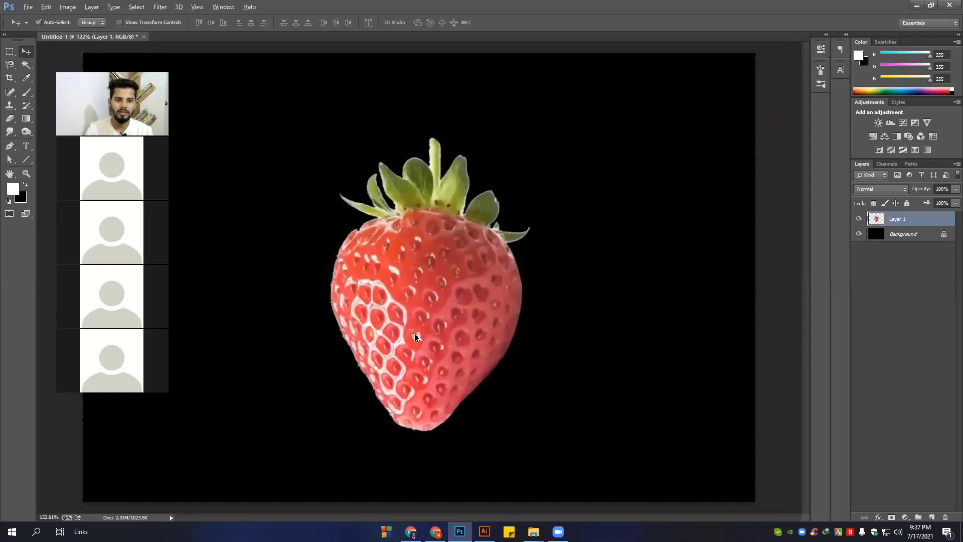
pyautogui.scroll(-2, 421, 277)
pyautogui.scroll(2, 420, 277)
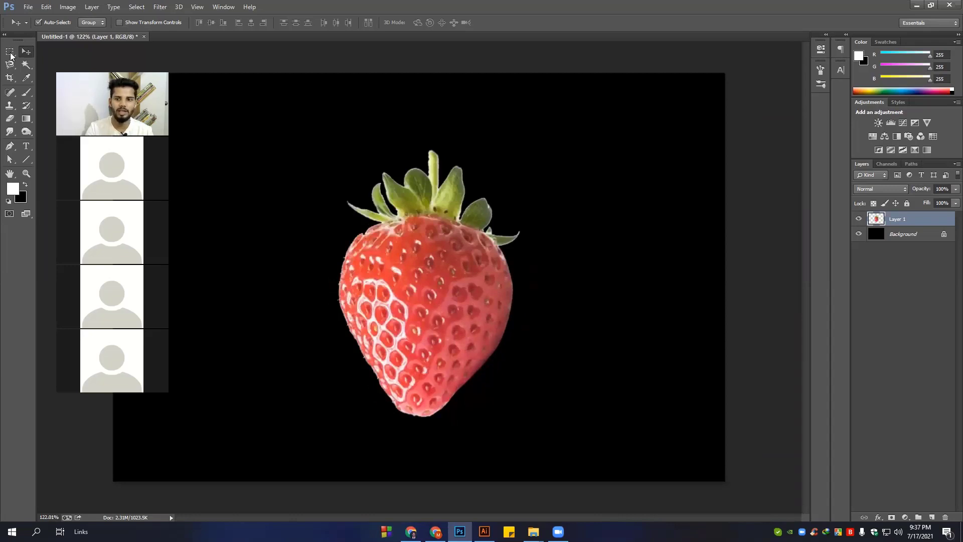
# Cut the strawberry's bottom tip onto a new layer, Layer 2, with Layer Via Cut
pyautogui.press('m')
pyautogui.moveTo(582, 461); pyautogui.dragTo(270, 367)
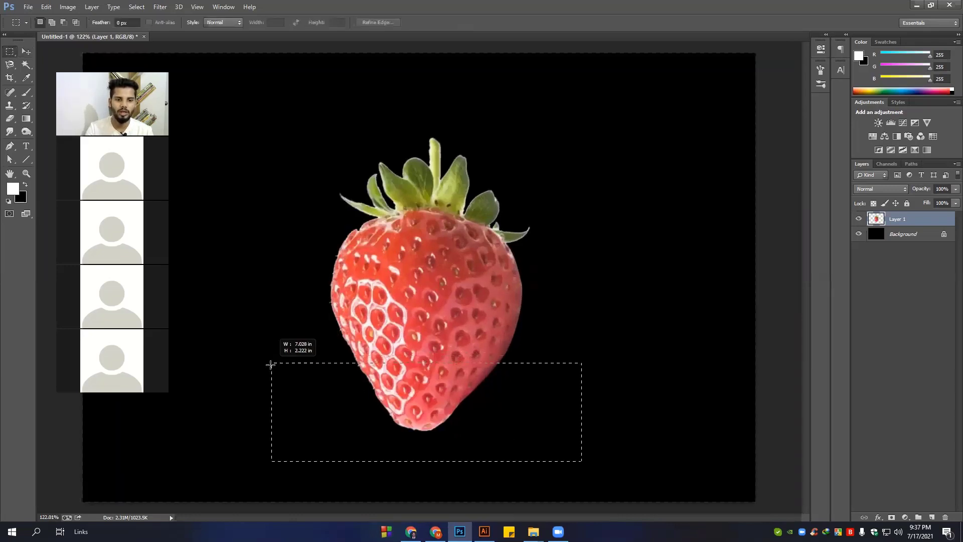
pyautogui.moveTo(407, 400); pyautogui.dragTo(401, 386)
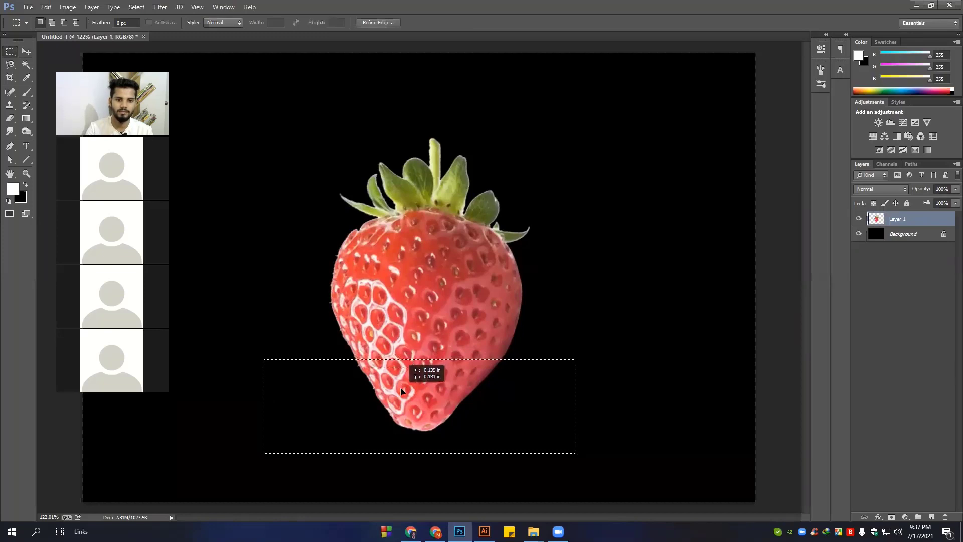
pyautogui.moveTo(401, 385); pyautogui.dragTo(402, 393)
pyautogui.rightClick(424, 384)
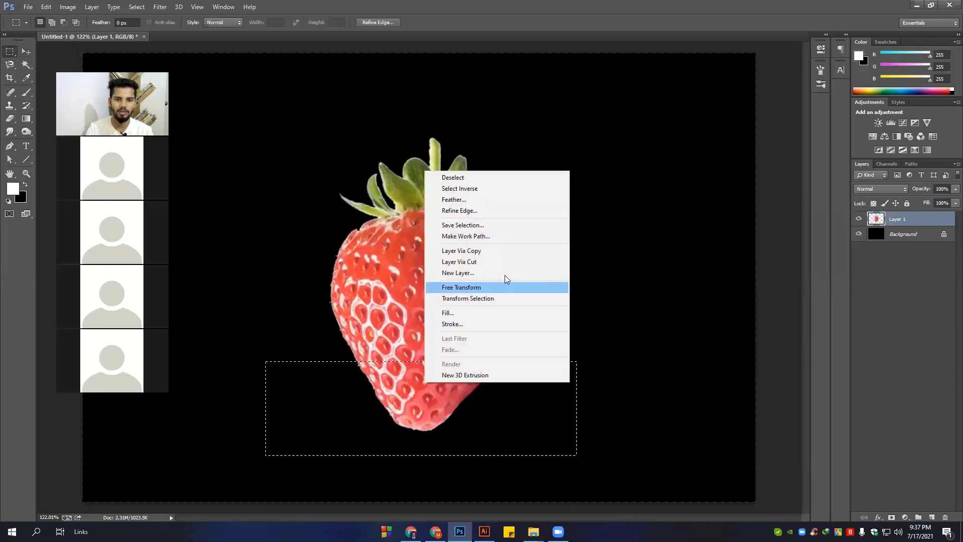
pyautogui.click(481, 261)
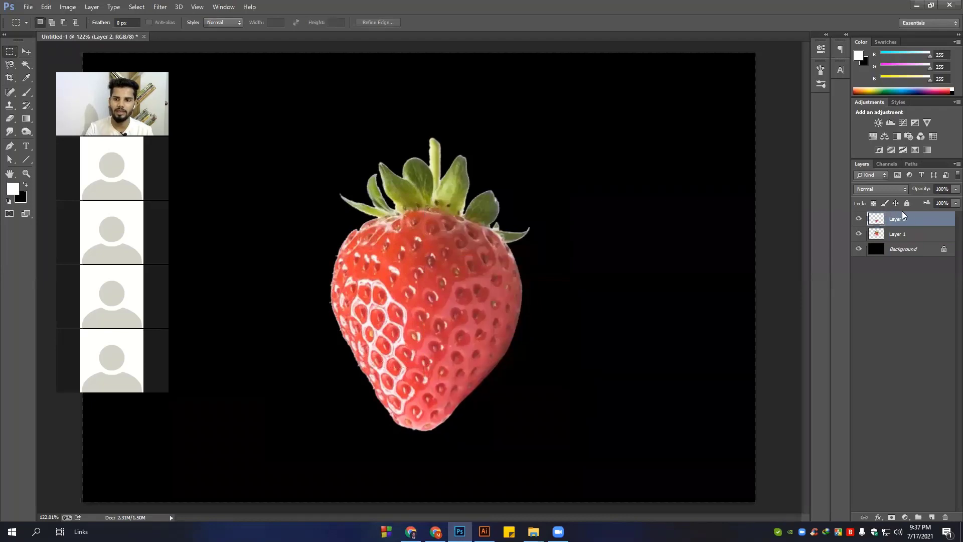
pyautogui.click(859, 218)
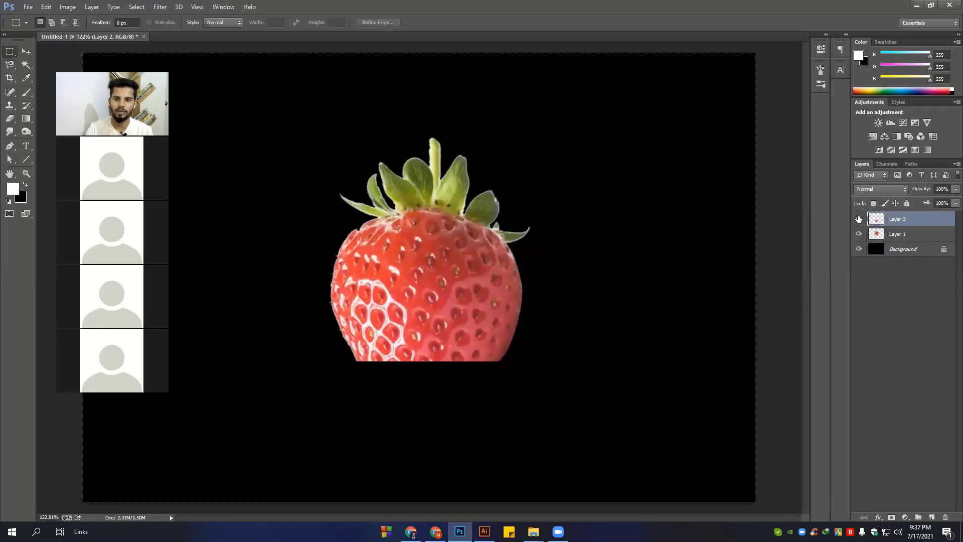
pyautogui.click(858, 218)
# Cut a middle band of the strawberry from Layer 1 onto Layer 3
pyautogui.click(899, 234)
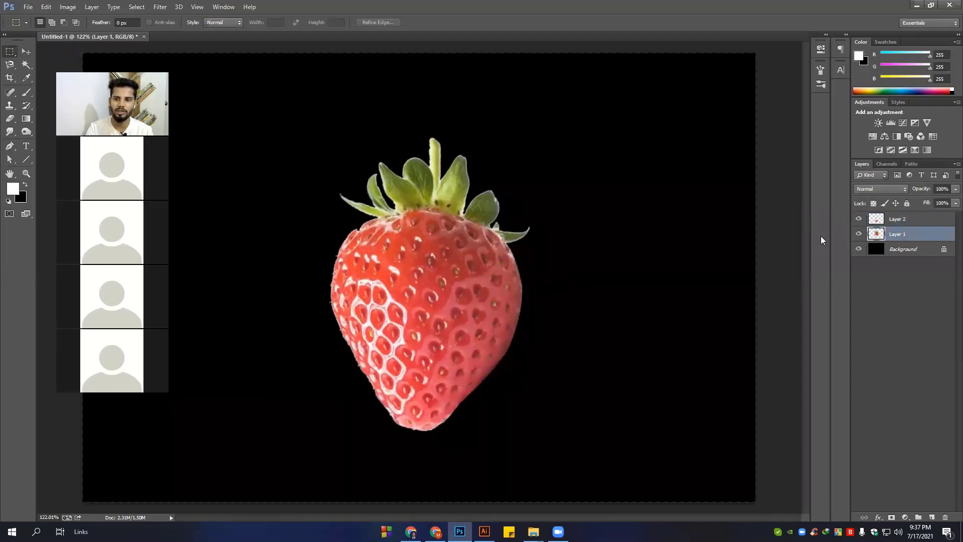
pyautogui.keyDown('ctrl'); pyautogui.click(882, 222); pyautogui.keyUp('ctrl')
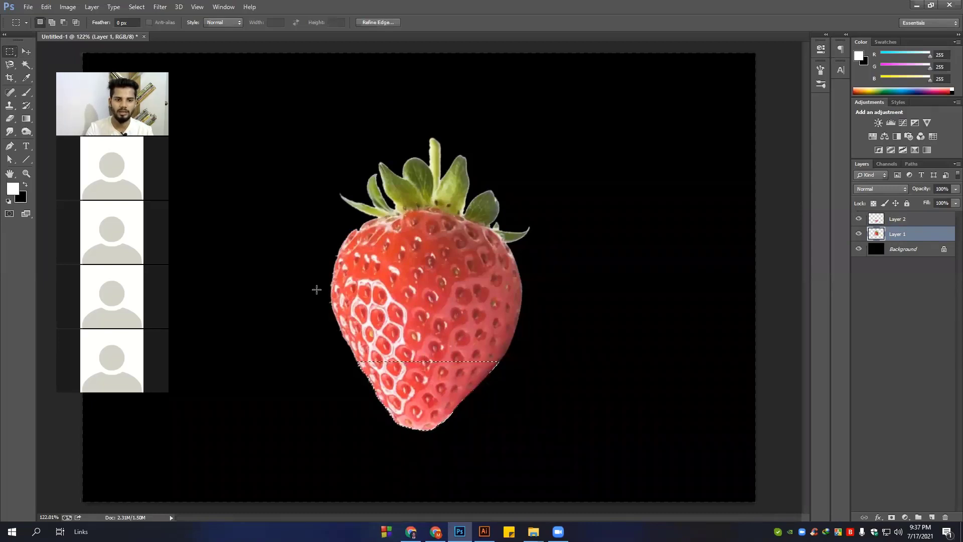
pyautogui.moveTo(316, 277); pyautogui.dragTo(589, 369)
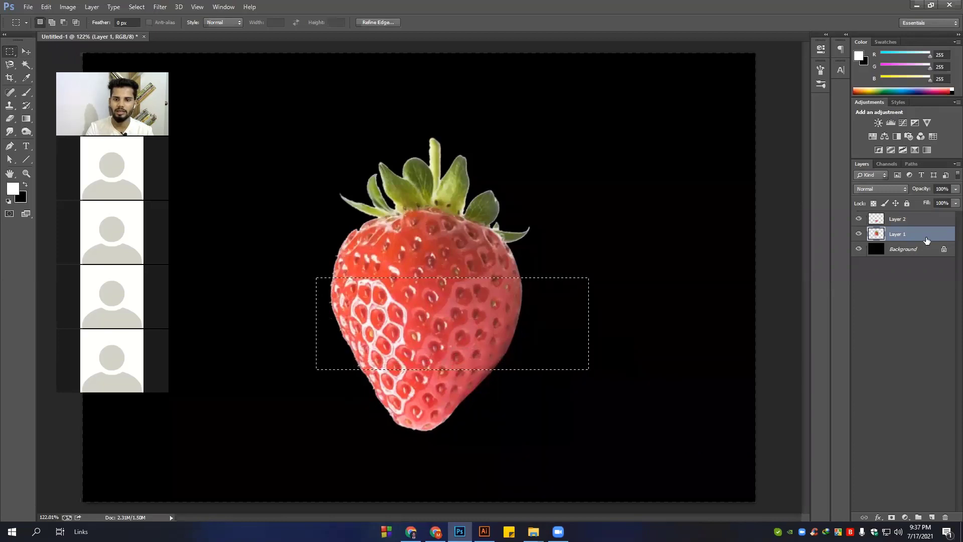
pyautogui.rightClick(444, 308)
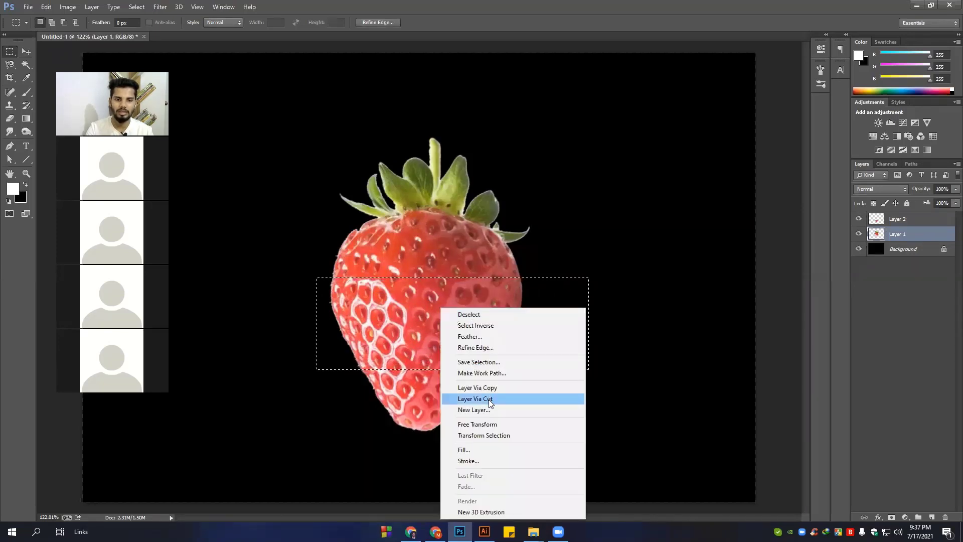
pyautogui.press('Return')
pyautogui.click(28, 52)
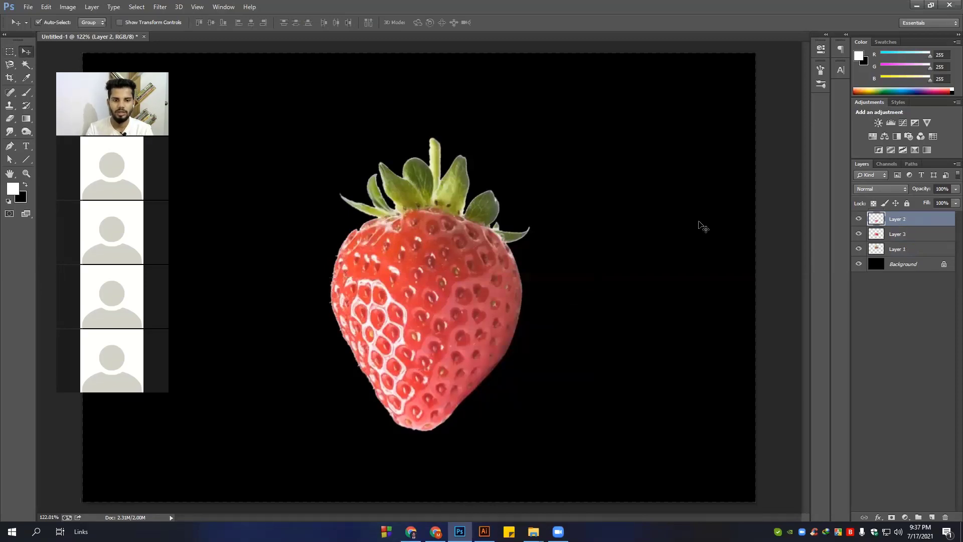
# Nudge the bottom piece down and top piece up to open two gaps, moving Layer 1 to the top
pyautogui.press('Down')
pyautogui.press('Down')
pyautogui.press('Down')
pyautogui.click(904, 249)
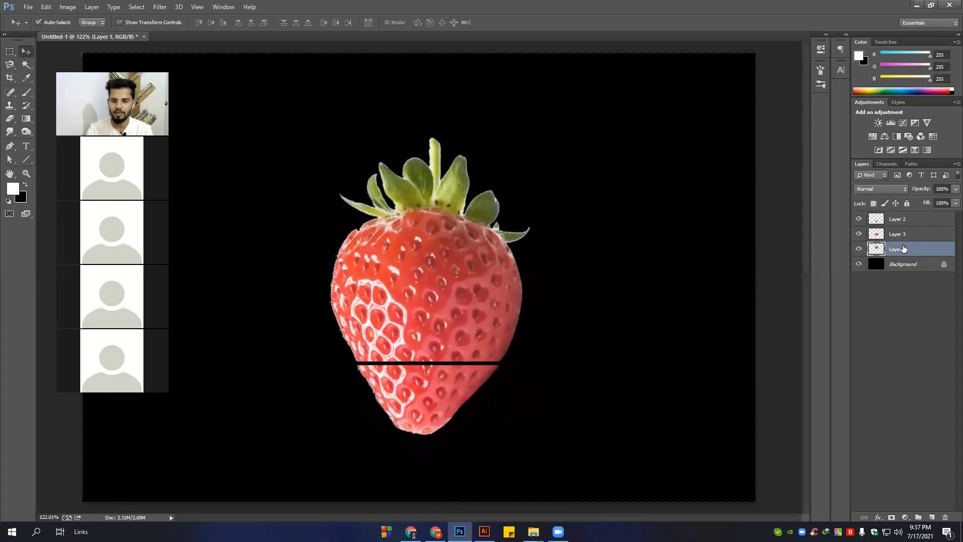
pyautogui.press('Up')
pyautogui.press('Up')
pyautogui.press('Up')
pyautogui.press('Up')
pyautogui.press('Up')
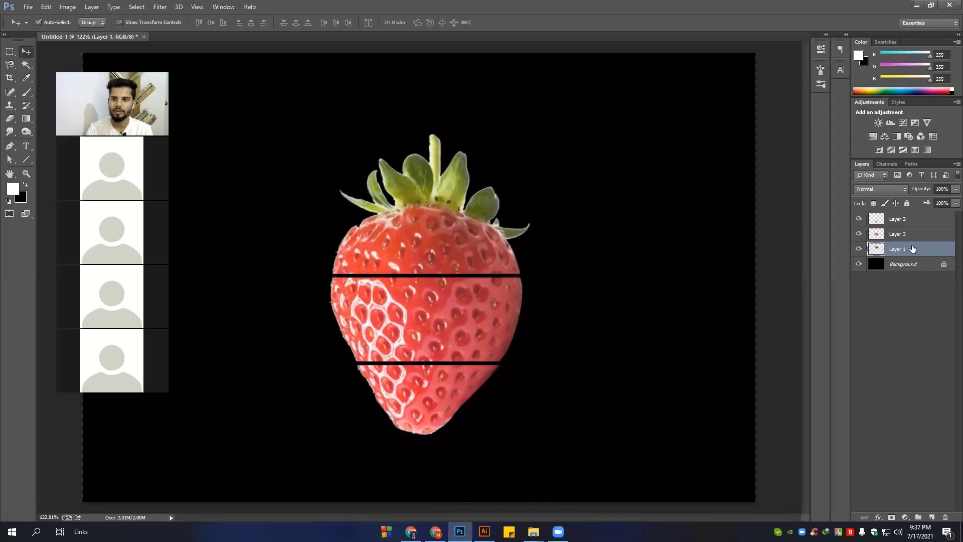
pyautogui.moveTo(907, 248)
pyautogui.mouseDown()
pyautogui.moveTo(903, 215)
pyautogui.moveTo(920, 255)
pyautogui.mouseUp()
# Select the middle slice's layer, Layer 3, and start free-transforming it
pyautogui.click(858, 233)
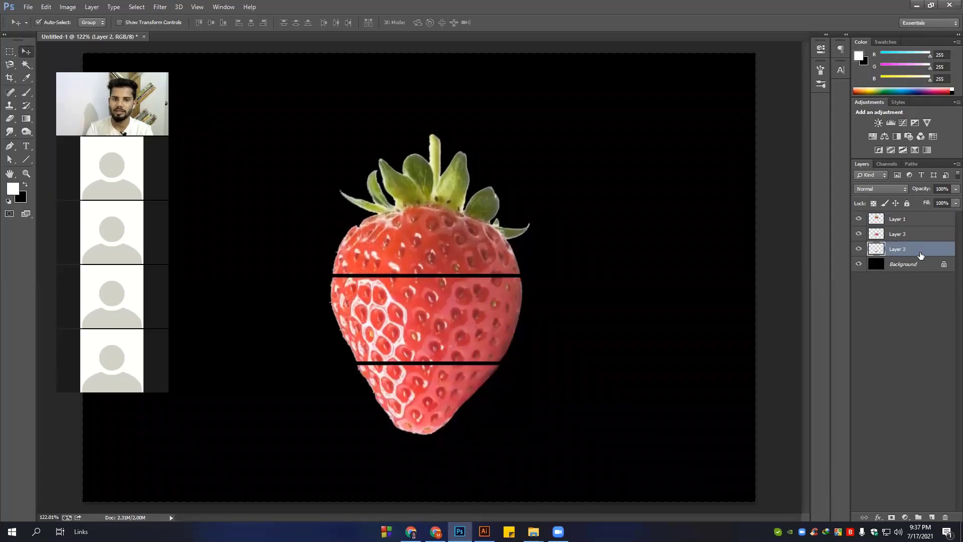
pyautogui.click(460, 323)
pyautogui.scroll(-3, 512, 332)
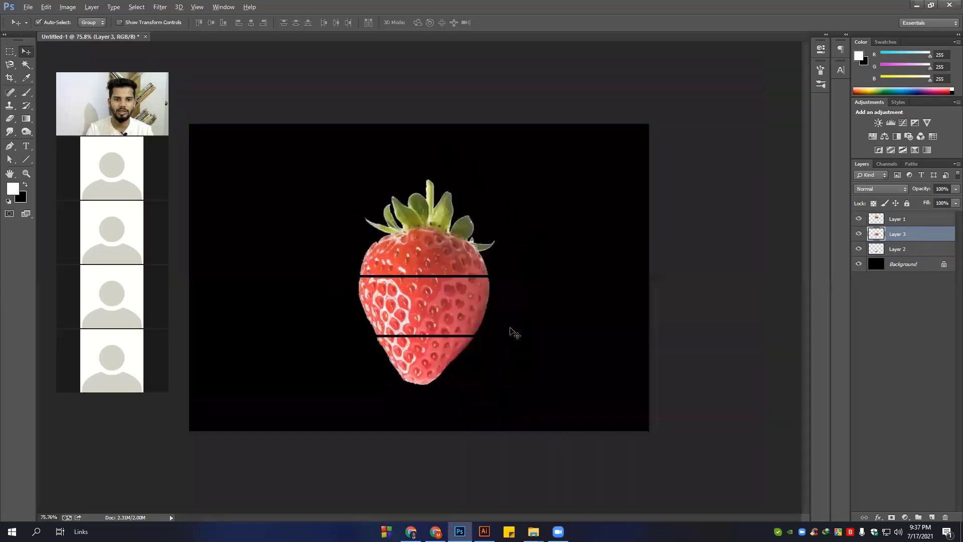
pyautogui.scroll(-1, 431, 323)
pyautogui.scroll(2, 428, 321)
pyautogui.scroll(2, 429, 346)
pyautogui.scroll(2, 430, 373)
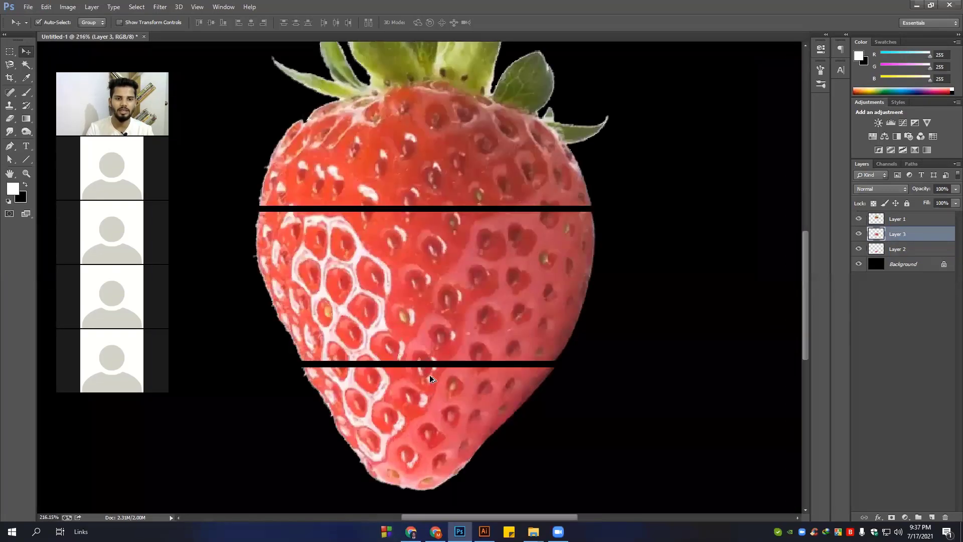
pyautogui.scroll(-2, 429, 374)
pyautogui.scroll(1, 424, 380)
pyautogui.scroll(1, 424, 380)
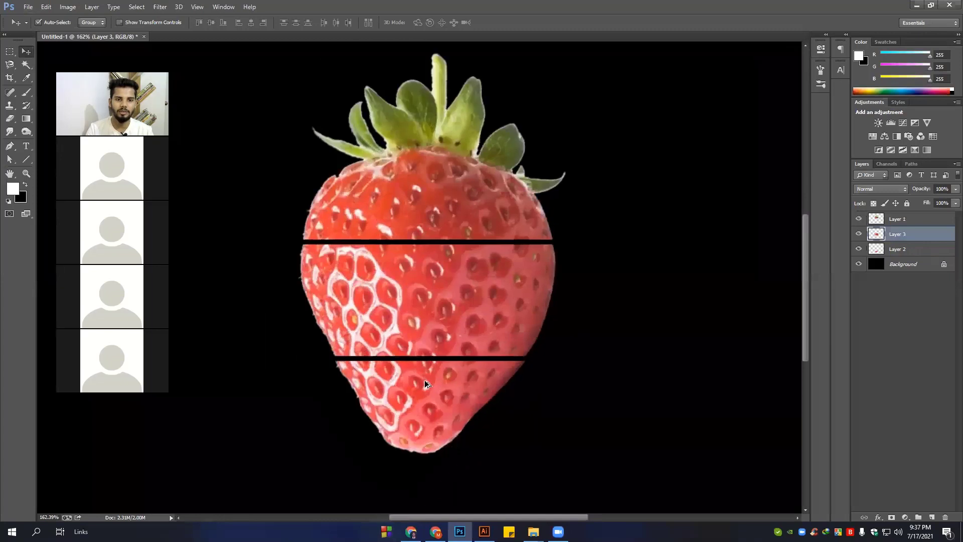
pyautogui.scroll(-2, 424, 380)
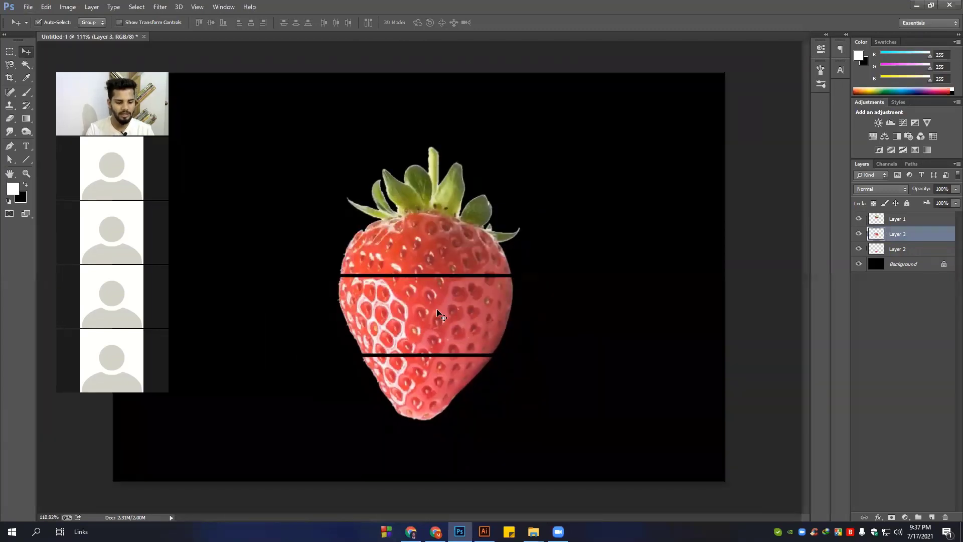
pyautogui.hotkey('ctrl', 't')
pyautogui.scroll(1, 376, 296)
# Rotate the middle slice about 4.7° and shift the top piece up and right
pyautogui.scroll(1, 351, 266)
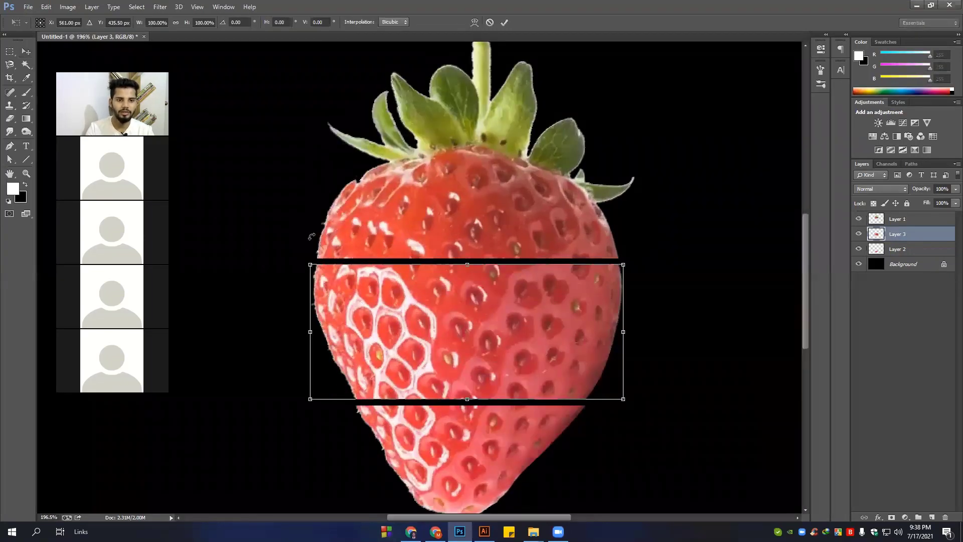
pyautogui.moveTo(306, 239); pyautogui.dragTo(302, 218)
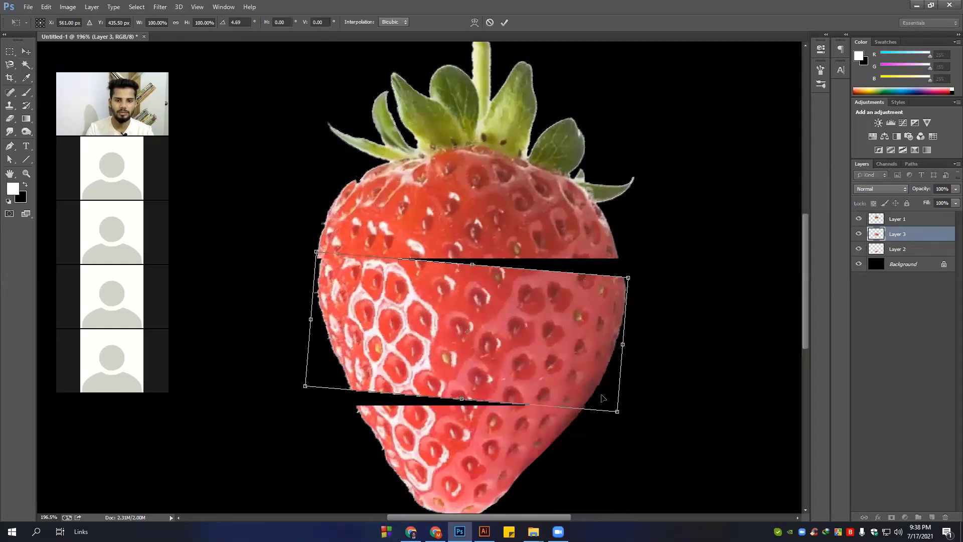
pyautogui.press('Return')
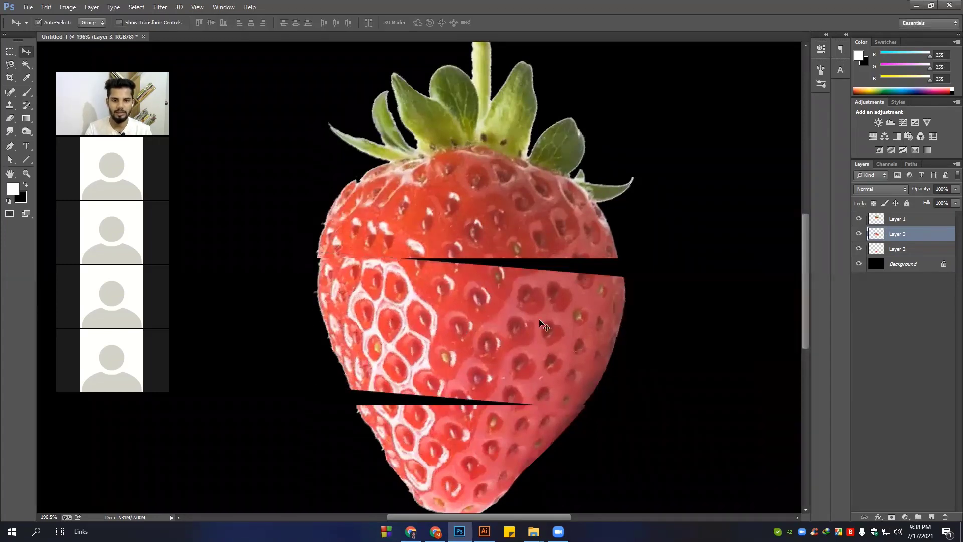
pyautogui.moveTo(409, 207); pyautogui.dragTo(416, 199)
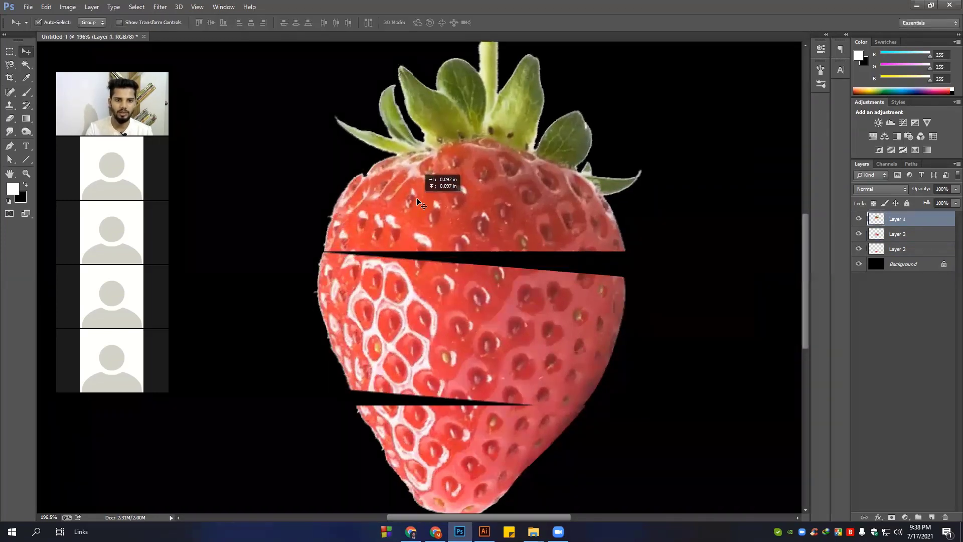
pyautogui.moveTo(413, 191); pyautogui.dragTo(414, 178)
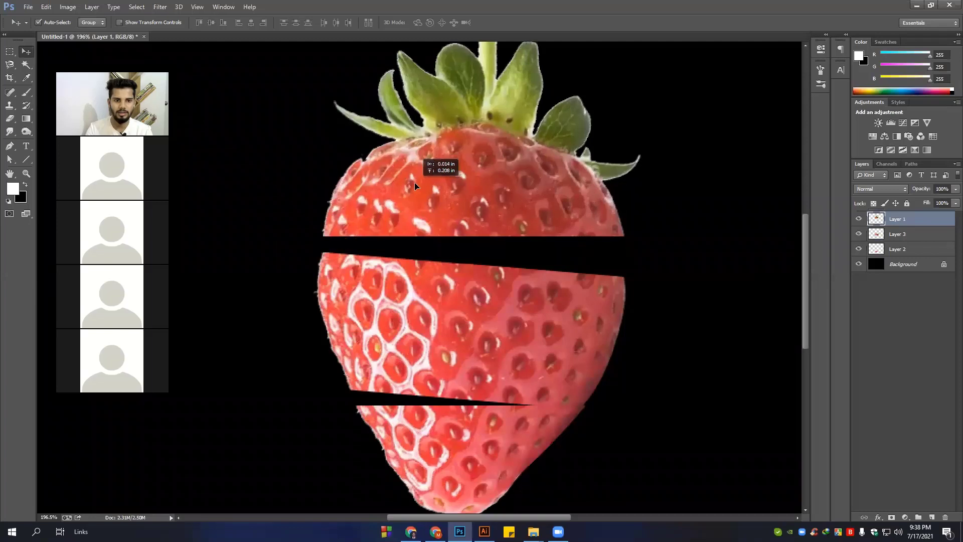
# Re-rotate the middle slice about 4° clockwise, nudging it slightly up and right
pyautogui.click(451, 316)
pyautogui.hotkey('ctrl', 't')
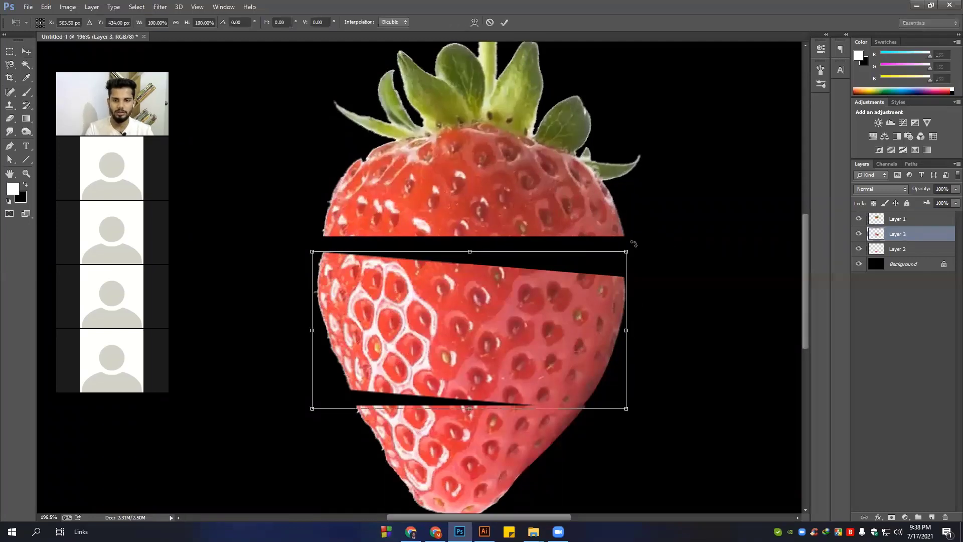
pyautogui.moveTo(634, 243); pyautogui.dragTo(643, 253)
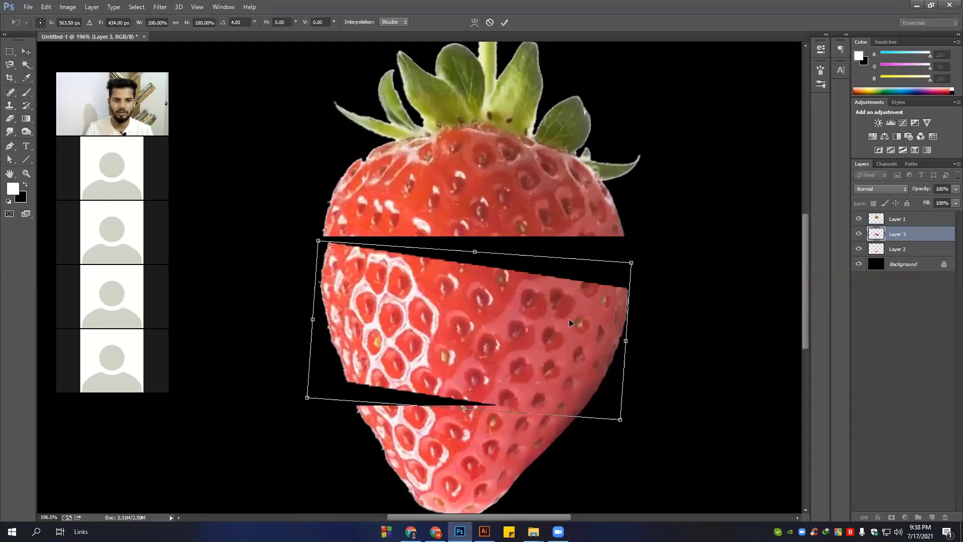
pyautogui.moveTo(569, 322); pyautogui.dragTo(571, 317)
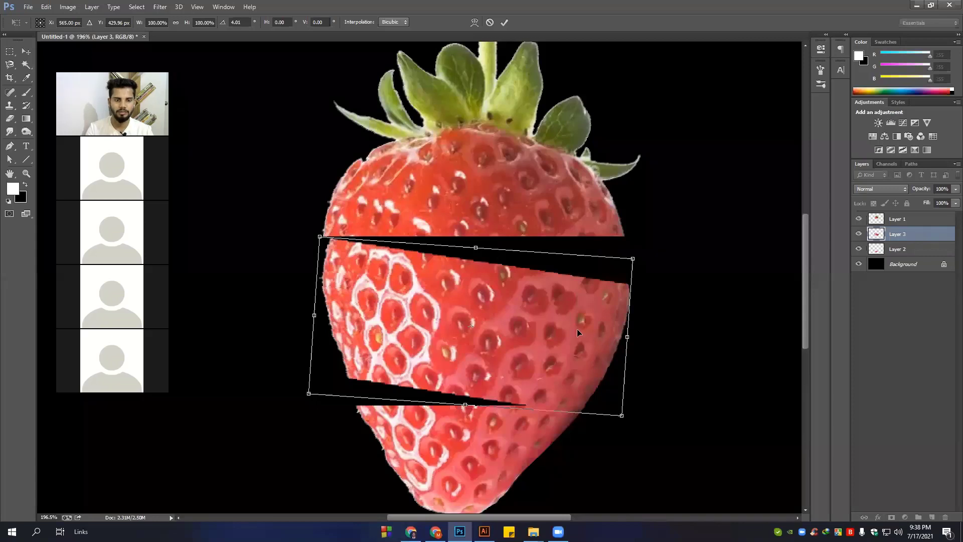
pyautogui.press('Return')
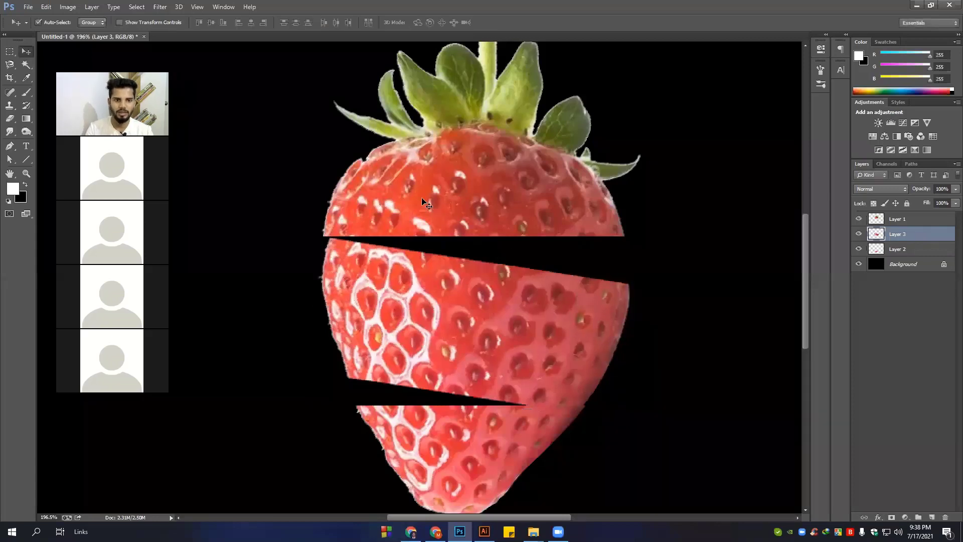
# Reposition the top piece on Layer 1 right and down to narrow the gap
pyautogui.click(427, 203)
pyautogui.scroll(2, 328, 218)
pyautogui.scroll(2, 351, 228)
pyautogui.moveTo(361, 232); pyautogui.dragTo(380, 240)
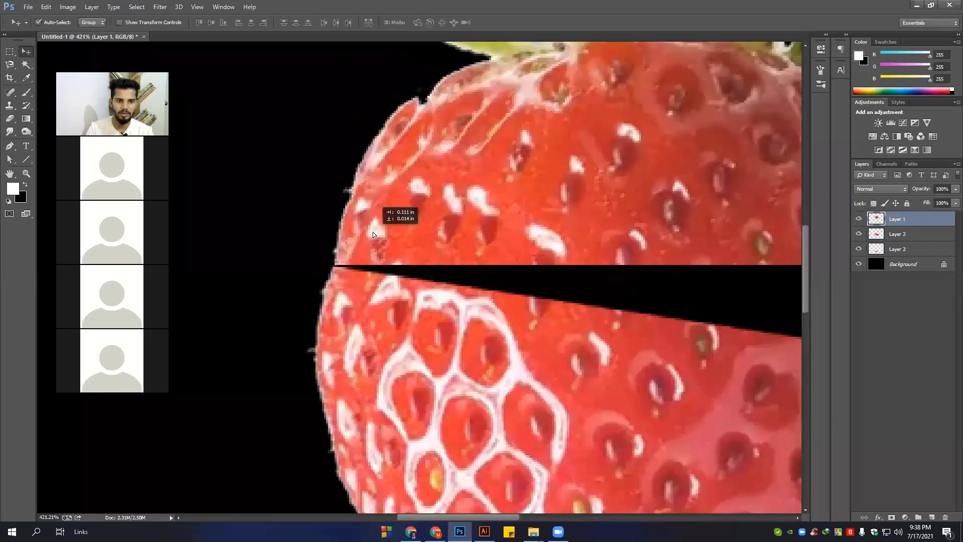
pyautogui.press('Down')
pyautogui.press('Down')
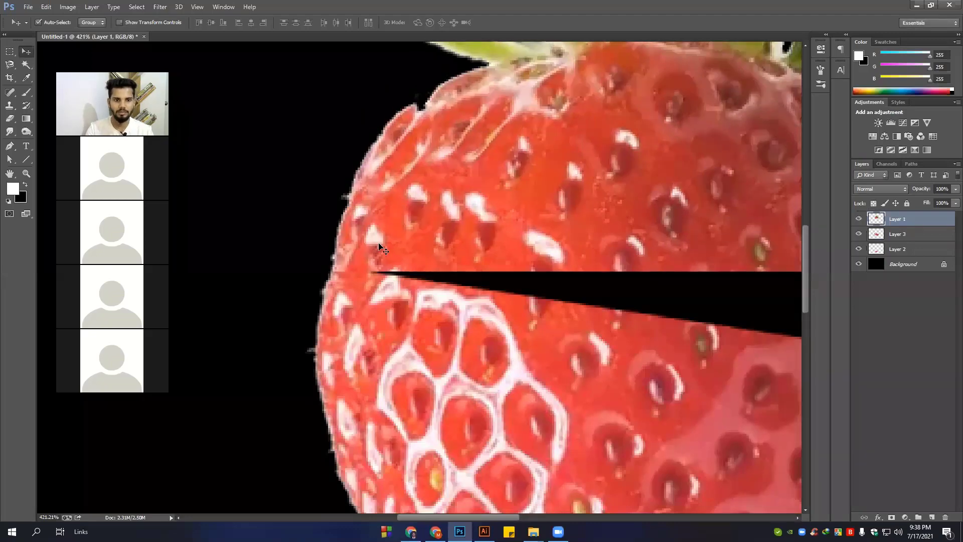
pyautogui.hotkey('ctrl', '0')
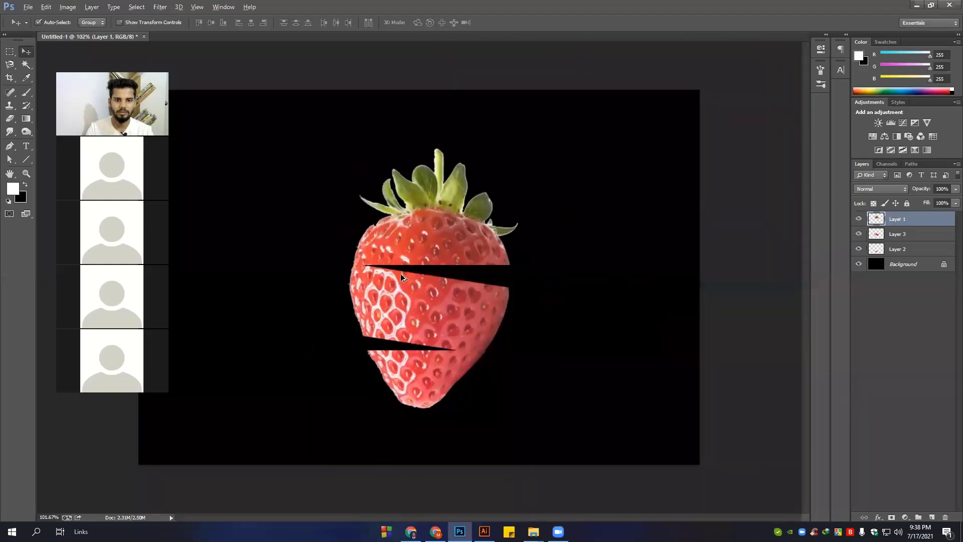
# With the Pen tool, draw and delete a trial path, then place a new curved anchor on the middle slice
pyautogui.scroll(-2, 444, 306)
pyautogui.scroll(2, 444, 305)
pyautogui.scroll(2, 444, 312)
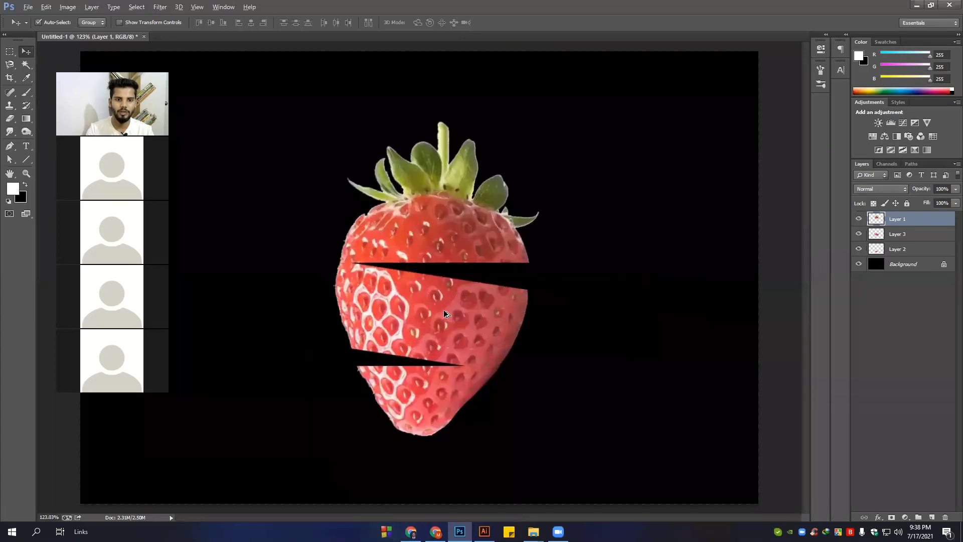
pyautogui.scroll(-2, 472, 305)
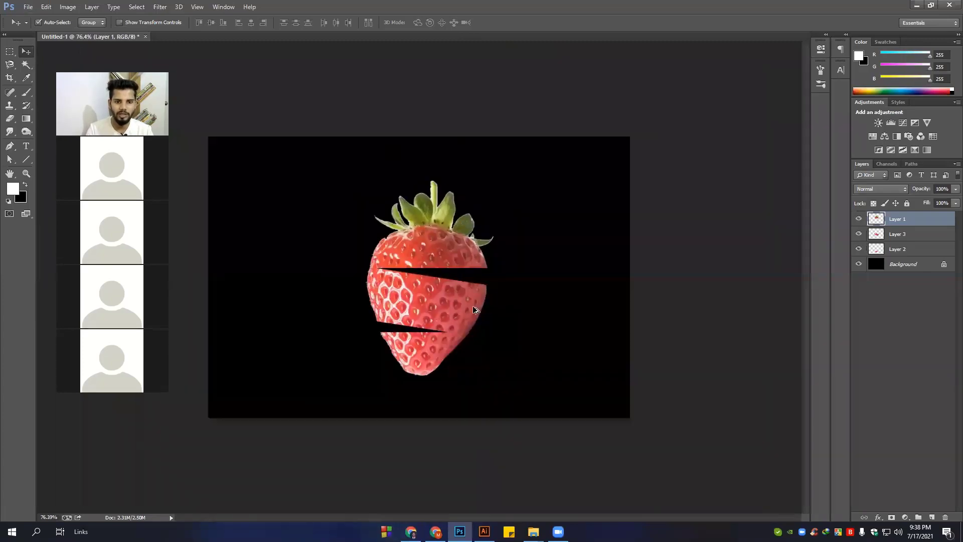
pyautogui.scroll(2, 473, 306)
pyautogui.scroll(-3, 452, 304)
pyautogui.scroll(2, 436, 301)
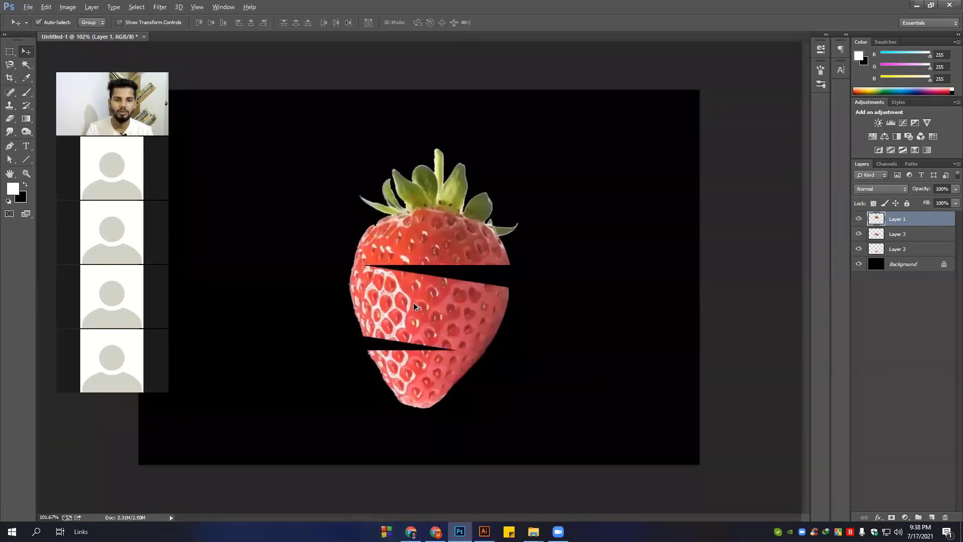
pyautogui.scroll(2, 416, 291)
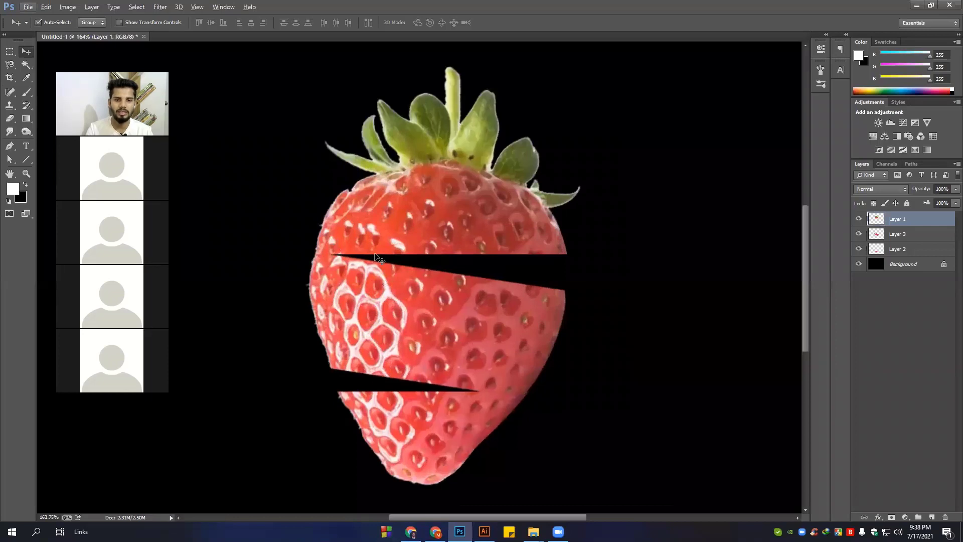
pyautogui.scroll(1, 352, 254)
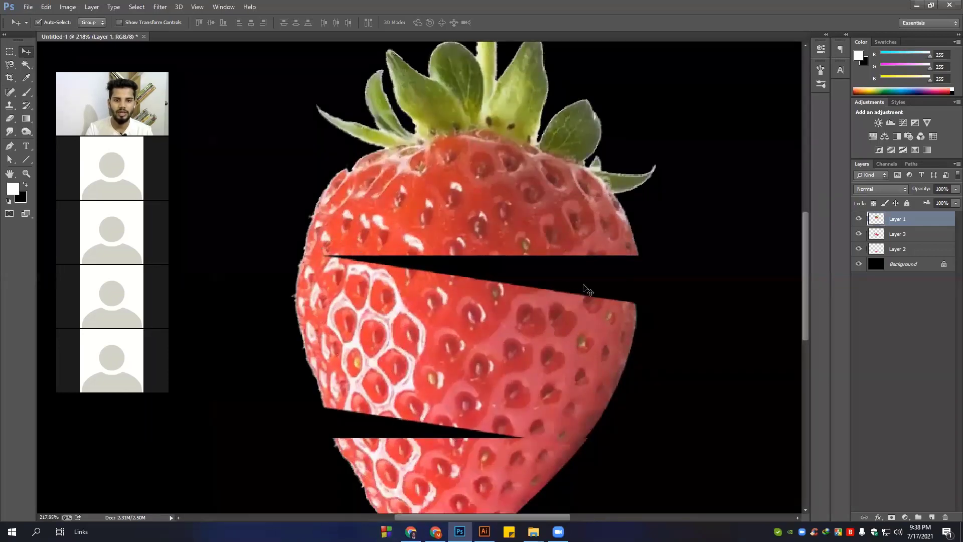
pyautogui.scroll(-2, 591, 277)
pyautogui.scroll(1, 601, 275)
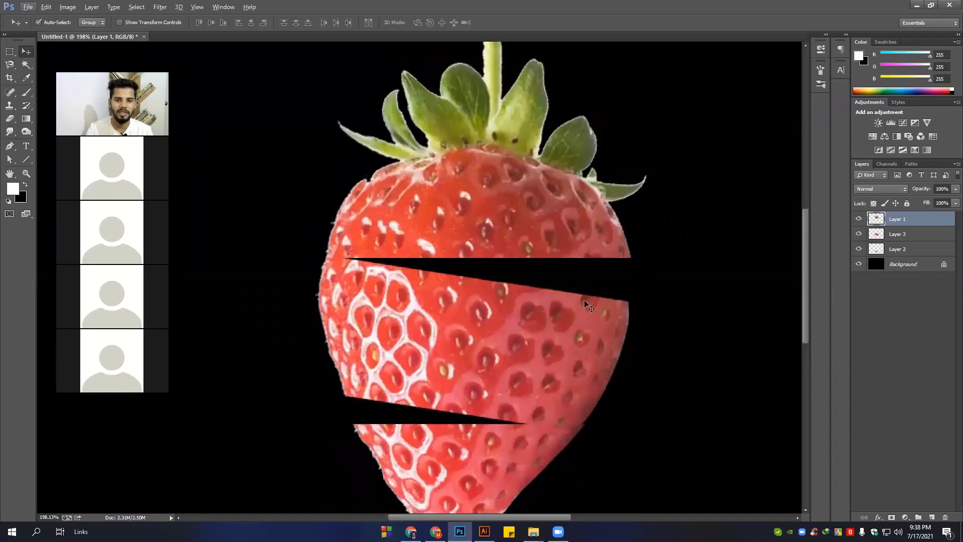
pyautogui.scroll(-2, 548, 302)
pyautogui.scroll(1, 481, 286)
pyautogui.scroll(1, 481, 287)
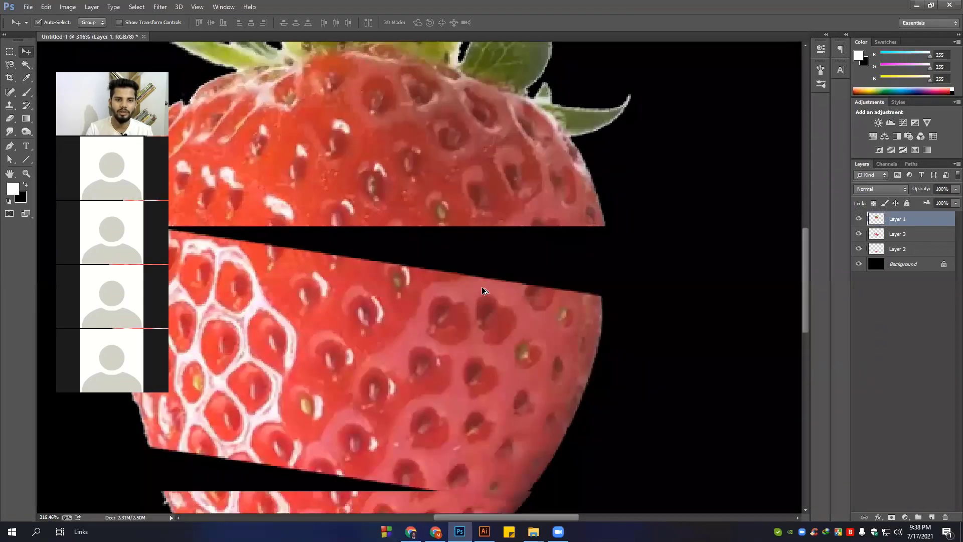
pyautogui.scroll(-2, 481, 287)
pyautogui.scroll(1, 359, 273)
pyautogui.scroll(1, 389, 289)
pyautogui.scroll(-1, 389, 288)
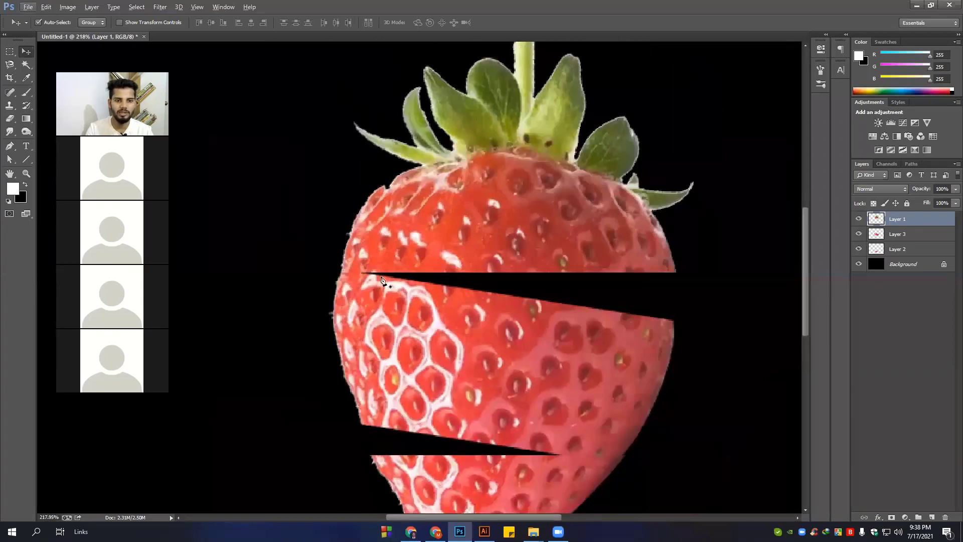
pyautogui.scroll(1, 352, 279)
pyautogui.press('p')
pyautogui.click(348, 271)
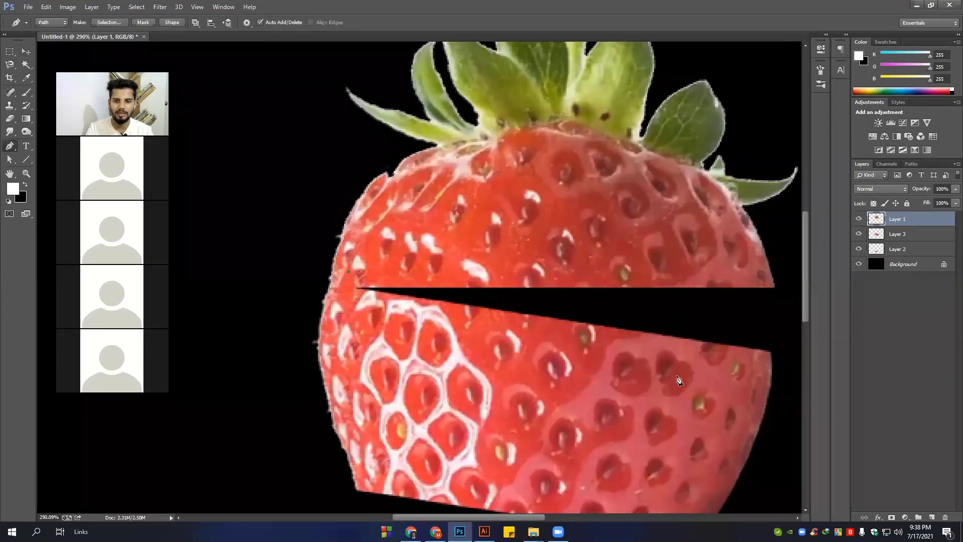
pyautogui.moveTo(678, 376); pyautogui.dragTo(742, 366)
pyautogui.press('Delete')
pyautogui.press('Delete')
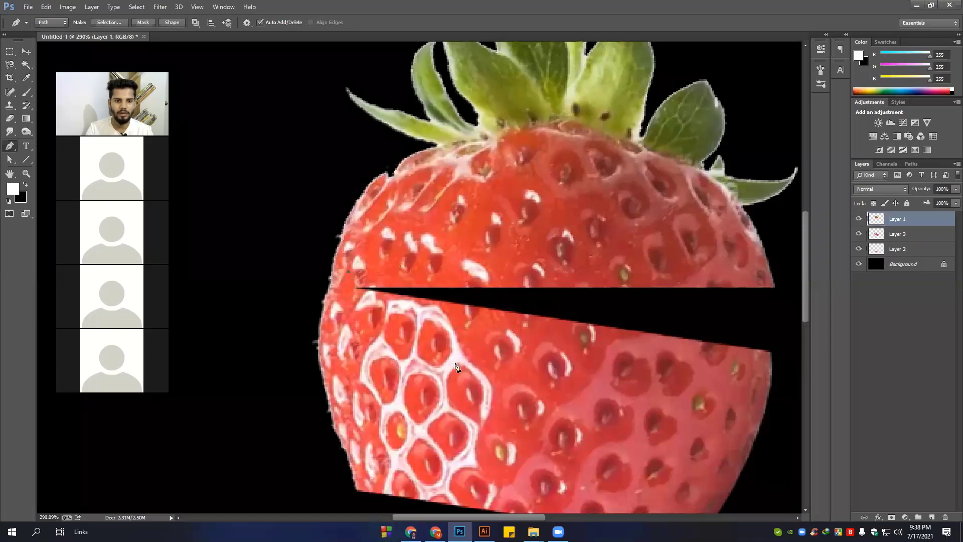
pyautogui.moveTo(387, 337); pyautogui.dragTo(467, 368)
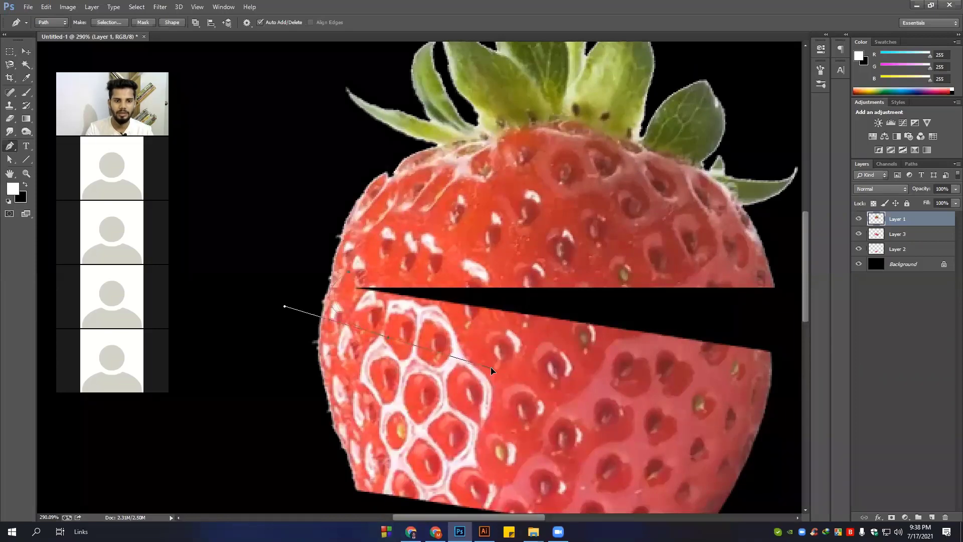
# Add a new empty layer and start a curved pen outline along the upper slice edge
pyautogui.click(932, 516)
pyautogui.scroll(-2, 697, 402)
pyautogui.scroll(3, 681, 390)
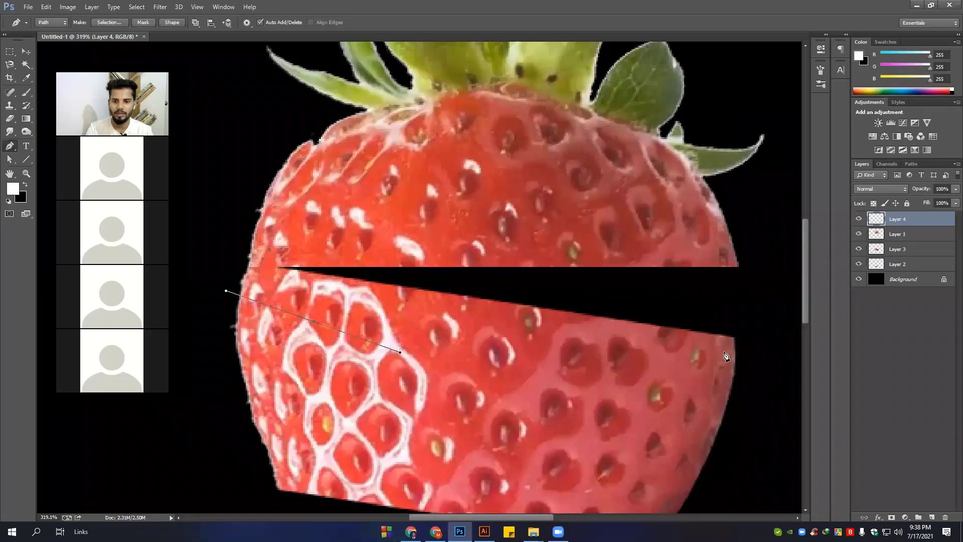
pyautogui.moveTo(716, 361); pyautogui.dragTo(732, 339)
pyautogui.scroll(2, 744, 340)
pyautogui.scroll(1, 741, 333)
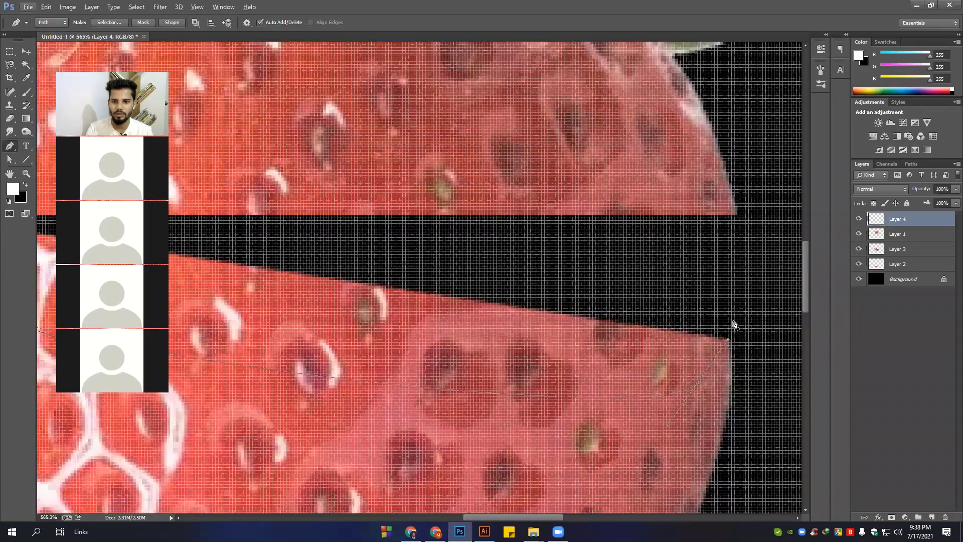
pyautogui.scroll(-1, 727, 311)
pyautogui.moveTo(728, 311)
pyautogui.mouseDown()
pyautogui.moveTo(743, 346)
pyautogui.moveTo(725, 259)
pyautogui.moveTo(729, 280)
pyautogui.mouseUp()
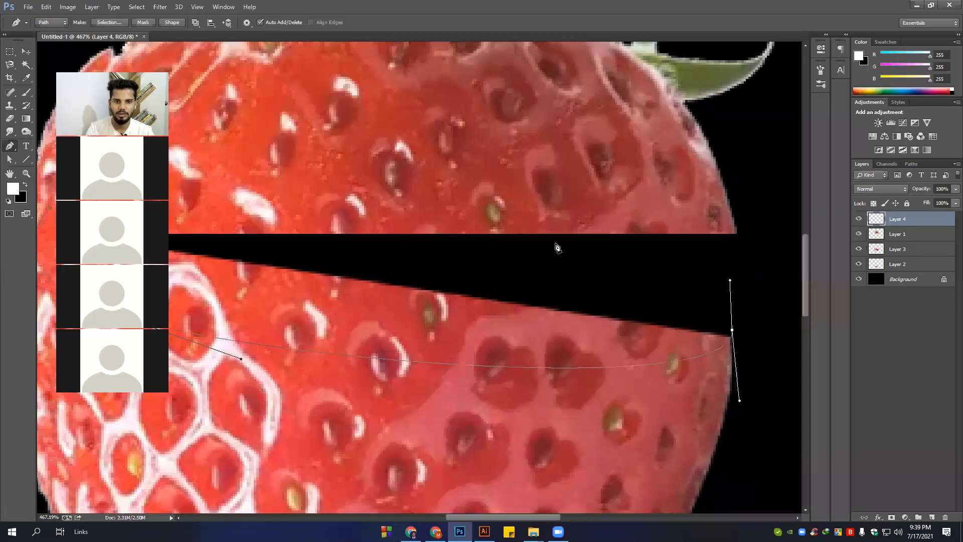
# Close the oval outline over the upper piece and convert it to a selection
pyautogui.moveTo(434, 184)
pyautogui.mouseDown()
pyautogui.moveTo(345, 169)
pyautogui.moveTo(317, 179)
pyautogui.mouseUp()
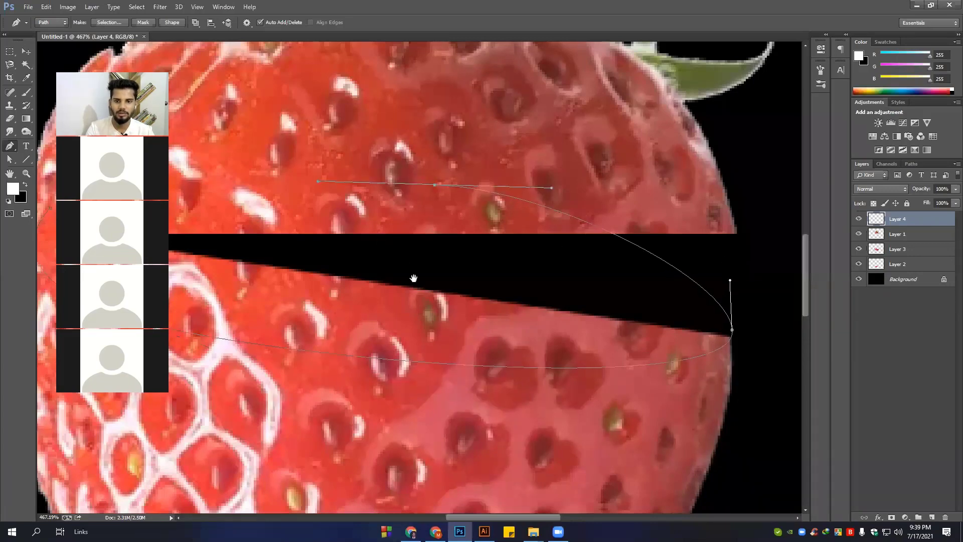
pyautogui.moveTo(413, 275); pyautogui.dragTo(498, 279)
pyautogui.keyDown('alt'); pyautogui.scroll(-1, 528, 332); pyautogui.keyUp('alt')
pyautogui.keyDown('alt'); pyautogui.scroll(-1, 528, 332); pyautogui.keyUp('alt')
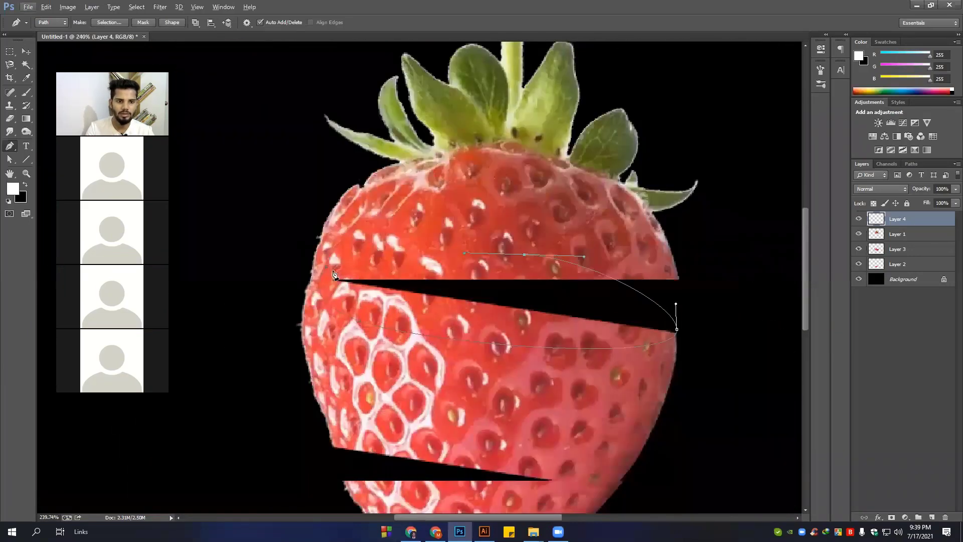
pyautogui.moveTo(328, 267); pyautogui.dragTo(294, 298)
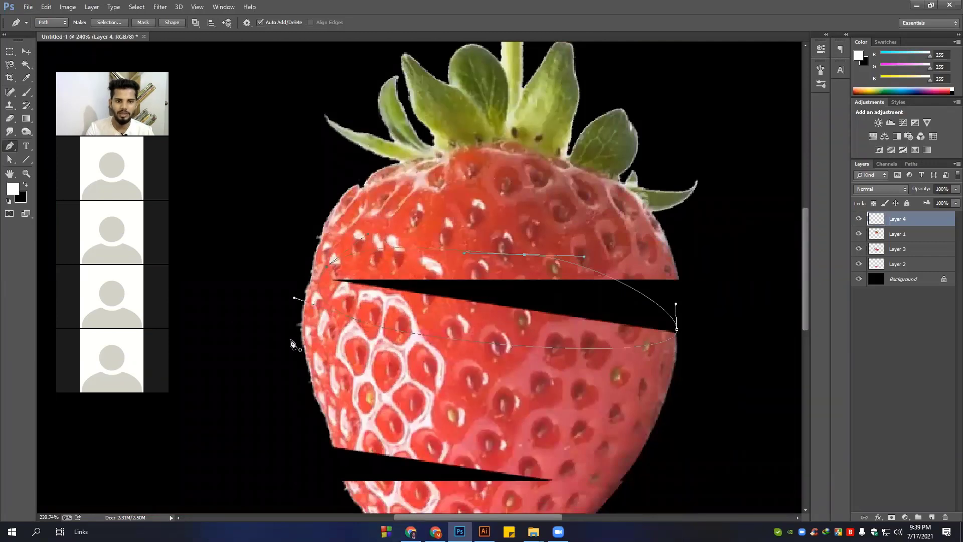
pyautogui.scroll(-1, 531, 326)
pyautogui.scroll(2, 600, 317)
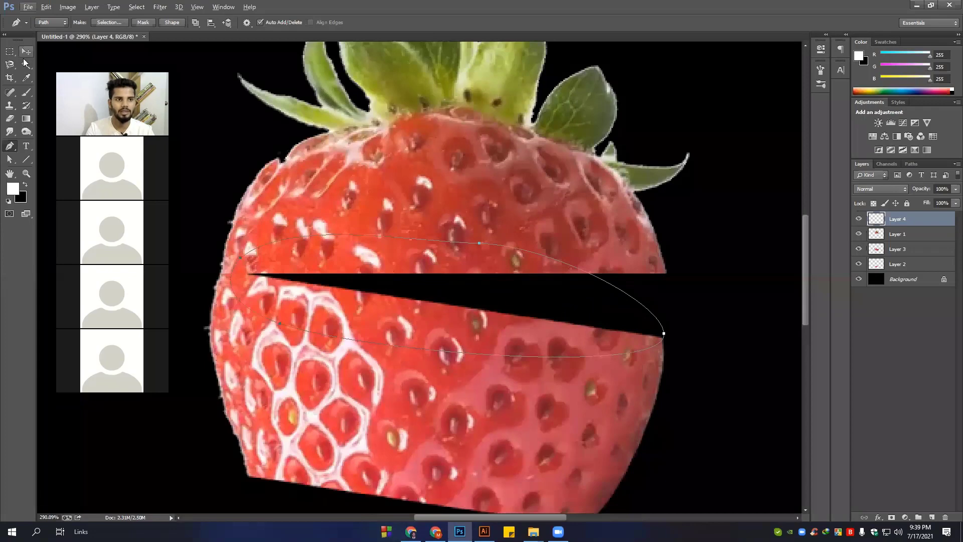
pyautogui.click(108, 22)
pyautogui.click(394, 108)
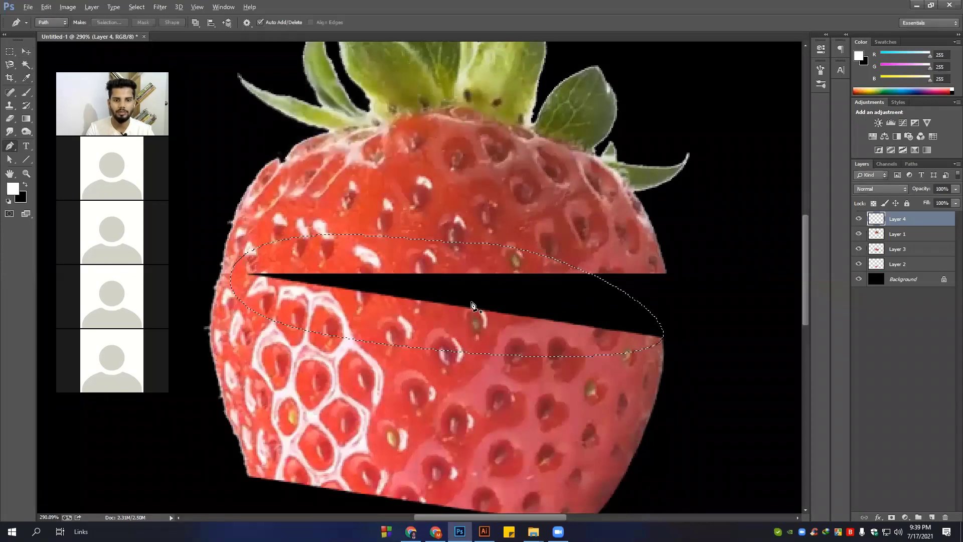
# Set the foreground to dark red be2613 and paint-bucket fill the oval selection, then deselect
pyautogui.scroll(-1, 472, 305)
pyautogui.scroll(1, 359, 321)
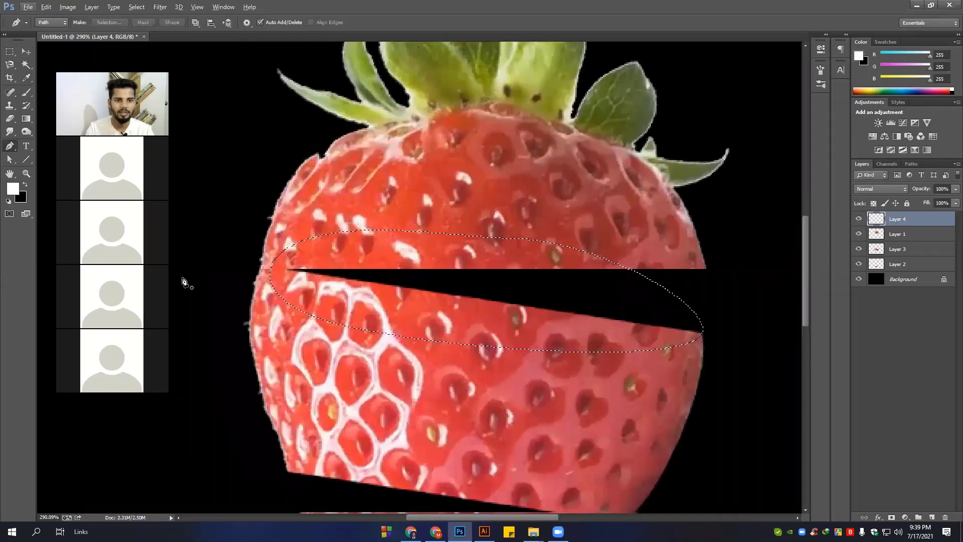
pyautogui.click(13, 188)
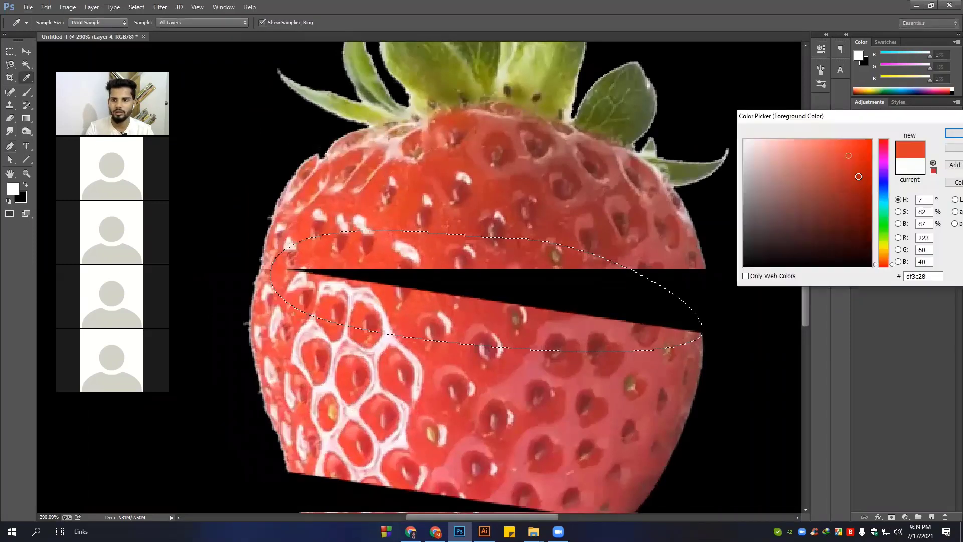
pyautogui.click(858, 173)
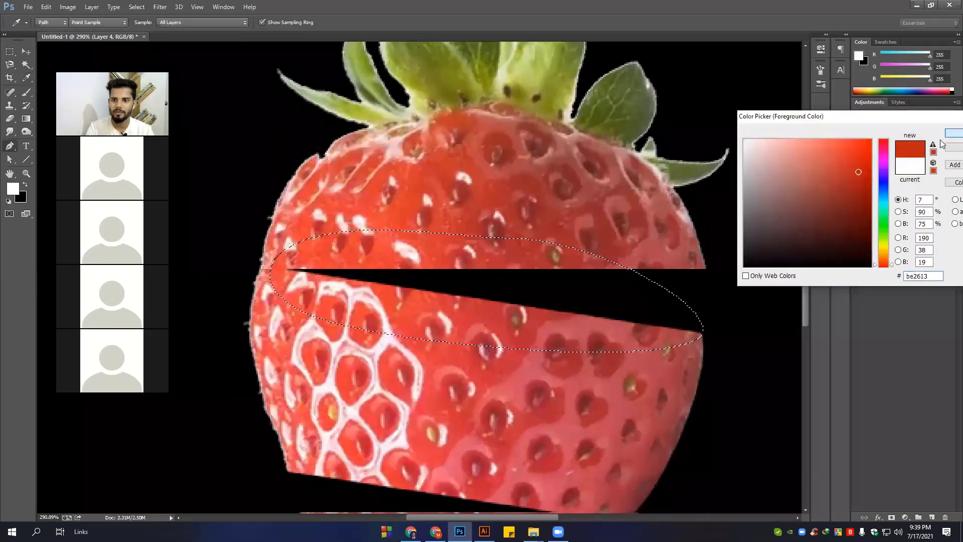
pyautogui.click(952, 133)
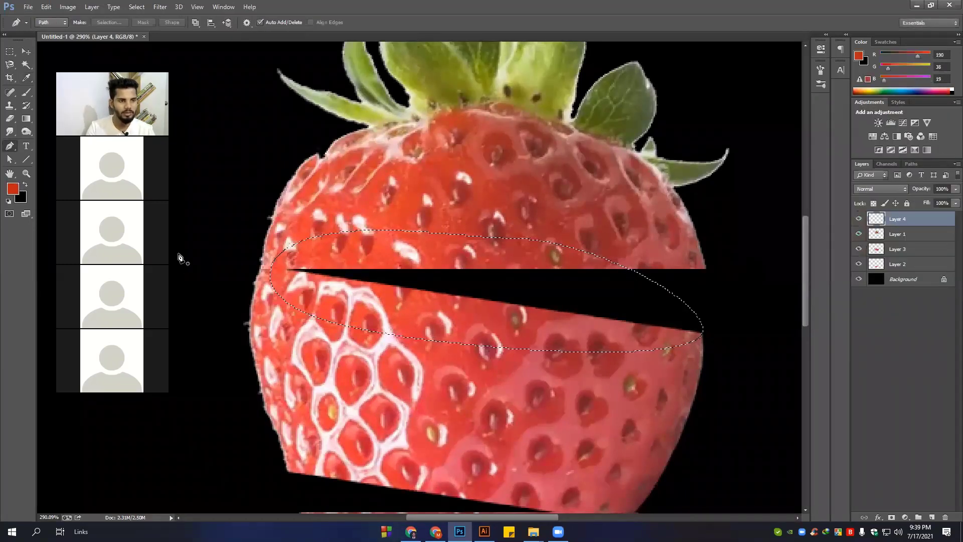
pyautogui.click(26, 119)
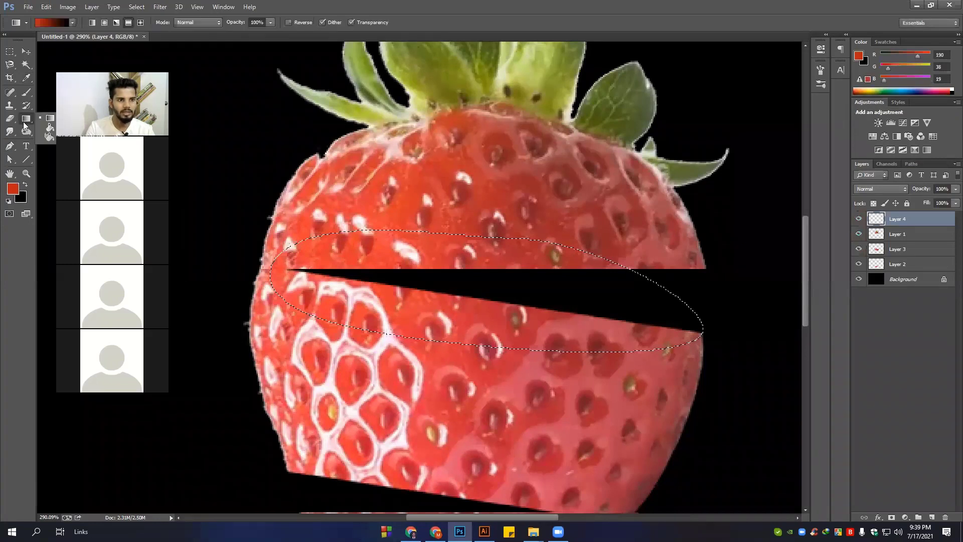
pyautogui.click(41, 126)
pyautogui.click(383, 272)
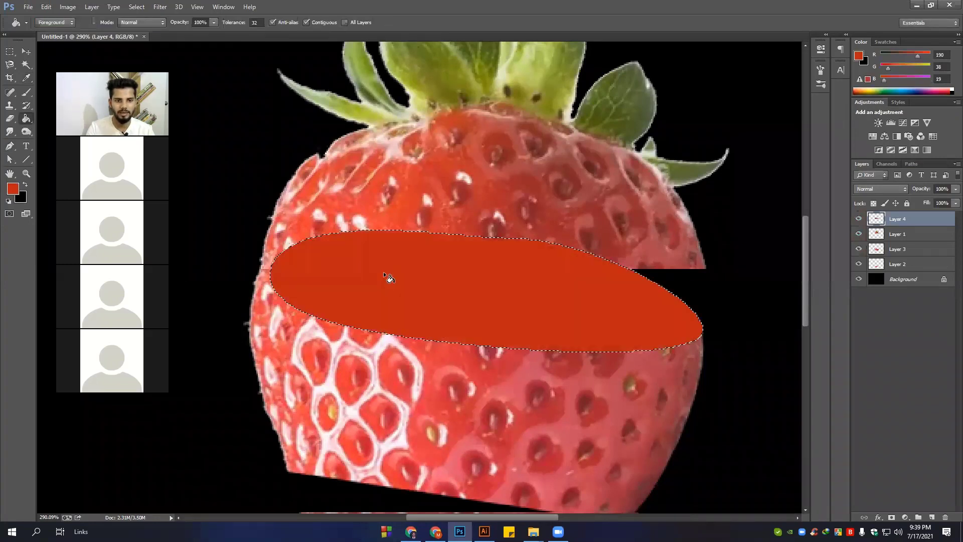
pyautogui.hotkey('ctrl', 'd')
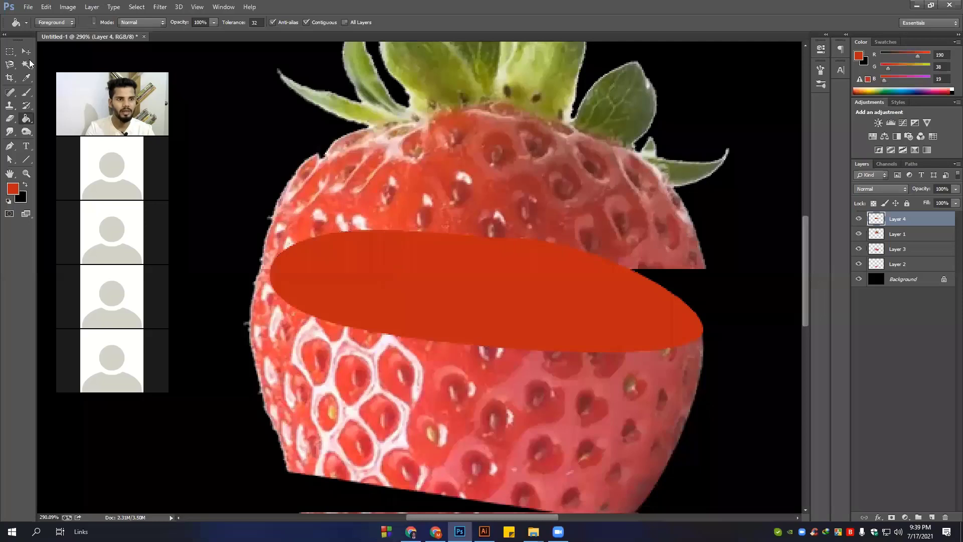
# Move the red fill layer, Layer 4, below Layer 3 in the layer stack
pyautogui.press('v')
pyautogui.scroll(-2, 435, 289)
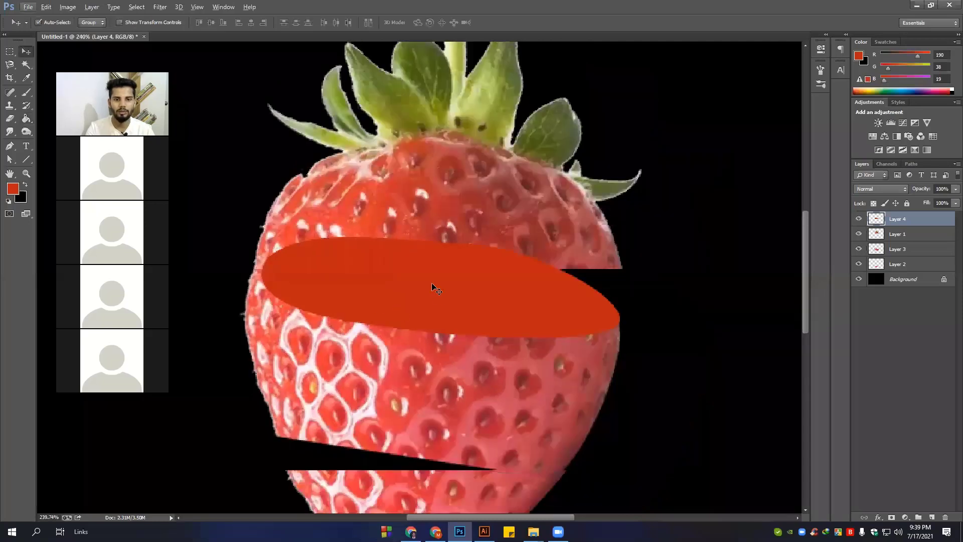
pyautogui.moveTo(907, 221)
pyautogui.mouseDown()
pyautogui.moveTo(908, 262)
pyautogui.moveTo(903, 235)
pyautogui.mouseUp()
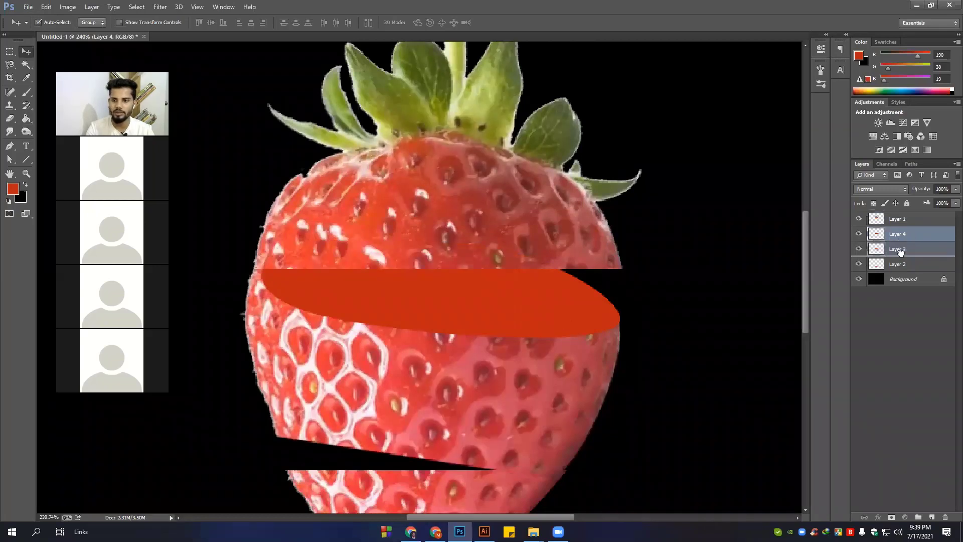
pyautogui.moveTo(897, 233); pyautogui.dragTo(899, 256)
pyautogui.scroll(-2, 574, 329)
pyautogui.scroll(-2, 477, 287)
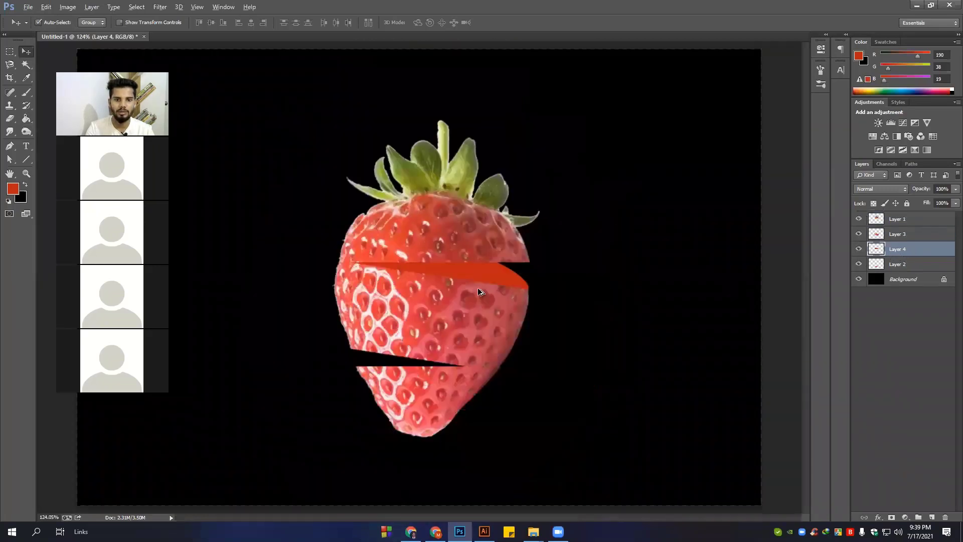
pyautogui.scroll(2, 472, 270)
pyautogui.scroll(3, 482, 285)
pyautogui.scroll(-2, 482, 285)
pyautogui.scroll(-2, 488, 293)
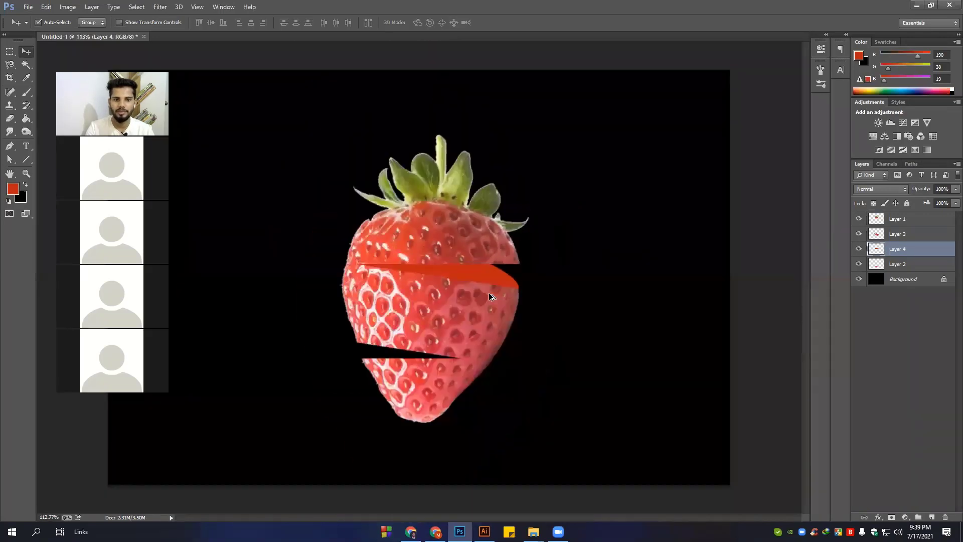
pyautogui.scroll(-2, 494, 297)
pyautogui.scroll(-1, 496, 298)
pyautogui.scroll(5, 393, 299)
pyautogui.scroll(1, 401, 290)
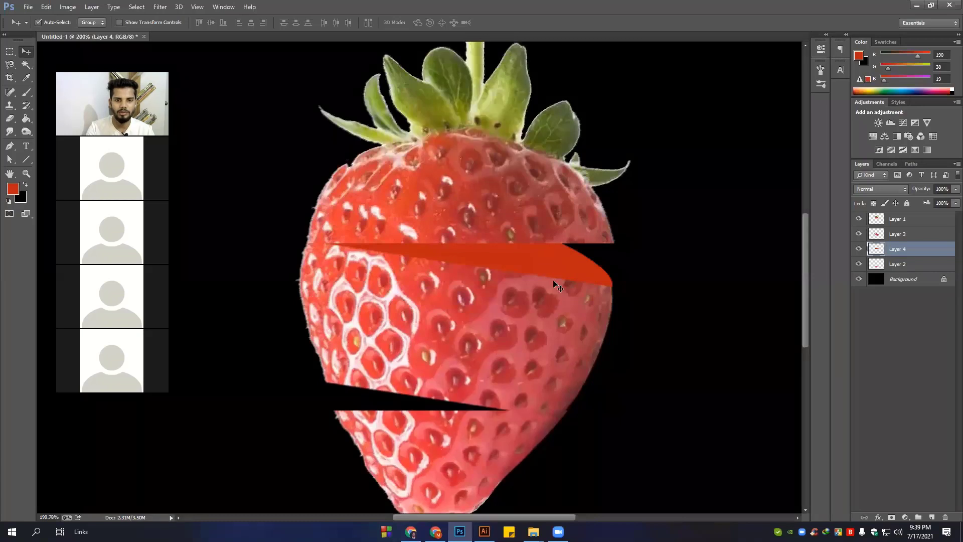
pyautogui.scroll(2, 380, 456)
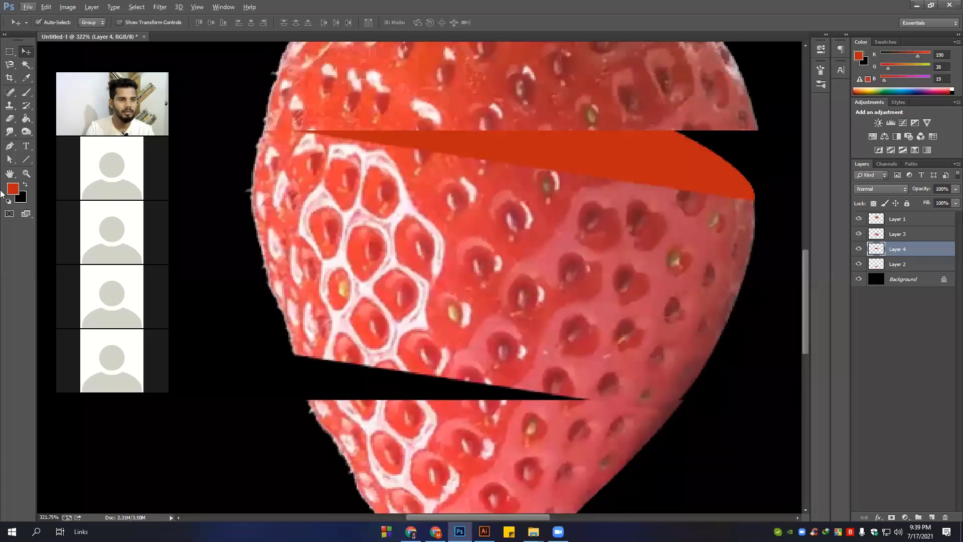
pyautogui.press('p')
pyautogui.scroll(2, 381, 406)
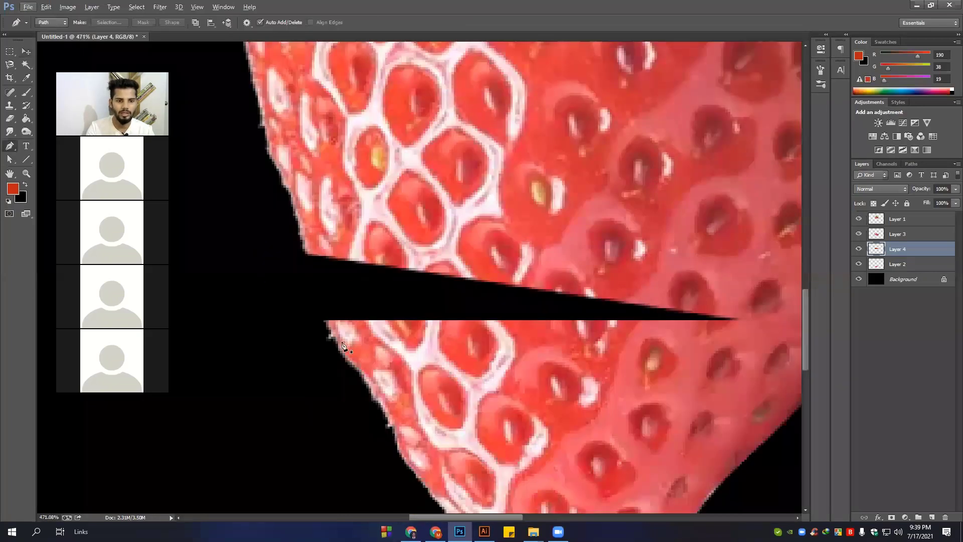
# Trace a curved pen outline around the lower gap and convert it to a selection
pyautogui.click(323, 308)
pyautogui.click(321, 272)
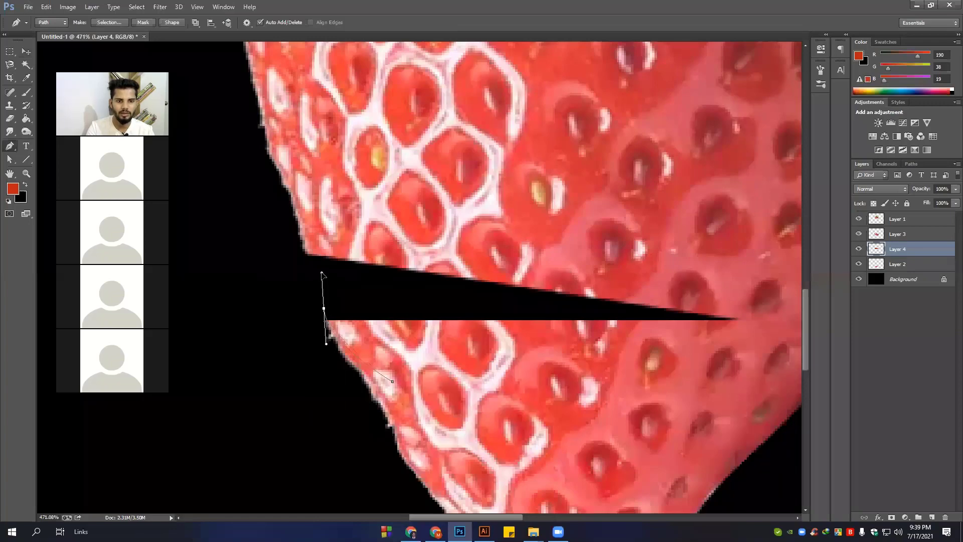
pyautogui.moveTo(494, 211); pyautogui.dragTo(593, 231)
pyautogui.moveTo(735, 299); pyautogui.dragTo(586, 267)
pyautogui.moveTo(646, 313); pyautogui.dragTo(518, 361)
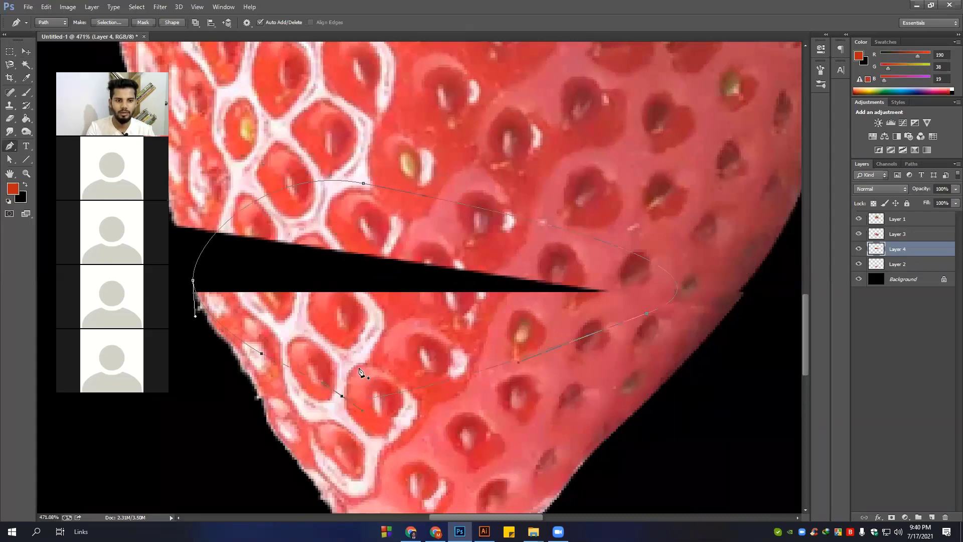
pyautogui.scroll(-3, 359, 371)
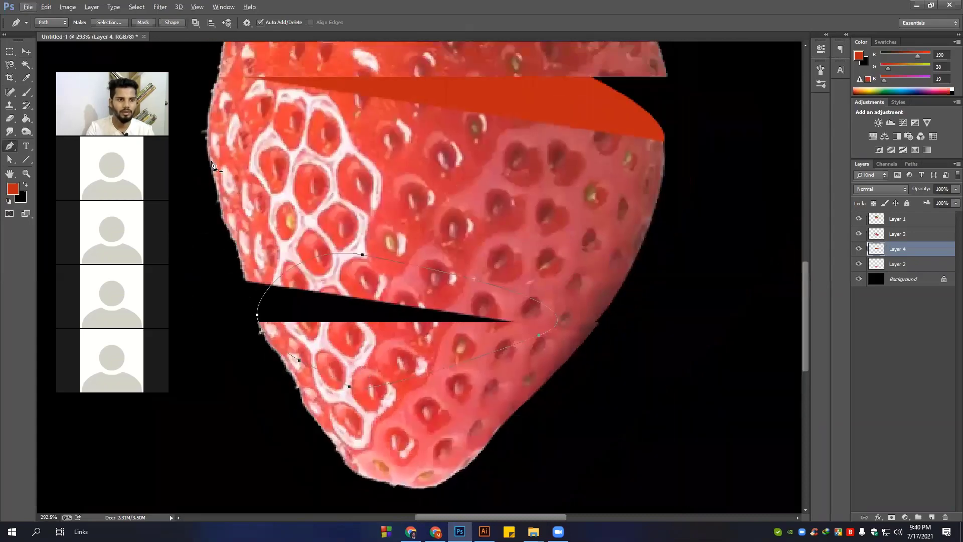
pyautogui.click(116, 23)
pyautogui.press('Return')
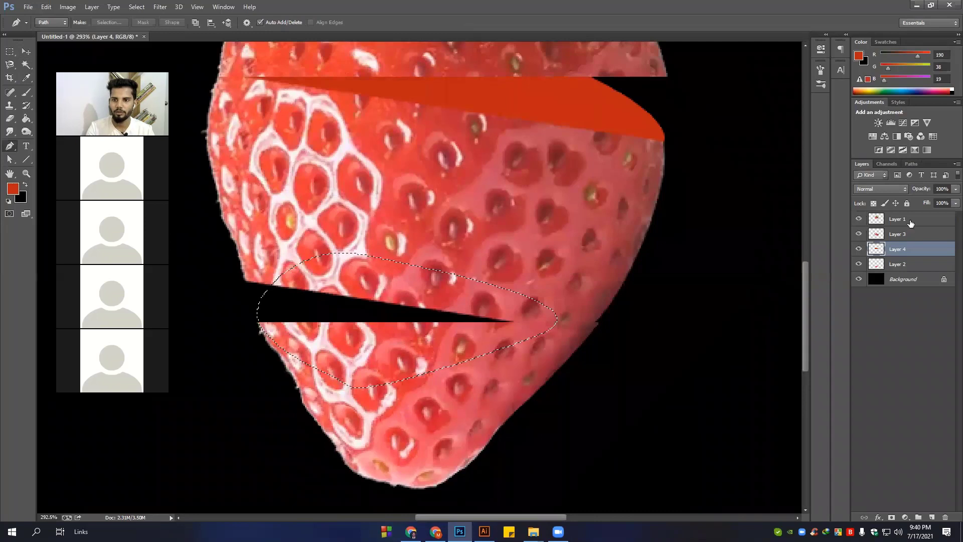
# Add new Layer 5 above Layer 4 and fill the selection with the dark red foreground
pyautogui.click(910, 221)
pyautogui.click(897, 249)
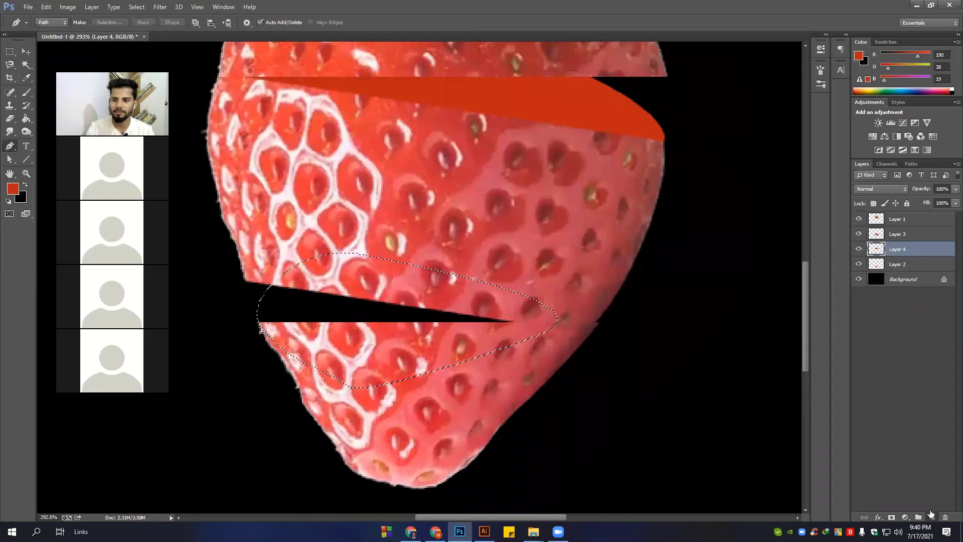
pyautogui.click(931, 517)
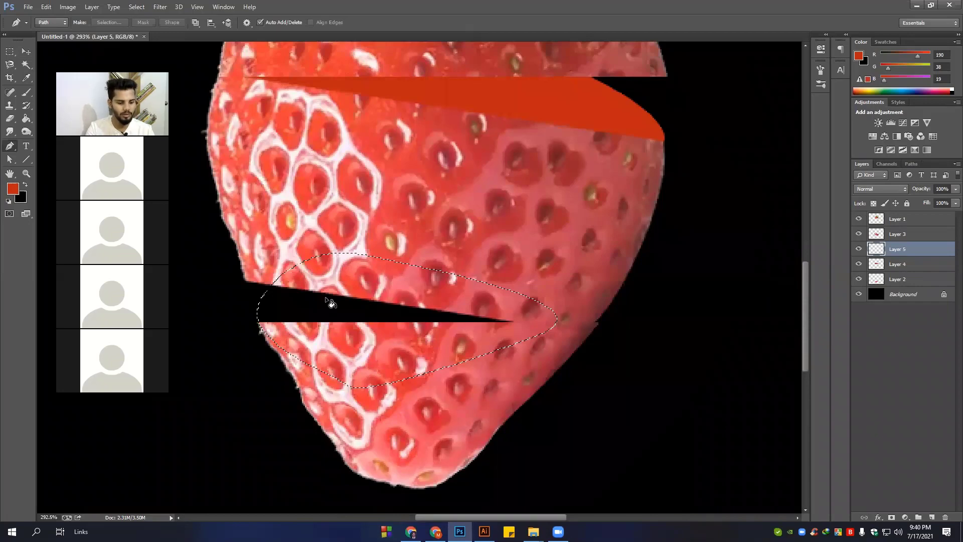
pyautogui.hotkey('alt', 'BackSpace')
pyautogui.hotkey('ctrl', 'd')
# Move the lower red fill, Layer 5, below Layer 2
pyautogui.press('v')
pyautogui.moveTo(901, 254); pyautogui.dragTo(897, 286)
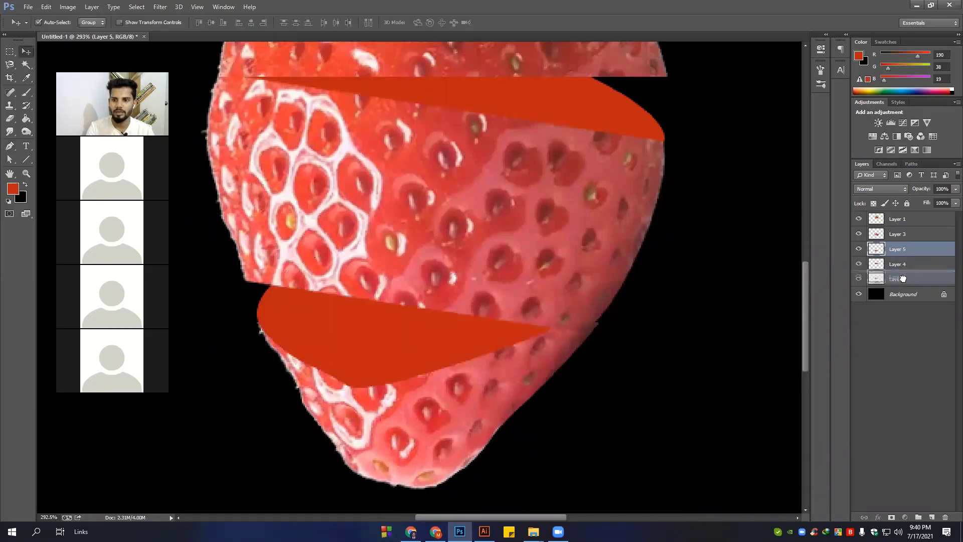
pyautogui.hotkey('ctrl', '0')
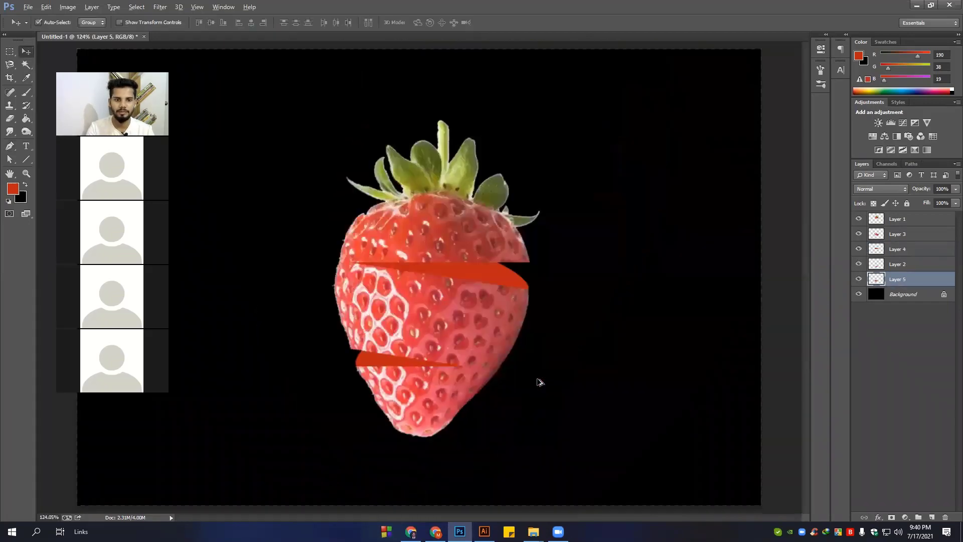
pyautogui.scroll(5, 363, 386)
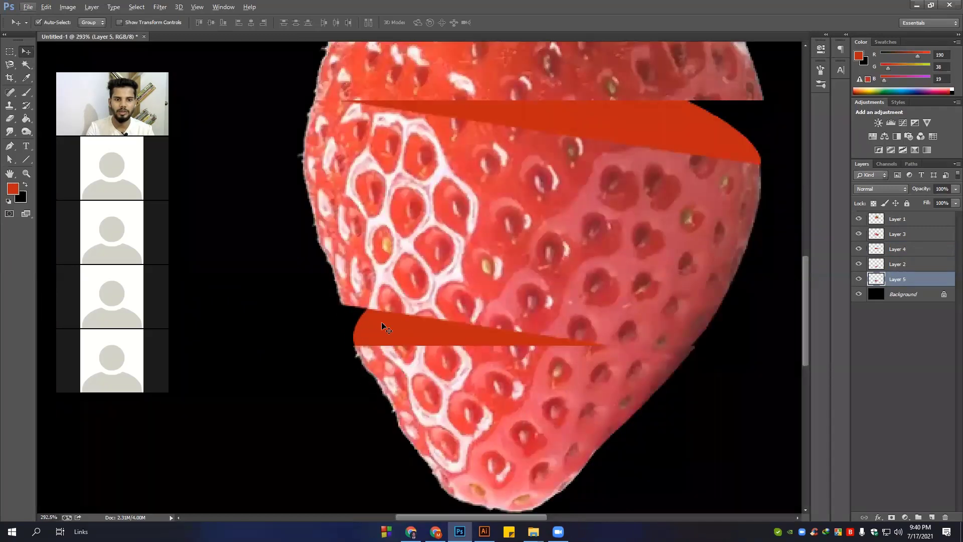
# Squash the lower red fill to about 43% height and nudge it into place
pyautogui.hotkey('ctrl', 't')
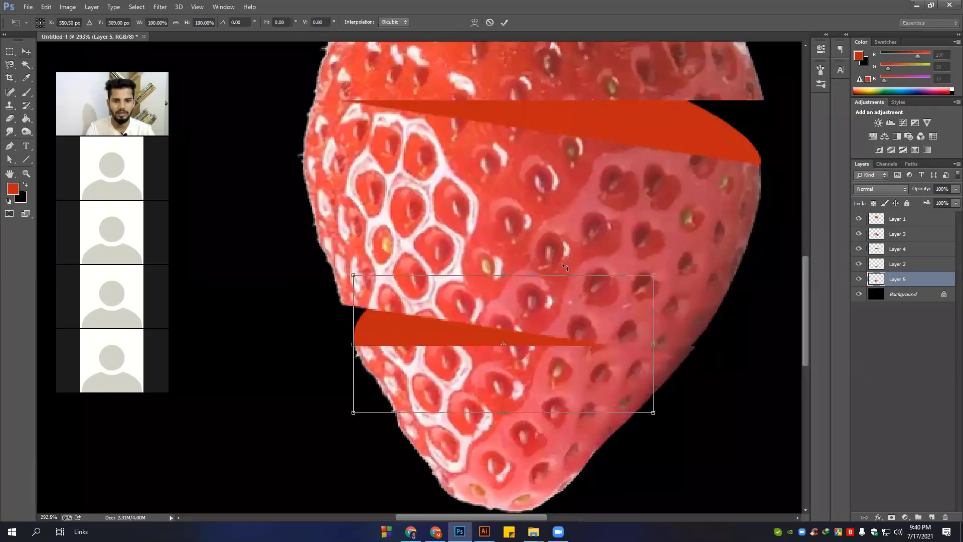
pyautogui.moveTo(506, 282); pyautogui.dragTo(509, 309)
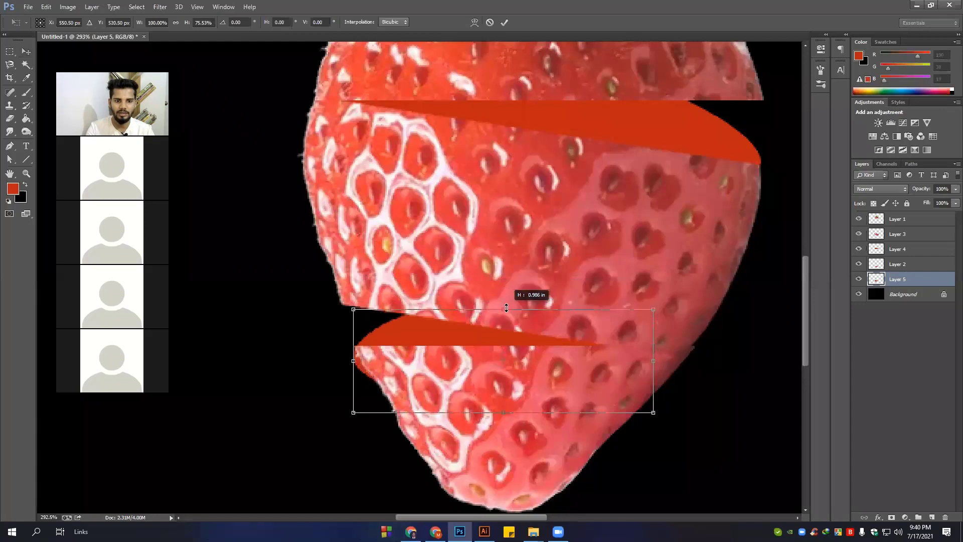
pyautogui.scroll(2, 371, 353)
pyautogui.moveTo(398, 327); pyautogui.dragTo(406, 315)
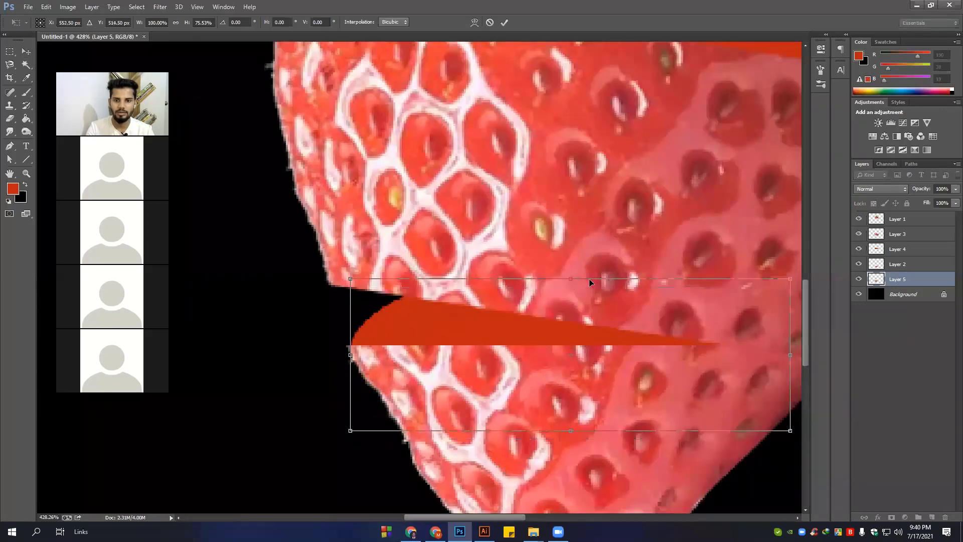
pyautogui.moveTo(574, 279)
pyautogui.mouseDown()
pyautogui.moveTo(491, 326)
pyautogui.moveTo(487, 299)
pyautogui.mouseUp()
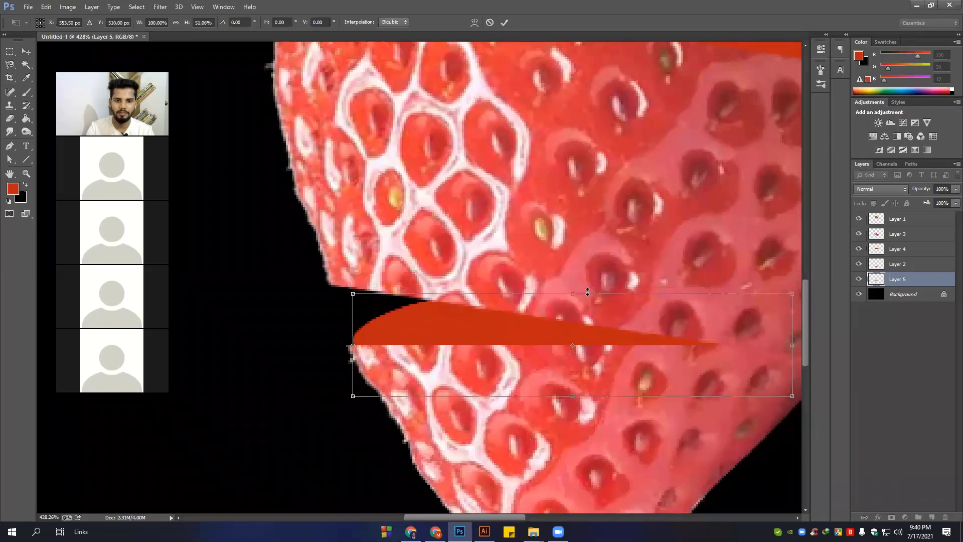
pyautogui.moveTo(573, 293); pyautogui.dragTo(572, 310)
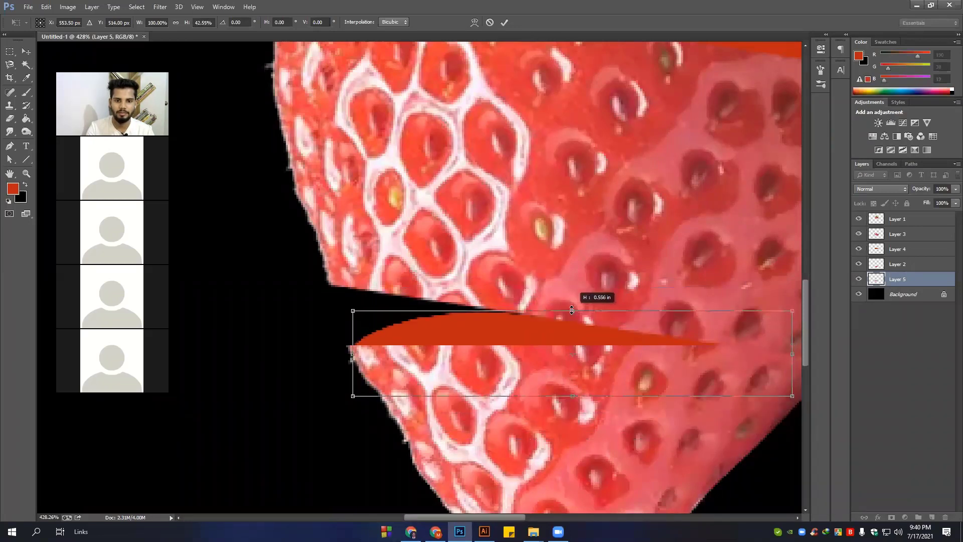
pyautogui.scroll(-4, 558, 342)
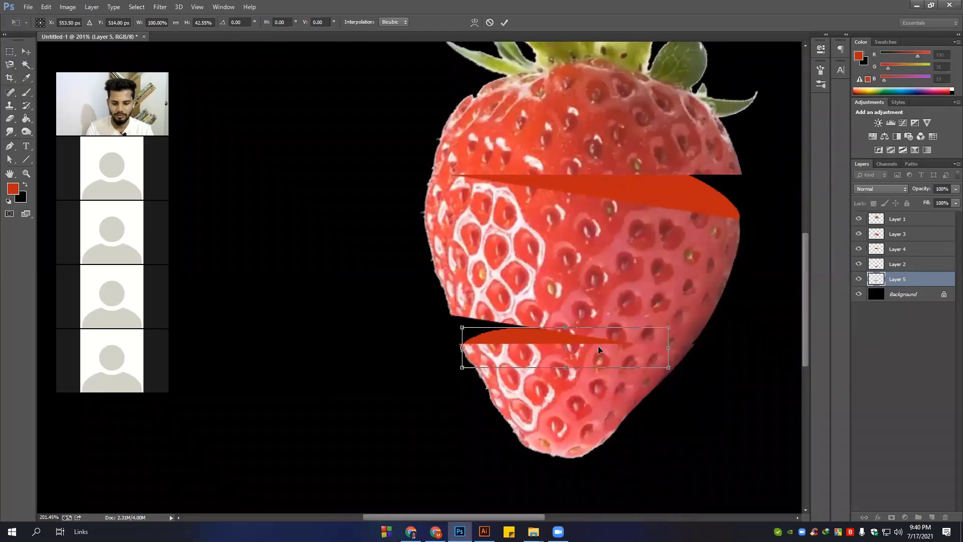
pyautogui.press('Return')
pyautogui.scroll(-2, 556, 351)
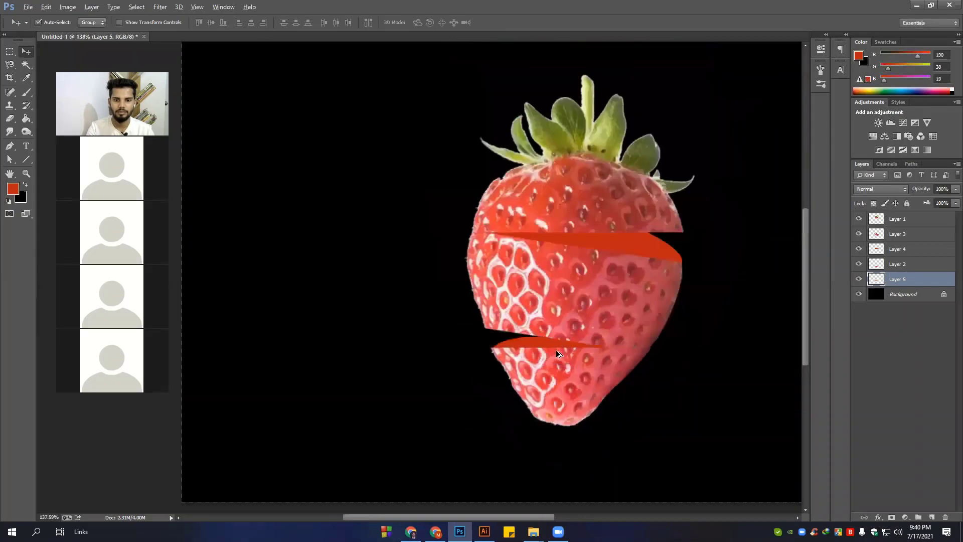
pyautogui.scroll(-2, 438, 353)
pyautogui.scroll(3, 397, 358)
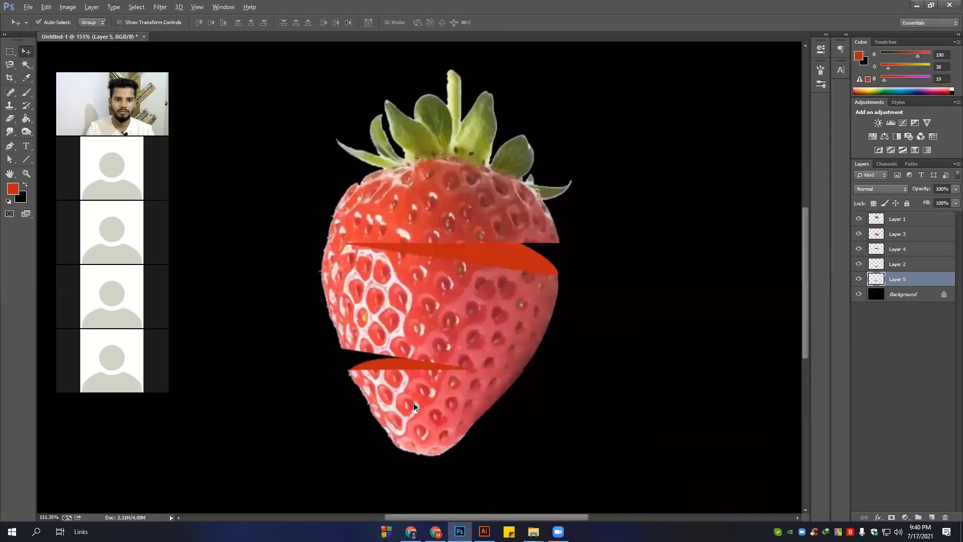
pyautogui.scroll(2, 400, 363)
pyautogui.scroll(3, 401, 372)
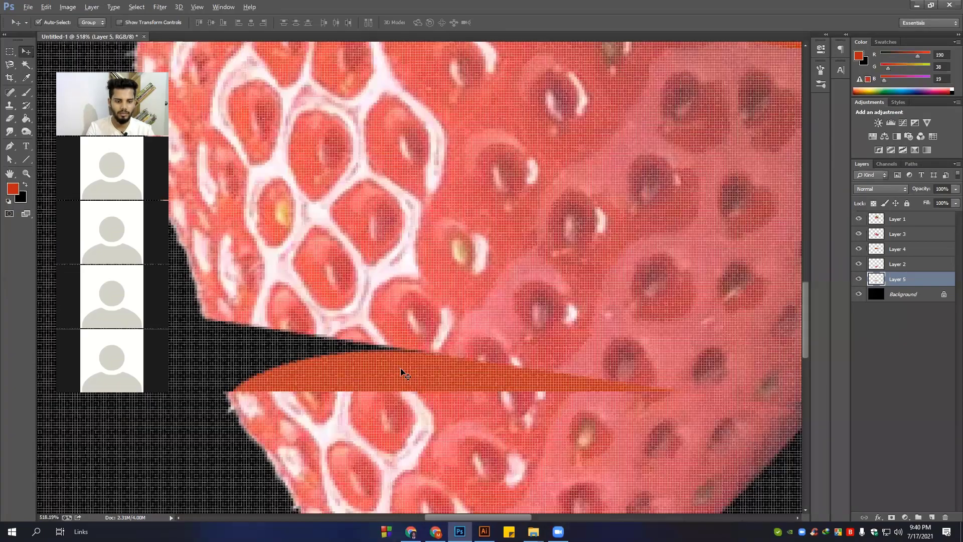
# Warp the top edge of the lower red fill rightward to fit the gap
pyautogui.hotkey('ctrl', '-')
pyautogui.hotkey('ctrl', 't')
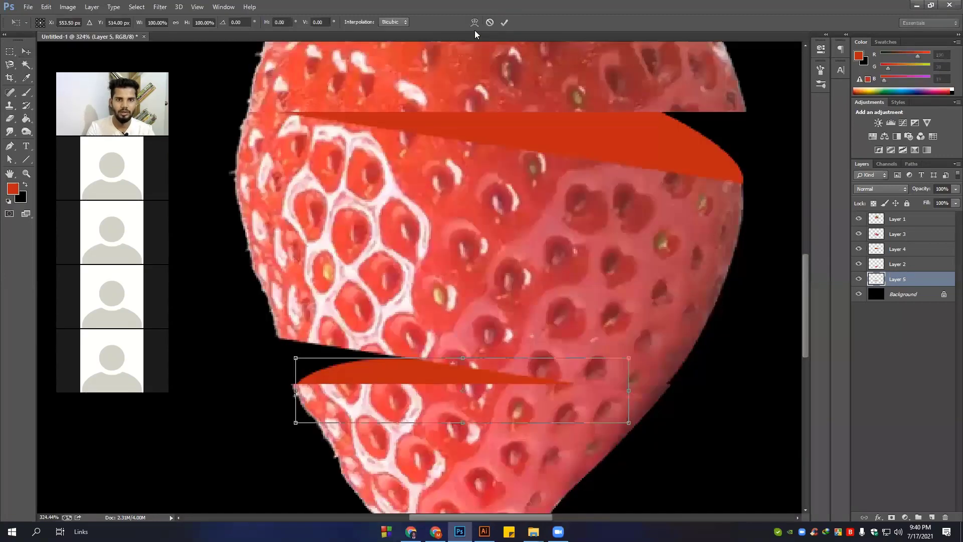
pyautogui.click(474, 22)
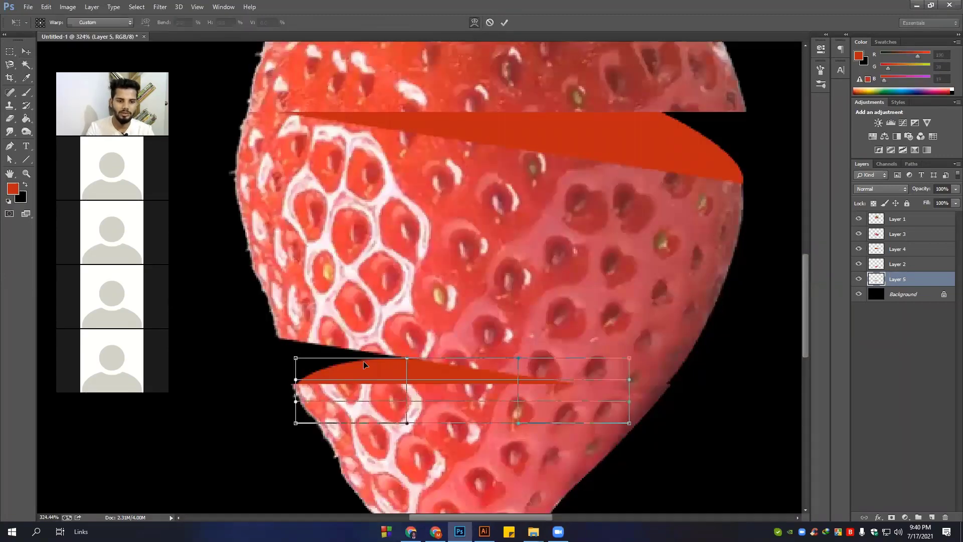
pyautogui.moveTo(408, 357); pyautogui.dragTo(449, 357)
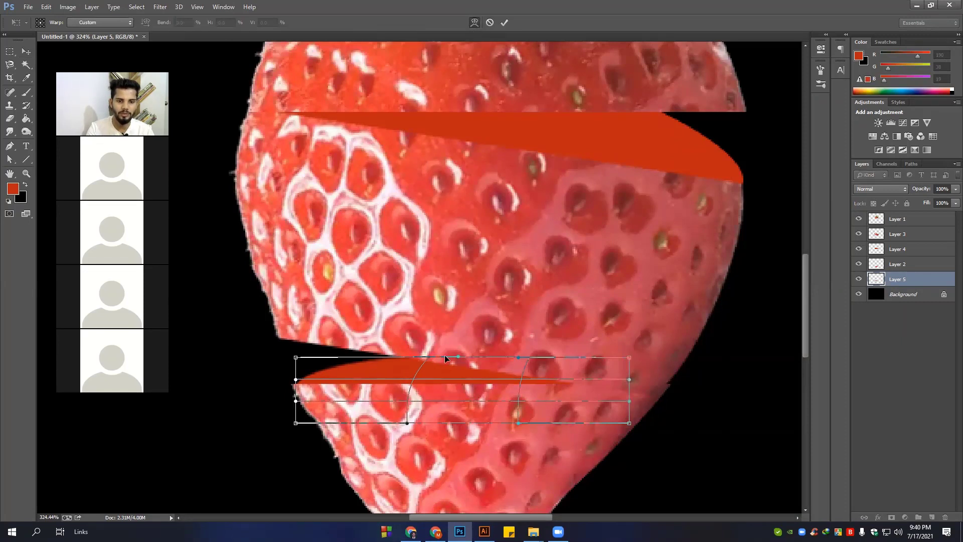
pyautogui.moveTo(458, 356); pyautogui.dragTo(490, 358)
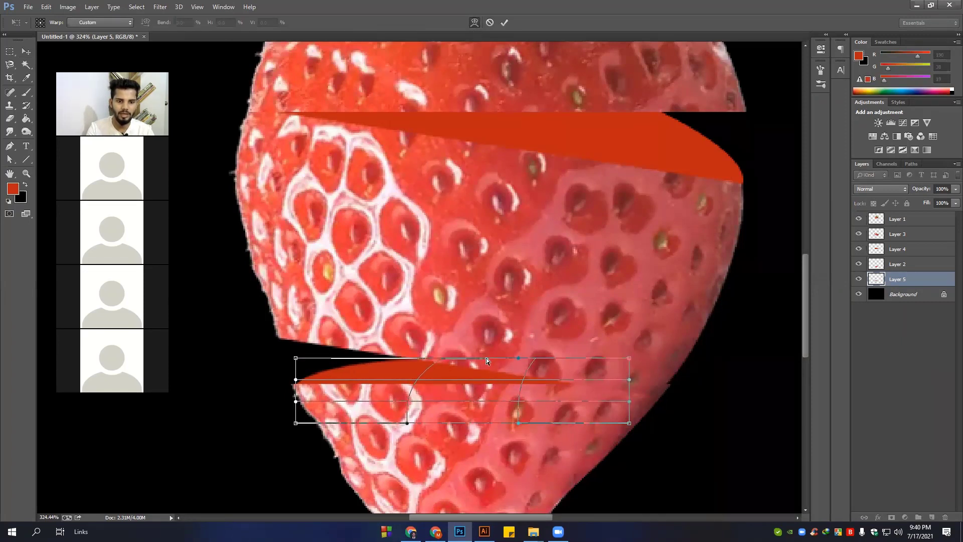
pyautogui.press('Return')
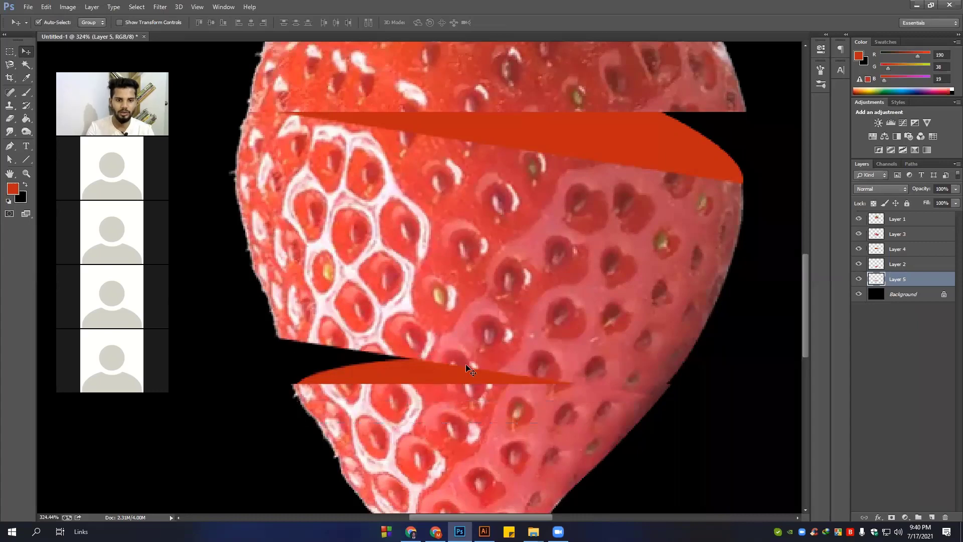
pyautogui.scroll(-5, 465, 363)
pyautogui.scroll(5, 587, 265)
pyautogui.scroll(1, 554, 304)
# Warp the Layer 4 red fill's grid and top edge to curve within the upper gap
pyautogui.click(555, 307)
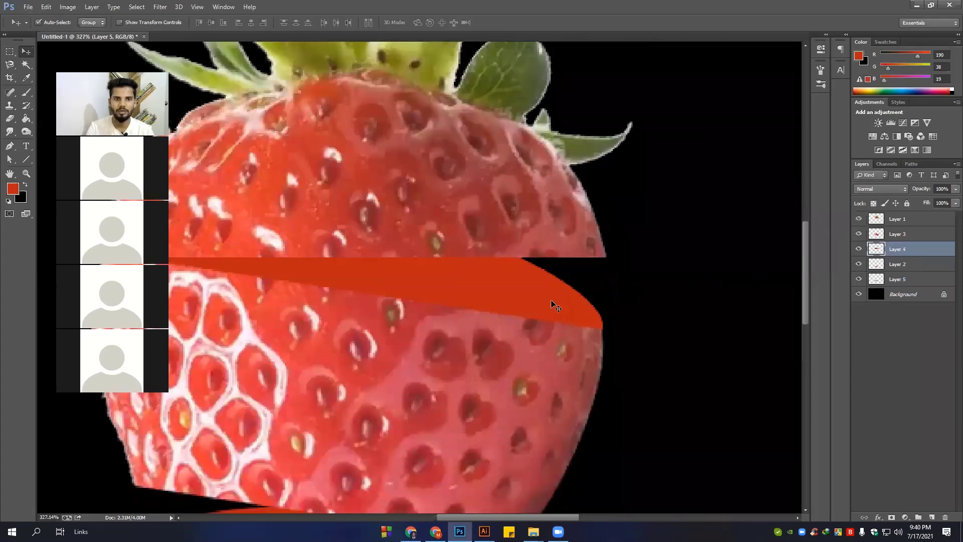
pyautogui.hotkey('ctrl', 't')
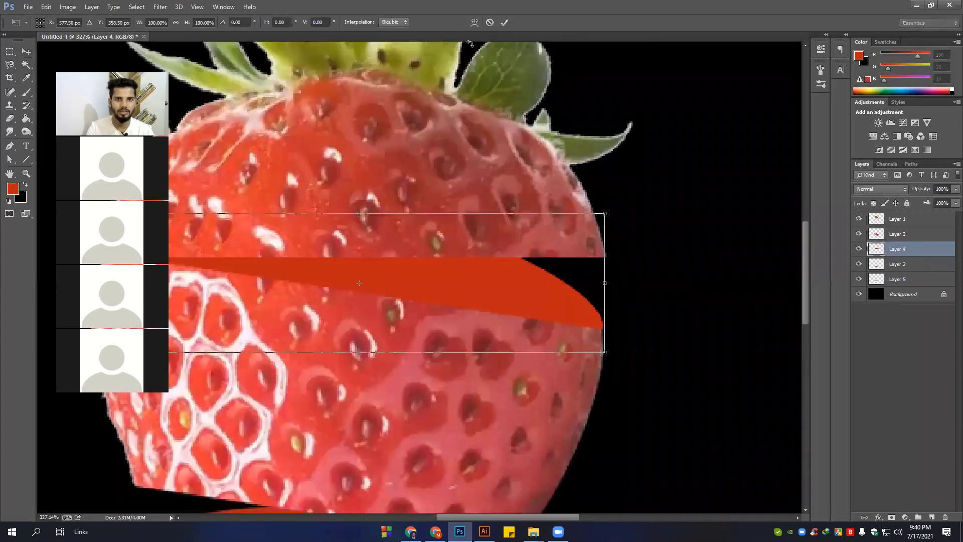
pyautogui.click(474, 23)
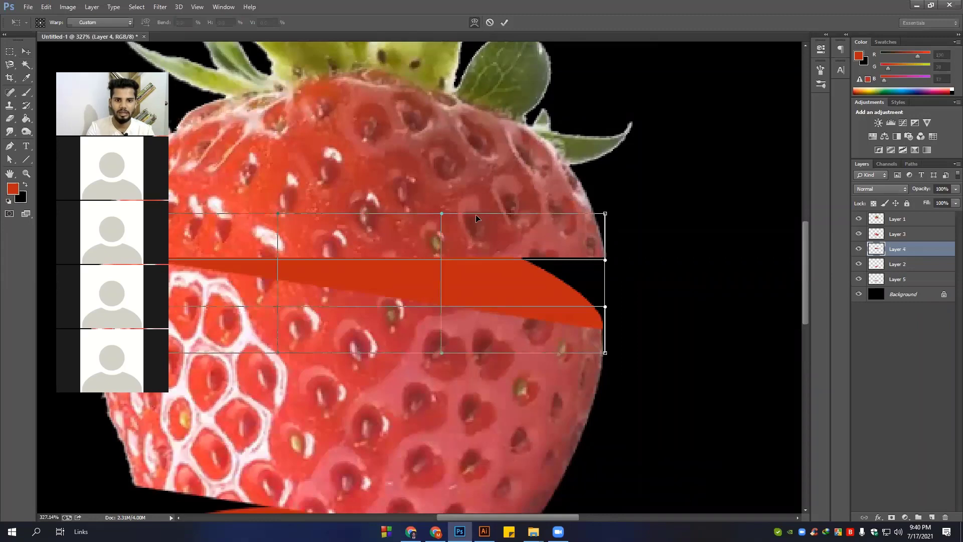
pyautogui.moveTo(442, 216)
pyautogui.mouseDown()
pyautogui.moveTo(596, 229)
pyautogui.moveTo(591, 246)
pyautogui.mouseUp()
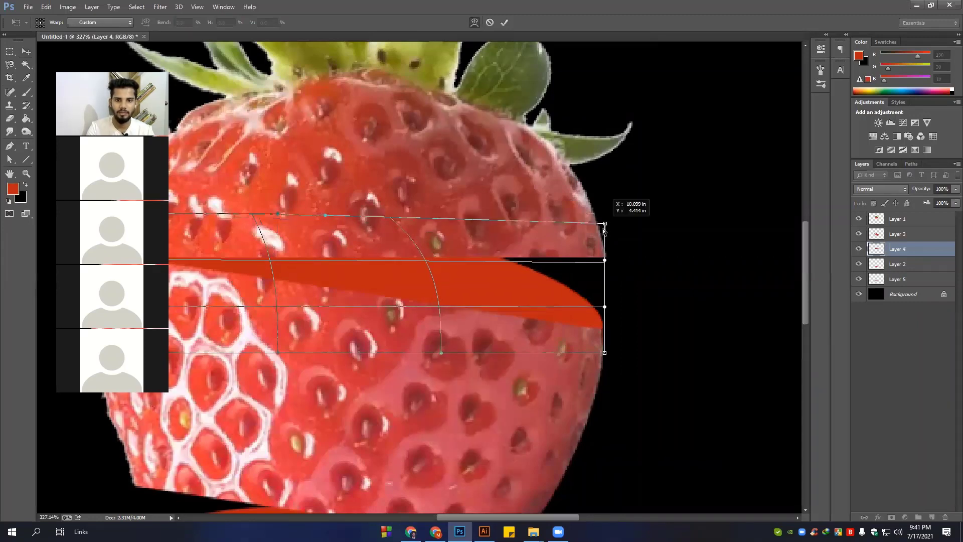
pyautogui.hotkey('ctrl', '0')
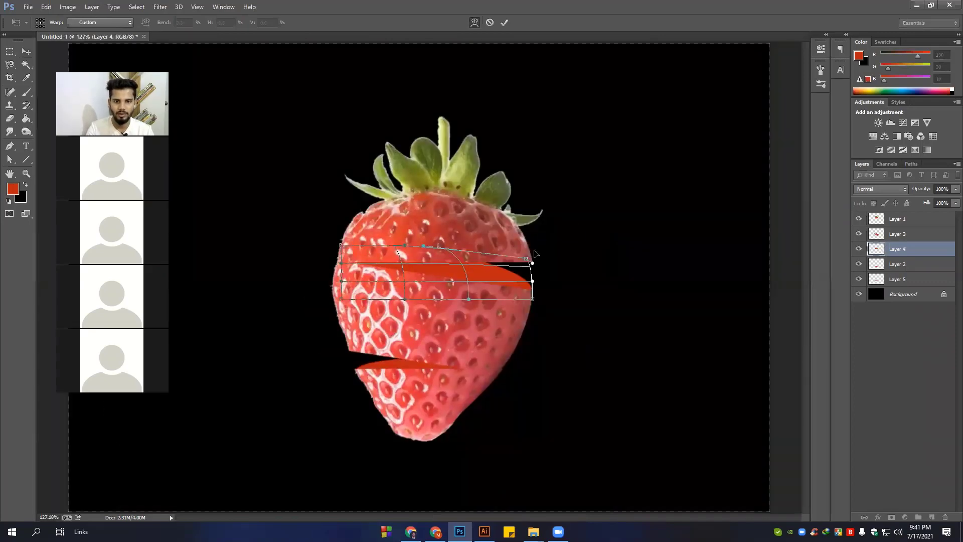
pyautogui.moveTo(526, 258); pyautogui.dragTo(532, 248)
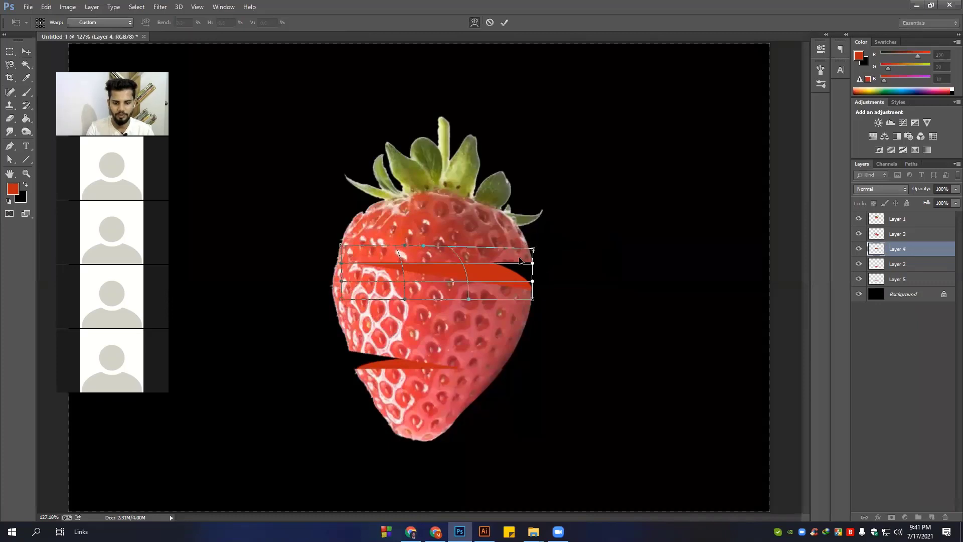
pyautogui.press('Return')
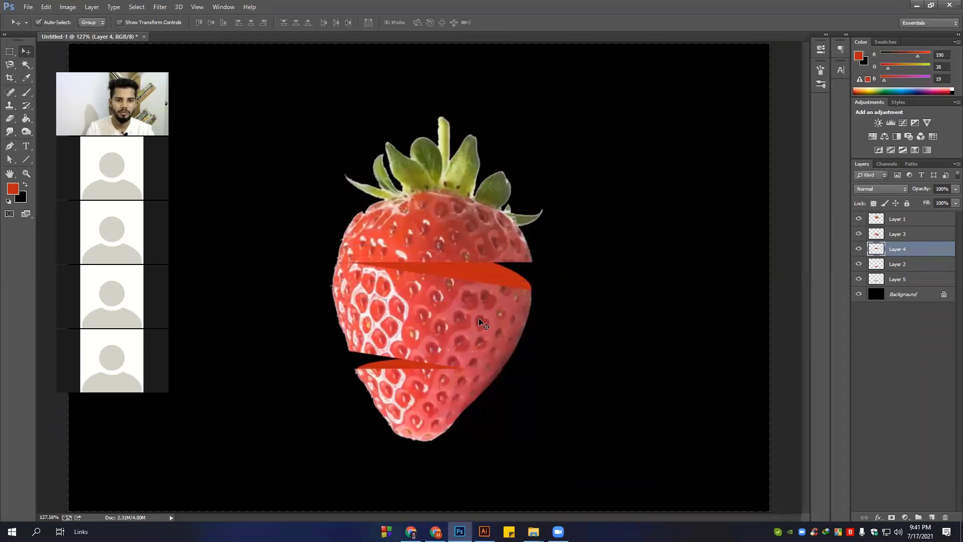
# Select the middle slice (Layer 3) and hide it briefly to check the red fill
pyautogui.click(483, 324)
pyautogui.scroll(-3, 429, 296)
pyautogui.scroll(-1, 427, 293)
pyautogui.scroll(4, 428, 294)
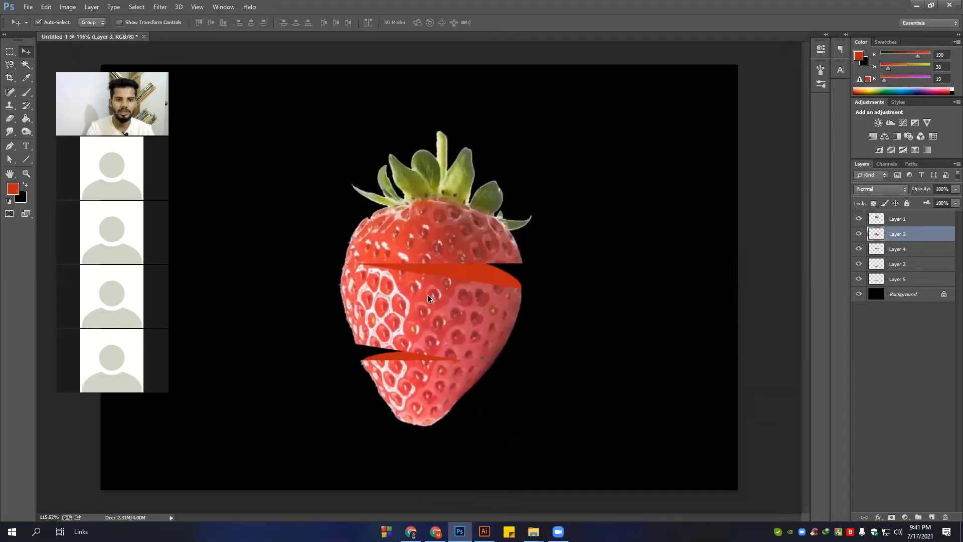
pyautogui.scroll(3, 429, 298)
pyautogui.scroll(-2, 513, 269)
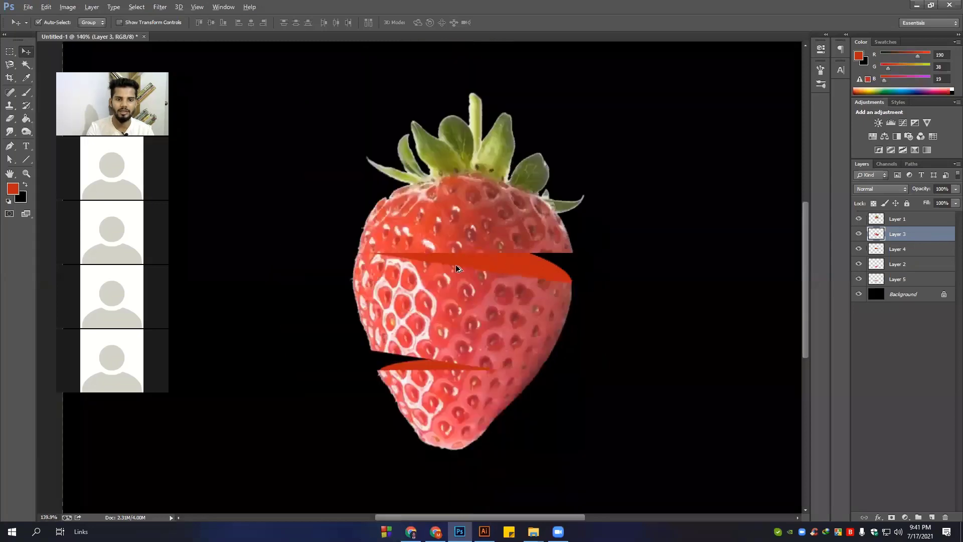
pyautogui.click(858, 233)
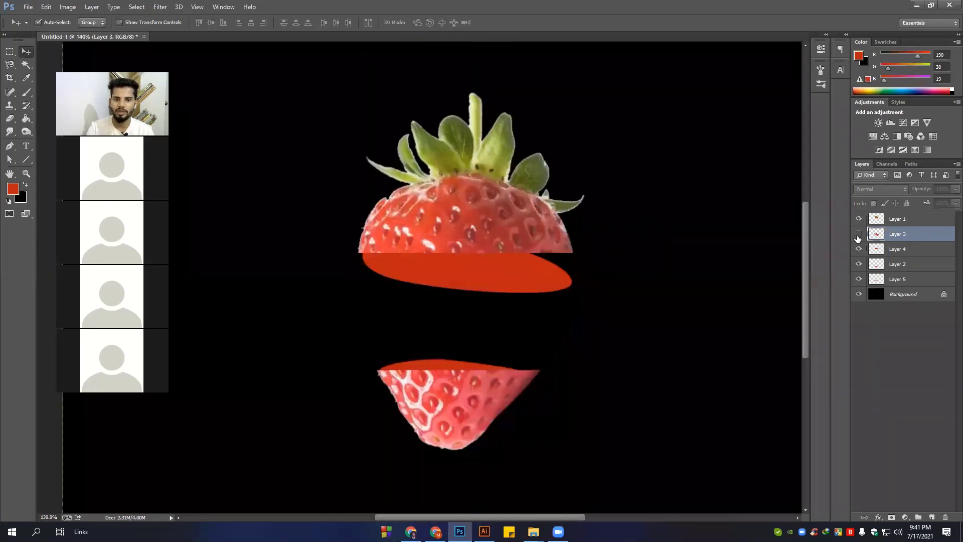
# Target Layer 4, the upper red fill, toggle its visibility, then set a black Brush
pyautogui.click(883, 250)
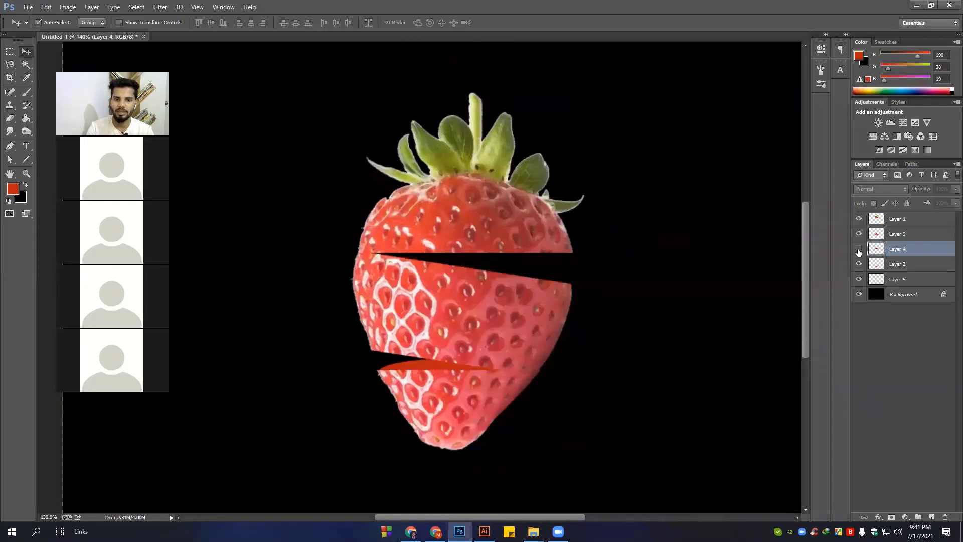
pyautogui.click(859, 249)
pyautogui.scroll(2, 499, 248)
pyautogui.scroll(1, 491, 287)
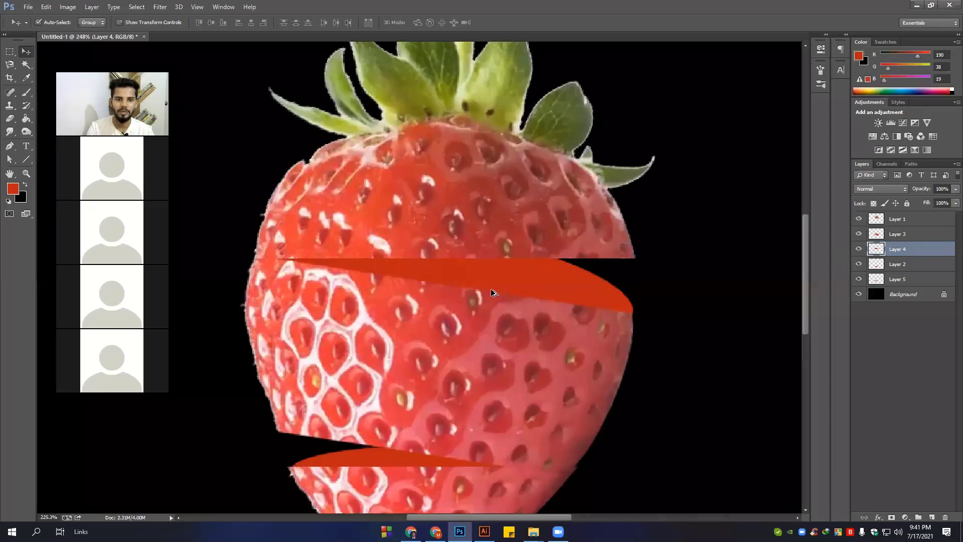
pyautogui.scroll(-1, 490, 288)
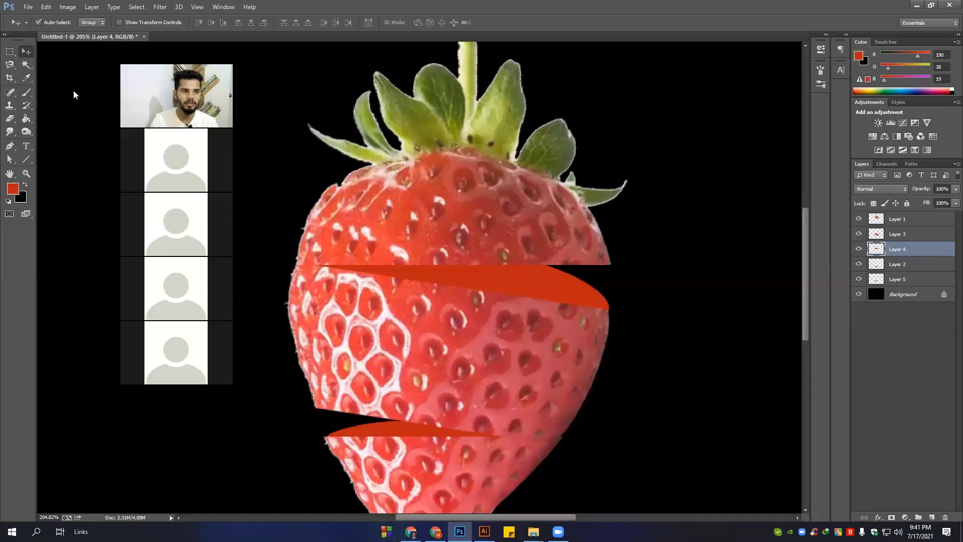
pyautogui.click(26, 91)
pyautogui.click(24, 185)
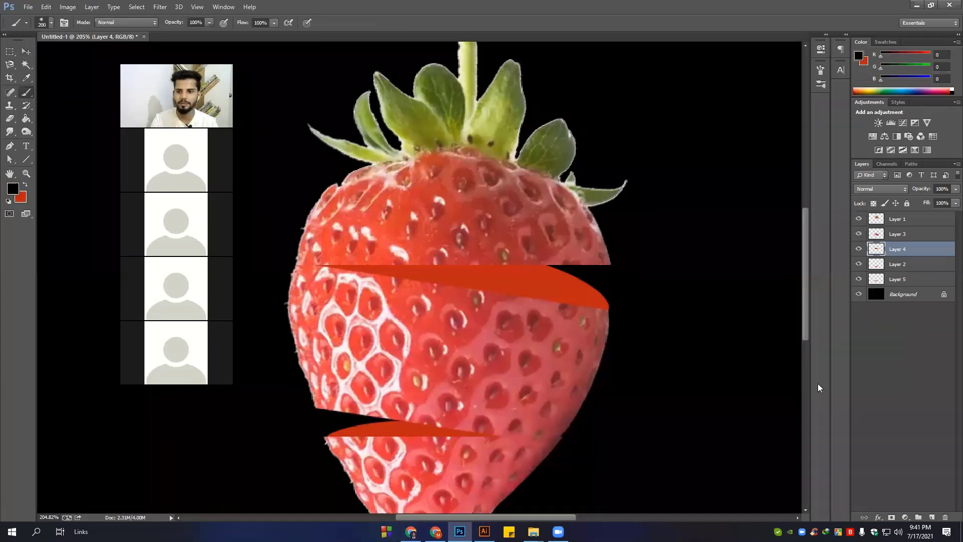
# Add a new layer and paint soft black over the upper slice gap's left end
pyautogui.click(931, 517)
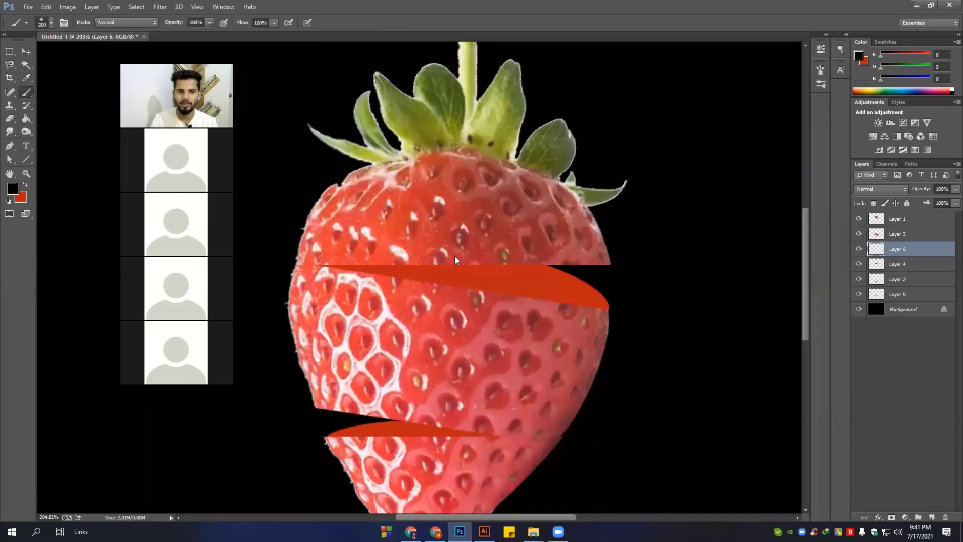
pyautogui.press(']')
pyautogui.press(']')
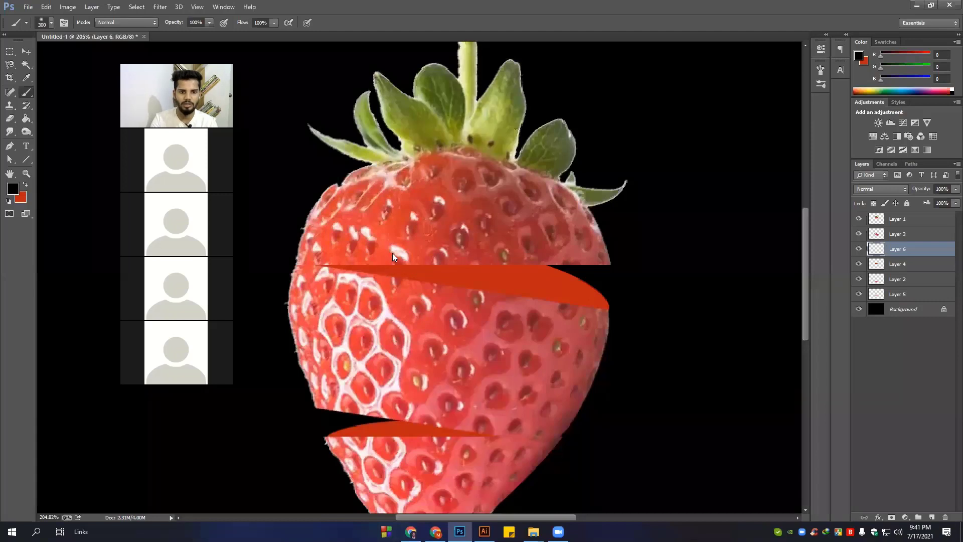
pyautogui.click(391, 243)
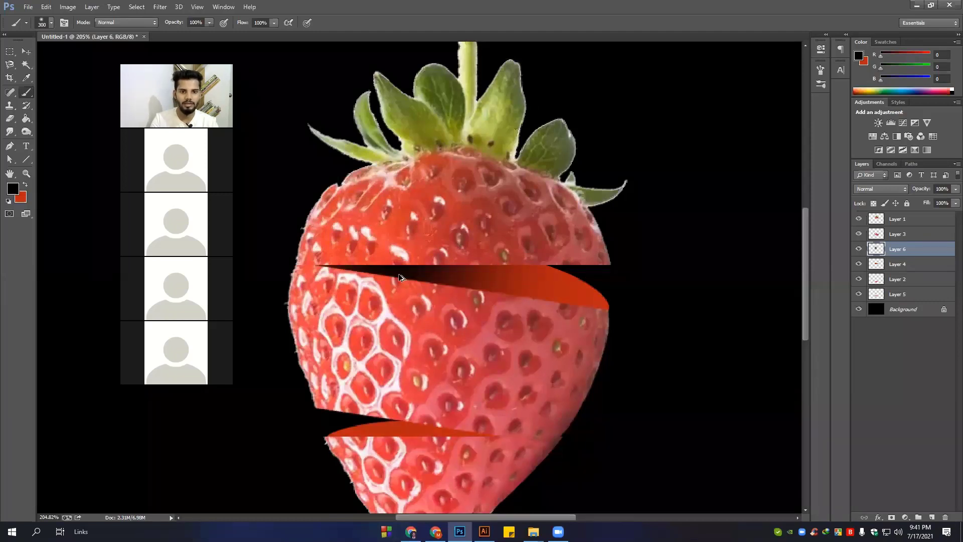
# Set the shadow layer's blend mode to Multiply at 79% opacity
pyautogui.press('v')
pyautogui.keyDown('alt'); pyautogui.scroll(-1, 402, 278); pyautogui.keyUp('alt')
pyautogui.click(880, 189)
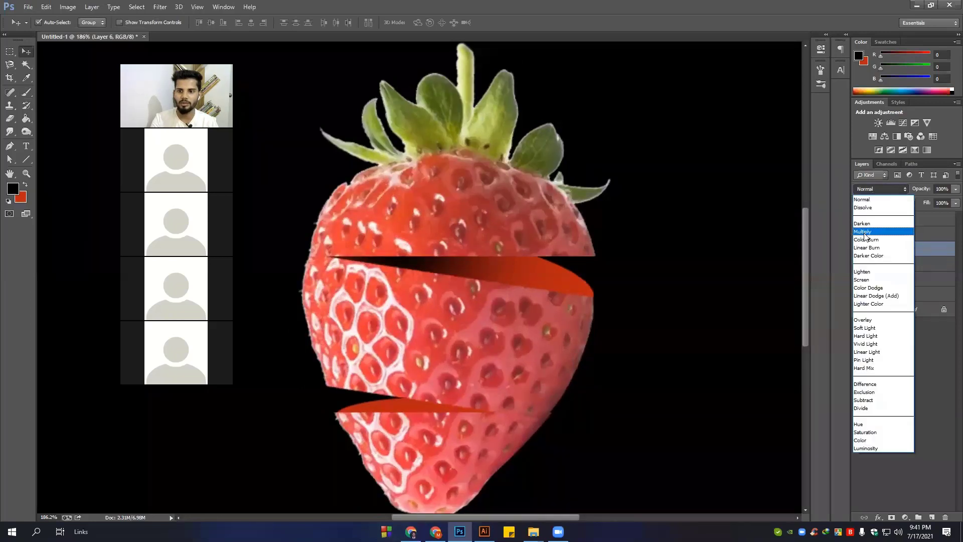
pyautogui.click(867, 232)
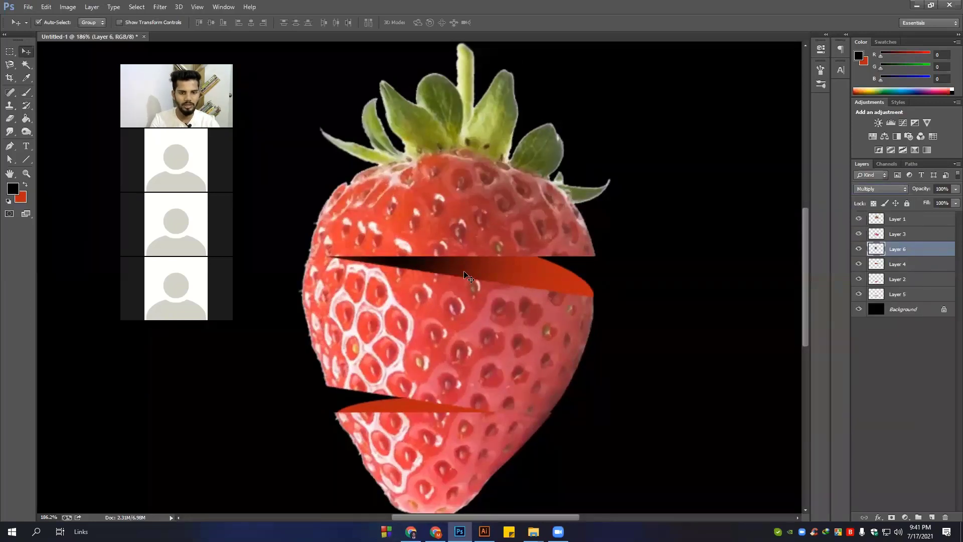
pyautogui.click(935, 199)
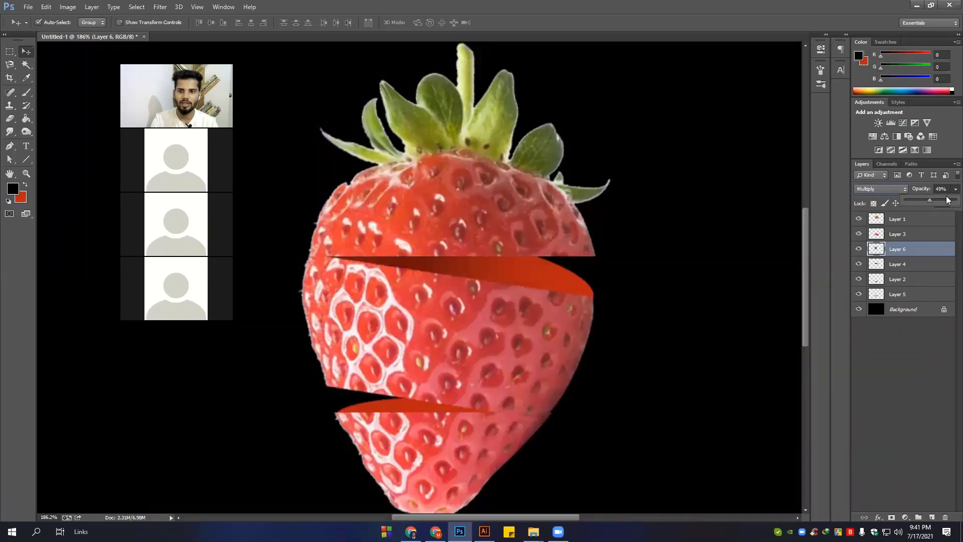
pyautogui.moveTo(942, 199); pyautogui.dragTo(945, 199)
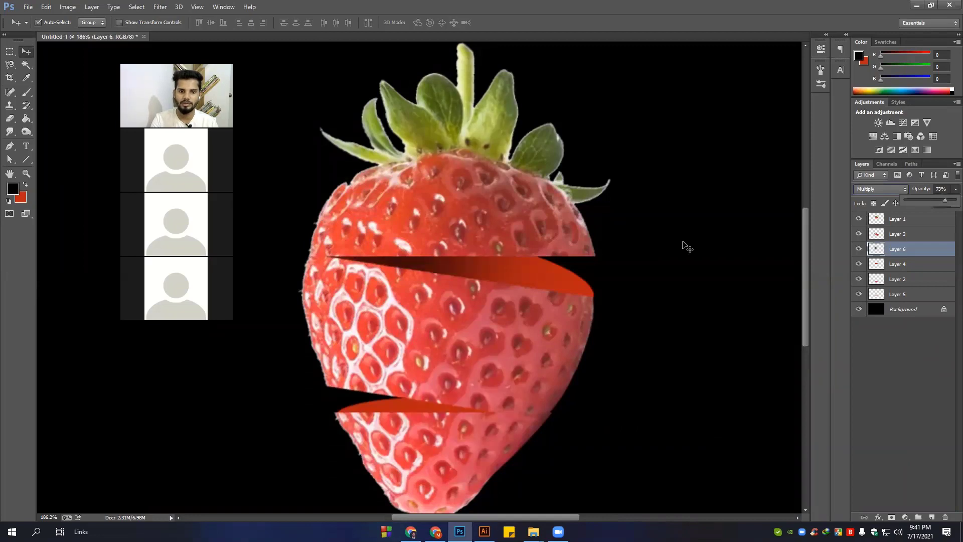
# Free-transform the shadow wider and shorter, fitting it into the upper slice gap
pyautogui.hotkey('ctrl', 't')
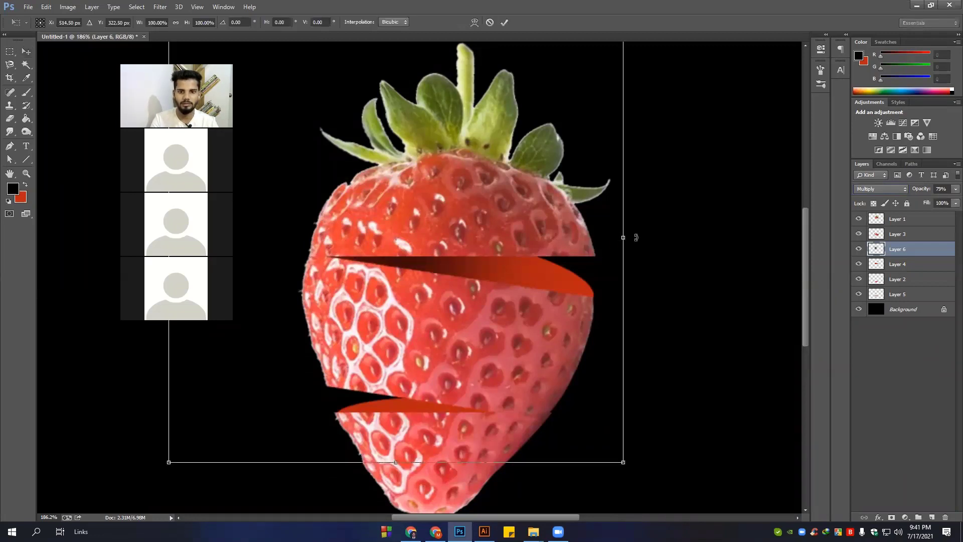
pyautogui.moveTo(623, 238); pyautogui.dragTo(646, 237)
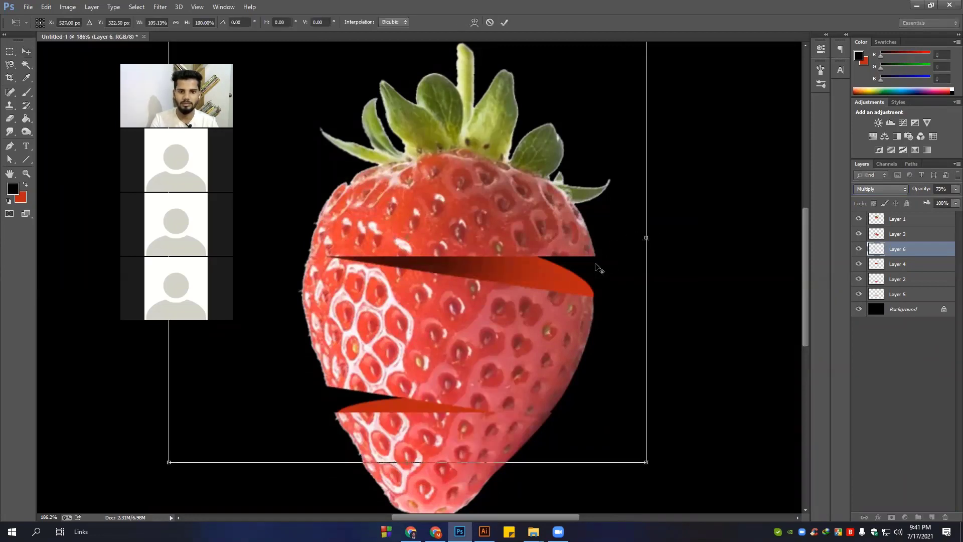
pyautogui.hotkey('ctrl', '0')
pyautogui.moveTo(406, 155); pyautogui.dragTo(396, 201)
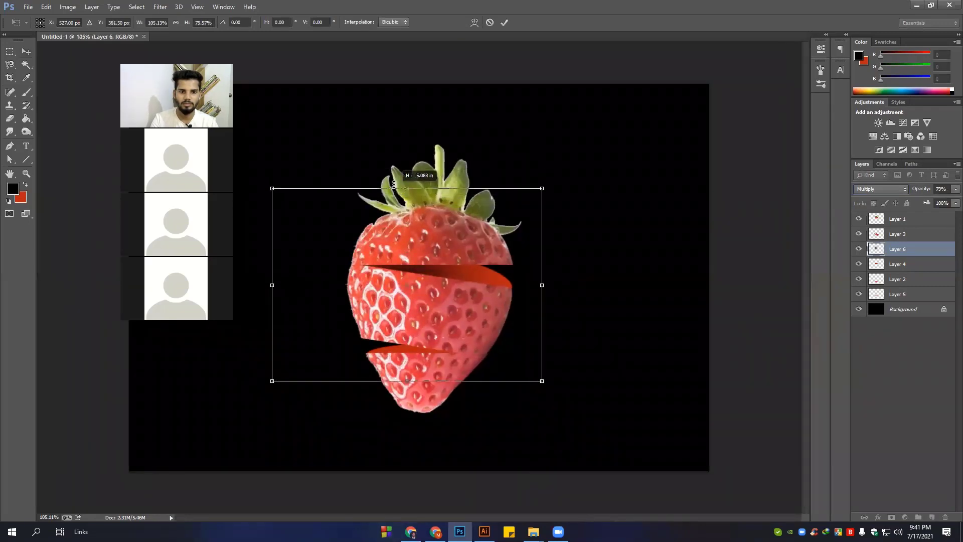
pyautogui.moveTo(396, 201); pyautogui.dragTo(396, 181)
pyautogui.moveTo(469, 229)
pyautogui.mouseDown()
pyautogui.moveTo(488, 221)
pyautogui.moveTo(463, 218)
pyautogui.mouseUp()
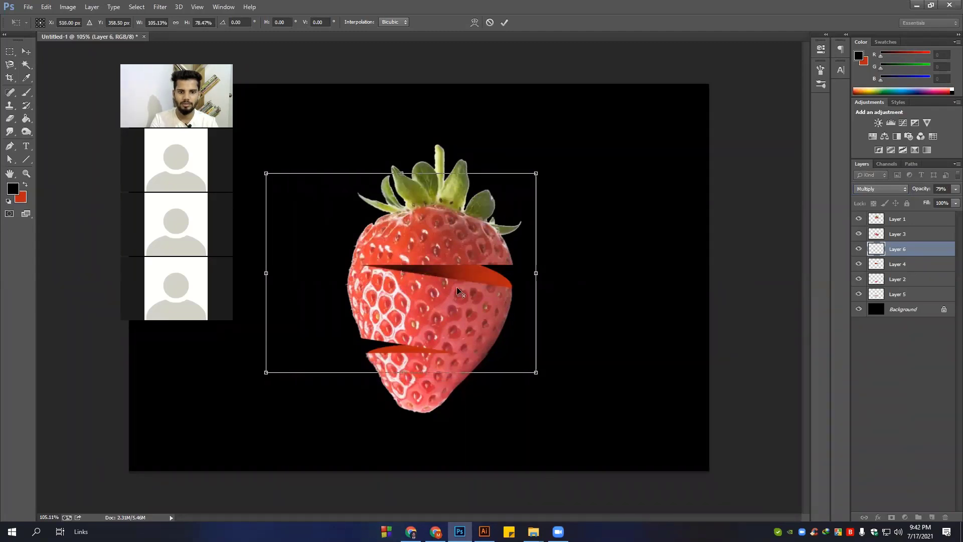
# Commit the transform, tweak the opacity, and Alt-drag a duplicate shadow toward the lower slice
pyautogui.scroll(2, 456, 286)
pyautogui.hotkey('alt', 'space')
pyautogui.press('Escape')
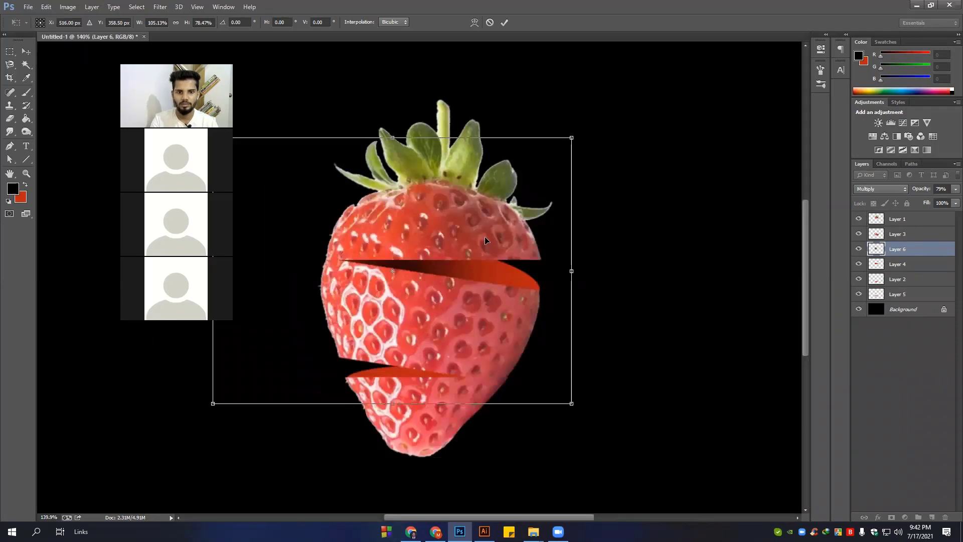
pyautogui.press('Return')
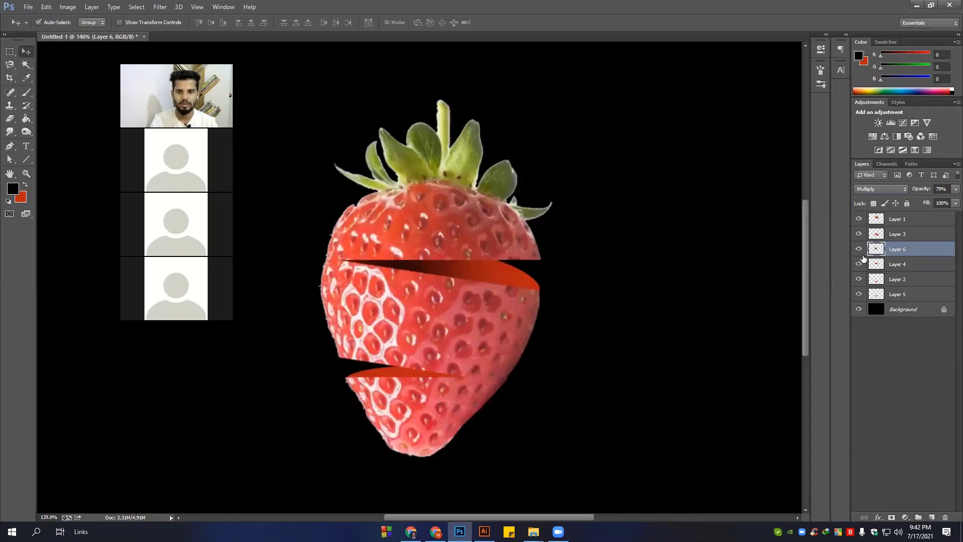
pyautogui.moveTo(938, 201); pyautogui.dragTo(946, 197)
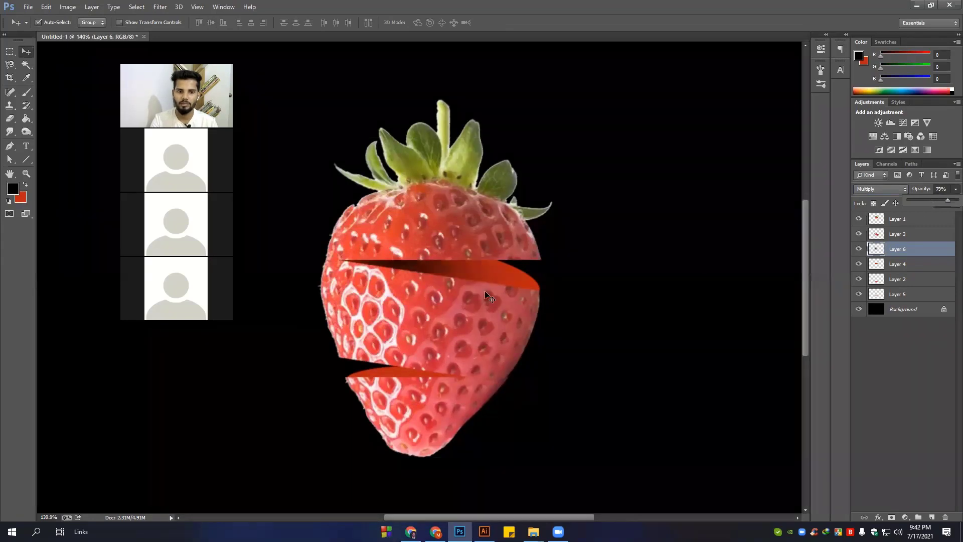
pyautogui.moveTo(474, 271)
pyautogui.mouseDown()
pyautogui.moveTo(505, 337)
pyautogui.moveTo(523, 333)
pyautogui.mouseUp()
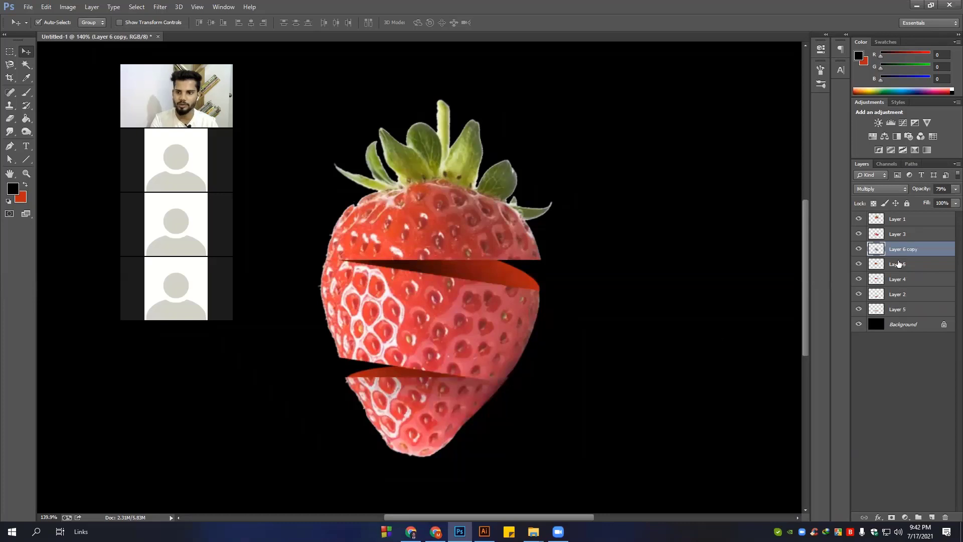
# Move Layer 6 copy above Layer 5 and position it in the lower slice gap
pyautogui.moveTo(907, 269); pyautogui.dragTo(907, 302)
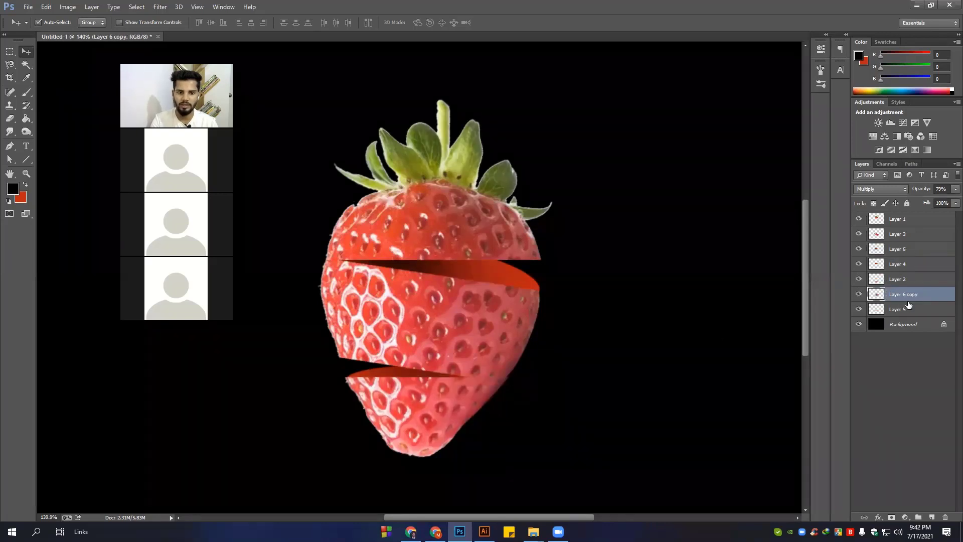
pyautogui.scroll(5, 386, 384)
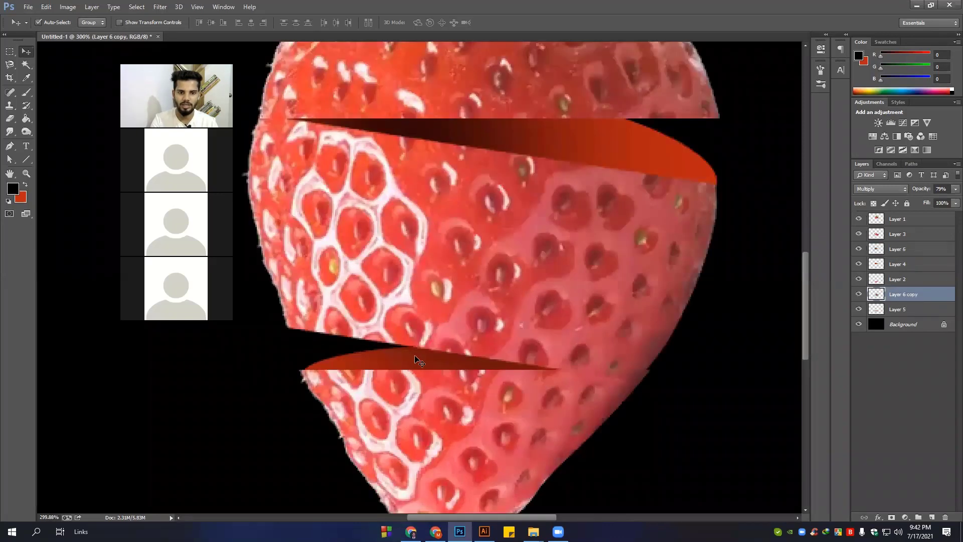
pyautogui.moveTo(416, 358); pyautogui.dragTo(405, 362)
pyautogui.moveTo(473, 136); pyautogui.dragTo(497, 136)
pyautogui.moveTo(450, 362); pyautogui.dragTo(391, 347)
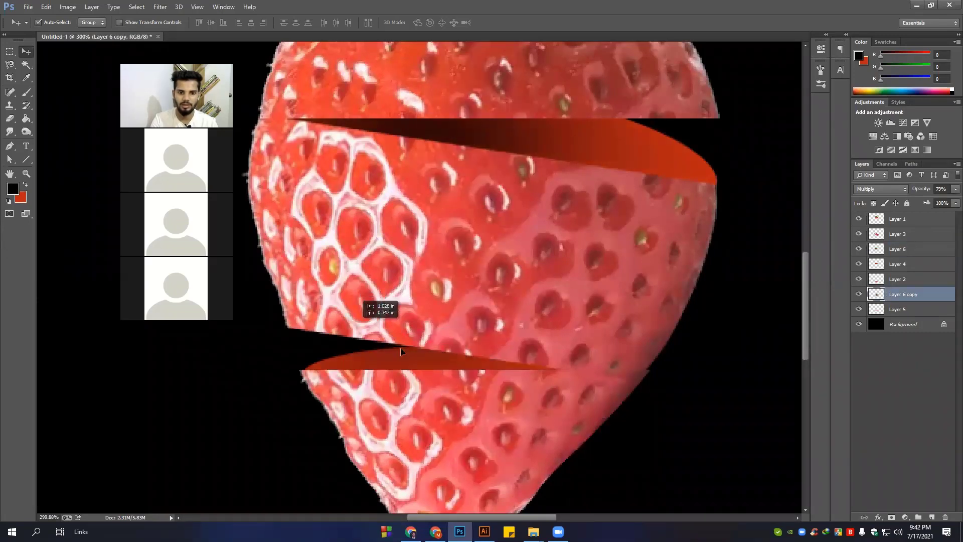
pyautogui.moveTo(391, 348); pyautogui.dragTo(426, 346)
# Hide the black Background layer and select it in the Layers panel
pyautogui.scroll(-1, 425, 346)
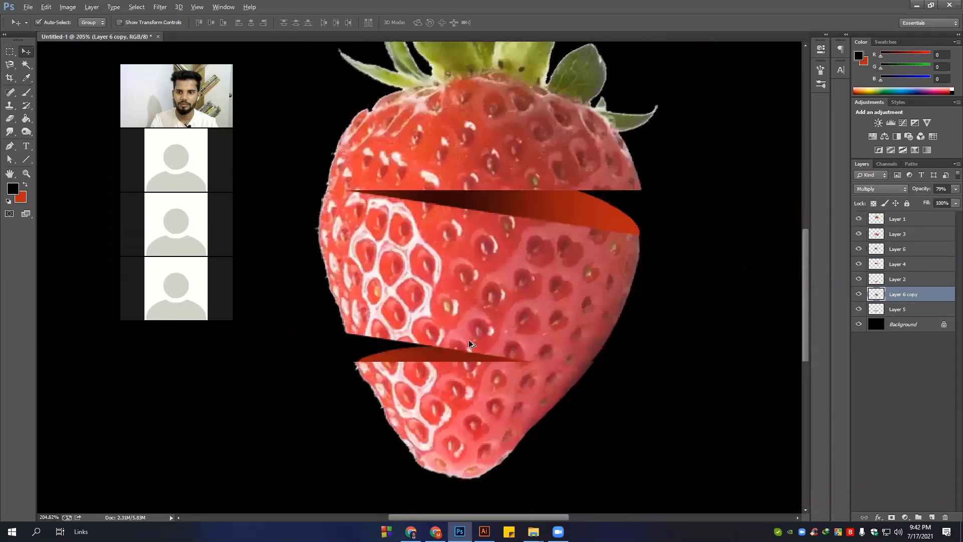
pyautogui.scroll(-1, 470, 356)
pyautogui.scroll(-1, 469, 357)
pyautogui.scroll(2, 392, 363)
pyautogui.scroll(1, 393, 363)
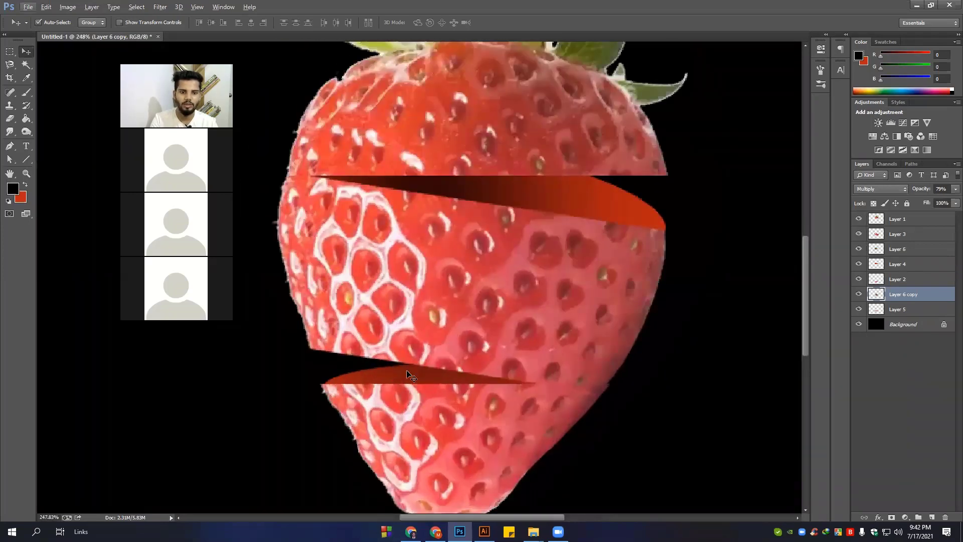
pyautogui.click(859, 324)
pyautogui.click(912, 325)
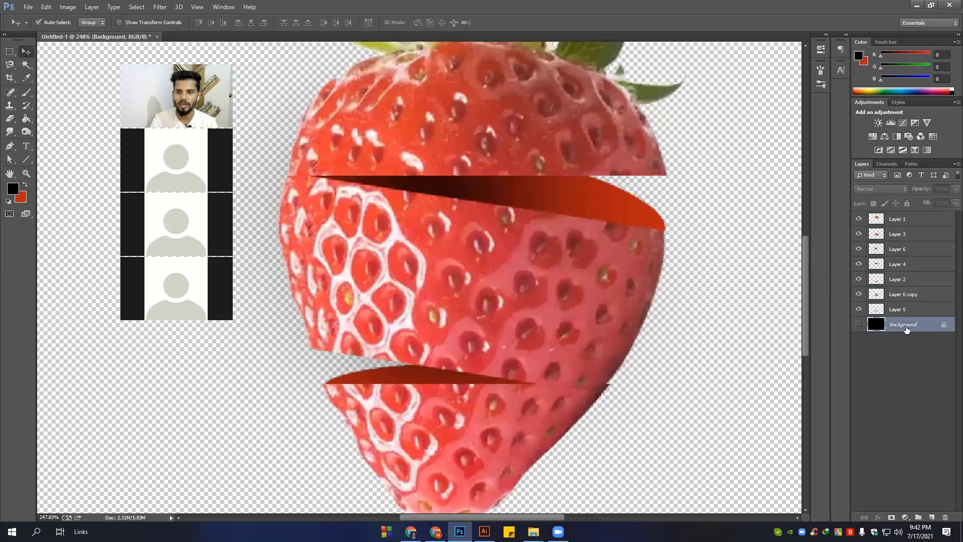
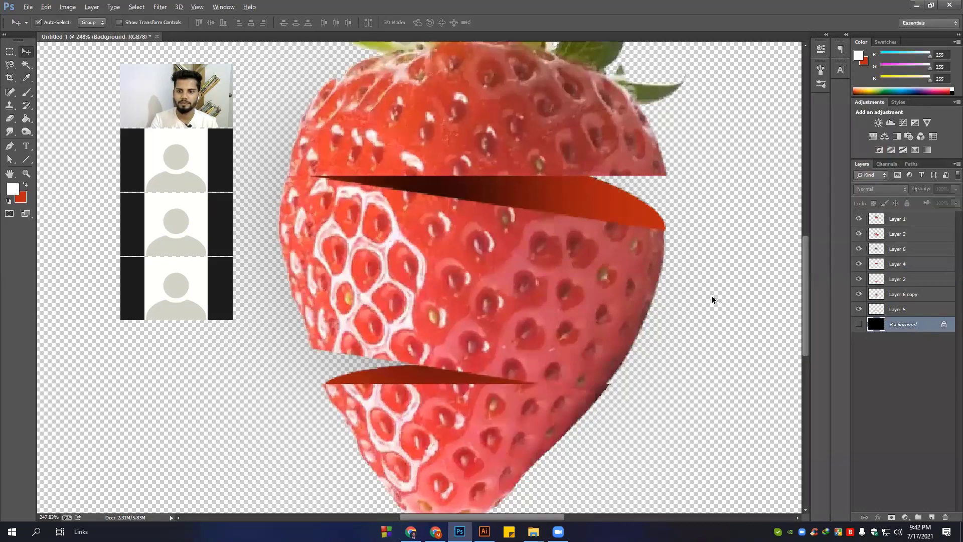
# Show the Background layer, fill it with white, and fit the whole canvas in the window
pyautogui.scroll(-1, 713, 298)
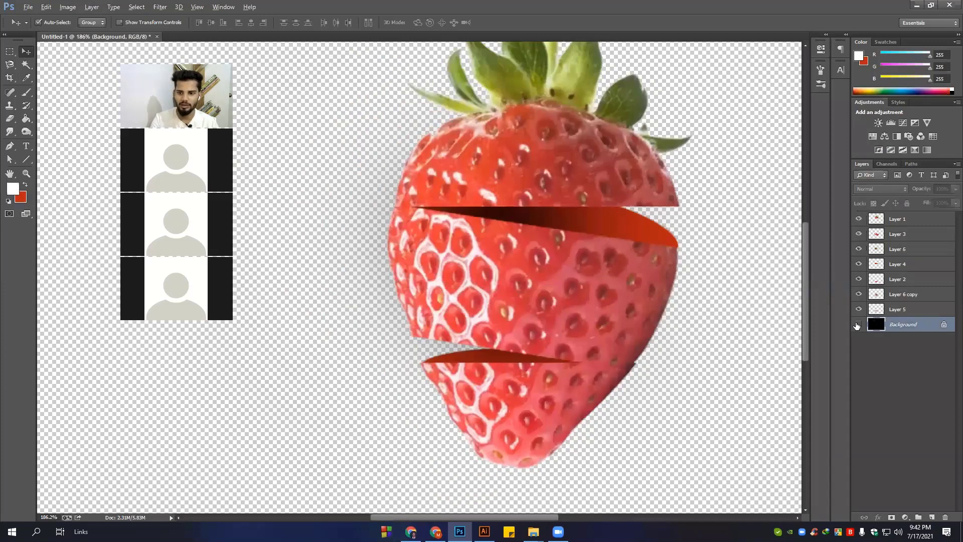
pyautogui.click(858, 324)
pyautogui.hotkey('alt', 'BackSpace')
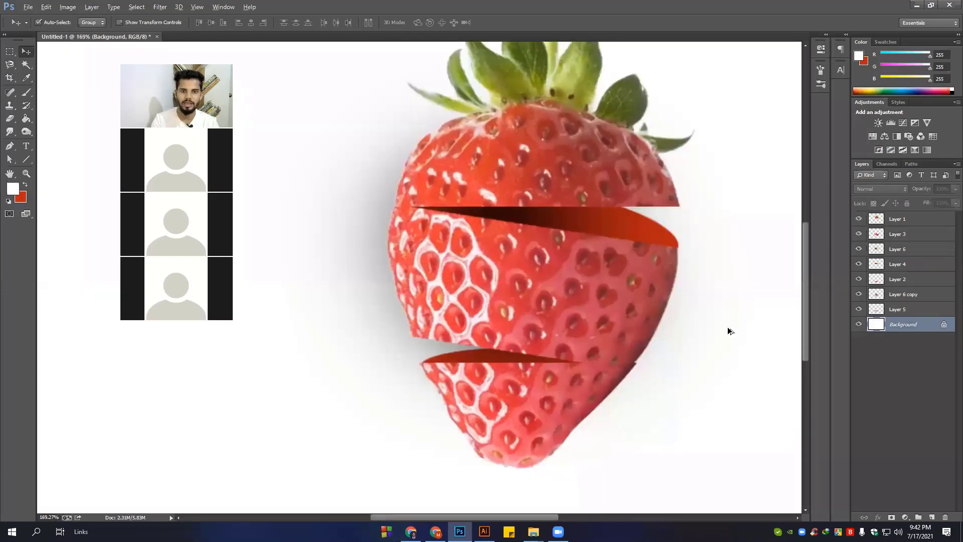
pyautogui.hotkey('ctrl', '0')
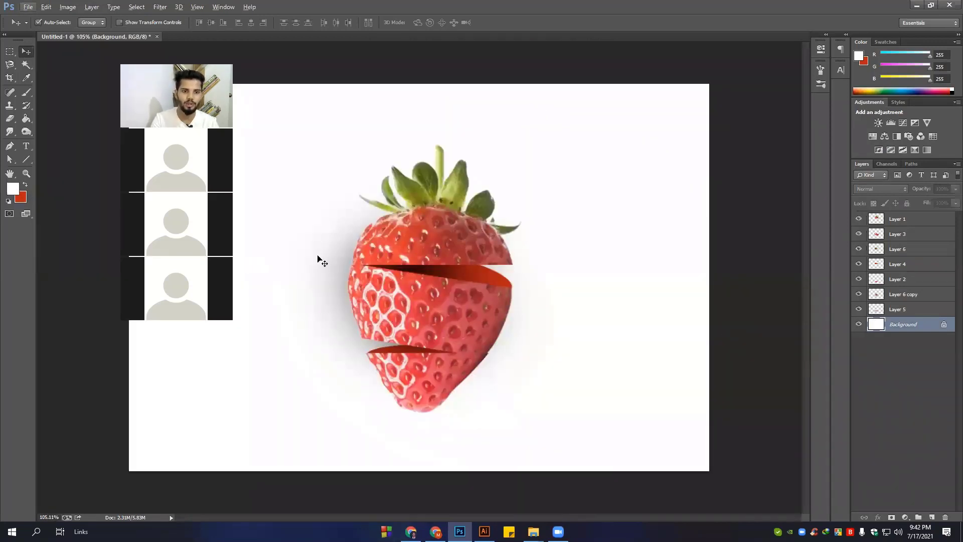
pyautogui.scroll(2, 342, 351)
pyautogui.scroll(-1, 353, 386)
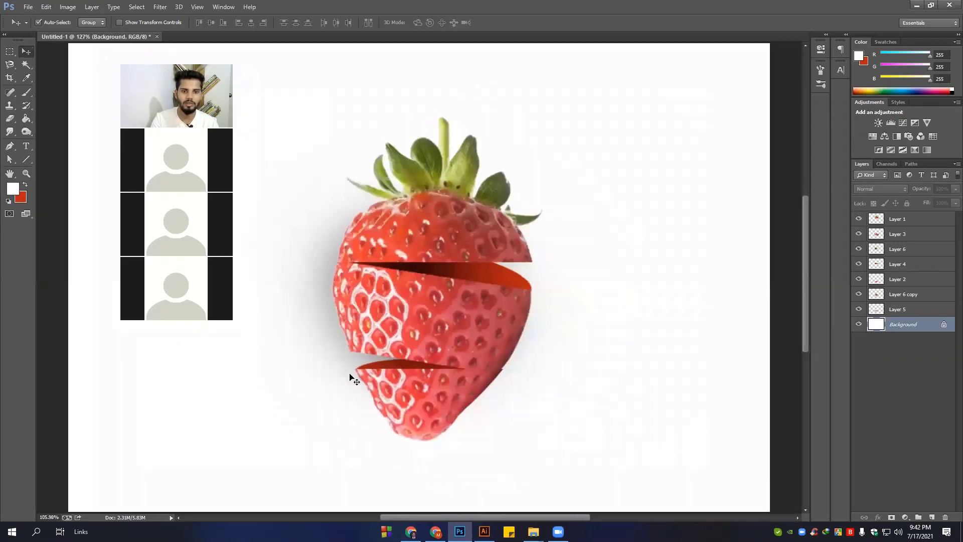
pyautogui.scroll(-2, 351, 371)
pyautogui.scroll(3, 379, 326)
pyautogui.scroll(2, 379, 326)
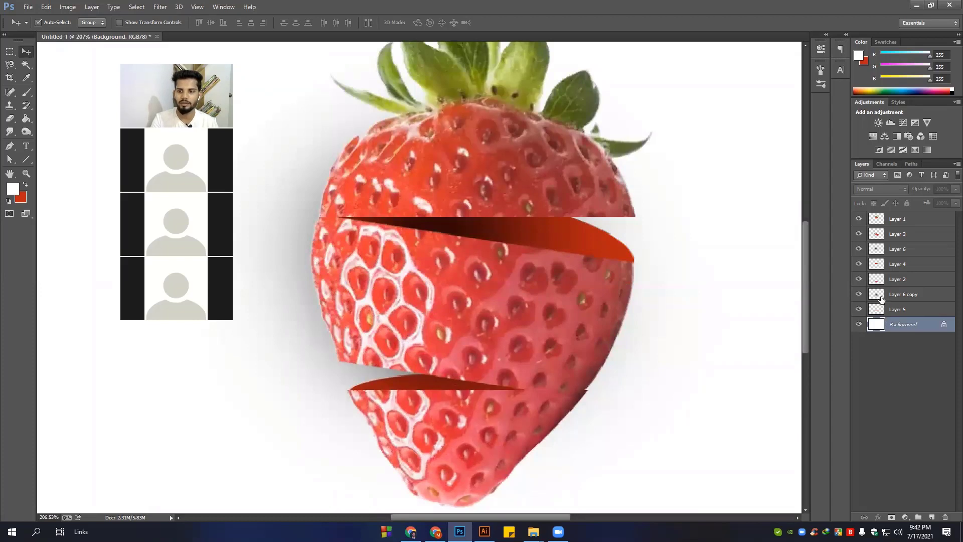
# Clip the Layer 6 copy shading to the slice layer beneath it
pyautogui.click(897, 297)
pyautogui.click(858, 295)
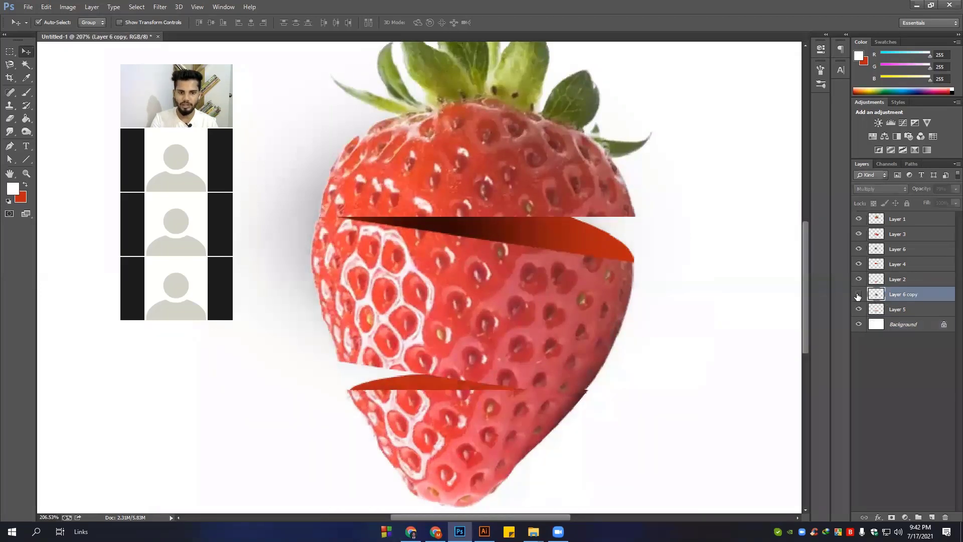
pyautogui.rightClick(907, 299)
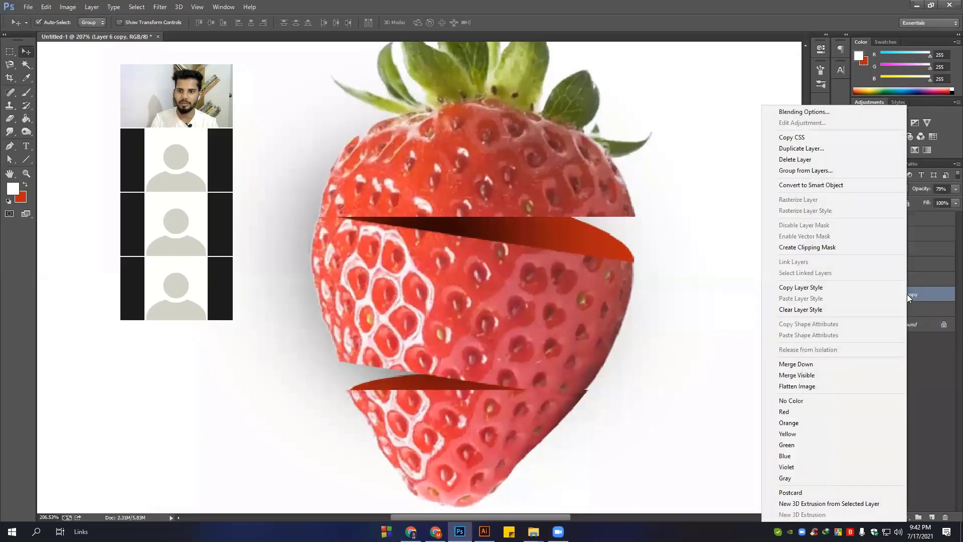
pyautogui.click(831, 246)
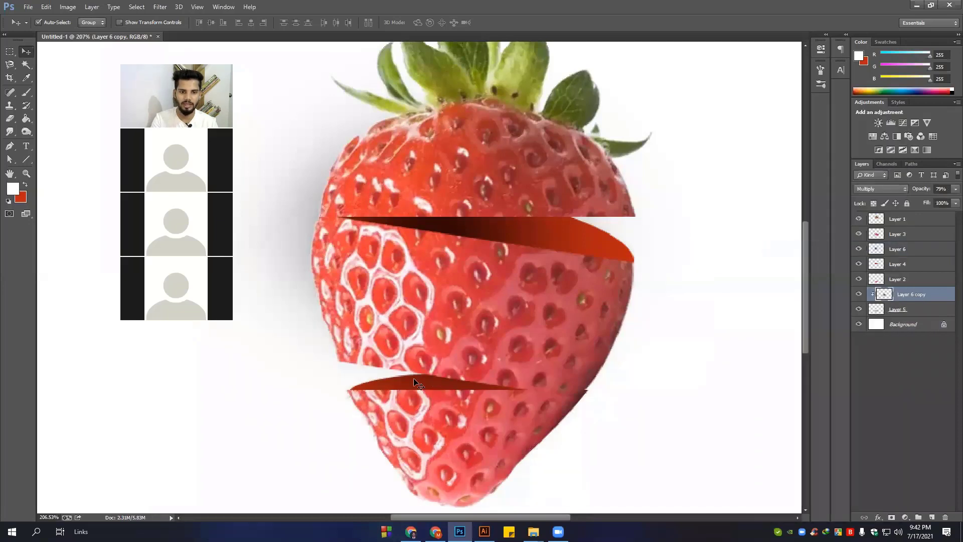
pyautogui.scroll(-2, 446, 386)
pyautogui.scroll(1, 511, 251)
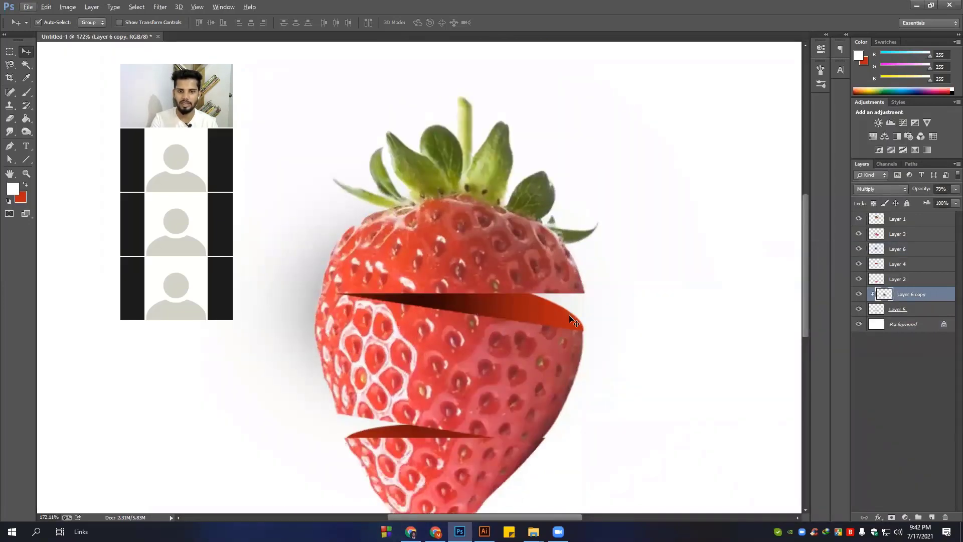
pyautogui.scroll(1, 577, 325)
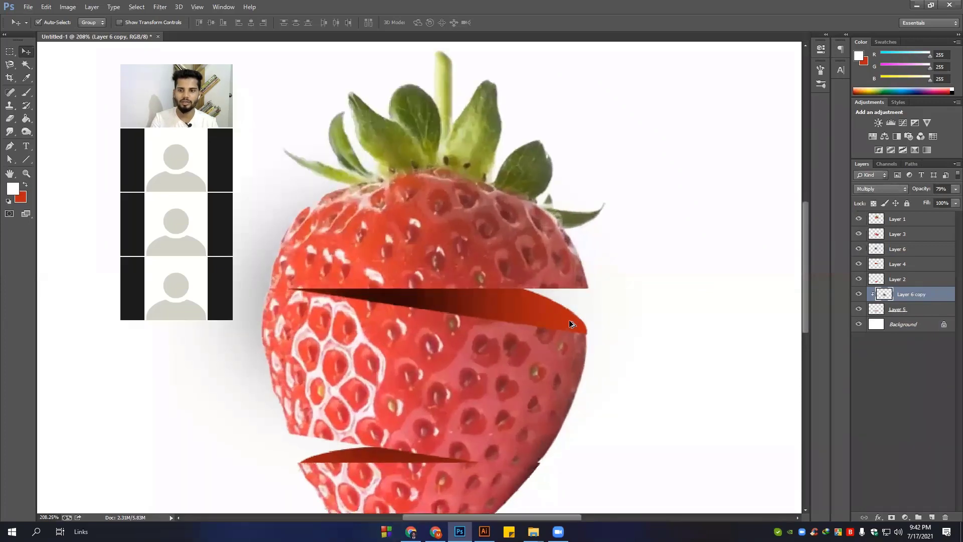
# Clip Layer 6's shading to the slice layer beneath it
pyautogui.click(885, 249)
pyautogui.click(858, 248)
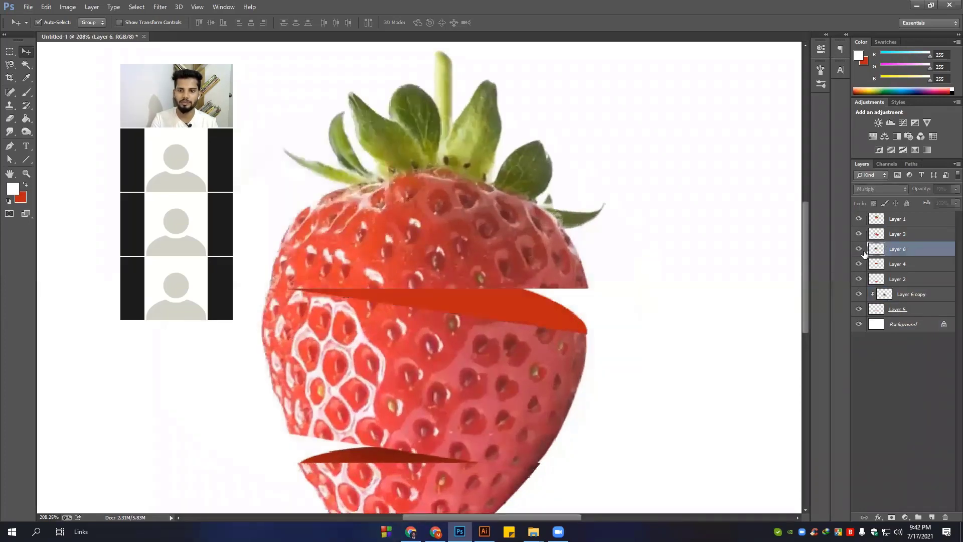
pyautogui.rightClick(922, 250)
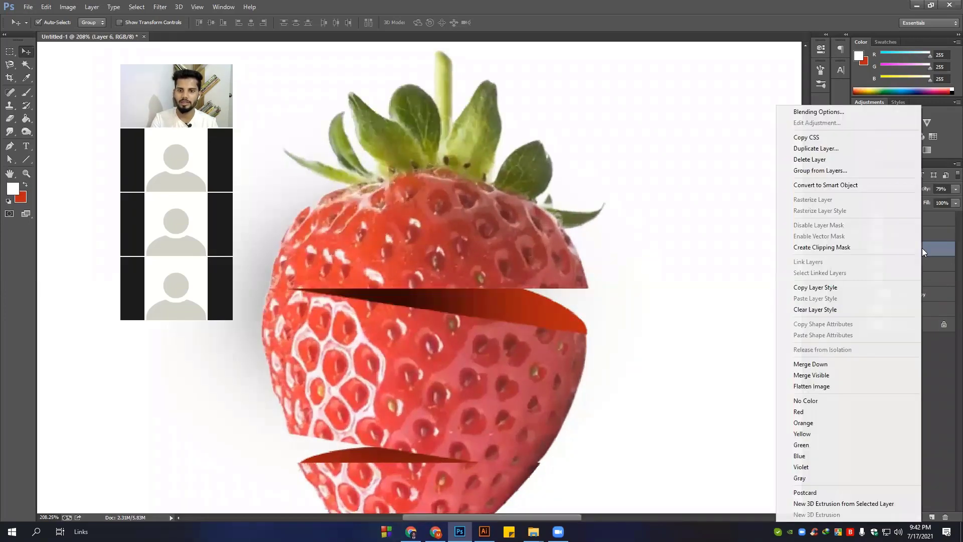
pyautogui.click(836, 251)
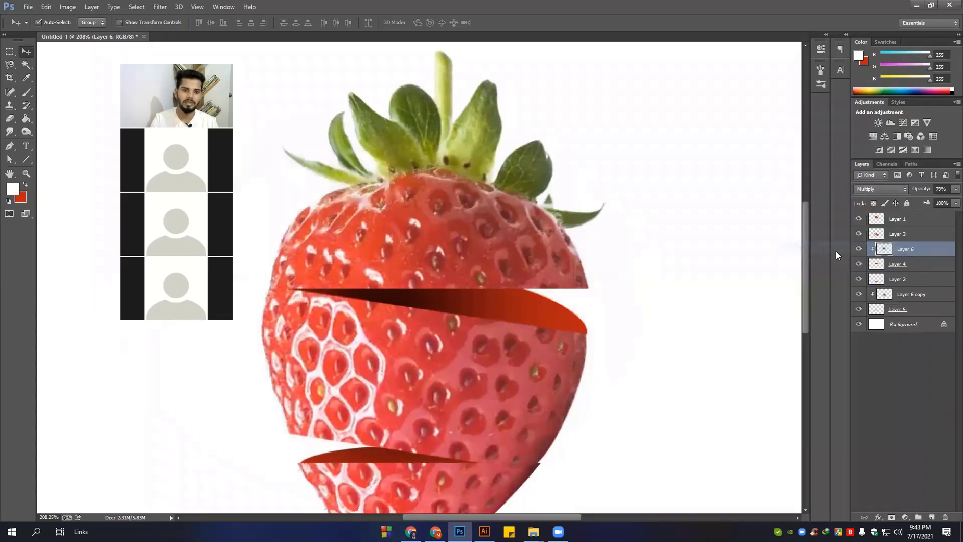
pyautogui.scroll(-4, 591, 315)
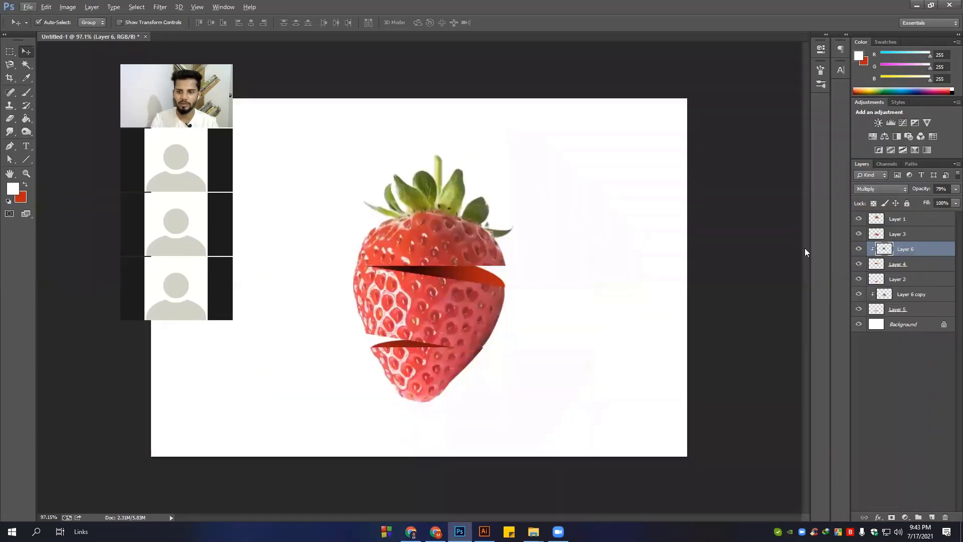
pyautogui.press('Left')
pyautogui.press('Left')
pyautogui.press('Left')
pyautogui.press('Left')
pyautogui.press('Left')
pyautogui.press('Left')
pyautogui.press('Left')
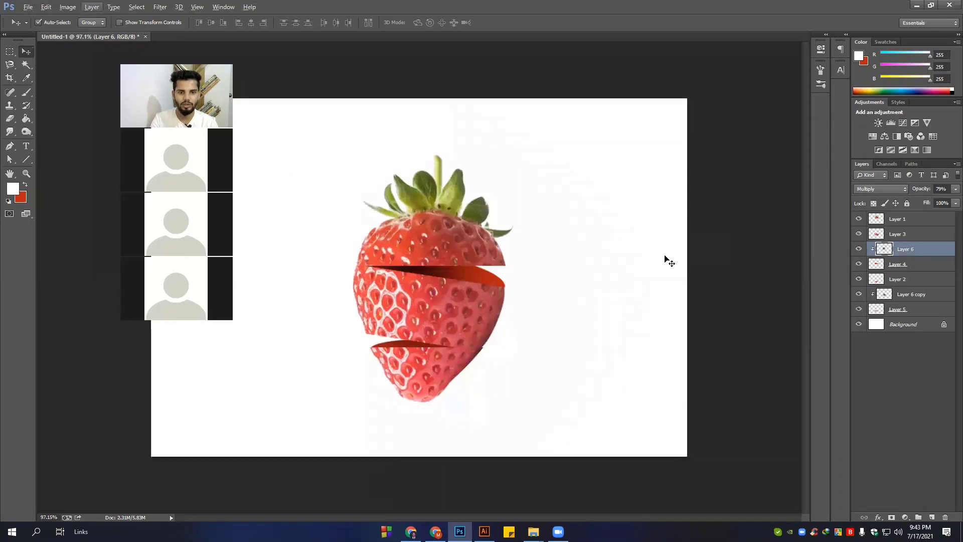
pyautogui.press('Escape')
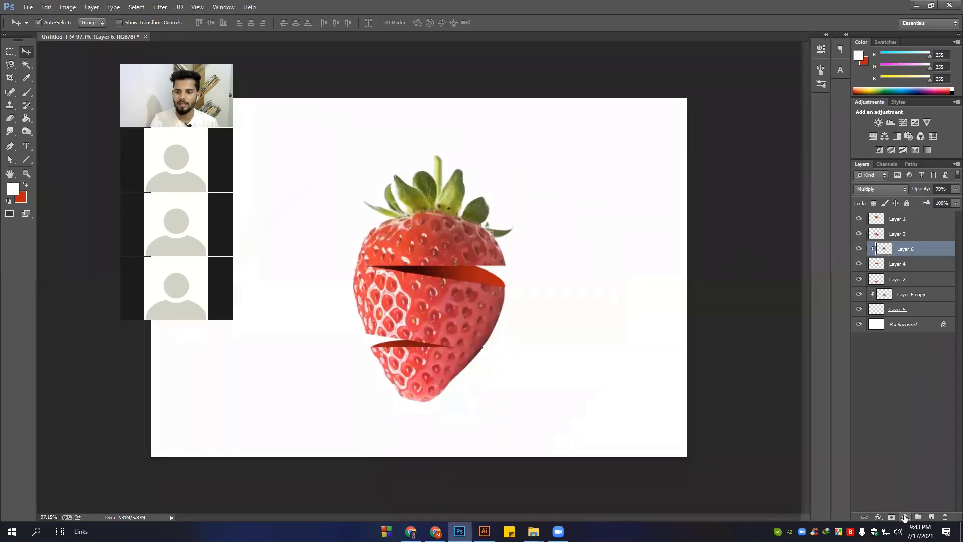
pyautogui.click(905, 517)
pyautogui.click(878, 300)
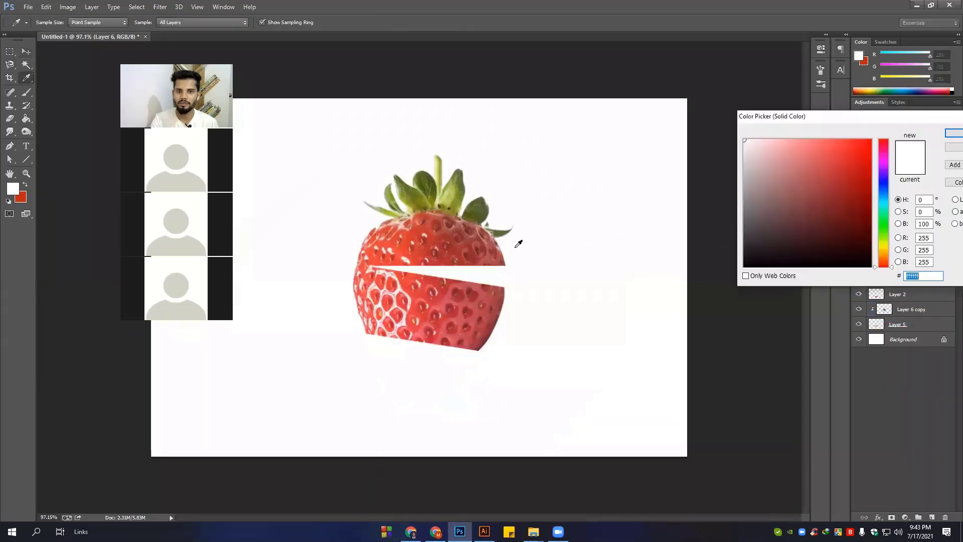
pyautogui.click(455, 243)
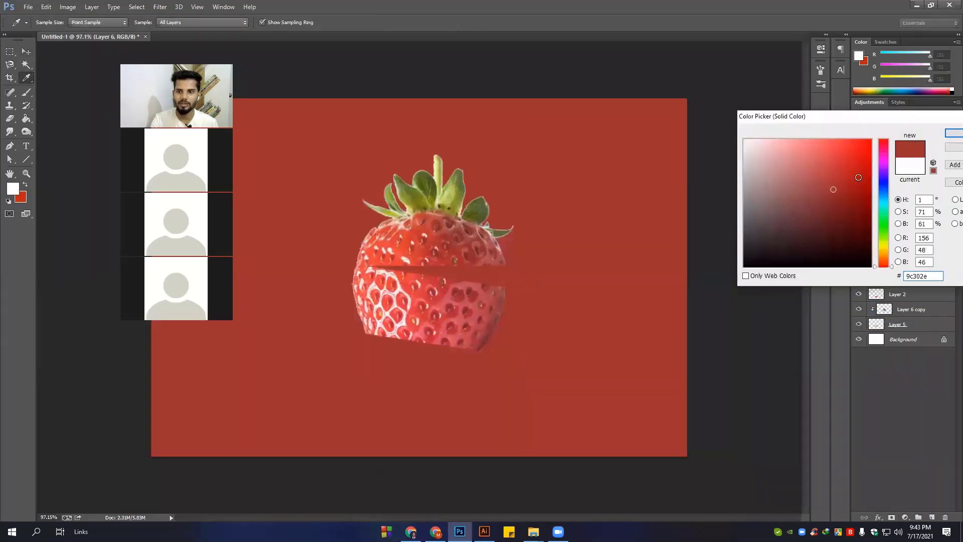
pyautogui.moveTo(861, 172); pyautogui.dragTo(871, 163)
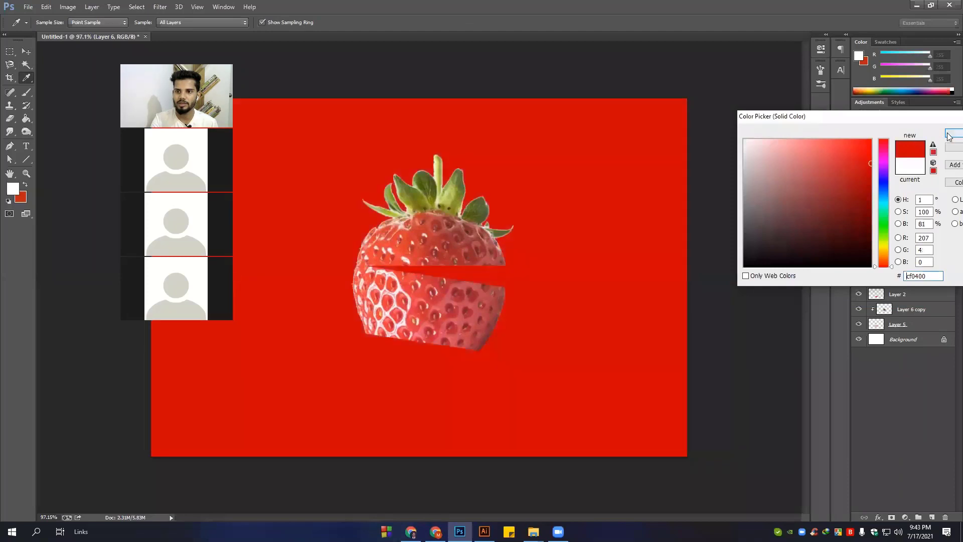
pyautogui.click(949, 133)
pyautogui.rightClick(924, 249)
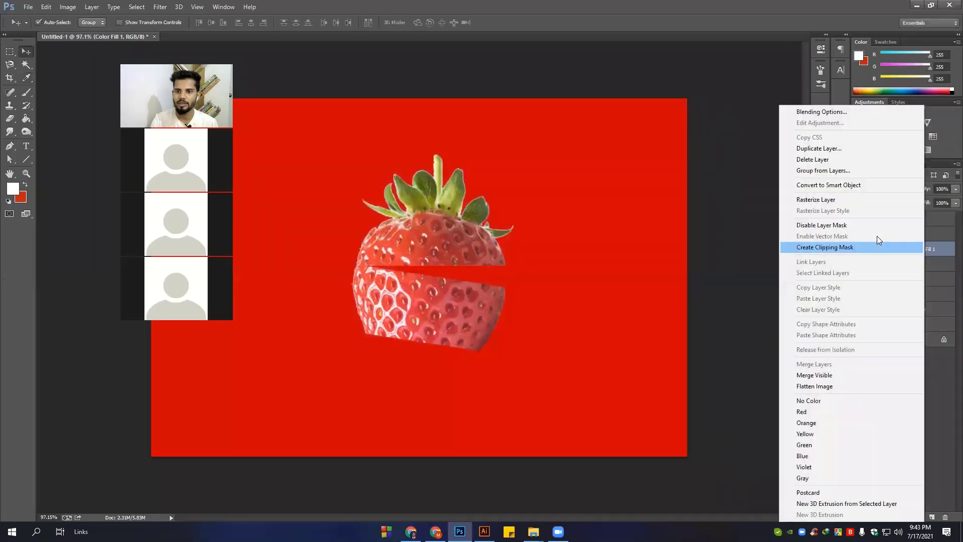
pyautogui.click(832, 247)
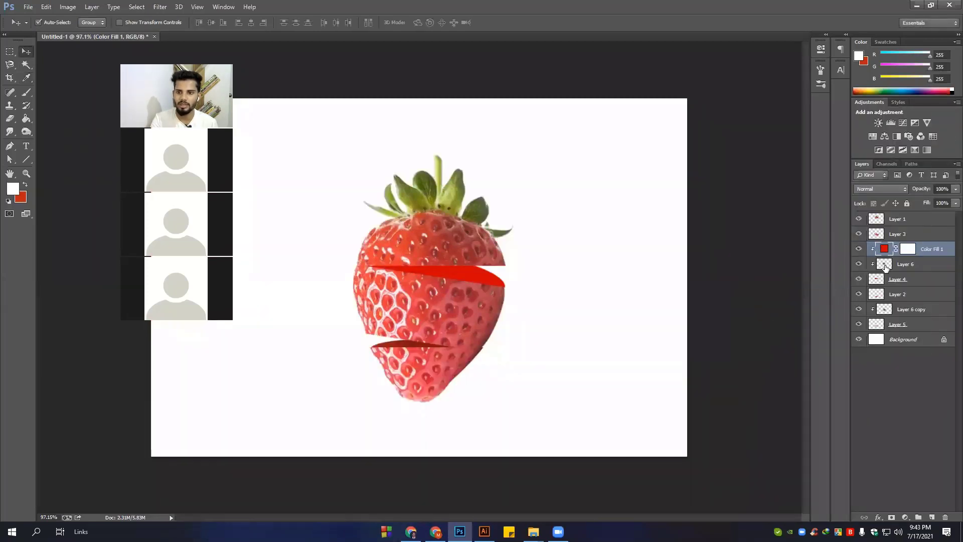
pyautogui.doubleClick(885, 249)
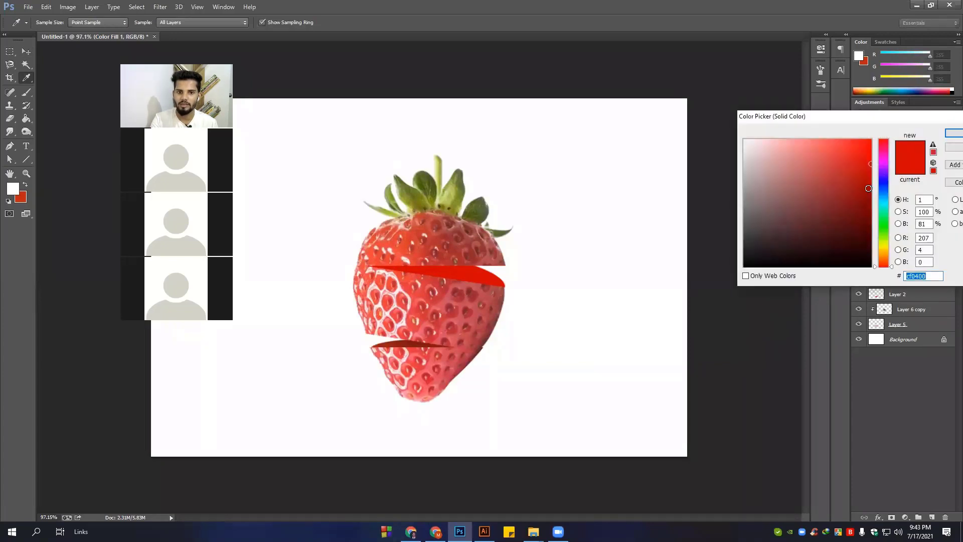
pyautogui.moveTo(868, 188); pyautogui.dragTo(862, 193)
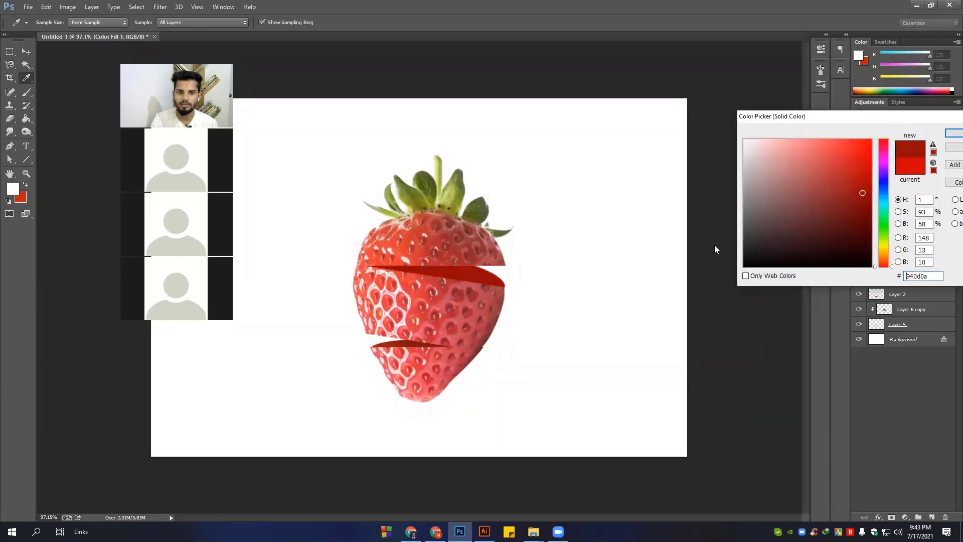
pyautogui.moveTo(714, 249); pyautogui.dragTo(627, 236)
pyautogui.moveTo(672, 279); pyautogui.dragTo(677, 283)
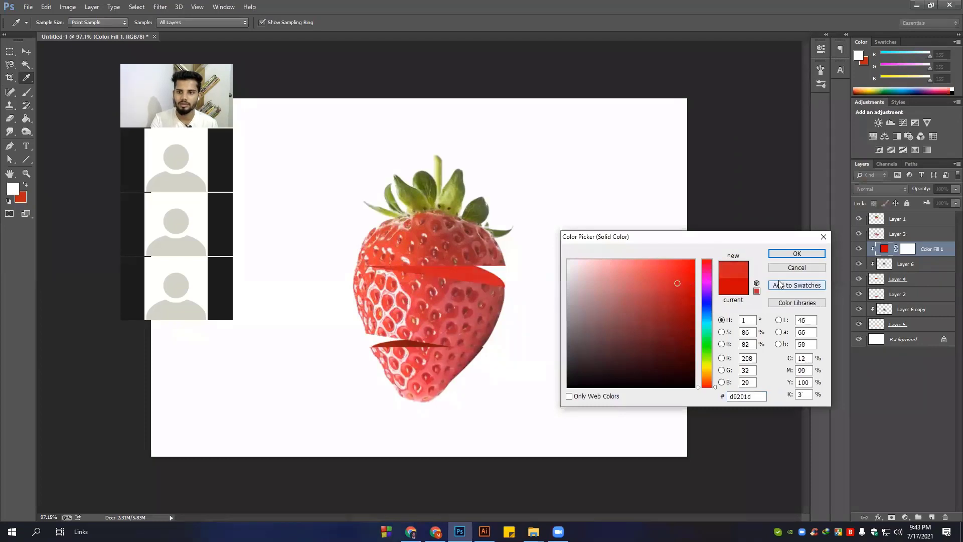
pyautogui.click(796, 253)
pyautogui.press('v')
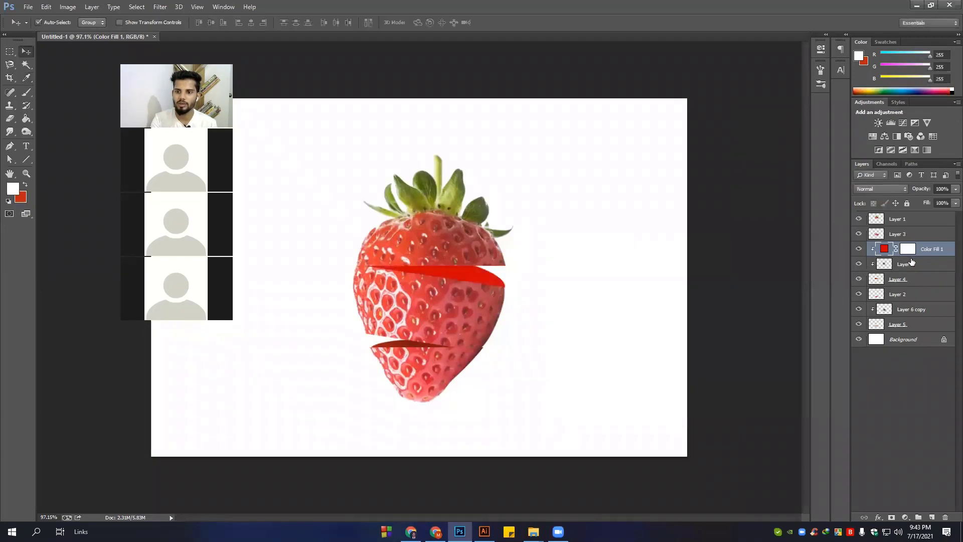
pyautogui.press('Delete')
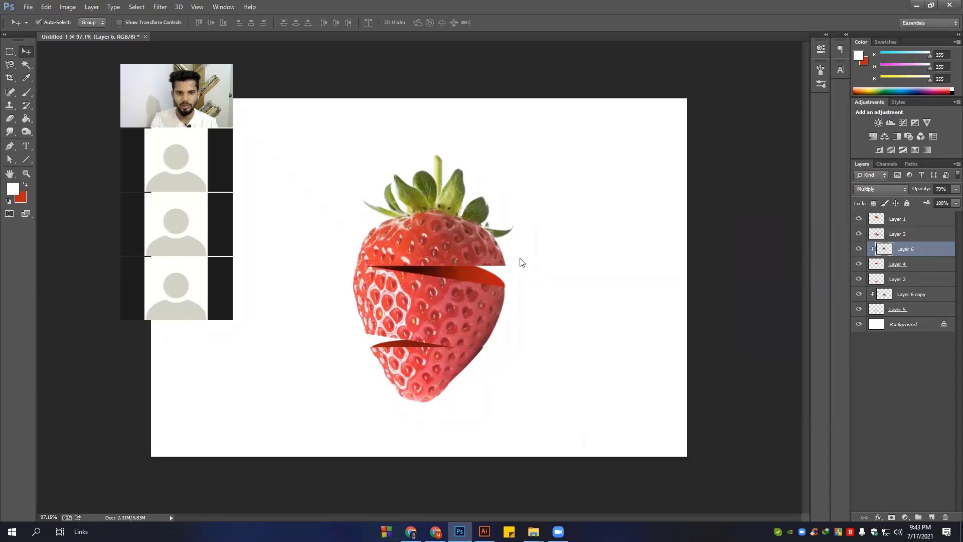
# Stretch Layer 6's red shading horizontally so it spans the whole upper slice
pyautogui.hotkey('ctrl', 't')
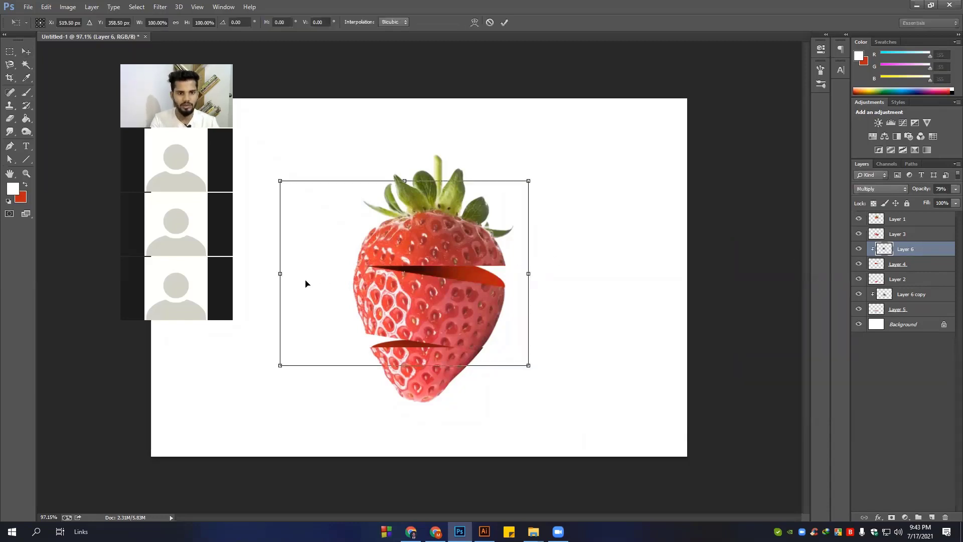
pyautogui.moveTo(279, 273); pyautogui.dragTo(237, 273)
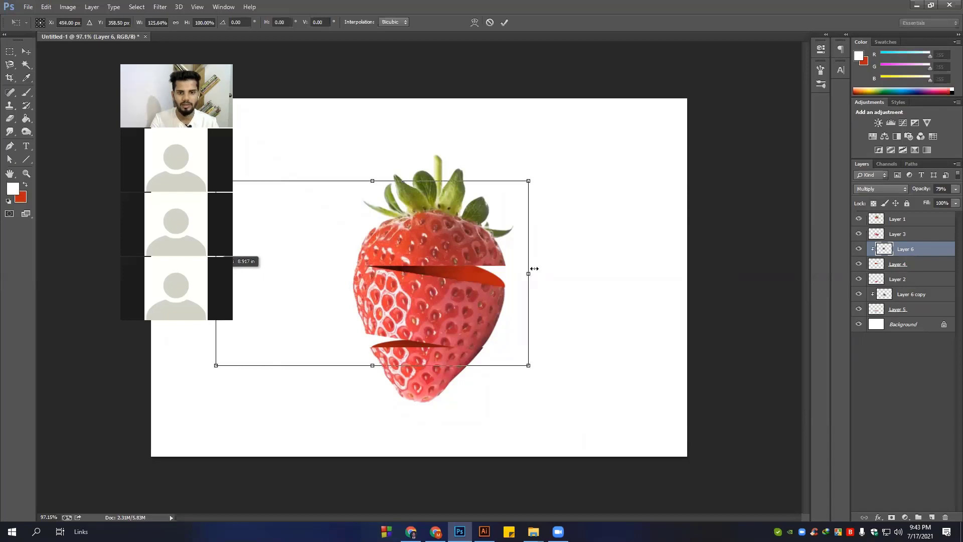
pyautogui.moveTo(534, 269); pyautogui.dragTo(552, 269)
pyautogui.scroll(-3, 429, 294)
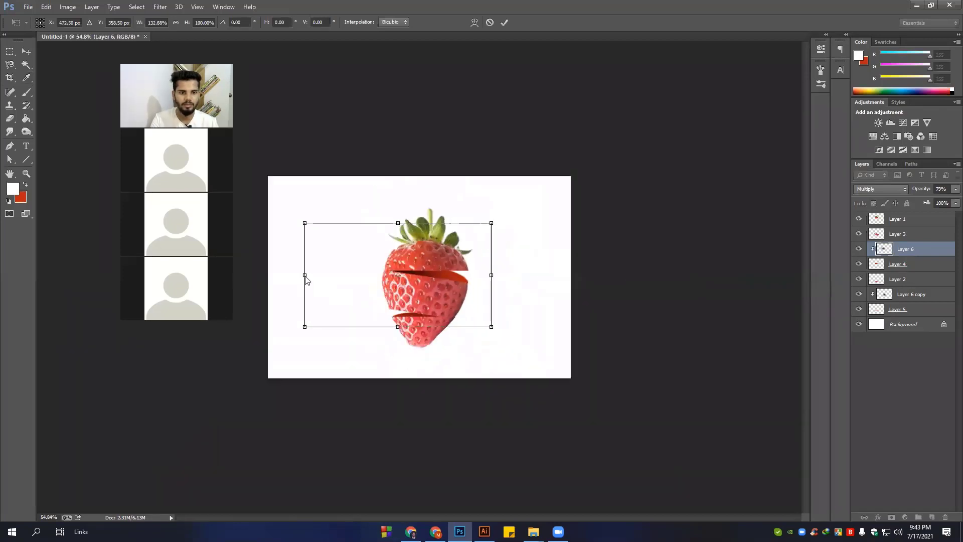
pyautogui.moveTo(289, 274); pyautogui.dragTo(284, 275)
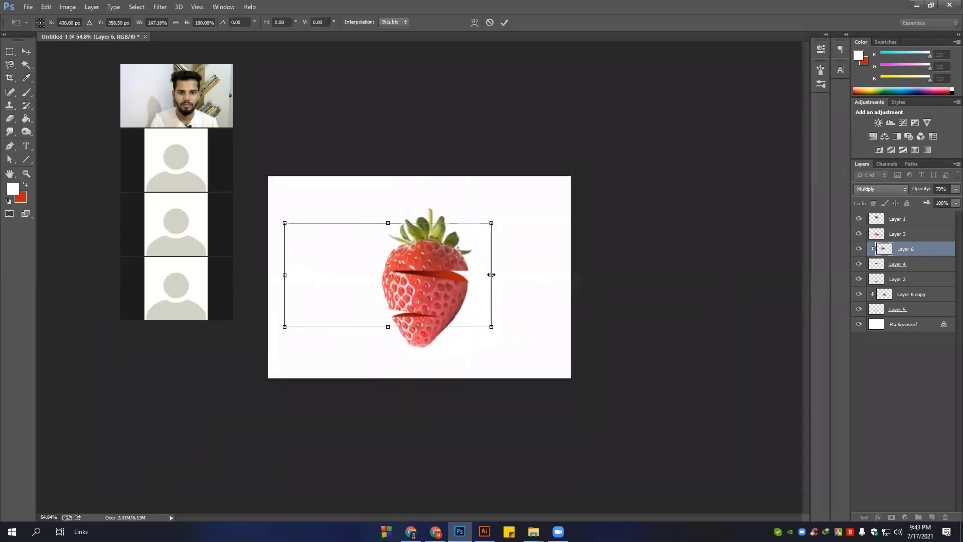
pyautogui.moveTo(495, 274); pyautogui.dragTo(491, 275)
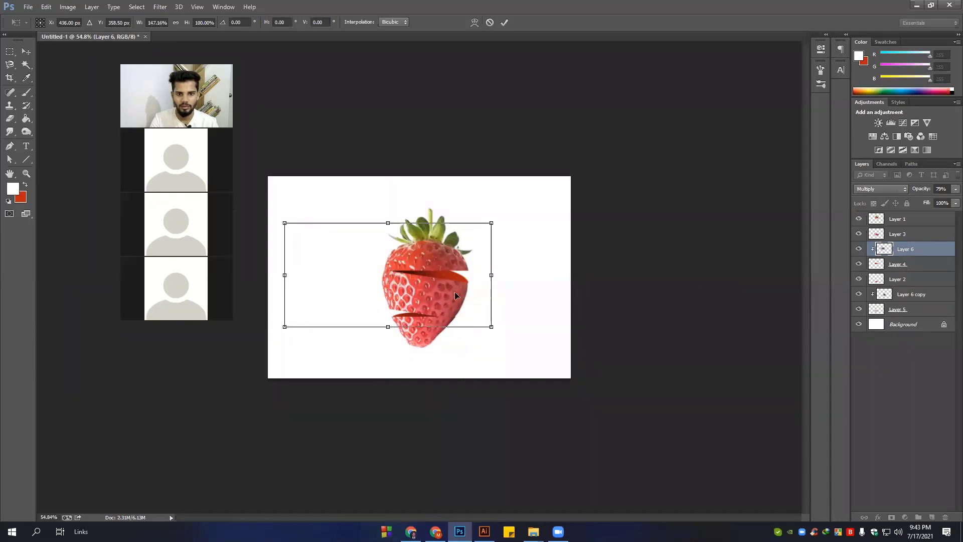
pyautogui.press('Return')
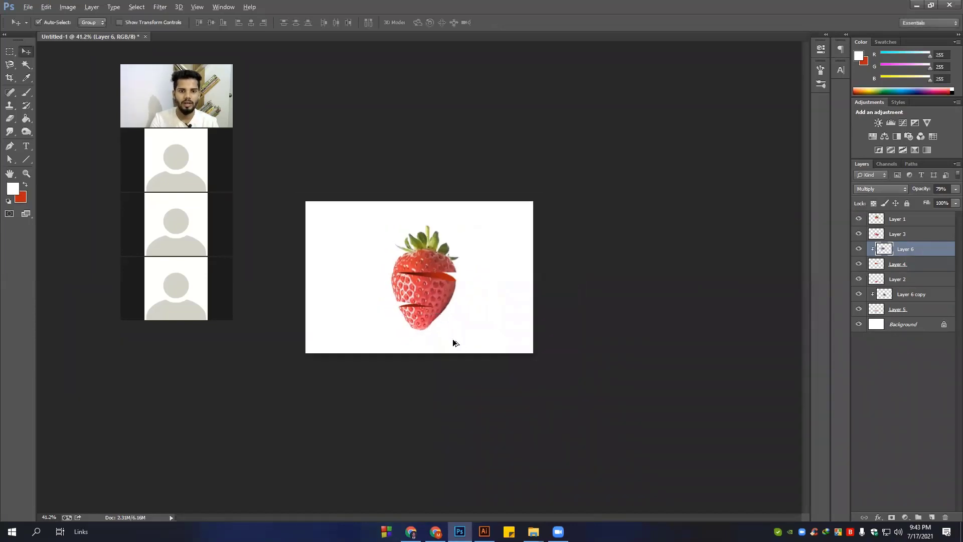
pyautogui.scroll(3, 454, 342)
# Rotate all the strawberry layers together by about -2.25° and zoom out to view the canvas
pyautogui.moveTo(616, 435); pyautogui.dragTo(290, 131)
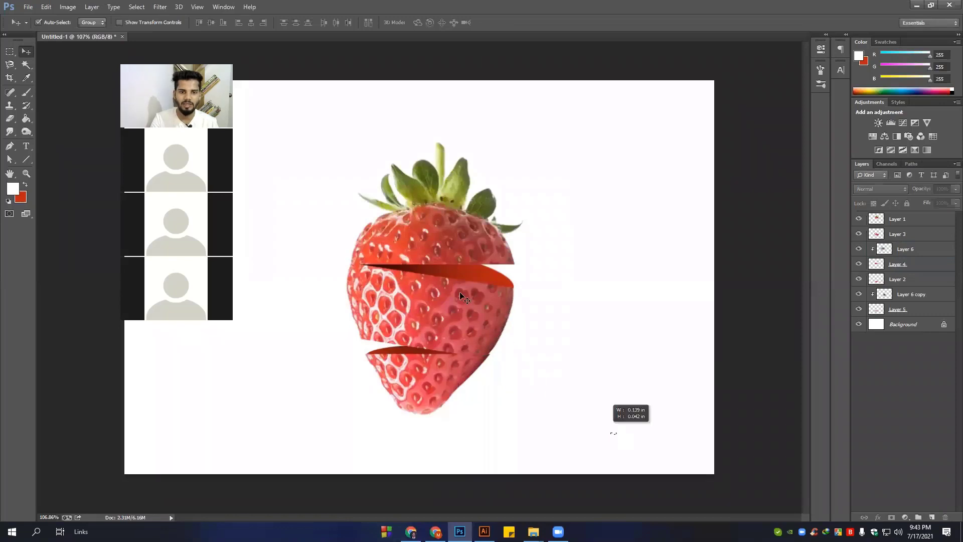
pyautogui.hotkey('ctrl', 't')
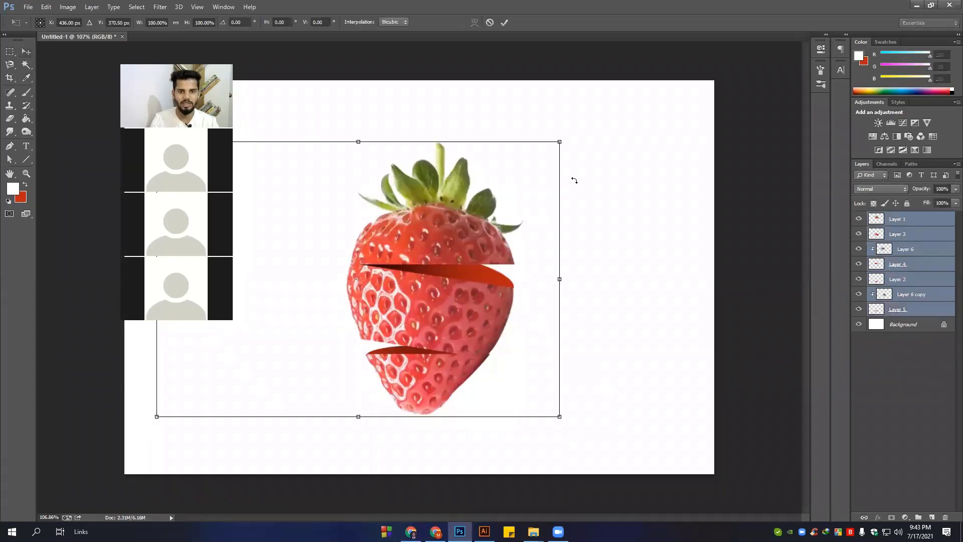
pyautogui.moveTo(569, 134); pyautogui.dragTo(563, 126)
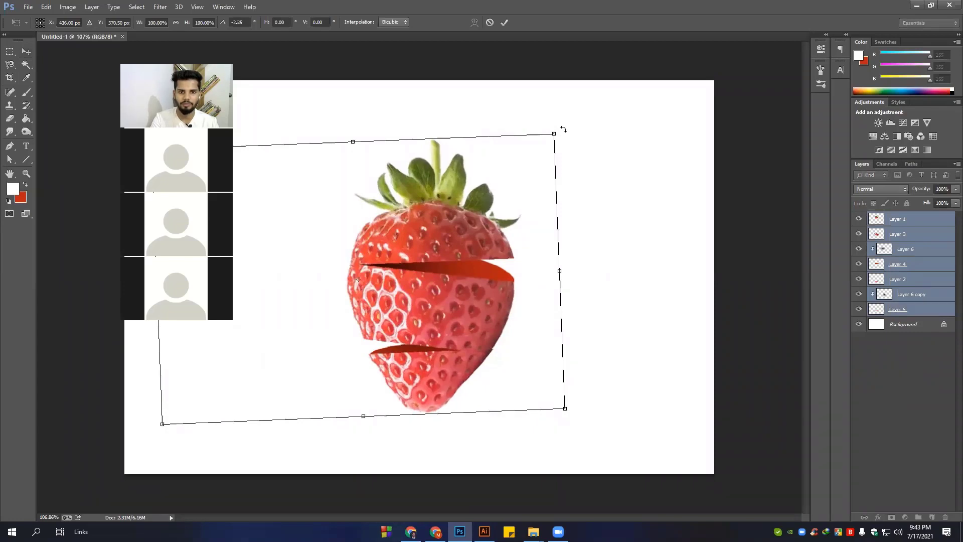
pyautogui.press('Return')
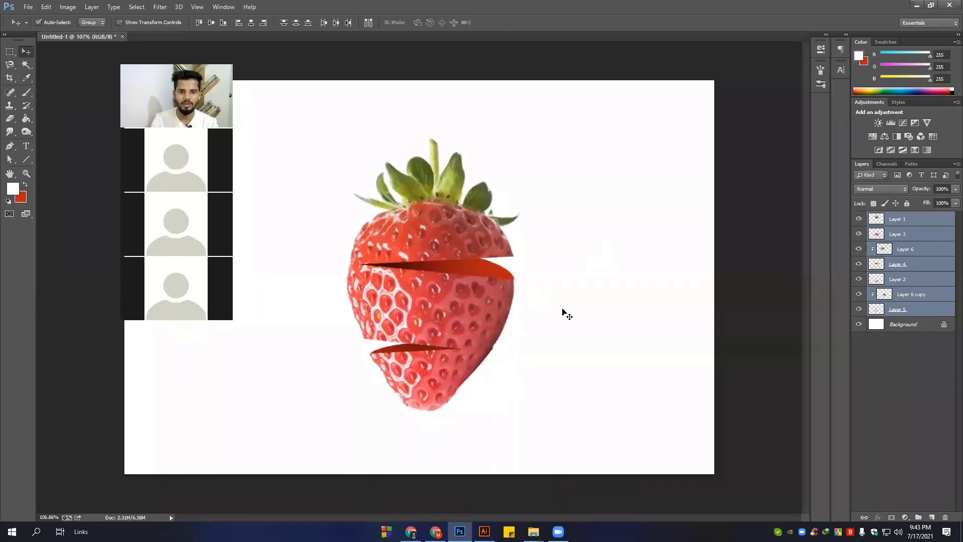
pyautogui.hotkey('ctrl', '-')
pyautogui.hotkey('ctrl', '-')
pyautogui.hotkey('ctrl', '-')
pyautogui.scroll(3, 461, 319)
pyautogui.scroll(2, 501, 334)
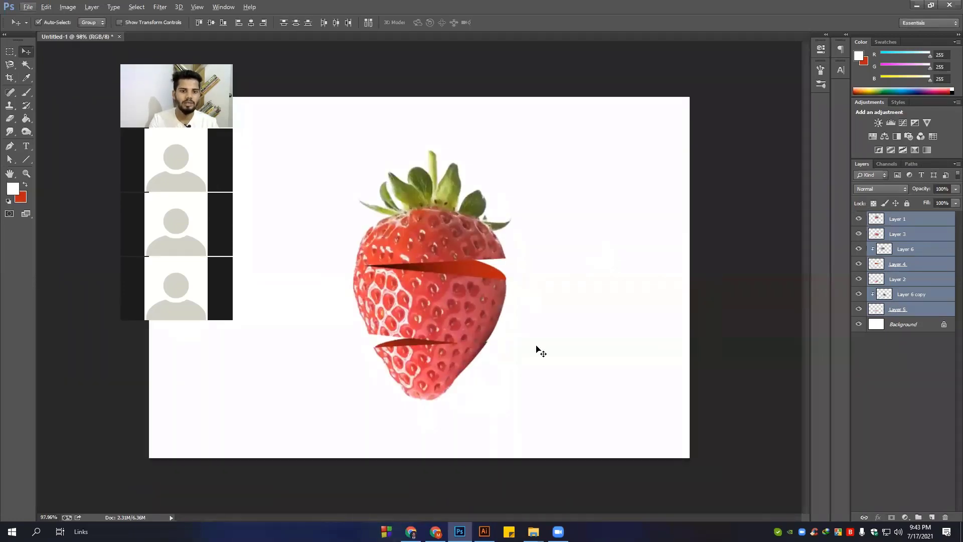
pyautogui.scroll(-3, 521, 341)
pyautogui.scroll(1, 535, 279)
# Fill the Background layer with a bright red foreground colour (252, 11, 62)
pyautogui.click(546, 359)
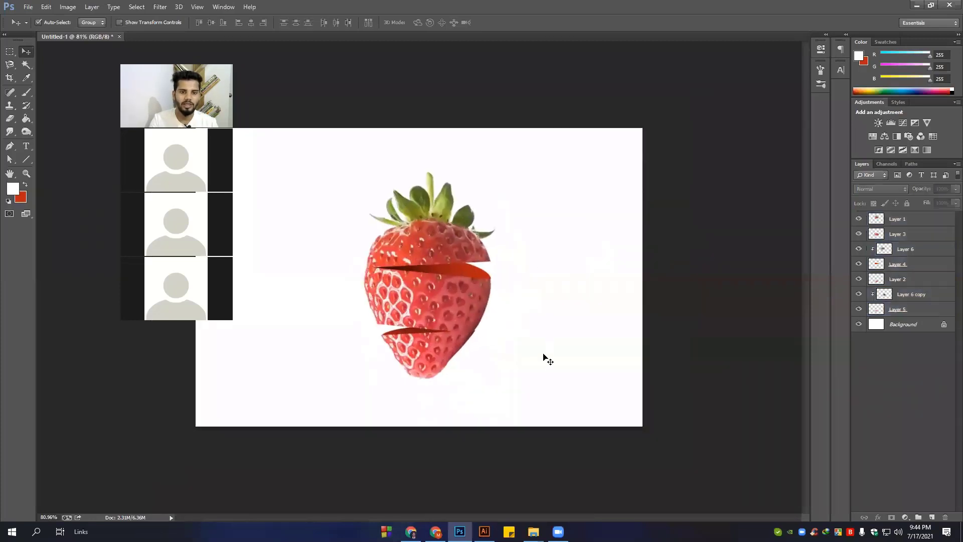
pyautogui.scroll(-1, 541, 357)
pyautogui.scroll(1, 442, 259)
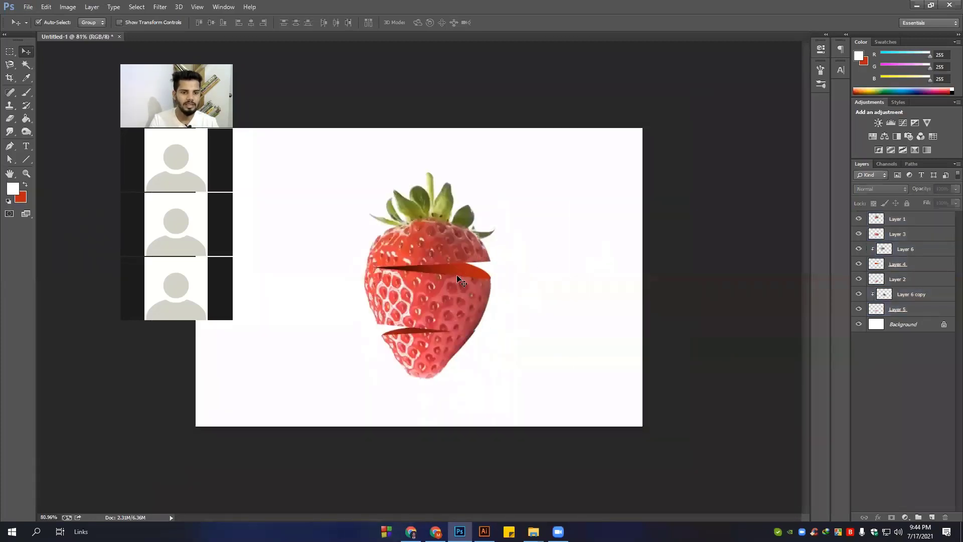
pyautogui.scroll(-1, 462, 281)
pyautogui.click(905, 325)
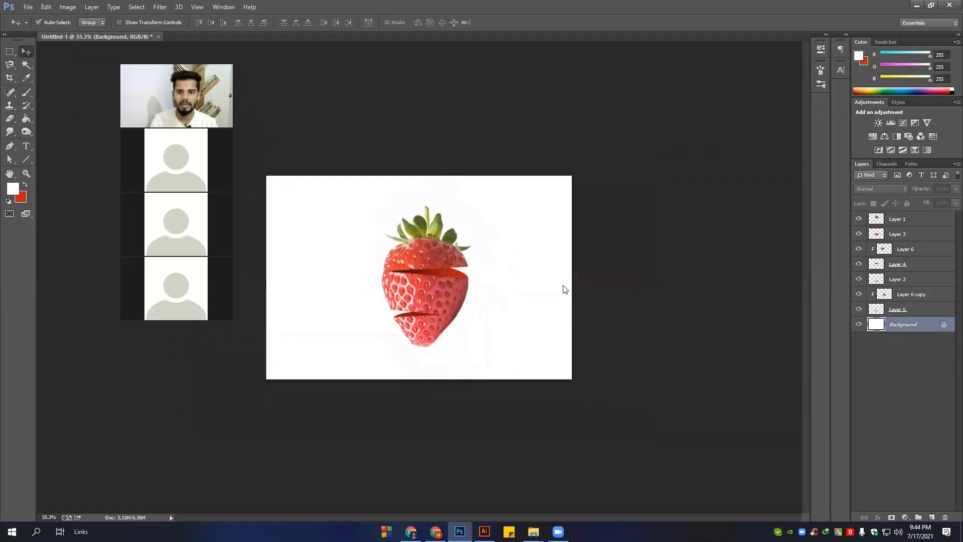
pyautogui.click(13, 188)
pyautogui.click(705, 275)
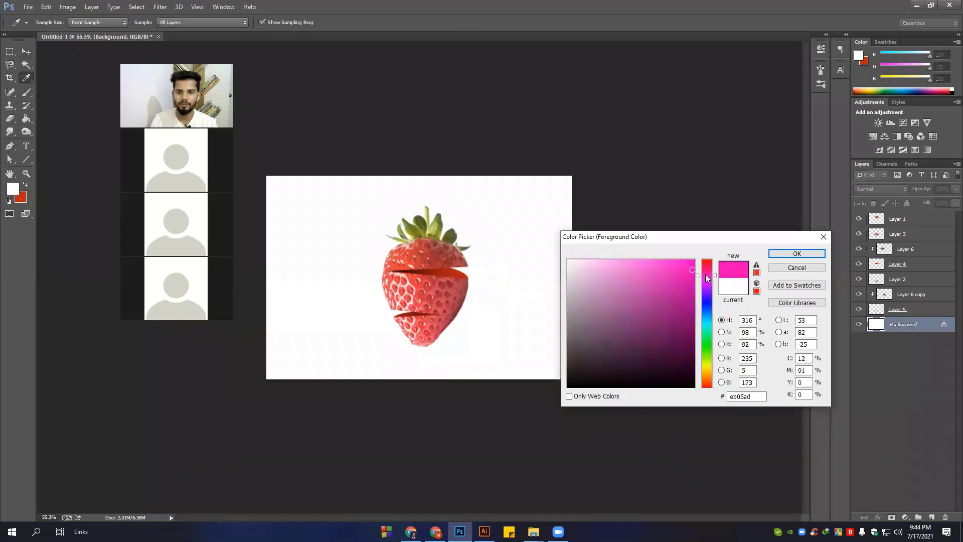
pyautogui.moveTo(705, 276); pyautogui.dragTo(704, 263)
pyautogui.click(688, 261)
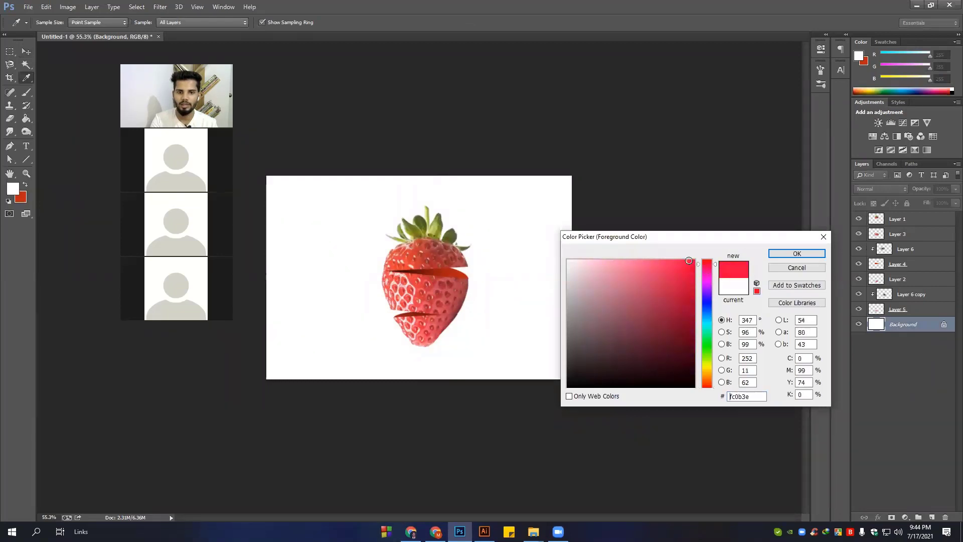
pyautogui.click(793, 253)
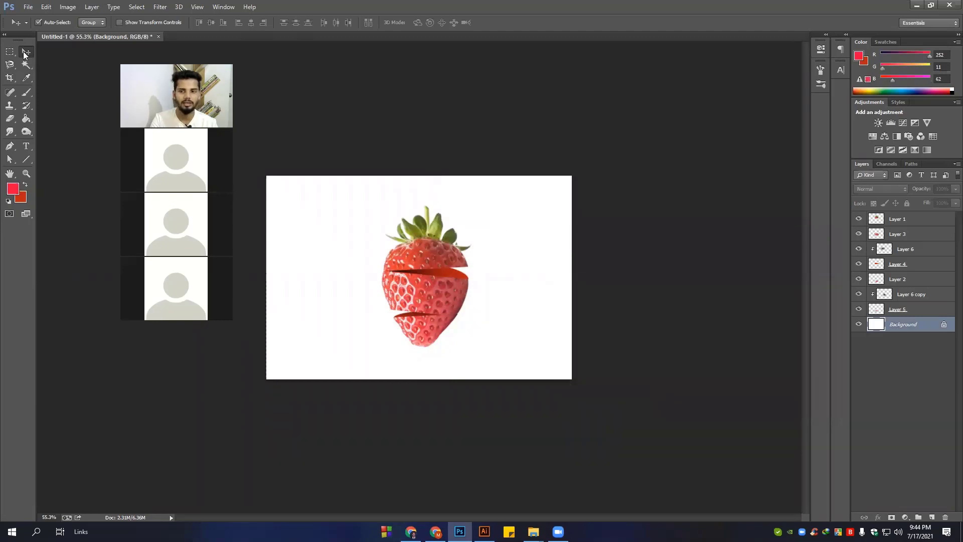
pyautogui.hotkey('alt', 'BackSpace')
# On a new Layer 7, paint a soft white brush glow behind the strawberry
pyautogui.click(931, 517)
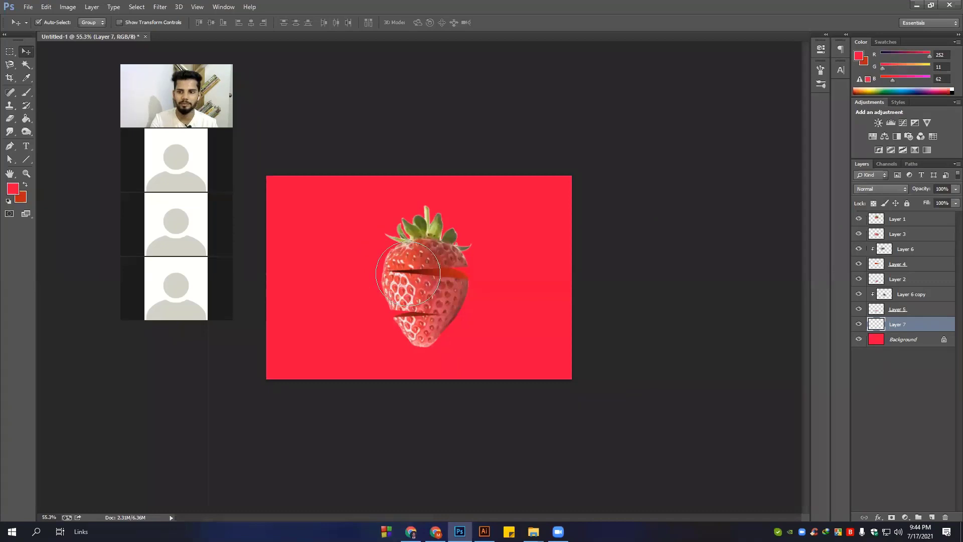
pyautogui.press('b')
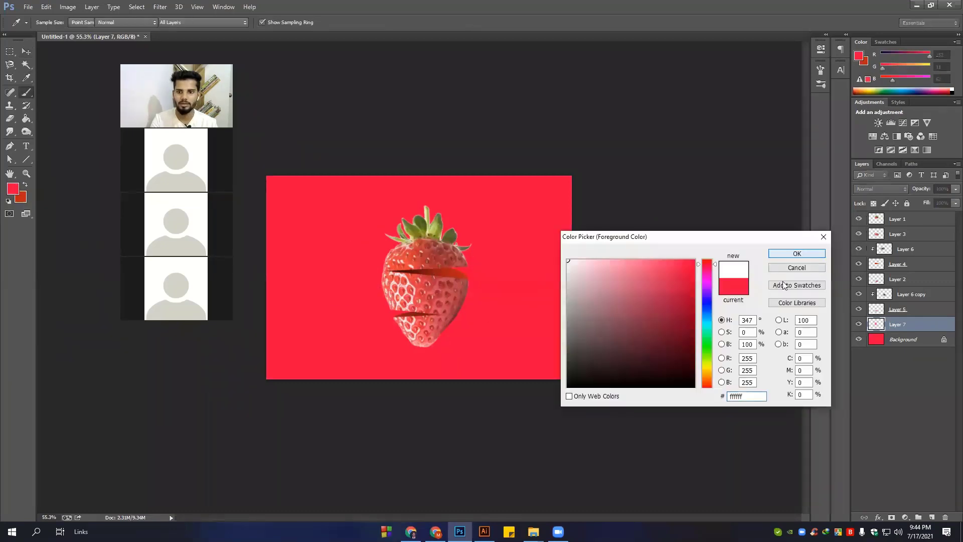
pyautogui.click(788, 257)
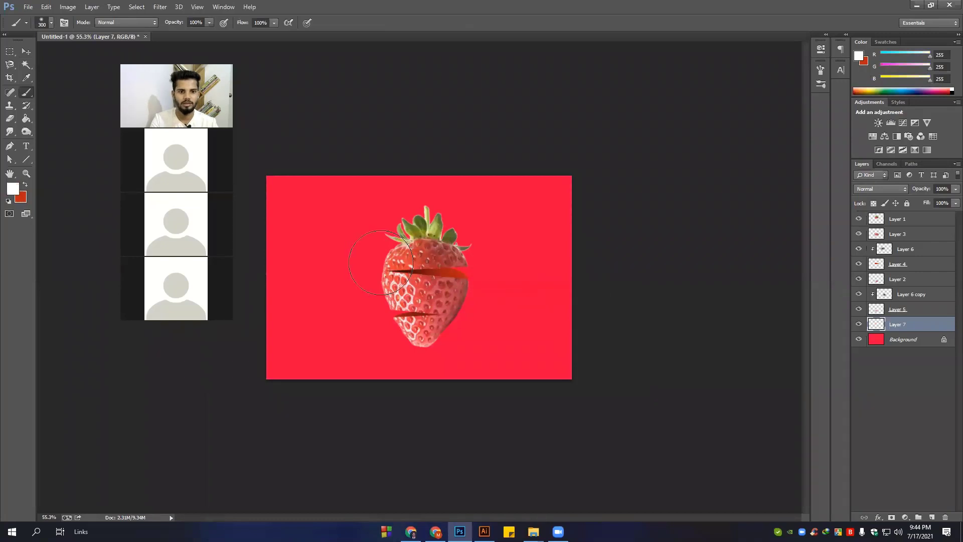
pyautogui.moveTo(386, 246); pyautogui.dragTo(384, 301)
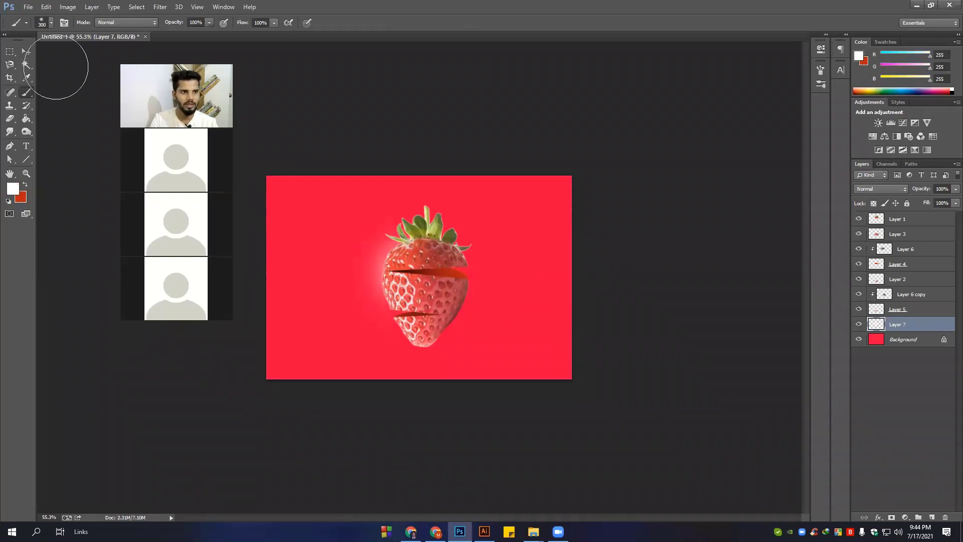
# Enlarge the glow several times over and lower Layer 7's opacity to 75%
pyautogui.hotkey('ctrl', 't')
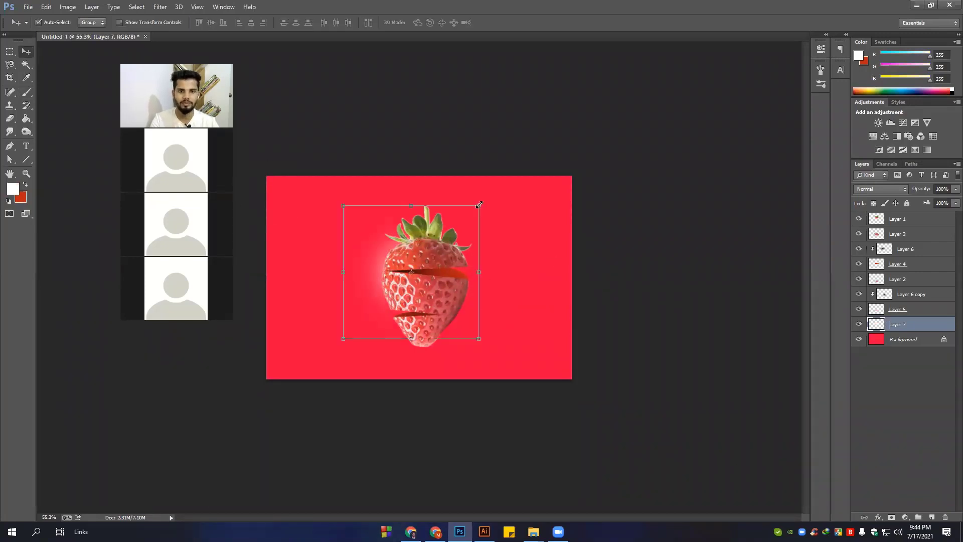
pyautogui.moveTo(479, 204)
pyautogui.mouseDown()
pyautogui.moveTo(681, 39)
pyautogui.moveTo(732, 16)
pyautogui.mouseUp()
pyautogui.scroll(-3, 531, 254)
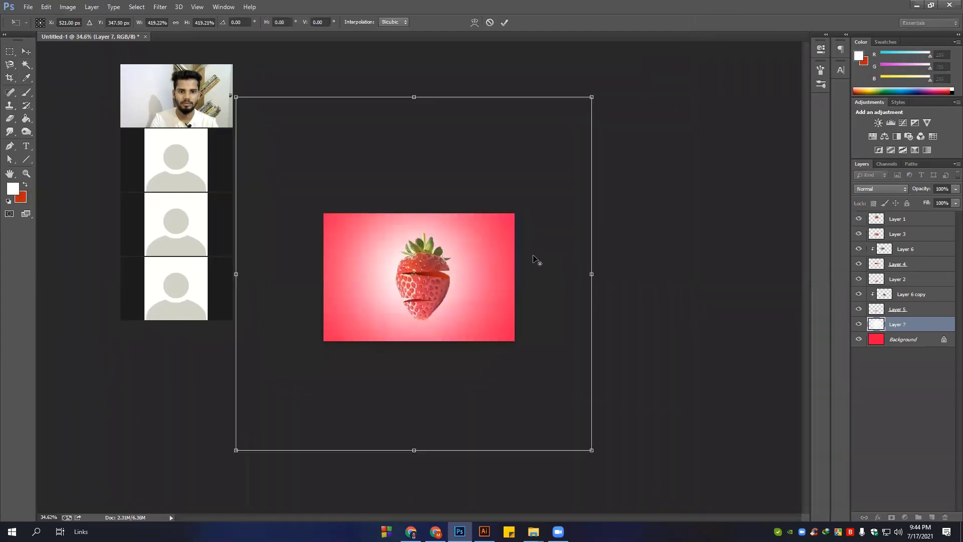
pyautogui.moveTo(537, 154); pyautogui.dragTo(554, 128)
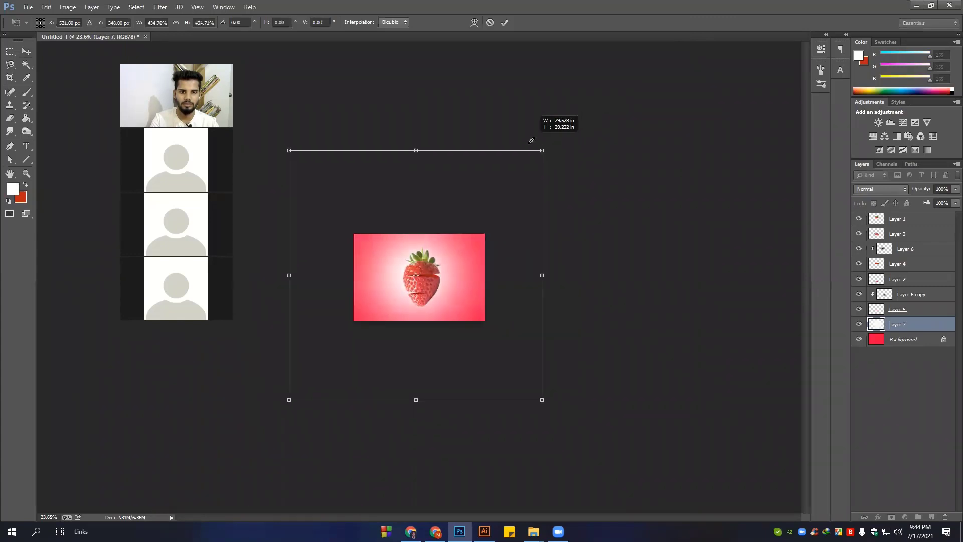
pyautogui.moveTo(554, 128); pyautogui.dragTo(531, 139)
pyautogui.press('Return')
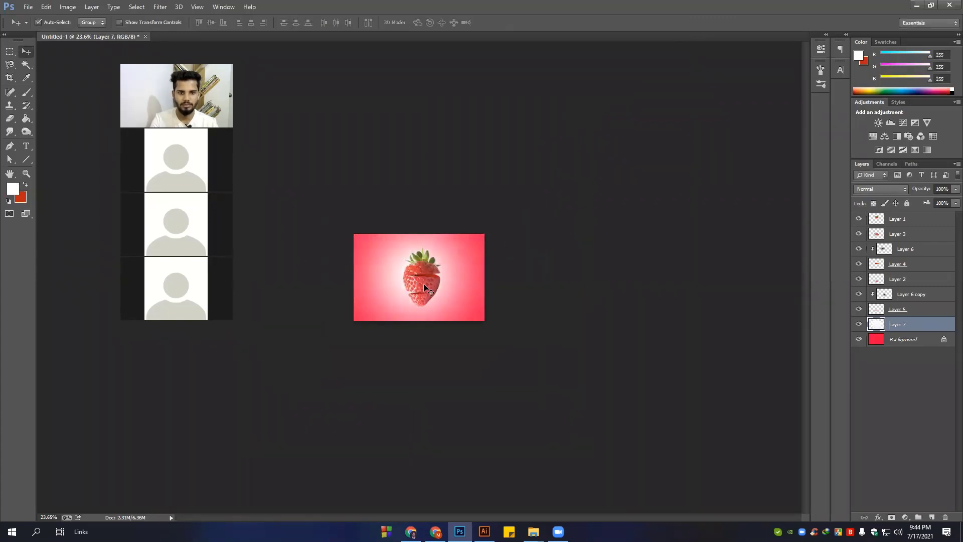
pyautogui.scroll(3, 423, 284)
pyautogui.hotkey('ctrl', 't')
pyautogui.scroll(-3, 471, 306)
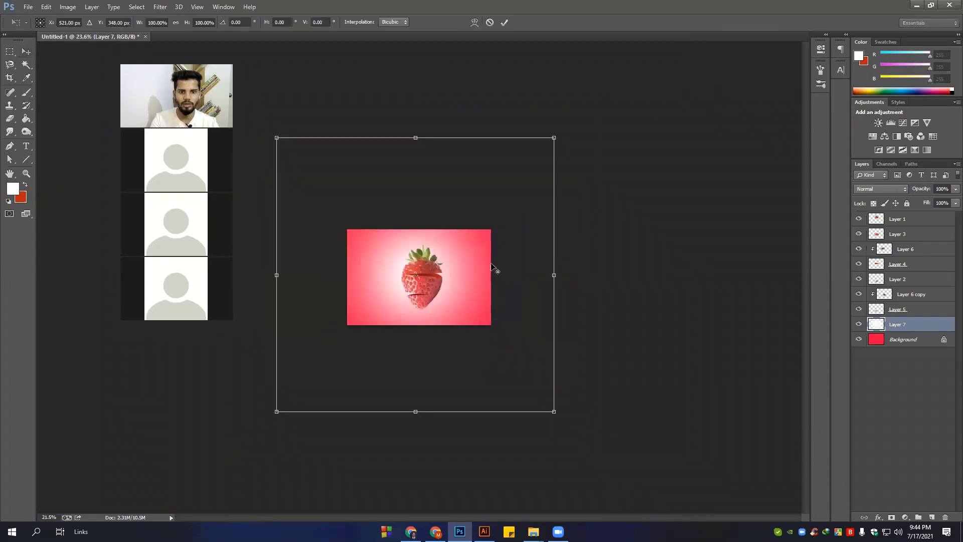
pyautogui.scroll(-2, 482, 251)
pyautogui.moveTo(495, 198); pyautogui.dragTo(534, 161)
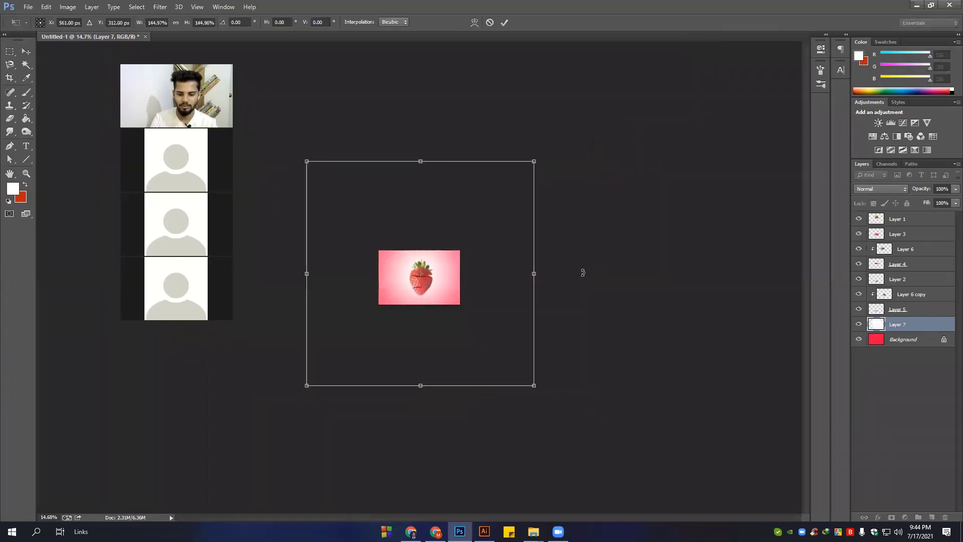
pyautogui.press('Return')
pyautogui.moveTo(934, 201); pyautogui.dragTo(940, 198)
pyautogui.scroll(5, 442, 254)
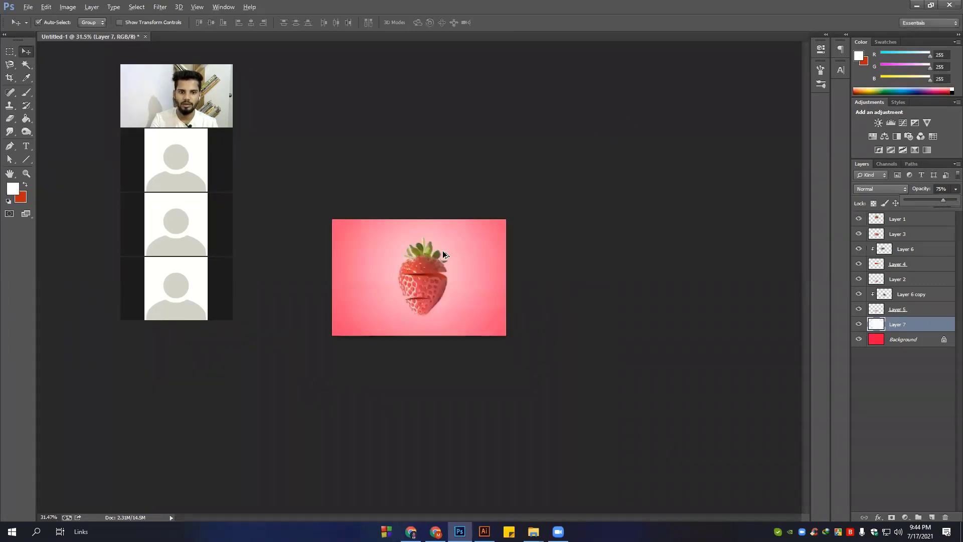
# Add a coral-red Solid Color fill layer above the Background
pyautogui.click(899, 341)
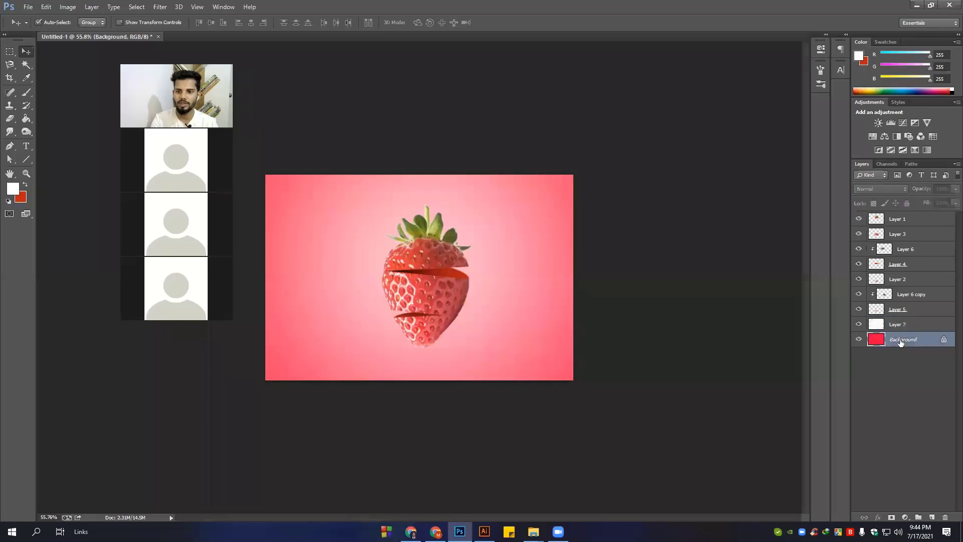
pyautogui.click(918, 518)
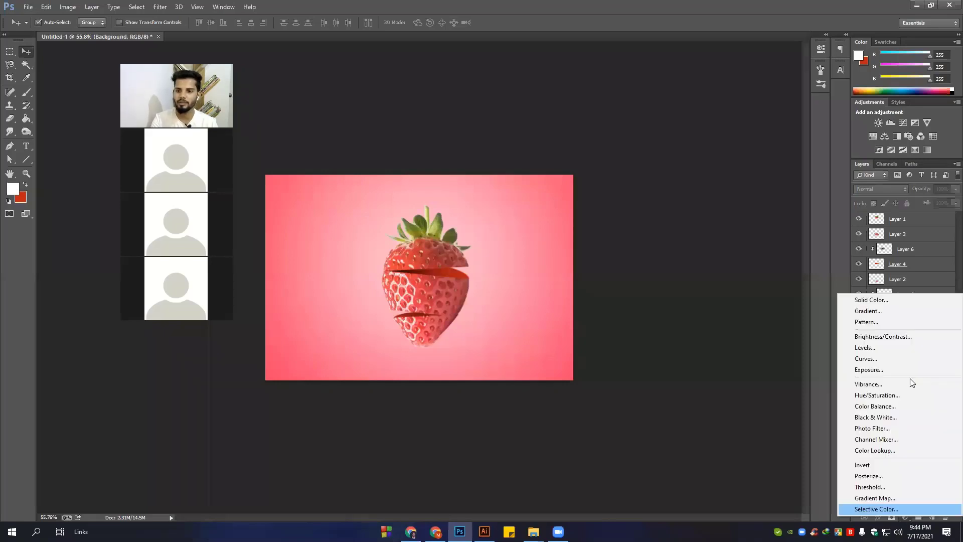
pyautogui.click(895, 301)
pyautogui.click(414, 255)
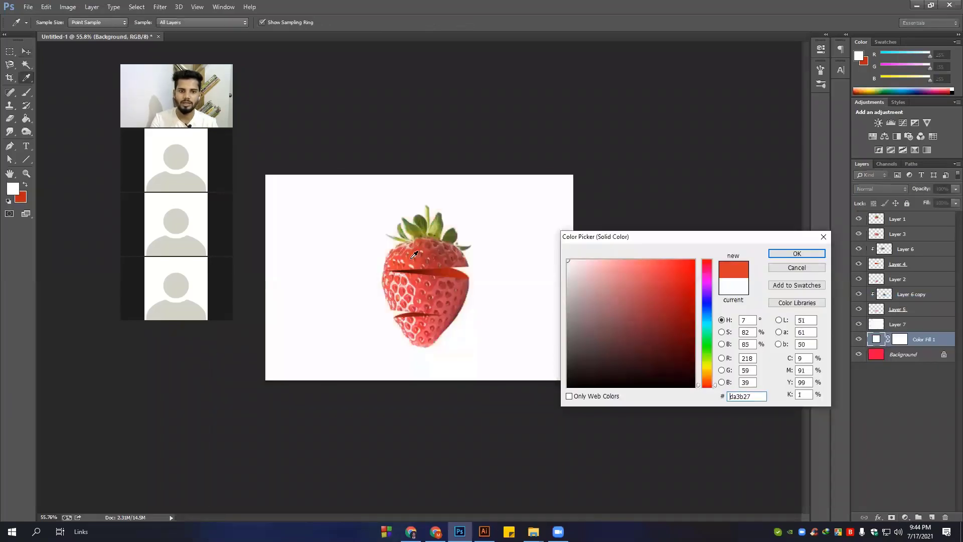
pyautogui.moveTo(689, 272)
pyautogui.mouseDown()
pyautogui.moveTo(700, 263)
pyautogui.moveTo(682, 246)
pyautogui.moveTo(716, 255)
pyautogui.mouseUp()
pyautogui.click(796, 254)
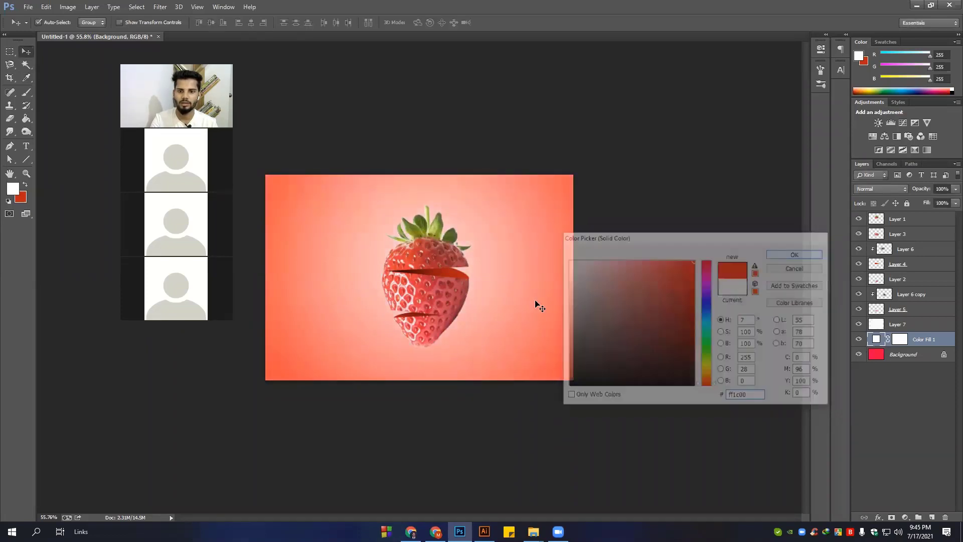
pyautogui.scroll(2, 380, 282)
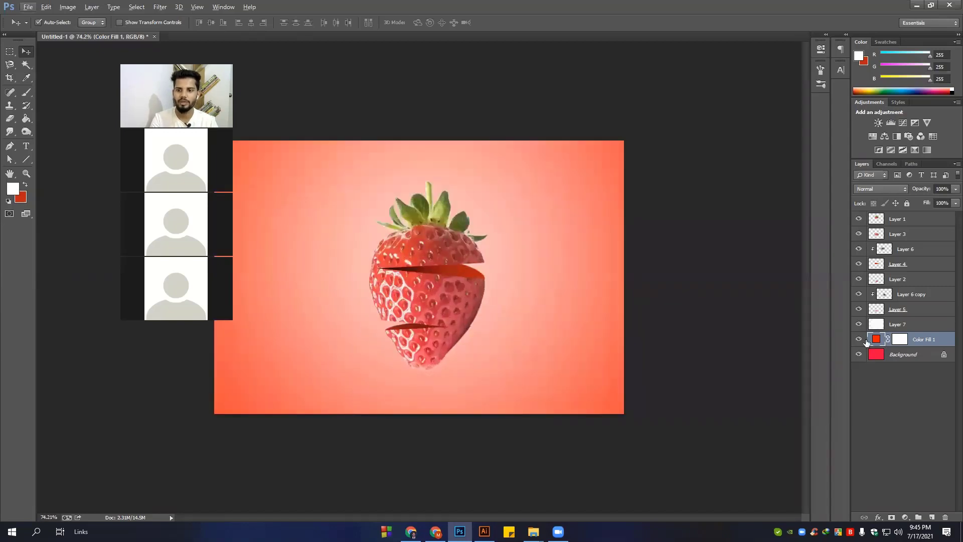
# Clip Color Fill 1 to the Background, then select Layer 7 through Layer 1
pyautogui.rightClick(914, 339)
pyautogui.click(811, 248)
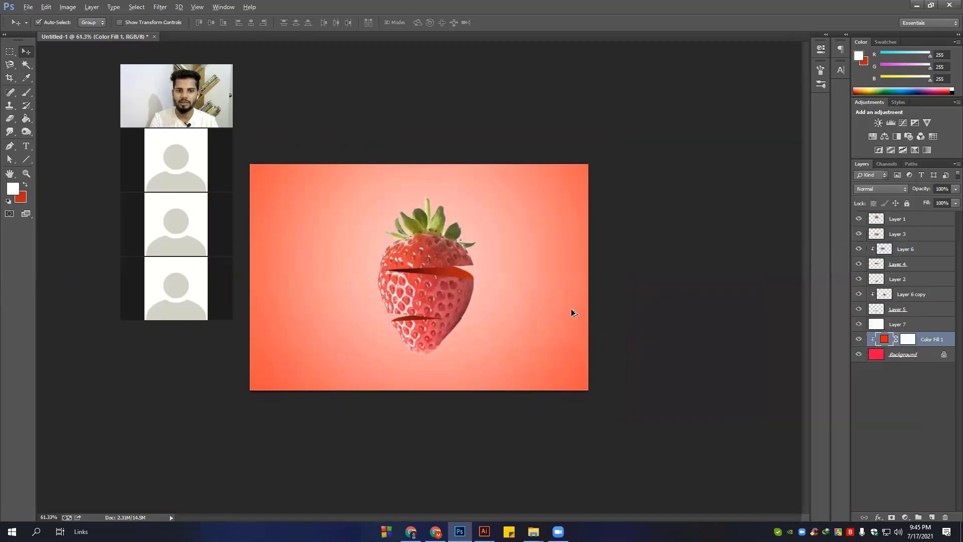
pyautogui.scroll(1, 357, 277)
pyautogui.scroll(1, 357, 277)
pyautogui.scroll(-2, 704, 282)
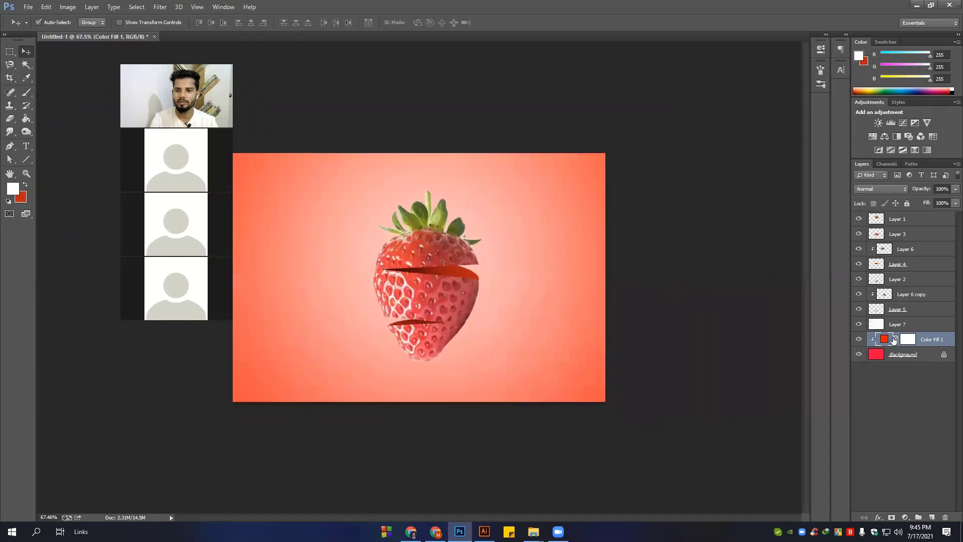
pyautogui.click(912, 325)
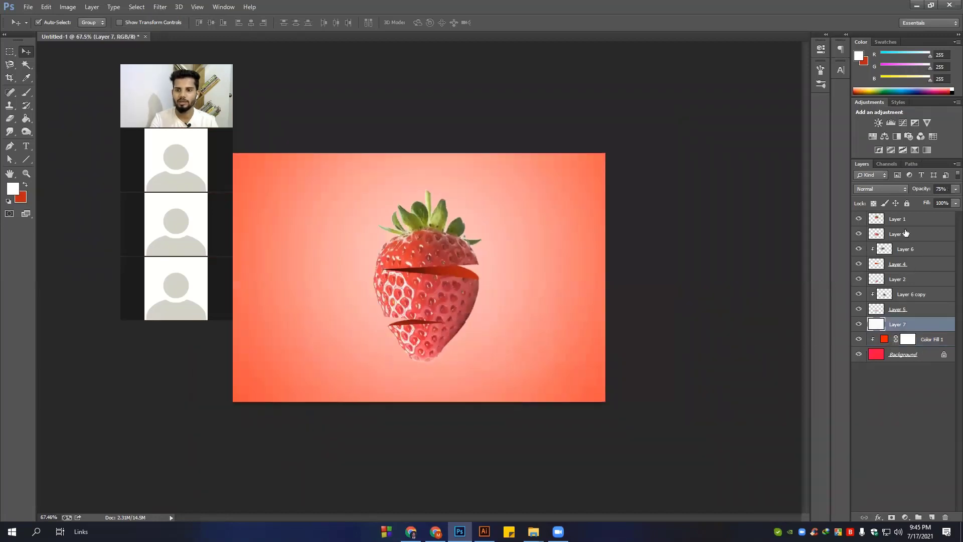
pyautogui.keyDown('shift'); pyautogui.click(902, 221); pyautogui.keyUp('shift')
# Group the selected layers into Group 1 and add a Hue/Saturation layer with Saturation +12
pyautogui.hotkey('ctrl', 'g')
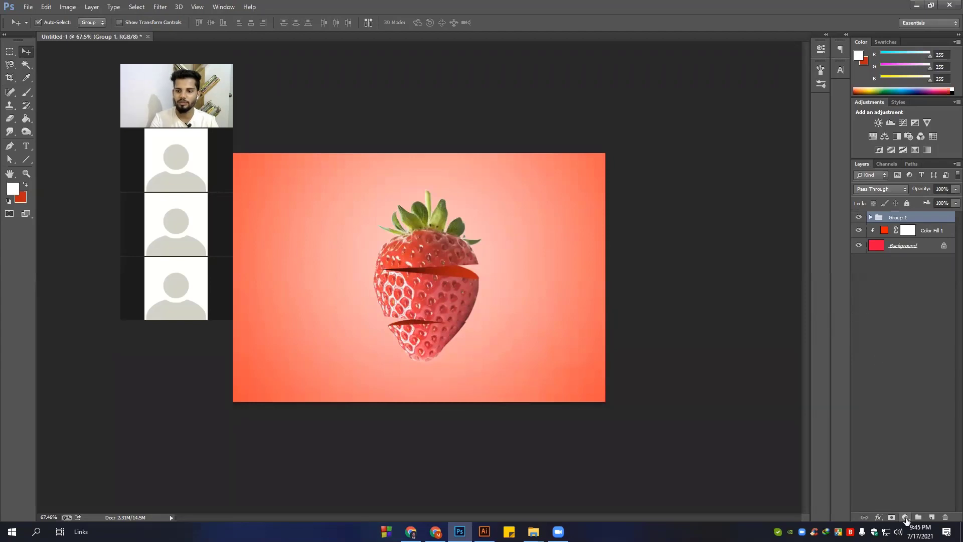
pyautogui.click(905, 518)
pyautogui.click(870, 396)
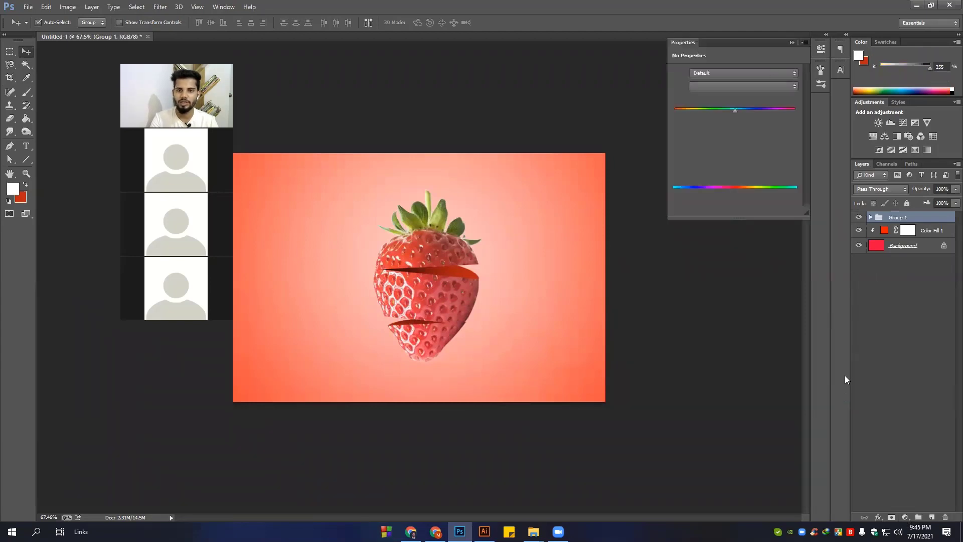
pyautogui.moveTo(735, 131); pyautogui.dragTo(749, 131)
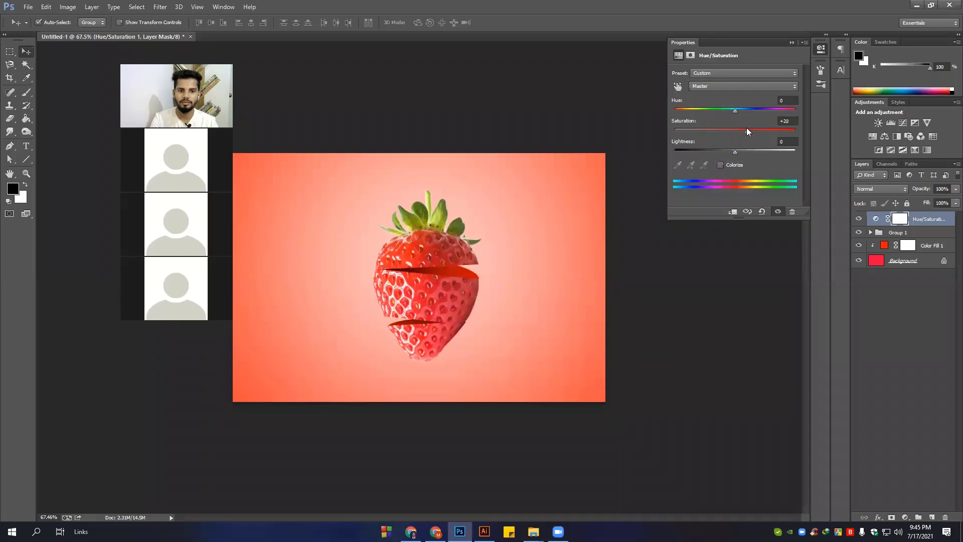
pyautogui.click(791, 42)
# Raise the Hue/Saturation adjustment layer's opacity to about 85%
pyautogui.click(916, 244)
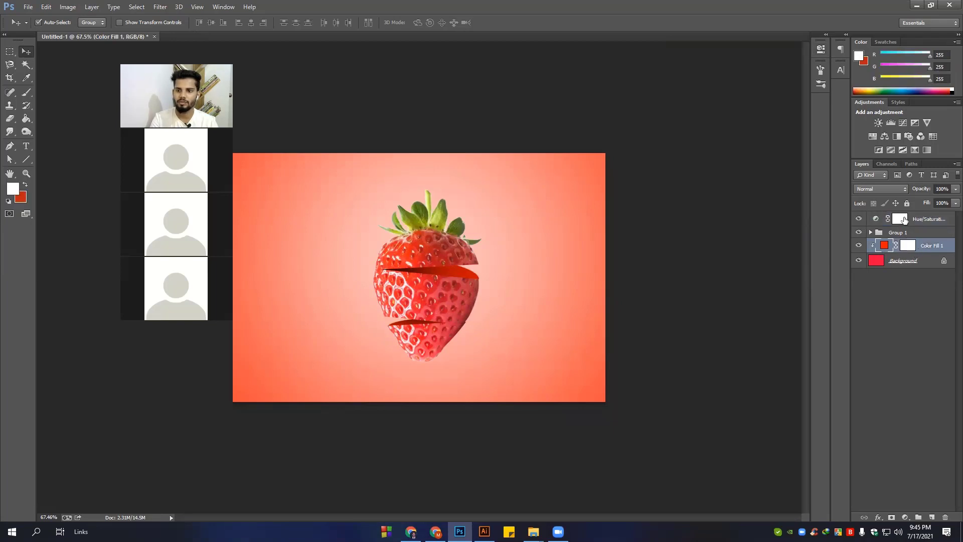
pyautogui.click(905, 220)
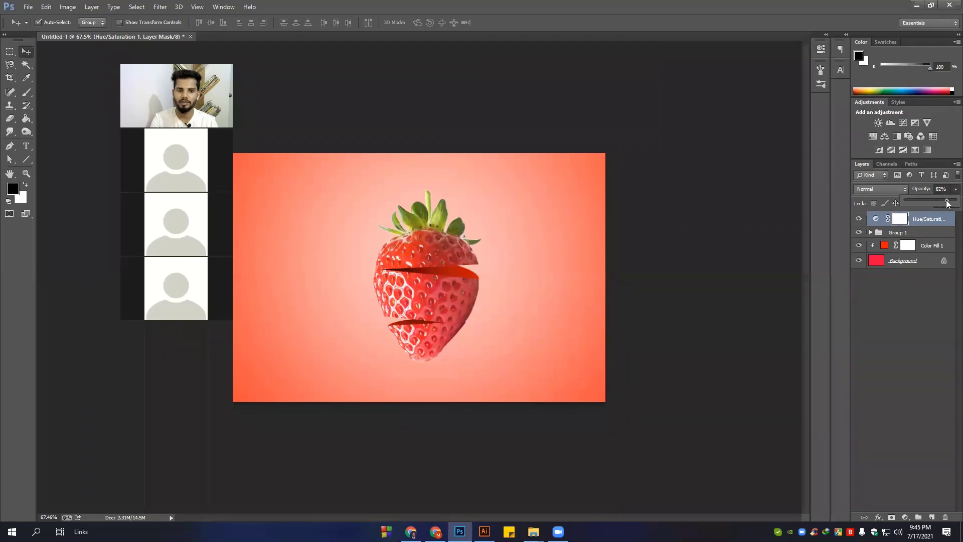
pyautogui.moveTo(936, 199); pyautogui.dragTo(948, 200)
pyautogui.scroll(-4, 563, 257)
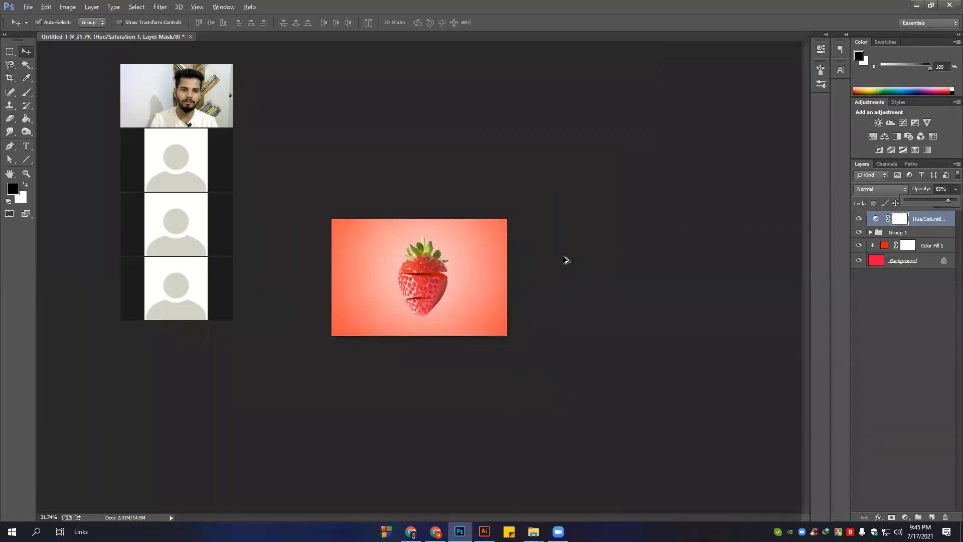
pyautogui.scroll(3, 417, 272)
pyautogui.scroll(2, 416, 272)
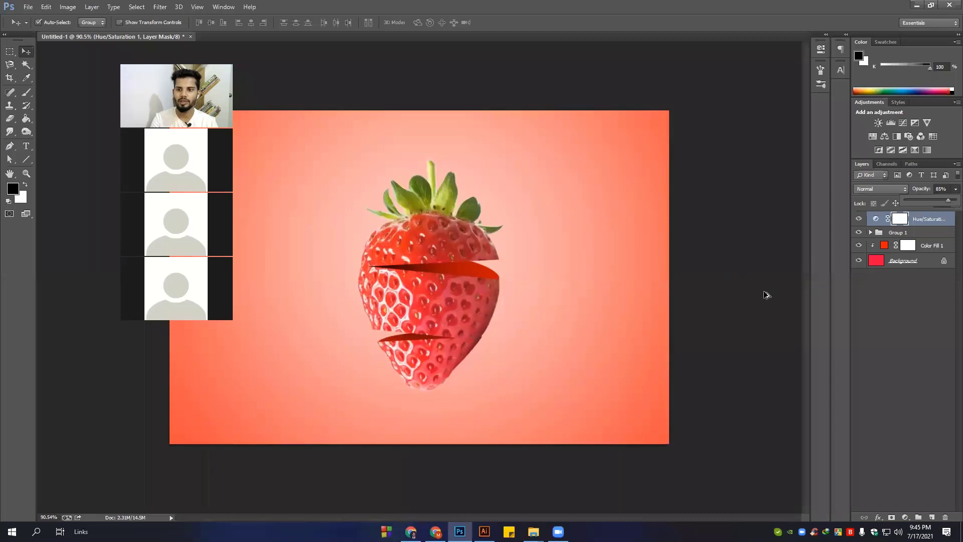
pyautogui.scroll(-2, 766, 295)
# Compare the background with Color Fill 1 hidden and shown, then lock Color Fill 1
pyautogui.click(923, 247)
pyautogui.click(859, 245)
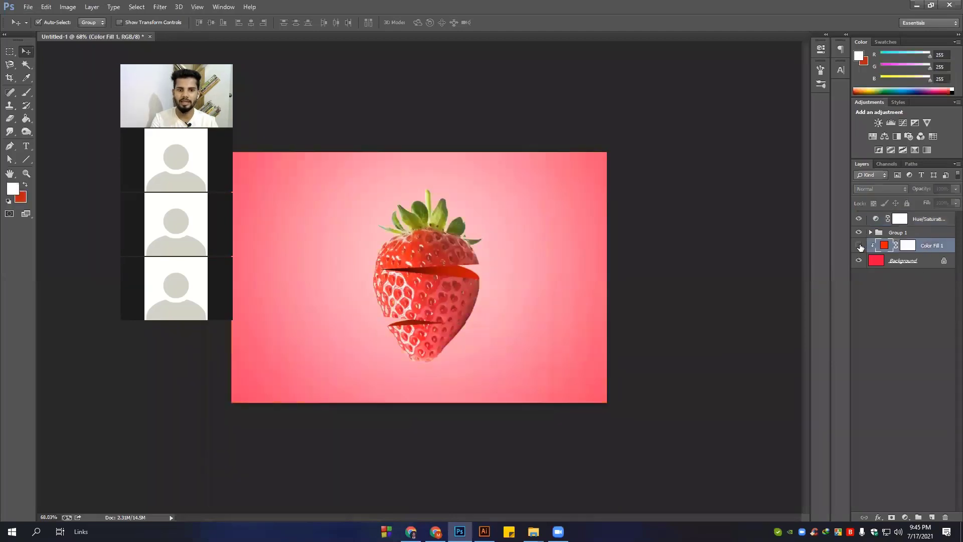
pyautogui.click(858, 246)
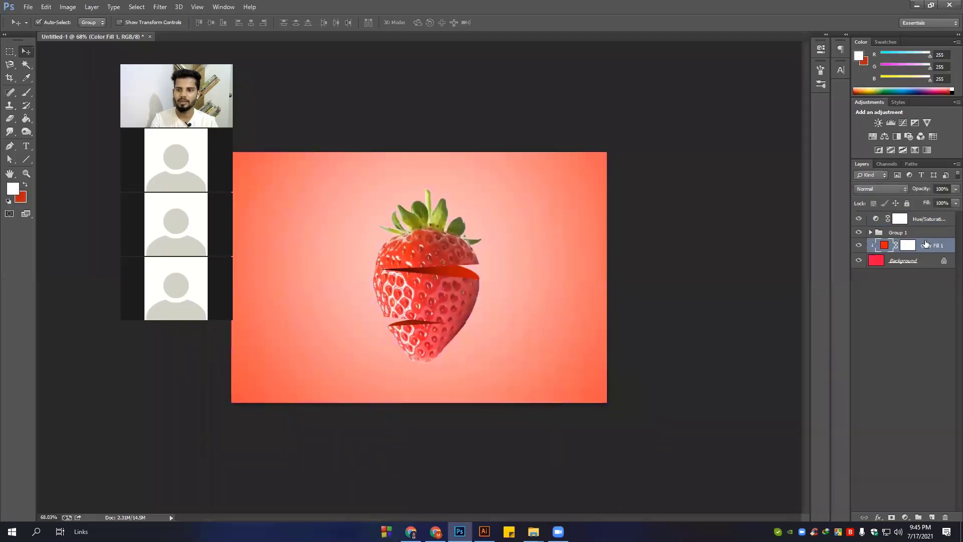
pyautogui.click(907, 202)
pyautogui.scroll(-5, 437, 318)
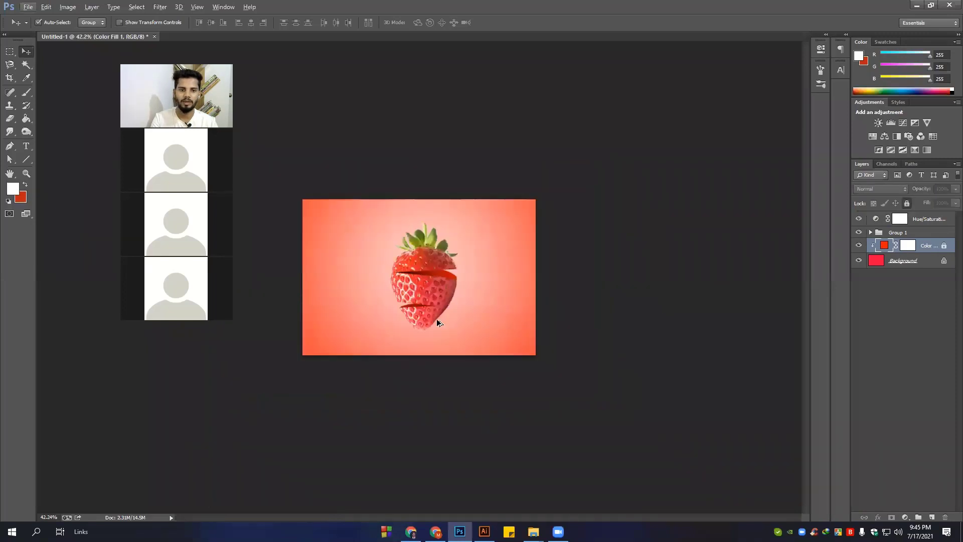
pyautogui.scroll(4, 436, 318)
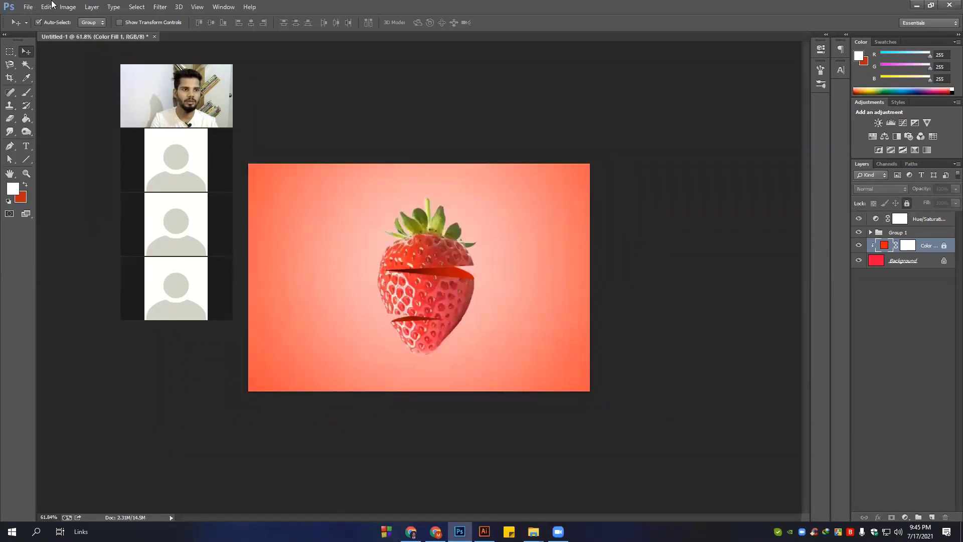
# Place the water-splash PNG from the Desktop and scale it up to about 208%
pyautogui.hotkey('alt', 'f')
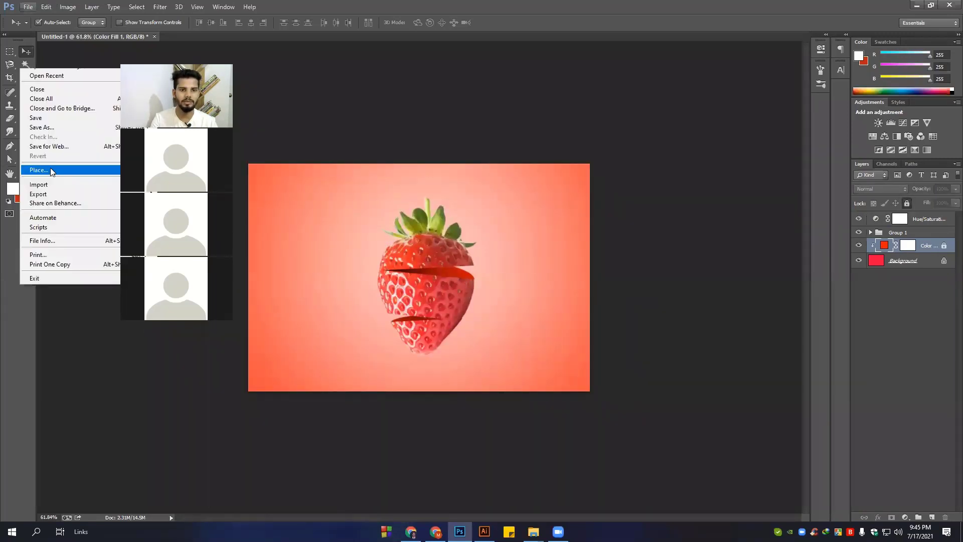
pyautogui.press('Return')
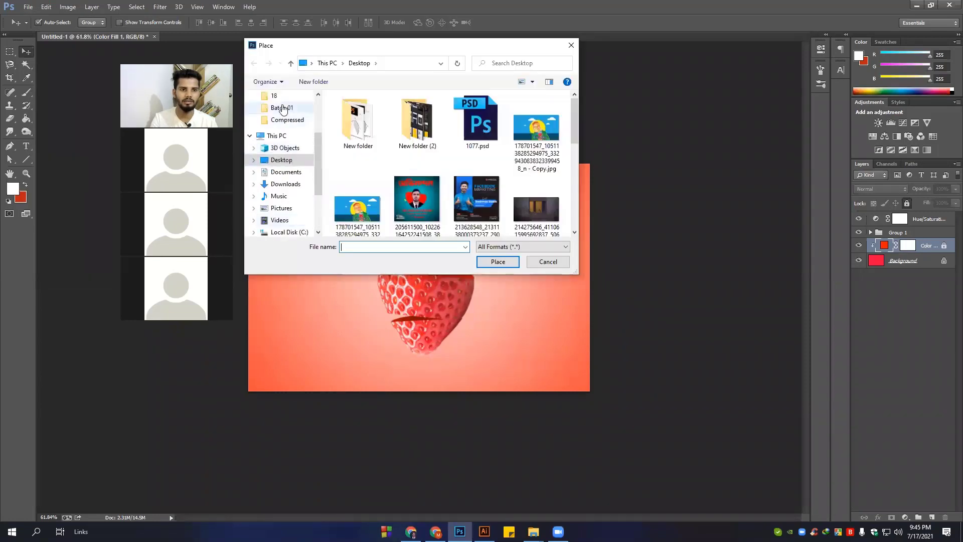
pyautogui.scroll(3, 283, 110)
pyautogui.click(280, 115)
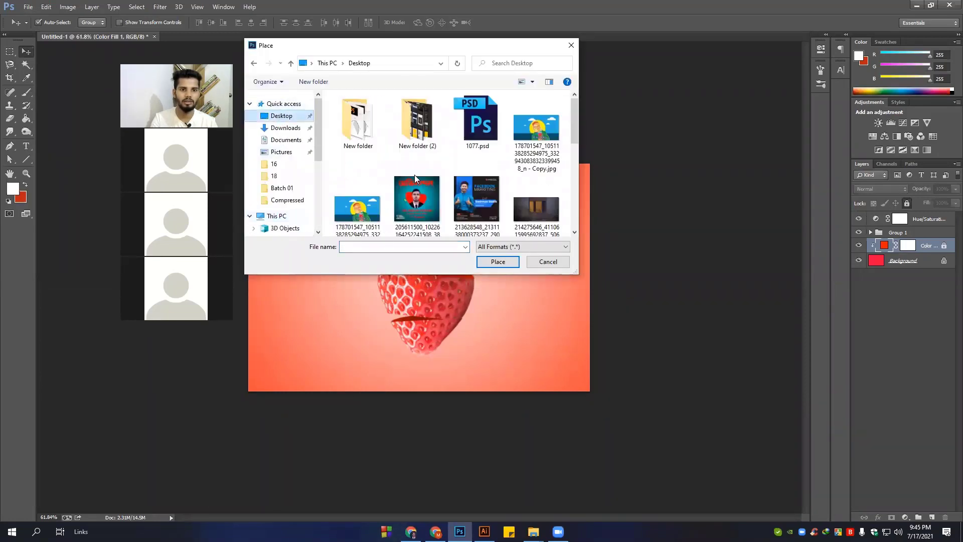
pyautogui.scroll(-5, 415, 174)
pyautogui.scroll(-3, 414, 175)
pyautogui.click(361, 215)
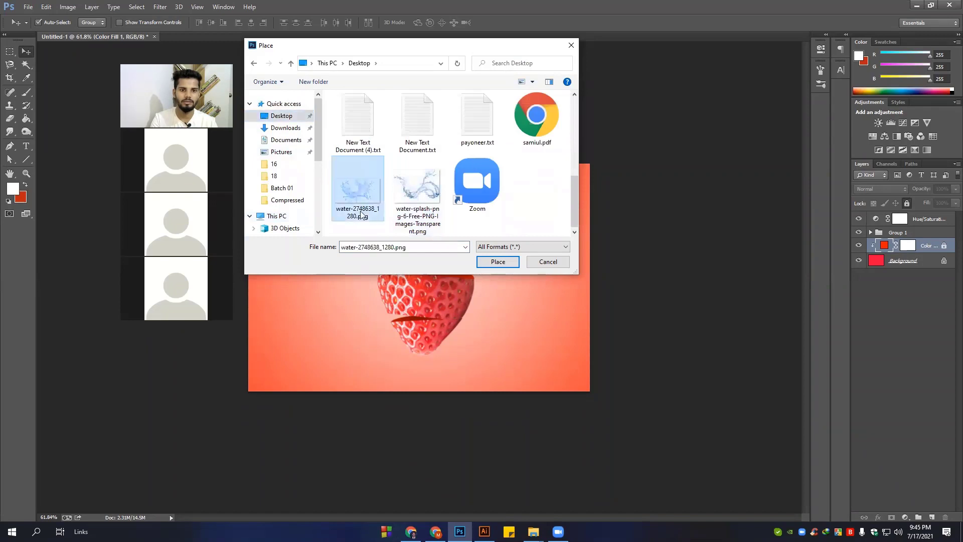
pyautogui.click(403, 207)
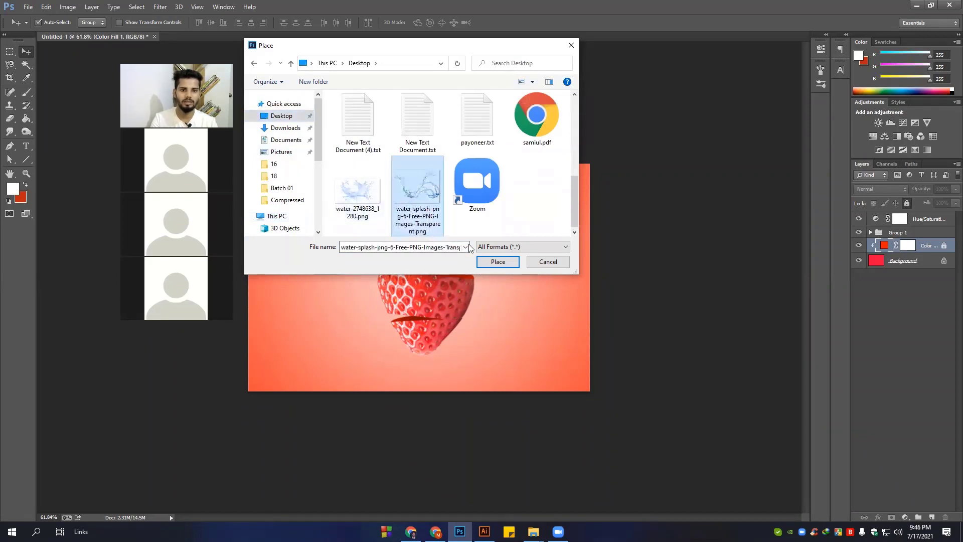
pyautogui.click(495, 262)
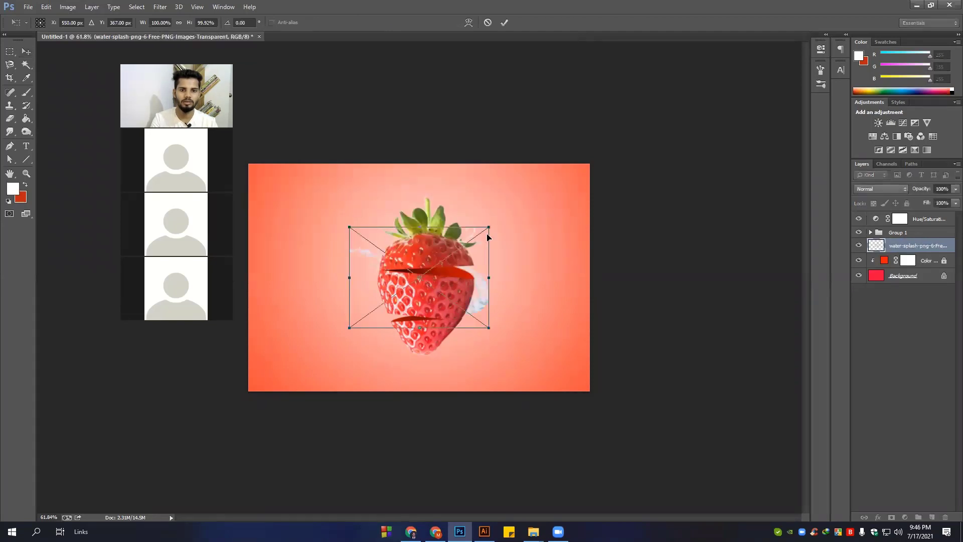
pyautogui.moveTo(488, 229); pyautogui.dragTo(565, 171)
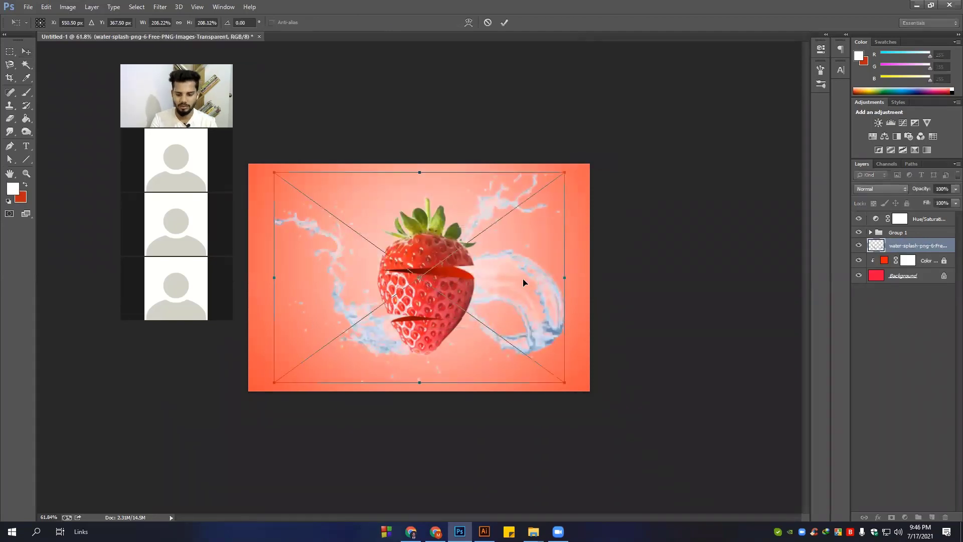
pyautogui.press('Return')
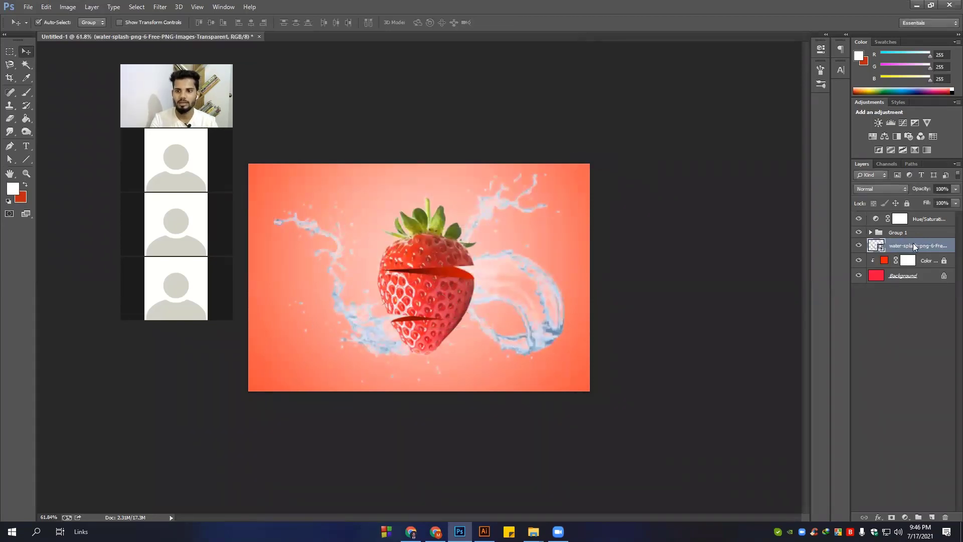
# Rasterize the splash layer and desaturate it to grey-white
pyautogui.rightClick(913, 246)
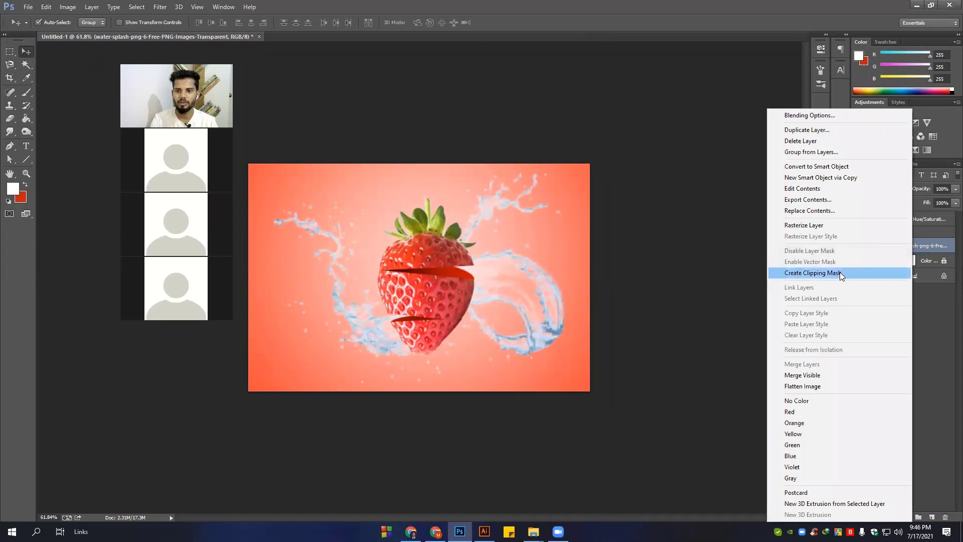
pyautogui.click(815, 226)
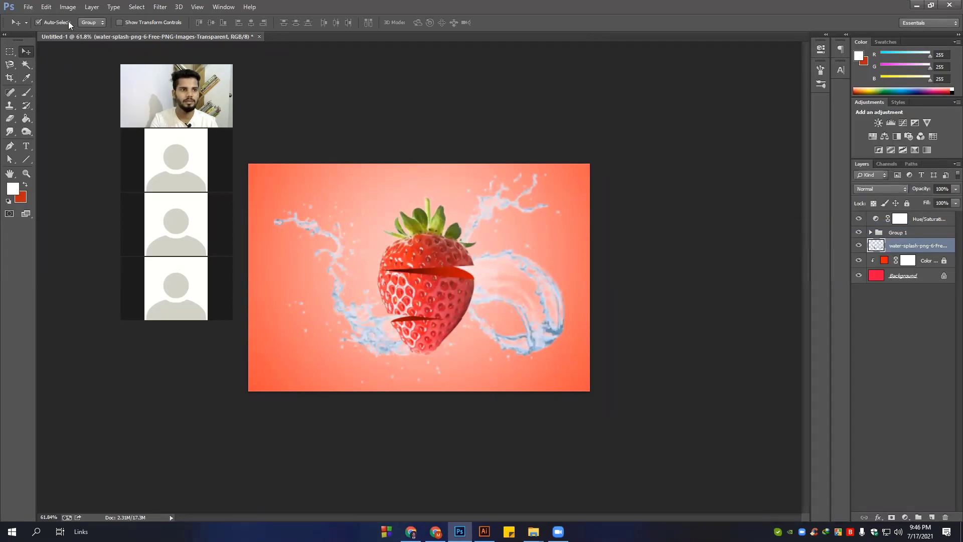
pyautogui.click(68, 6)
pyautogui.moveTo(83, 31)
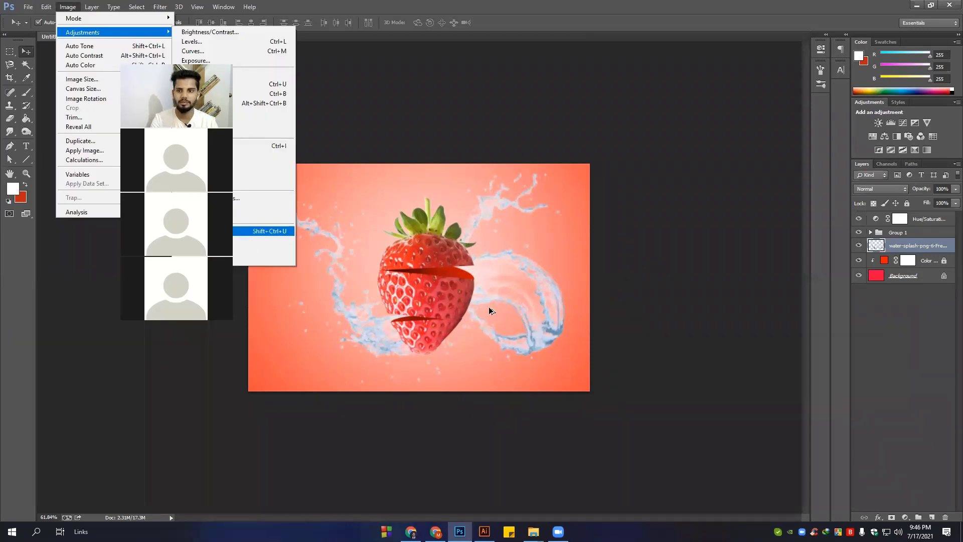
pyautogui.press('Return')
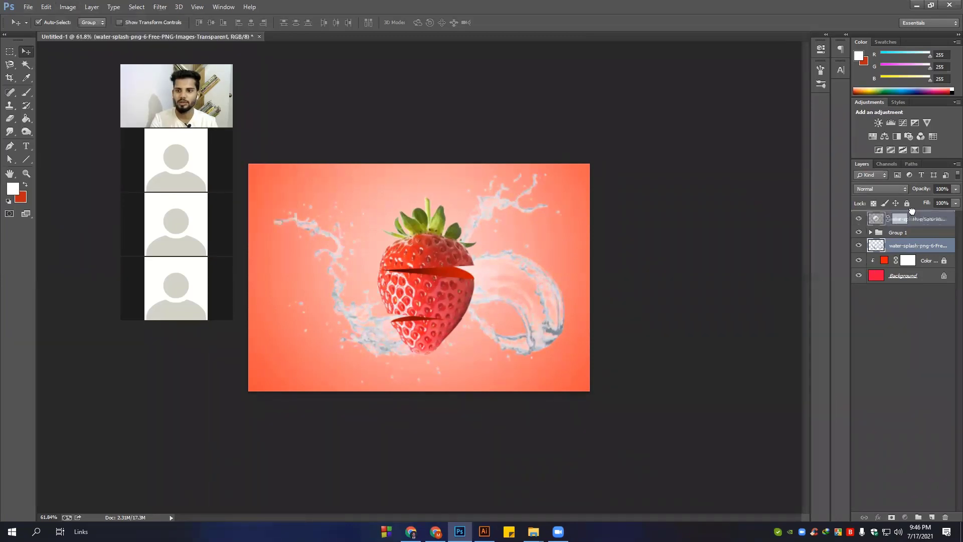
# Move the splash layer to the top of the stack and shrink it to about 80%
pyautogui.moveTo(918, 247); pyautogui.dragTo(913, 215)
pyautogui.scroll(2, 390, 258)
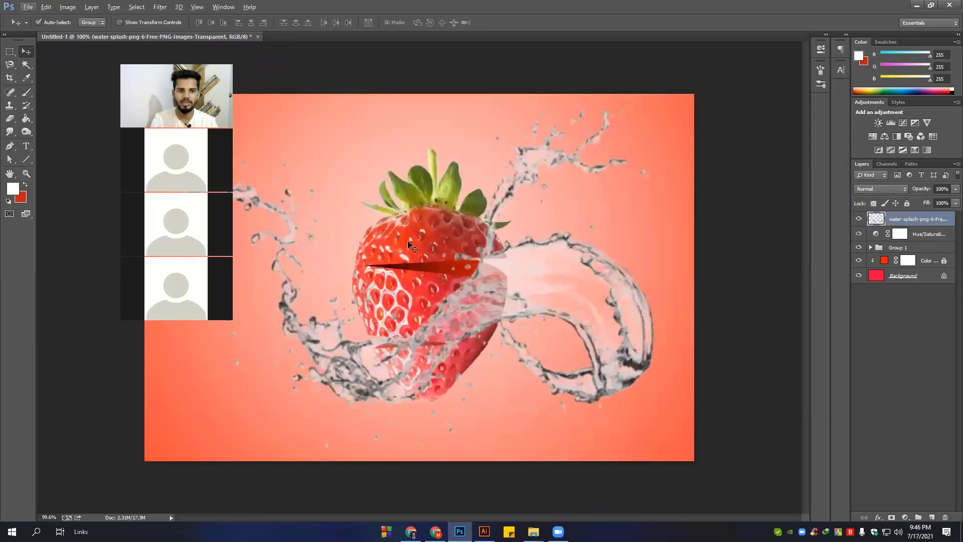
pyautogui.scroll(-2, 577, 298)
pyautogui.scroll(-2, 535, 298)
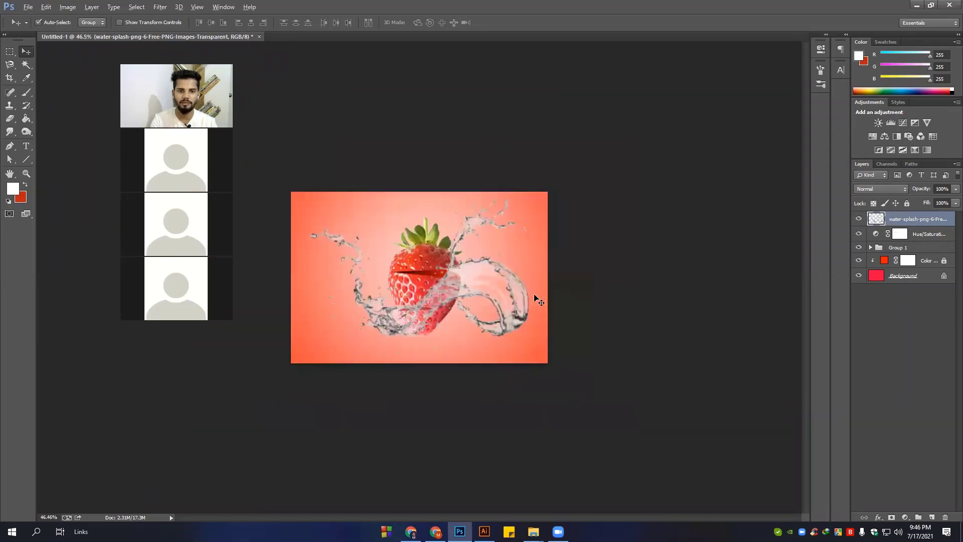
pyautogui.scroll(3, 496, 286)
pyautogui.hotkey('ctrl', 't')
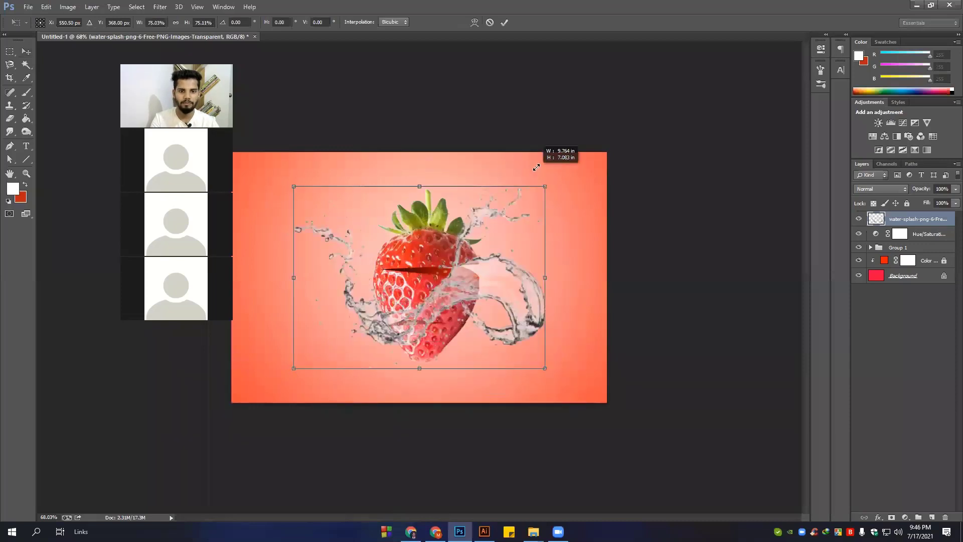
pyautogui.moveTo(579, 160); pyautogui.dragTo(547, 185)
pyautogui.press('Return')
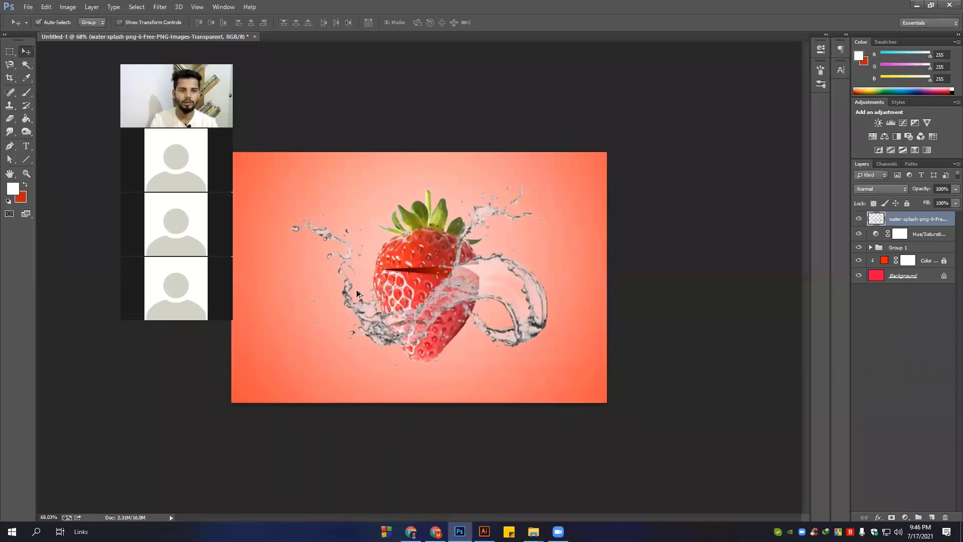
pyautogui.scroll(4, 356, 289)
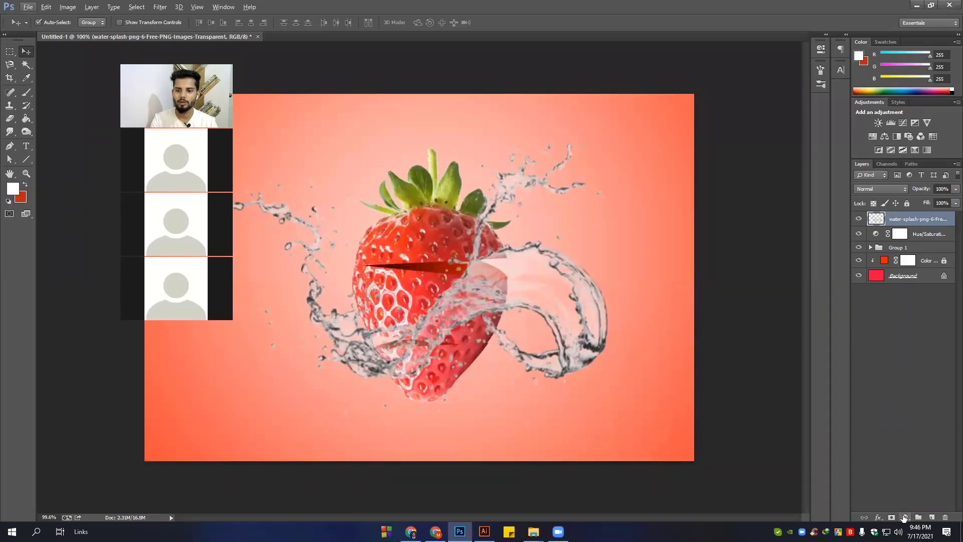
# Add a #ff0000 solid colour fill layer clipped to the water splash layer
pyautogui.click(904, 516)
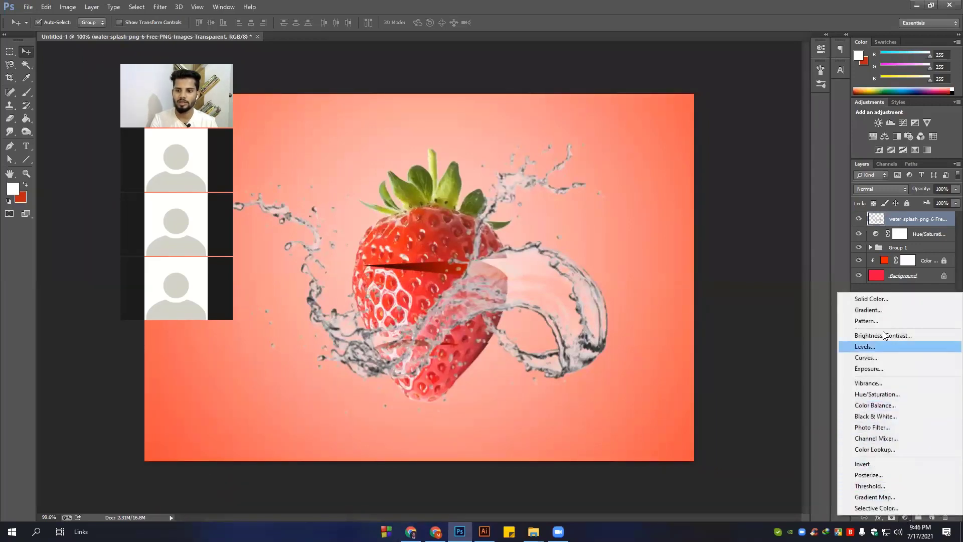
pyautogui.click(857, 299)
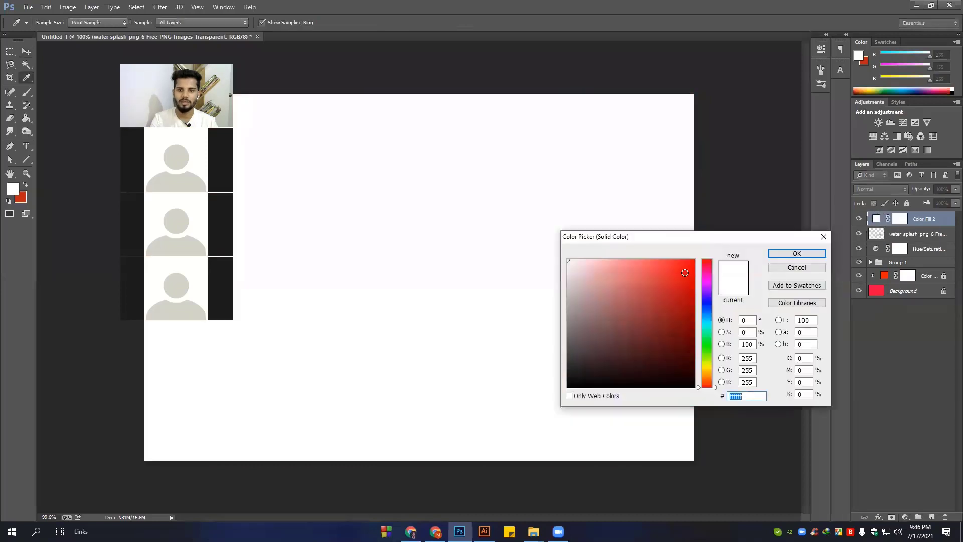
pyautogui.write('ff0000')
pyautogui.press('Return')
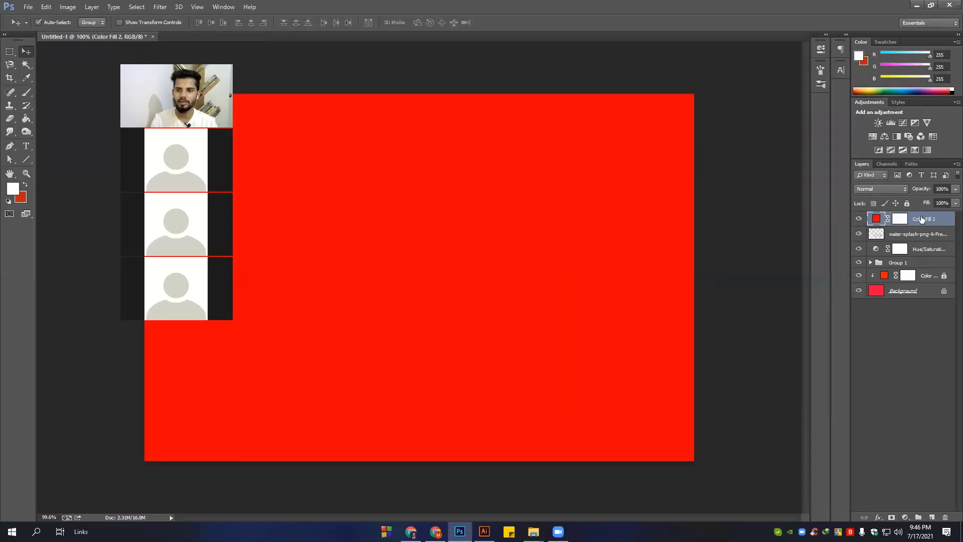
pyautogui.rightClick(920, 217)
pyautogui.click(831, 248)
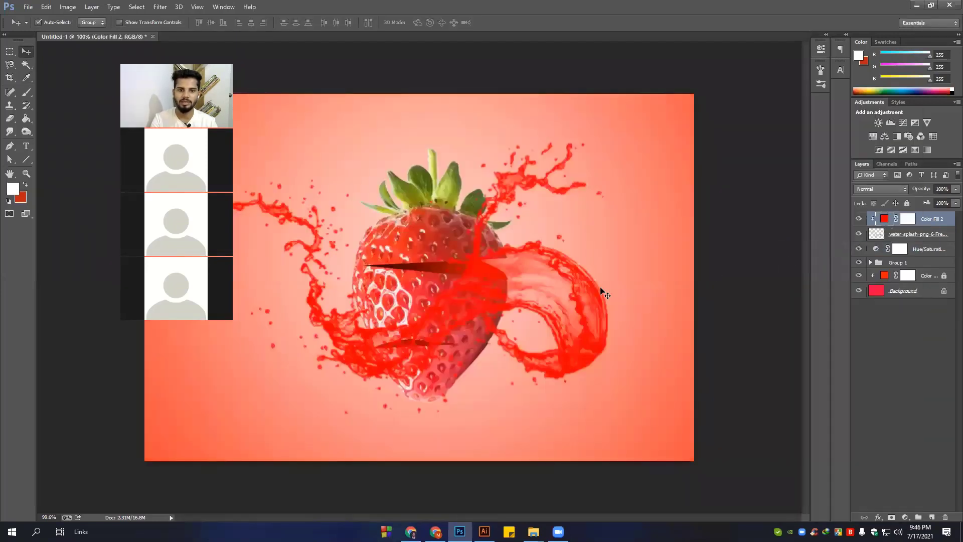
# Try Soft Light blending on the red fill, then return it to Normal
pyautogui.scroll(-2, 552, 290)
pyautogui.click(917, 234)
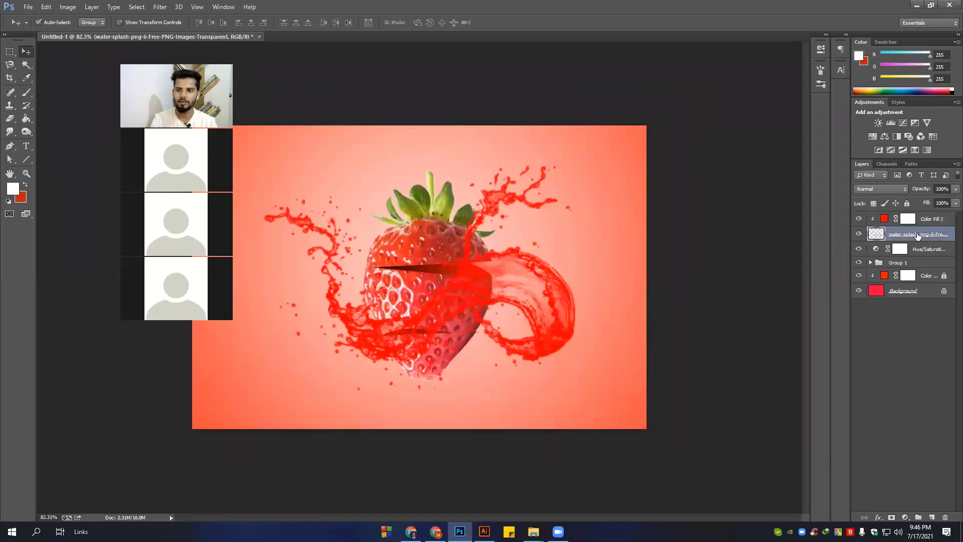
pyautogui.click(908, 219)
pyautogui.click(879, 188)
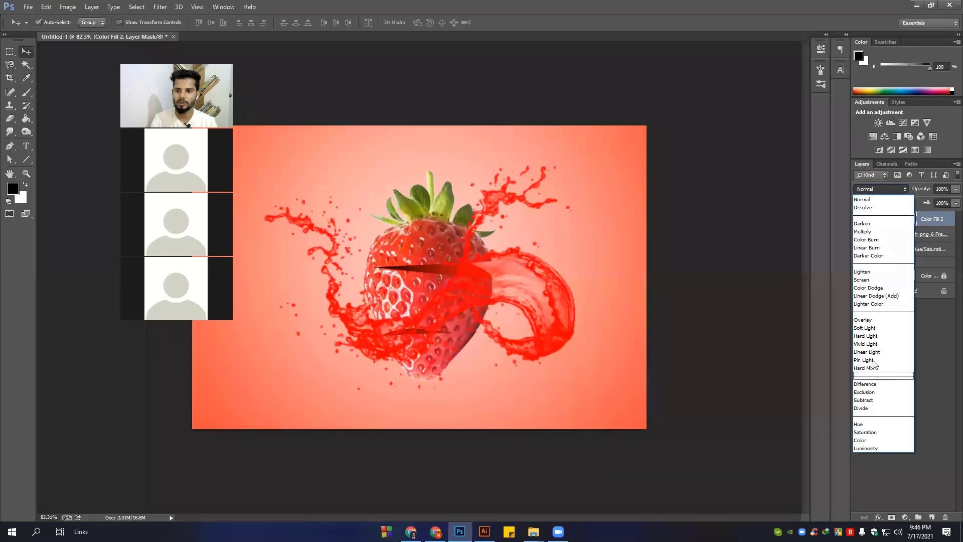
pyautogui.click(873, 328)
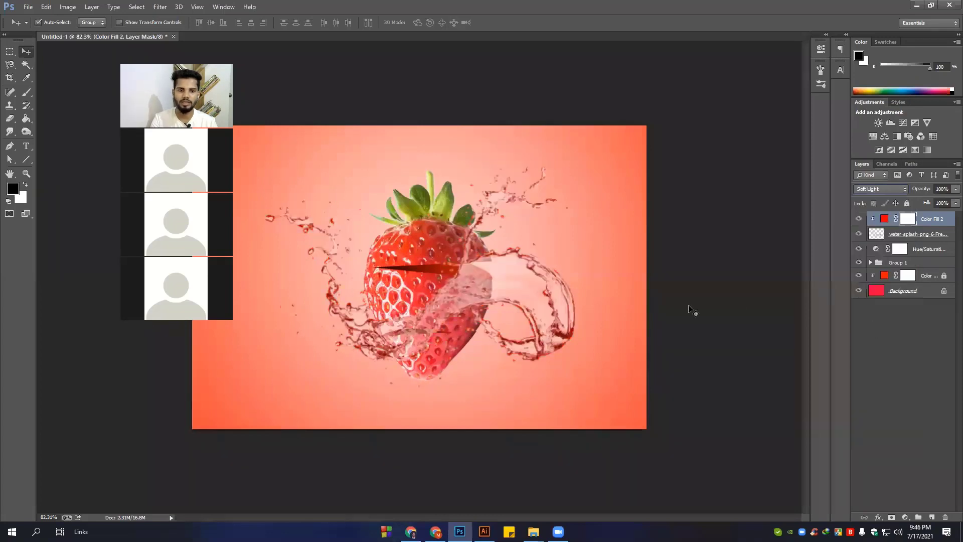
pyautogui.click(888, 193)
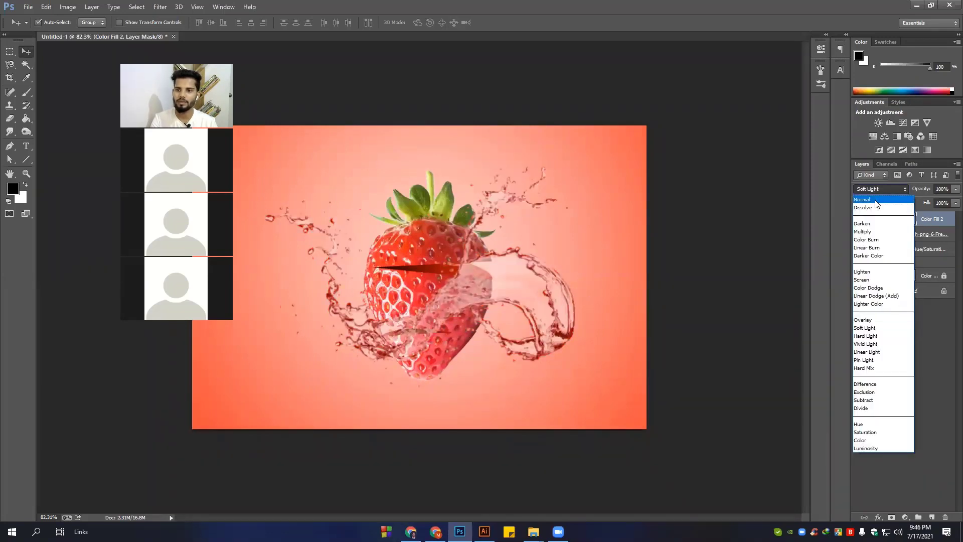
# Set the water splash layer's blend mode to Multiply after trying Soft Light
pyautogui.click(924, 235)
pyautogui.click(880, 189)
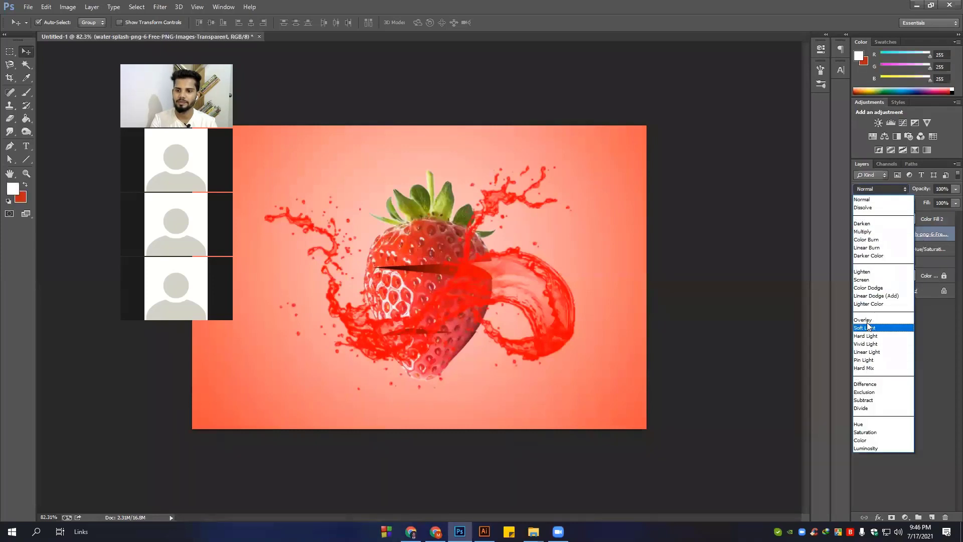
pyautogui.click(867, 328)
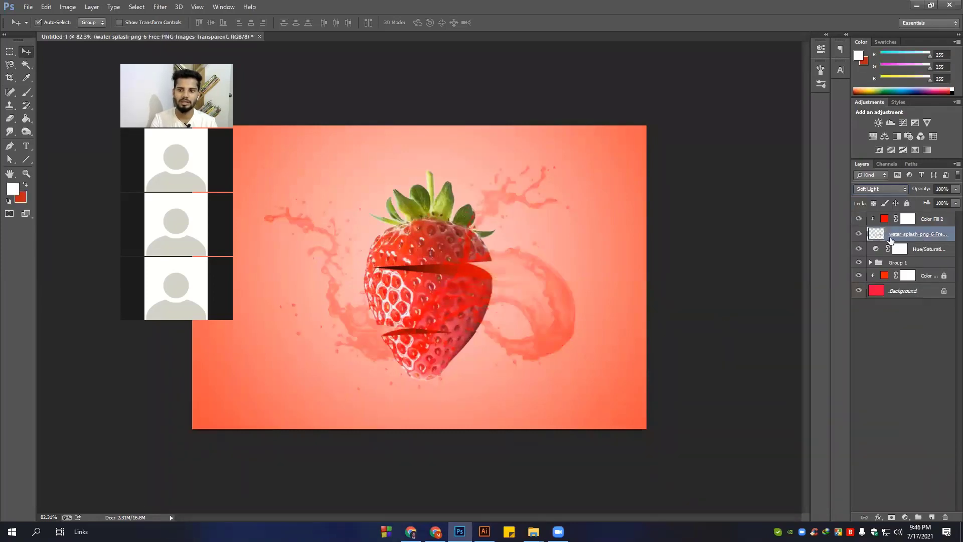
pyautogui.click(877, 190)
pyautogui.click(869, 231)
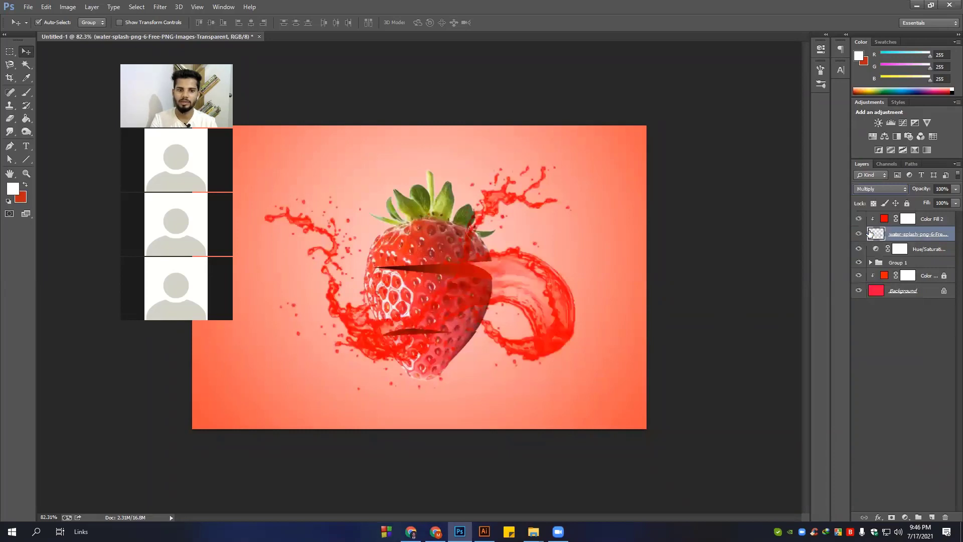
pyautogui.click(923, 225)
pyautogui.click(955, 203)
# Lower the red colour fill's opacity to roughly 55% to lighten the tint
pyautogui.moveTo(937, 200); pyautogui.dragTo(929, 200)
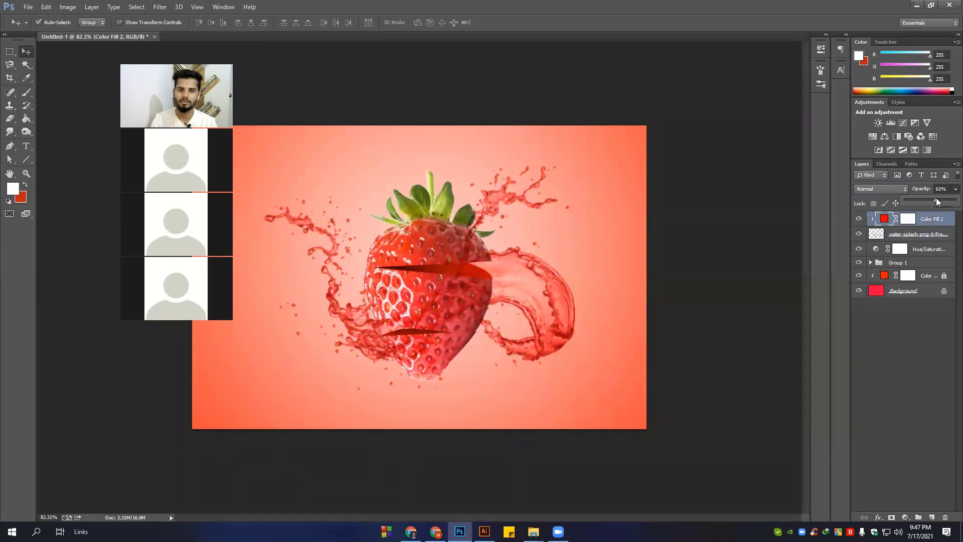
pyautogui.moveTo(933, 202); pyautogui.dragTo(932, 203)
pyautogui.click(754, 276)
pyautogui.scroll(-2, 682, 296)
pyautogui.scroll(3, 448, 285)
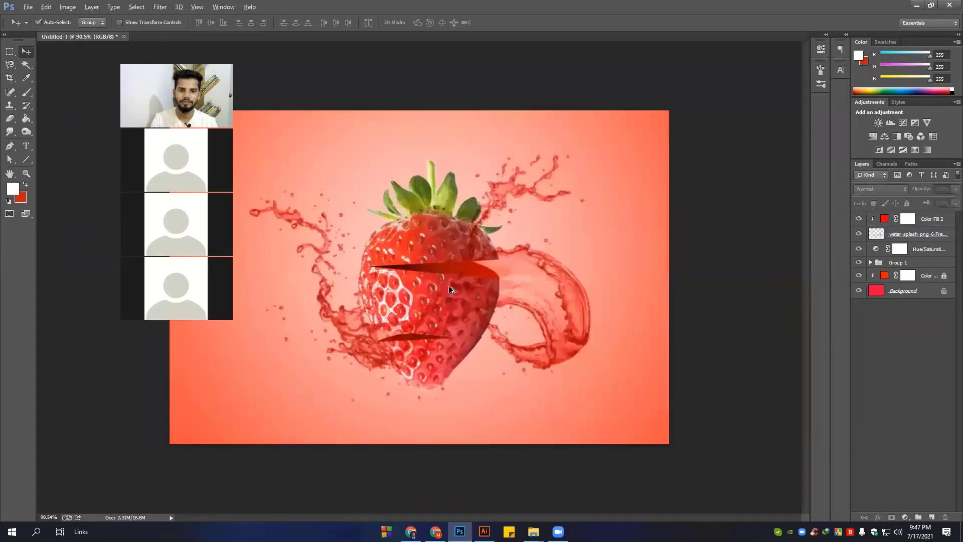
# Select the Hue/Saturation layer's mask, then the strawberry group, Group 1
pyautogui.click(909, 250)
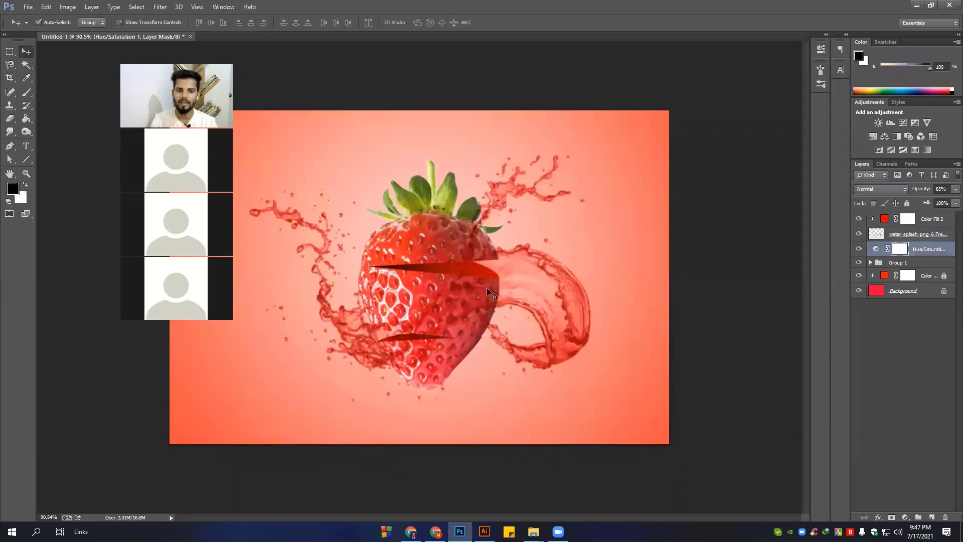
pyautogui.scroll(-2, 493, 294)
pyautogui.scroll(2, 504, 293)
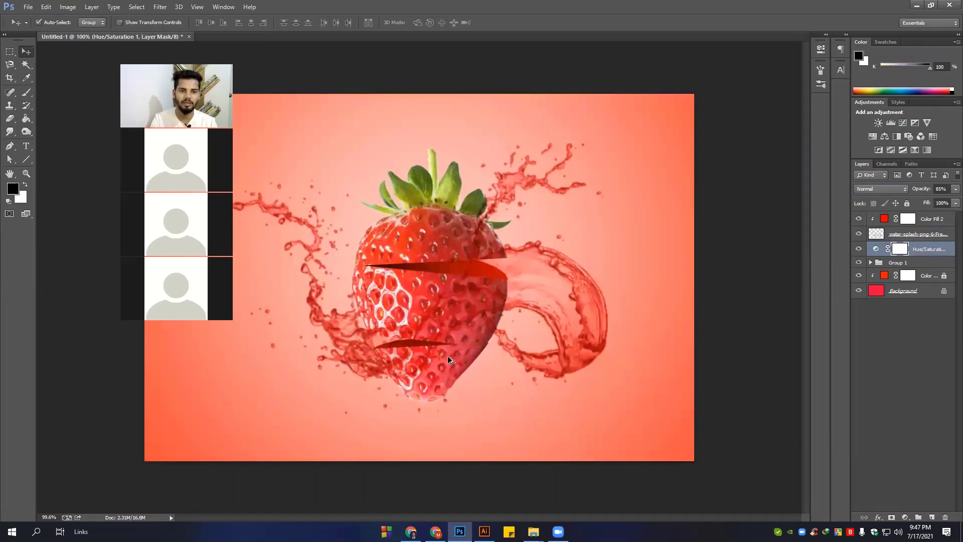
pyautogui.scroll(-2, 447, 357)
pyautogui.scroll(1, 424, 339)
pyautogui.scroll(1, 424, 339)
pyautogui.click(561, 280)
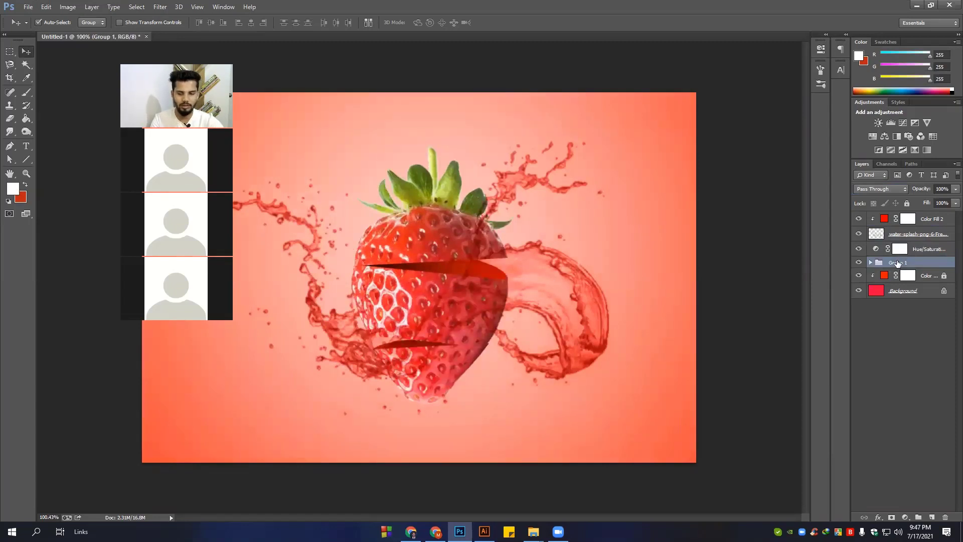
pyautogui.hotkey('ctrl', 'j')
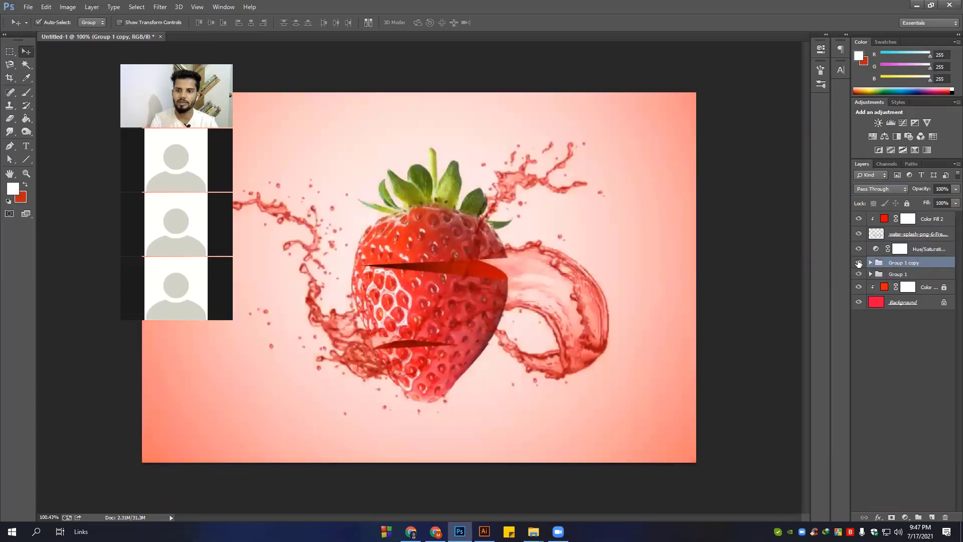
pyautogui.click(858, 262)
pyautogui.click(858, 263)
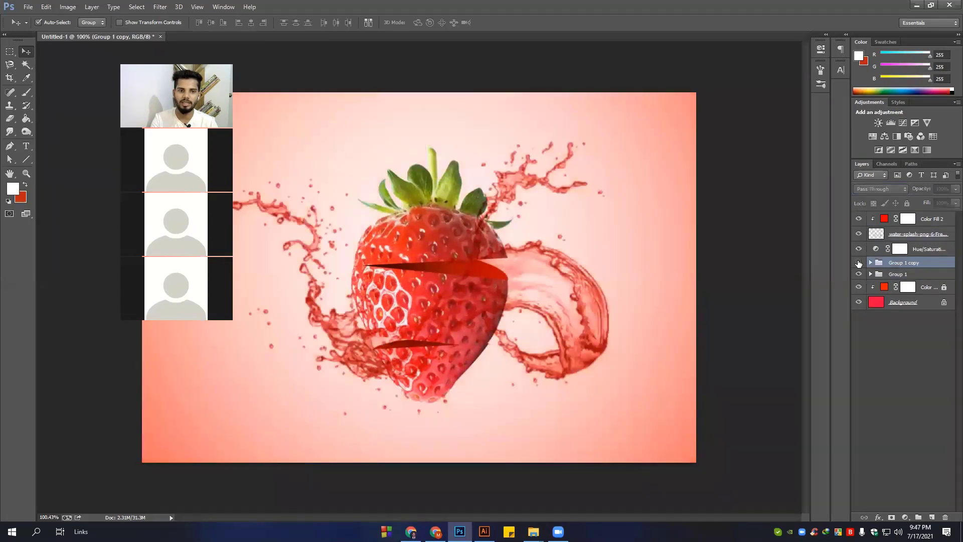
pyautogui.click(858, 262)
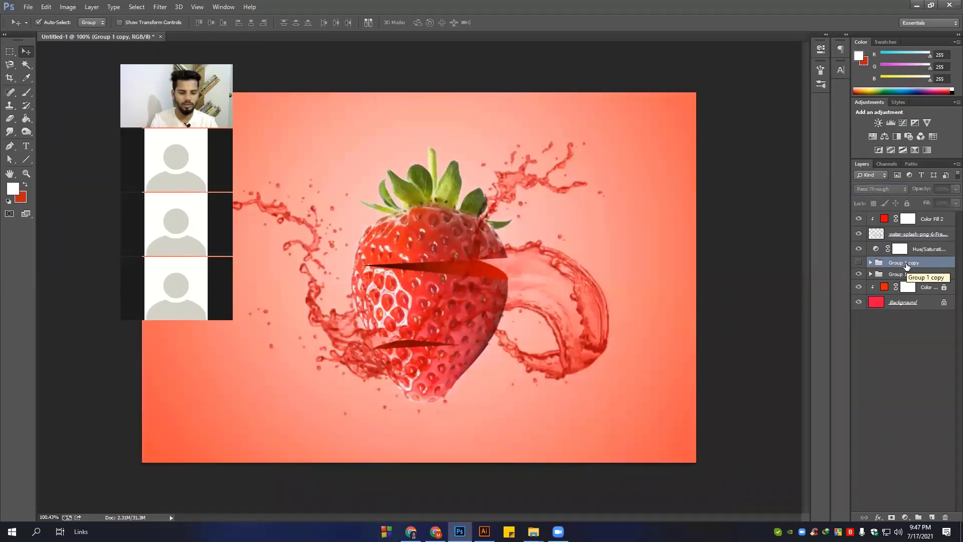
pyautogui.click(857, 262)
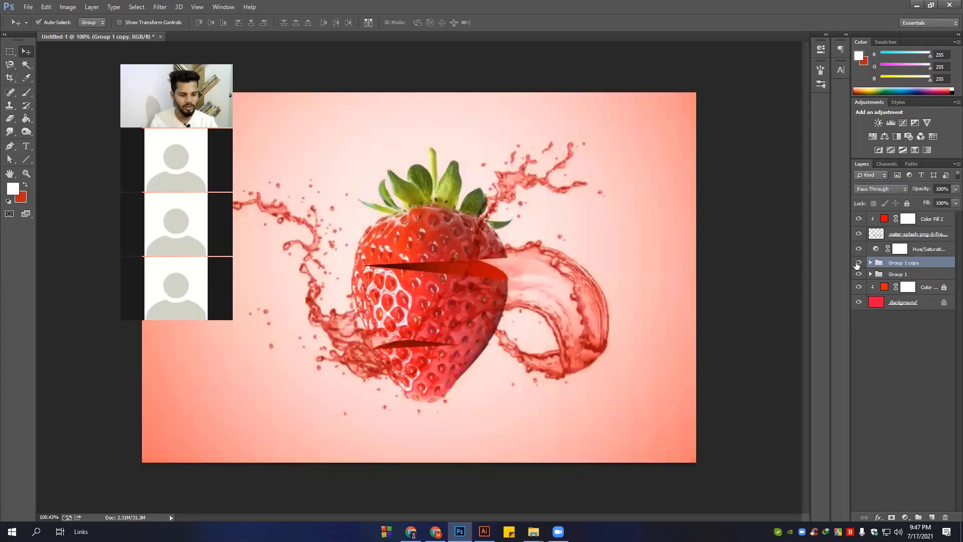
pyautogui.hotkey('ctrl', 'e')
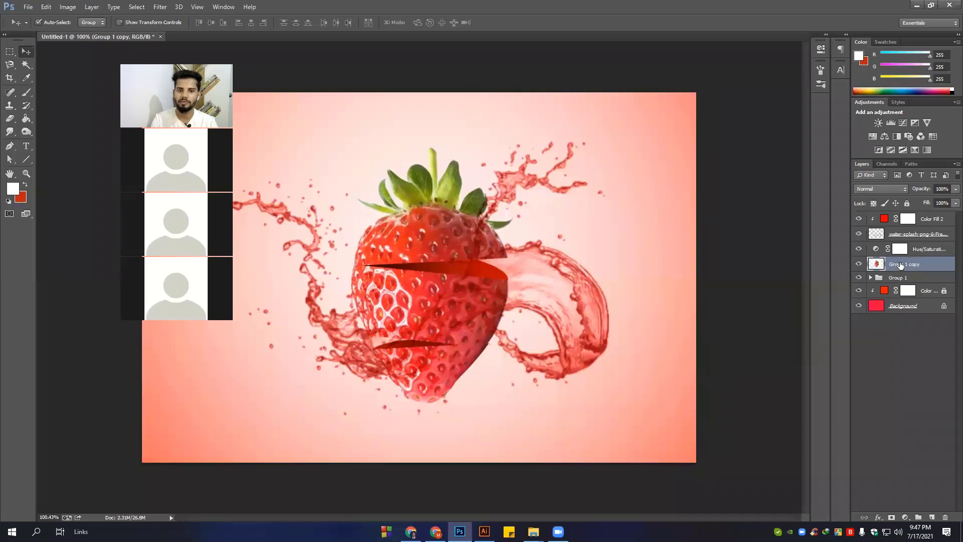
pyautogui.moveTo(900, 265)
pyautogui.mouseDown()
pyautogui.moveTo(895, 208)
pyautogui.moveTo(893, 233)
pyautogui.mouseUp()
pyautogui.moveTo(895, 266); pyautogui.dragTo(882, 245)
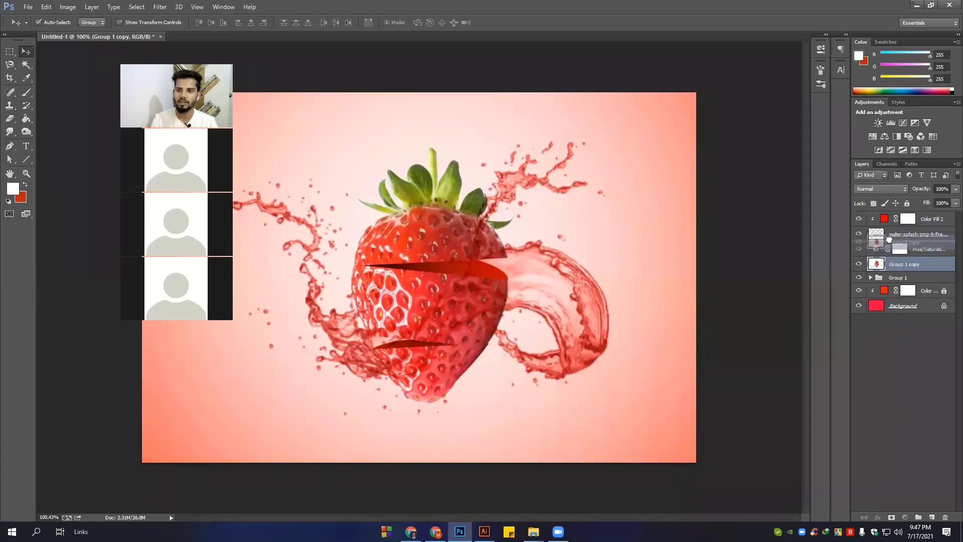
pyautogui.hotkey('ctrl', '-')
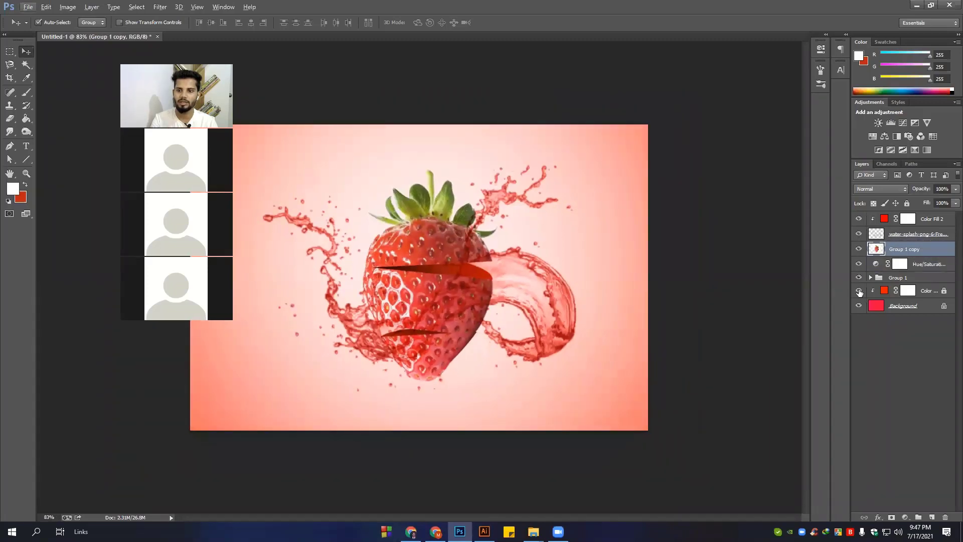
pyautogui.click(858, 249)
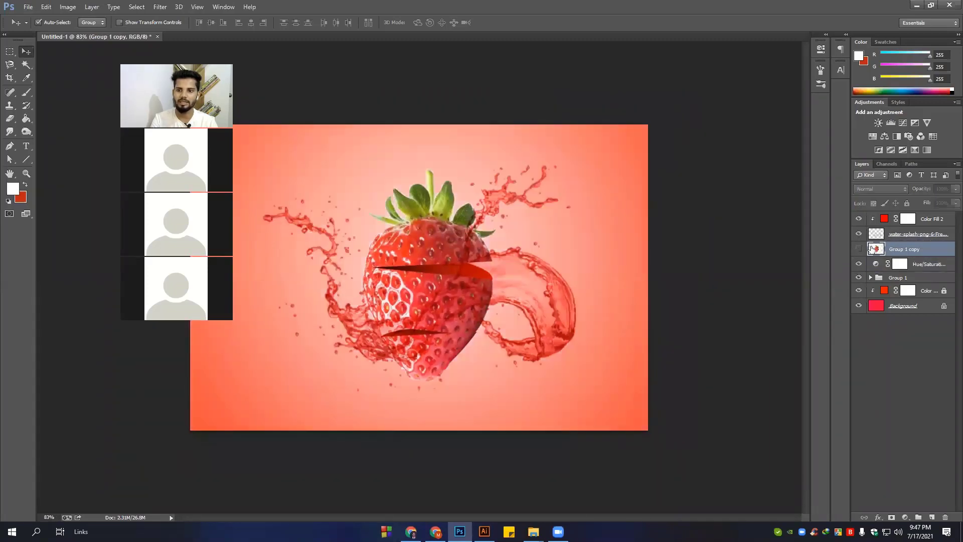
pyautogui.keyDown('ctrl'); pyautogui.click(875, 250); pyautogui.keyUp('ctrl')
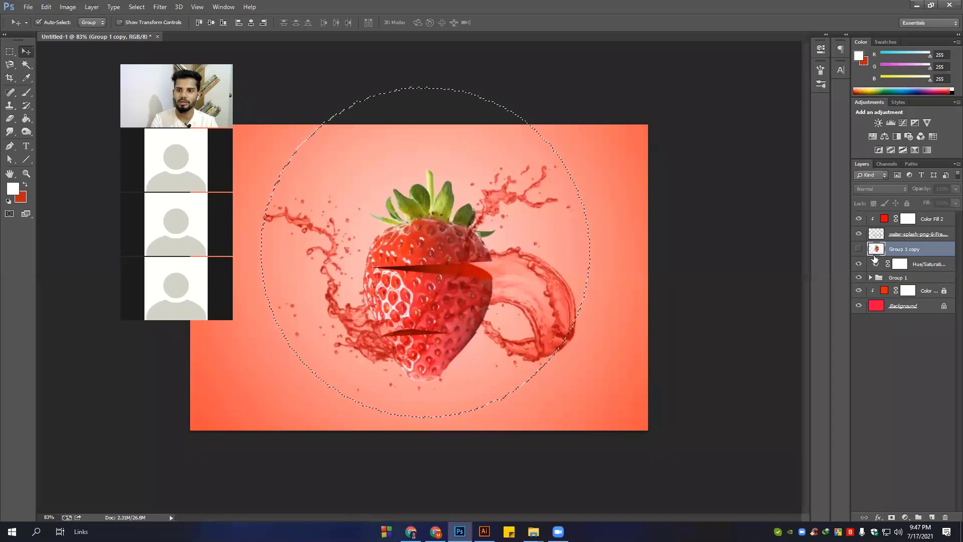
pyautogui.scroll(-3, 594, 258)
pyautogui.scroll(4, 594, 258)
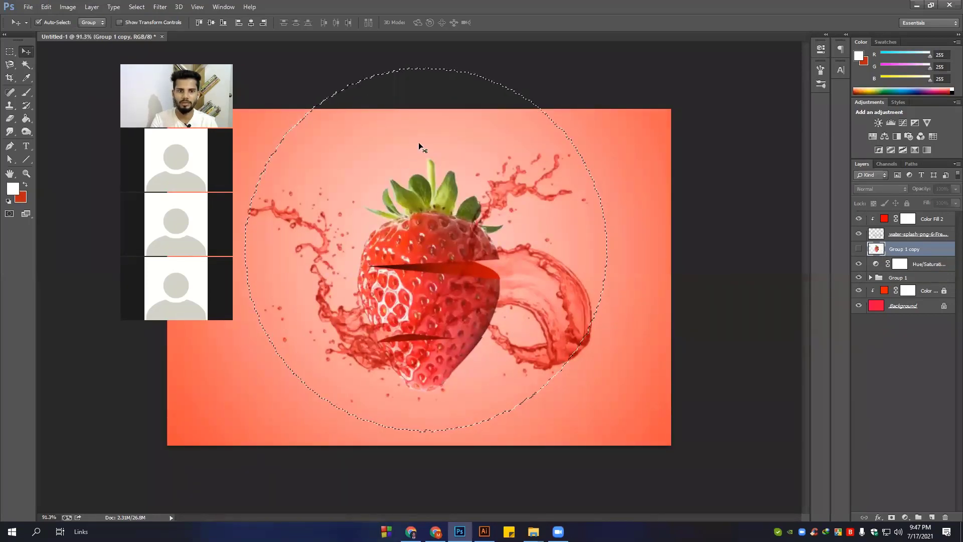
pyautogui.click(506, 129)
pyautogui.click(484, 200)
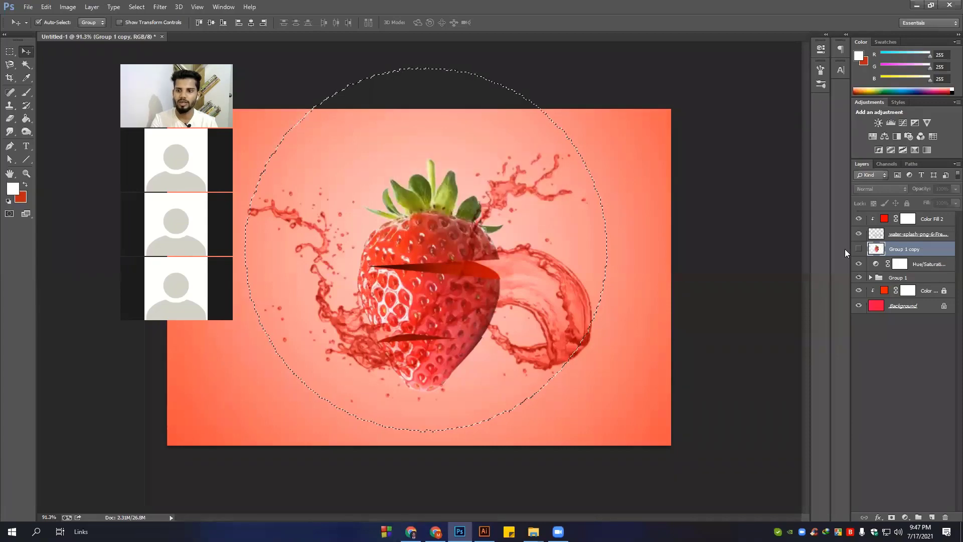
pyautogui.click(857, 249)
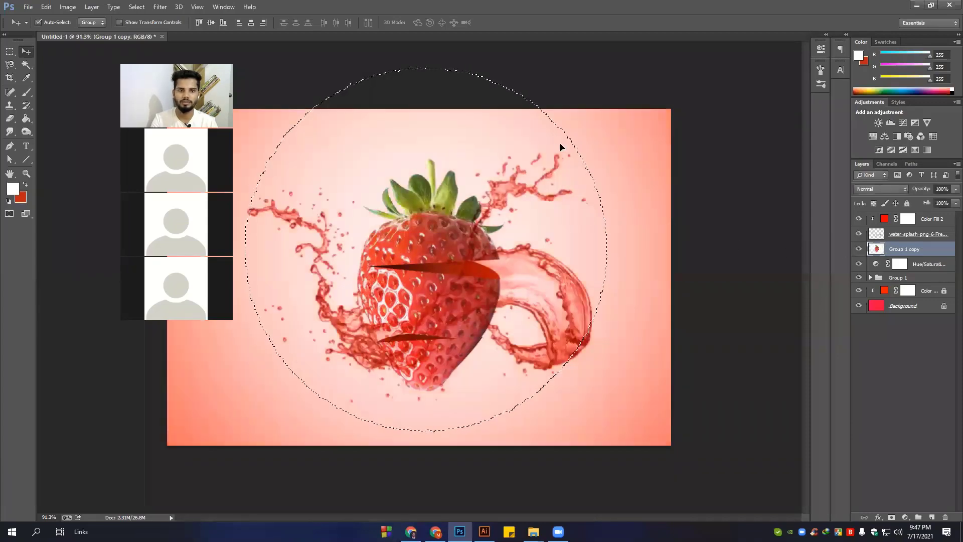
pyautogui.moveTo(453, 145)
pyautogui.mouseDown()
pyautogui.moveTo(560, 146)
pyautogui.moveTo(629, 198)
pyautogui.mouseUp()
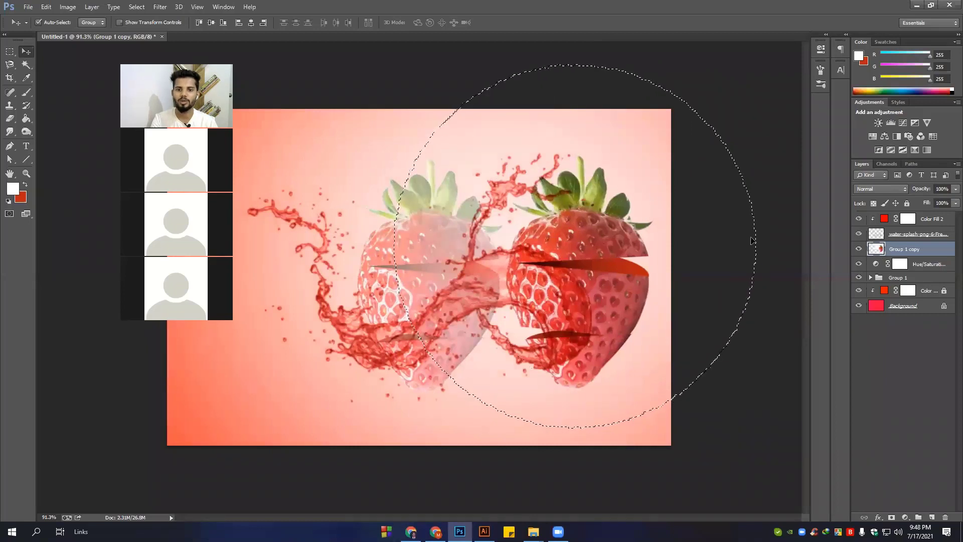
pyautogui.hotkey('ctrl', 'z')
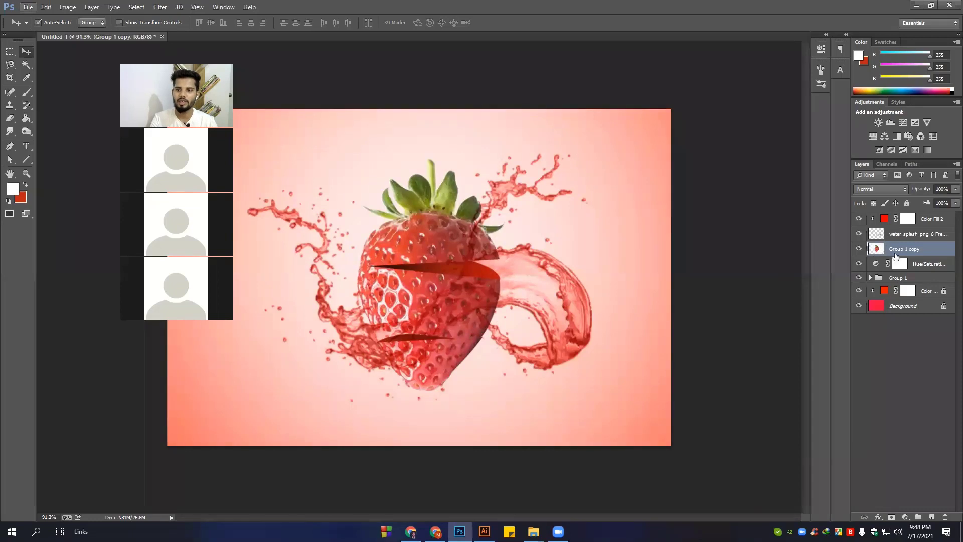
# Delete the strawberry copy layer and hide the splash, now placed beneath the strawberry group
pyautogui.press('Delete')
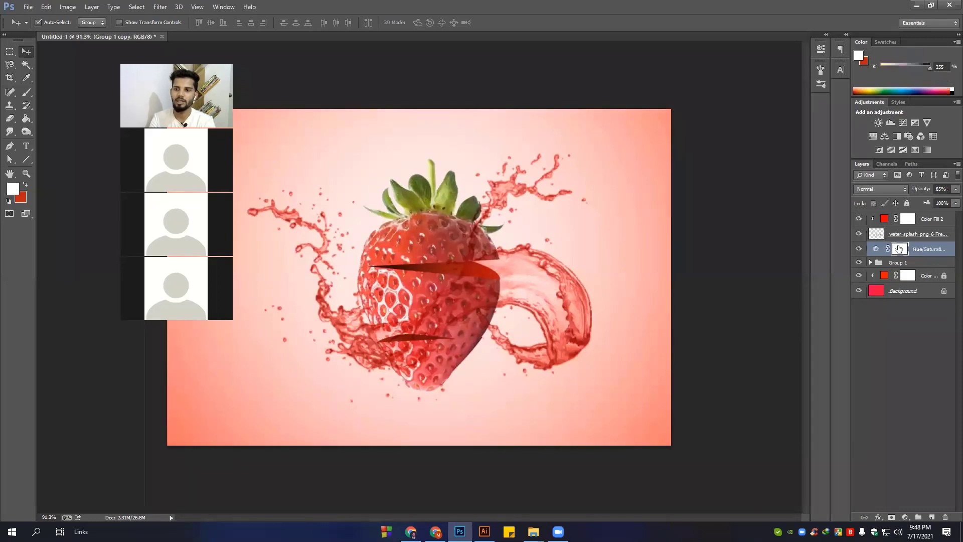
pyautogui.click(898, 234)
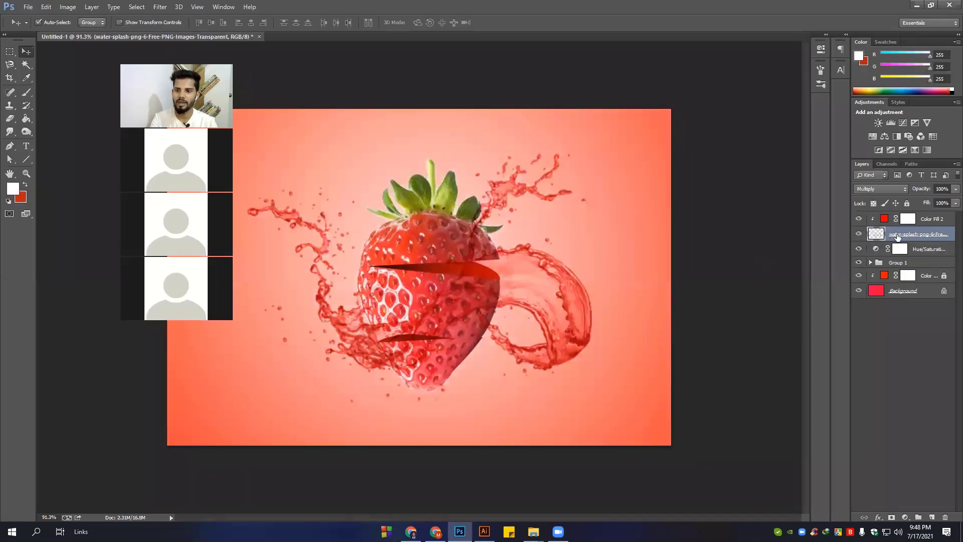
pyautogui.moveTo(895, 236)
pyautogui.mouseDown()
pyautogui.moveTo(895, 278)
pyautogui.moveTo(907, 259)
pyautogui.mouseUp()
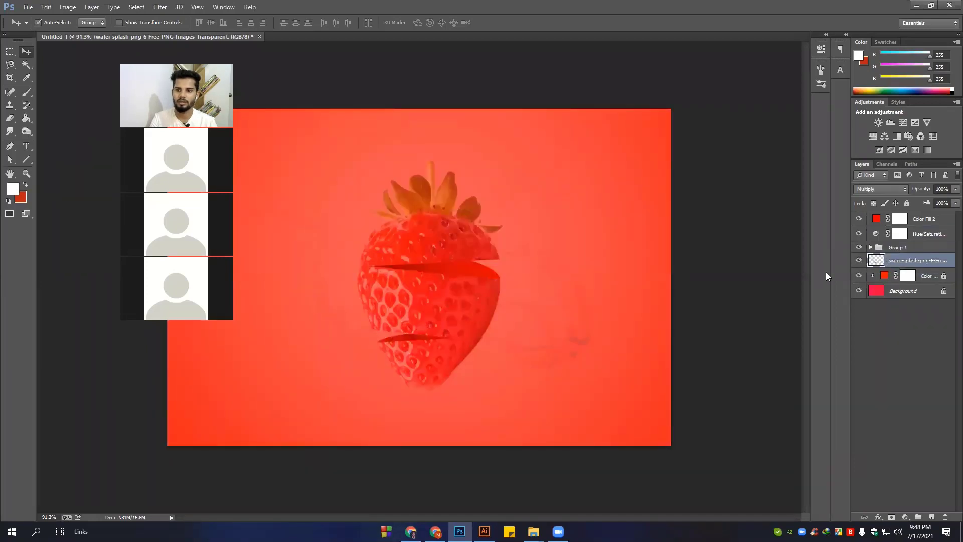
pyautogui.moveTo(902, 260); pyautogui.dragTo(898, 230)
pyautogui.click(858, 234)
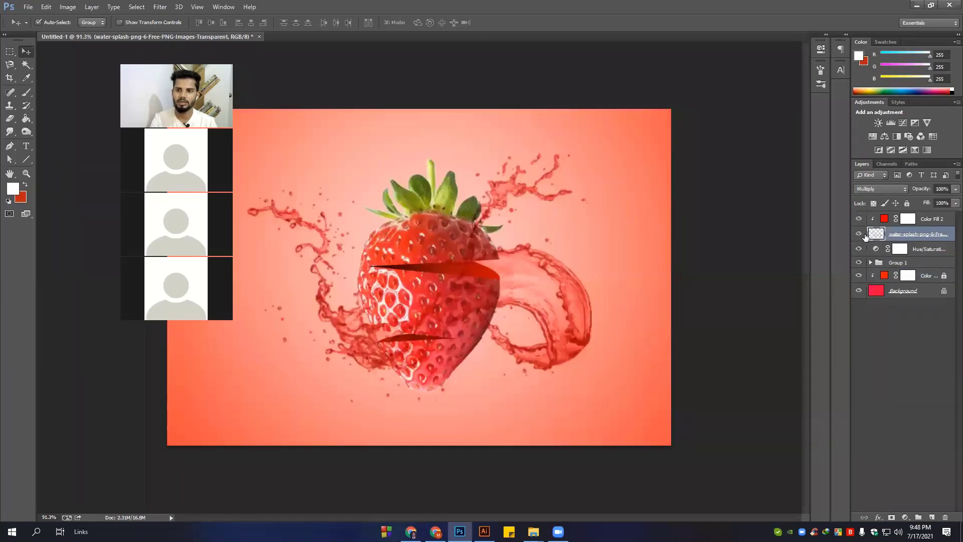
# Group the colour fill and splash layers as Group 2, placed below Group 1
pyautogui.keyDown('shift'); pyautogui.click(925, 221); pyautogui.keyUp('shift')
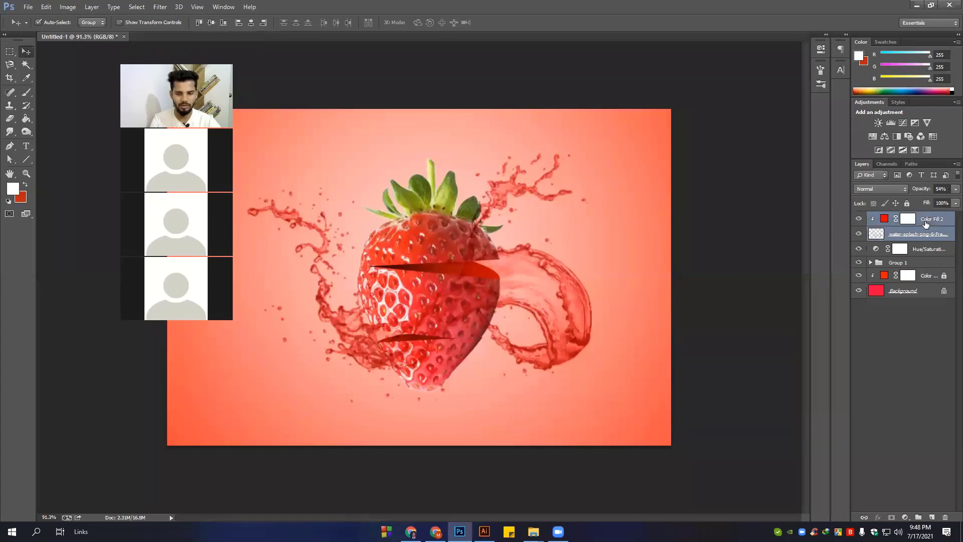
pyautogui.hotkey('ctrl', 'g')
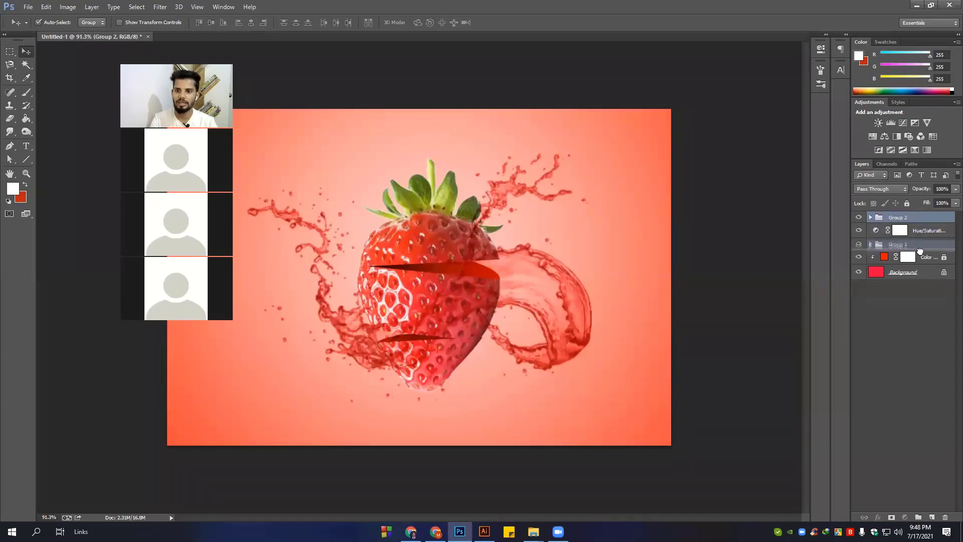
pyautogui.moveTo(924, 225); pyautogui.dragTo(921, 250)
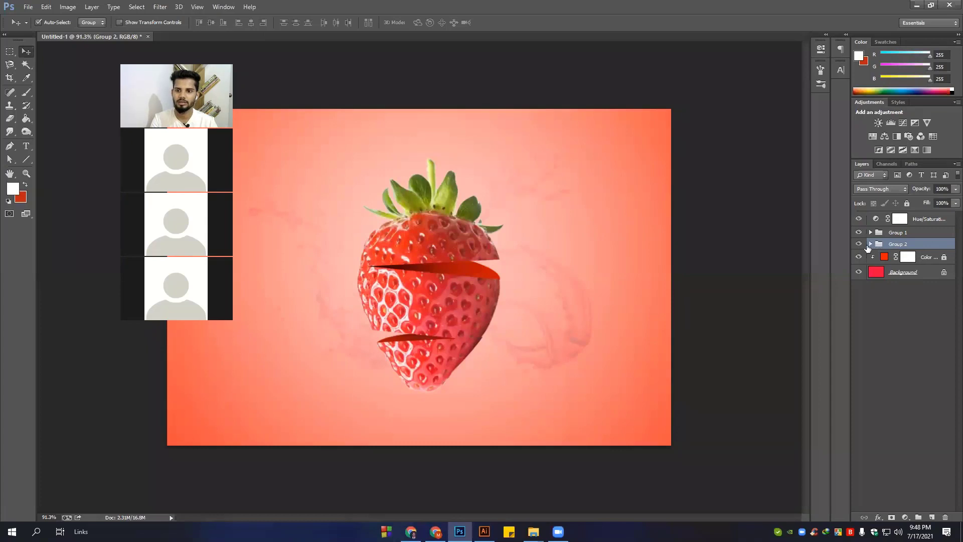
pyautogui.click(858, 245)
pyautogui.click(859, 245)
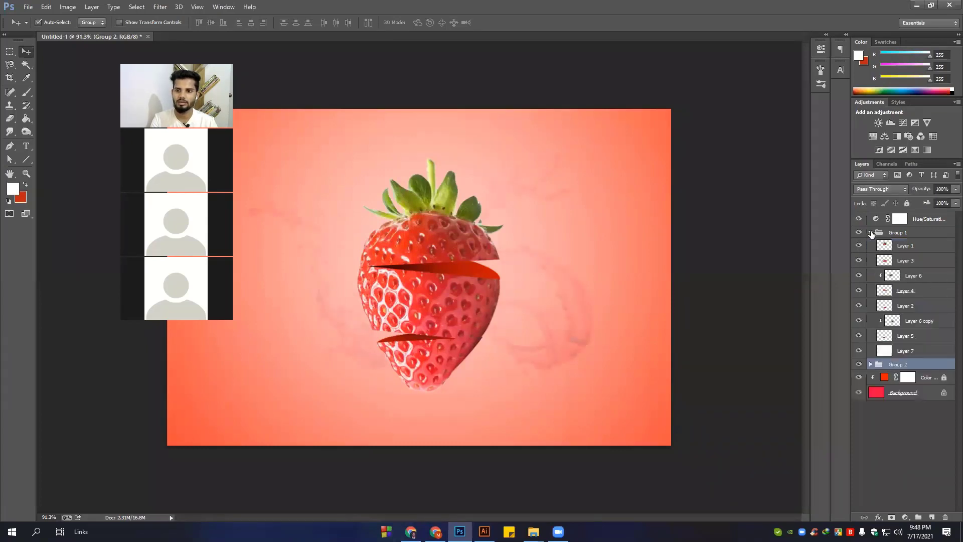
# Inspect Group 2's layers, toggling the red tint to compare, then delete Group 2
pyautogui.click(870, 364)
pyautogui.click(858, 379)
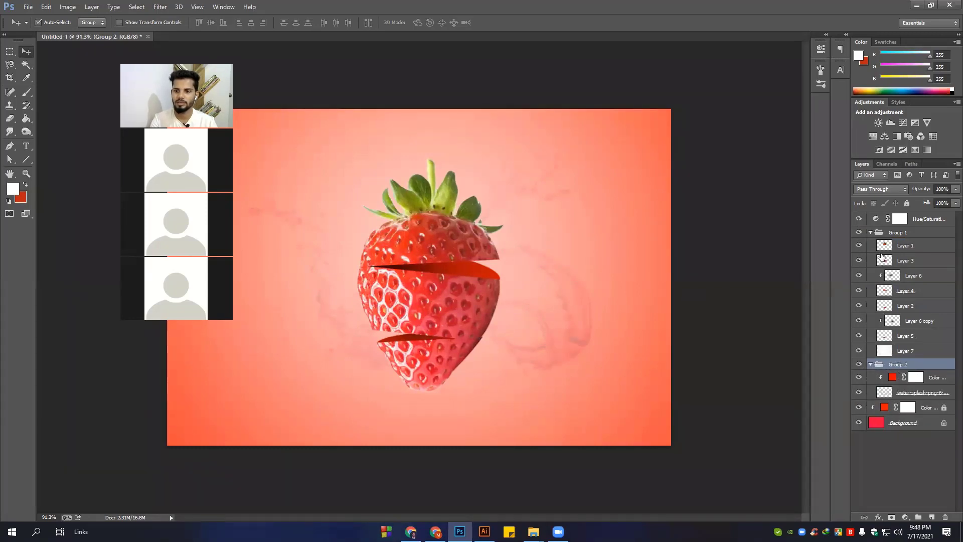
pyautogui.click(863, 249)
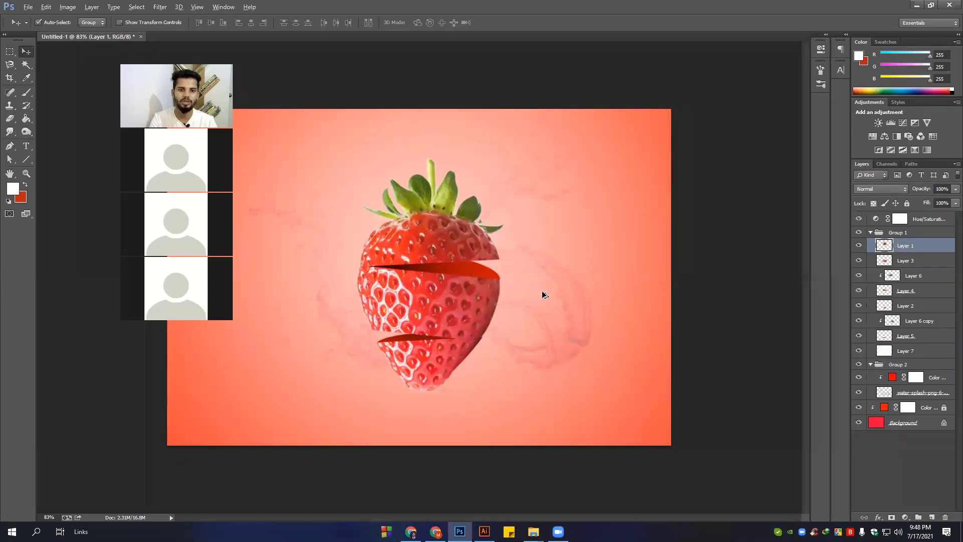
pyautogui.scroll(-4, 542, 291)
pyautogui.click(869, 364)
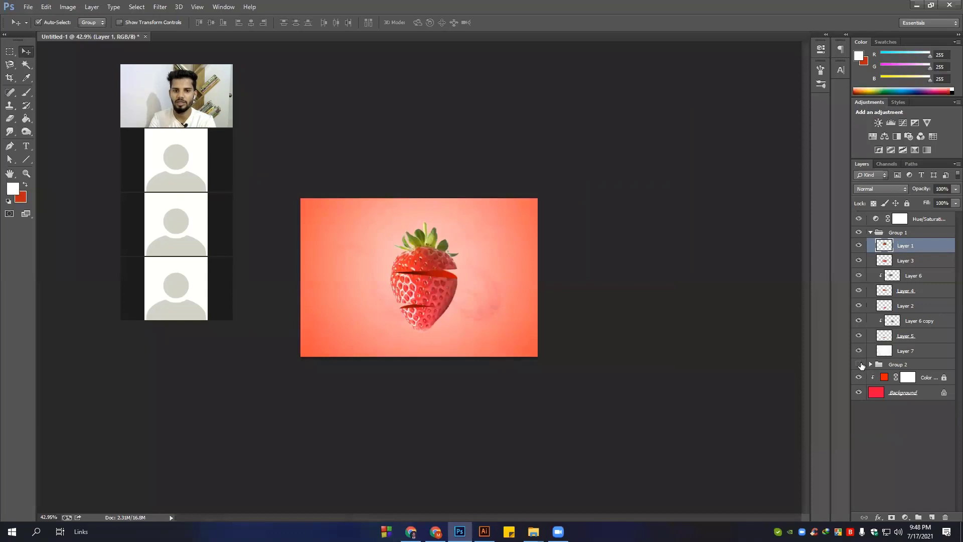
pyautogui.click(878, 365)
pyautogui.press('Delete')
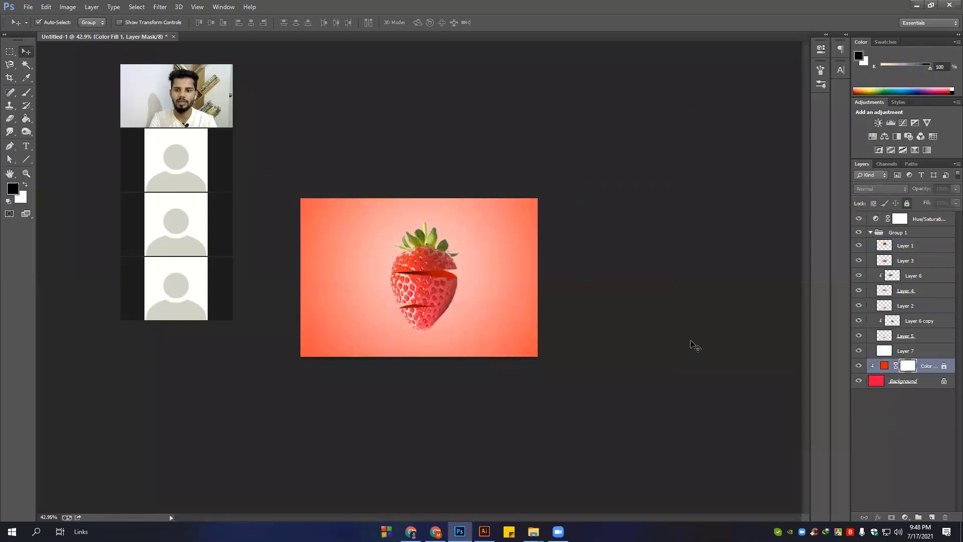
# Show Group 2 again, move it above the strawberry group, and select its splash layer
pyautogui.scroll(2, 460, 307)
pyautogui.scroll(3, 460, 307)
pyautogui.scroll(1, 461, 308)
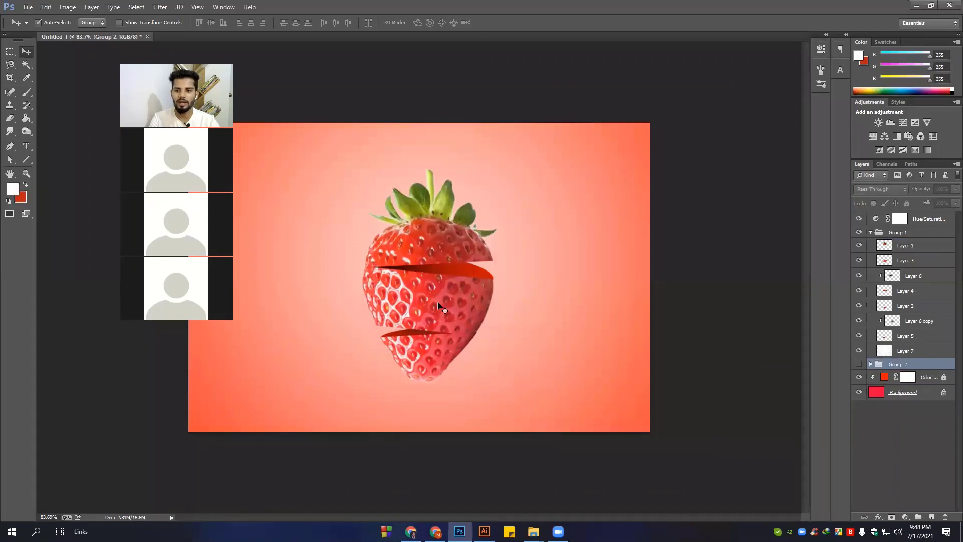
pyautogui.click(858, 364)
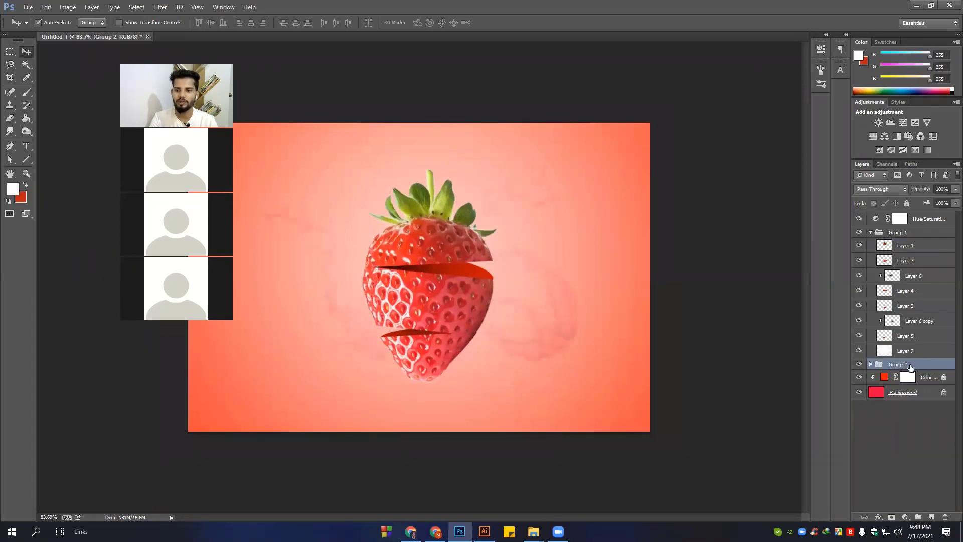
pyautogui.moveTo(905, 326); pyautogui.dragTo(897, 235)
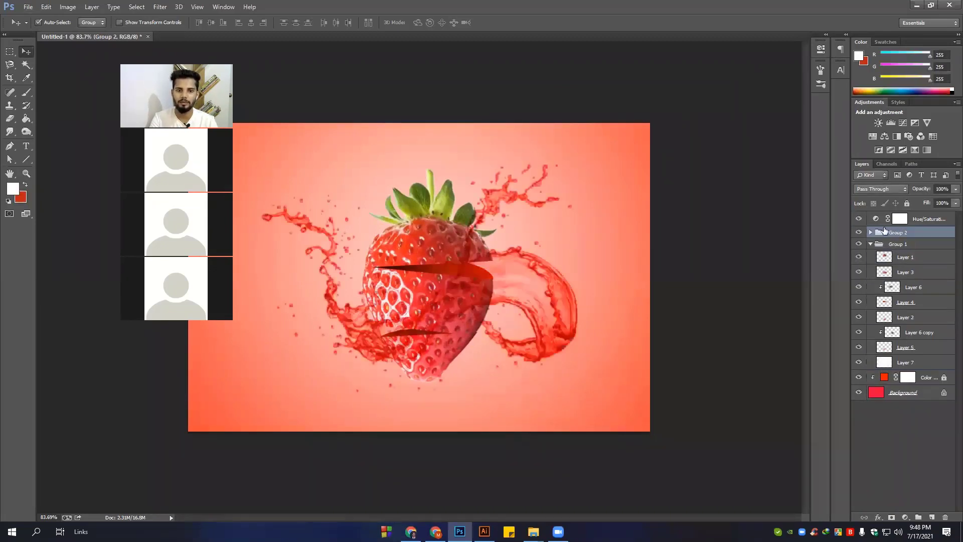
pyautogui.press('alt')
pyautogui.scroll(3, 371, 284)
pyautogui.click(870, 233)
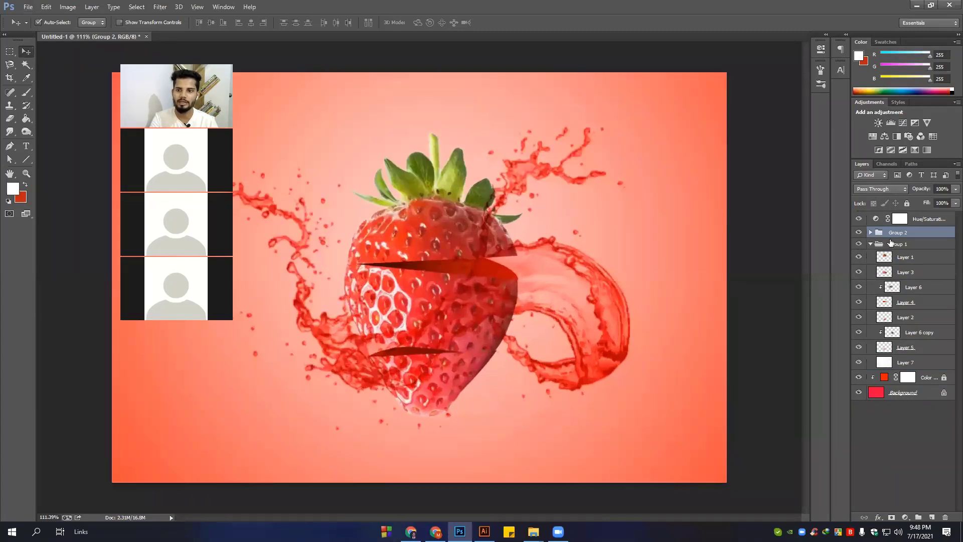
pyautogui.click(922, 260)
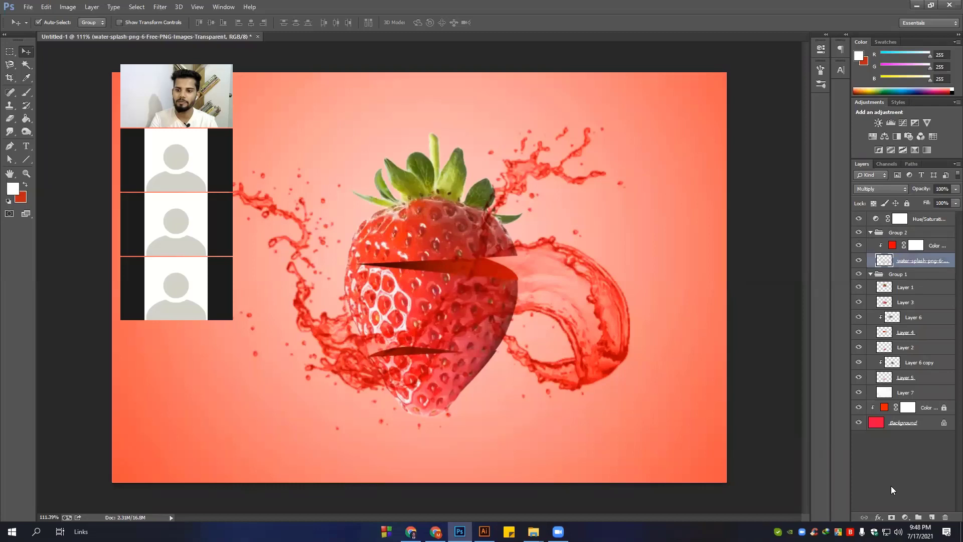
# Mask the water splash, painting it out over the strawberry's lower half and left side
pyautogui.click(891, 517)
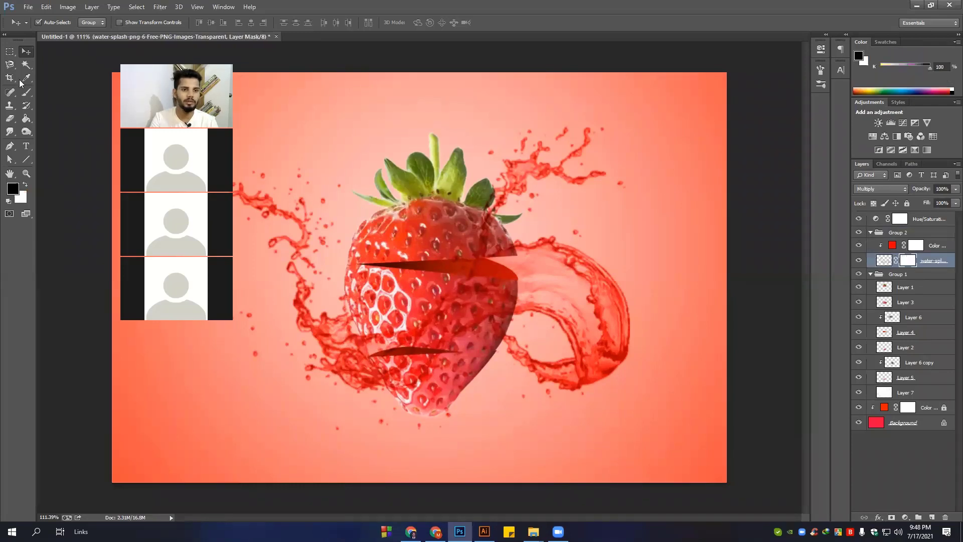
pyautogui.press('b')
pyautogui.scroll(-3, 421, 275)
pyautogui.scroll(2, 421, 276)
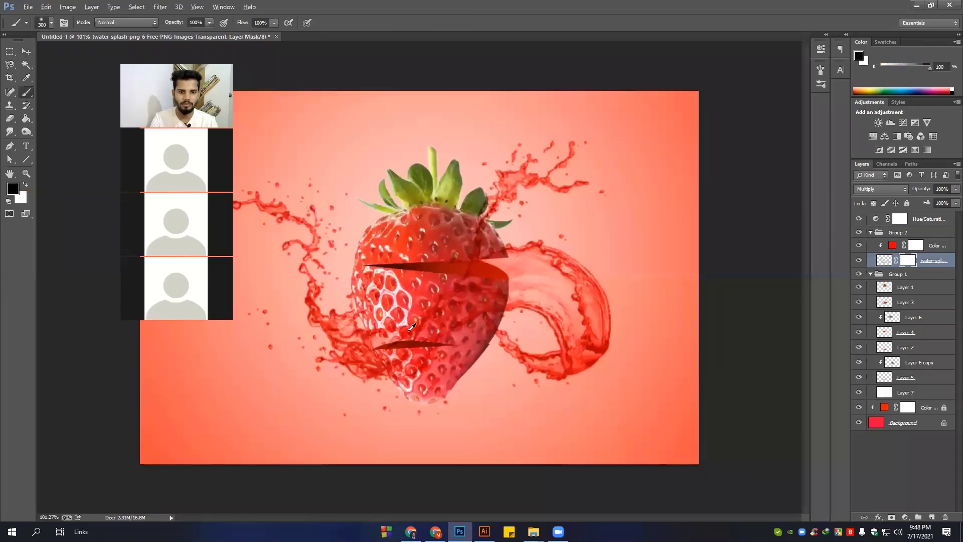
pyautogui.press('[')
pyautogui.press('[')
pyautogui.press('[')
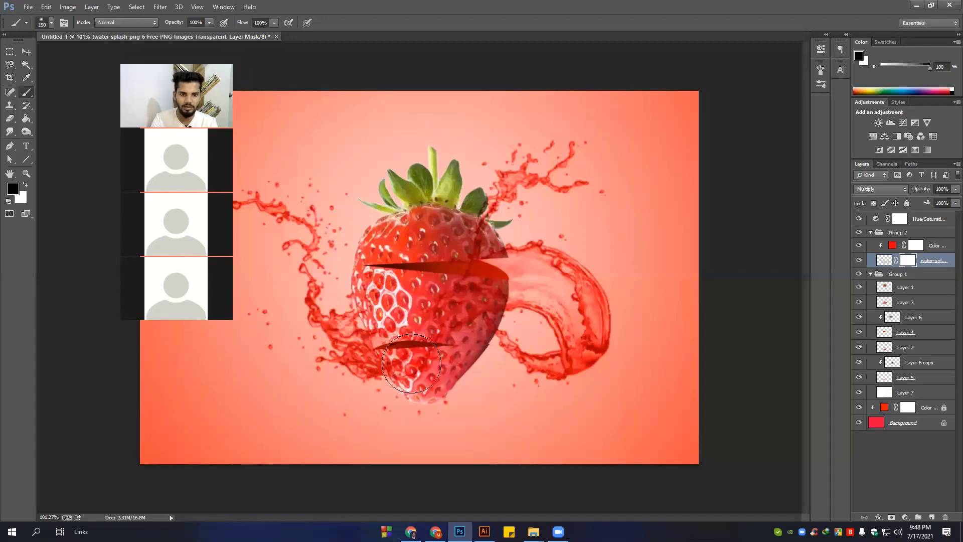
pyautogui.moveTo(423, 331)
pyautogui.mouseDown()
pyautogui.moveTo(396, 309)
pyautogui.moveTo(404, 326)
pyautogui.moveTo(371, 311)
pyautogui.mouseUp()
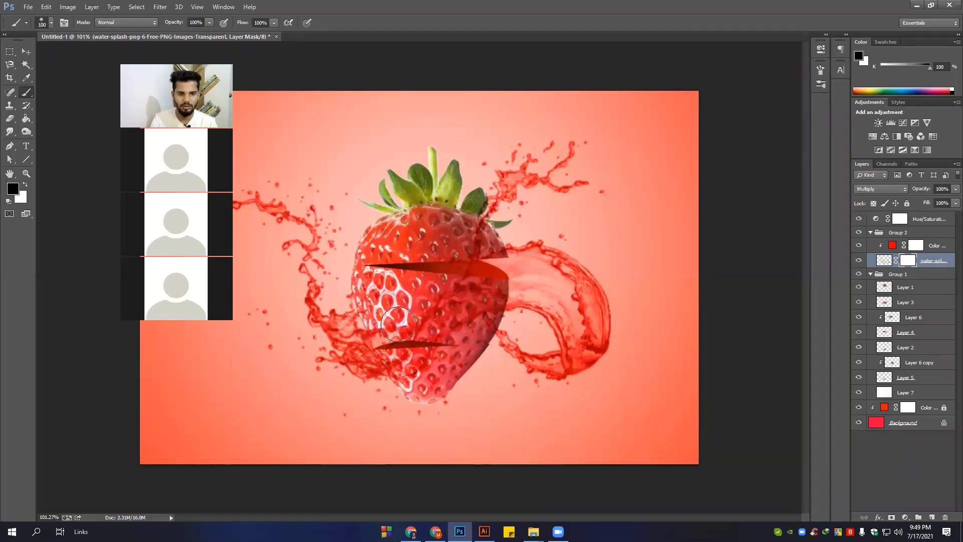
pyautogui.press('[')
pyautogui.press('[')
pyautogui.press('[')
pyautogui.moveTo(414, 356)
pyautogui.mouseDown()
pyautogui.moveTo(471, 304)
pyautogui.moveTo(476, 314)
pyautogui.moveTo(380, 314)
pyautogui.mouseUp()
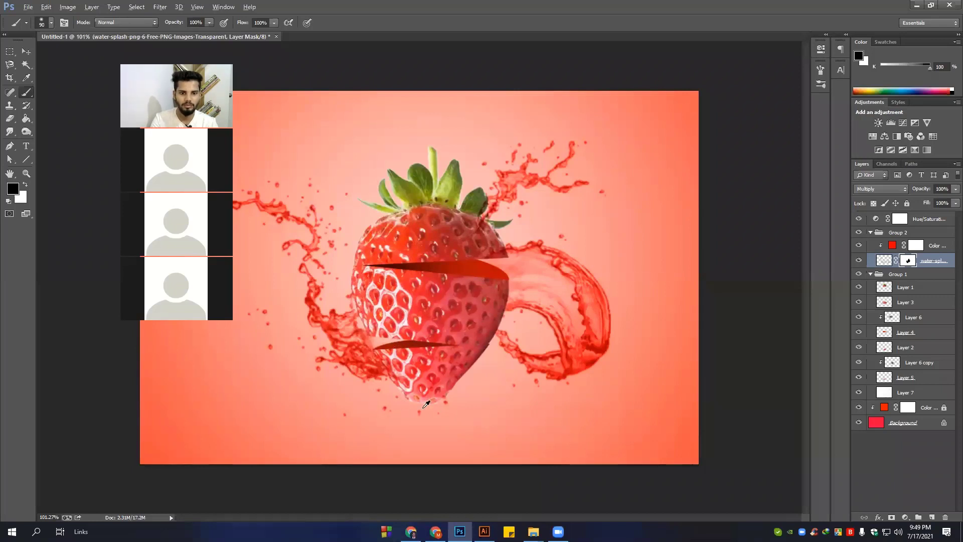
pyautogui.scroll(-3, 424, 401)
pyautogui.scroll(3, 420, 319)
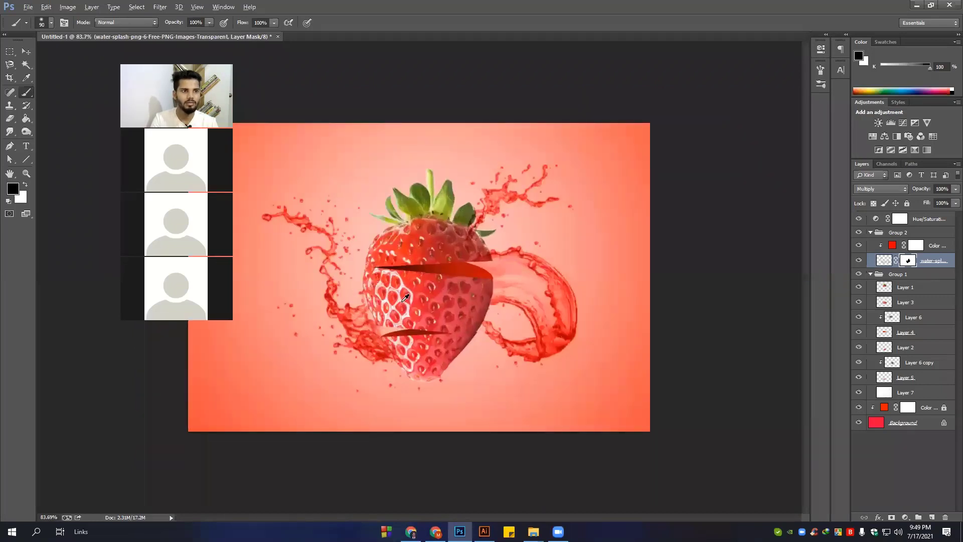
# Set the red colour fill layer's opacity to 38%
pyautogui.press('v')
pyautogui.click(892, 245)
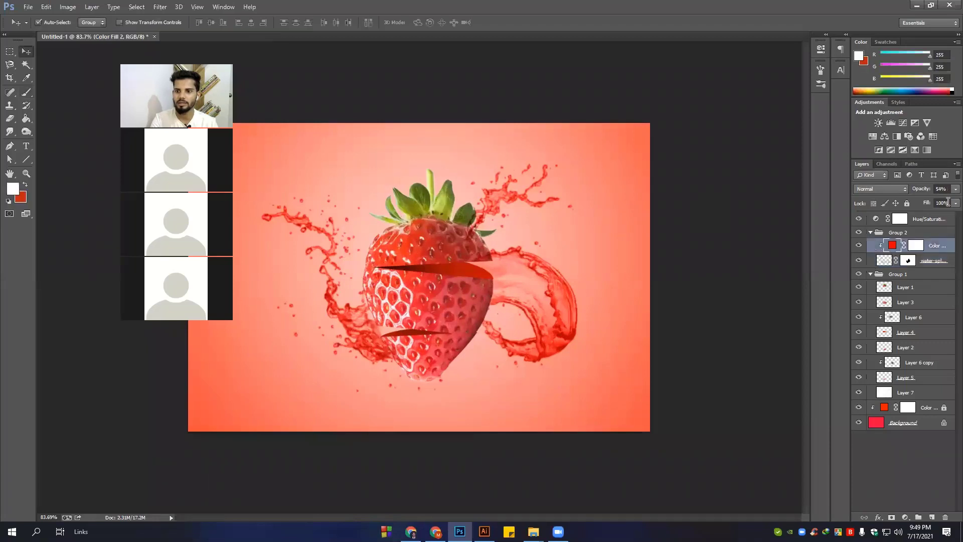
pyautogui.click(955, 189)
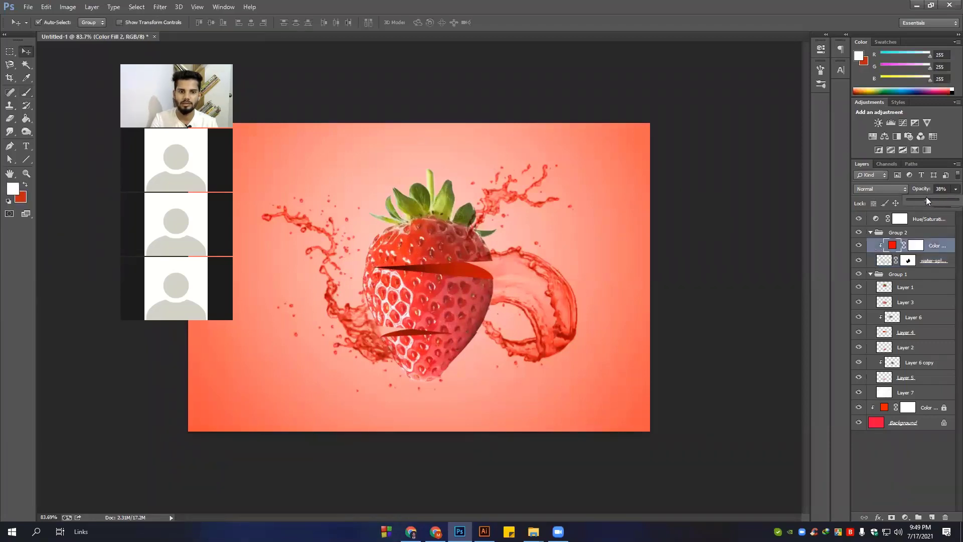
pyautogui.click(698, 253)
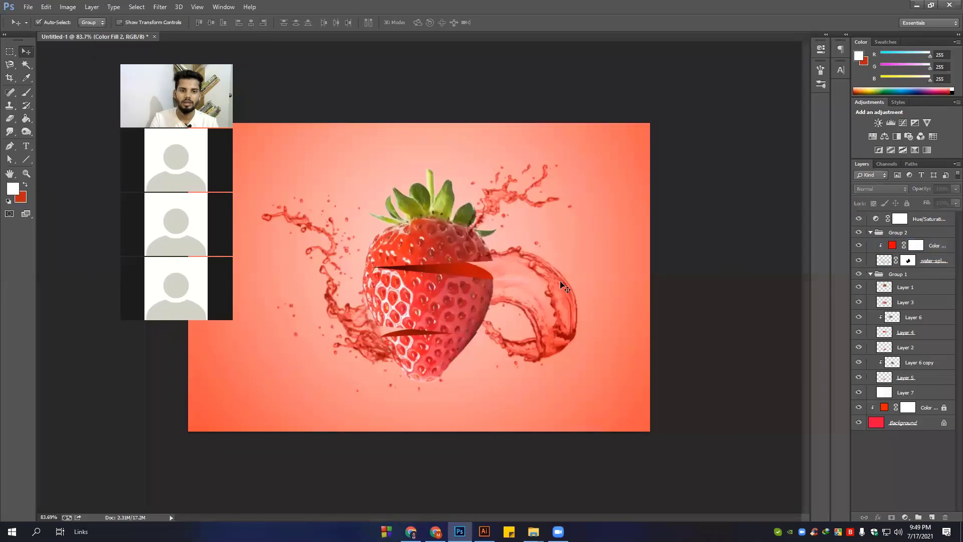
# Select Group 2 and zoom in close on the strawberry to review the composition
pyautogui.click(556, 327)
pyautogui.scroll(-3, 552, 328)
pyautogui.scroll(4, 408, 328)
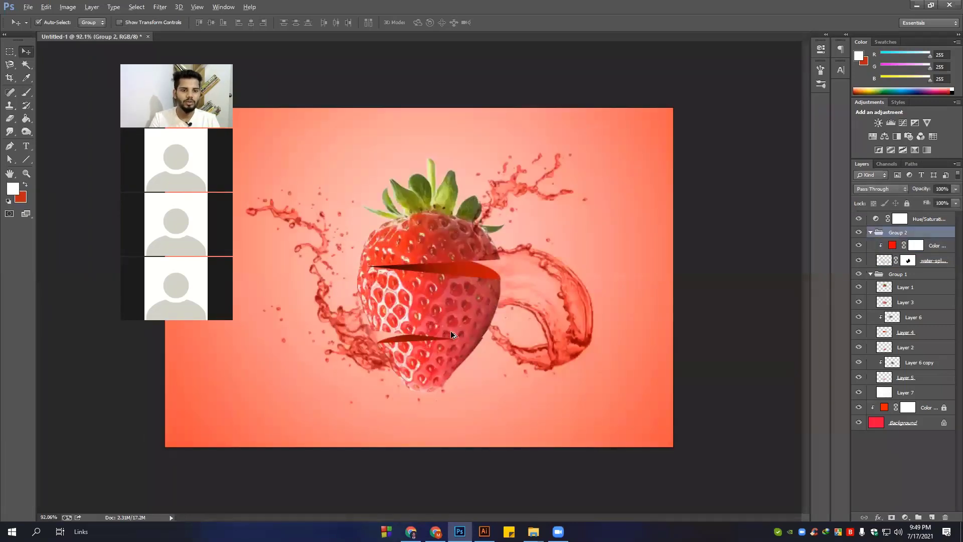
pyautogui.scroll(-3, 451, 334)
pyautogui.scroll(2, 451, 334)
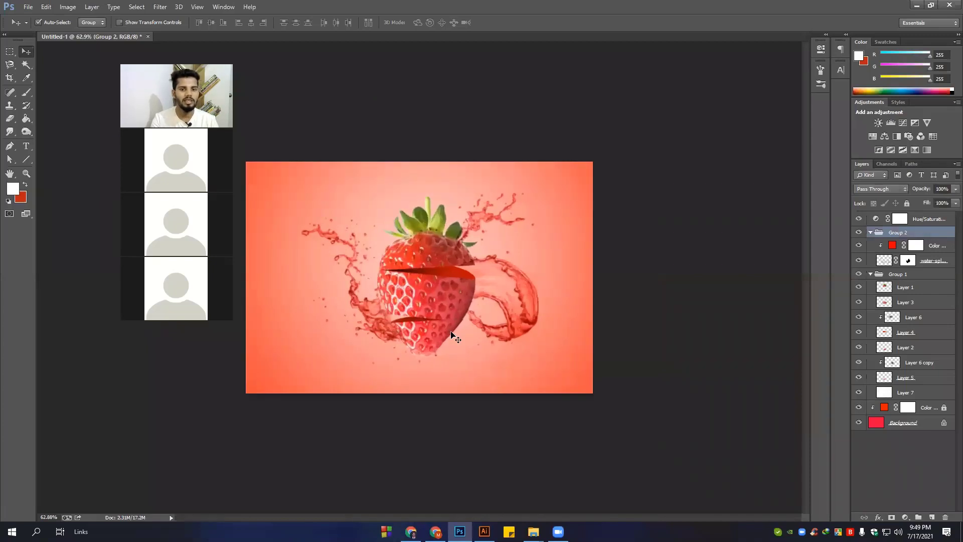
pyautogui.press('alt')
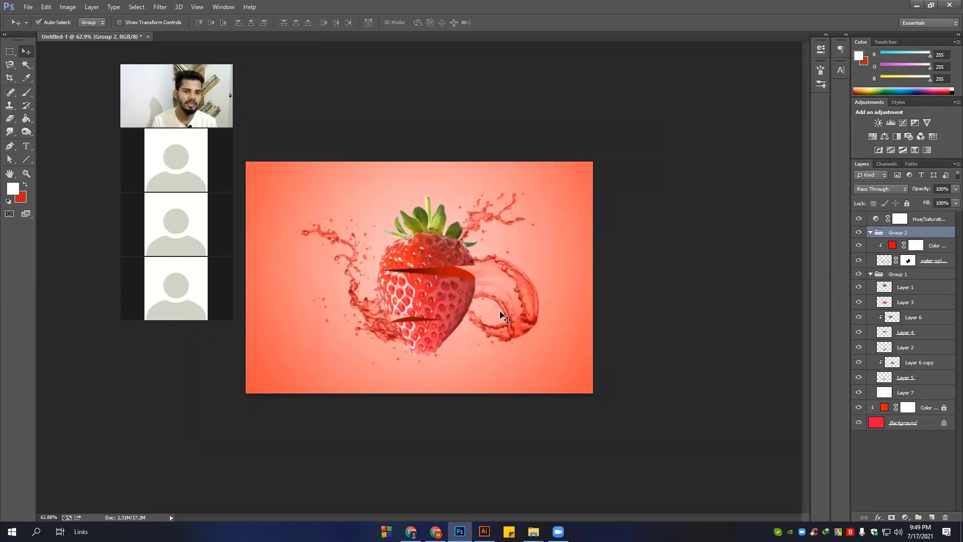
pyautogui.scroll(-5, 487, 278)
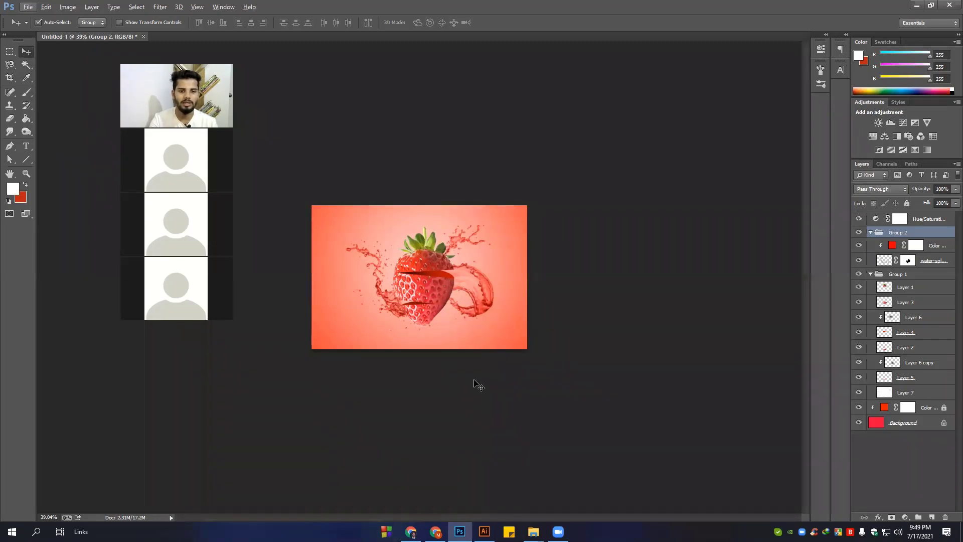
pyautogui.hotkey('ctrl', '+')
pyautogui.hotkey('ctrl', '+')
pyautogui.hotkey('ctrl', '+')
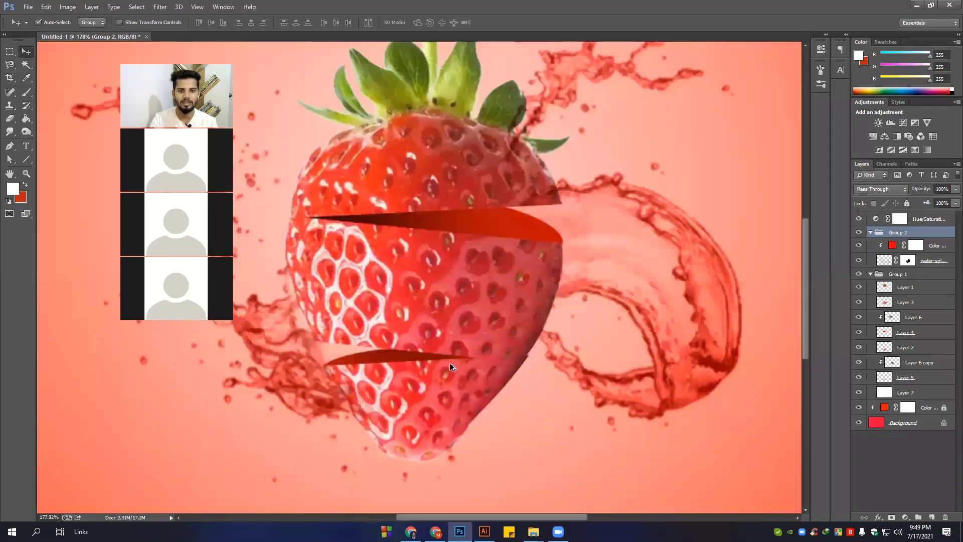